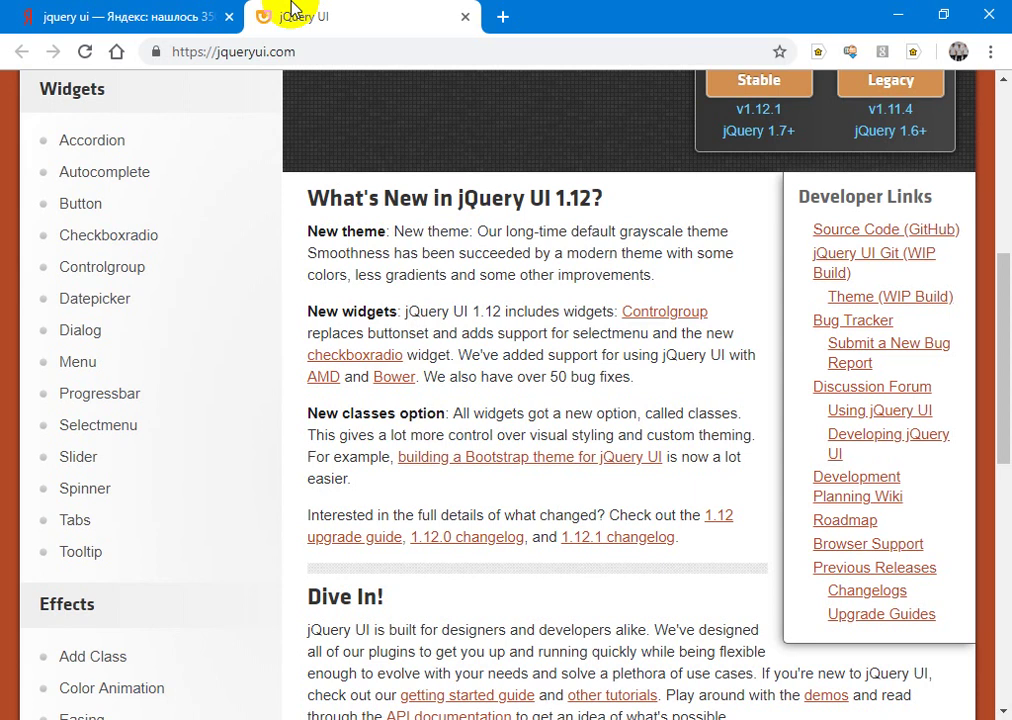
Step: Open the jQuery UI custom download builder from the project's home page
key("Up")
key("Up")
key("Up")
key("Up")
key("Up")
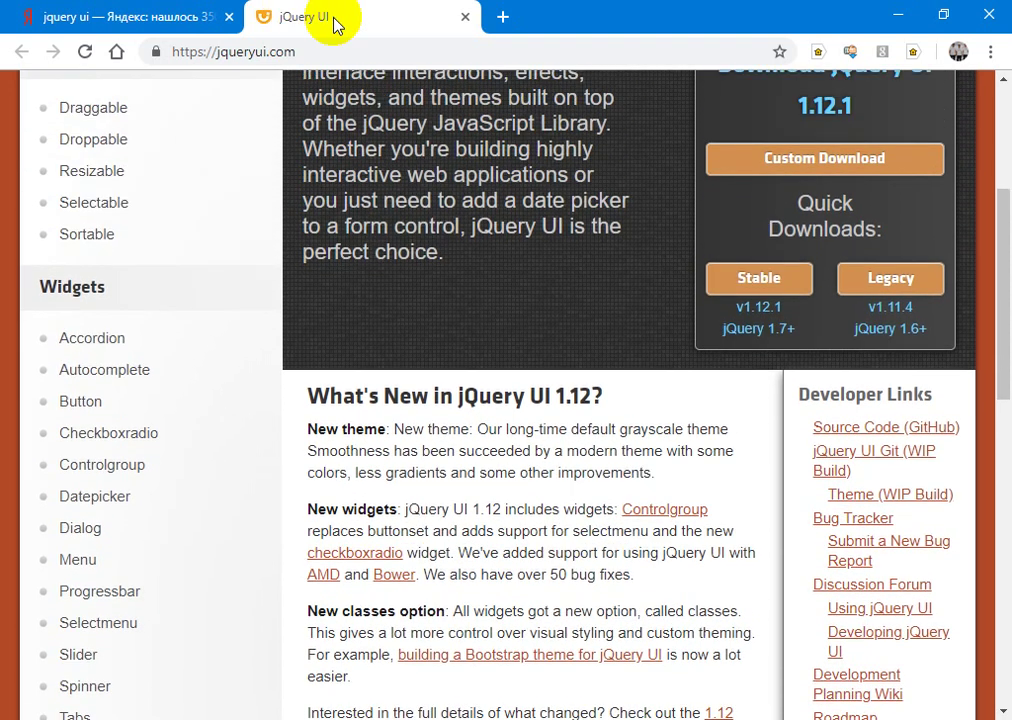
left_click(864, 161)
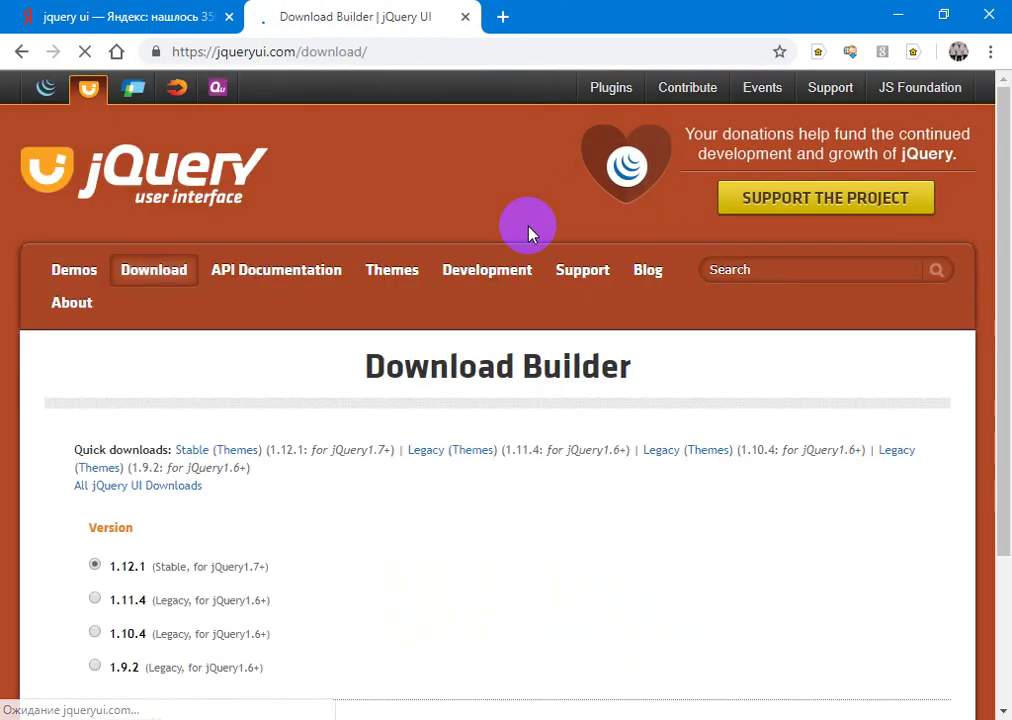
Step: Choose the Base theme for the custom jQuery UI package and download it
left_click_drag(1005, 205, 1001, 632)
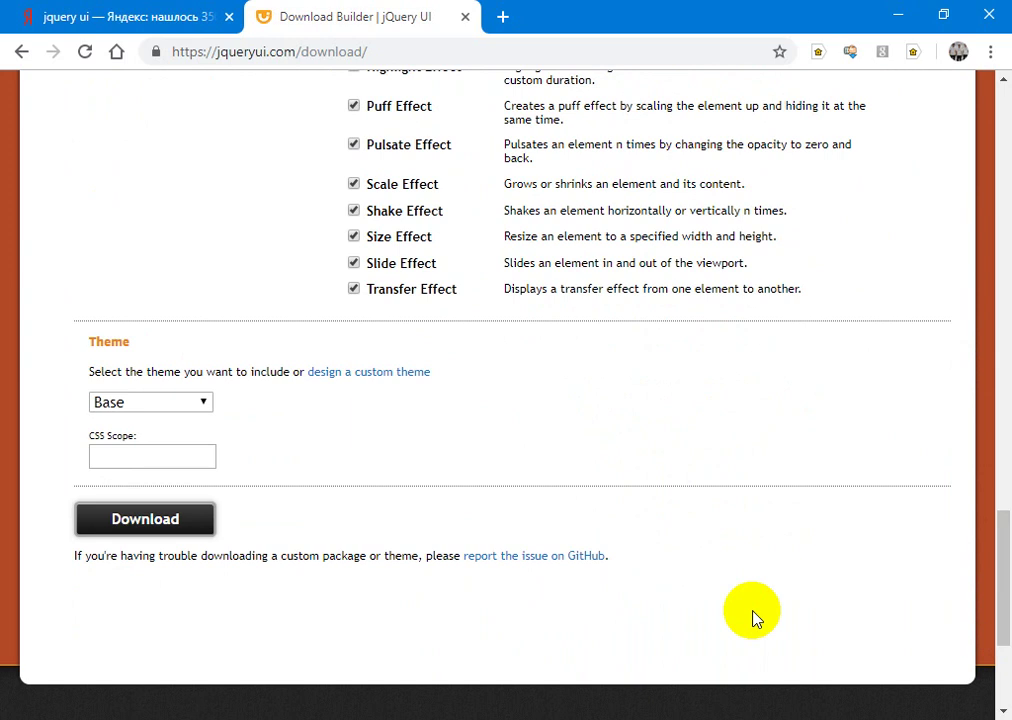
left_click(185, 402)
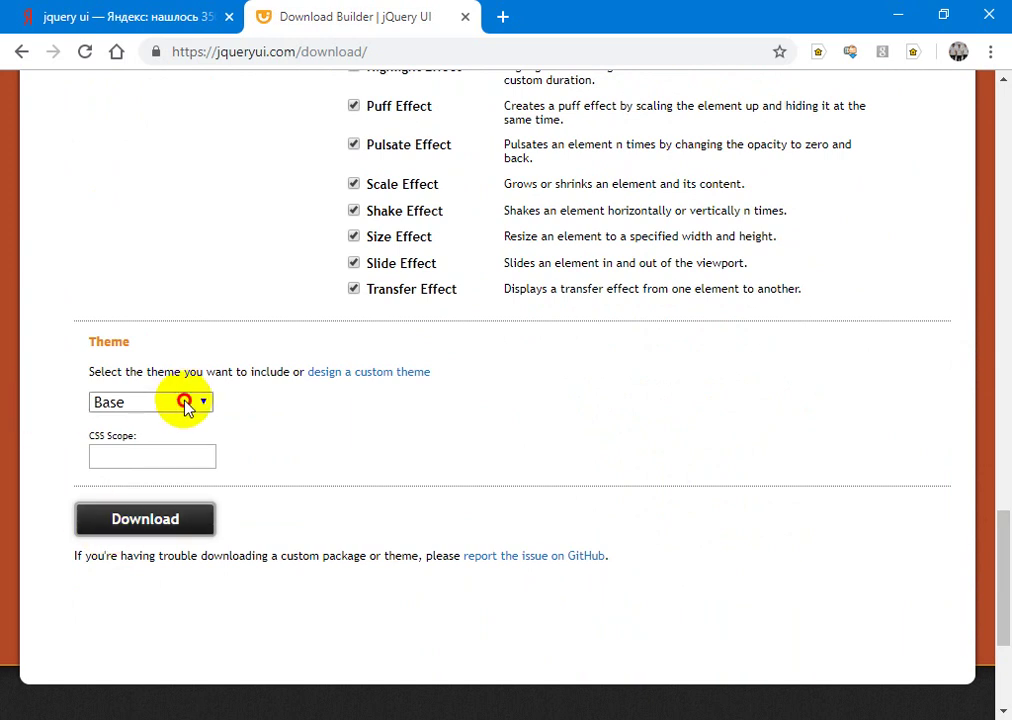
left_click_drag(203, 233, 215, 180)
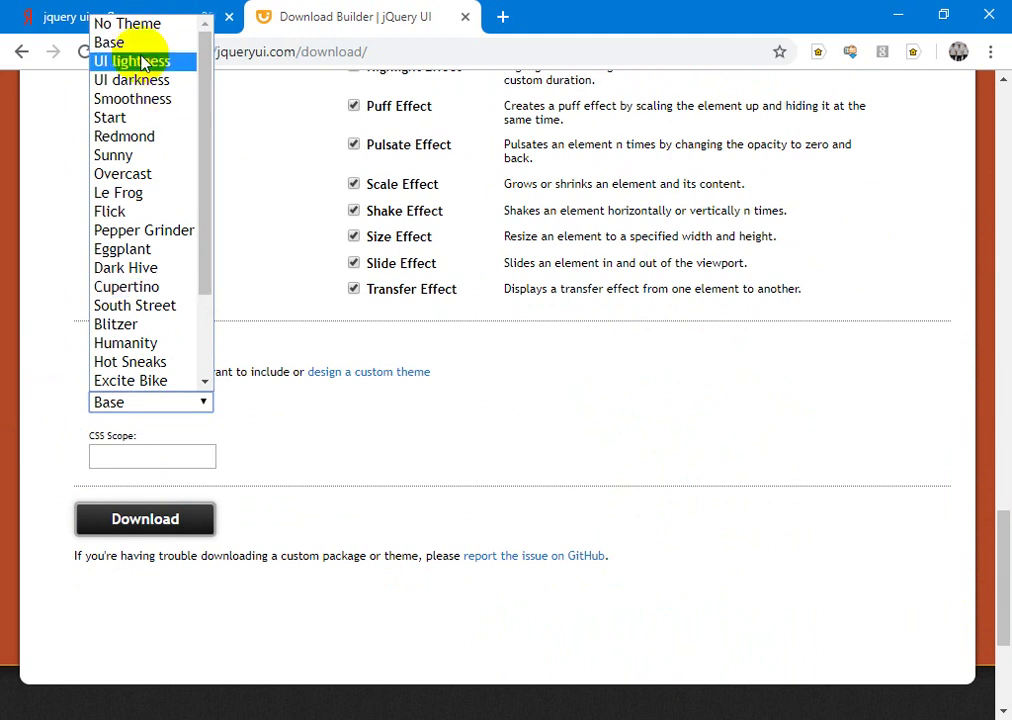
left_click(100, 42)
left_click(148, 528)
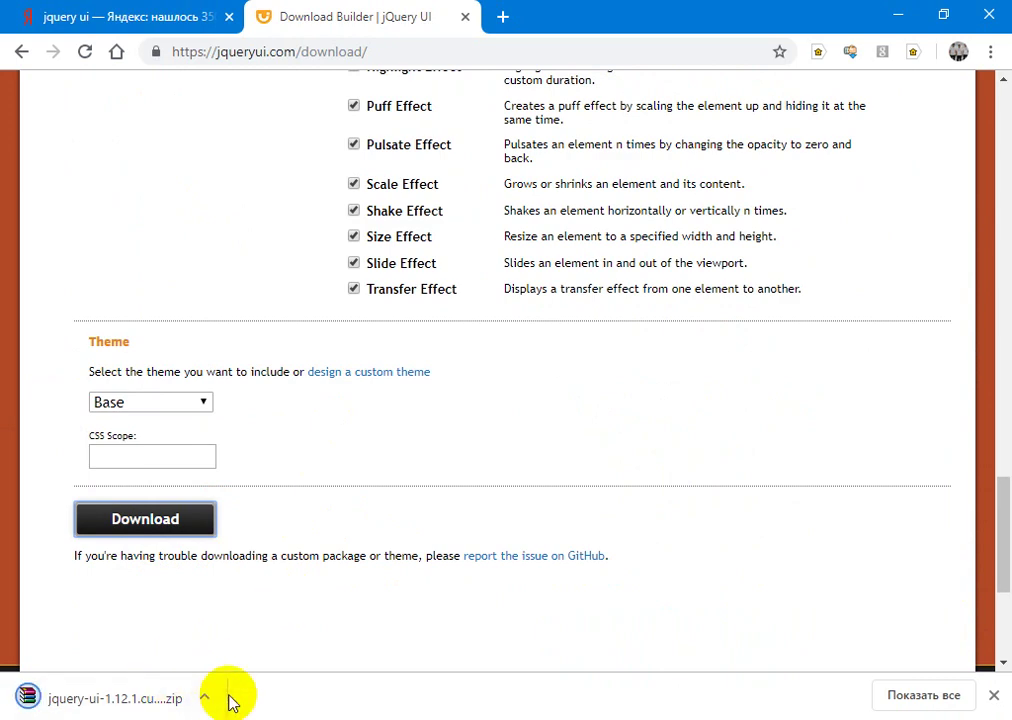
Step: Switch to Total Commander and open c:\Archive\web0319\js\10dars alongside the 11dars folder
key("alt+Tab")
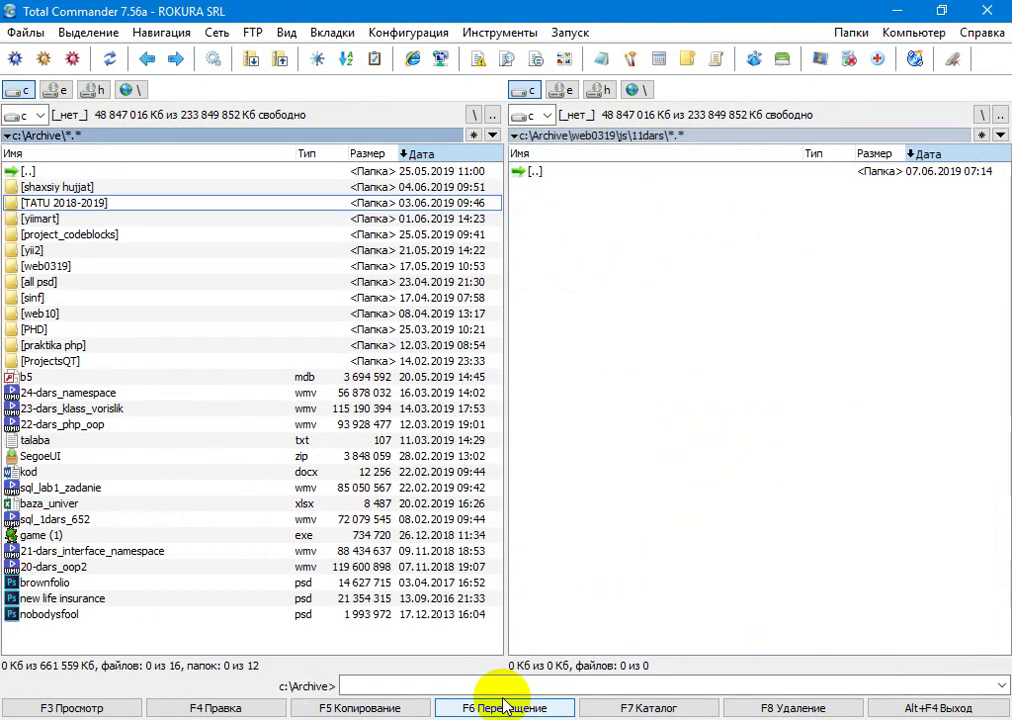
key("Tab")
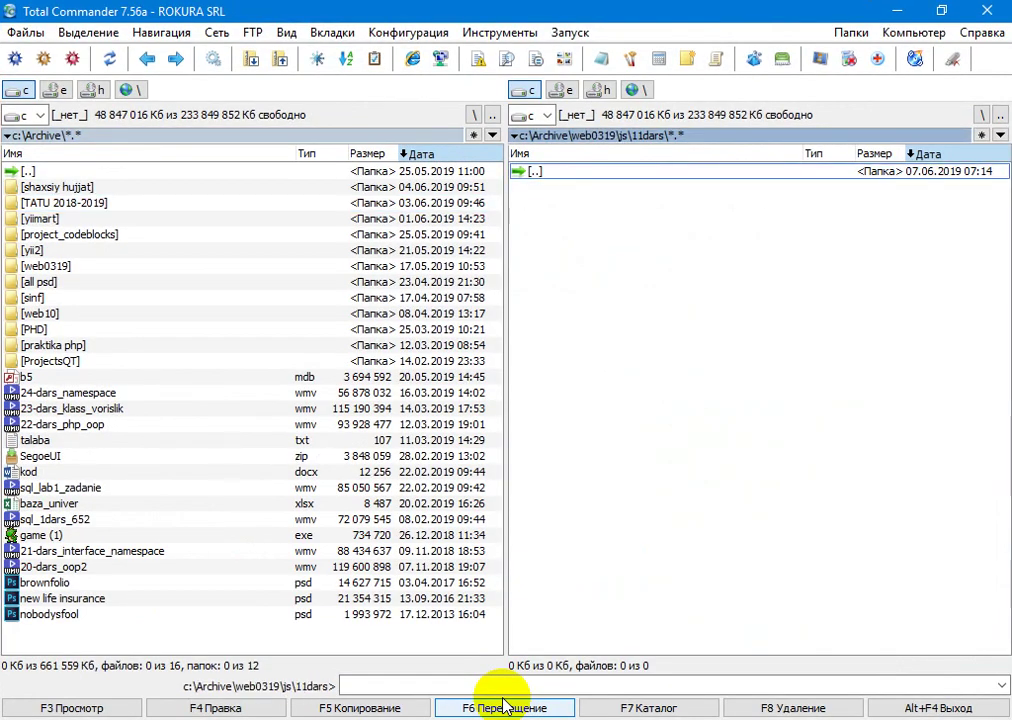
key("alt+F1")
key("Return")
key("BackSpace")
key("Down")
key("Return")
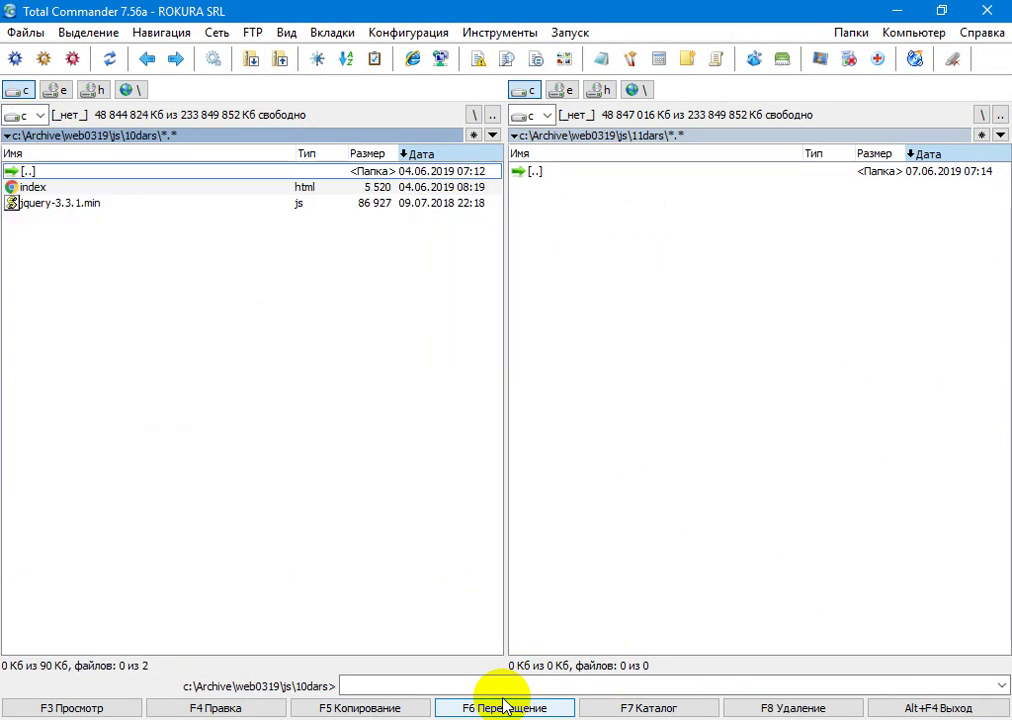
Step: Copy jquery-3.3.1.min.js from the 10dars folder into c:\Archive\web0319\js\11dars
key("Down")
key("Down")
key("Insert")
key("F5")
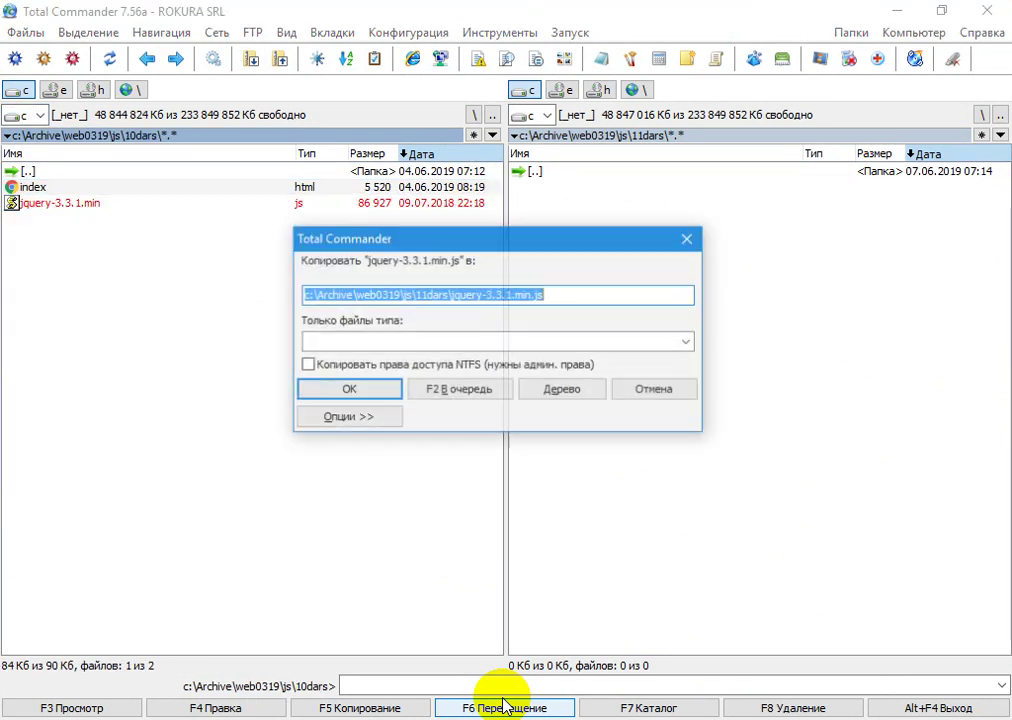
key("Return")
Step: Go up from 10dars to the root of drive c: and open the user profile's Downloads folder
key("BackSpace")
key("BackSpace")
key("BackSpace")
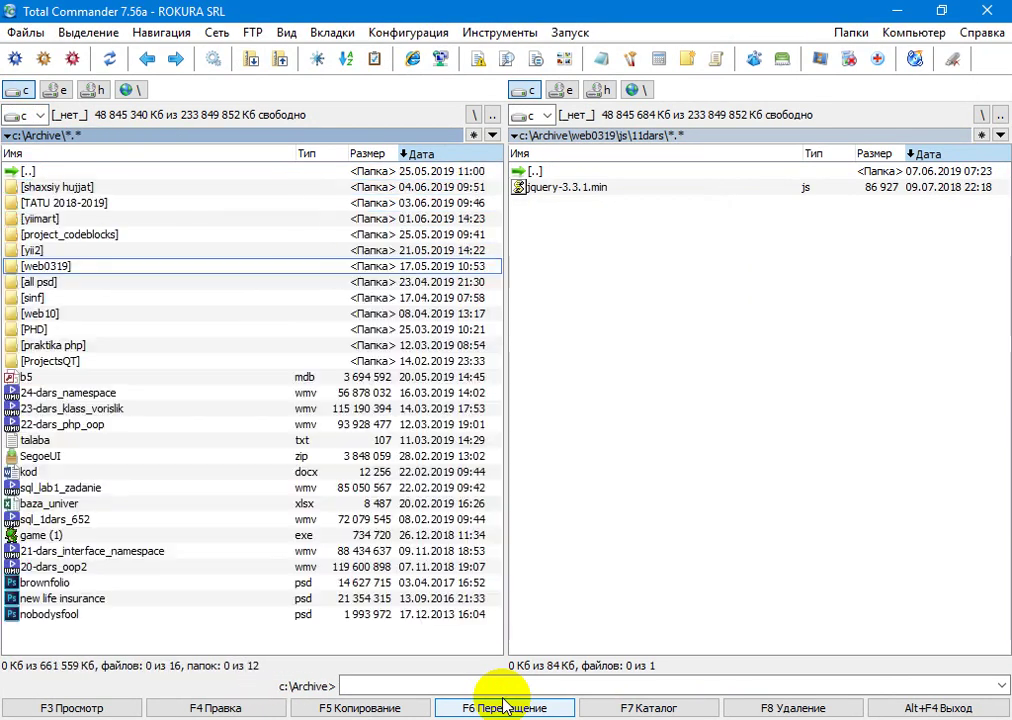
key("Up")
key("BackSpace")
key("Up")
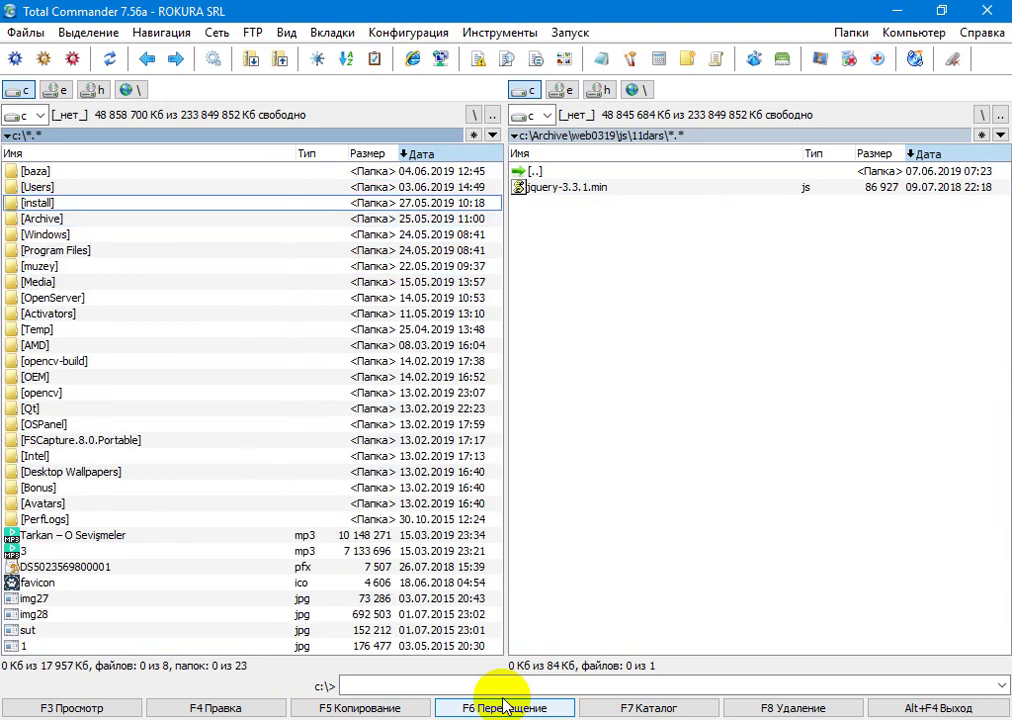
key("Up")
key("Return")
key("Down")
key("Return")
key("Down")
key("Return")
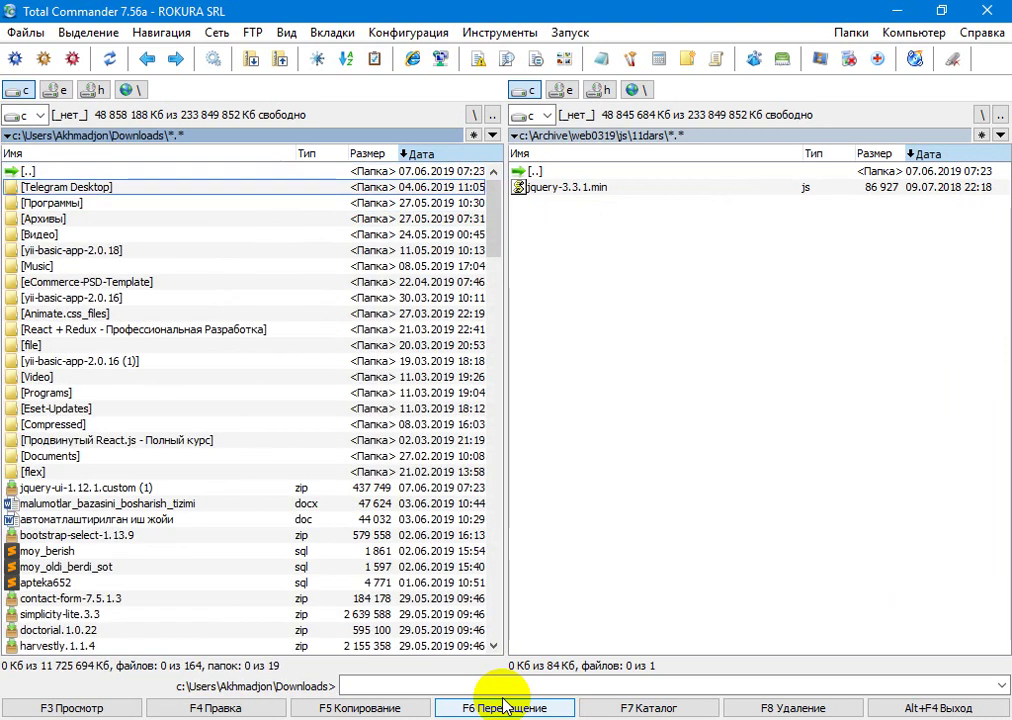
Step: Open the downloaded archive jquery-ui-1.12.1.custom (1).zip
key("Down")
key("Down")
key("Down")
key("Down")
key("Down")
key("Down")
key("Down")
key("Down")
key("Down")
key("Down")
key("Down")
key("Down")
key("Down")
key("Down")
key("Down")
key("Down")
key("Down")
key("Down")
key("Down")
key("Down")
key("Return")
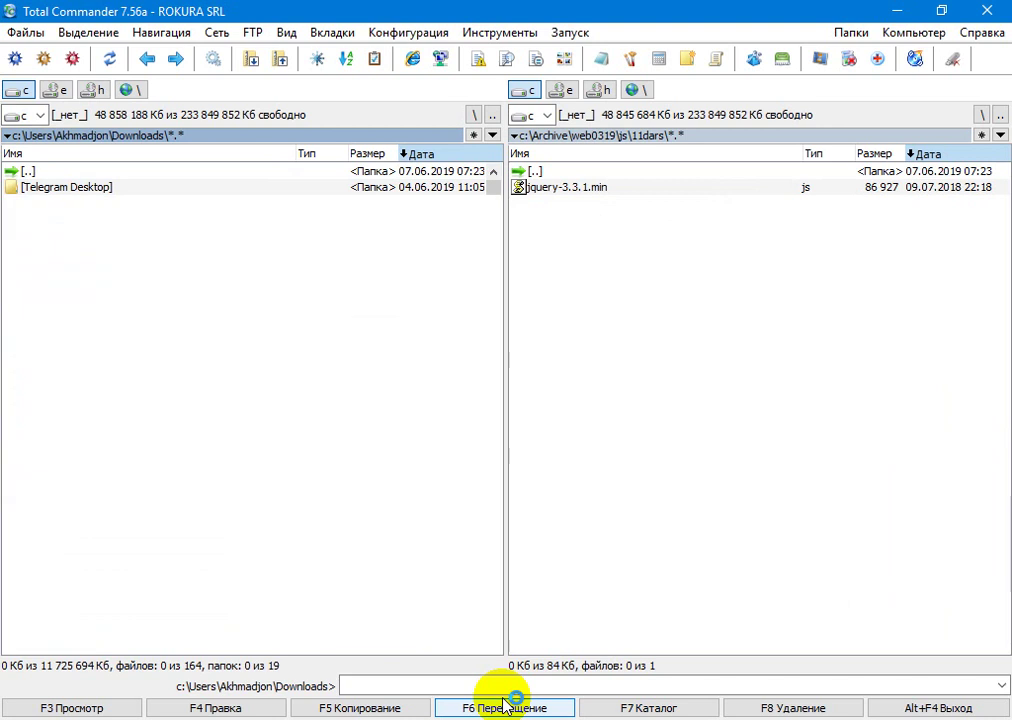
Step: Examine the contents of the jquery-ui-1.12.1.custom folder inside the archive and return to the archive's root
key("Down")
key("Return")
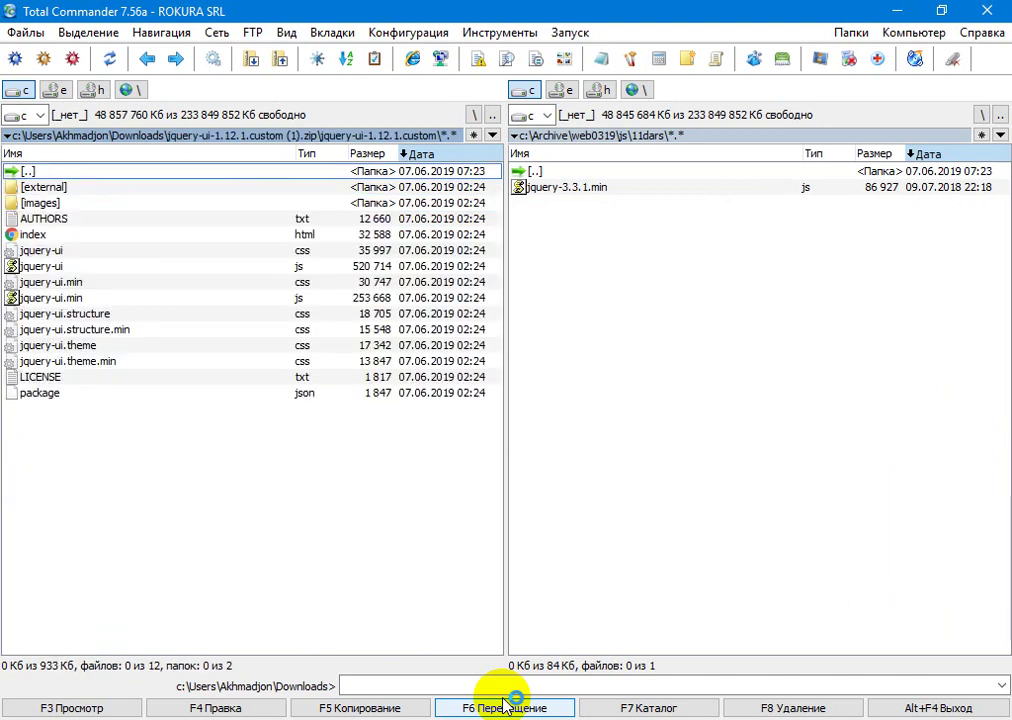
key("Down")
key("Down")
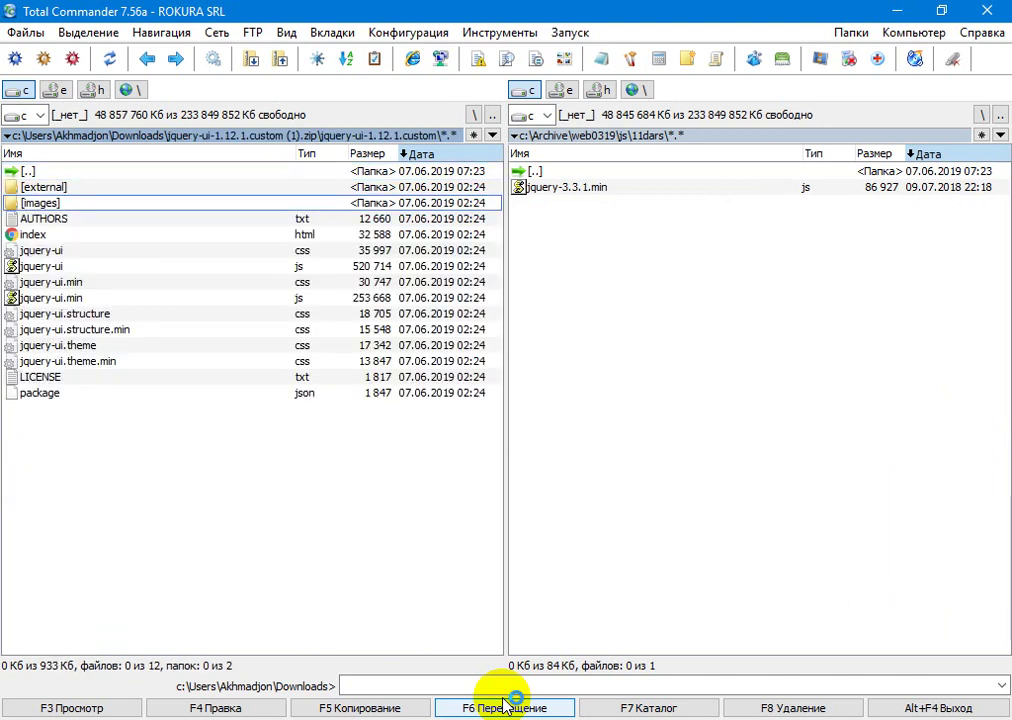
key("Down")
key("Up")
key("Up")
key("Up")
key("Return")
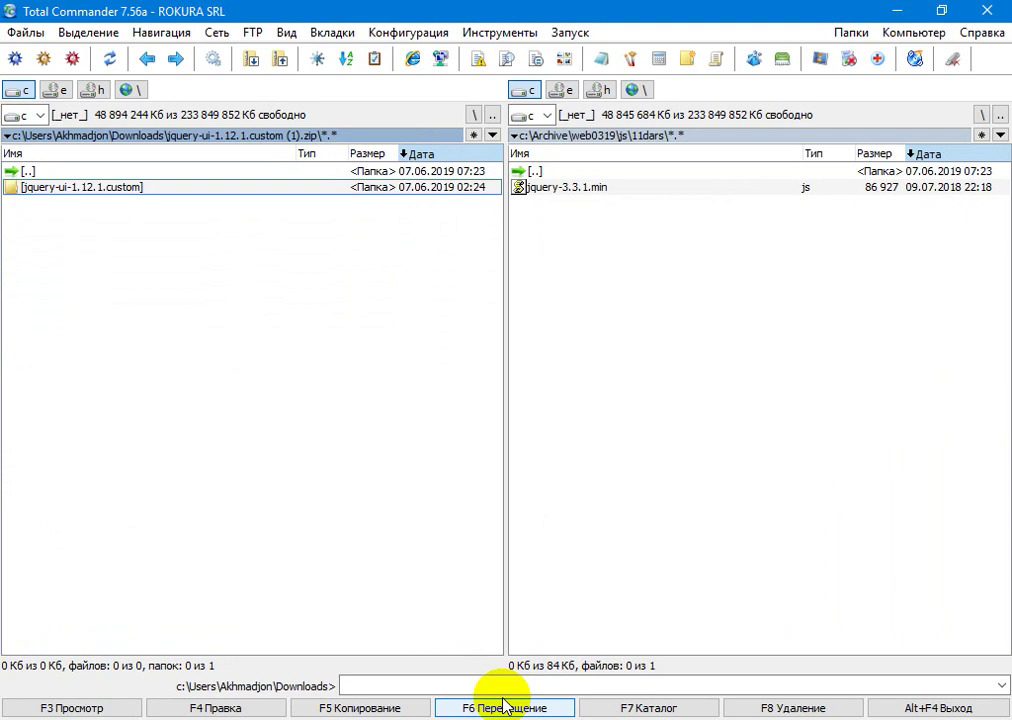
Step: Extract the jquery-ui-1.12.1.custom folder from the archive into the 11dars folder and make 11dars active
key("Insert")
key("F5")
key("Return")
key("Tab")
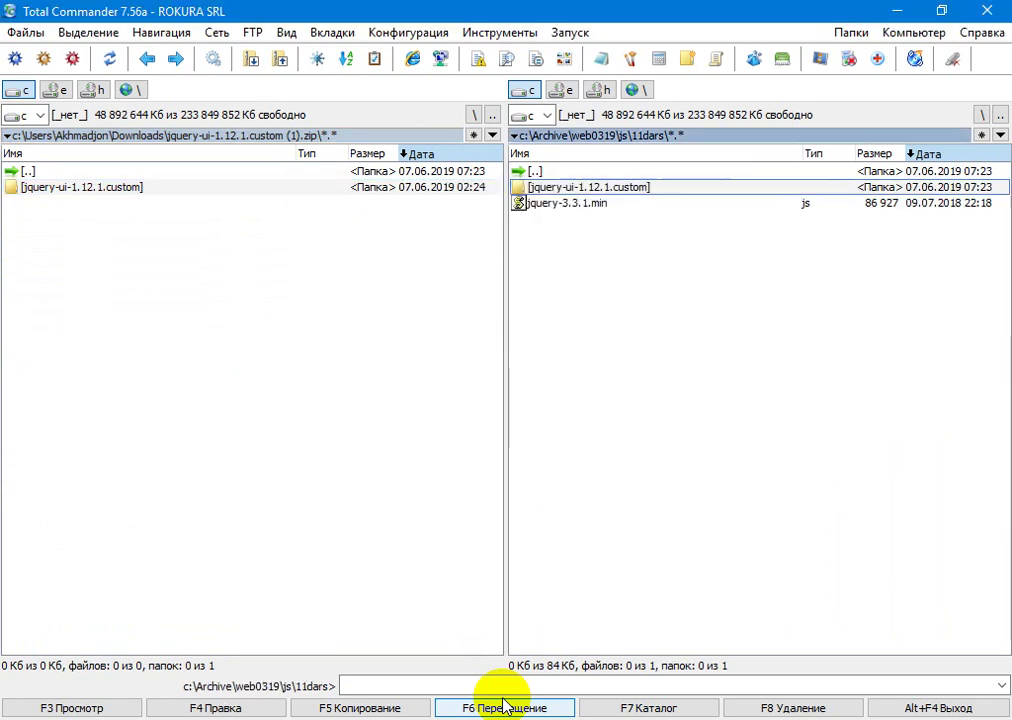
Step: Open index.html from the extracted jquery-ui-1.12.1.custom folder in the Chrome browser
key("Return")
key("Down")
key("Down")
key("Down")
key("Down")
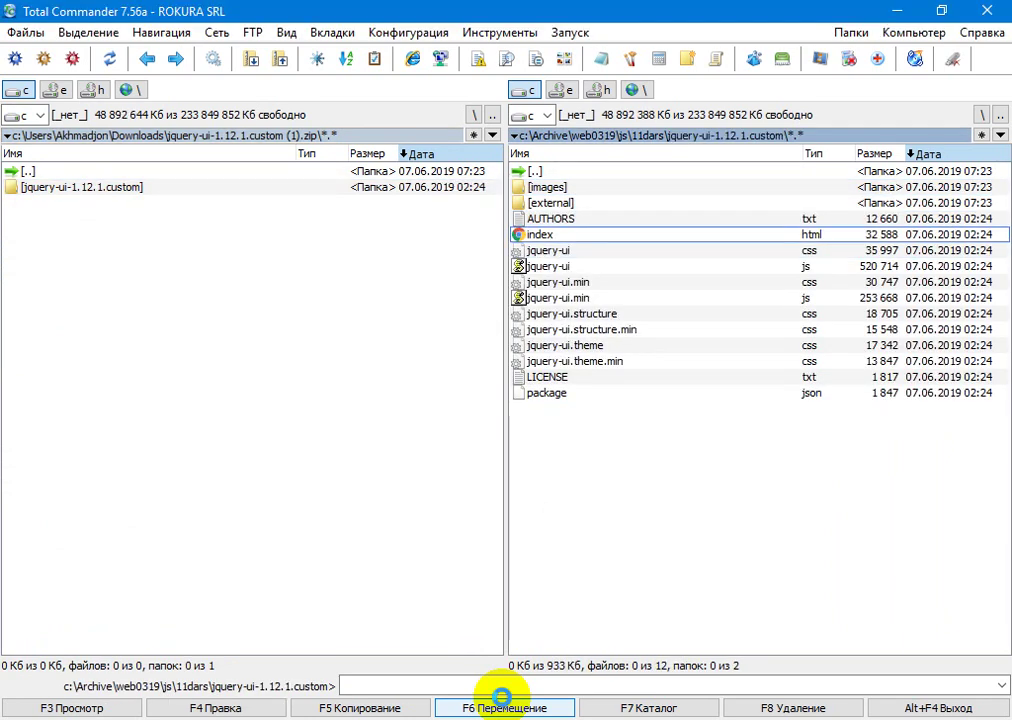
key("shift+F10")
key("Down")
key("Down")
key("Down")
key("Down")
key("Down")
key("Down")
key("Down")
key("Down")
key("Up")
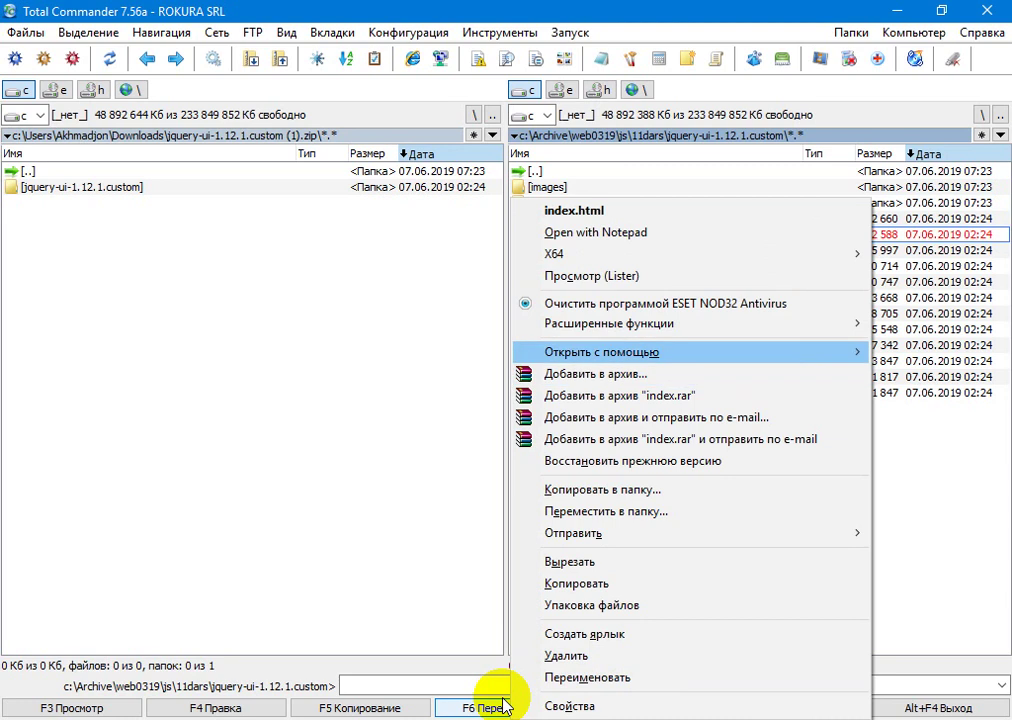
key("Right")
key("Down")
key("Down")
key("Down")
key("Up")
key("Return")
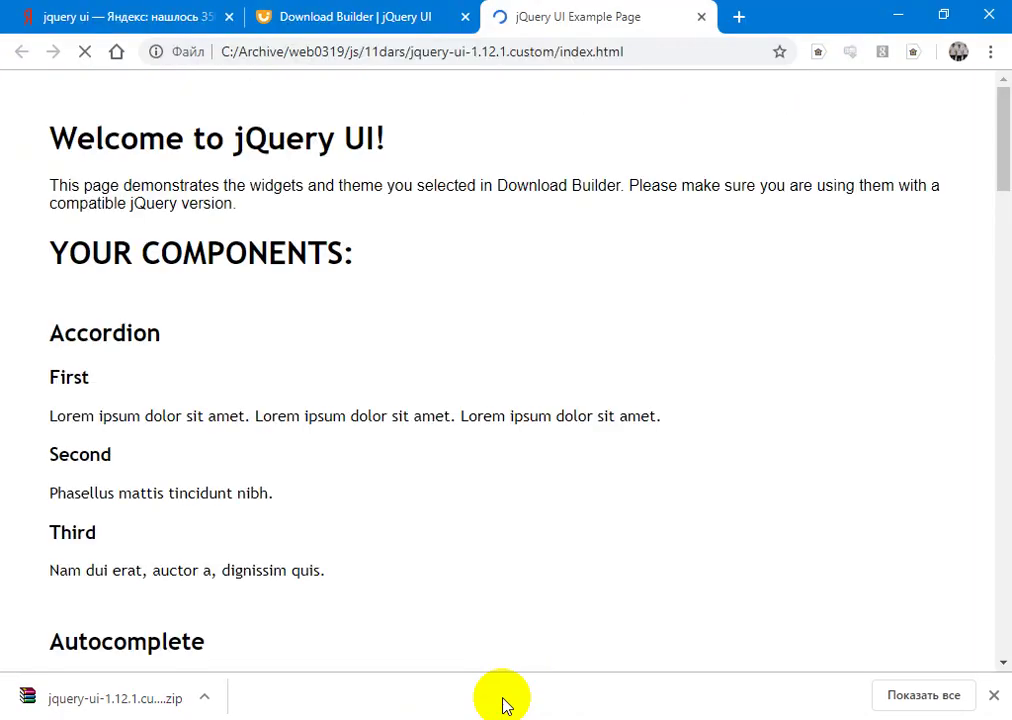
Step: View the First, Second and Third sections of the sample accordion
left_click(78, 343)
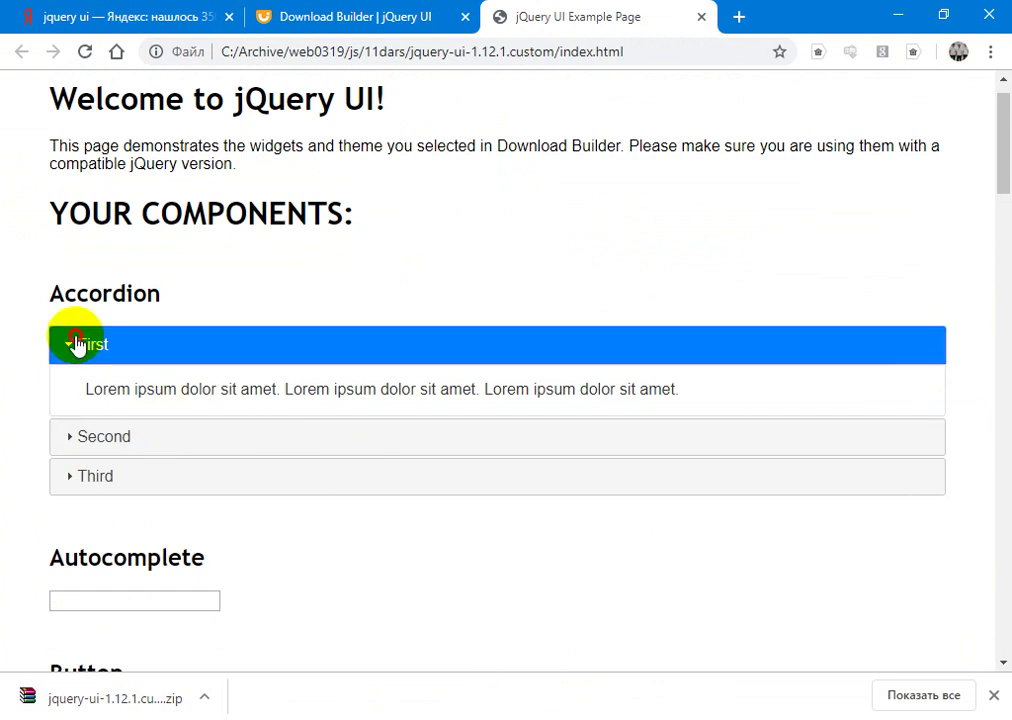
left_click(104, 437)
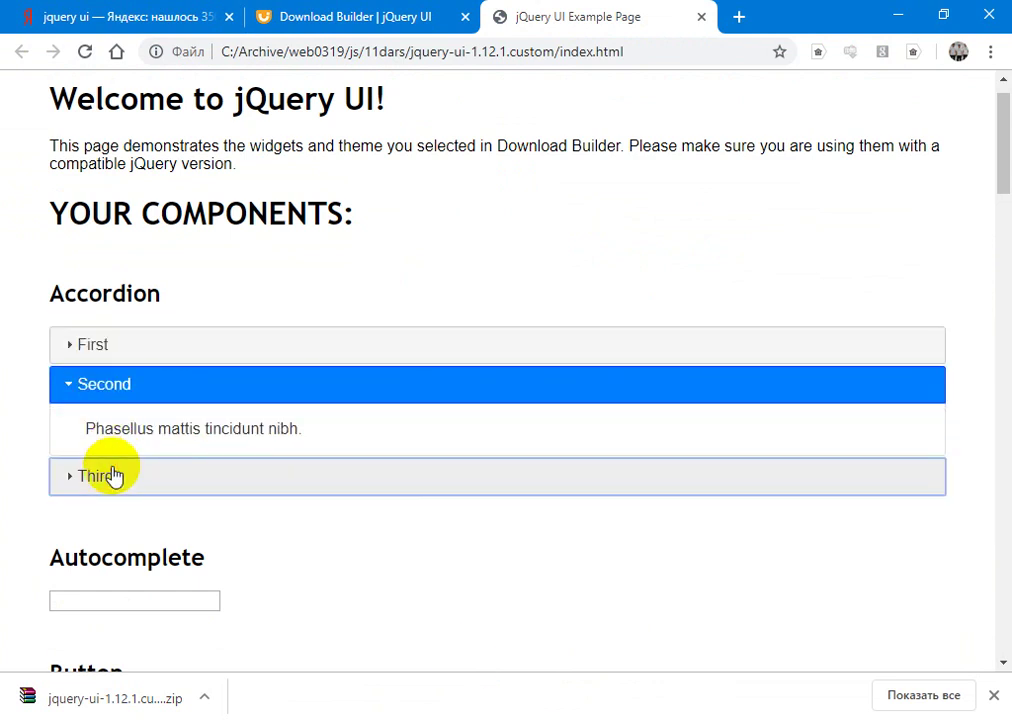
left_click(113, 476)
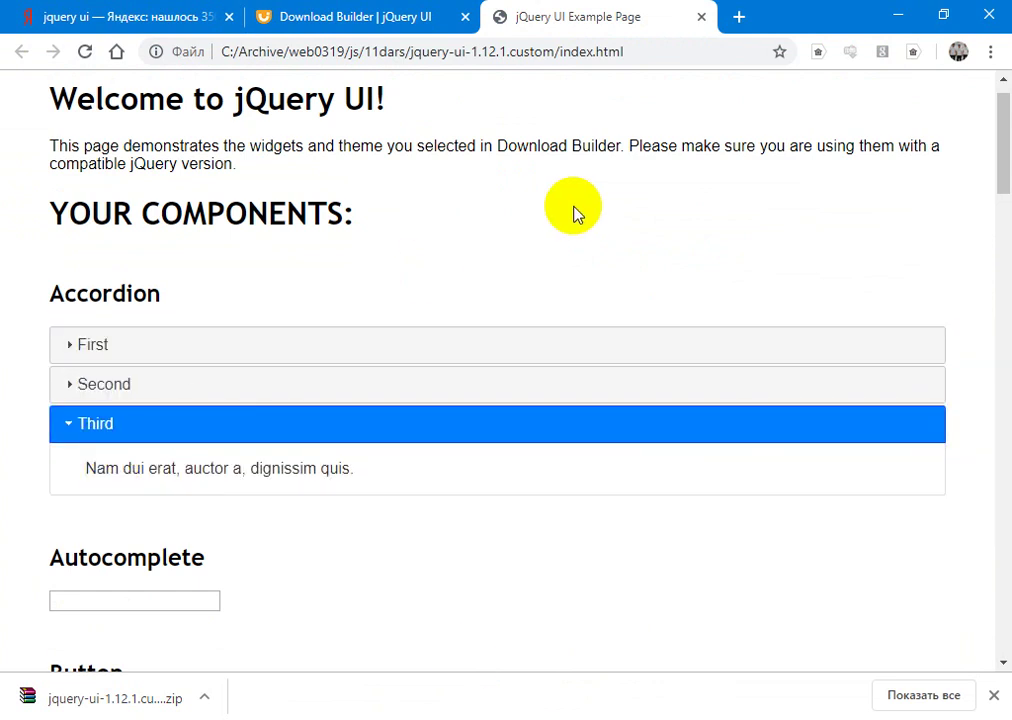
Step: Fill in the Rental Car control group with Full size car, 0 cars, Automatic and Insurance
scroll(576, 212, "down", 7)
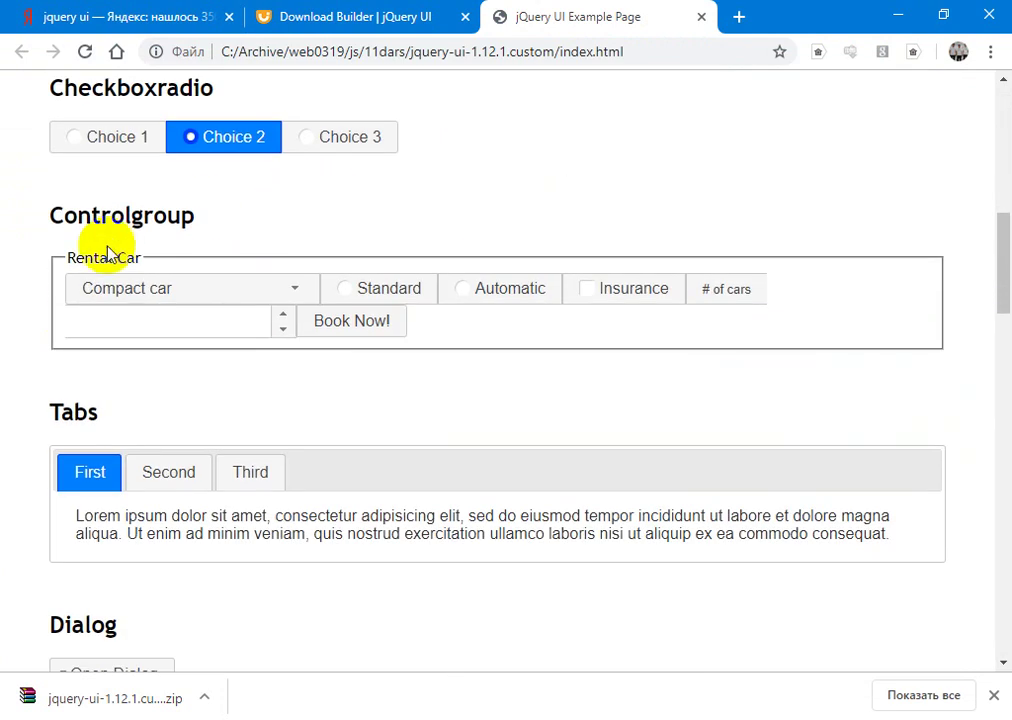
left_click(208, 296)
left_click(178, 366)
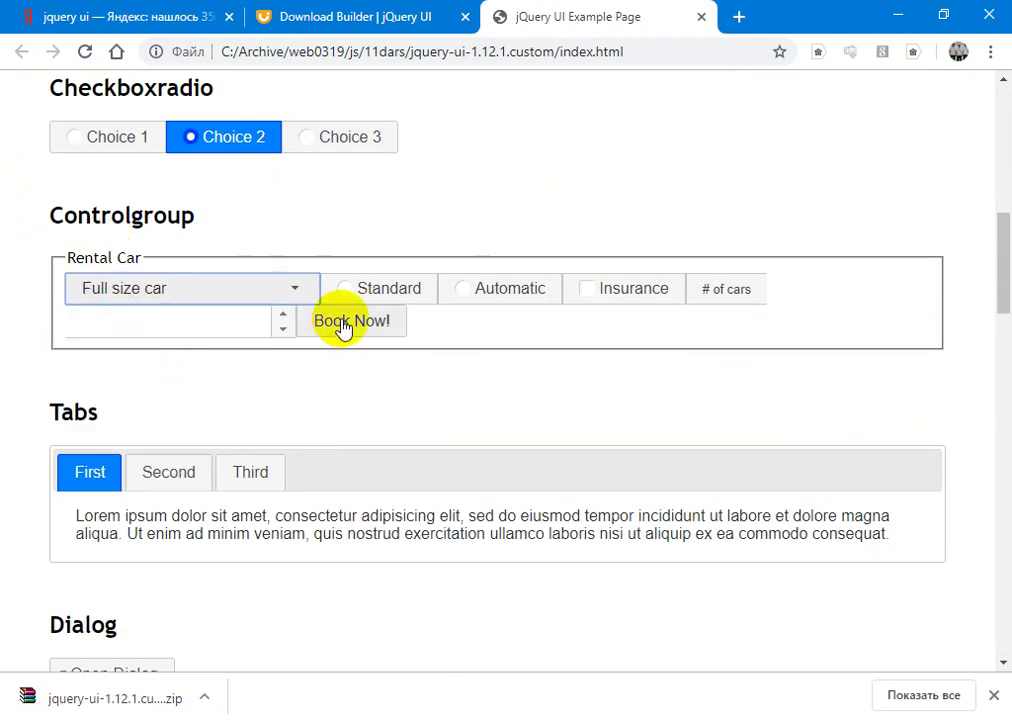
left_click(283, 314)
left_click(284, 329)
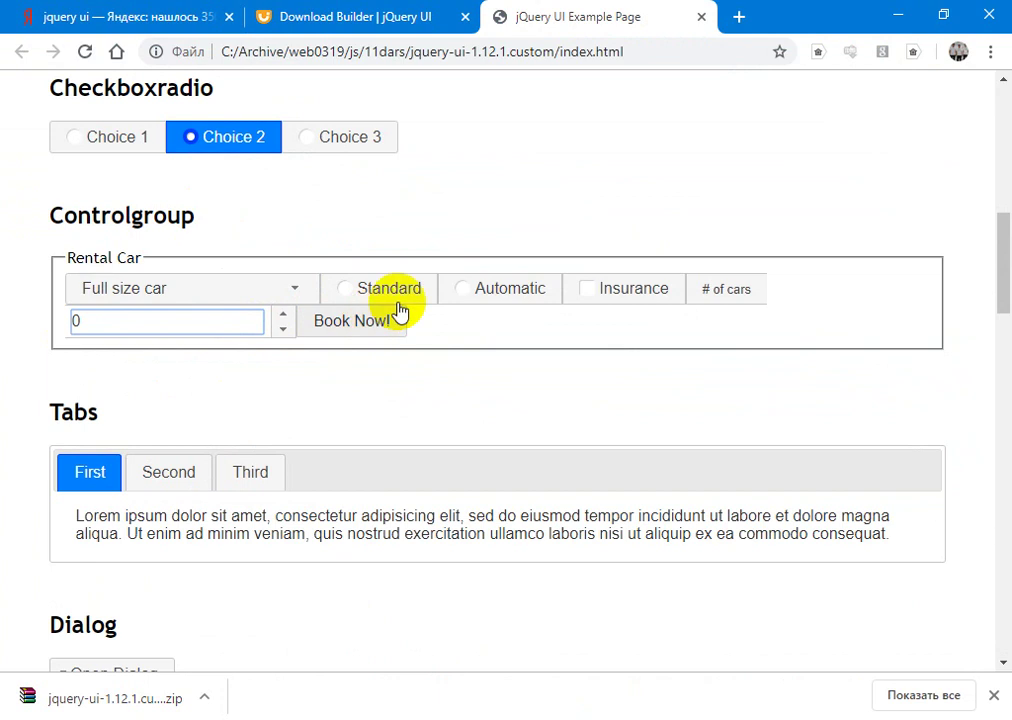
left_click(538, 295)
left_click(648, 298)
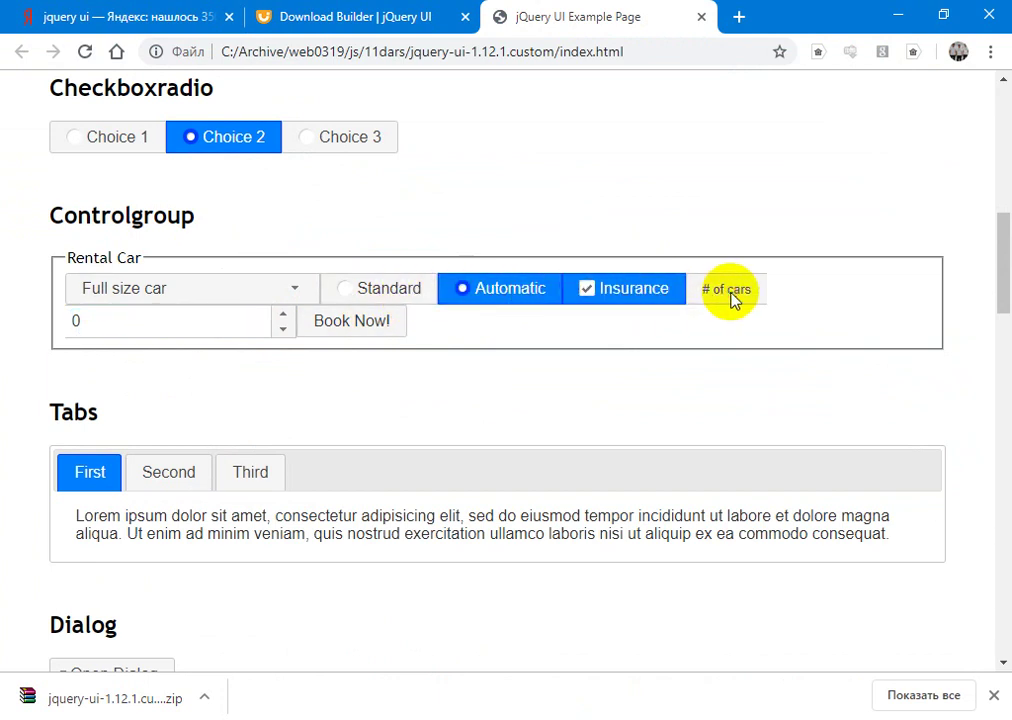
Step: View the Second and Third sample tabs and examine the text box in the Overlay and Shadow Classes example
left_click(172, 476)
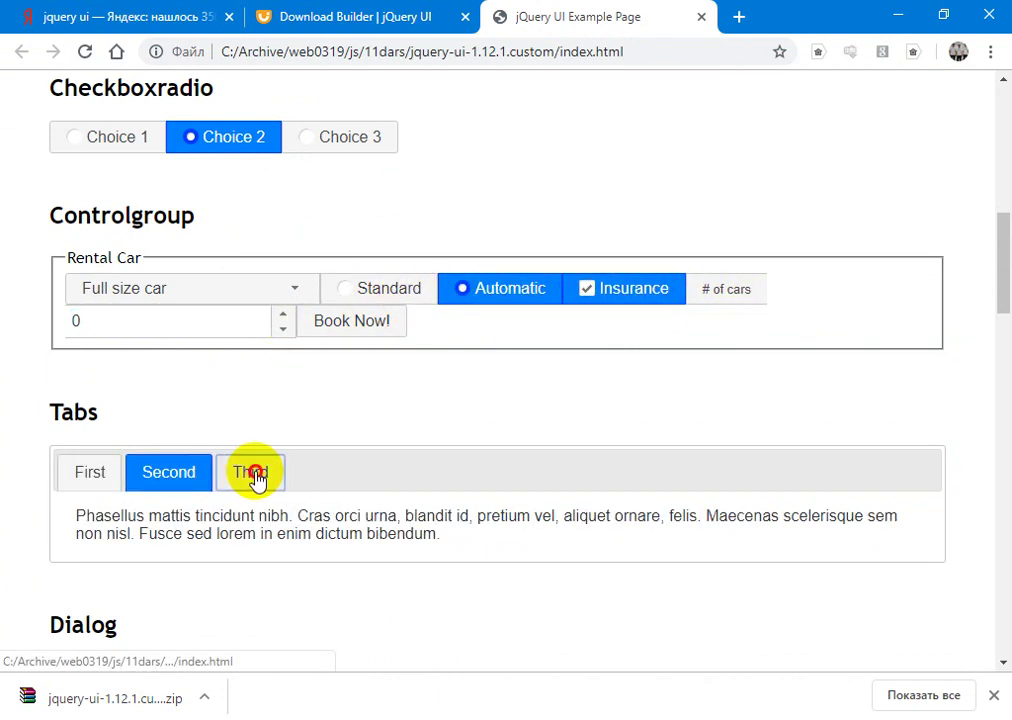
left_click(255, 478)
scroll(479, 449, "down", 5)
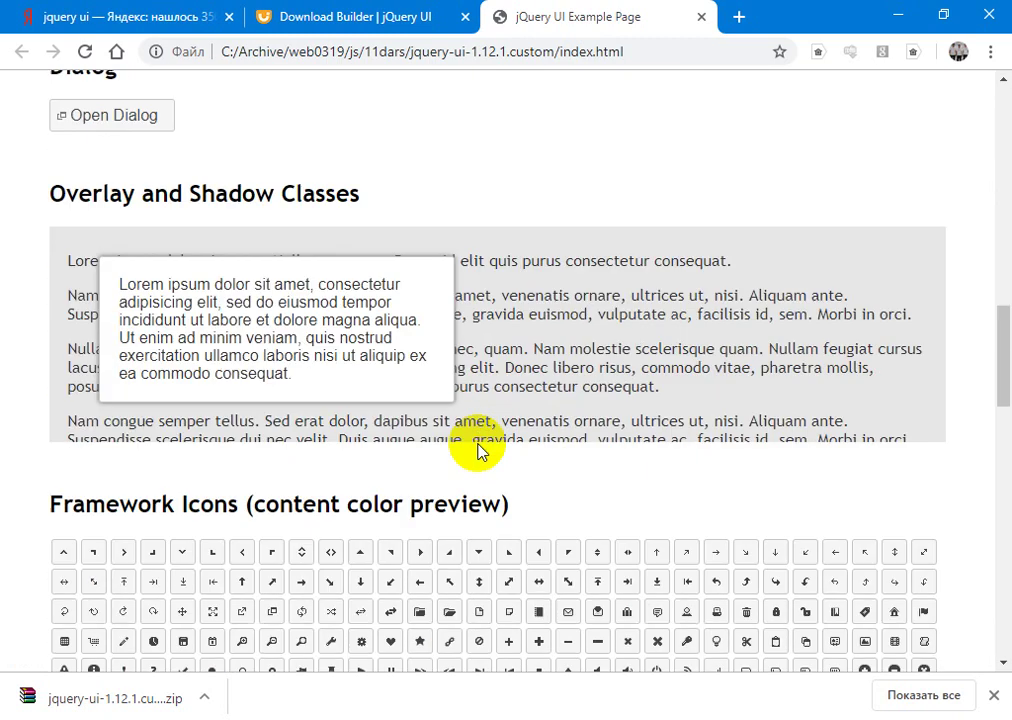
scroll(479, 449, "down", 1)
left_click_drag(287, 267, 385, 285)
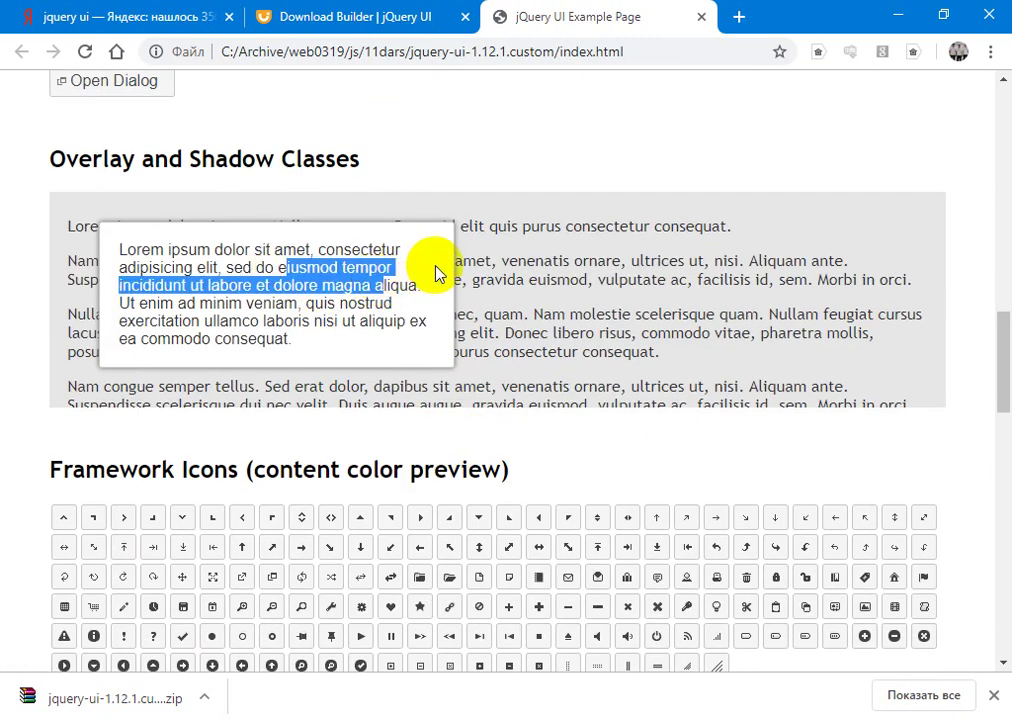
left_click(571, 276)
Step: Look through the framework icons and remaining widget samples, and display the tooltip of the Tooltips link
scroll(600, 300, "down", 4)
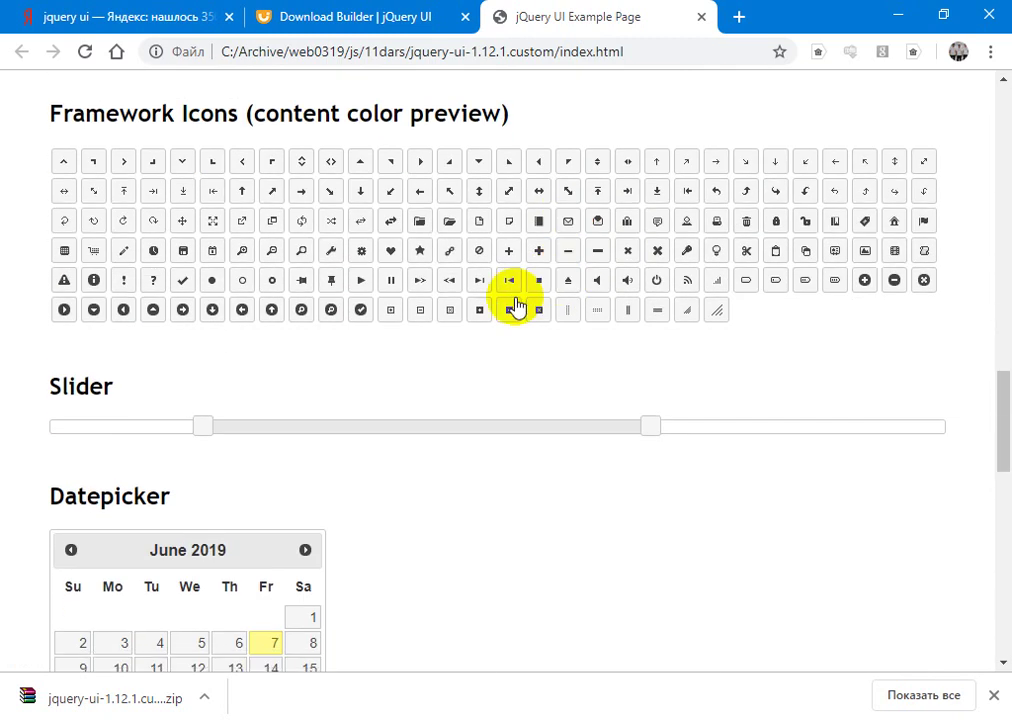
scroll(322, 252, "down", 1)
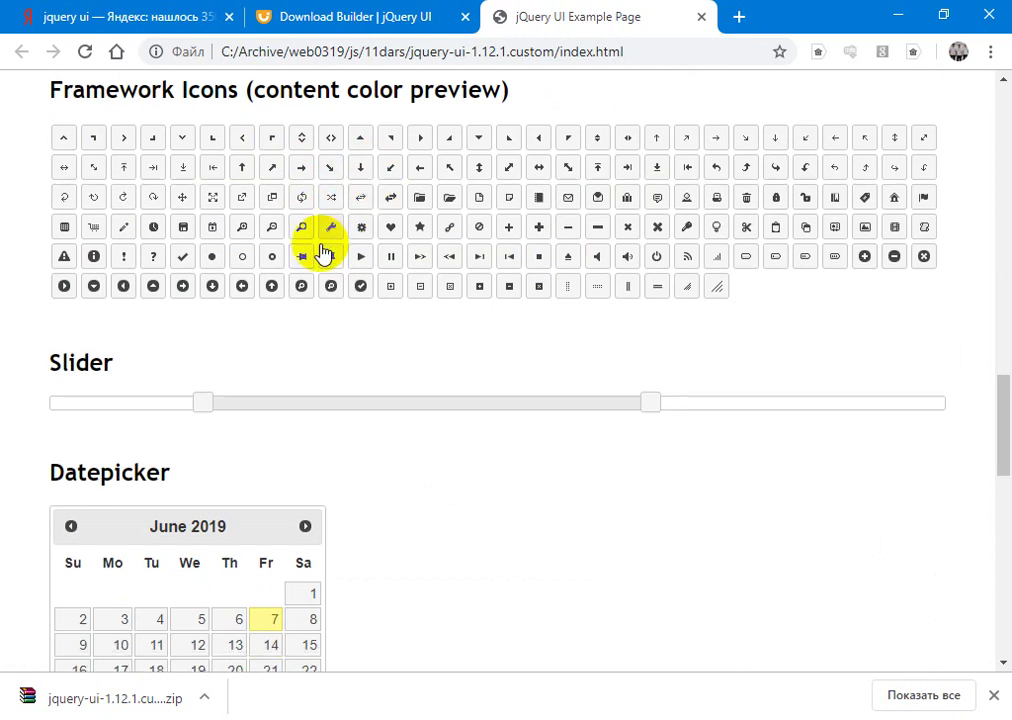
scroll(322, 252, "down", 10)
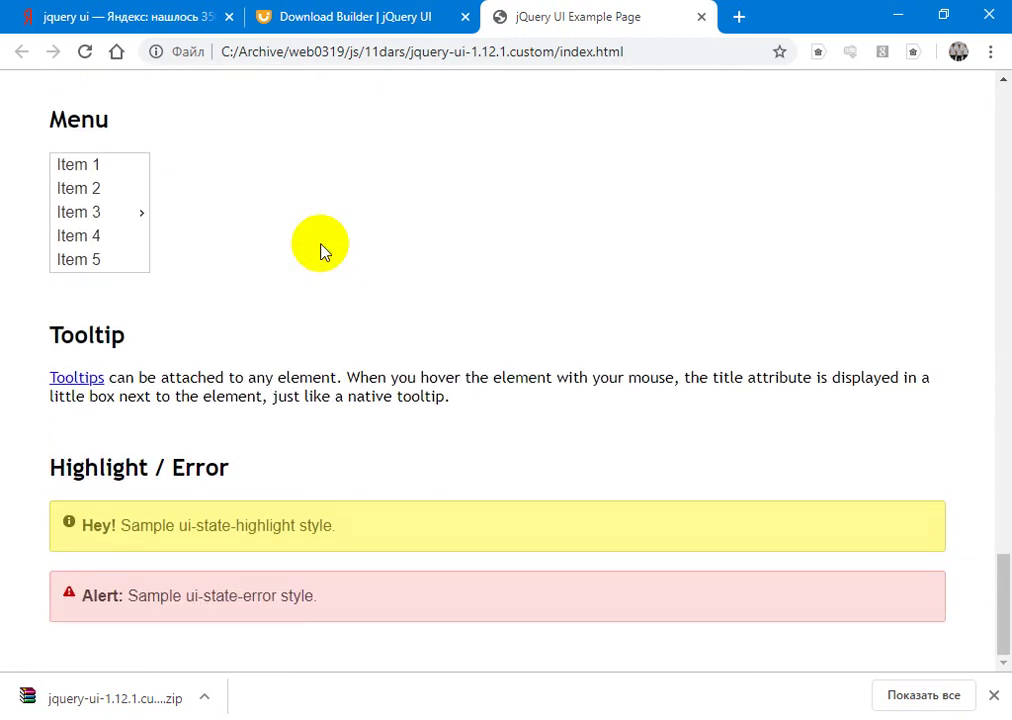
mouse_move(80, 387)
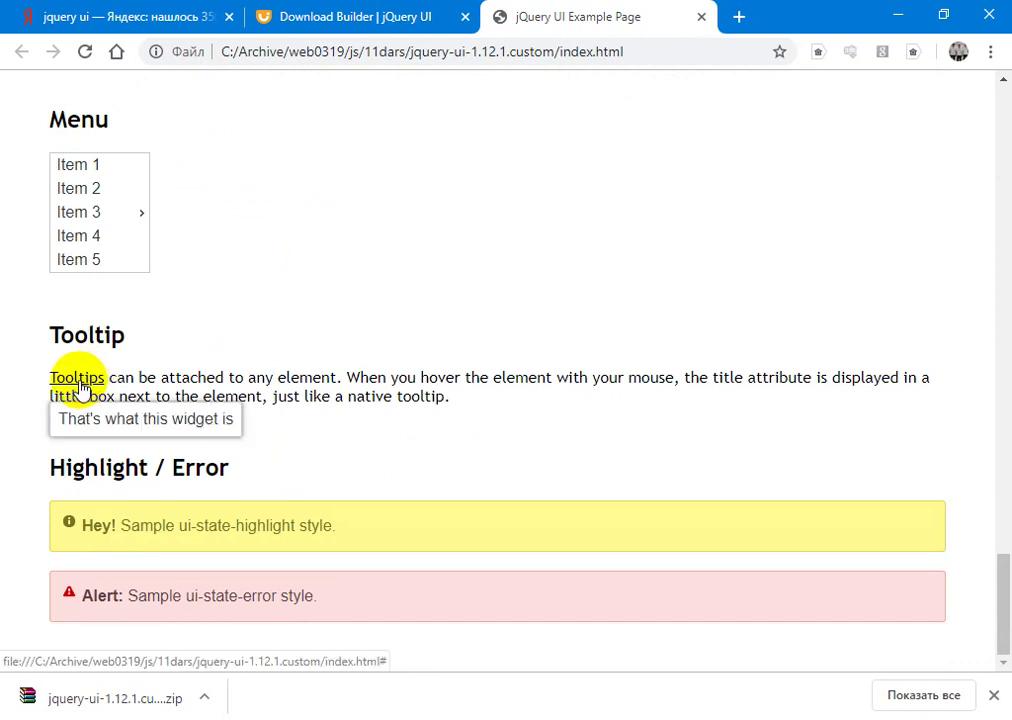
Step: Close the example page, switch to Total Commander, return to 11dars and open jquery-ui-1.12.1.custom inside the downloaded archive
key("ctrl+w")
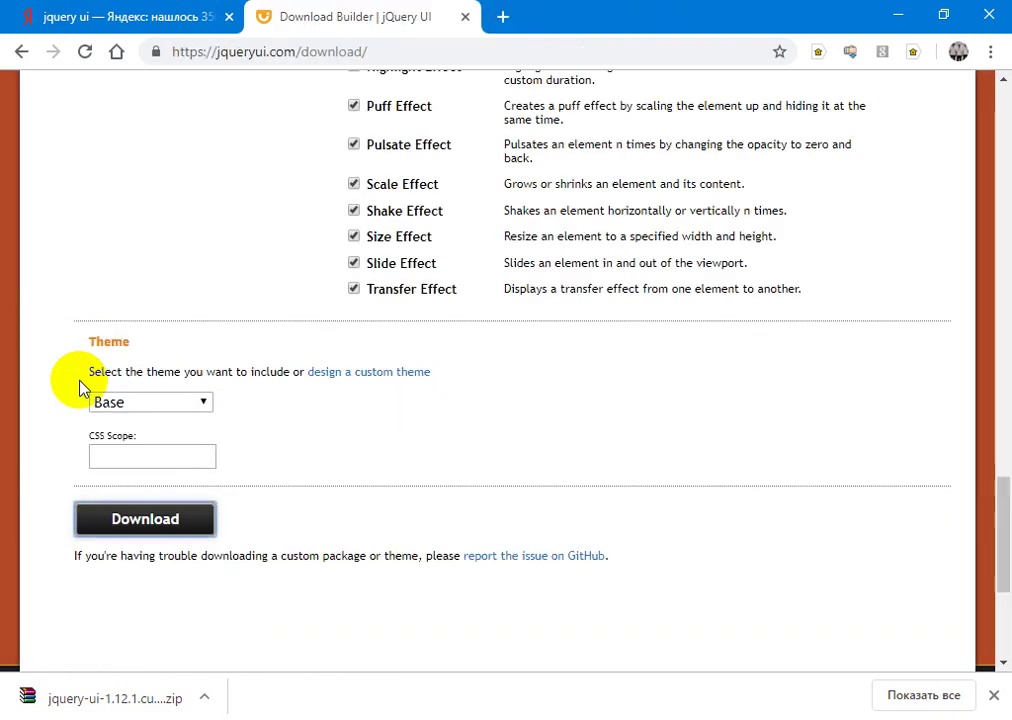
key("alt+Tab")
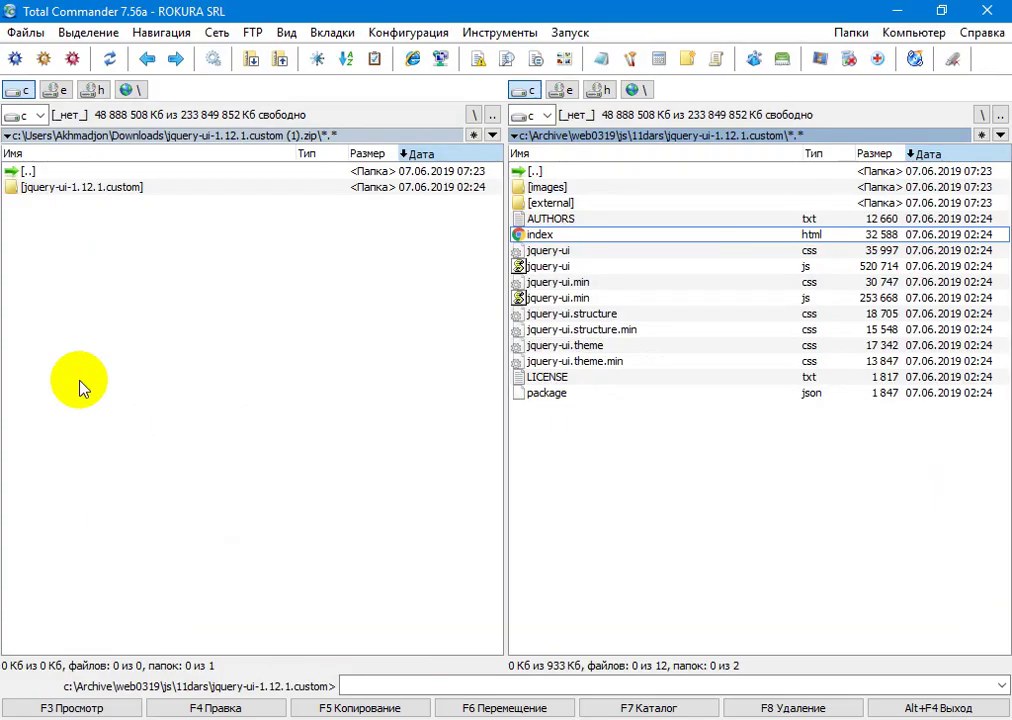
key("BackSpace")
key("Tab")
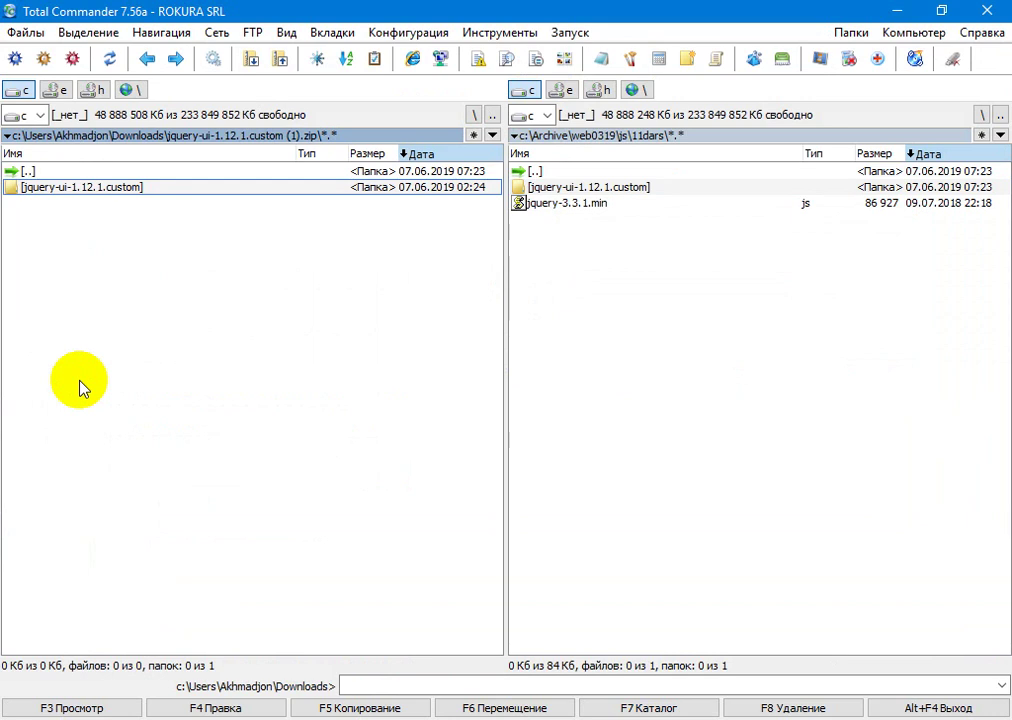
key("Return")
Step: Copy jquery-ui.css and jquery-ui.js from the archive into the 11dars folder
key("Down")
key("Down")
key("Down")
key("Down")
key("Down")
key("Down")
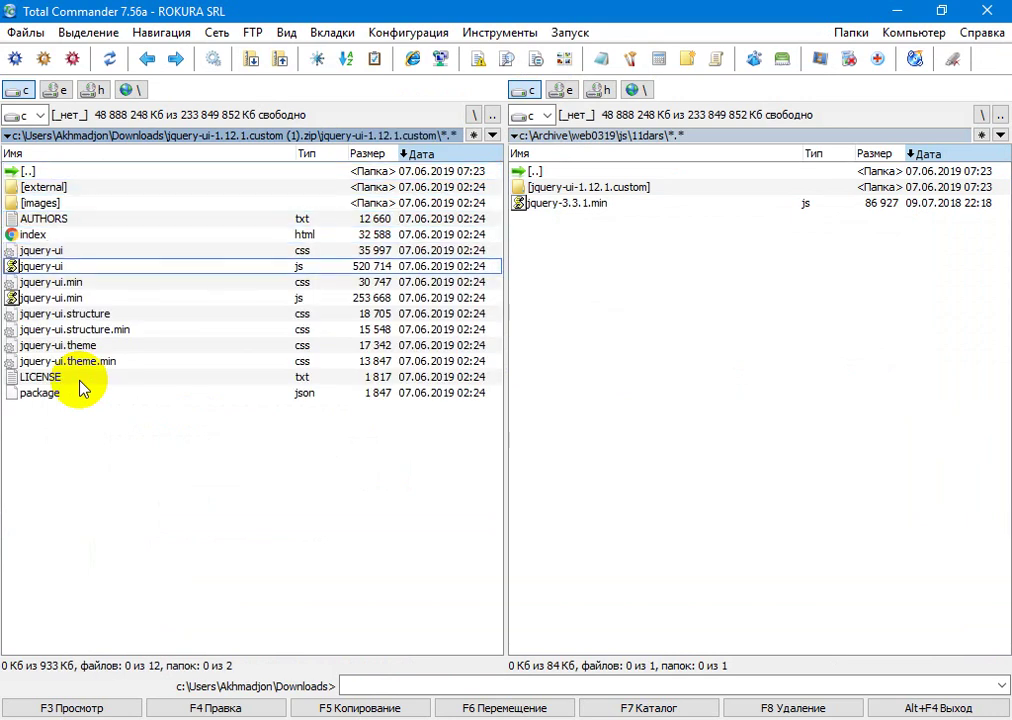
key("Up")
key("F5")
key("Return")
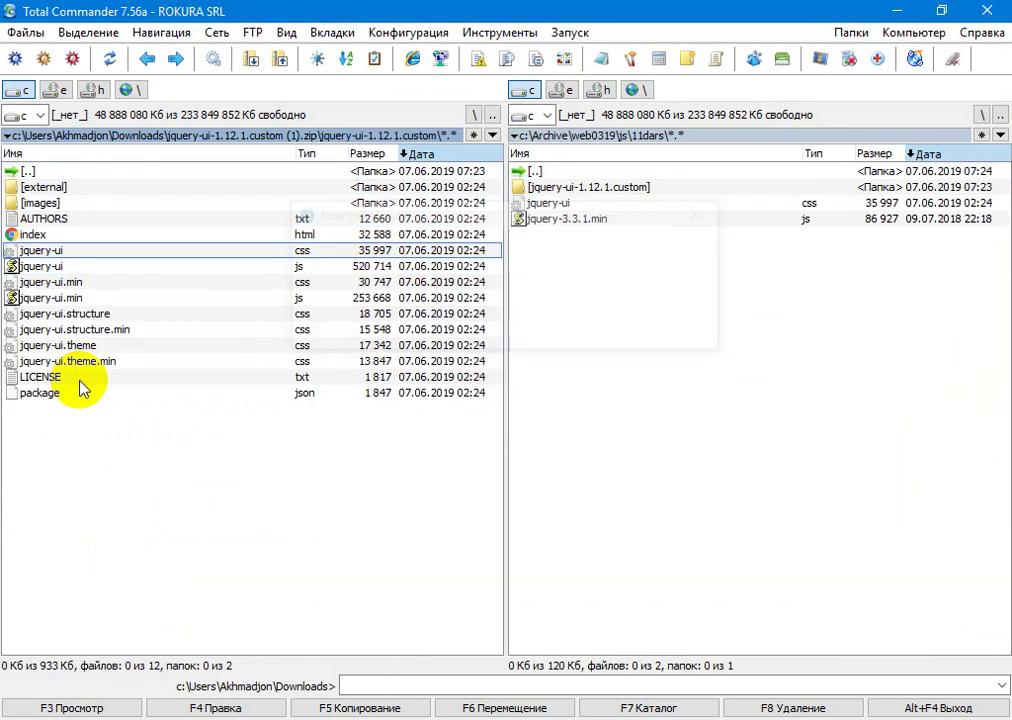
key("Down")
key("F5")
key("Return")
Step: Copy the images folder from the archive into the 11dars folder
key("Up")
key("Up")
key("Up")
key("Up")
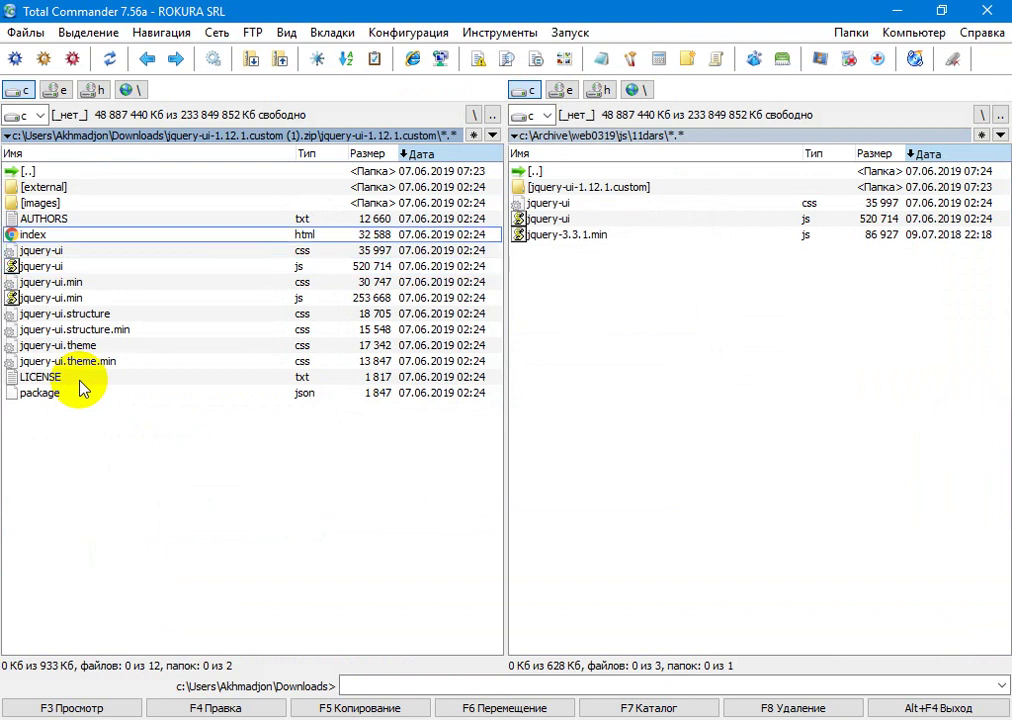
key("Return")
key("Return")
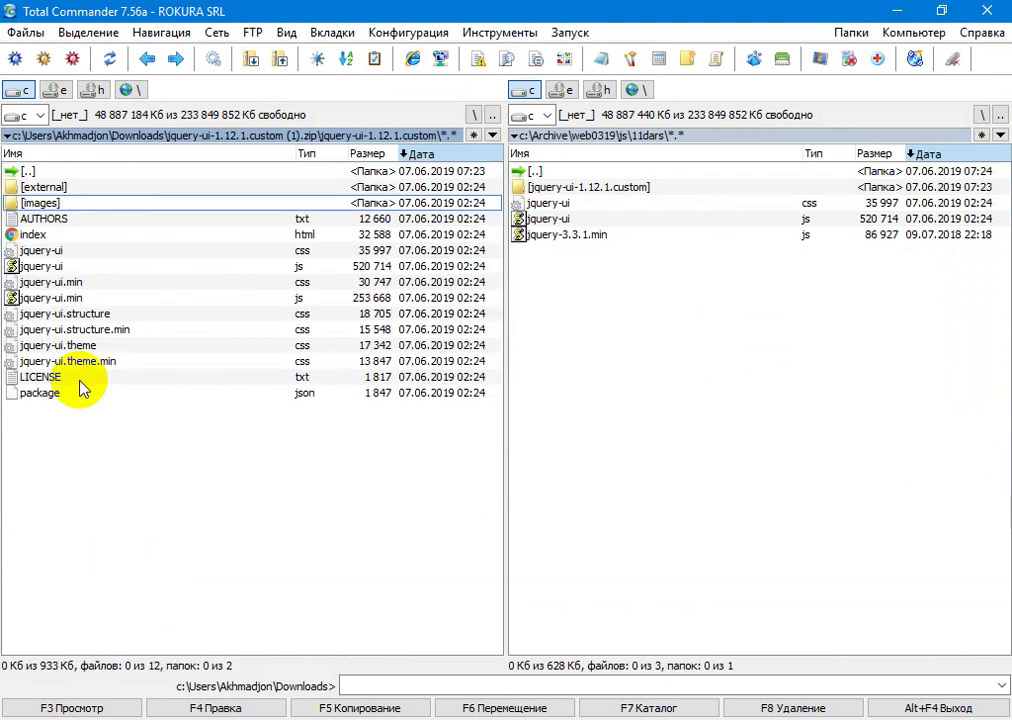
key("F5")
key("Return")
Step: Preview the icon PNG files in the copied images folder and return to 11dars
key("Tab")
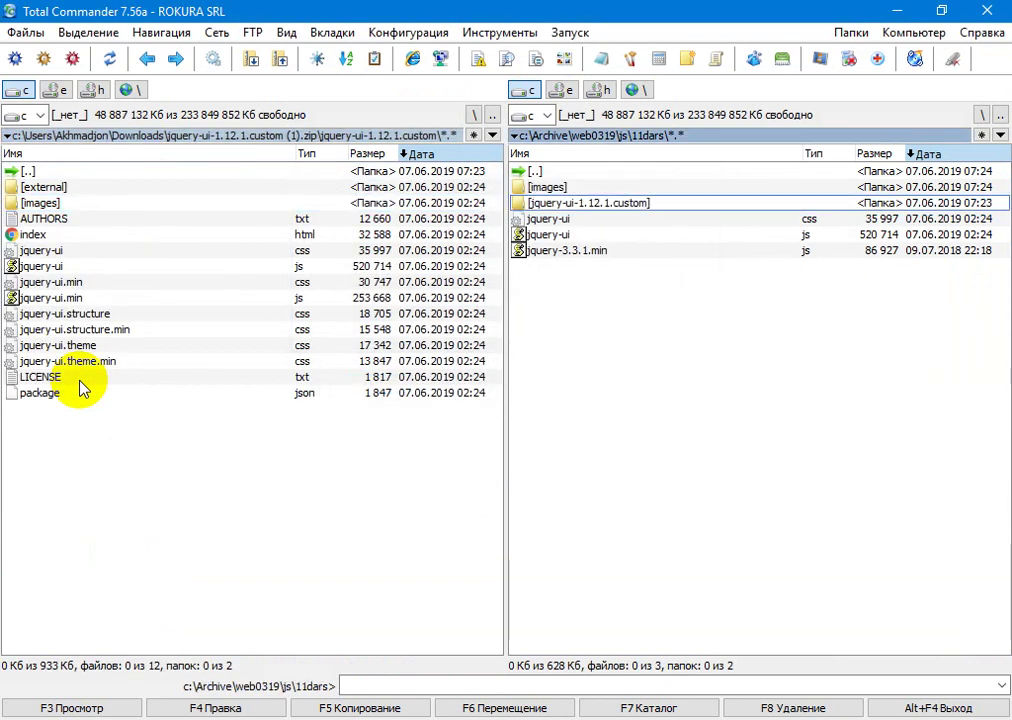
key("Up")
key("Return")
key("Down")
key("ctrl+q")
key("Down")
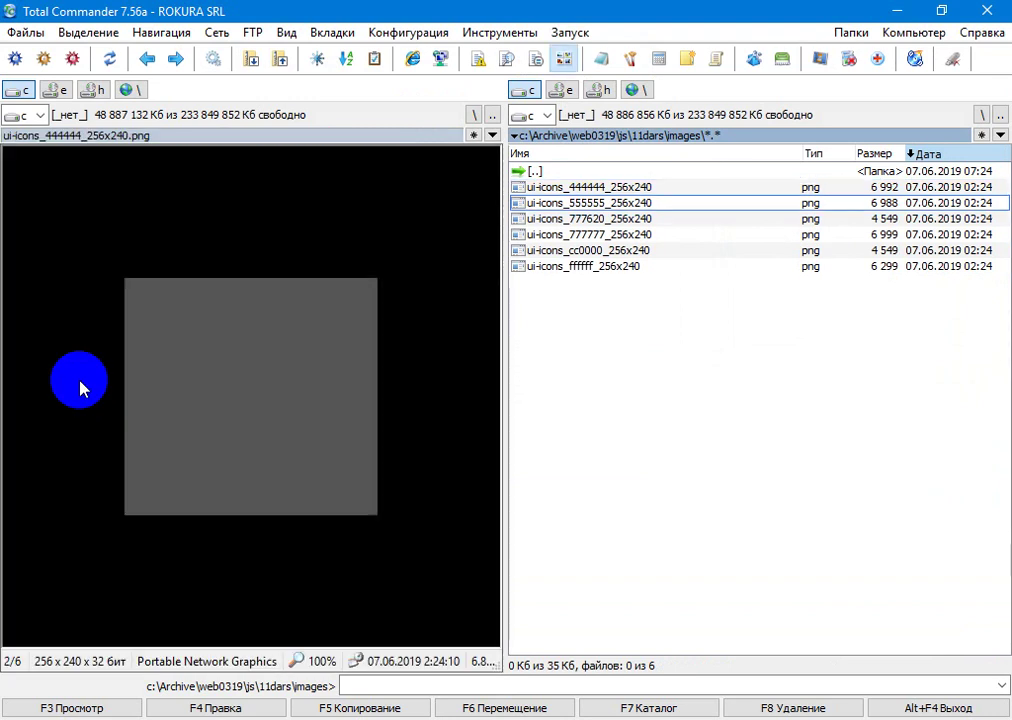
key("Down")
key("Down")
key("Down")
key("Down")
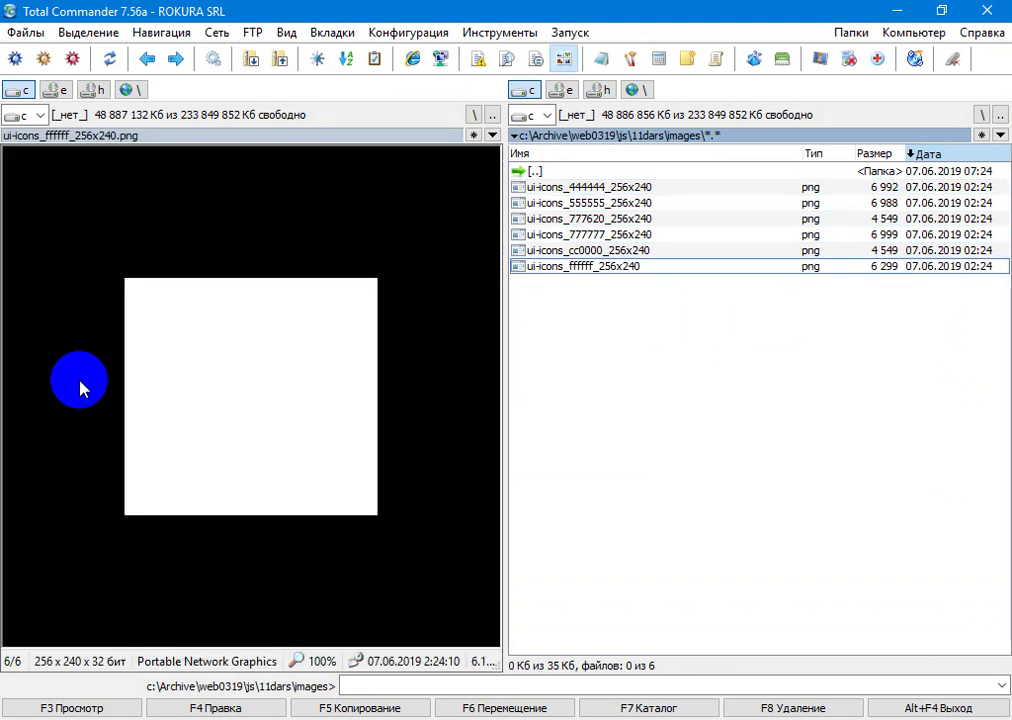
key("ctrl+q")
key("BackSpace")
Step: Examine the contents of the archive's external/jquery folder and return to its jquery-ui-1.12.1.custom folder
key("Tab")
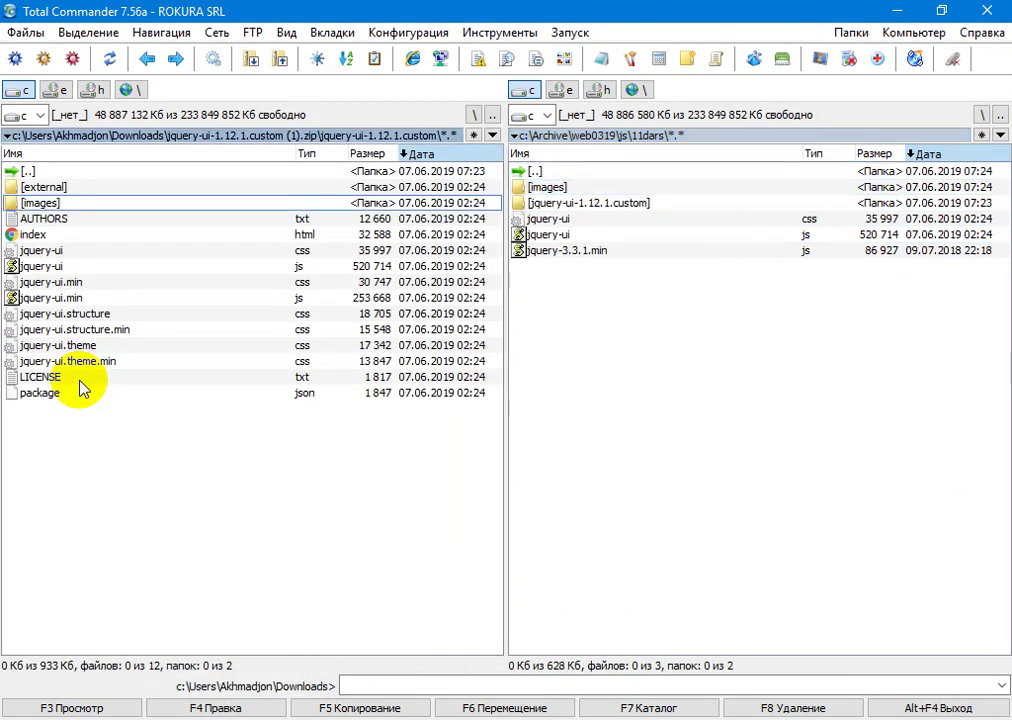
key("Up")
key("Return")
key("Down")
key("Return")
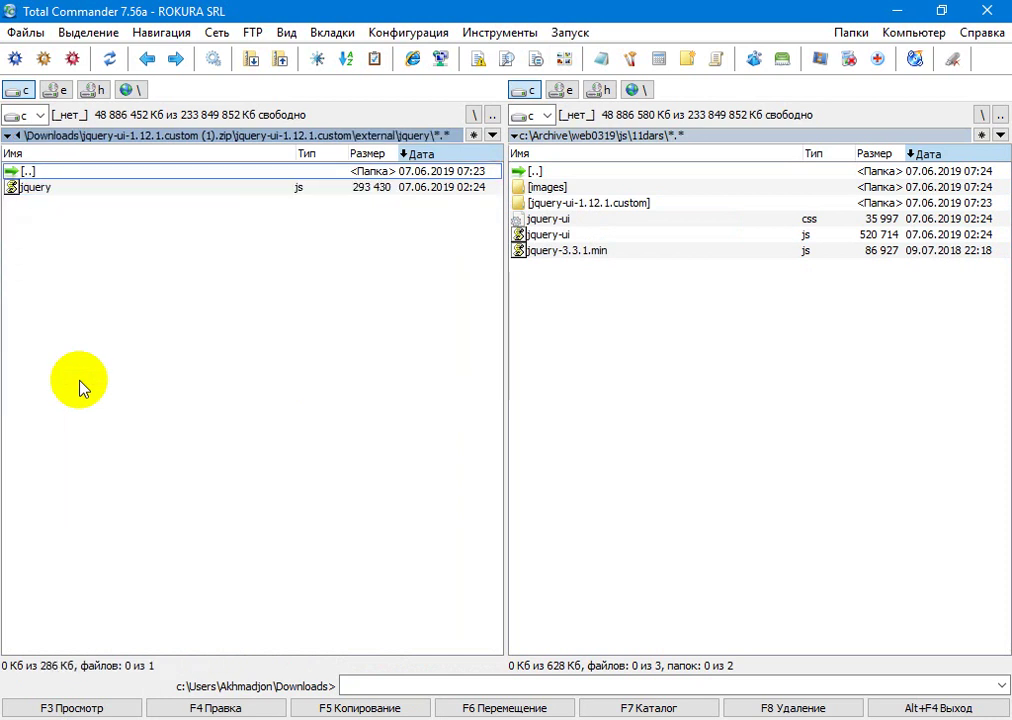
key("BackSpace")
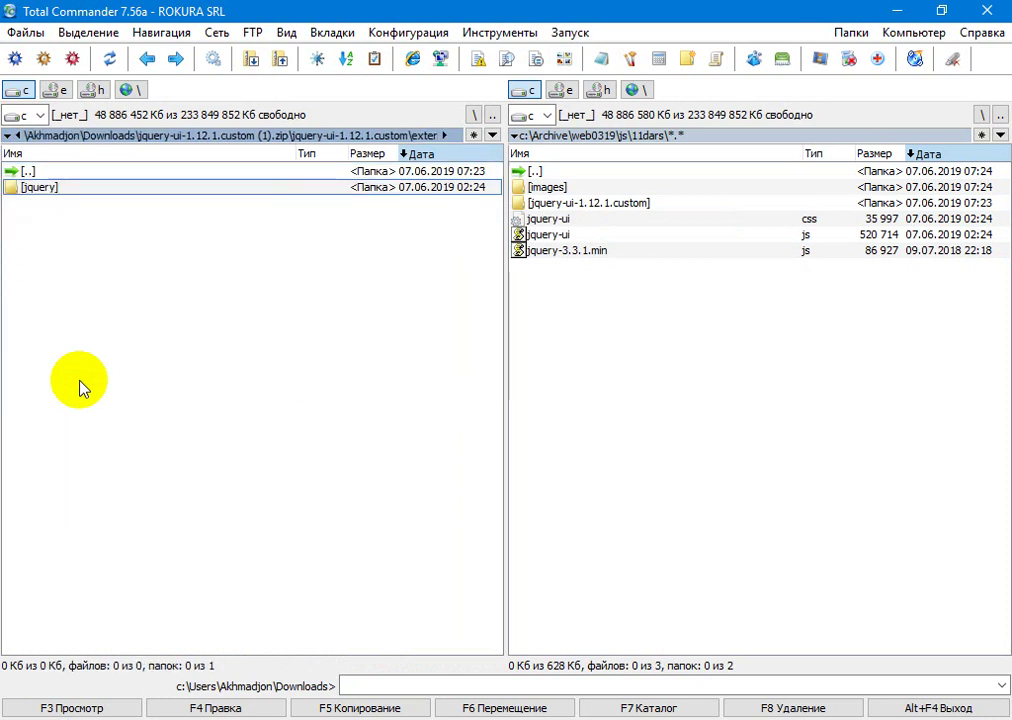
key("BackSpace")
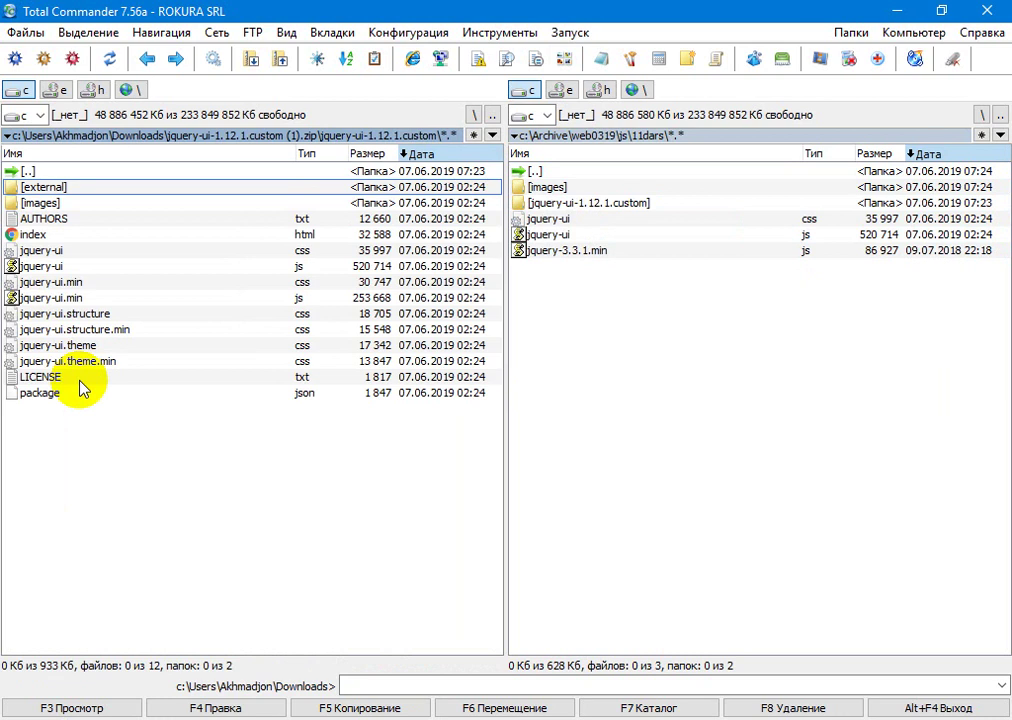
Step: Delete the jquery-ui-1.12.1.custom folder with all its contents from 11dars
key("Tab")
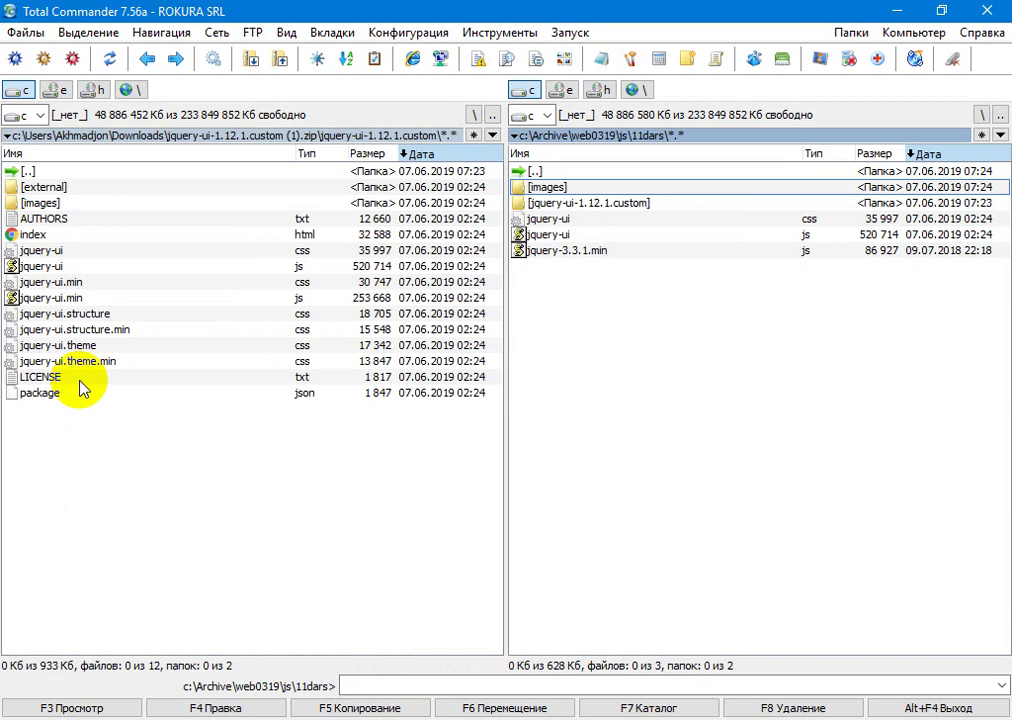
key("Down")
key("Insert")
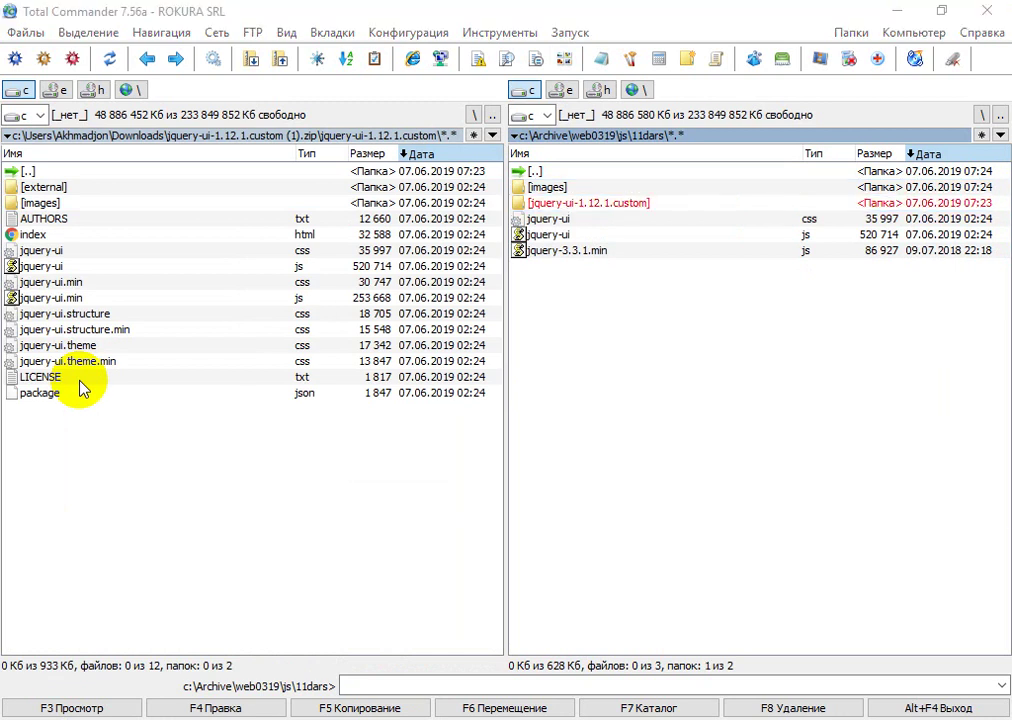
key("F8")
key("Return")
key("Tab")
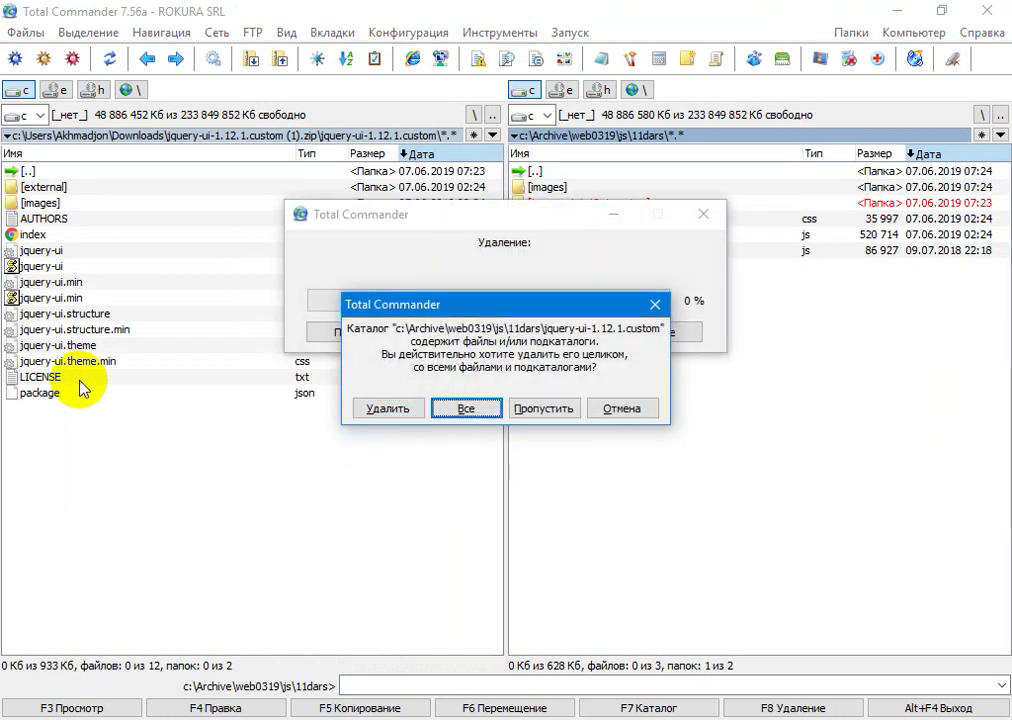
key("Return")
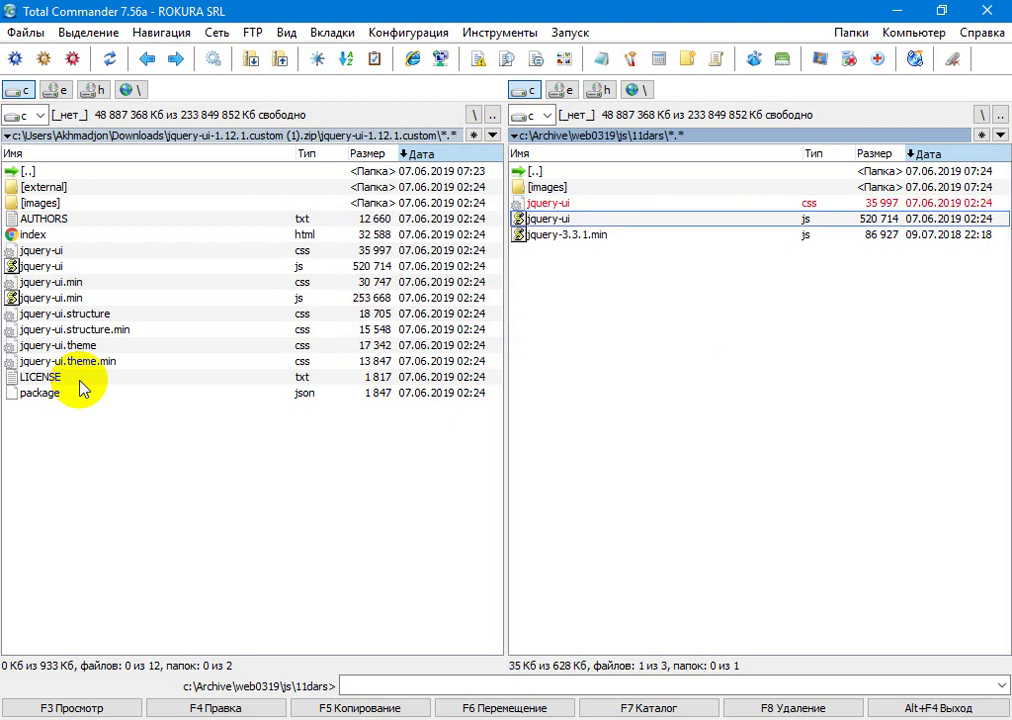
key("Insert")
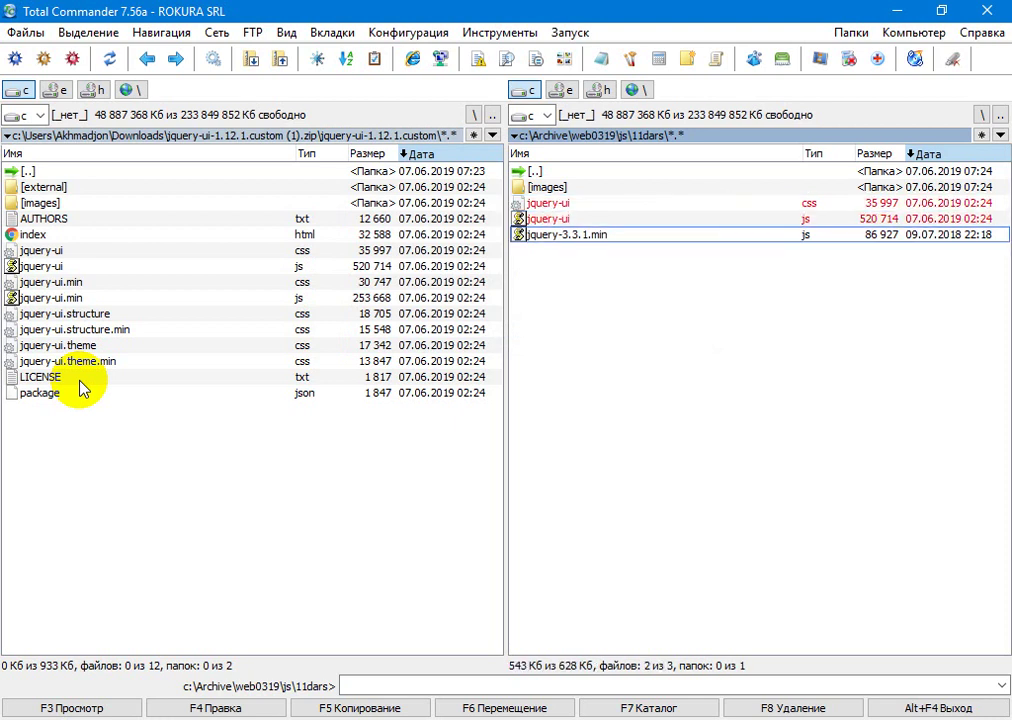
key("Up")
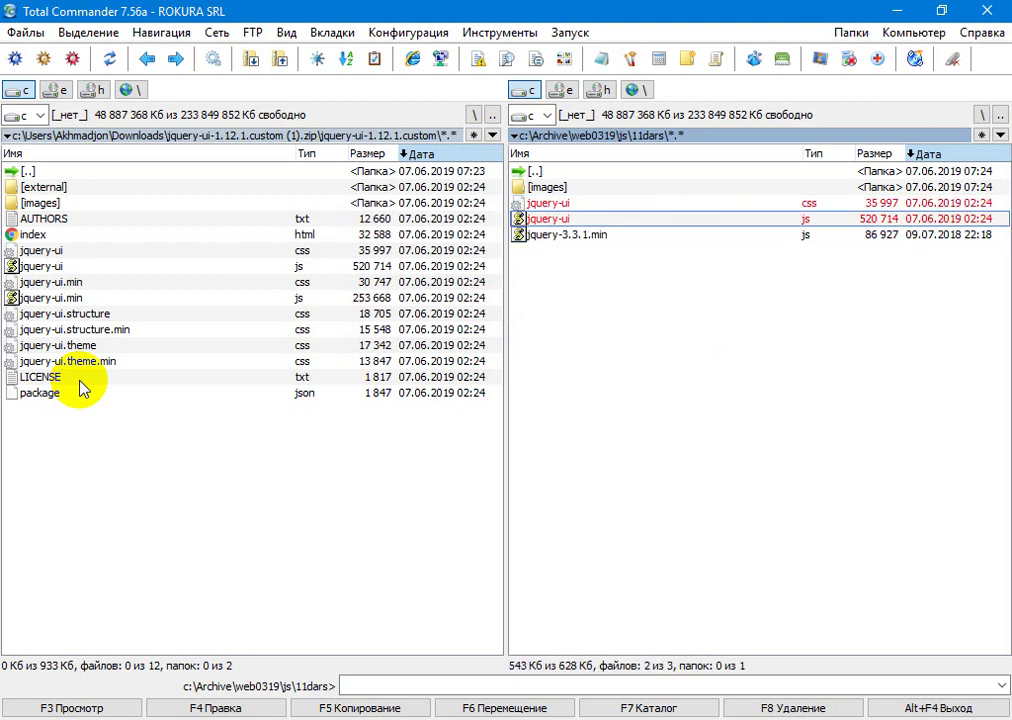
key("ctrl+KP_Subtract")
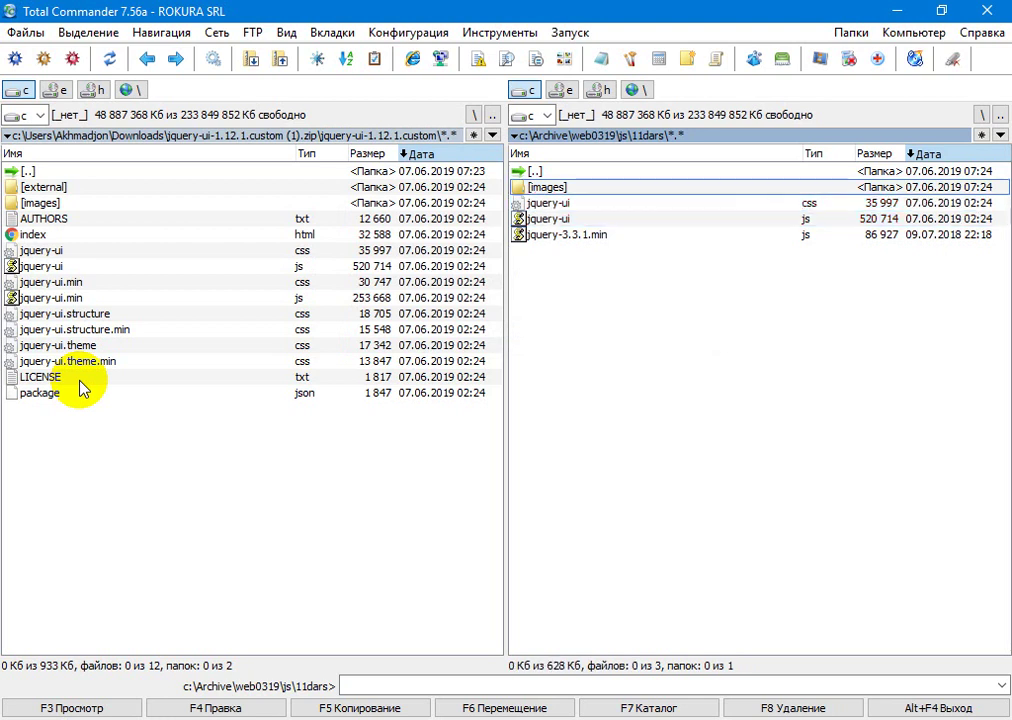
Step: Create a new file named index.html in the 11dars folder and open it for editing
key("Up")
key("shift+F4")
type("index")
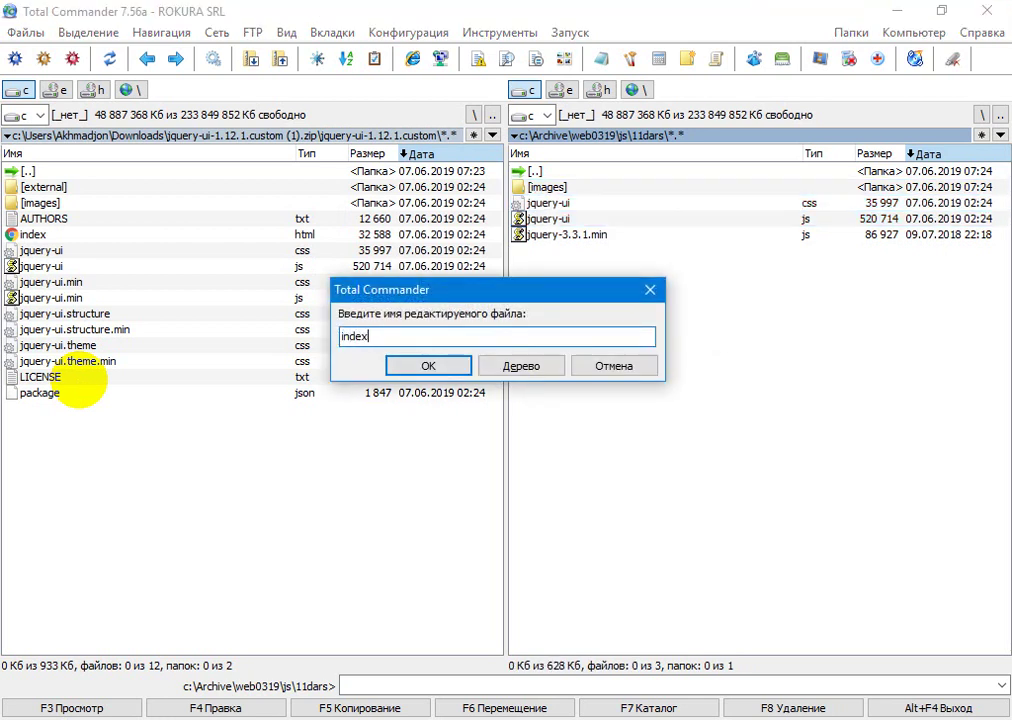
type(".html")
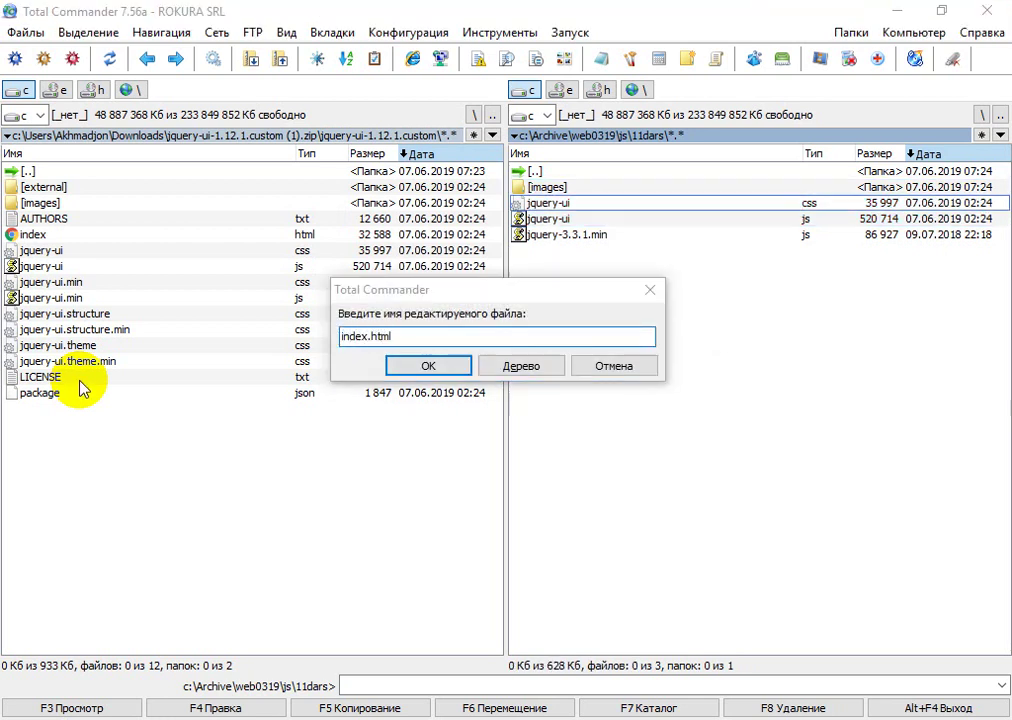
key("Return")
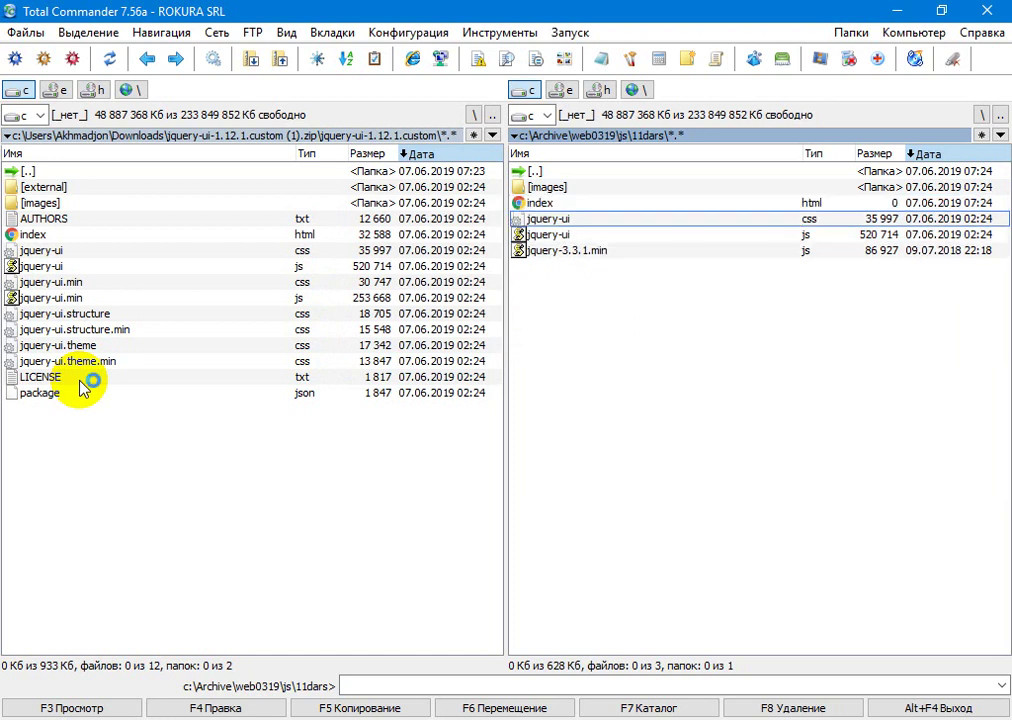
Step: Insert the basic HTML page skeleton into the empty index.html and save the file
type("<")
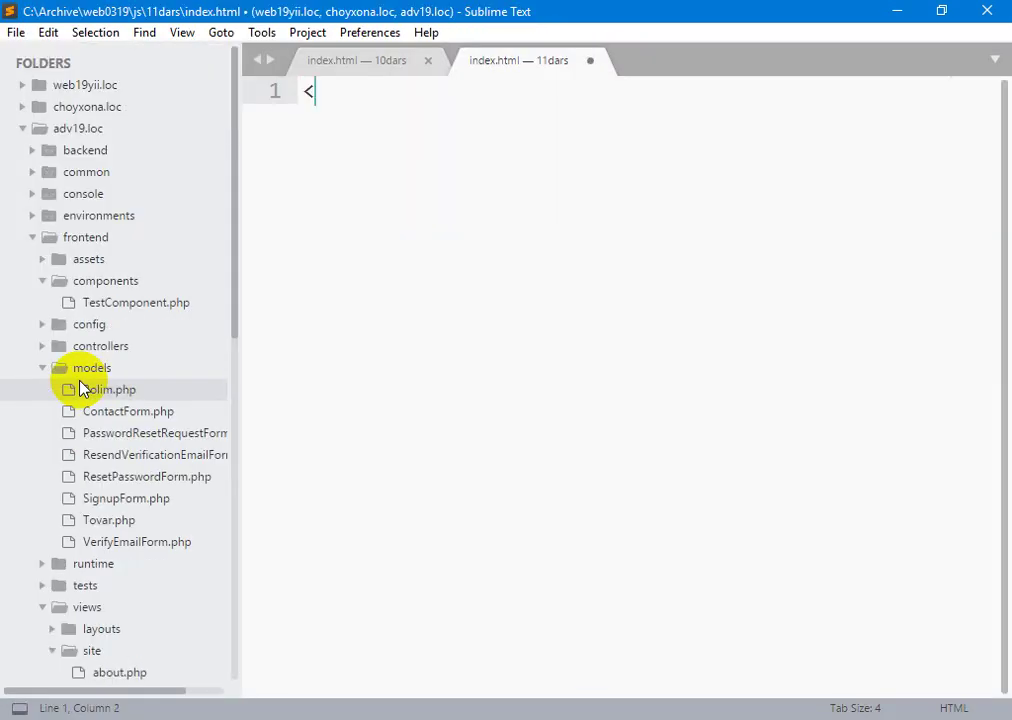
key("Escape")
type("ht")
key("Tab")
key("ctrl+s")
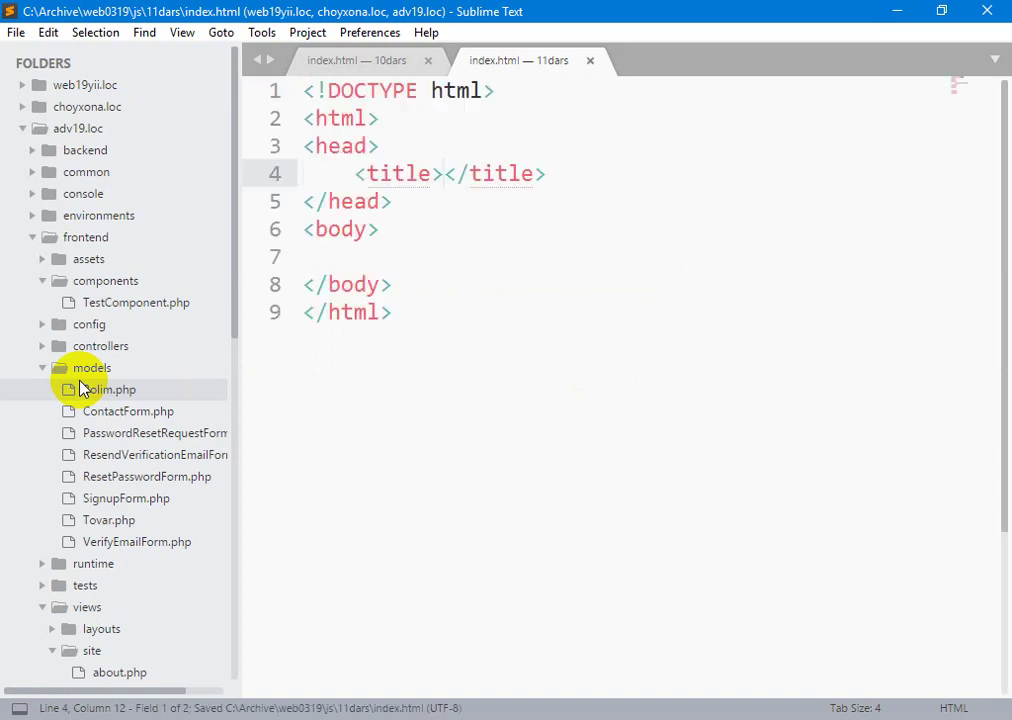
Step: Collapse the adv19.loc project folder, set the page title to "Jquery UI" and save the file
left_click(24, 128)
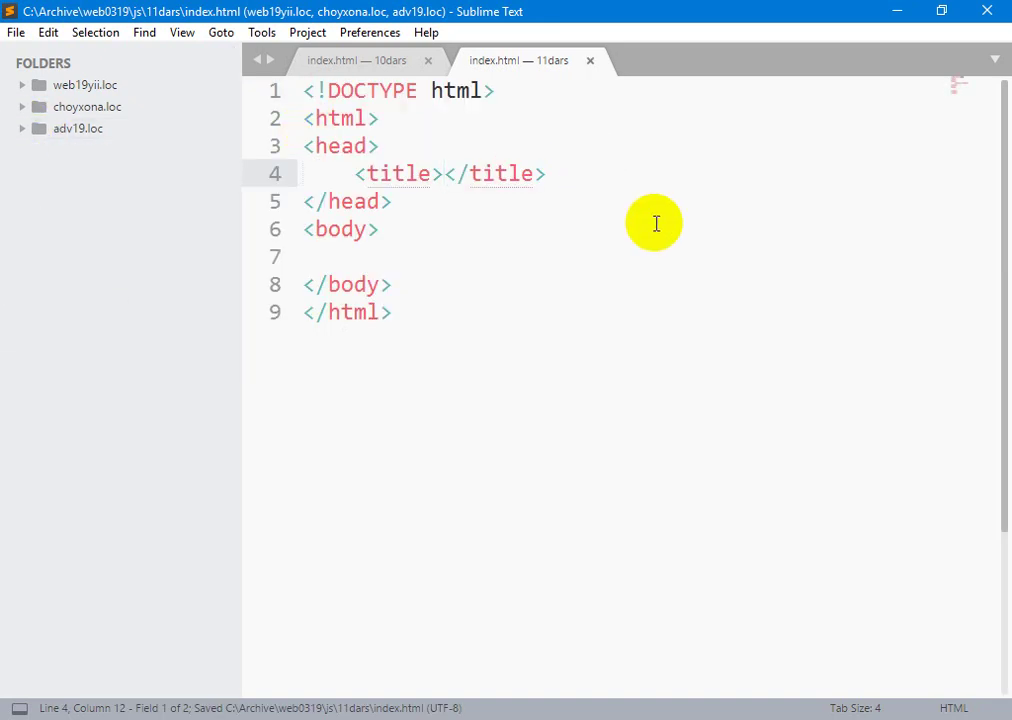
type("Jquery ui")
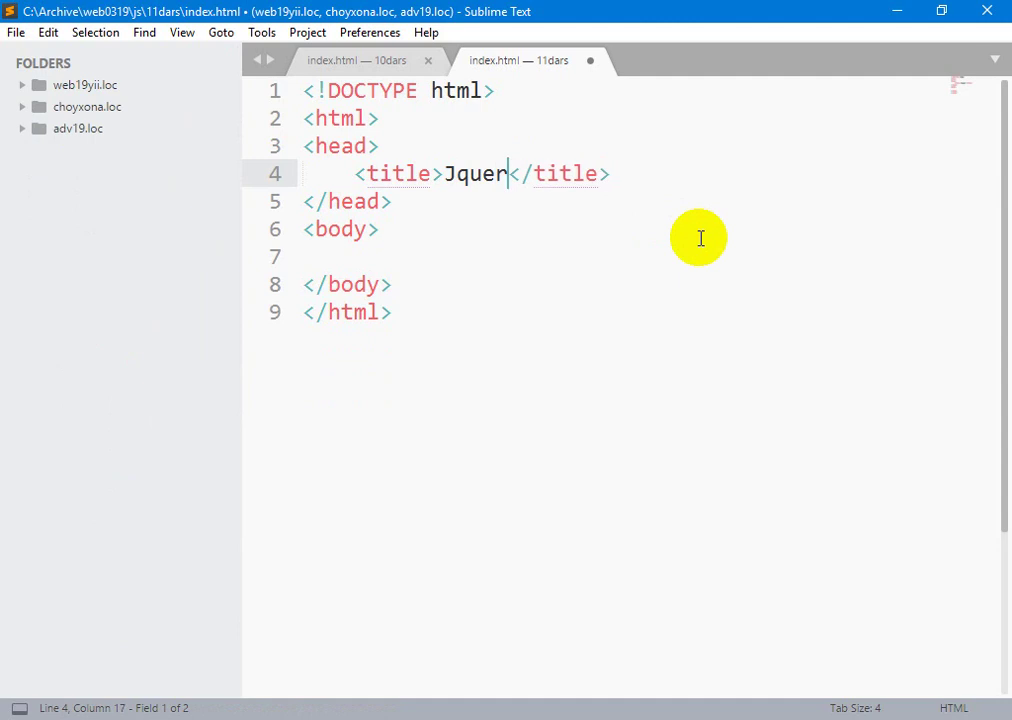
key("ctrl+s")
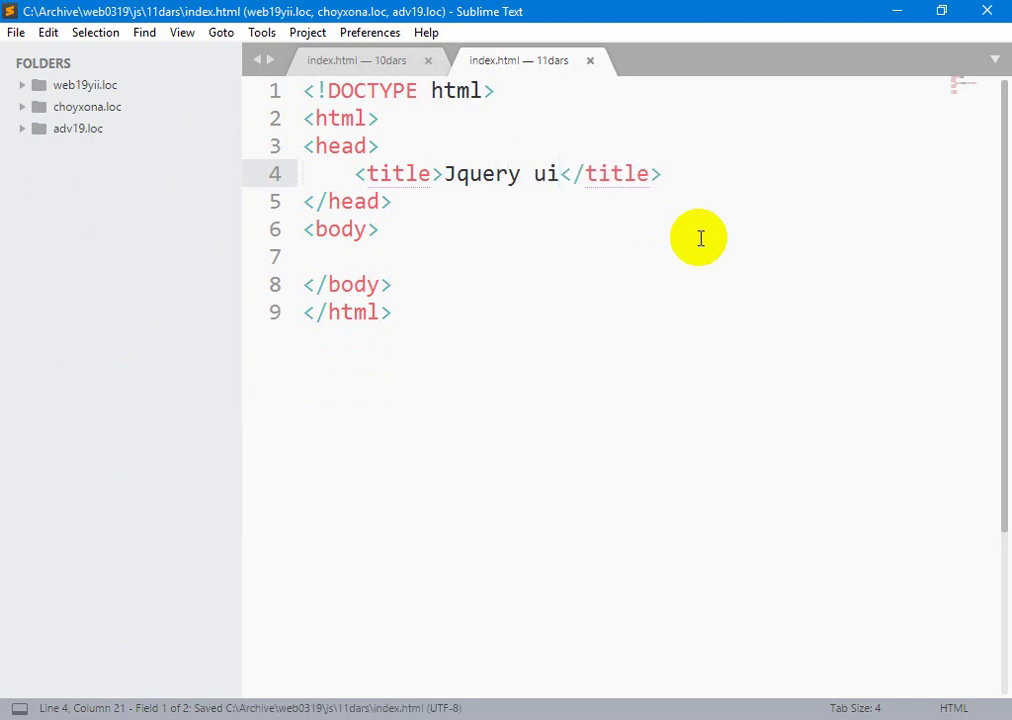
key("shift+Left")
key("shift+Left")
type("UI")
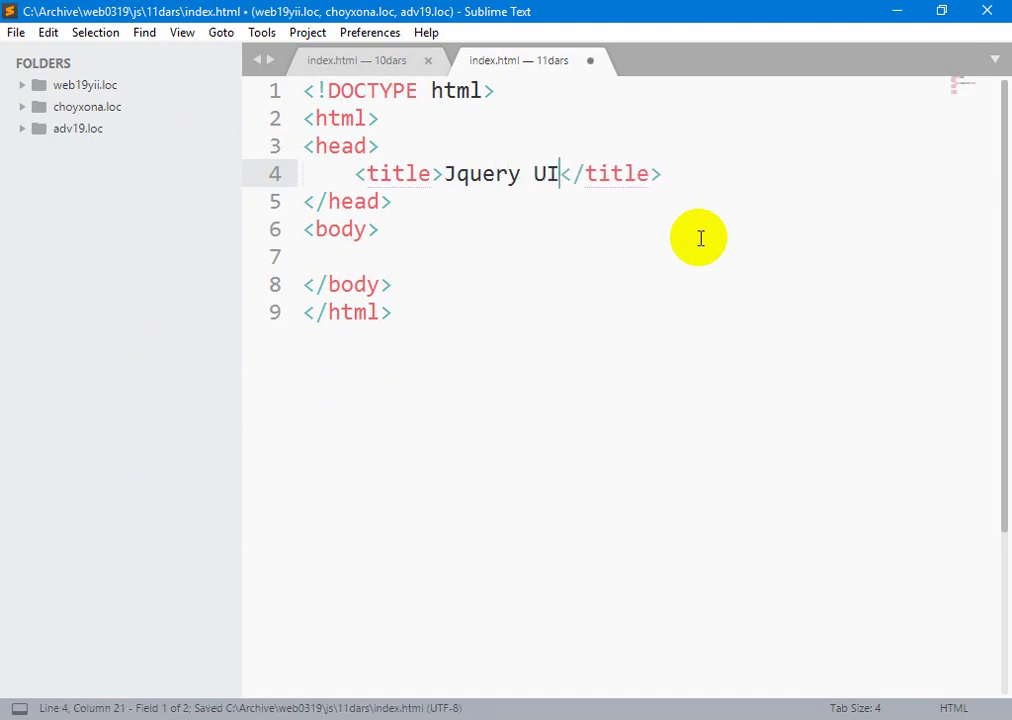
key("ctrl+s")
Step: Add a blank line inside the body element
key("Down")
key("Down")
key("Return")
type("<")
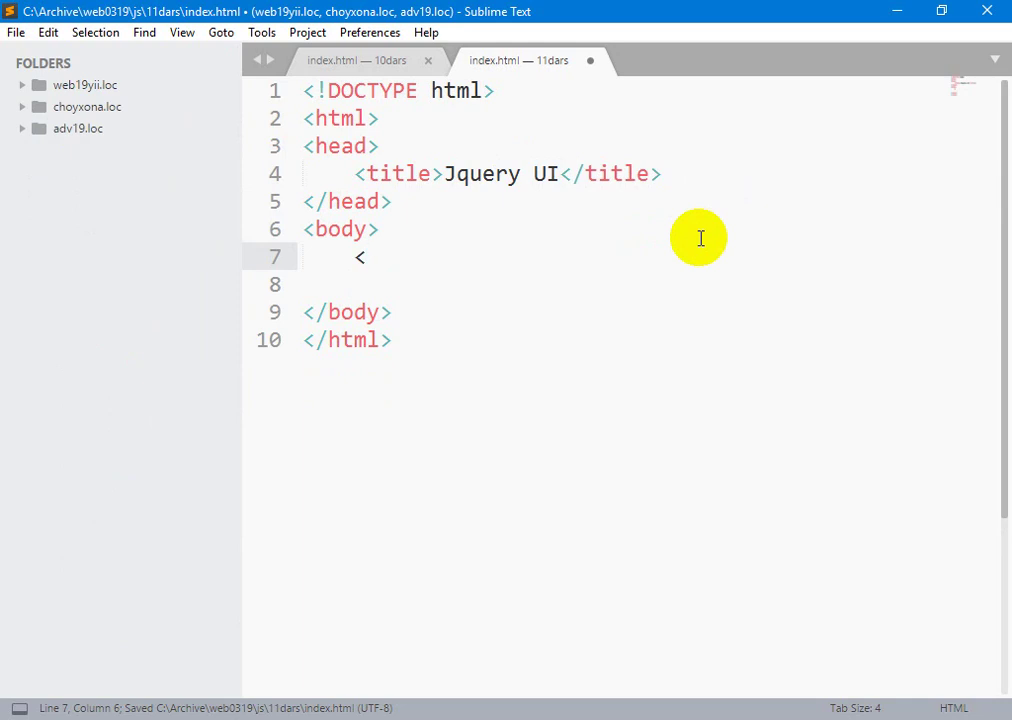
key("BackSpace")
Step: Add a stylesheet link element below the title in the page's head
key("Up")
key("Up")
key("Up")
key("ctrl+Right")
key("ctrl+Right")
key("ctrl+Right")
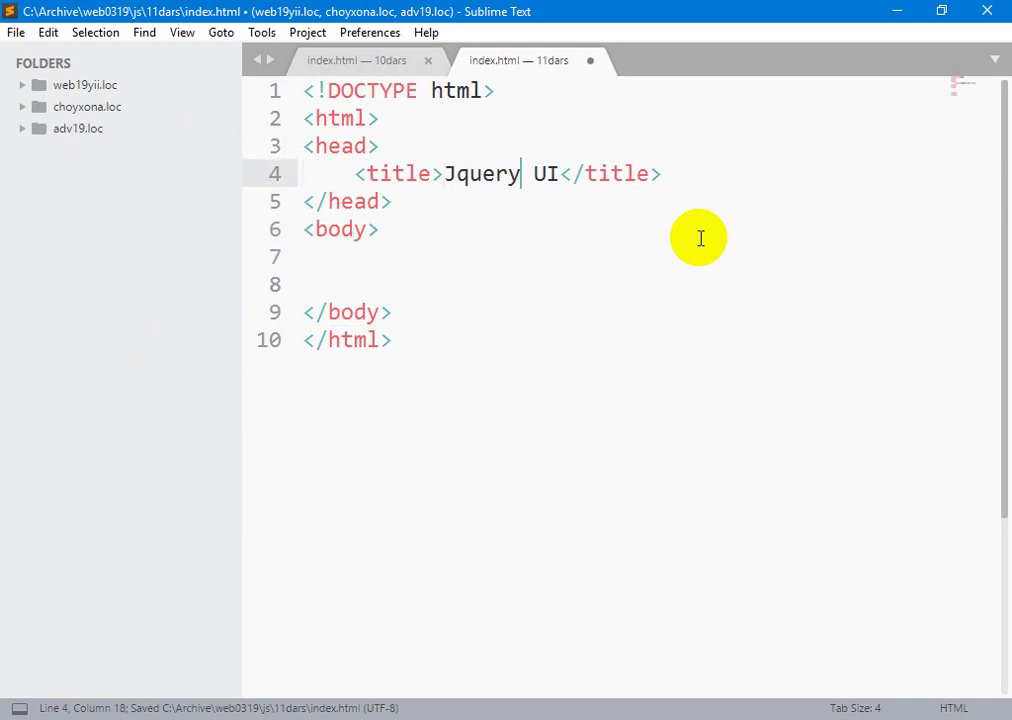
key("End")
key("Return")
type("li")
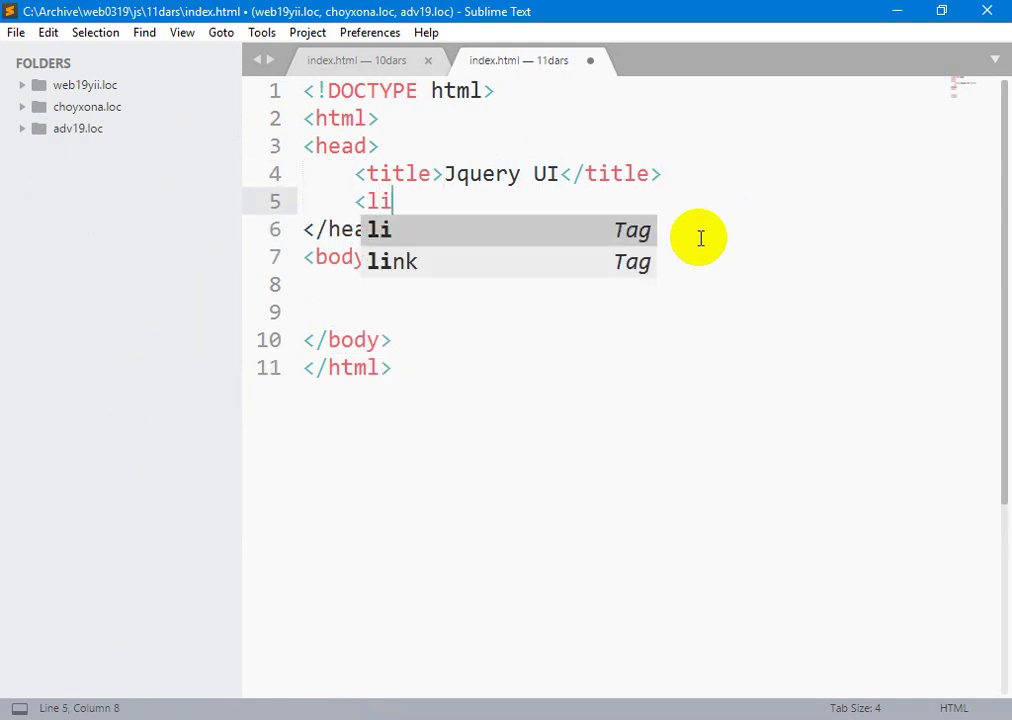
key("Return")
key("ctrl+z")
type("nk")
key("Tab")
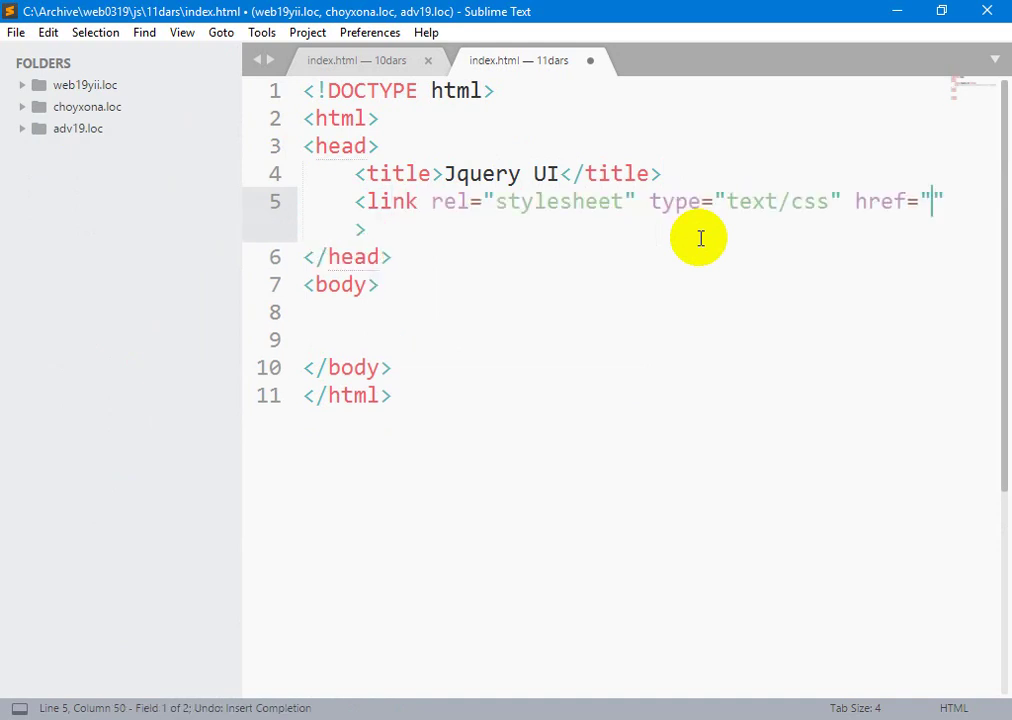
Step: Set the stylesheet link's href to jquery-ui.css and save the file
type("jqury")
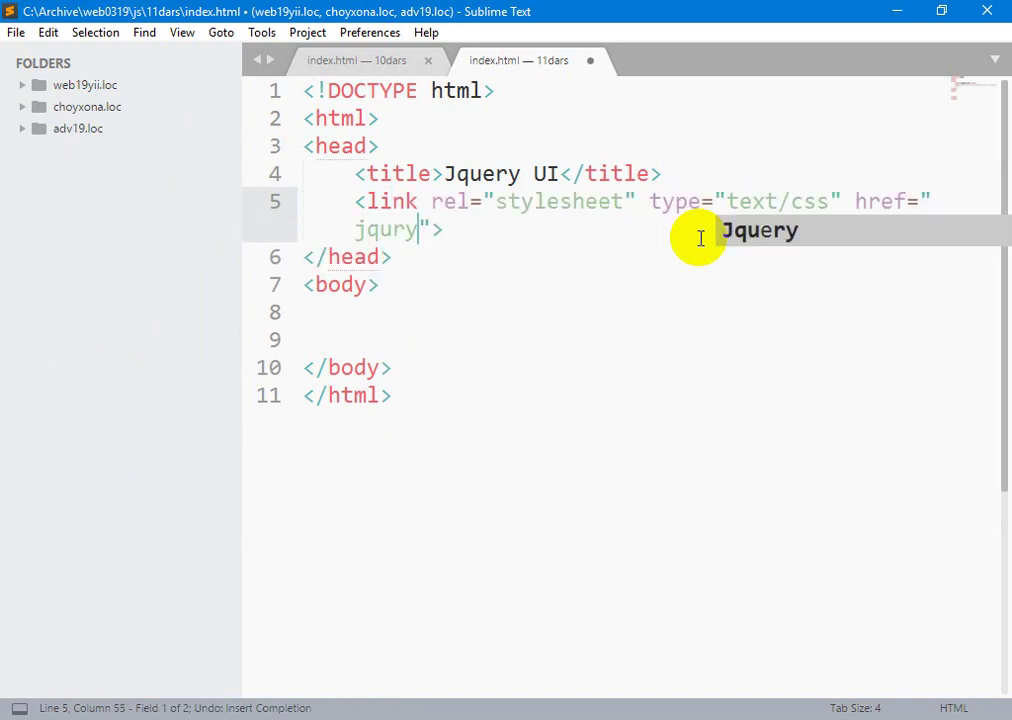
key("Return")
key("ctrl+Left")
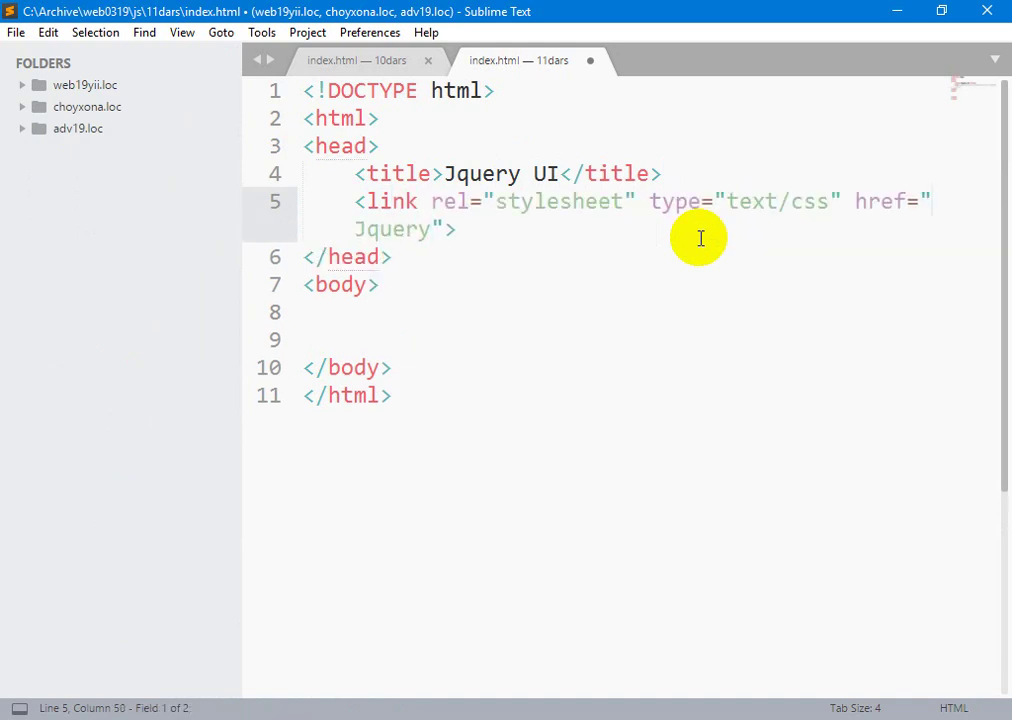
key("shift+Right")
type("j")
key("ctrl+Right")
type("-ui.css")
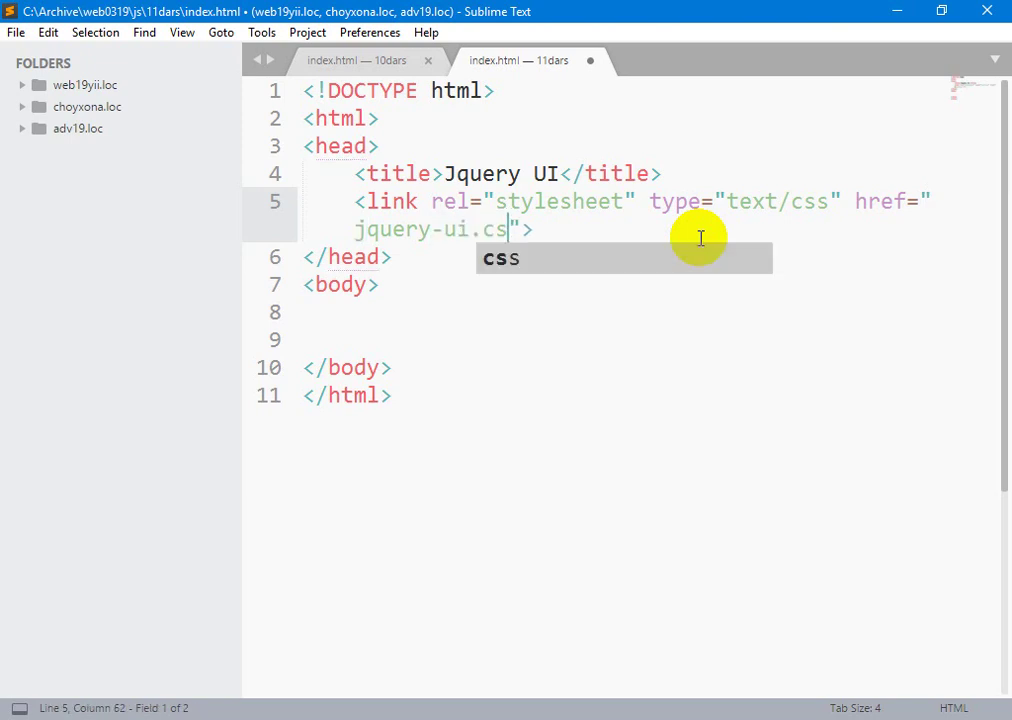
key("ctrl+s")
Step: Add a text/javascript script element with a src attribute below the stylesheet link
key("End")
key("Return")
type("<s")
key("Tab")
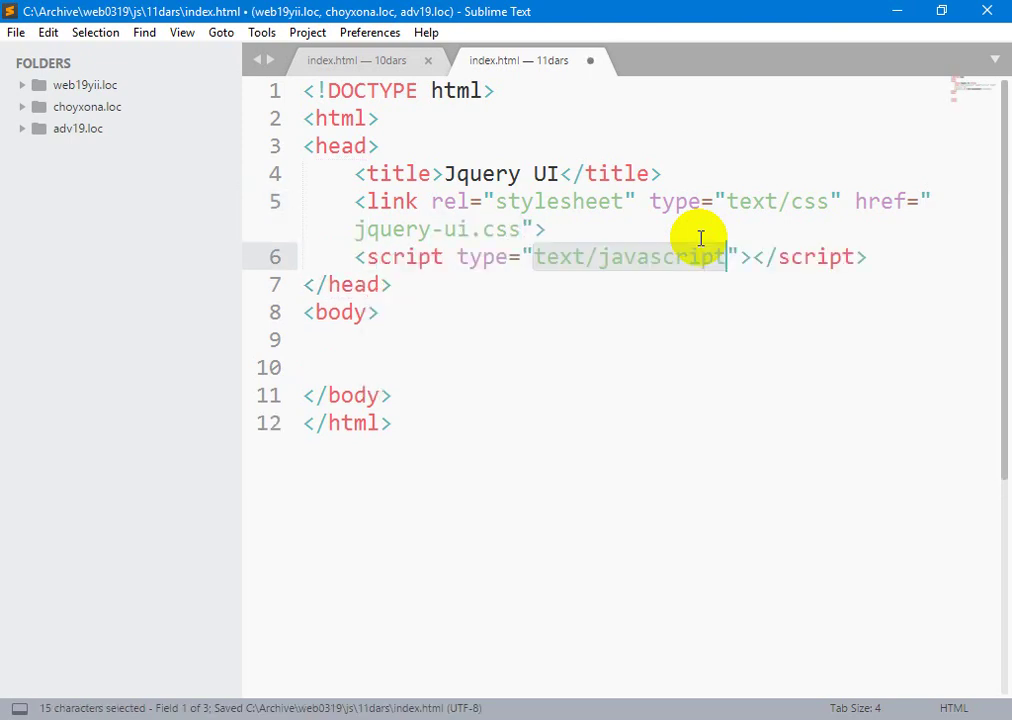
key("Right")
key("Right")
type("sr")
key("Tab")
type("jquery")
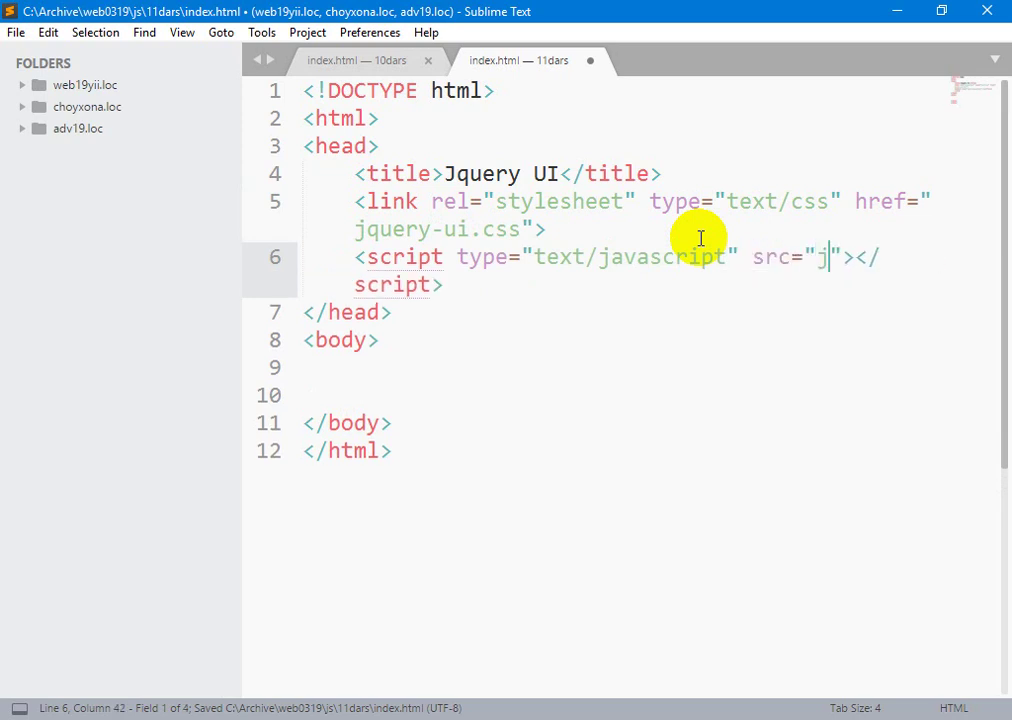
Step: Switch to Total Commander and copy the name of the jquery-3.3.1.min file in the 11dars folder
key("alt+Tab")
key("Down")
key("Down")
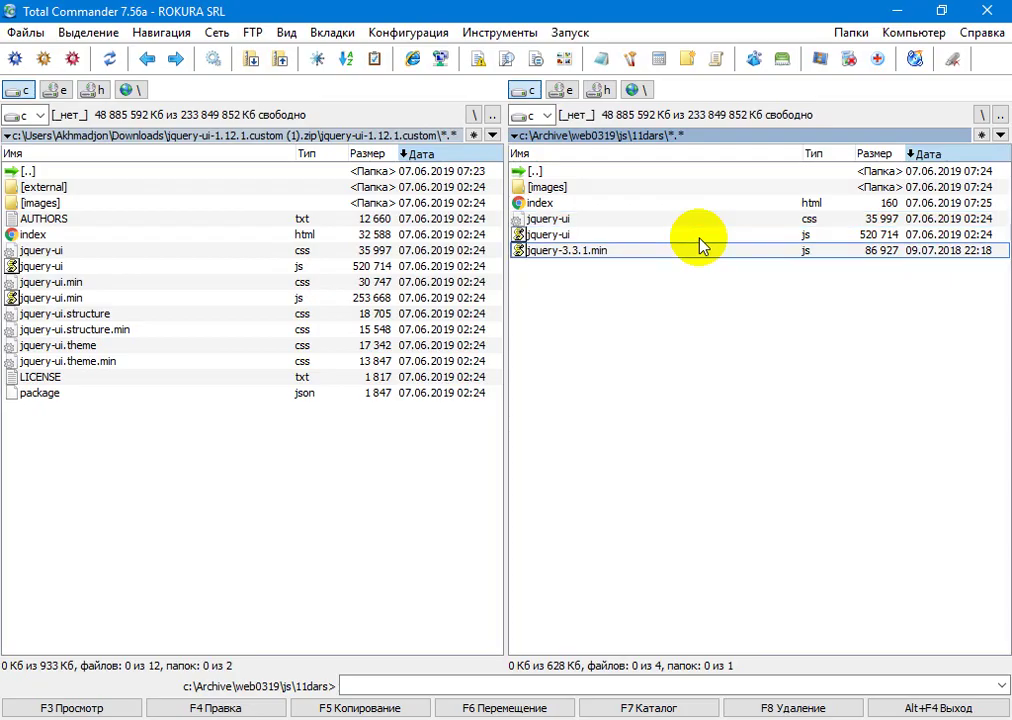
key("shift+F6")
key("ctrl+c")
key("Escape")
Step: Switch back to Sublime Text and set the script's src to jquery-3.3.1.min.js
key("alt+Tab")
key("ctrl+d")
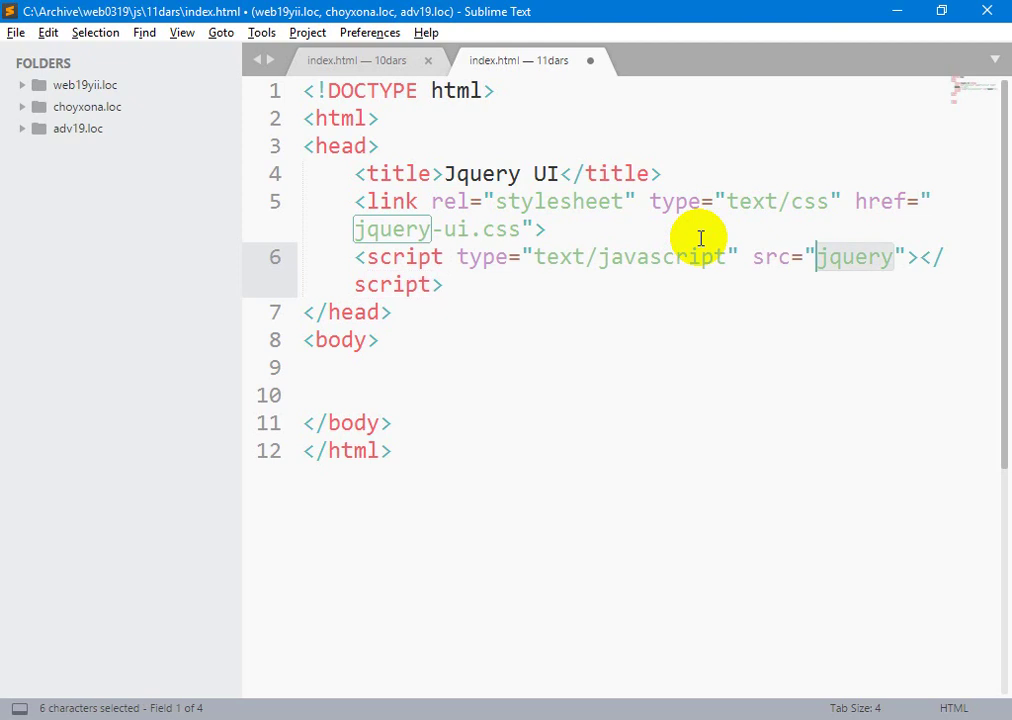
key("ctrl+v")
type(".")
key("BackSpace")
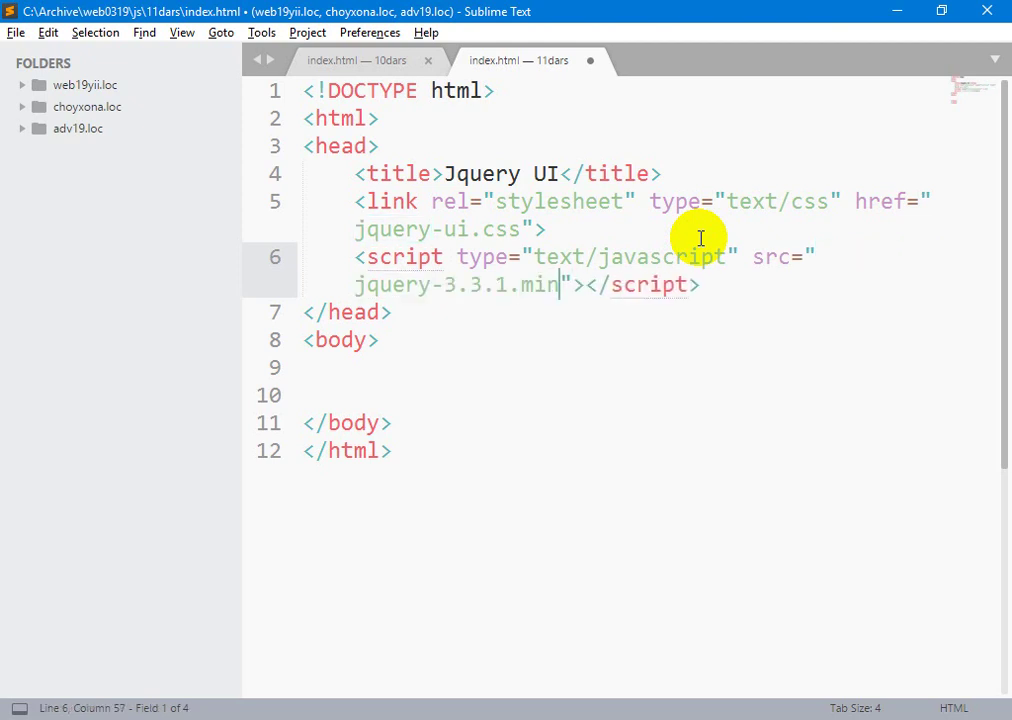
type(".js")
key("Escape")
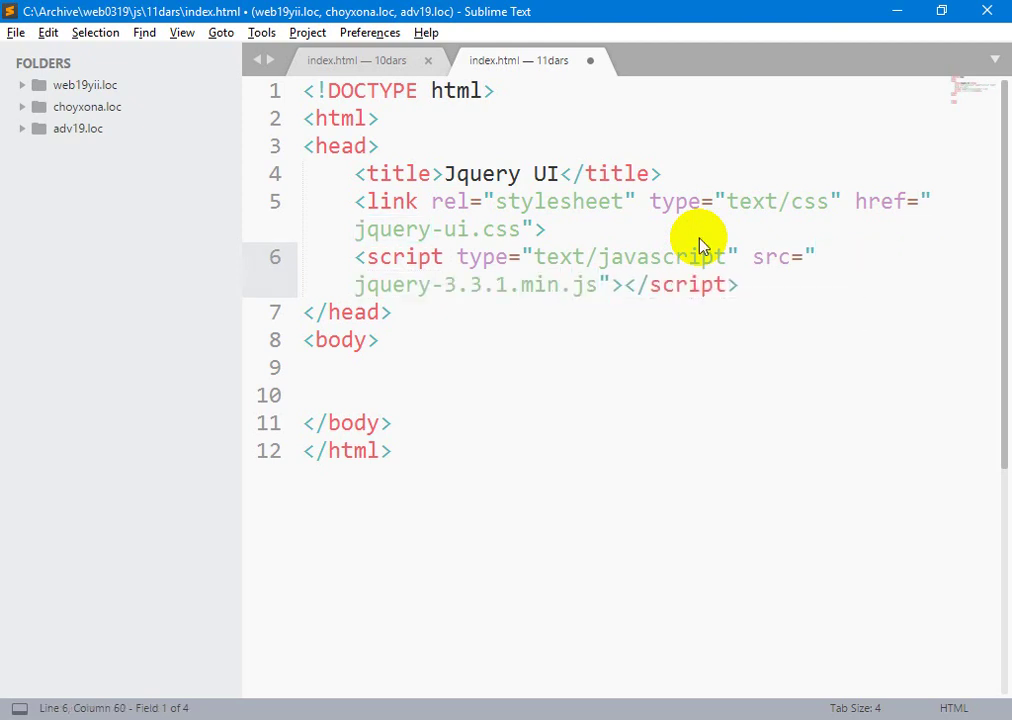
key("ctrl+shift+s")
key("Escape")
Step: Add a second text/javascript script element with the source jquery-ui.js below the first one and save the file
key("End")
key("Return")
type("<sc")
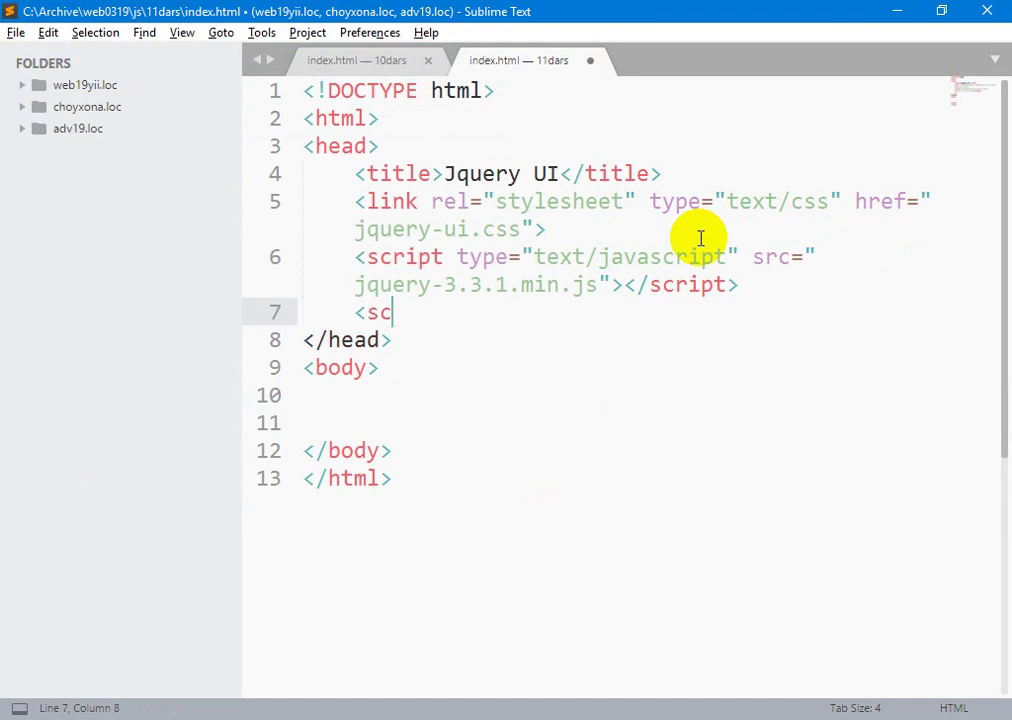
key("Tab")
key("Right")
key("Right")
type("sr")
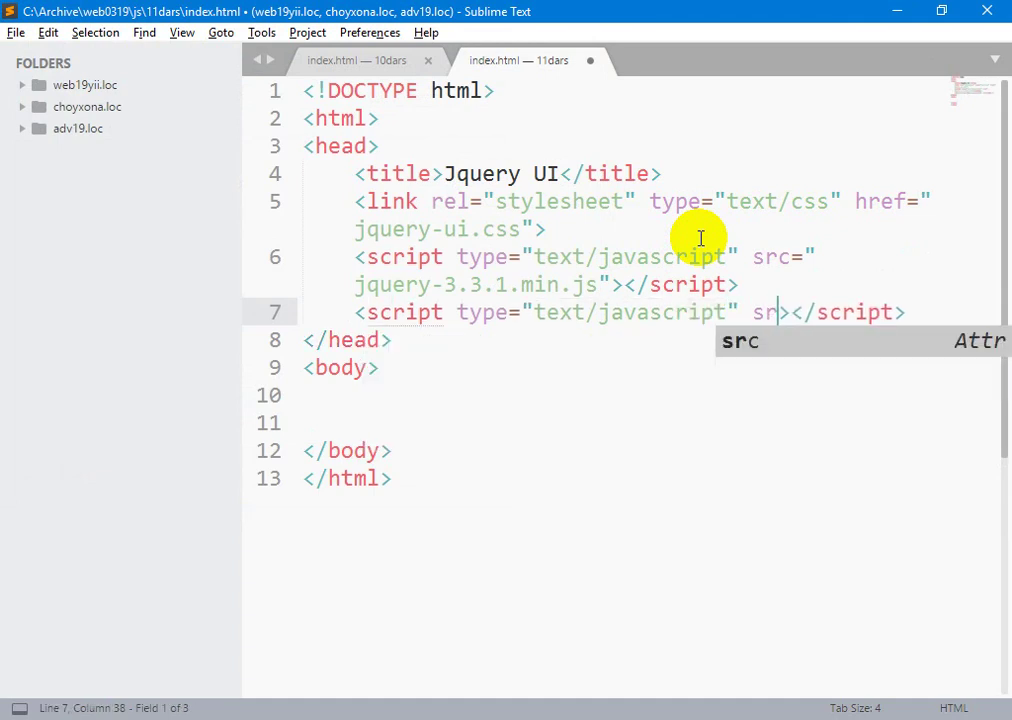
key("Tab")
type("jquer")
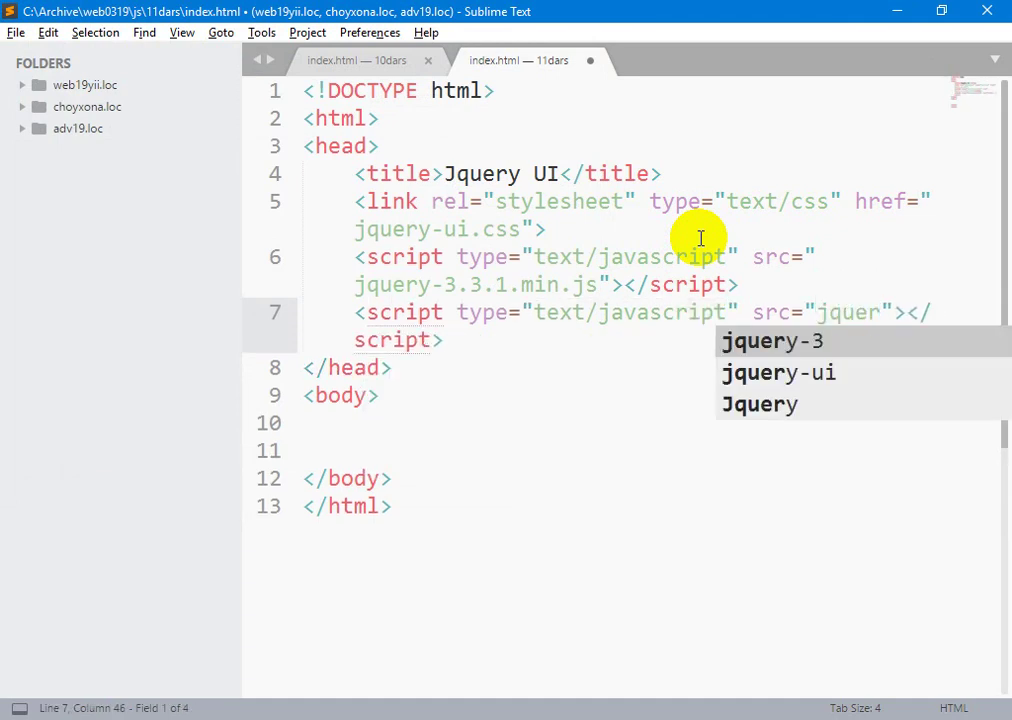
type("y-ui.j")
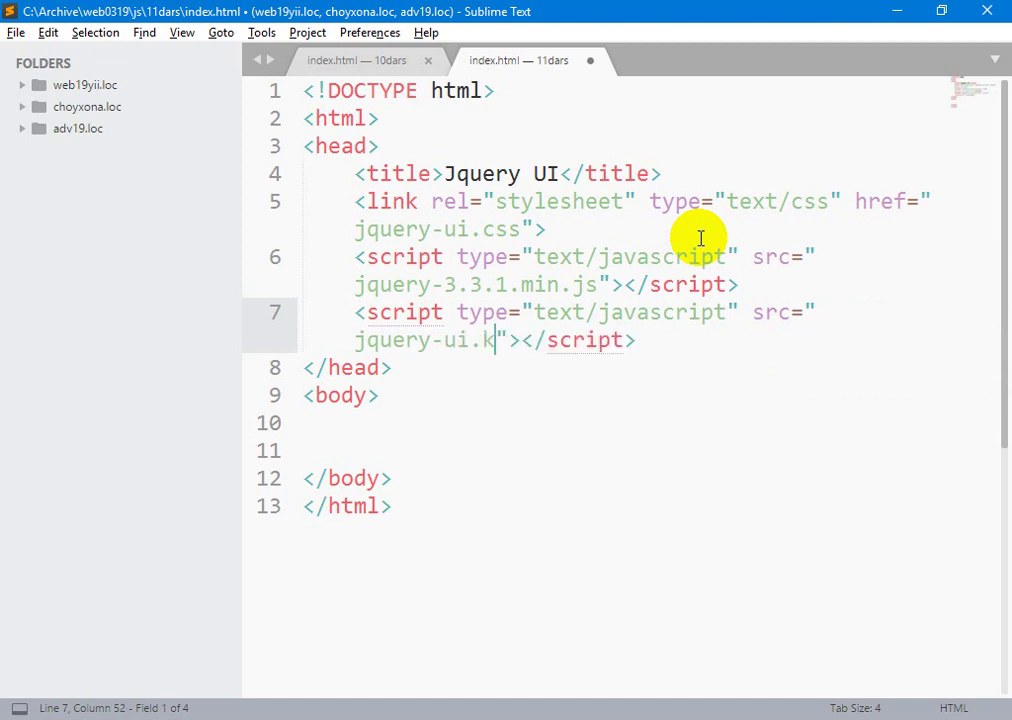
type("s")
key("ctrl+s")
key("Right")
key("Right")
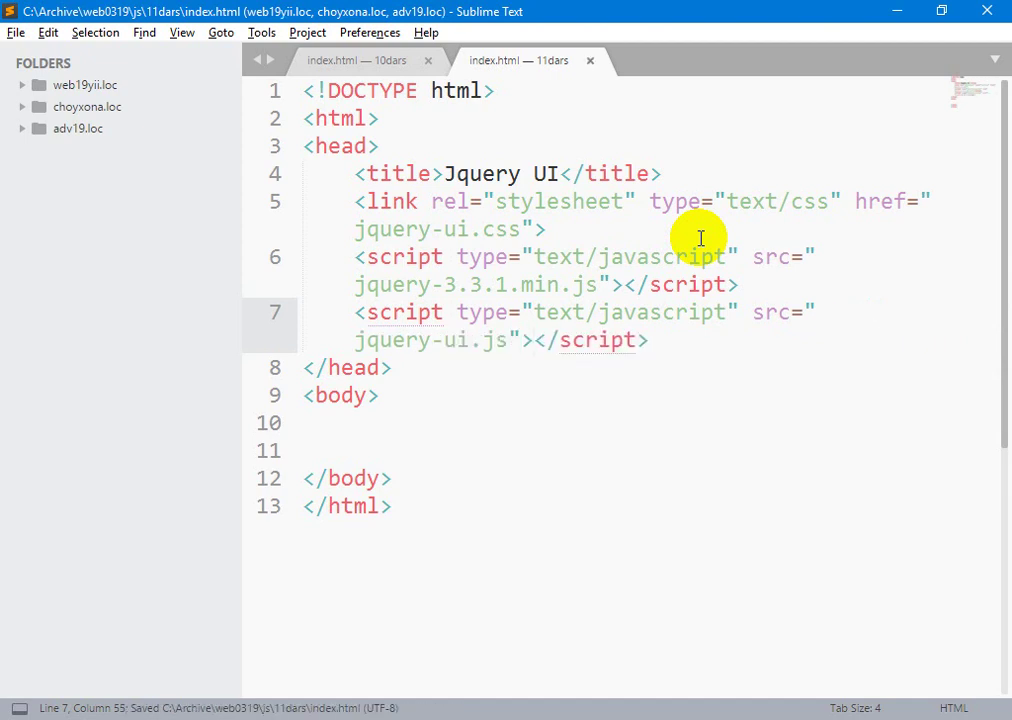
Step: Switch to Total Commander and open index.html from the 11dars folder with Google Chrome
key("Down")
key("Down")
key("alt+Tab")
key("alt+Tab")
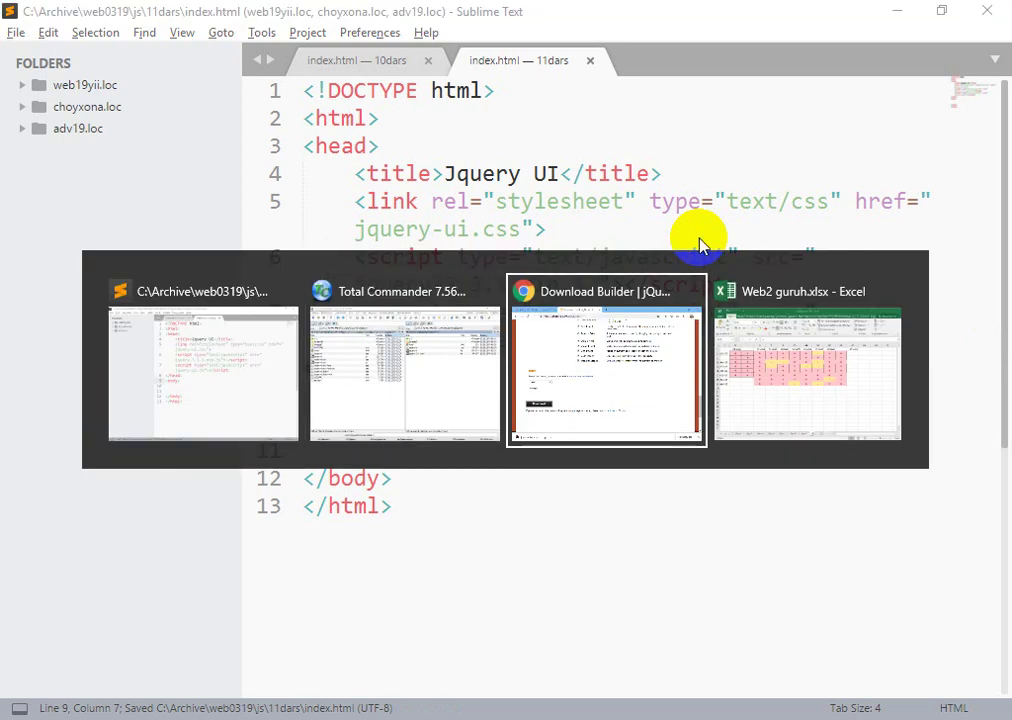
key("ctrl+Tab")
key("ctrl+Tab")
key("alt+Tab")
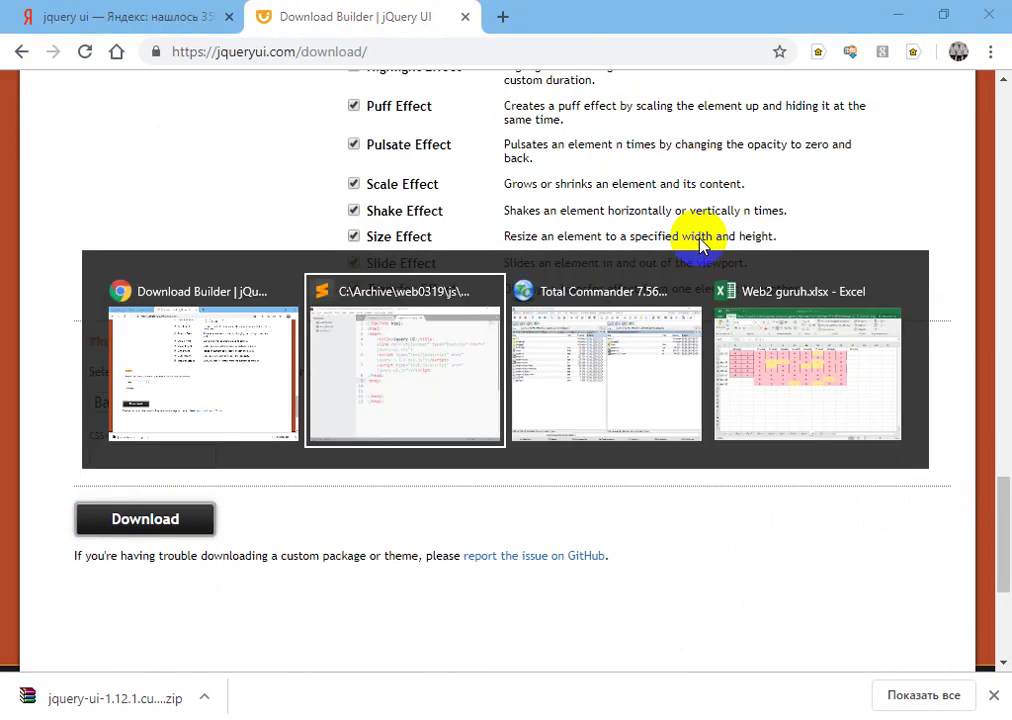
key("alt+Tab")
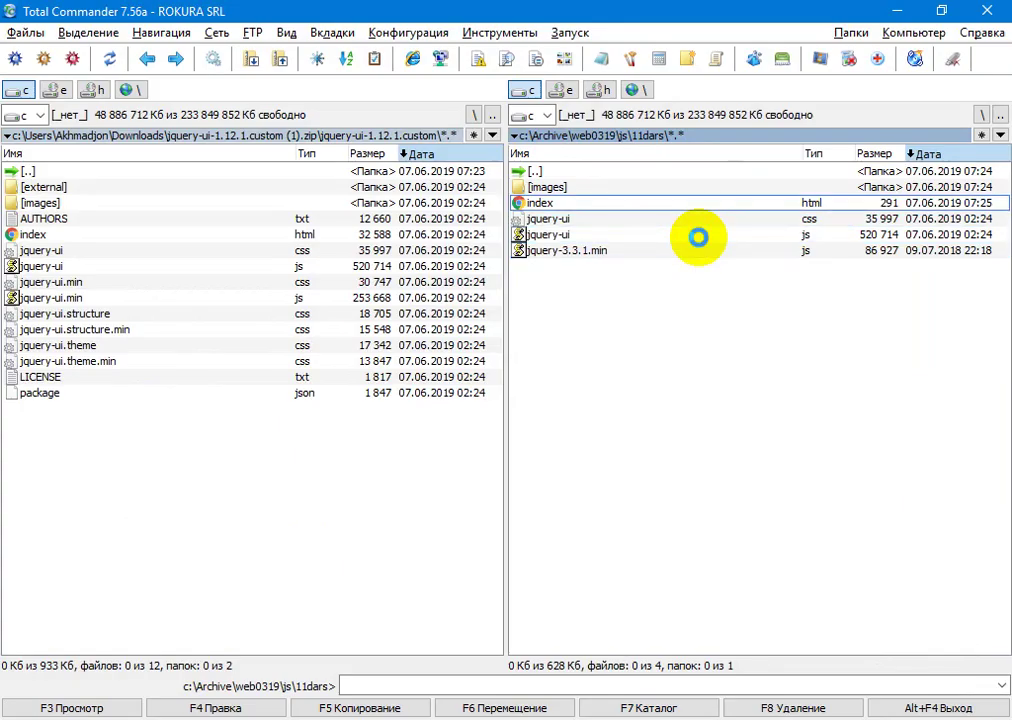
key("Up")
key("Menu")
key("Down")
key("Down")
key("Down")
key("Down")
key("Down")
key("Down")
key("Right")
key("Down")
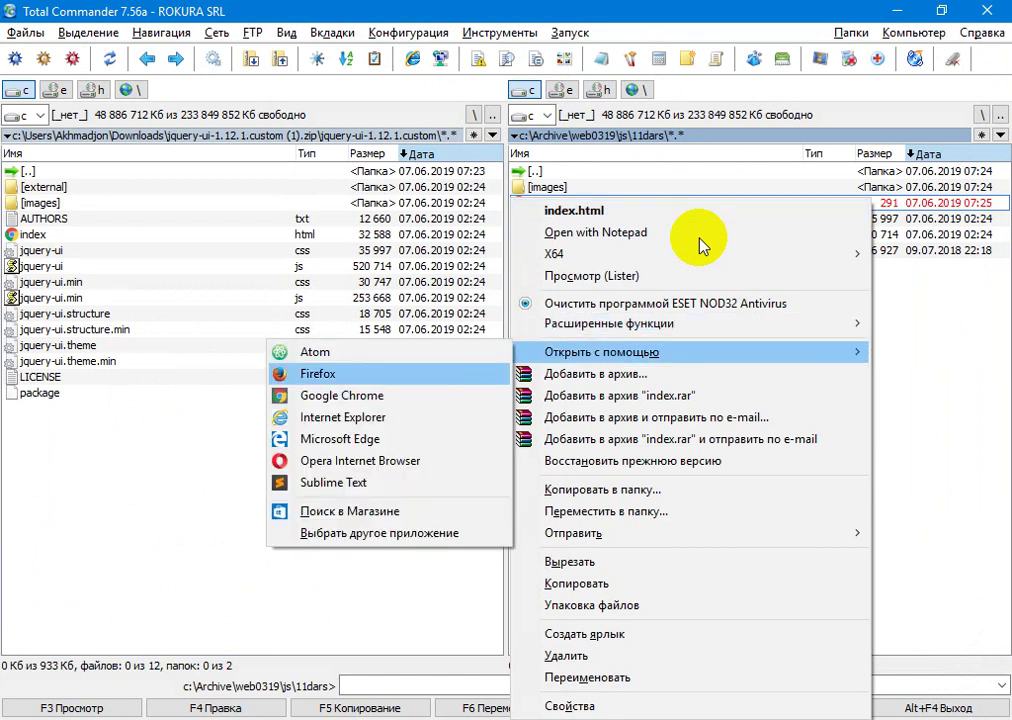
key("Down")
key("Return")
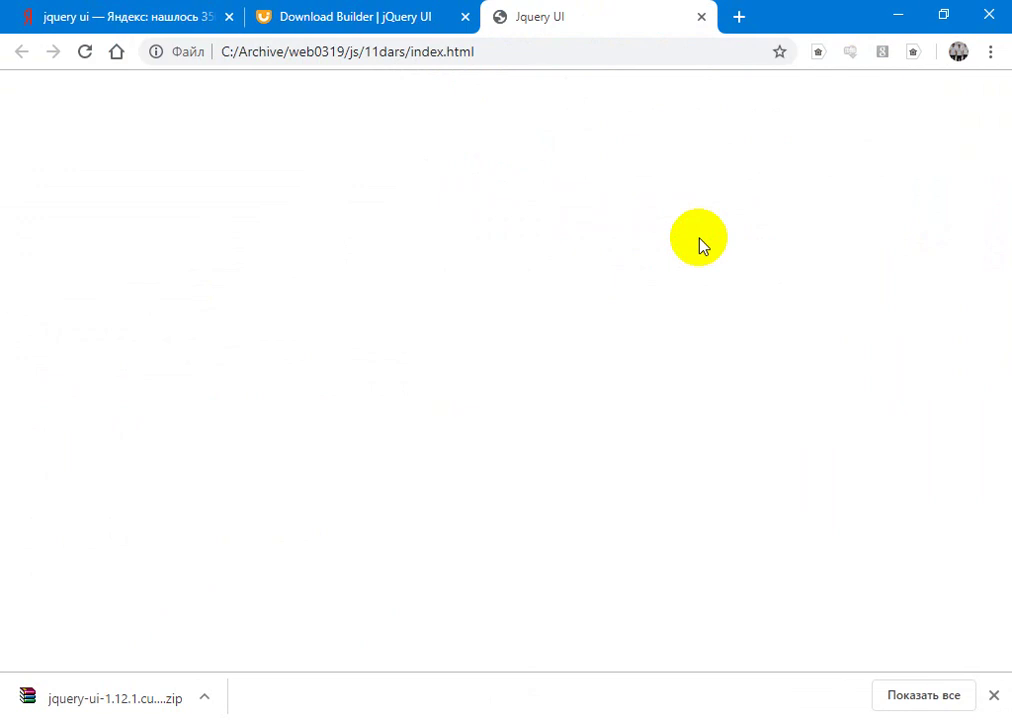
Step: Open the browser's JavaScript console to check the page for loading errors
key("ctrl+shift+j")
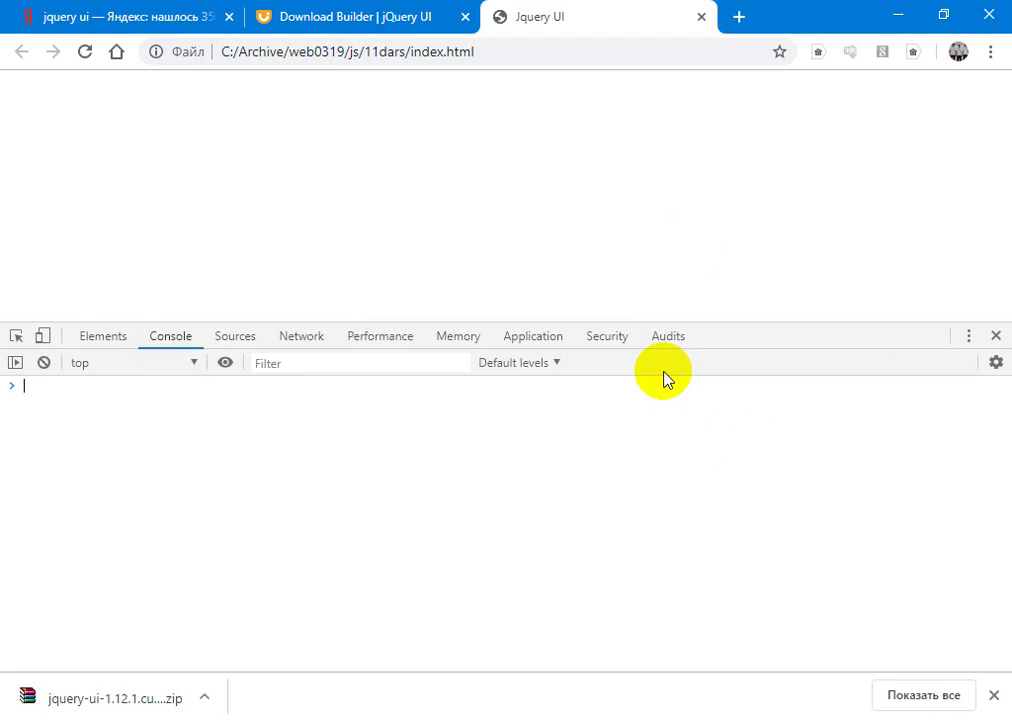
key("Caps_Lock")
key("Caps_Lock")
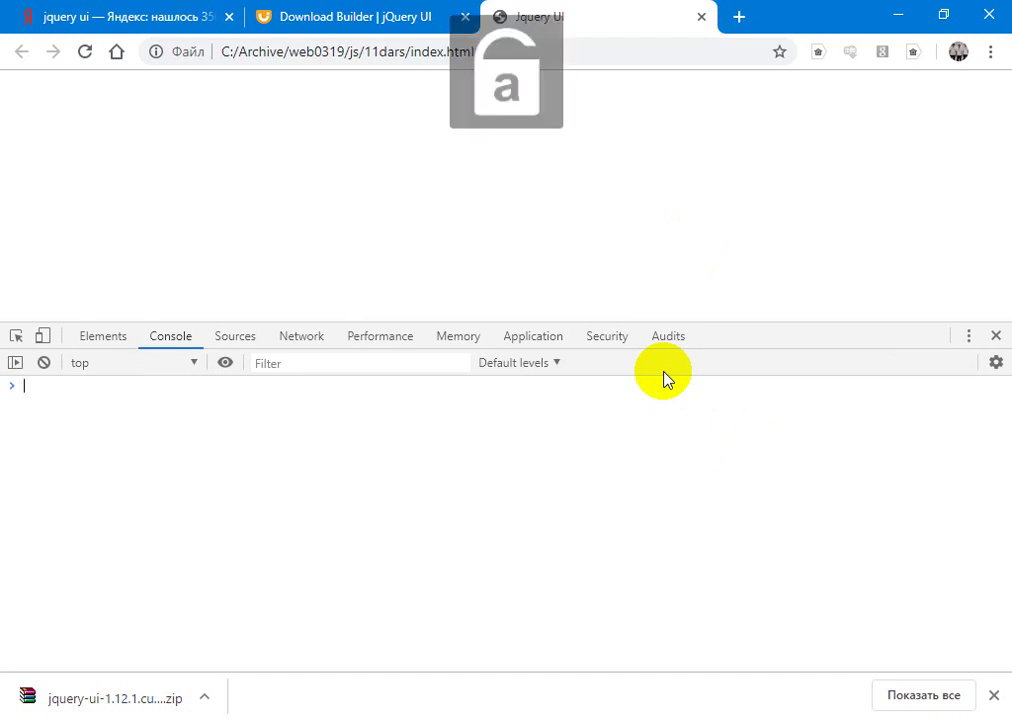
Step: Switch back to Sublime Text and add an input element of type text at the start of the body
key("alt+Tab")
left_click(664, 378)
key("Up")
key("End")
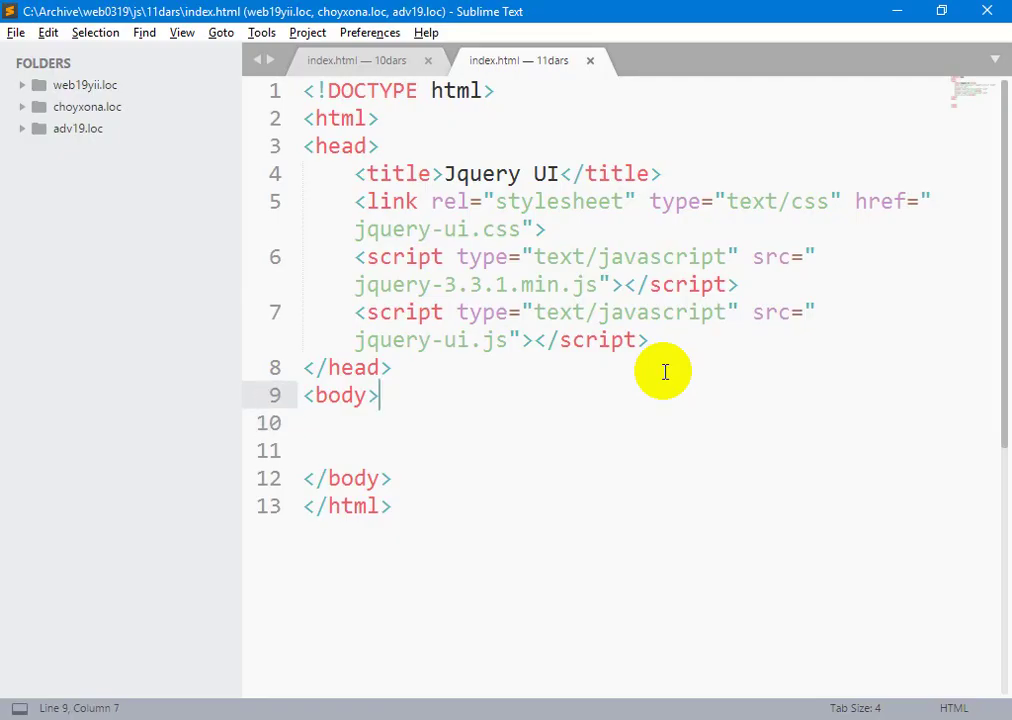
key("Return")
type("<in")
key("Return")
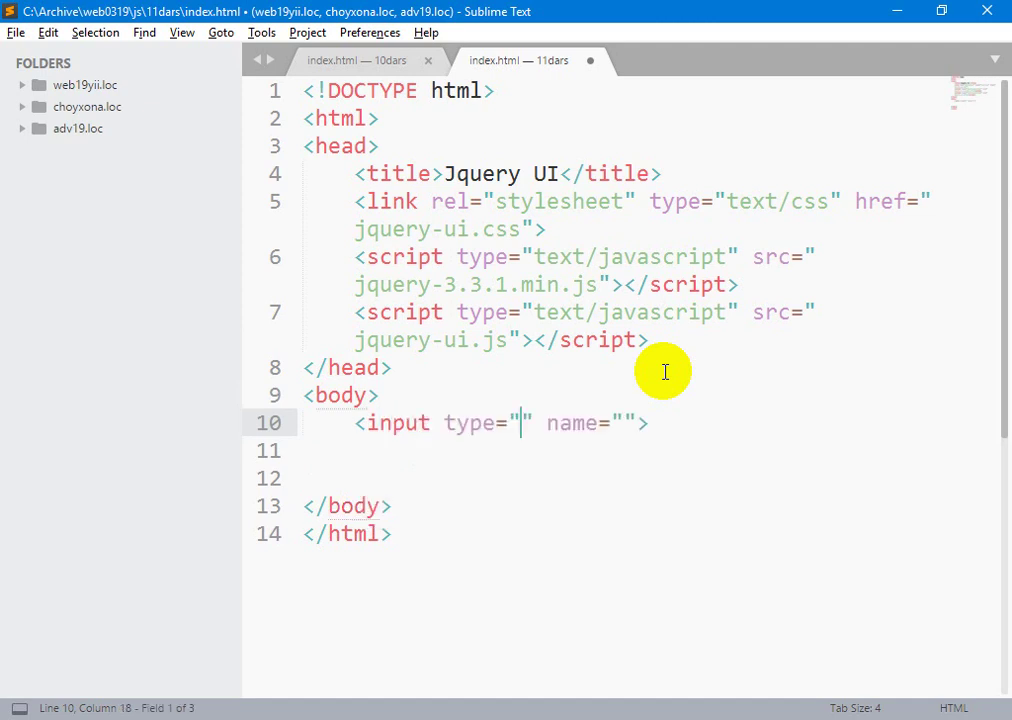
type("text")
key("Right")
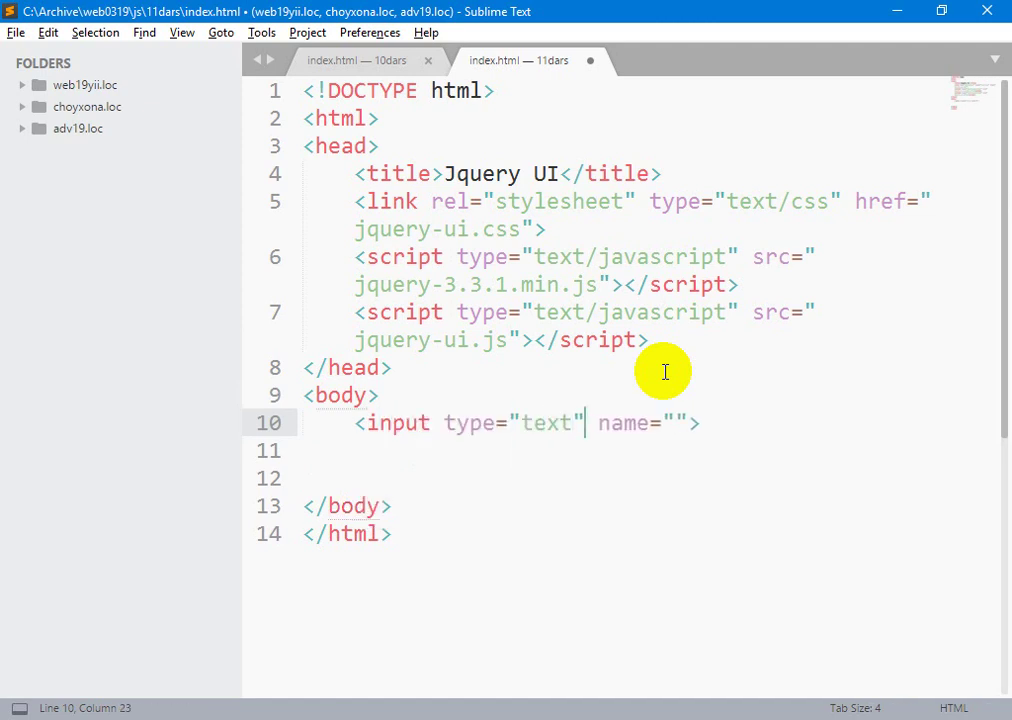
Step: Give the text input the name f and the id vaqt, and save the file
key("ctrl+Right")
key("Right")
key("Right")
type("f")
key("Right")
type("id")
key("Tab")
type("vaqt")
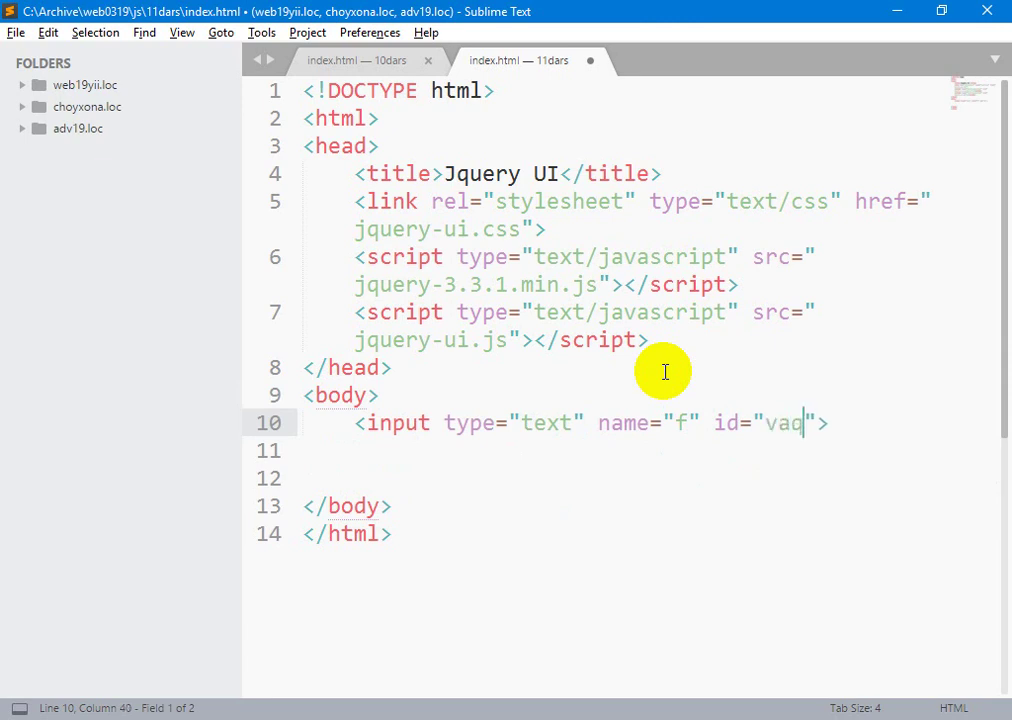
key("ctrl+s")
Step: Add an empty text/javascript script element below the jquery-ui.js script in the head and save the file
key("Up")
key("Up")
key("Up")
key("Return")
type("<S")
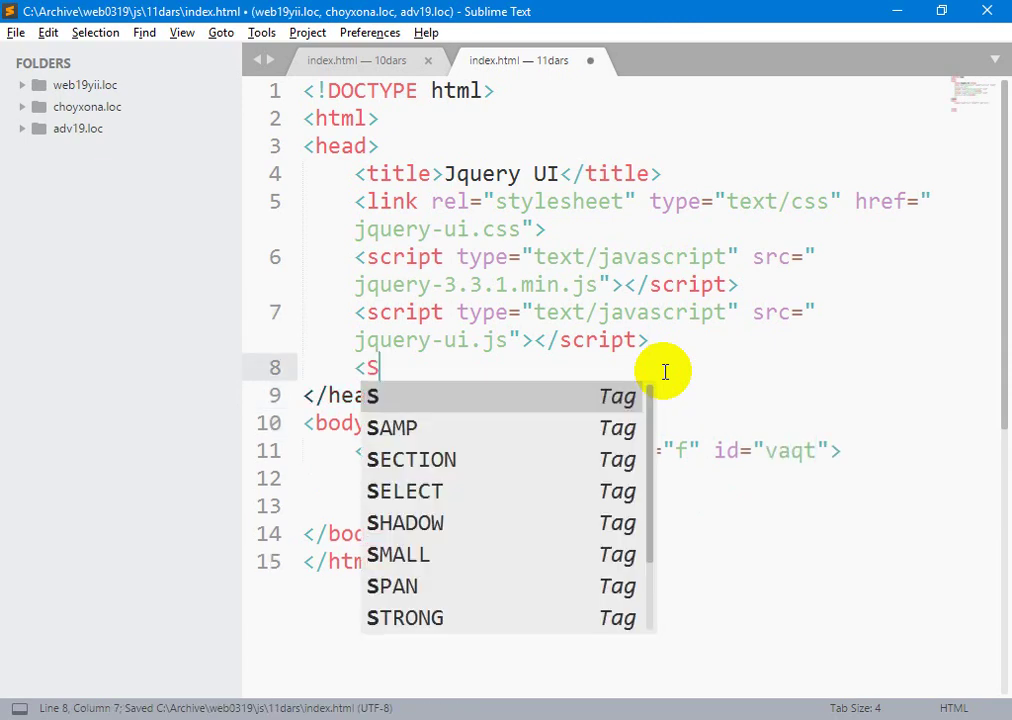
type("c")
key("Tab")
key("ctrl+z")
key("BackSpace")
key("BackSpace")
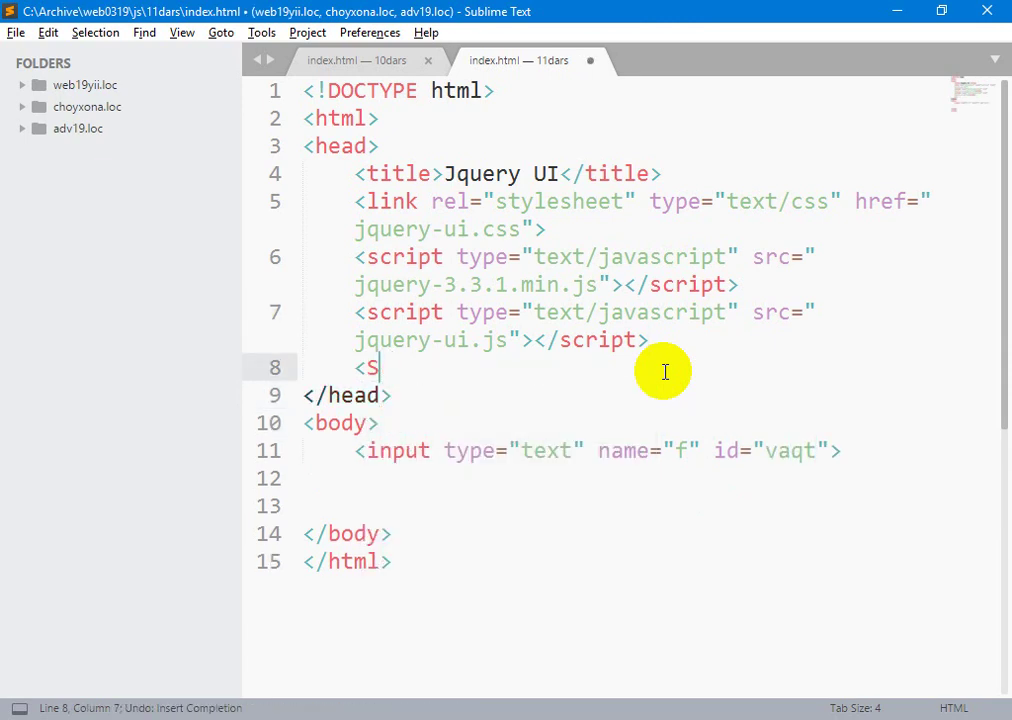
type("sv")
key("Tab")
key("Right")
key("ctrl+s")
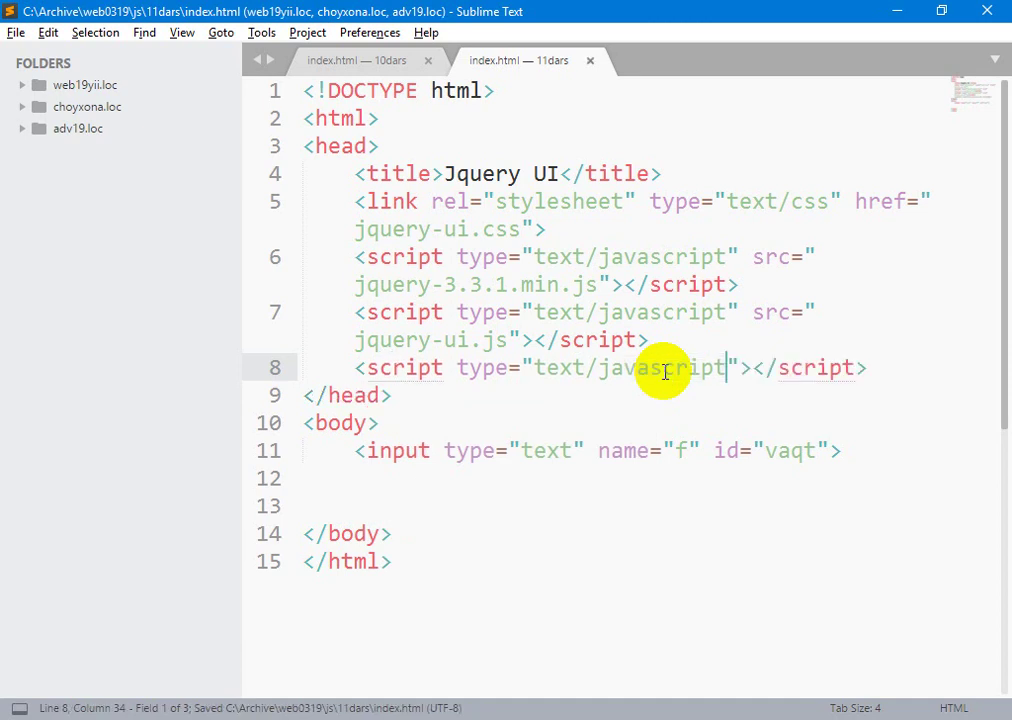
Step: Add a jQuery document-ready function, $(function(){}), inside the empty text/javascript script element
key("Tab")
key("Return")
type("$(funcrun")
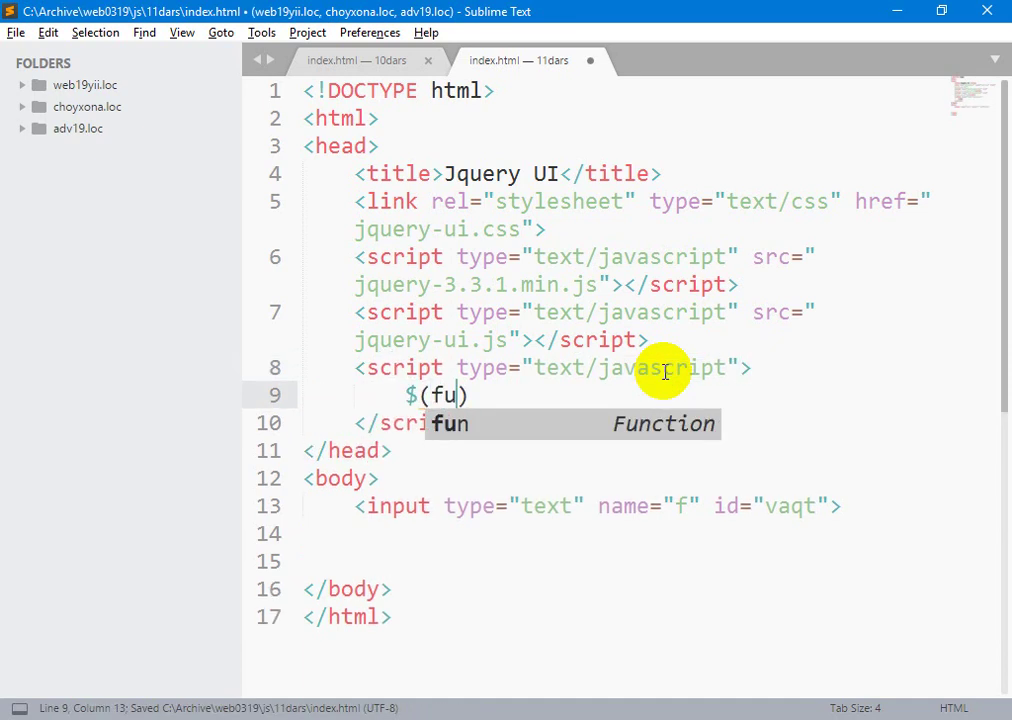
key("BackSpace")
key("BackSpace")
key("BackSpace")
type("tion")
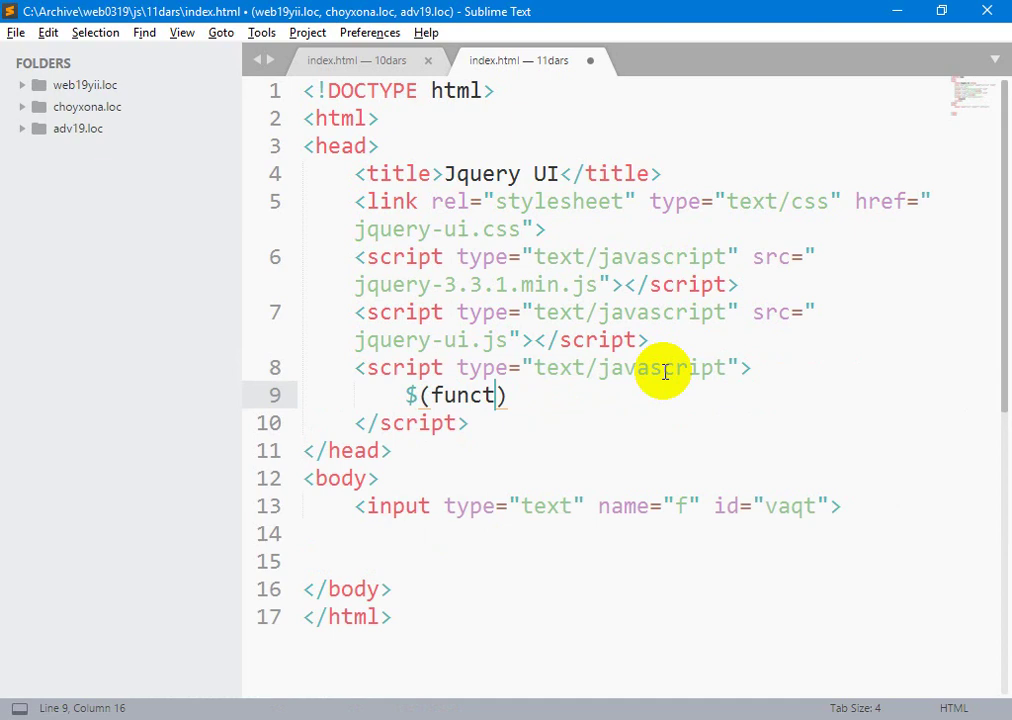
type("()")
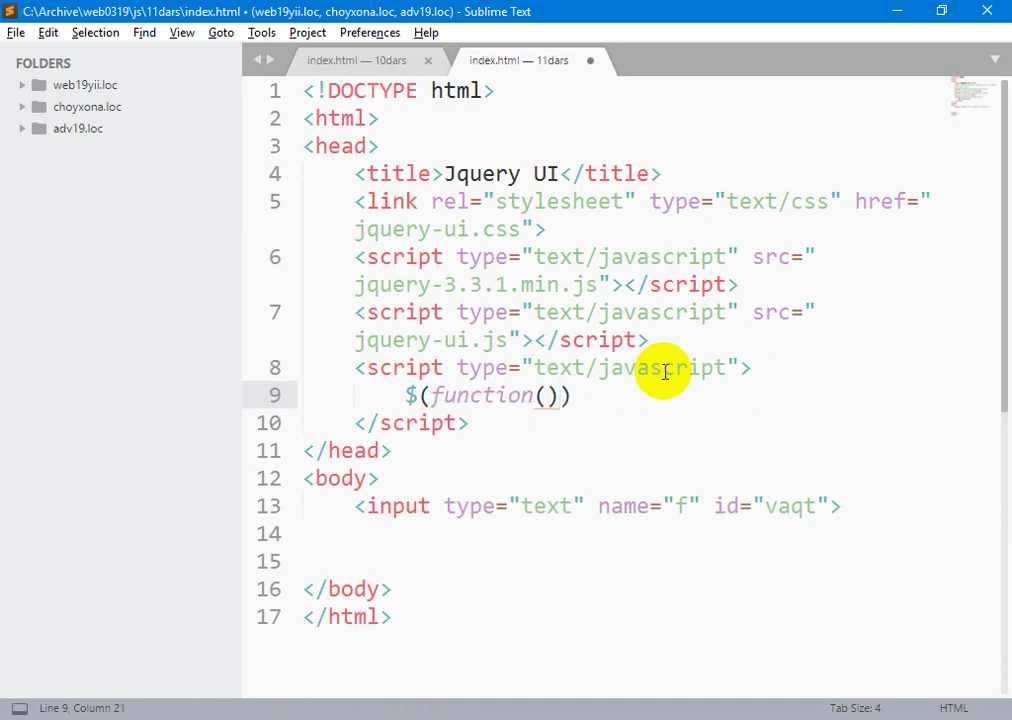
type("{")
Step: Call datepicker() on the #vaqt selector inside the document-ready function and save the file
key("Return")
type("$(\"#")
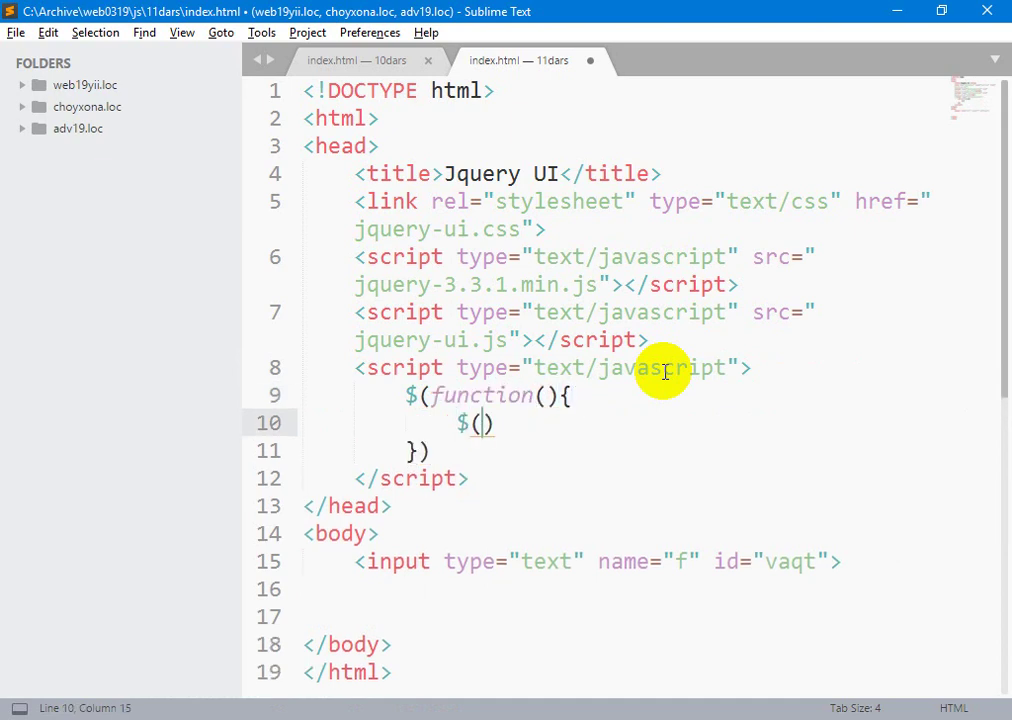
type("vaqt\").da")
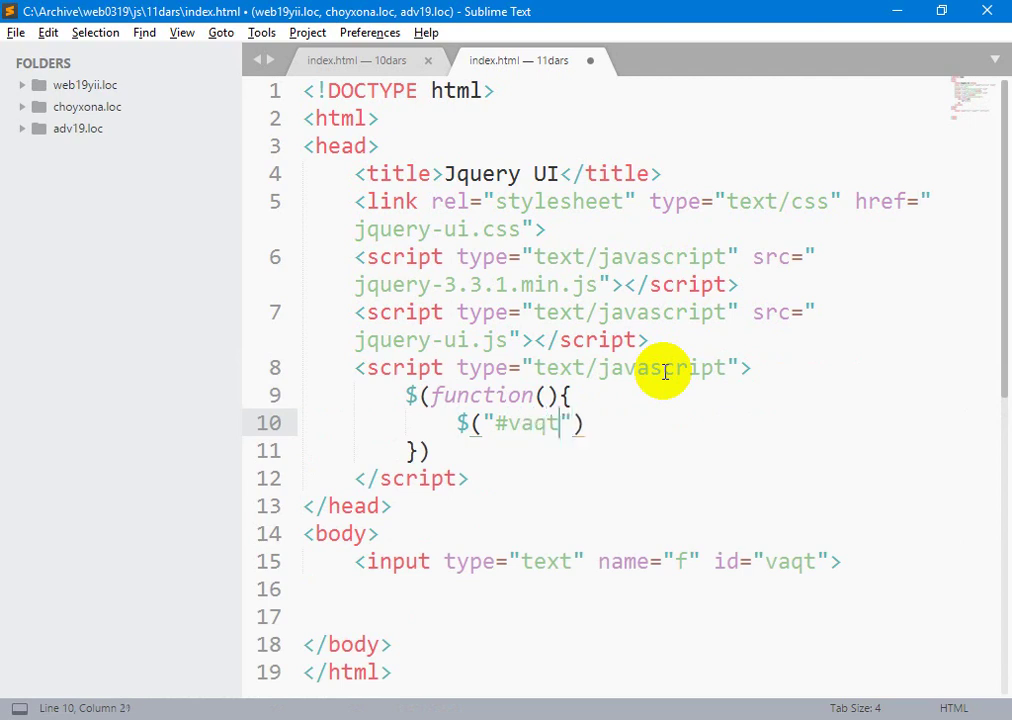
type("tepicker(")
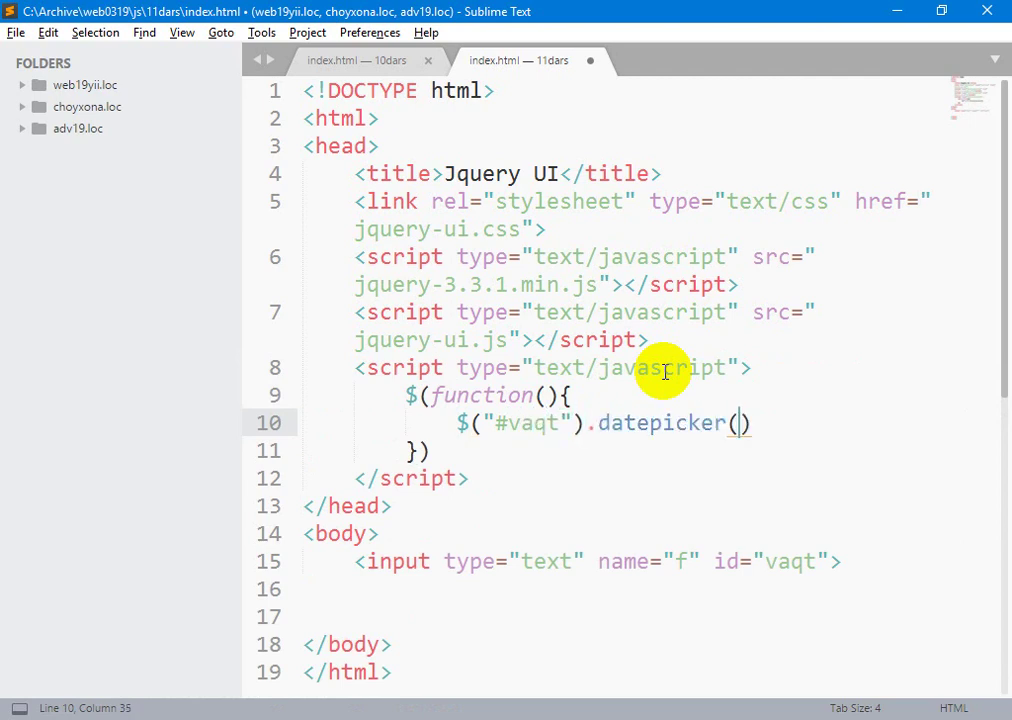
key("Right")
type(";")
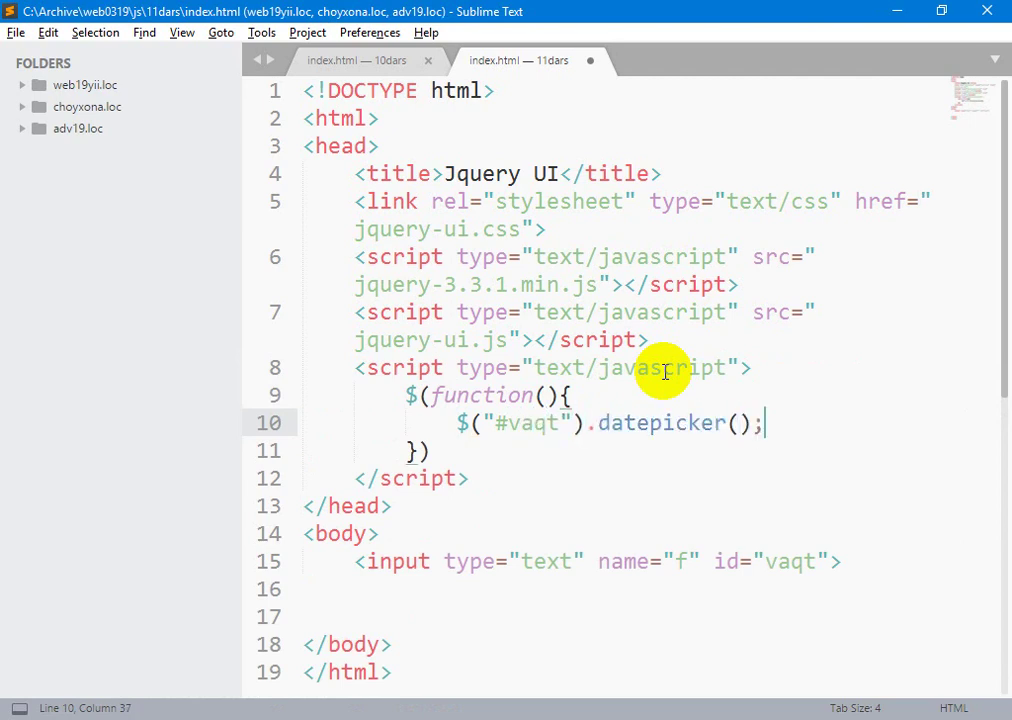
key("ctrl+s")
Step: Switch to the browser, reload the 11dars index.html page and choose June 11, 2019 from the text input's date picker
key("alt+Tab")
key("ctrl+w")
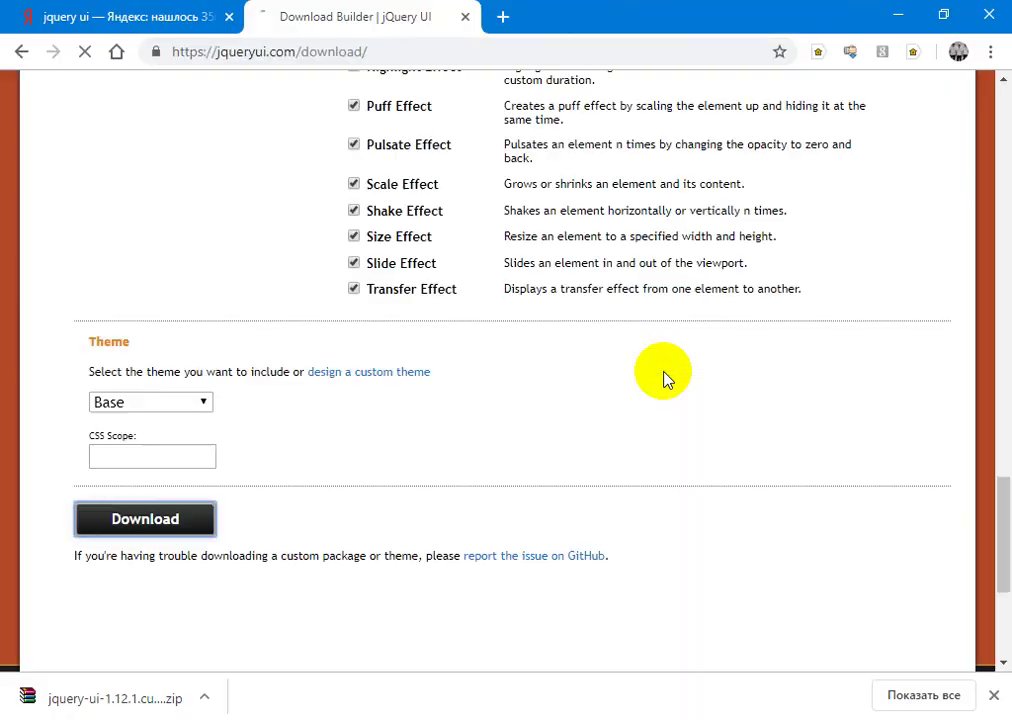
scroll(665, 378, "down", 1)
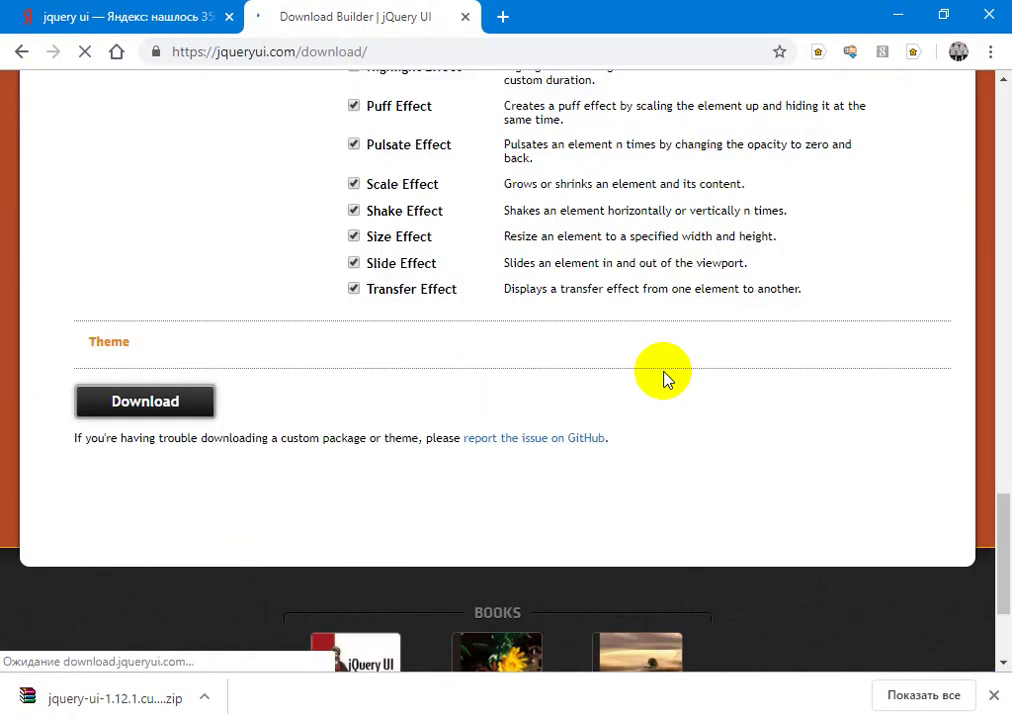
key("ctrl+shift+t")
key("F5")
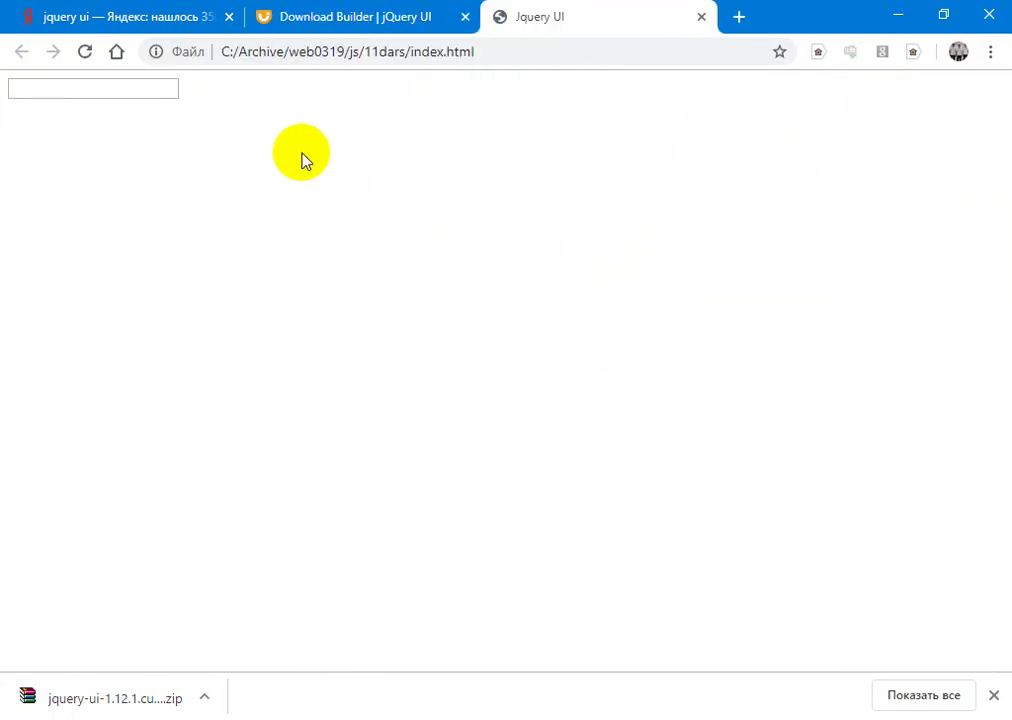
left_click(118, 92)
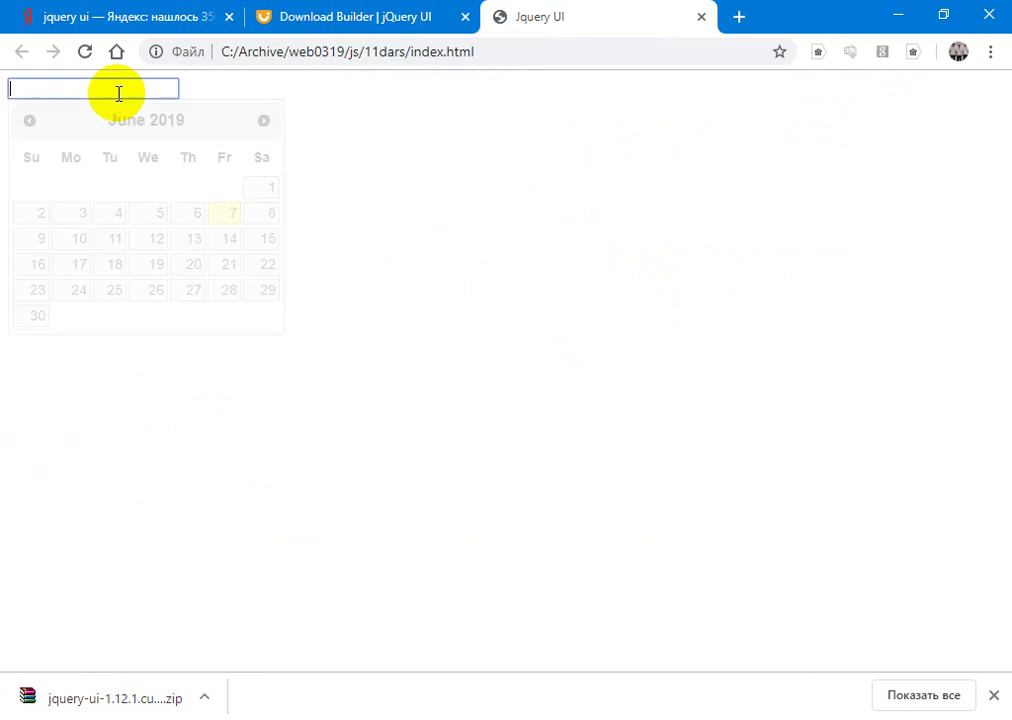
left_click(128, 242)
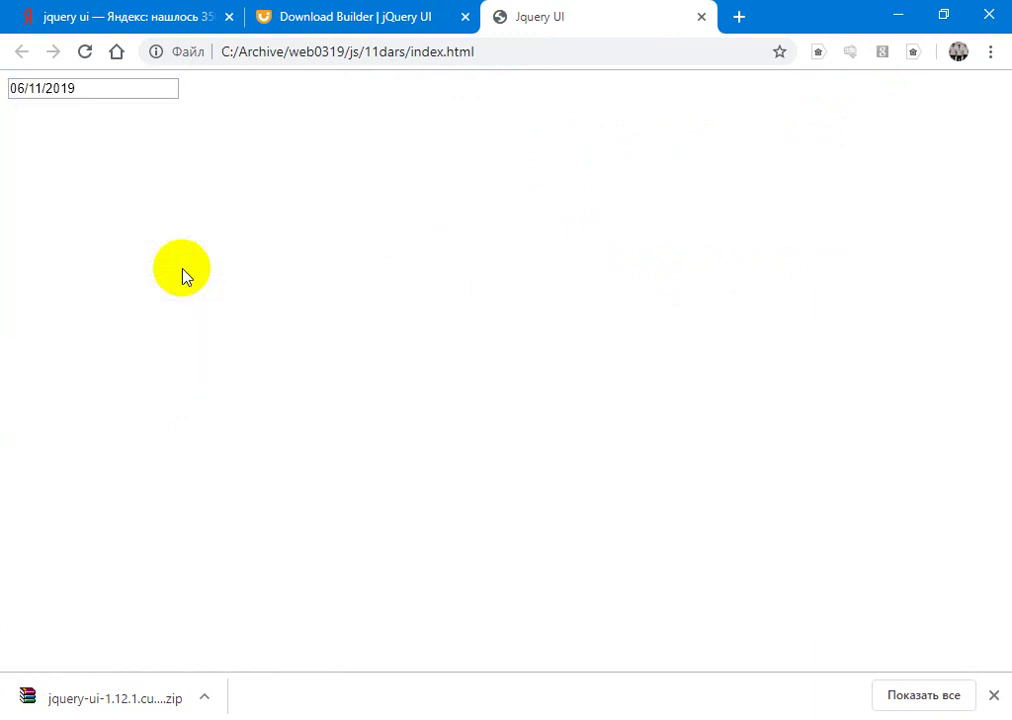
Step: Test the date picker by choosing September 22, 2019 and then September 12, 2019 for the text input
left_click(97, 93)
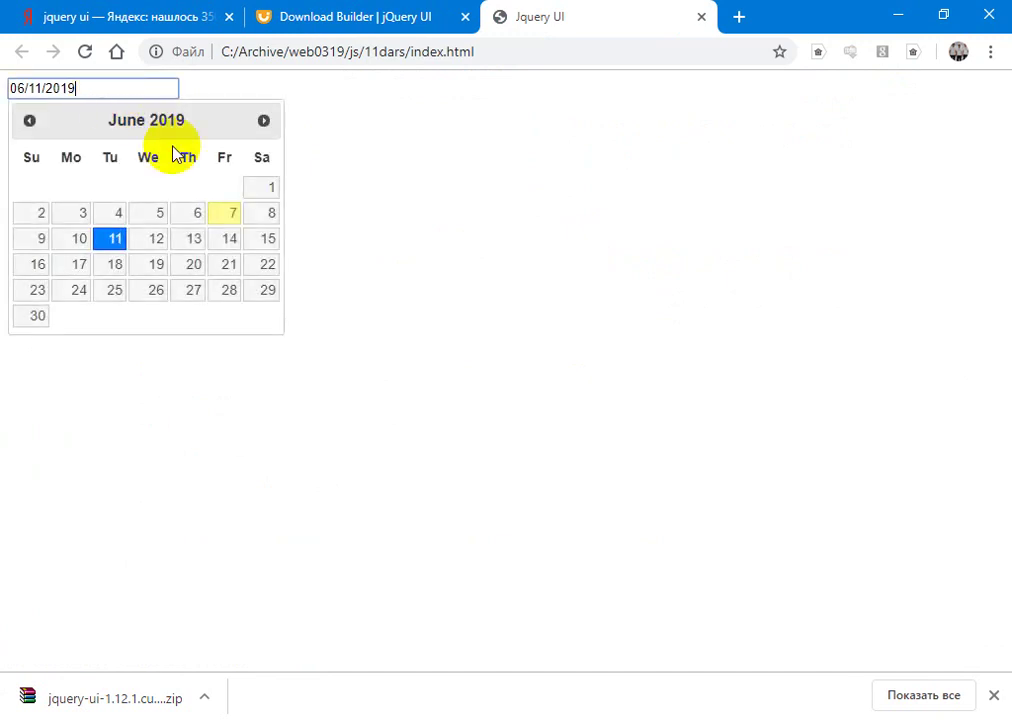
left_click(267, 124)
left_click(267, 124)
left_click(267, 124)
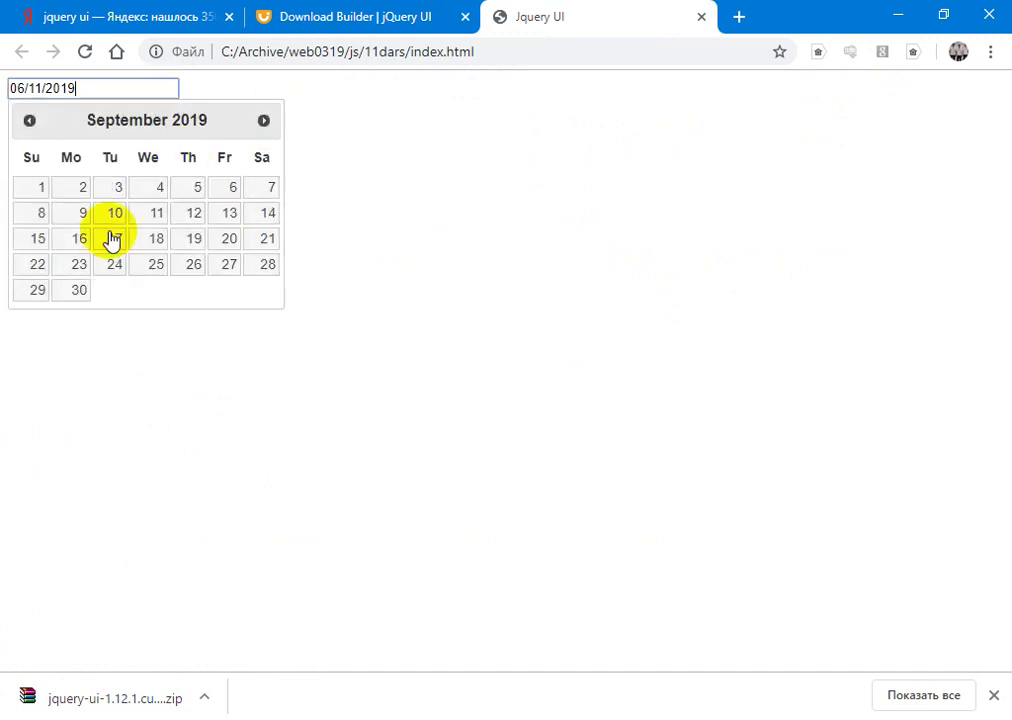
left_click(50, 266)
left_click(81, 81)
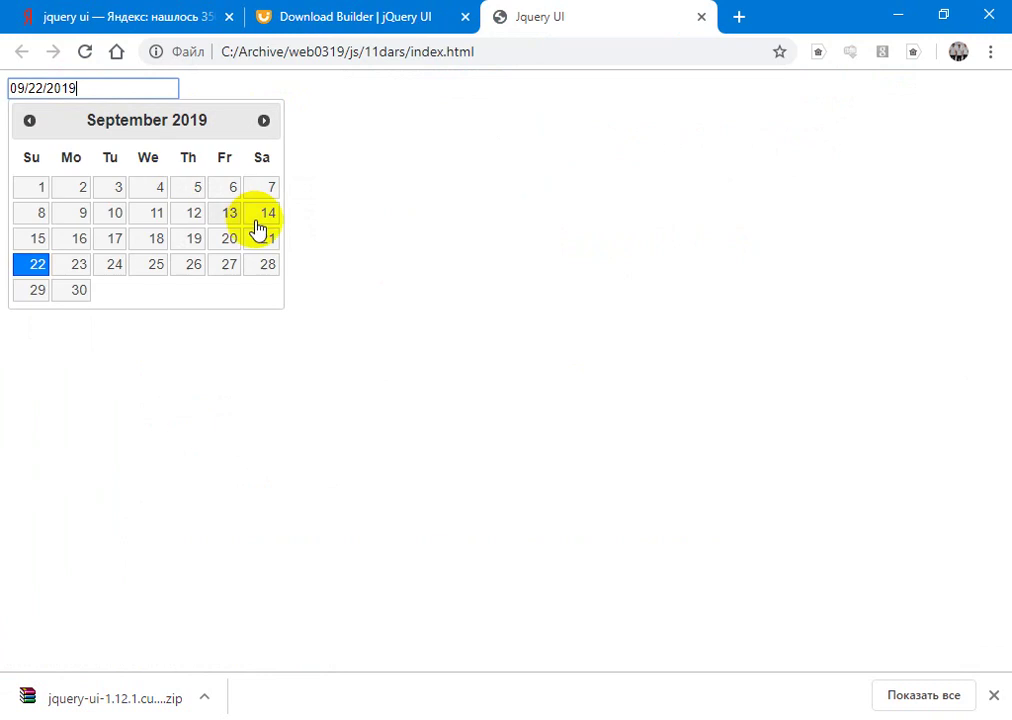
left_click(178, 218)
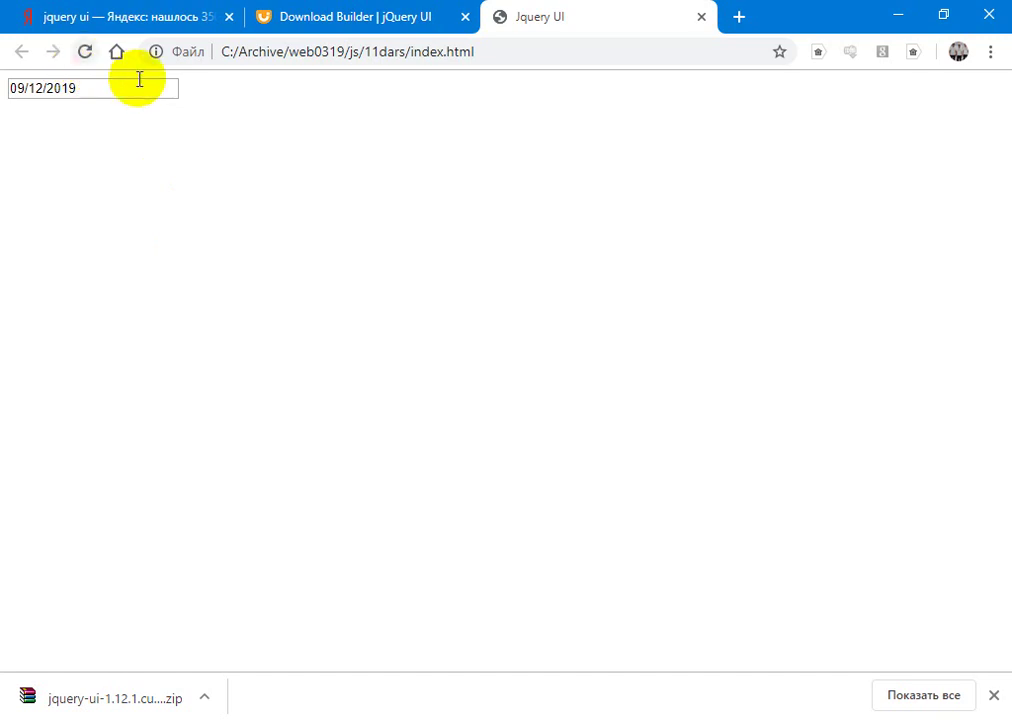
Step: Test going back through the calendar by choosing June 7, 2019, then choose June 19, 2019
left_click(170, 89)
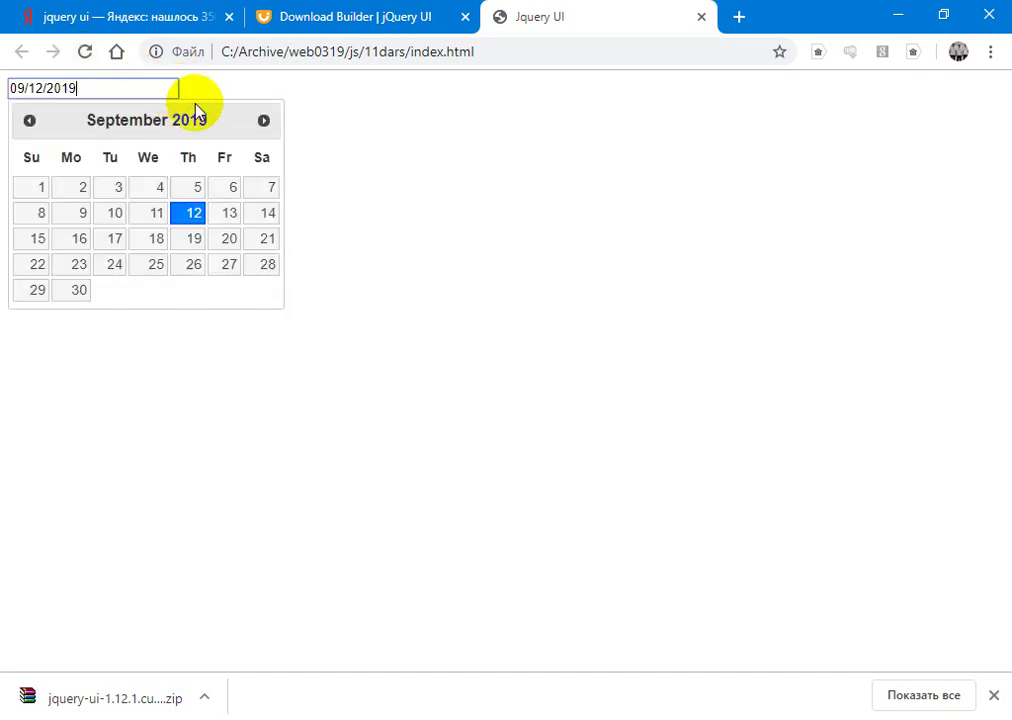
left_click(30, 121)
left_click(30, 121)
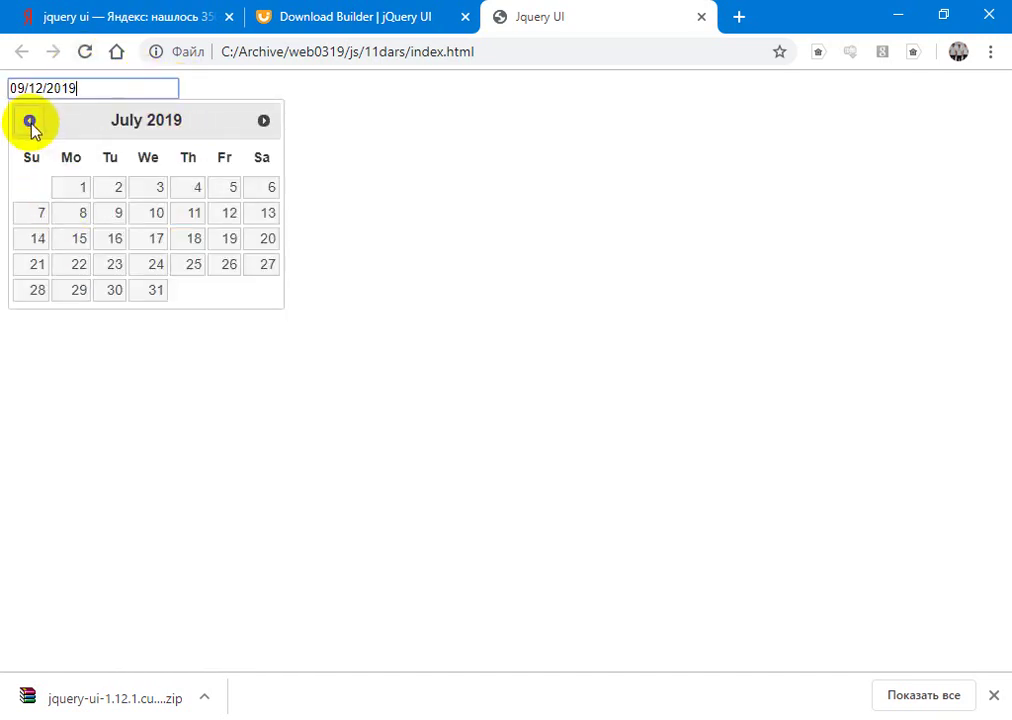
left_click(29, 121)
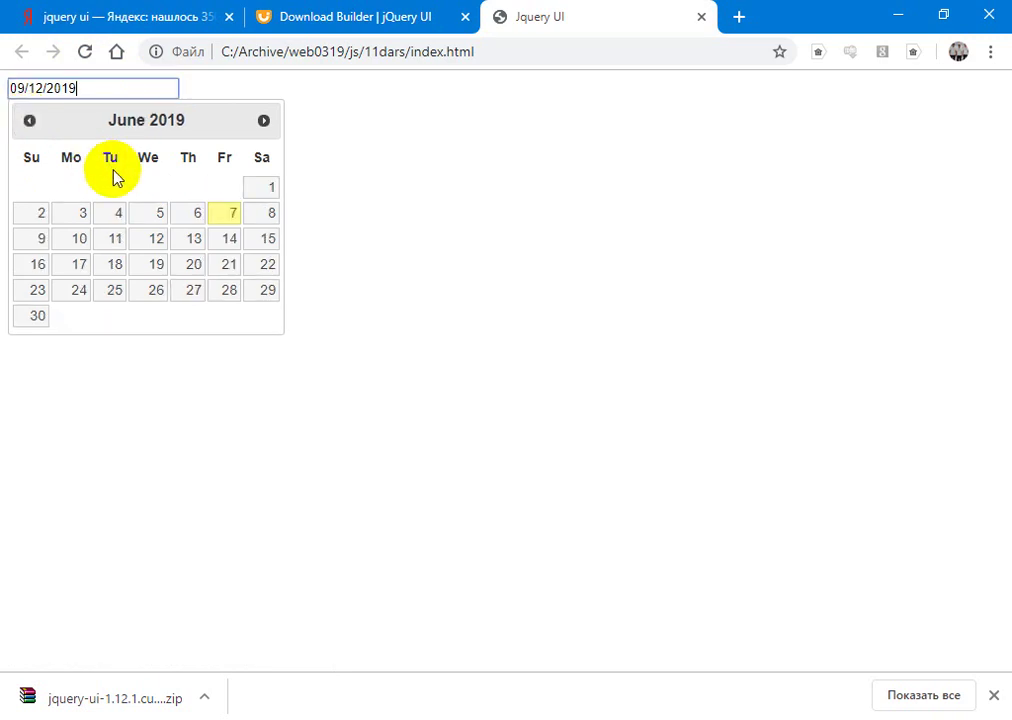
left_click(230, 222)
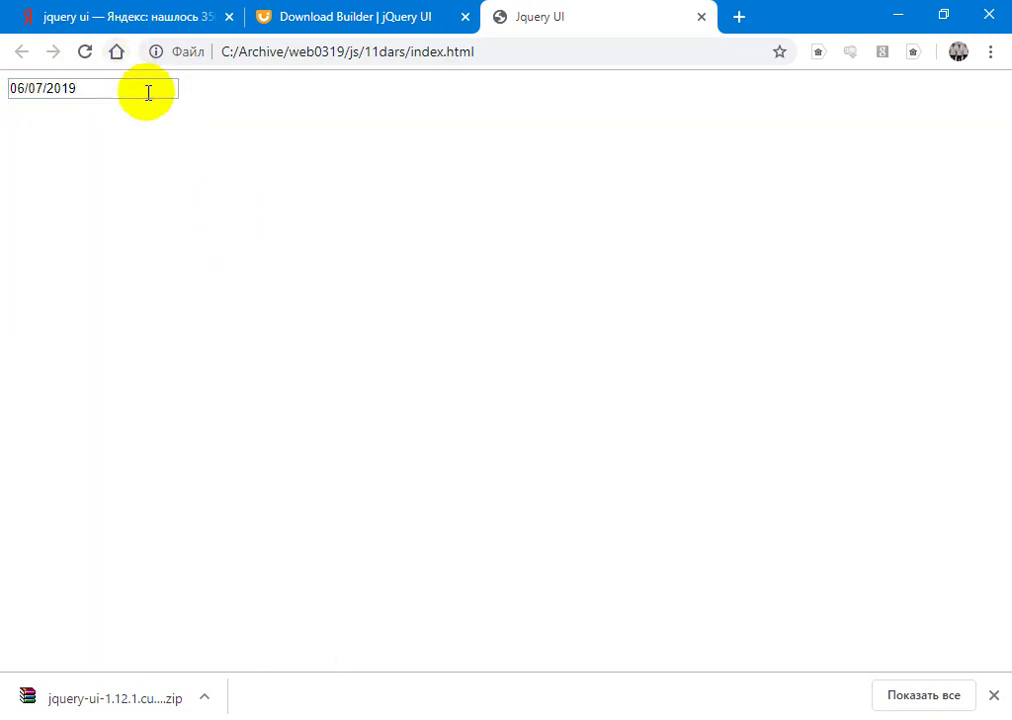
left_click(147, 92)
left_click(156, 266)
left_click(228, 330)
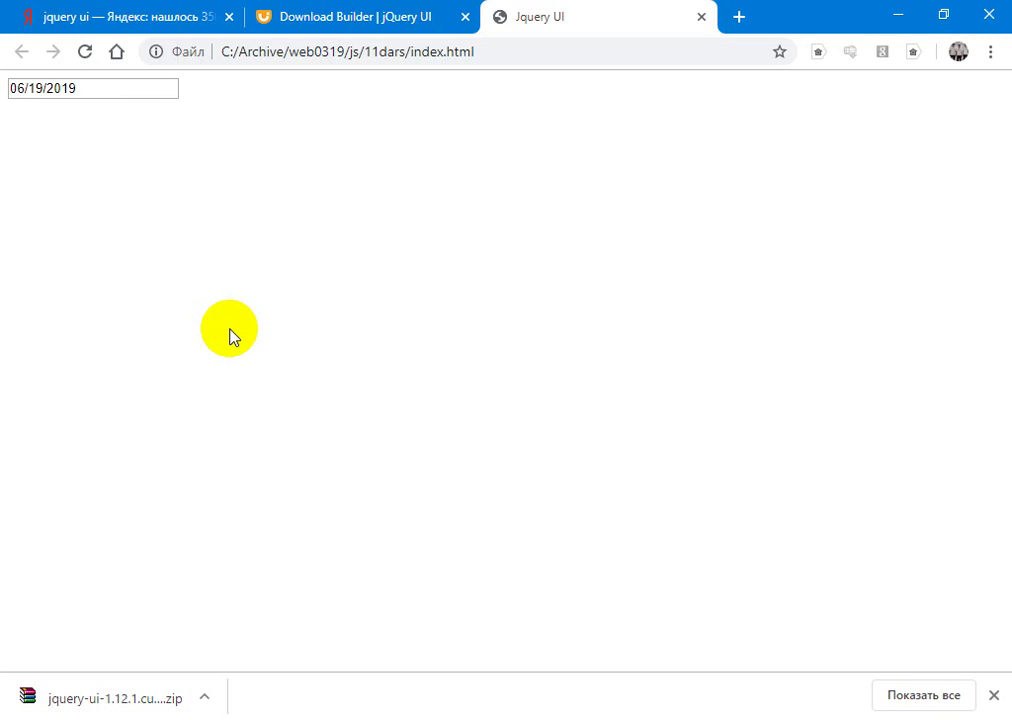
Step: Switch back to Sublime Text, comment out the jquery-ui.js script line in the head and save the file
key("alt+Tab")
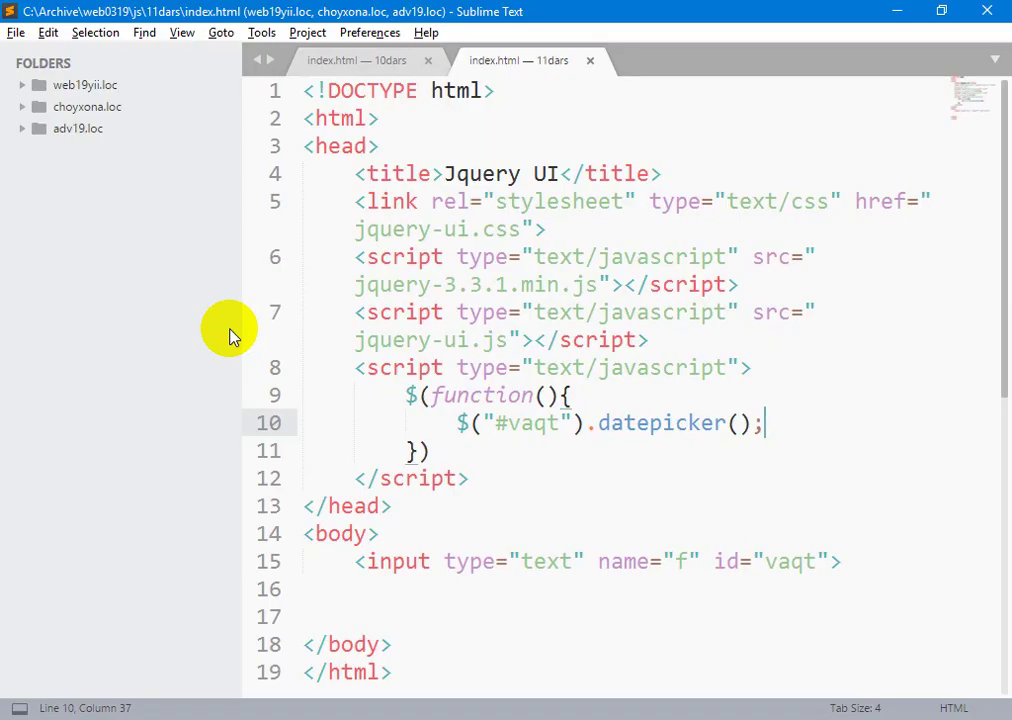
key("Up")
key("Up")
key("Up")
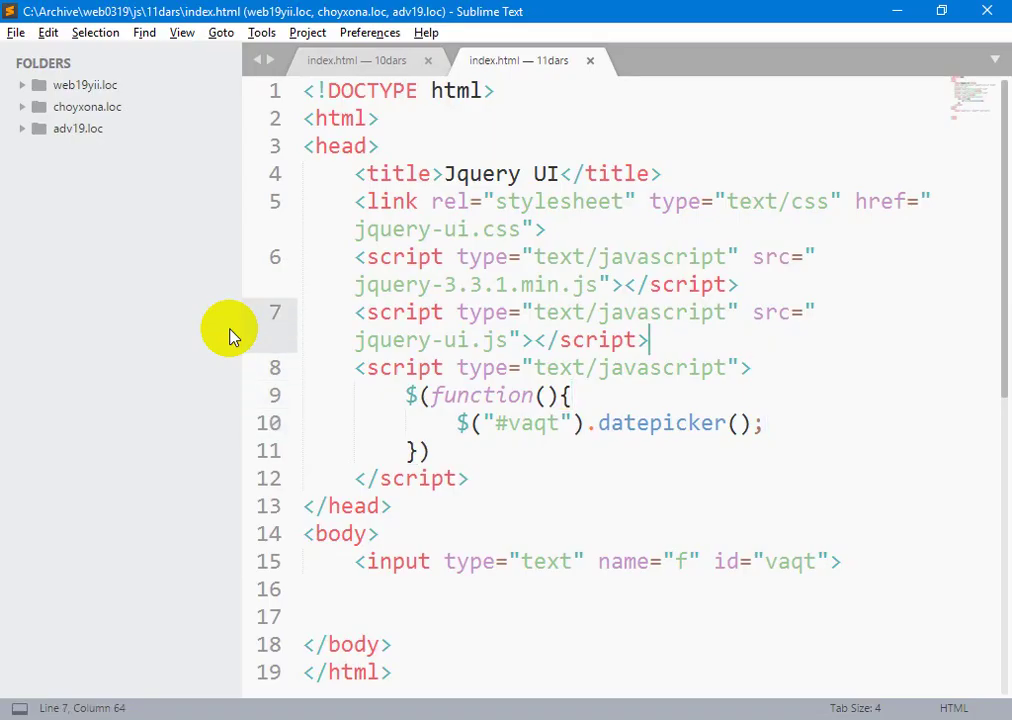
key("Up")
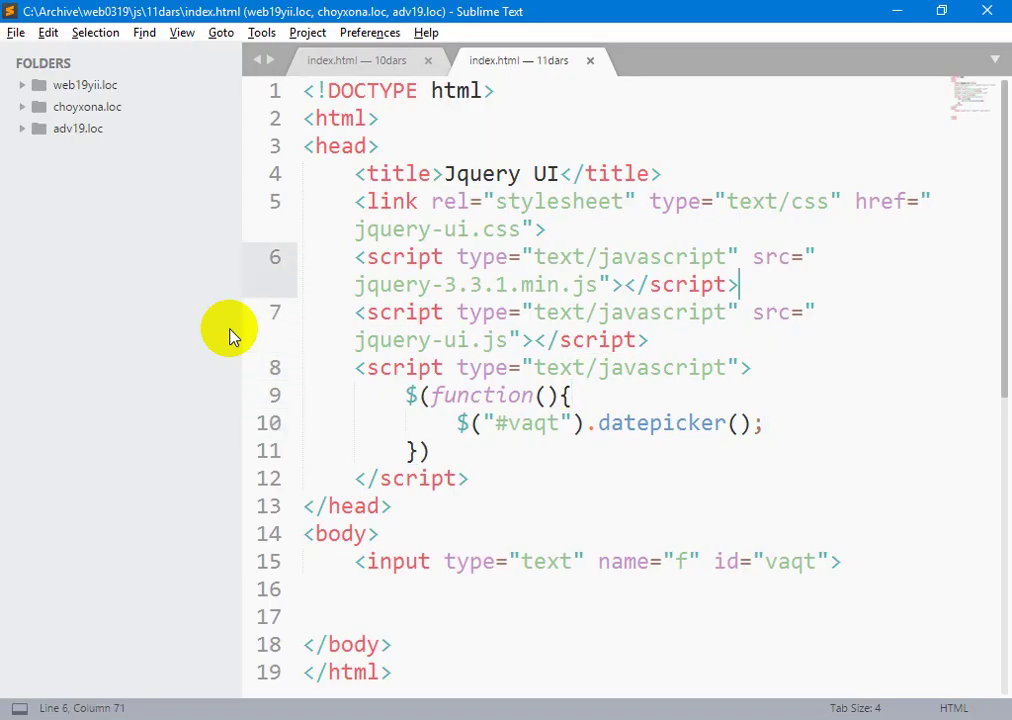
key("Down")
key("End")
key("ctrl+slash")
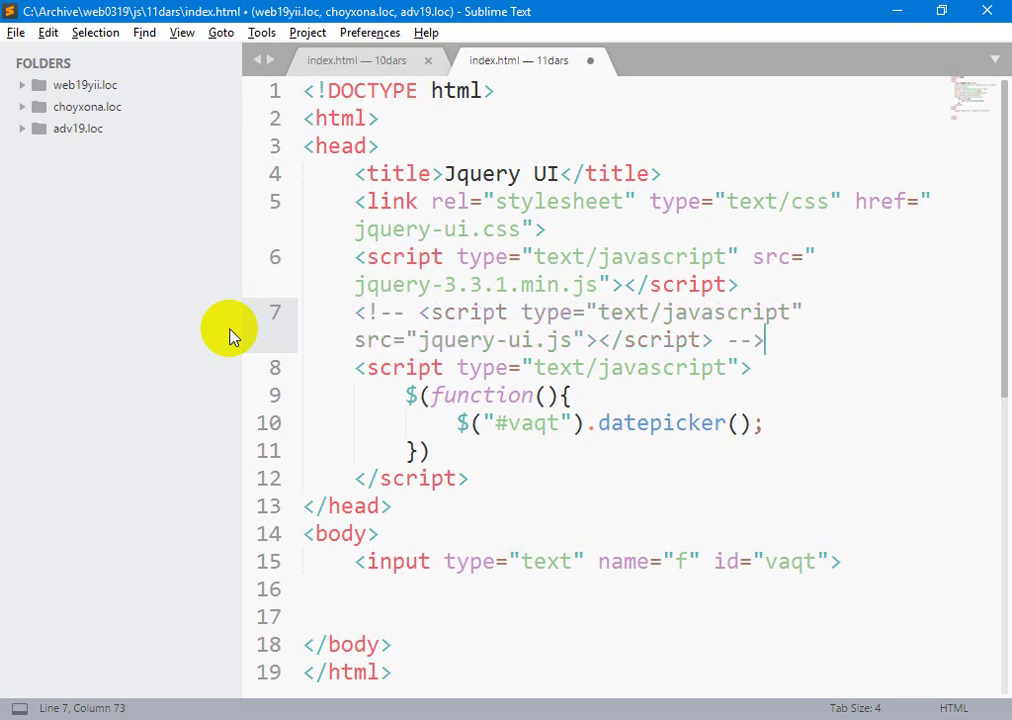
key("ctrl+s")
Step: Reload the page in the browser, try the text input without jQuery UI and inspect the console for errors
key("alt+Tab")
key("F5")
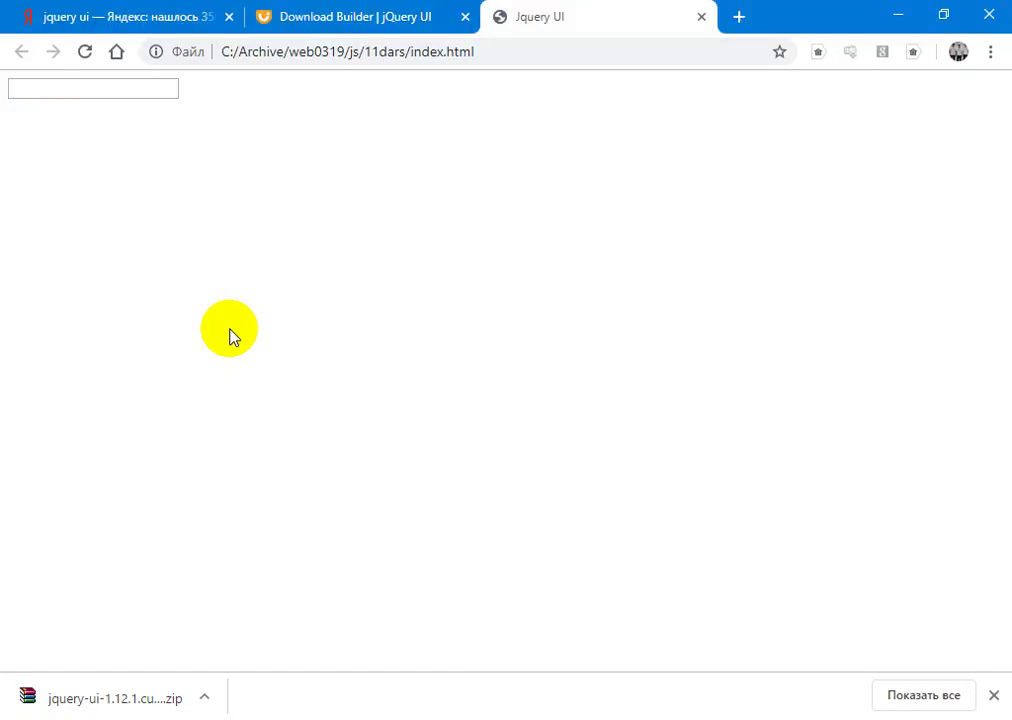
left_click(57, 90)
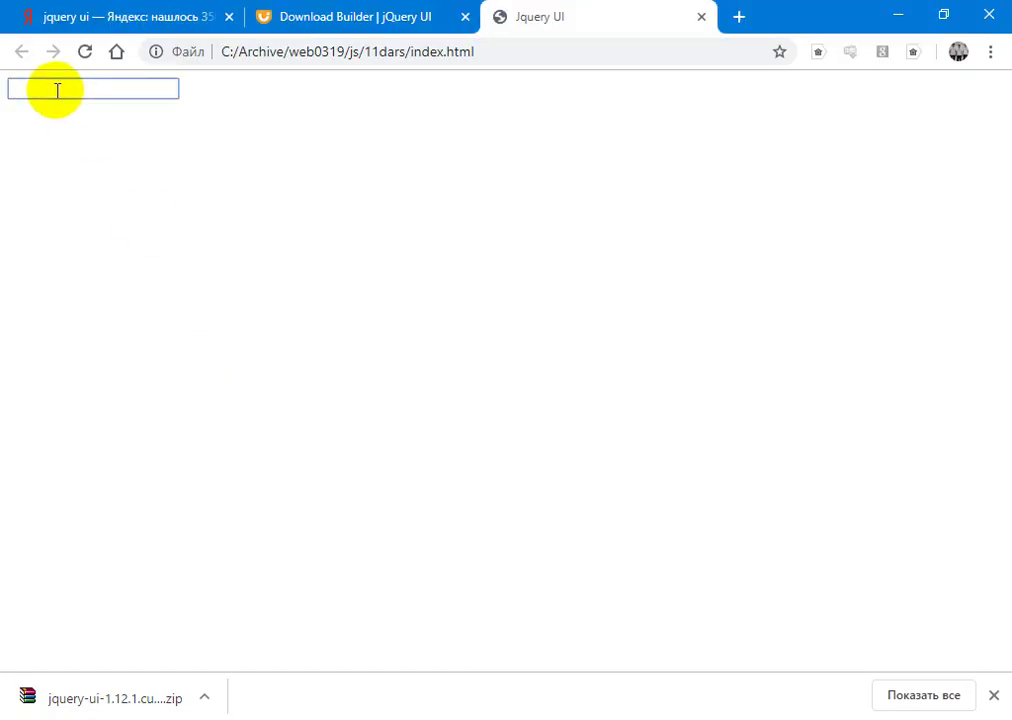
key("F12")
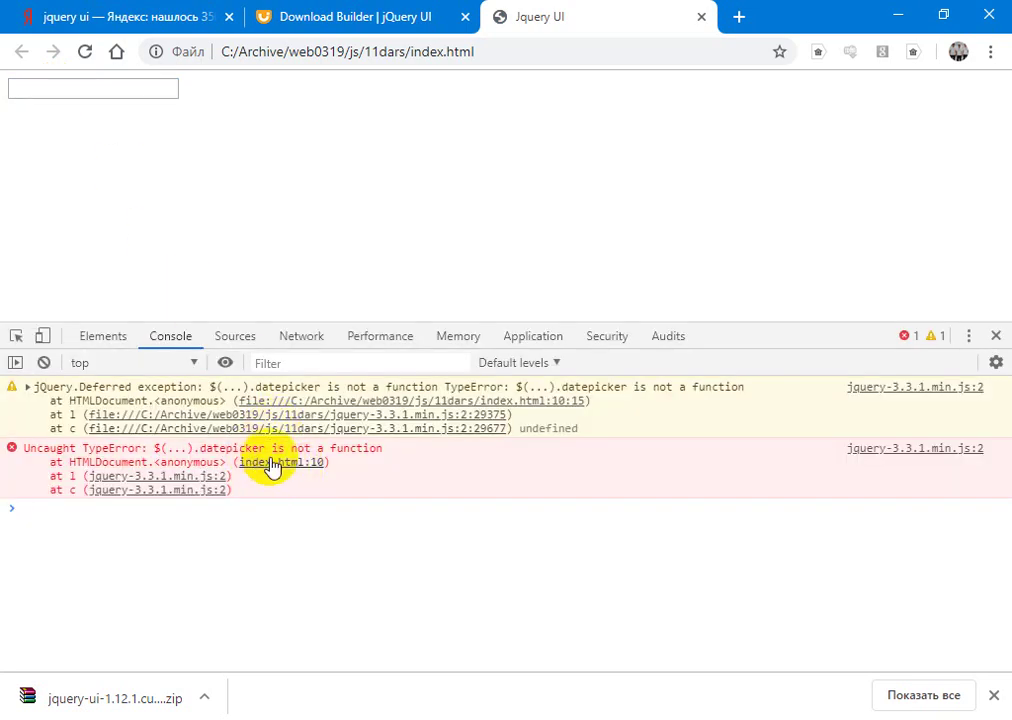
Step: Return to Sublime Text, uncomment the jquery-ui.js script line and save the file
key("alt+Tab")
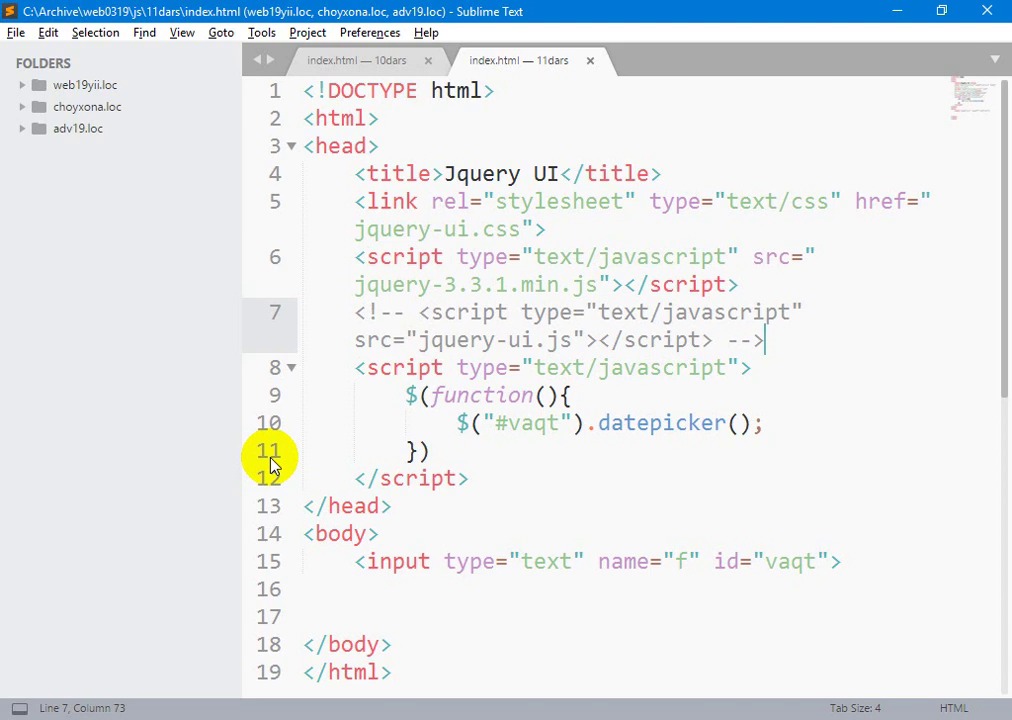
key("ctrl+slash")
key("ctrl+s")
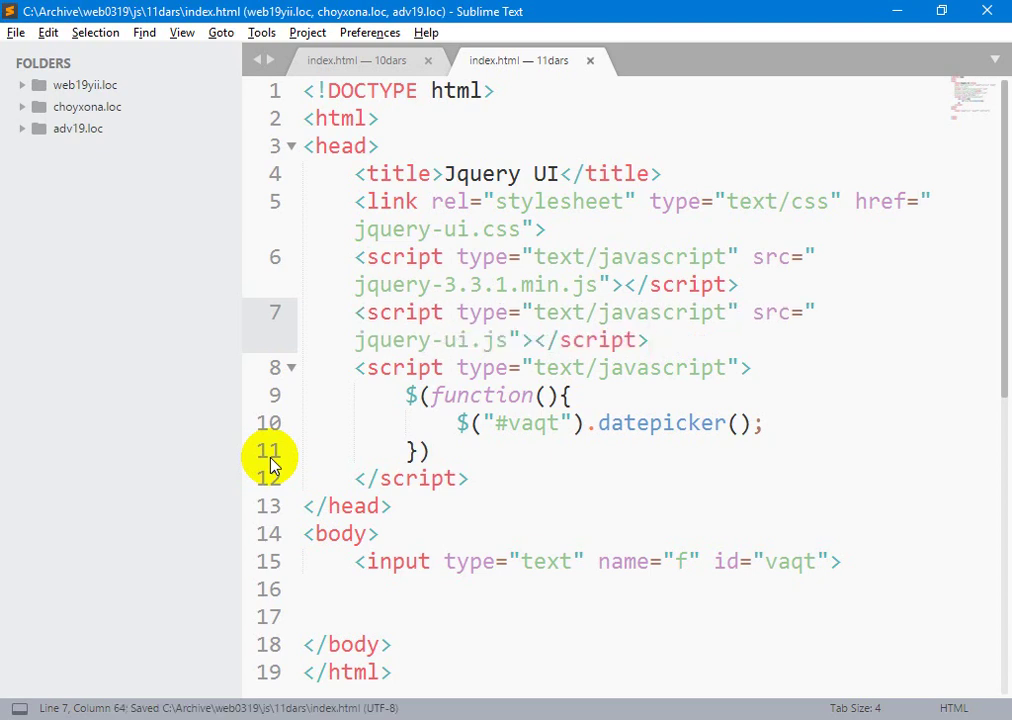
key("alt+Tab")
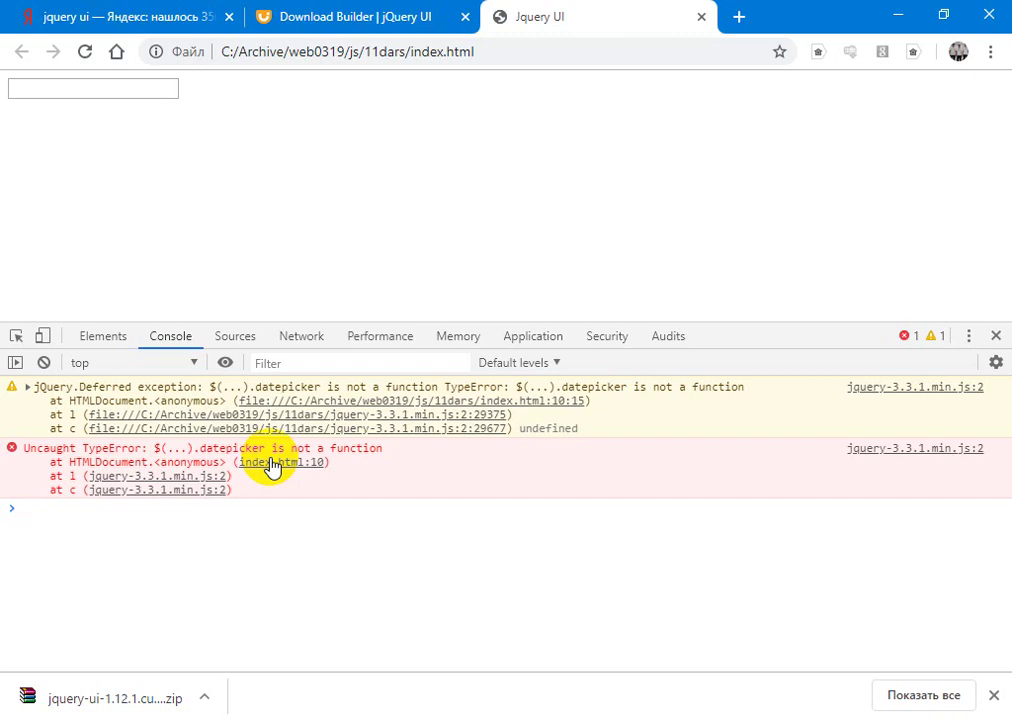
key("alt+Tab")
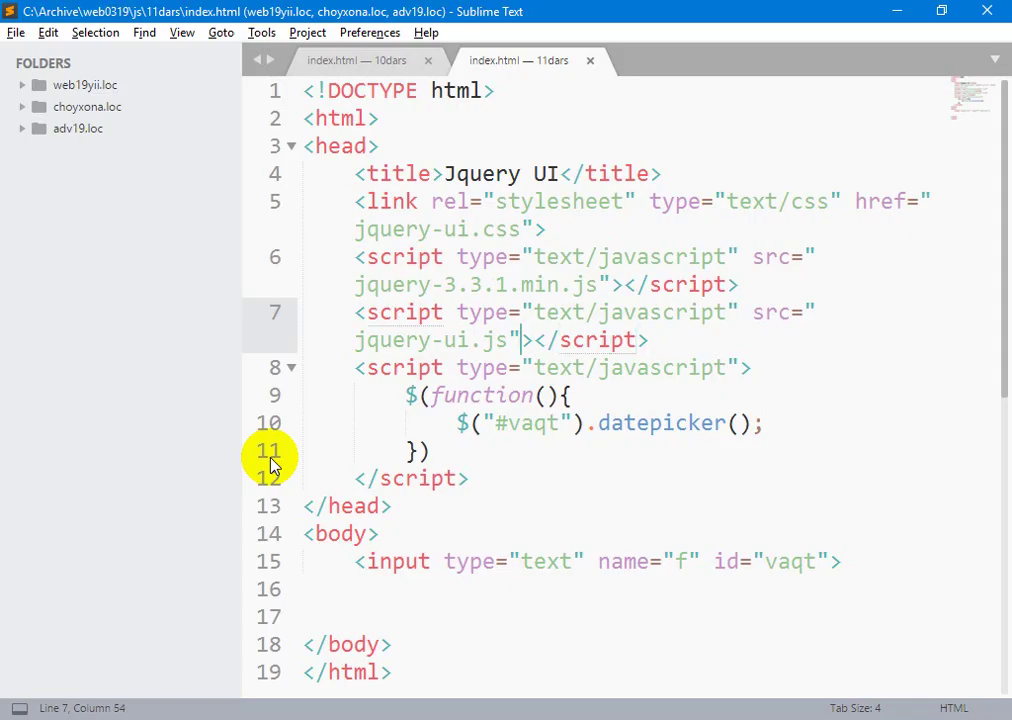
key("shift+Left")
key("shift+Left")
key("shift+Left")
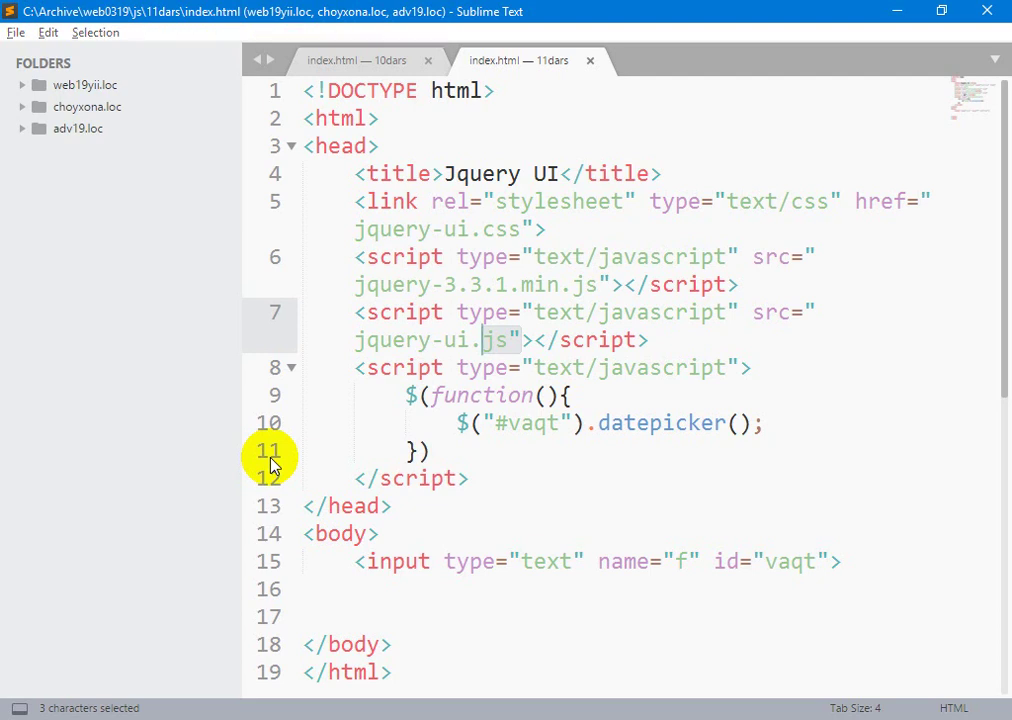
Step: Switch to the browser, reload the page with jquery-ui.js restored and open the text input's date picker
key("alt+Tab")
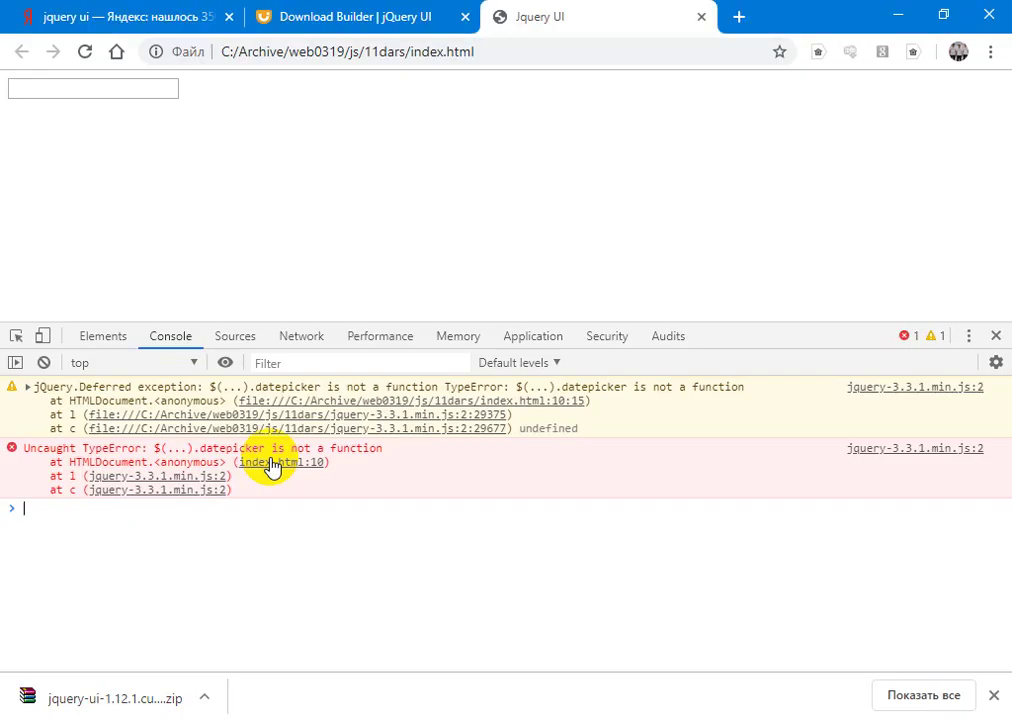
key("F5")
left_click(25, 85)
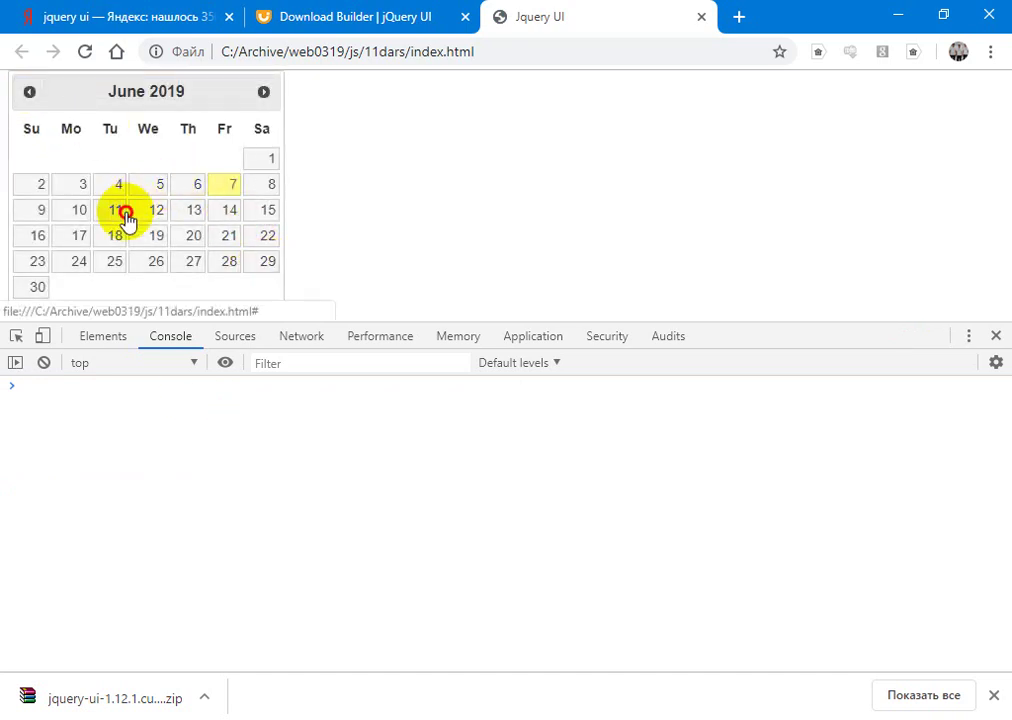
Step: Pick June 11, 2019 in the text input's date picker, and return to Sublime Text to review the datepicker call on #vaqt
left_click(125, 212)
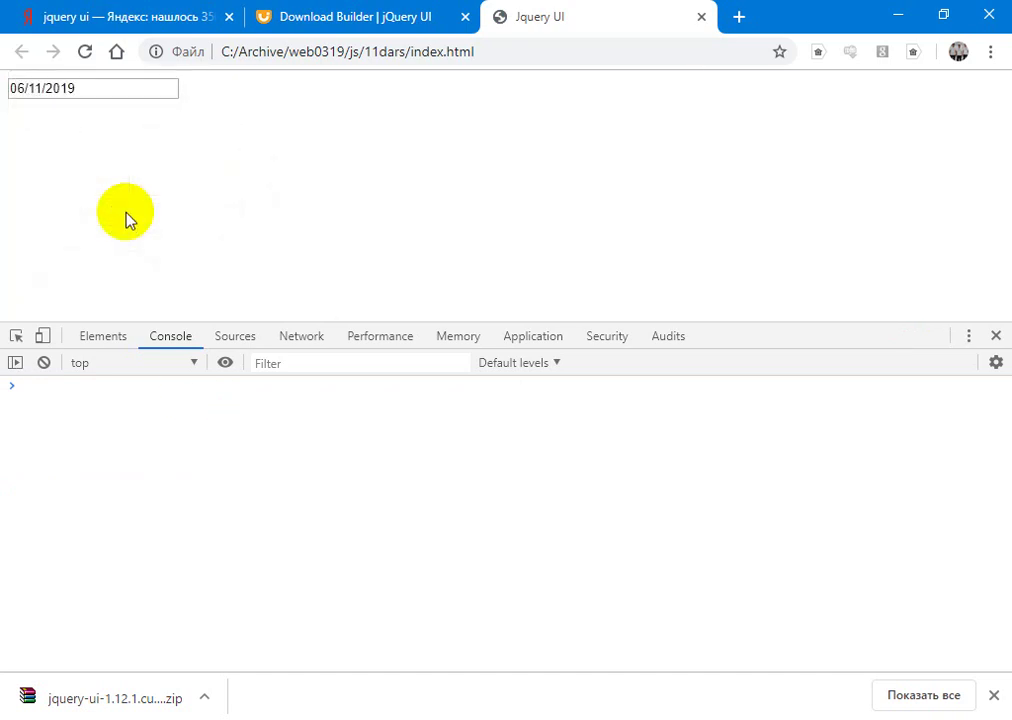
key("alt+Tab")
key("Left")
key("Down")
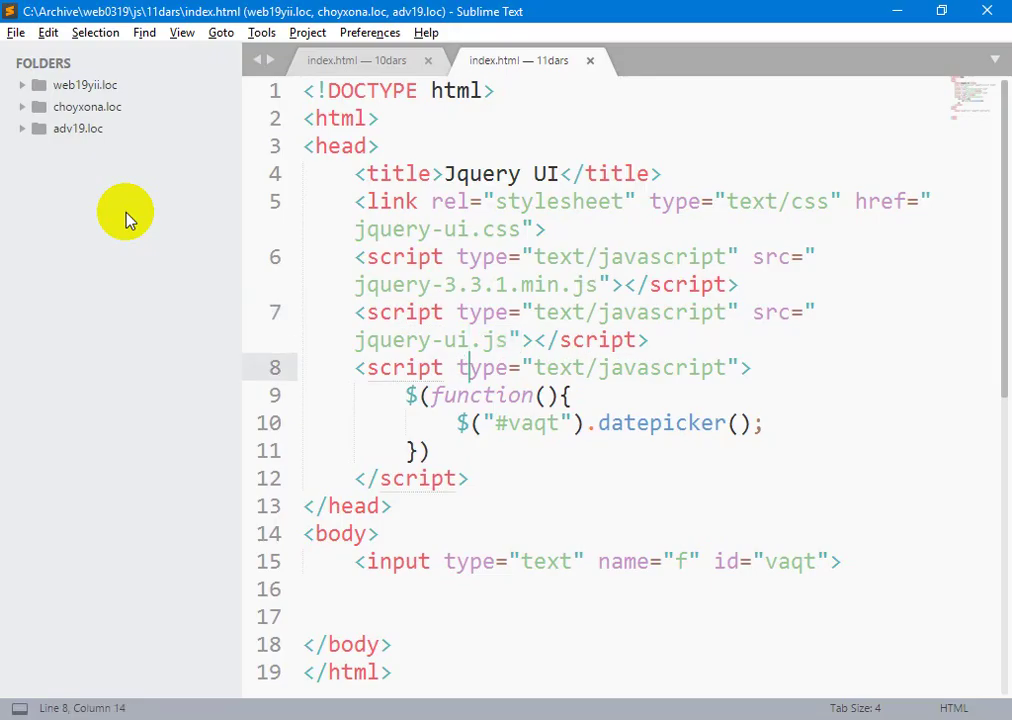
key("Down")
key("Down")
key("Right")
key("Right")
key("Right")
key("Right")
key("Right")
key("Right")
key("Right")
key("Right")
key("Right")
key("Right")
key("Right")
key("Right")
key("Right")
key("Right")
key("Right")
key("Right")
key("Right")
key("Right")
key("Right")
key("Right")
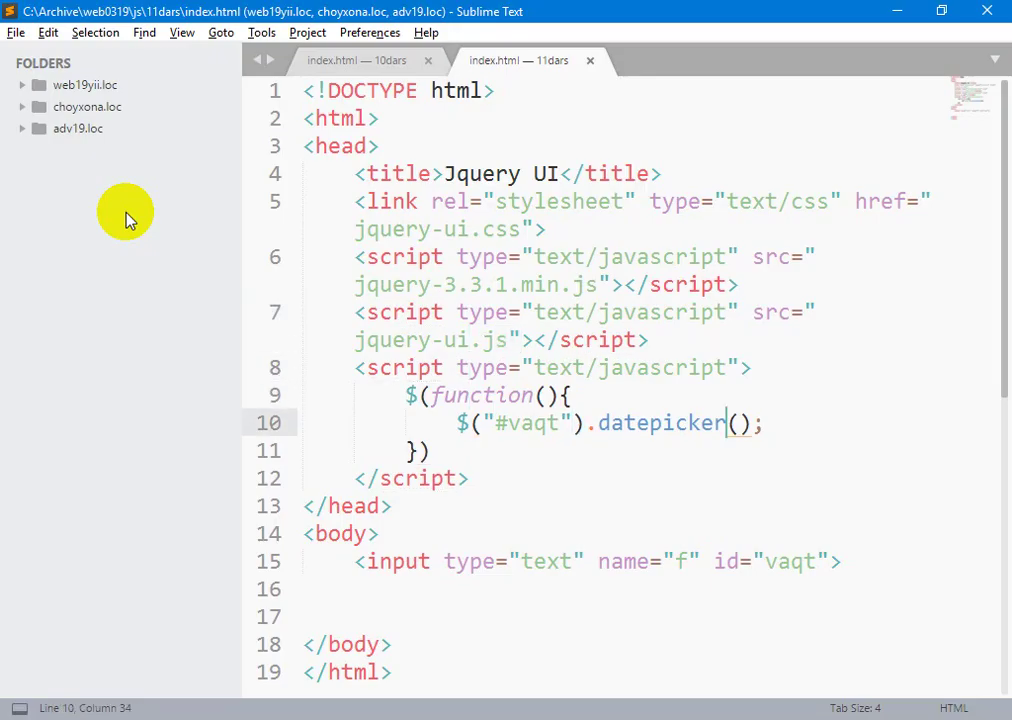
key("ctrl+shift+Left")
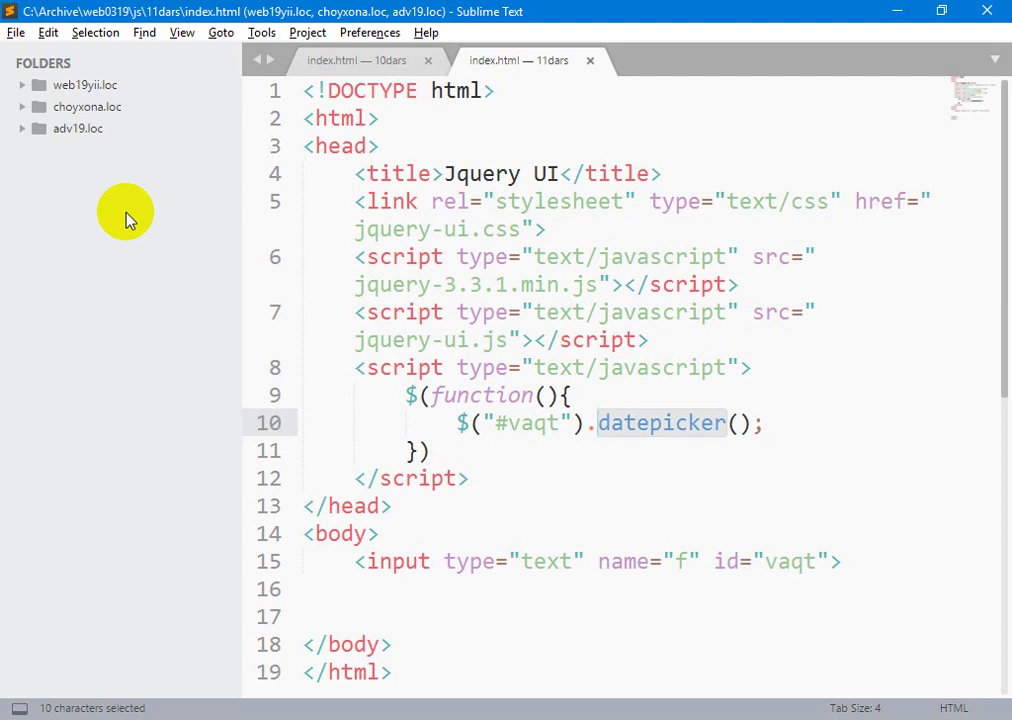
key("Left")
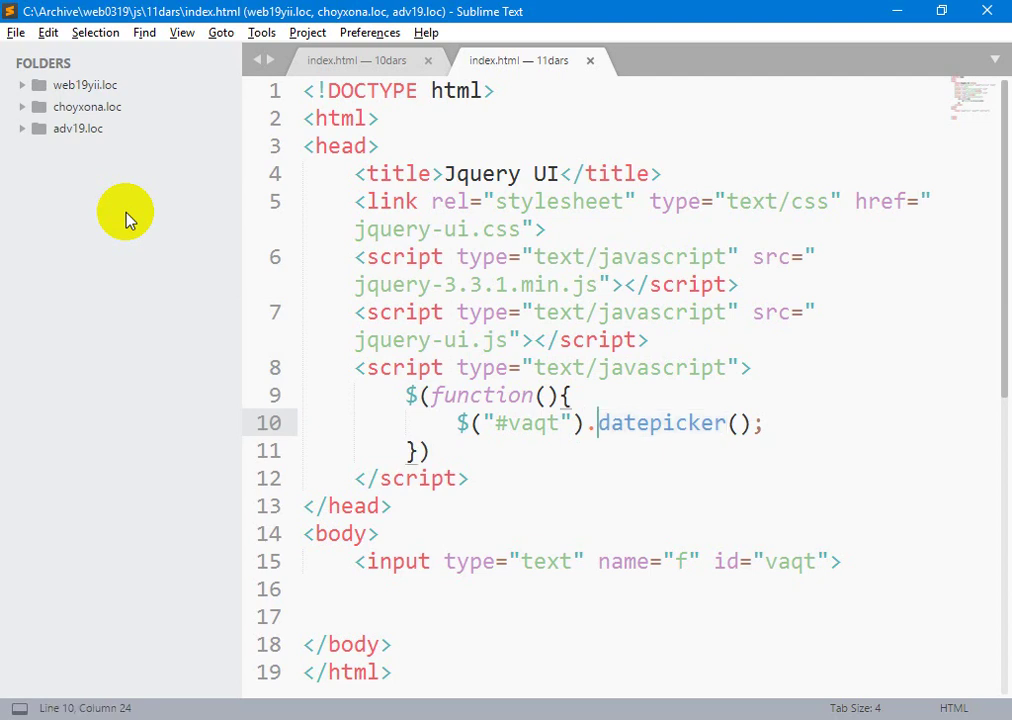
key("Left")
key("Left")
key("Left")
key("Left")
key("Left")
key("Left")
key("Left")
key("Left")
Step: Switch to the browser and open the Datepicker demo page from the jQuery UI home page
key("alt+Tab")
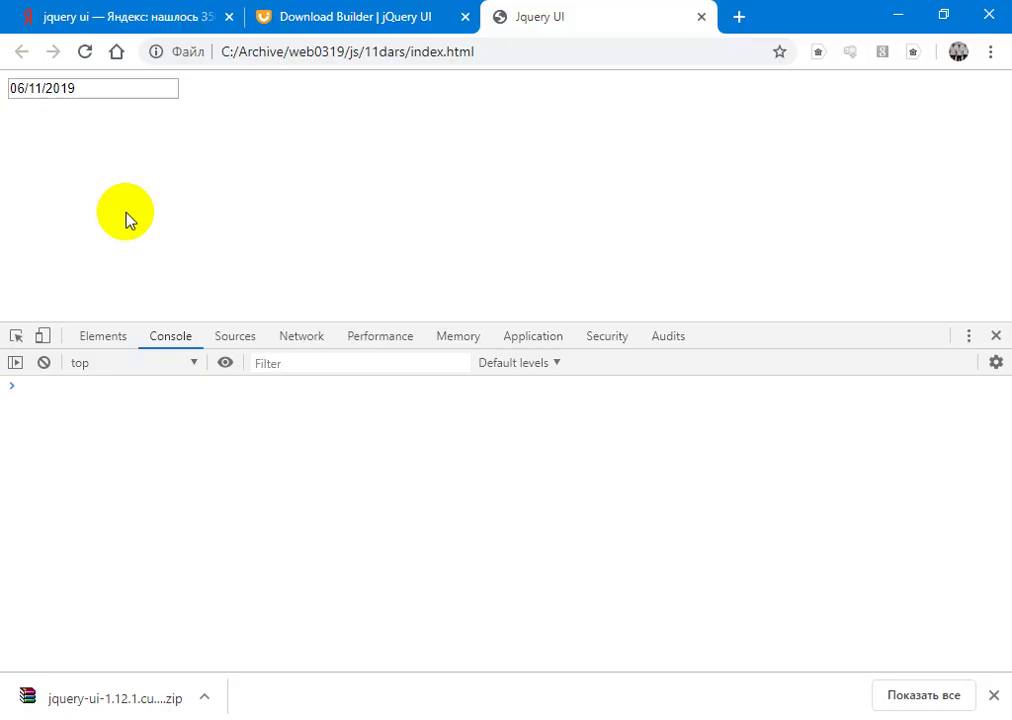
key("ctrl+shift+Tab")
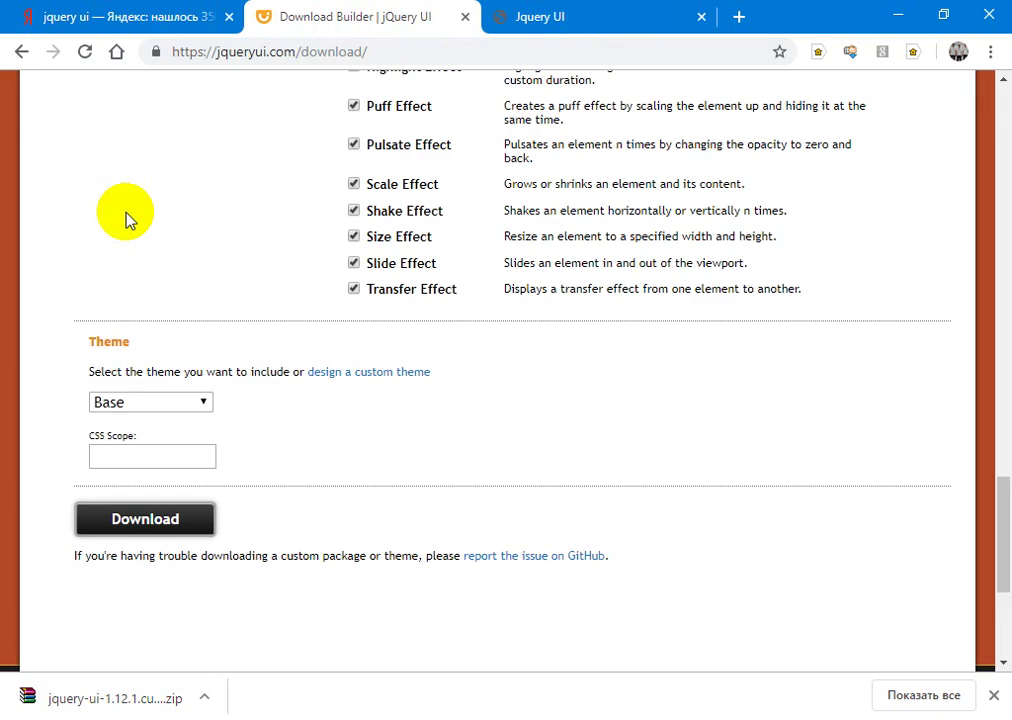
scroll(126, 218, "up", 2)
scroll(126, 213, "up", 15)
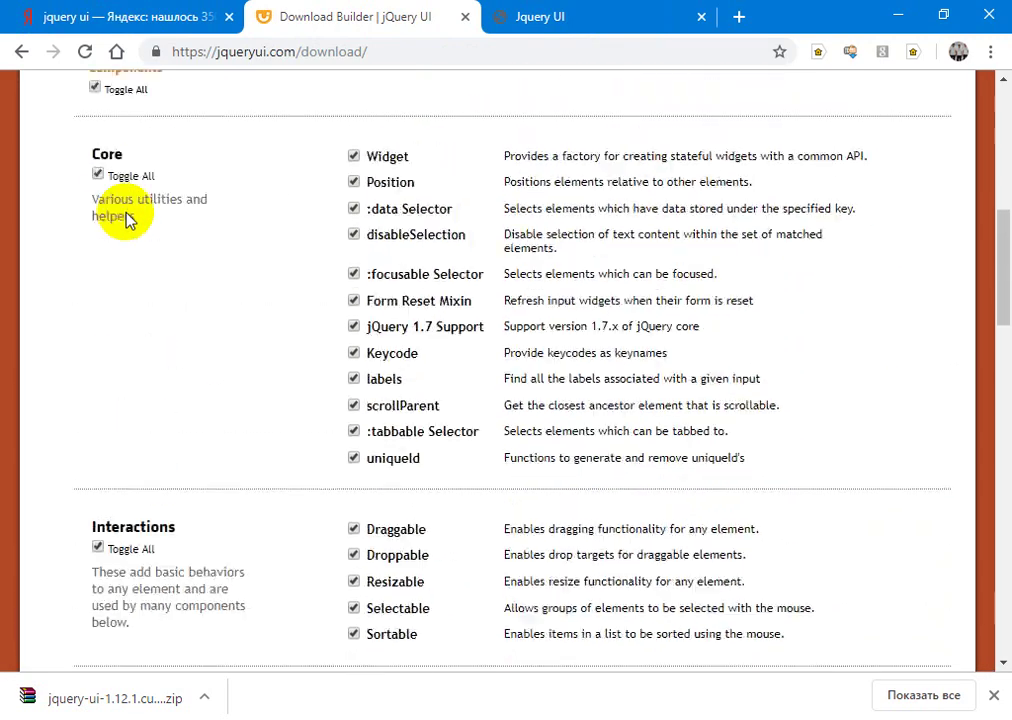
left_click(124, 194)
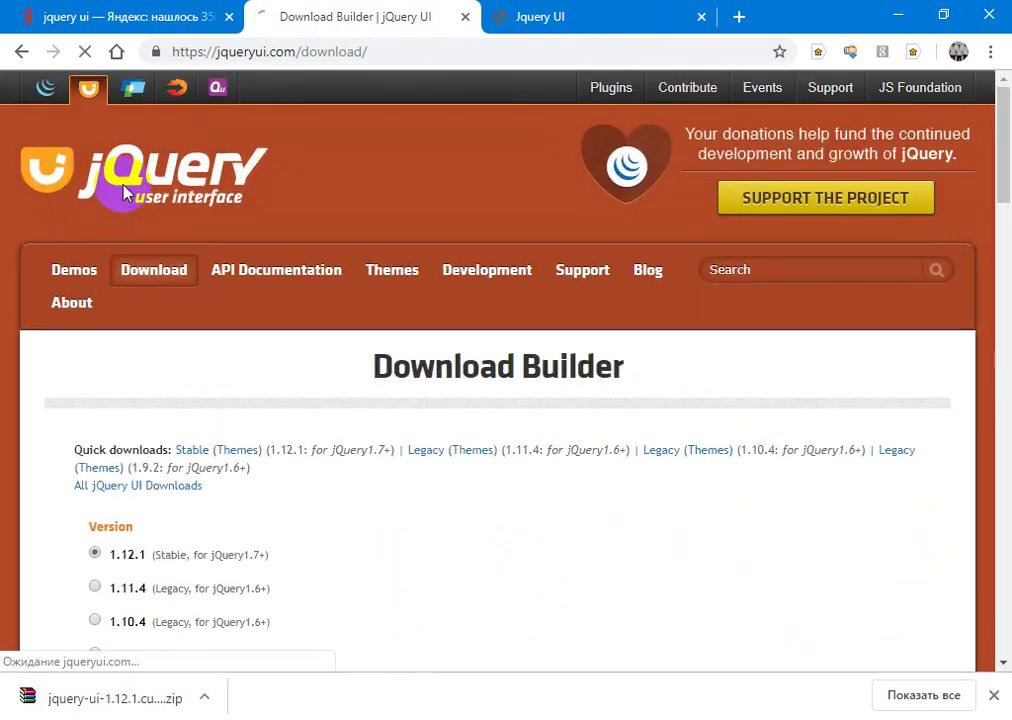
scroll(124, 194, "down", 5)
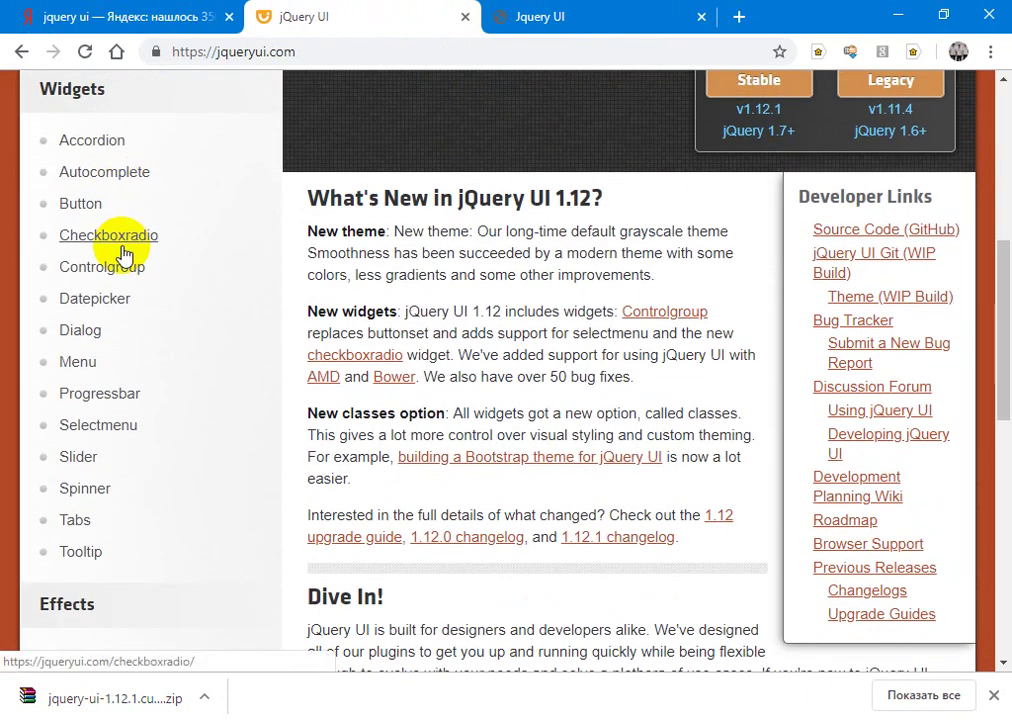
left_click(110, 300)
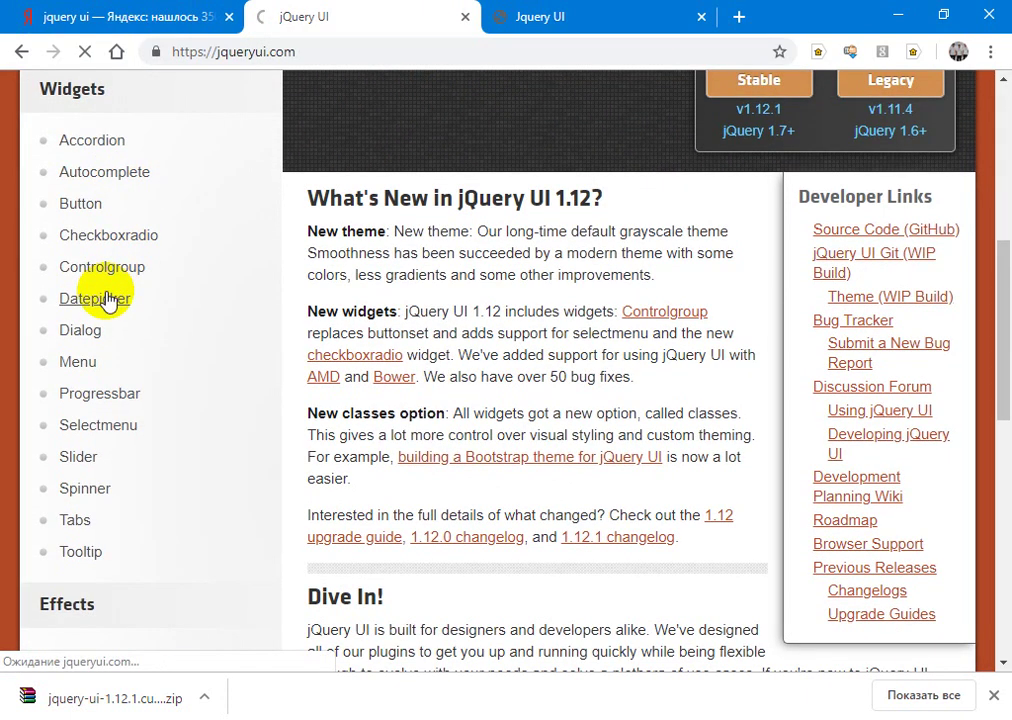
scroll(446, 244, "down", 3)
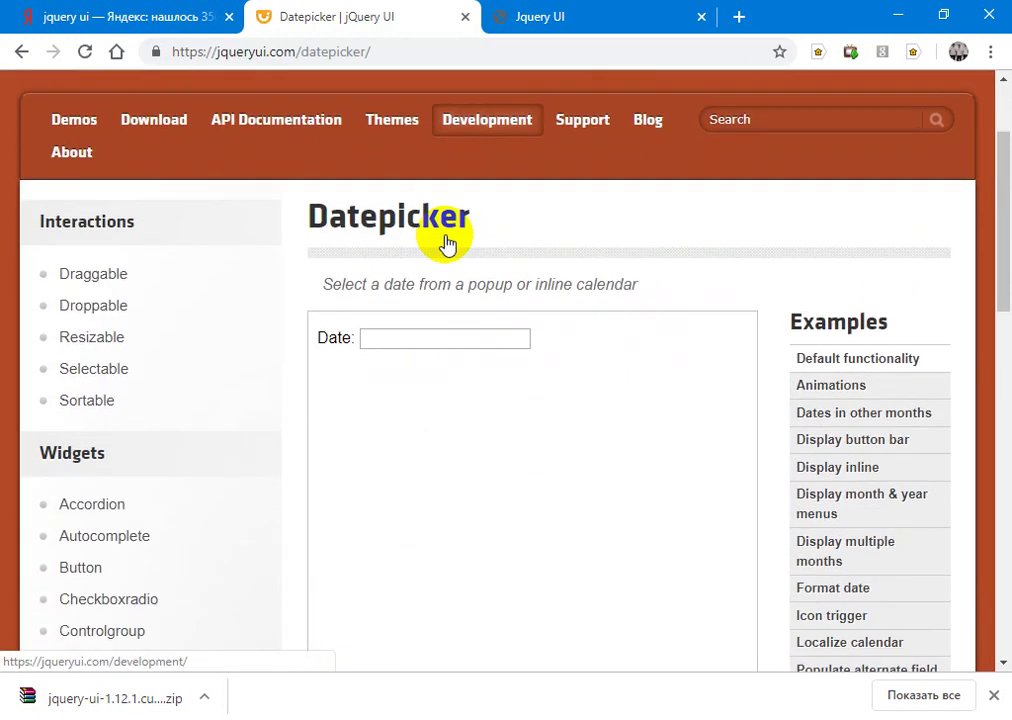
Step: Open the Animations example of the Datepicker demo and examine its source code
left_click(826, 218)
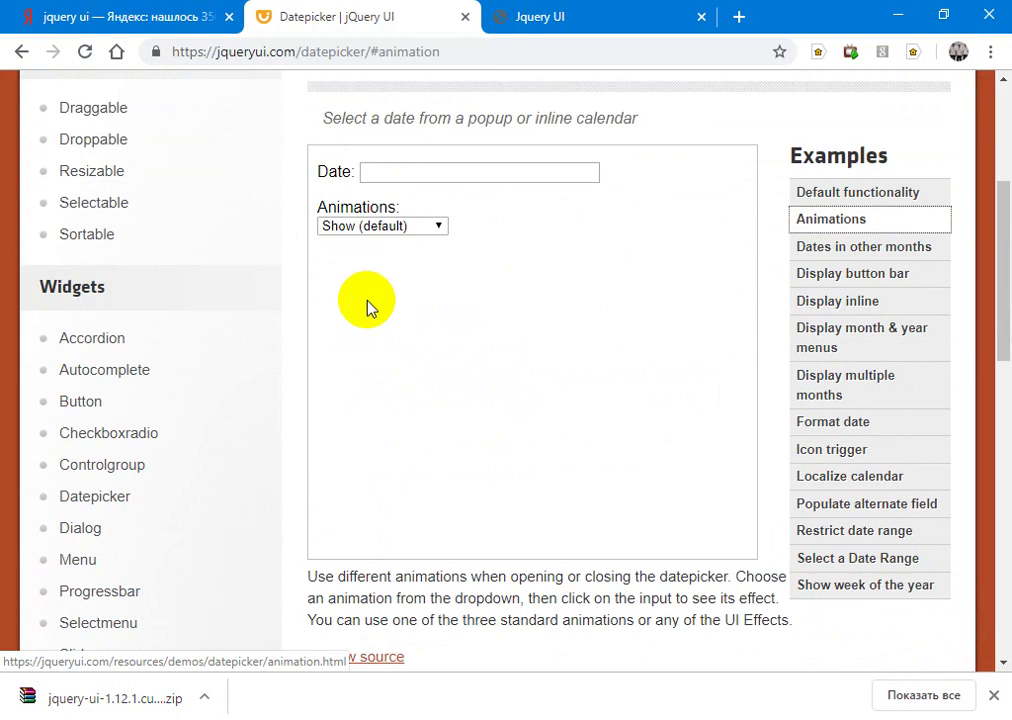
left_click(383, 662)
scroll(384, 660, "down", 5)
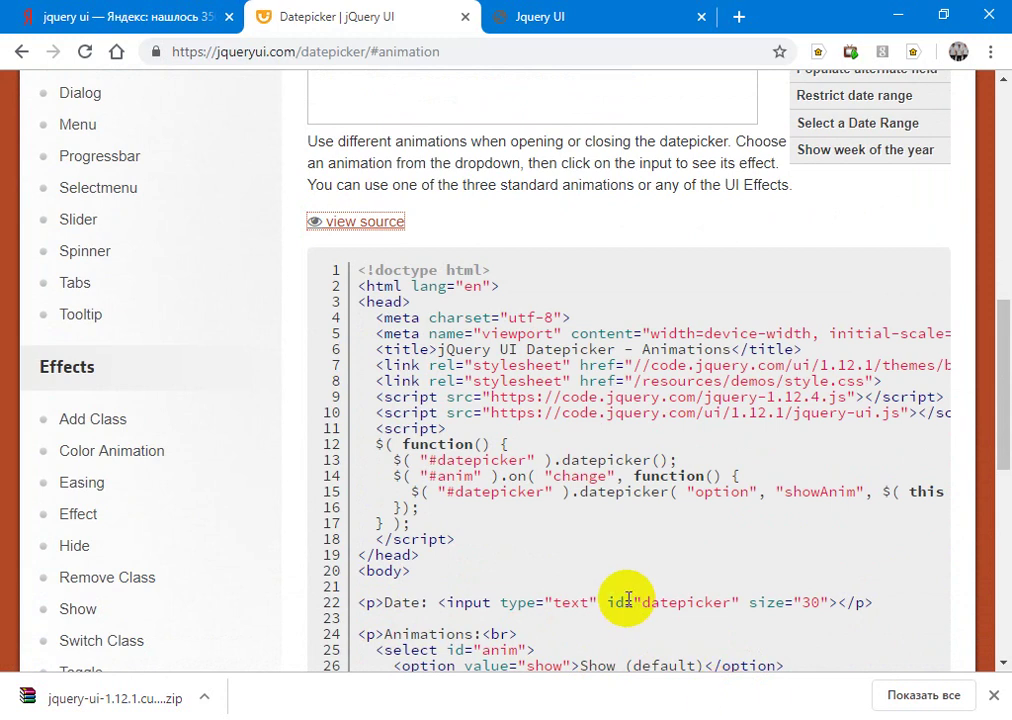
scroll(628, 601, "down", 1)
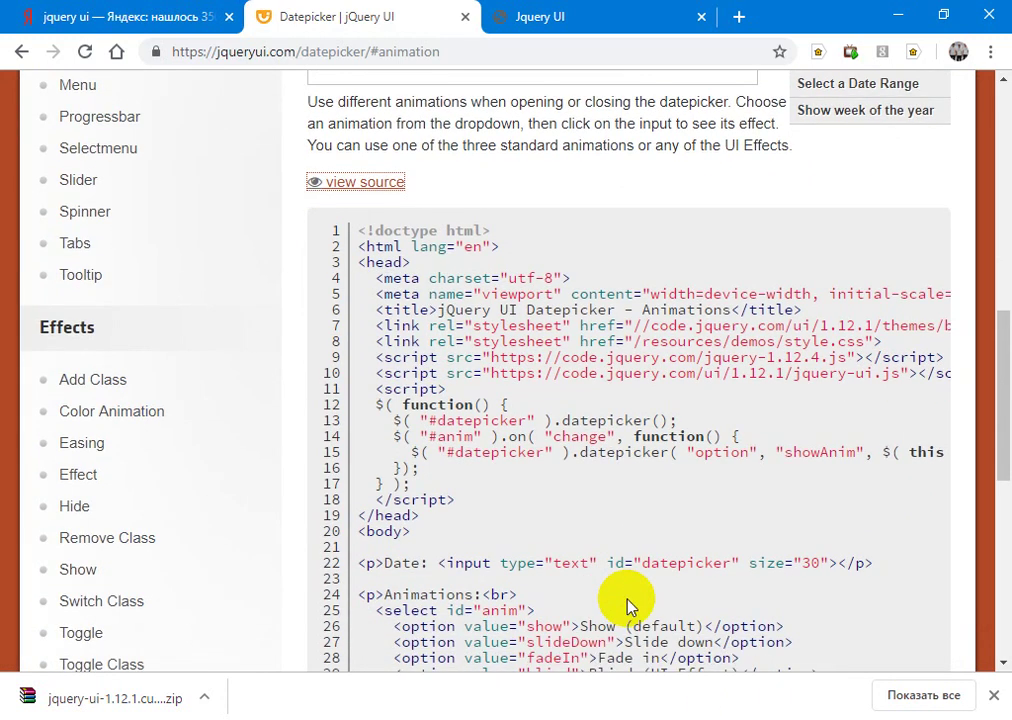
scroll(628, 603, "up", 5)
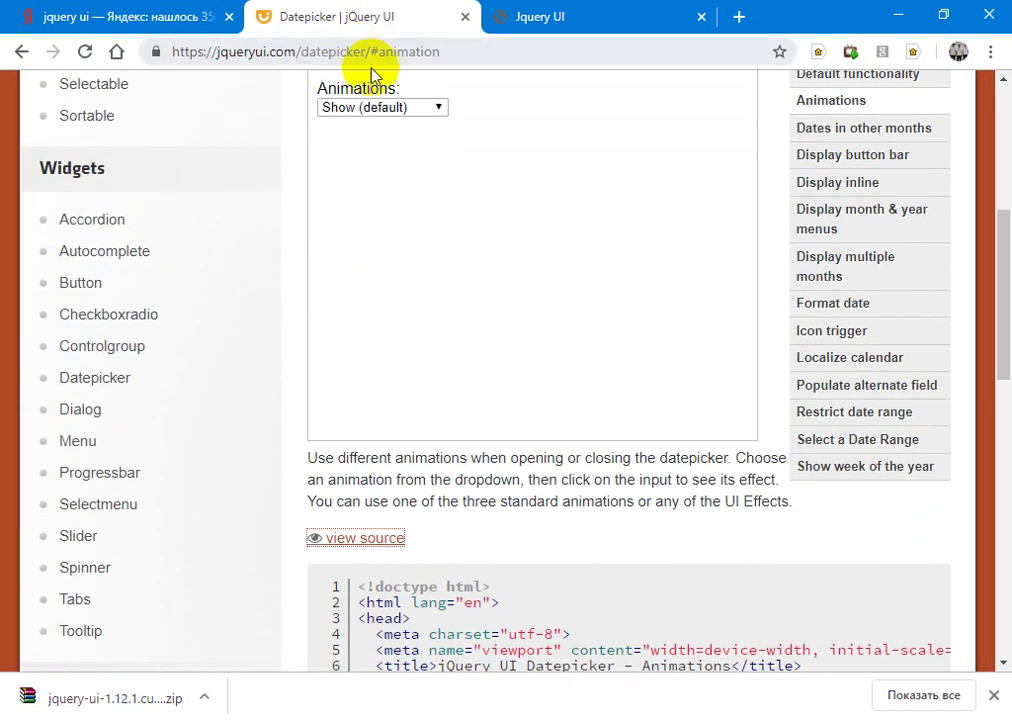
Step: Set the example's animation to Blind (UI Effect), and open and close the Date calendar to preview it
left_click(425, 105)
left_click(378, 175)
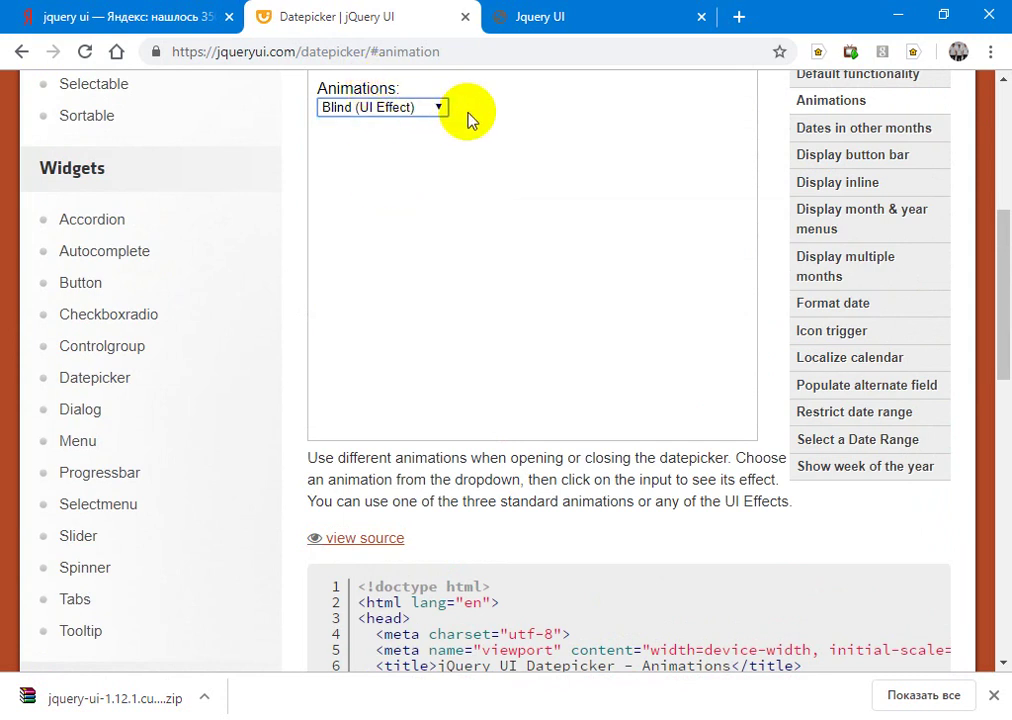
key("Up")
key("Up")
key("Down")
scroll(470, 115, "up", 1)
left_click(439, 135)
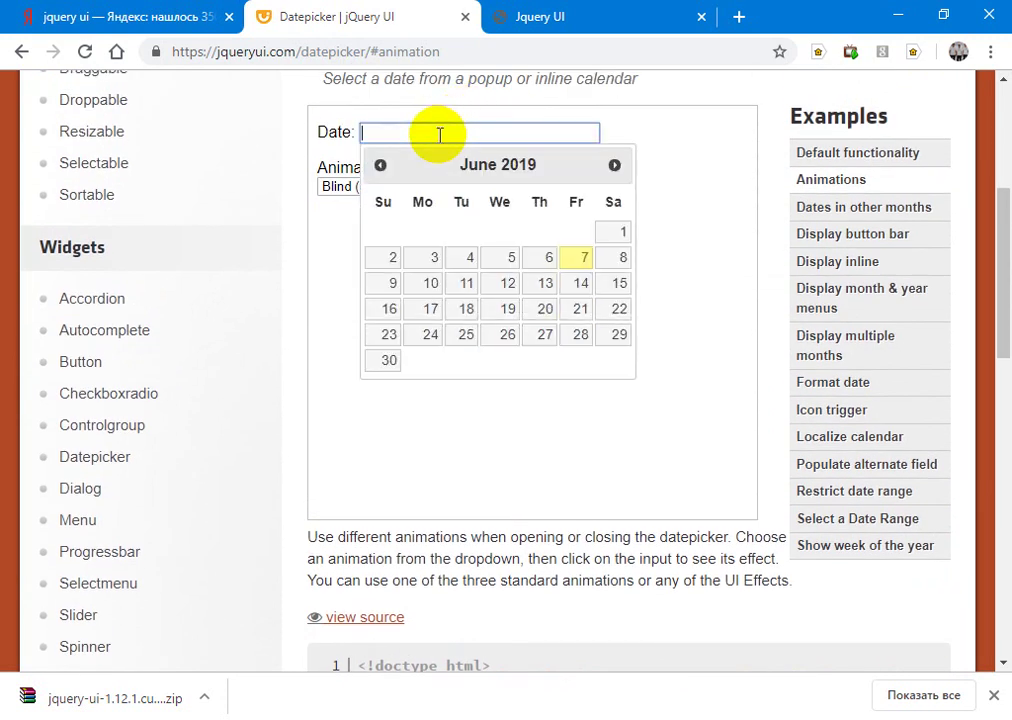
left_click(348, 358)
Step: Set the animation to Slide (UI Effect) and preview it by opening and closing the Date calendar
left_click(407, 190)
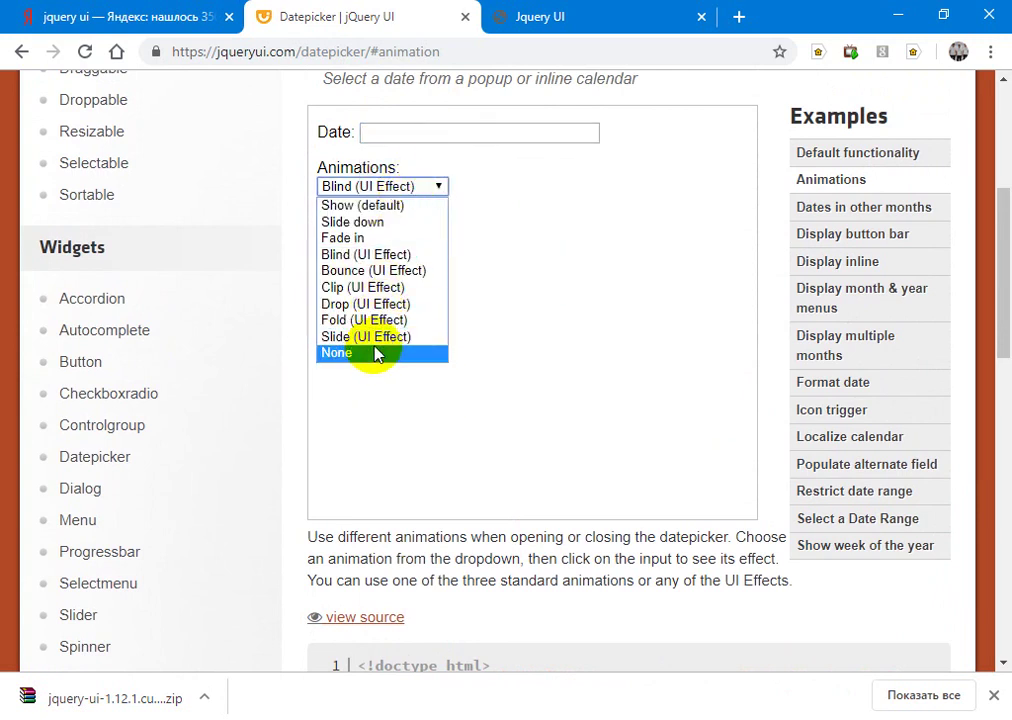
left_click(377, 338)
left_click(446, 138)
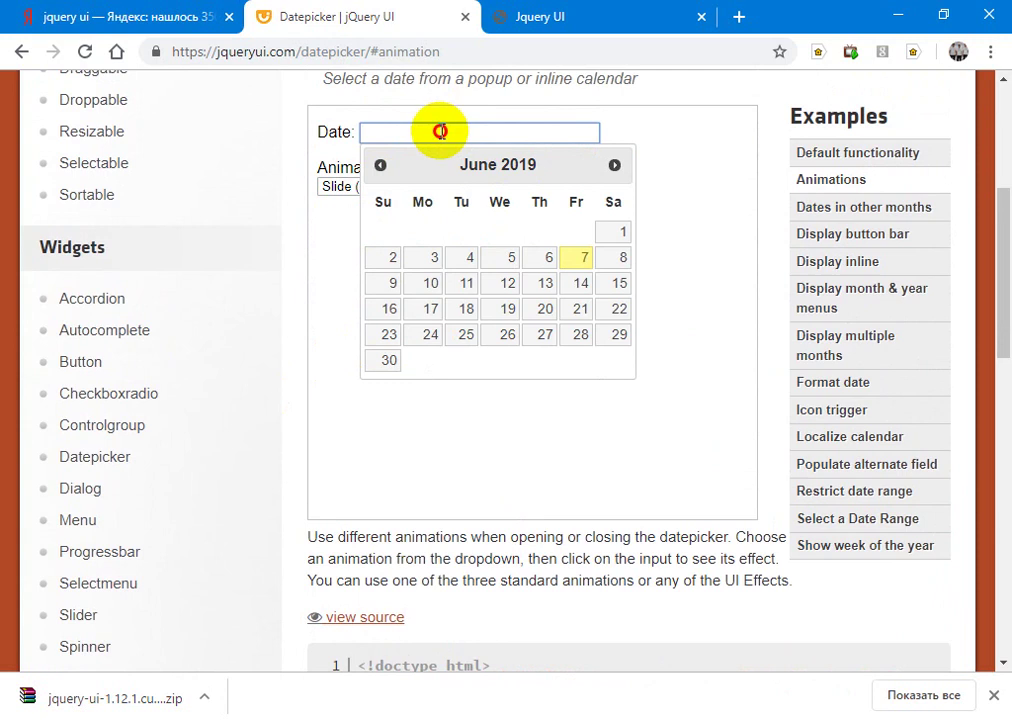
left_click(433, 451)
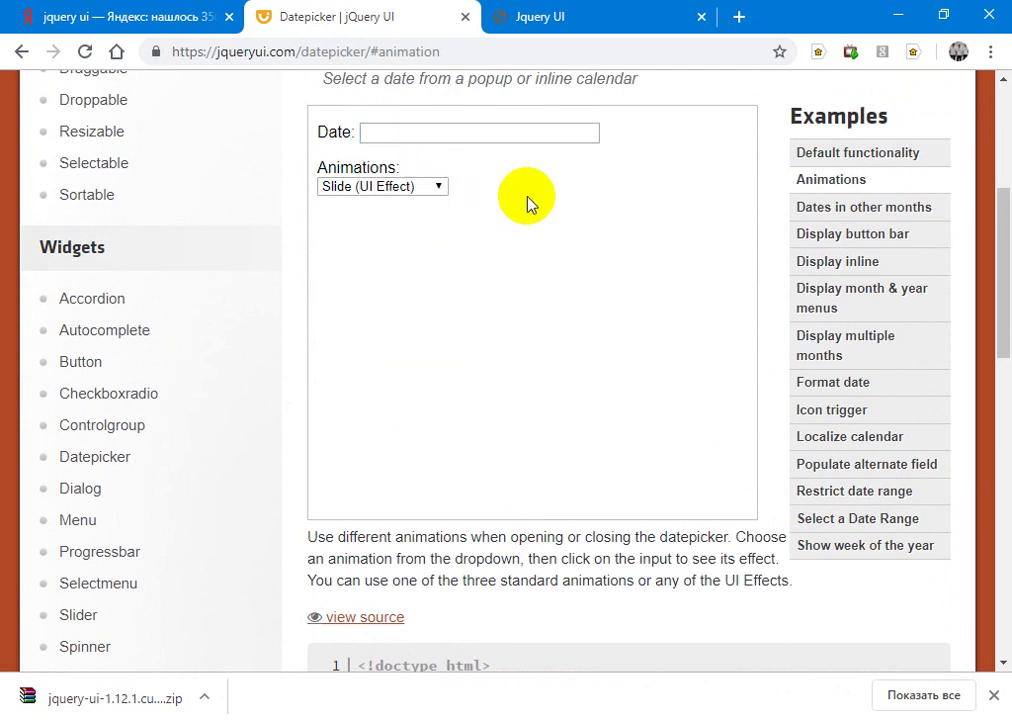
Step: Open the Dates in other months example and pick July 17, 2019 in its calendar
left_click(866, 211)
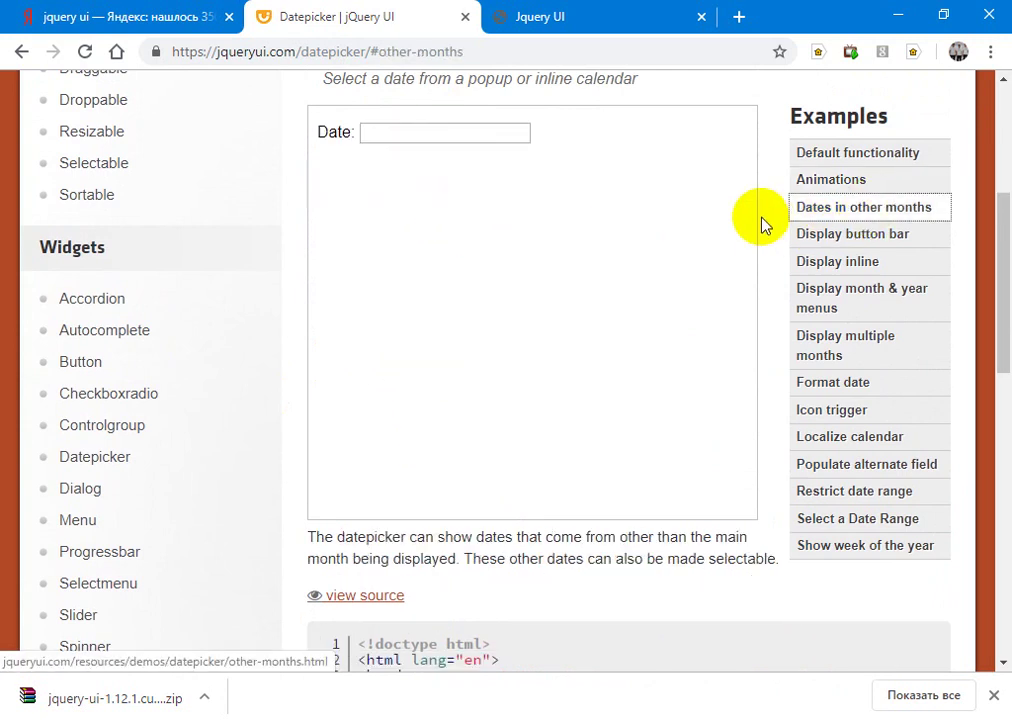
left_click(497, 137)
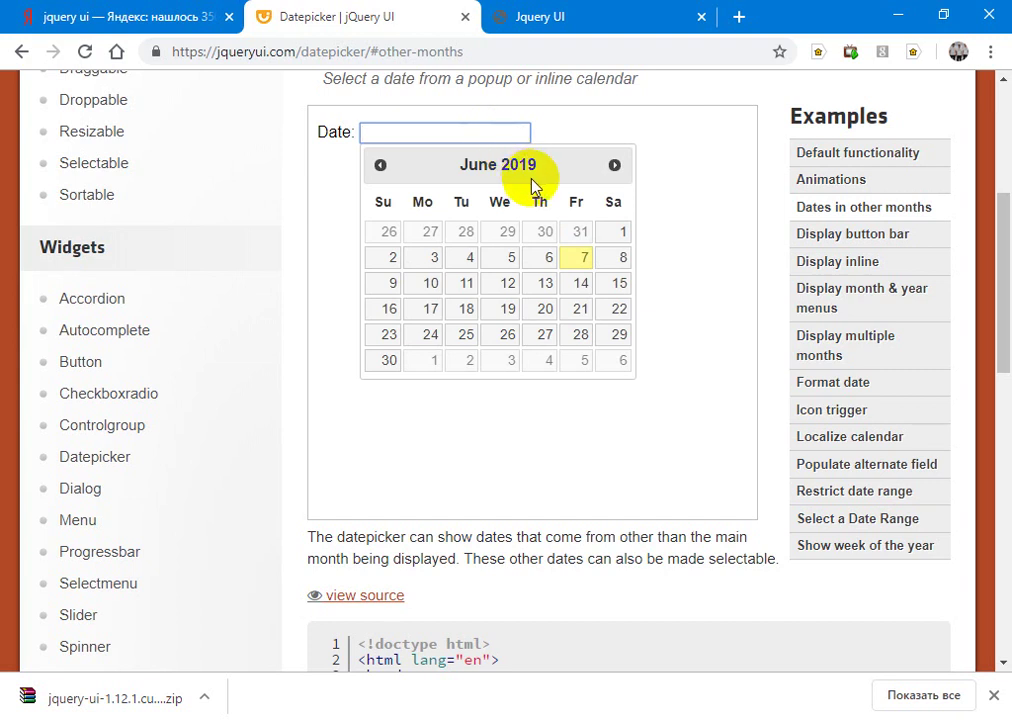
left_click(615, 166)
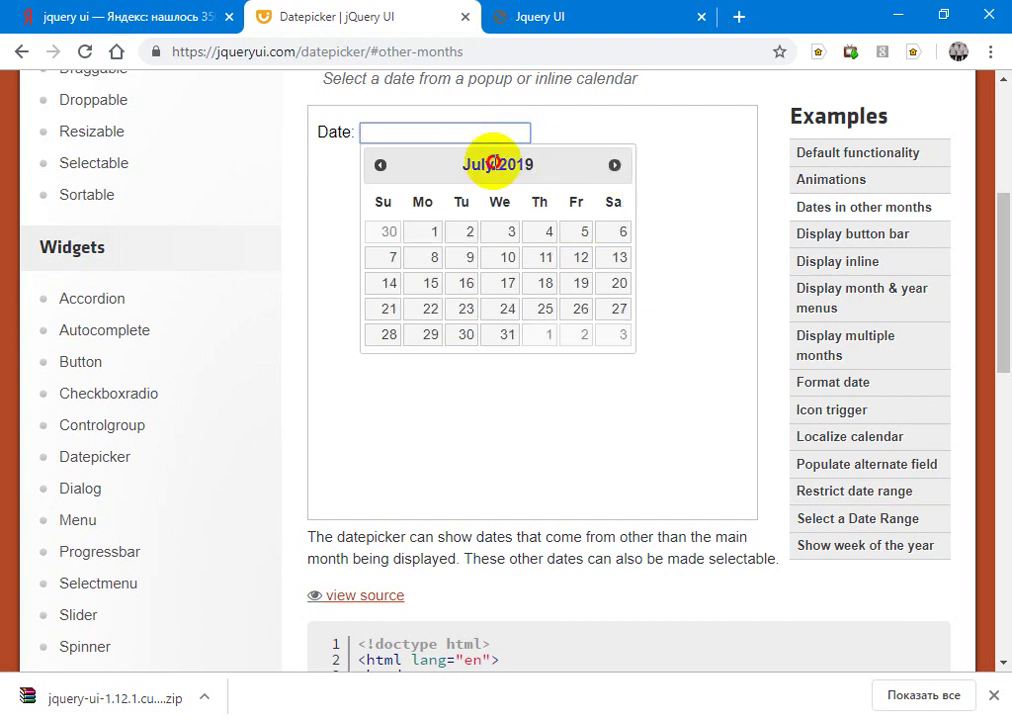
left_click(500, 286)
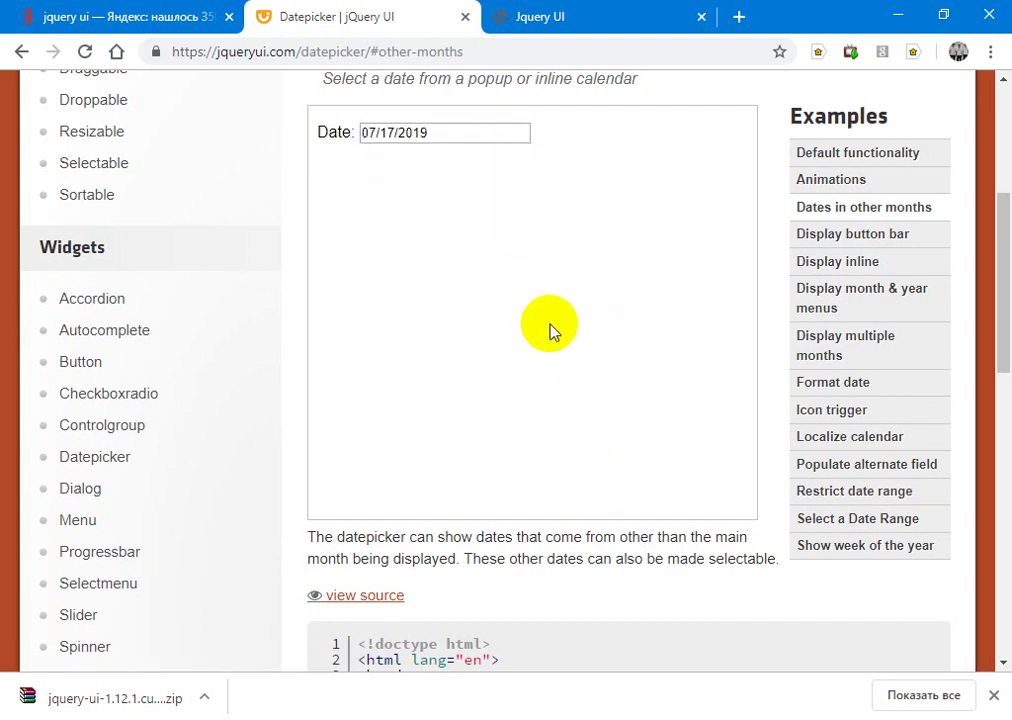
Step: View the Display button bar example's calendar, and try the Display inline example by selecting July 10, 2019
left_click(865, 235)
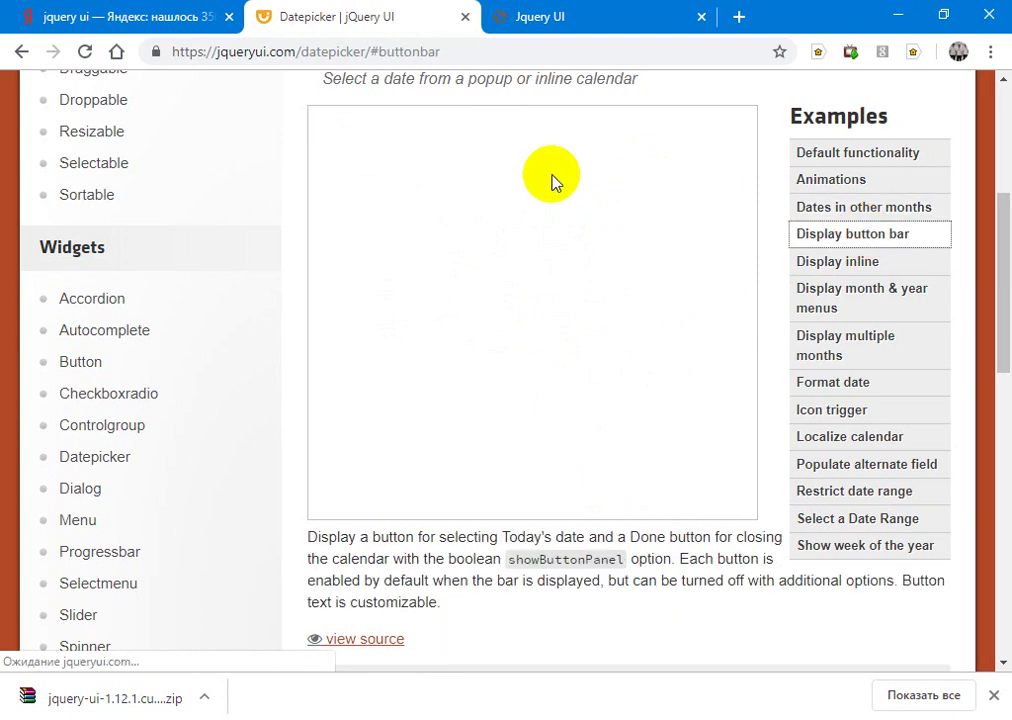
left_click(453, 134)
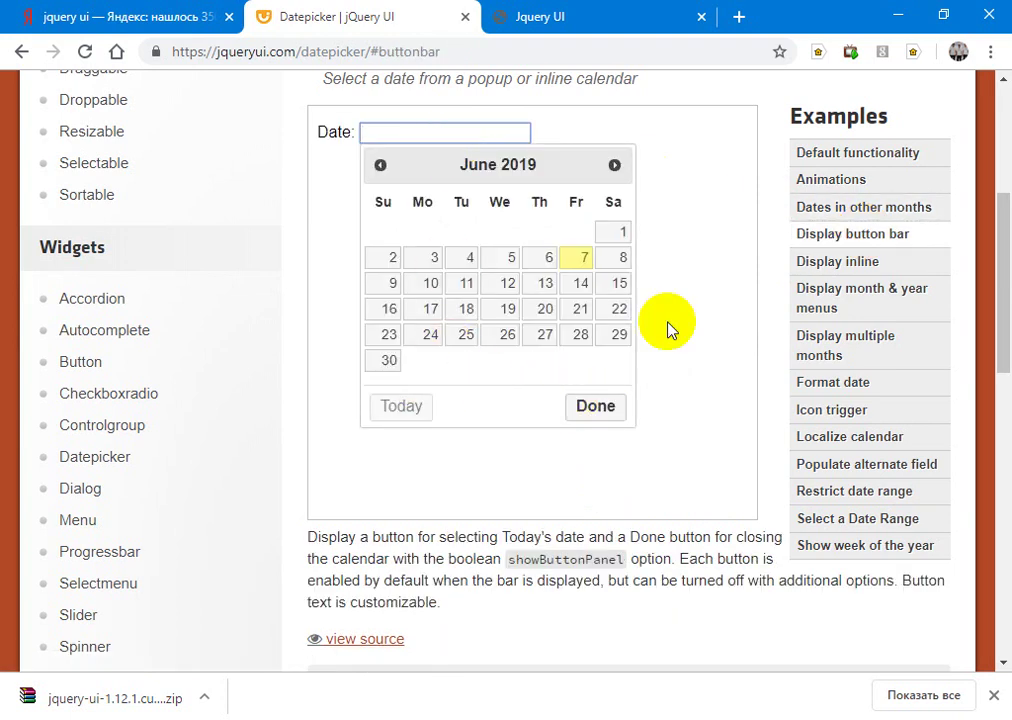
left_click(837, 262)
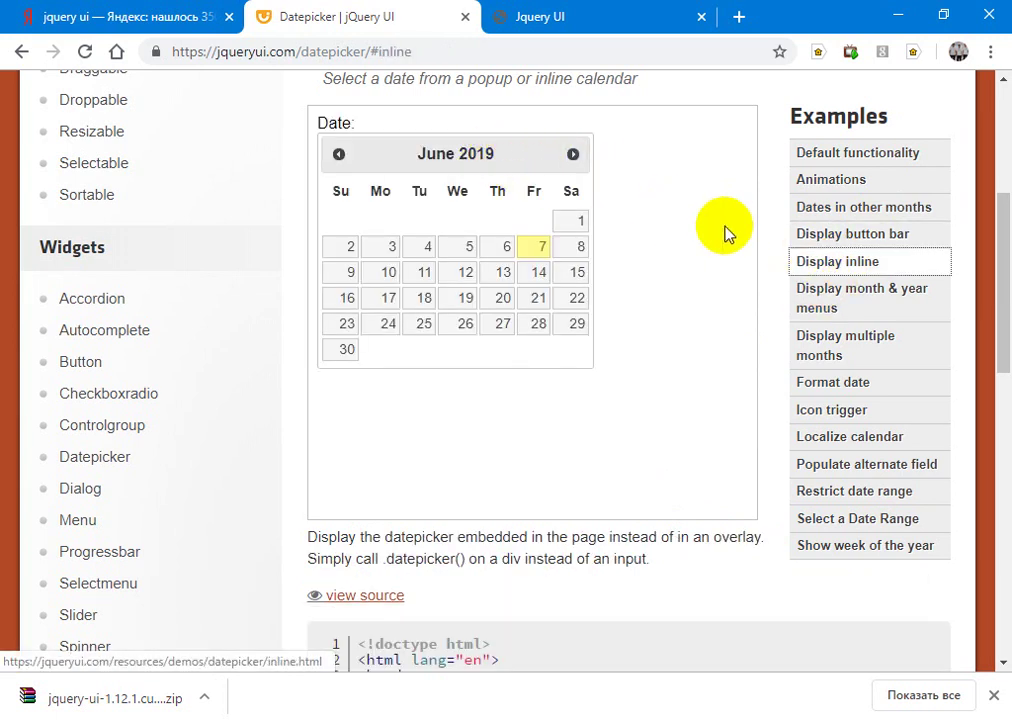
left_click(574, 154)
left_click(457, 250)
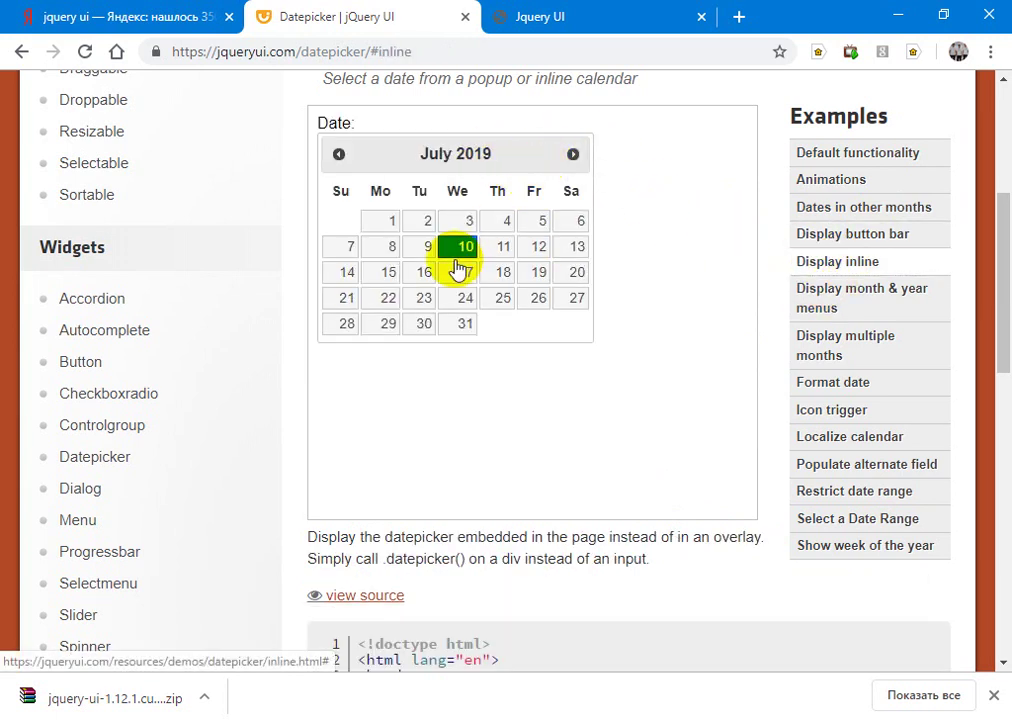
Step: Open the Display month & year menus example, set the year to 2012 and pick June 14
left_click(819, 302)
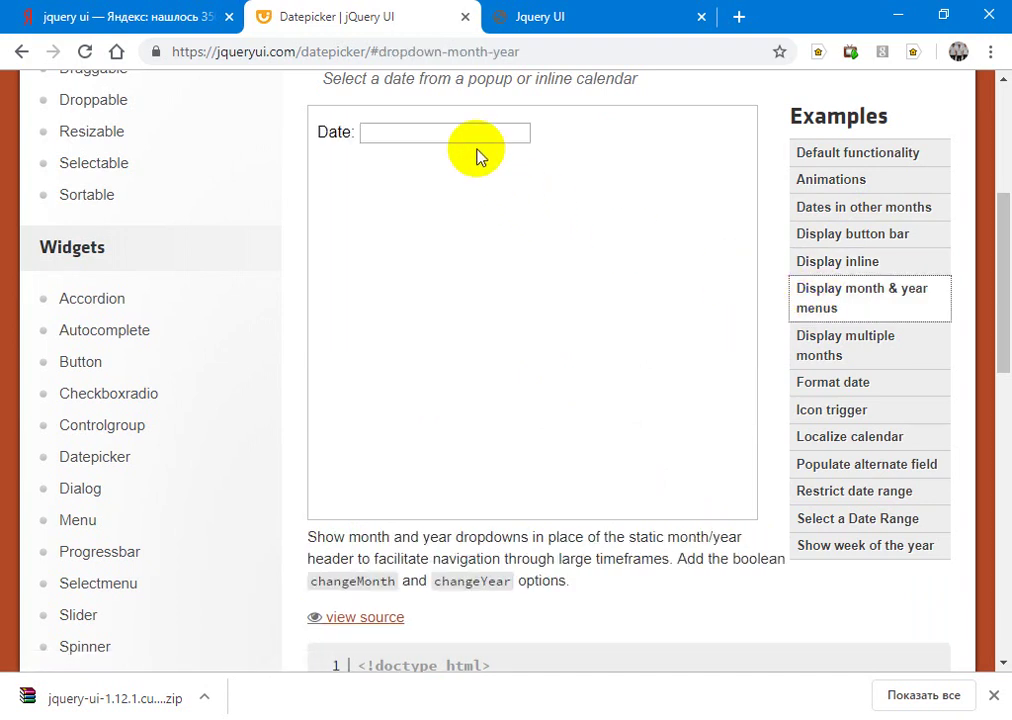
left_click(469, 132)
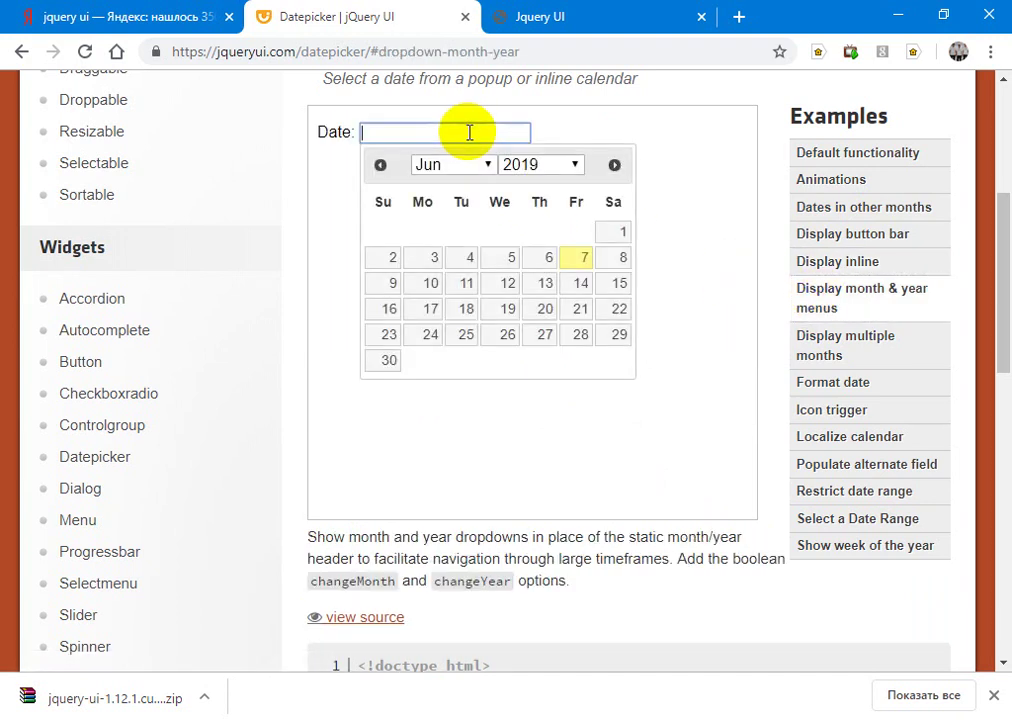
left_click(526, 168)
left_click(536, 246)
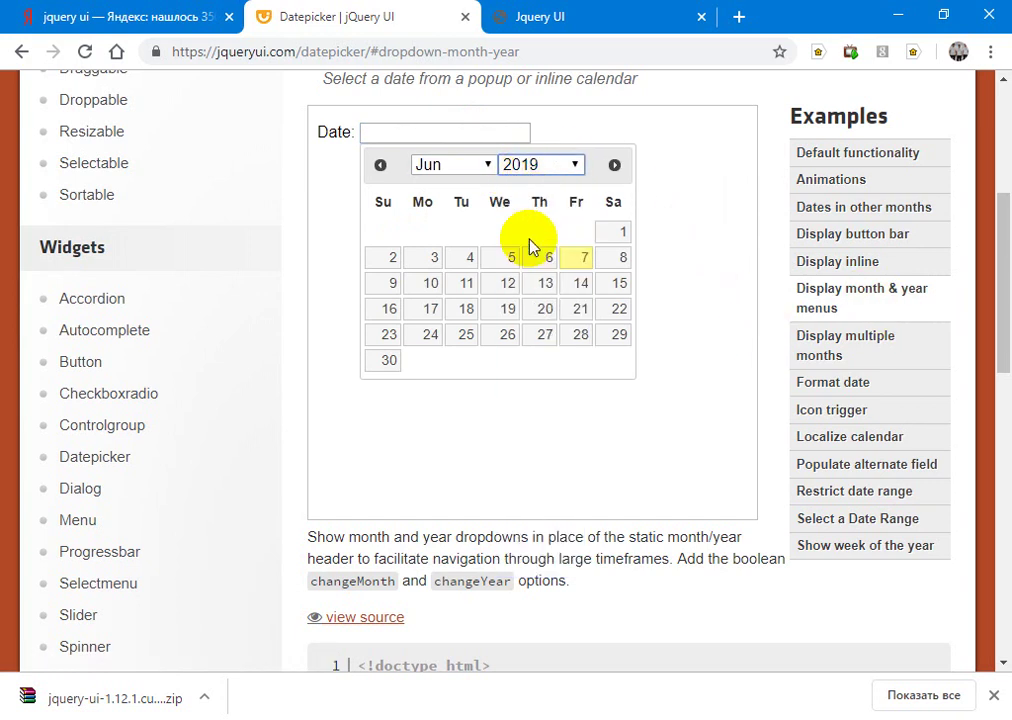
left_click(546, 284)
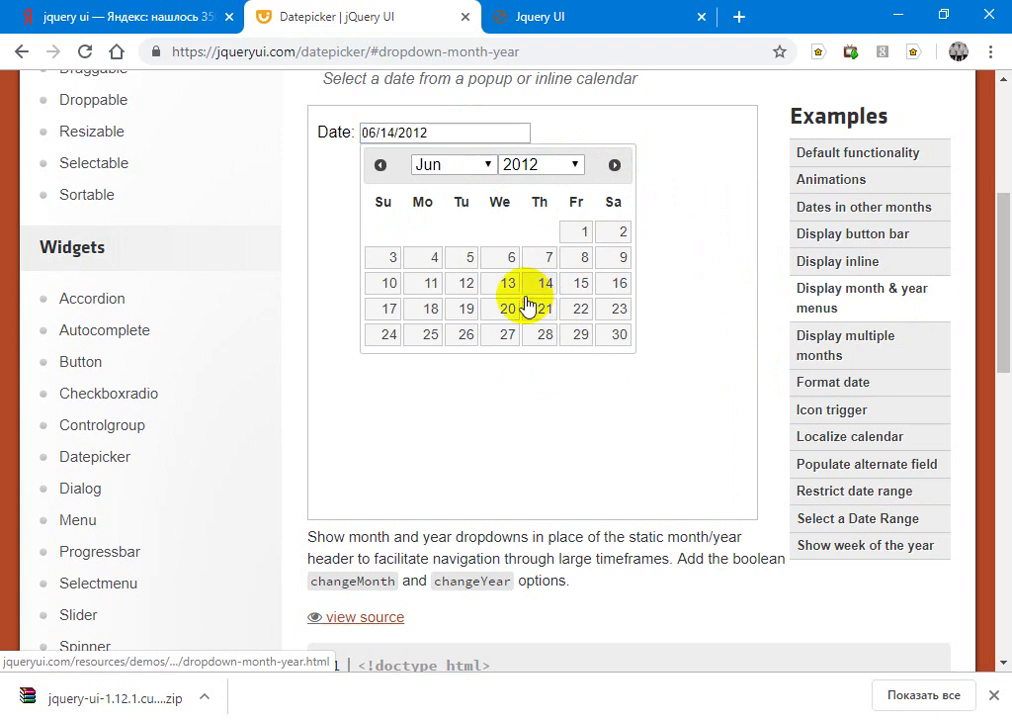
Step: Open the Display multiple months example and bring up its calendar
left_click(847, 348)
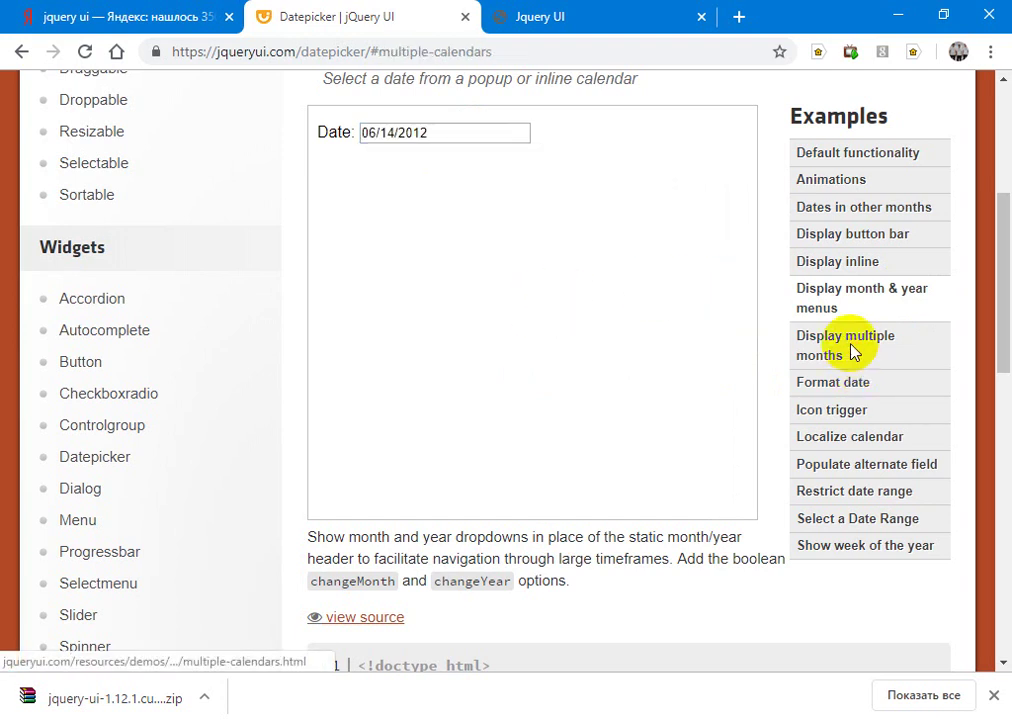
left_click(437, 131)
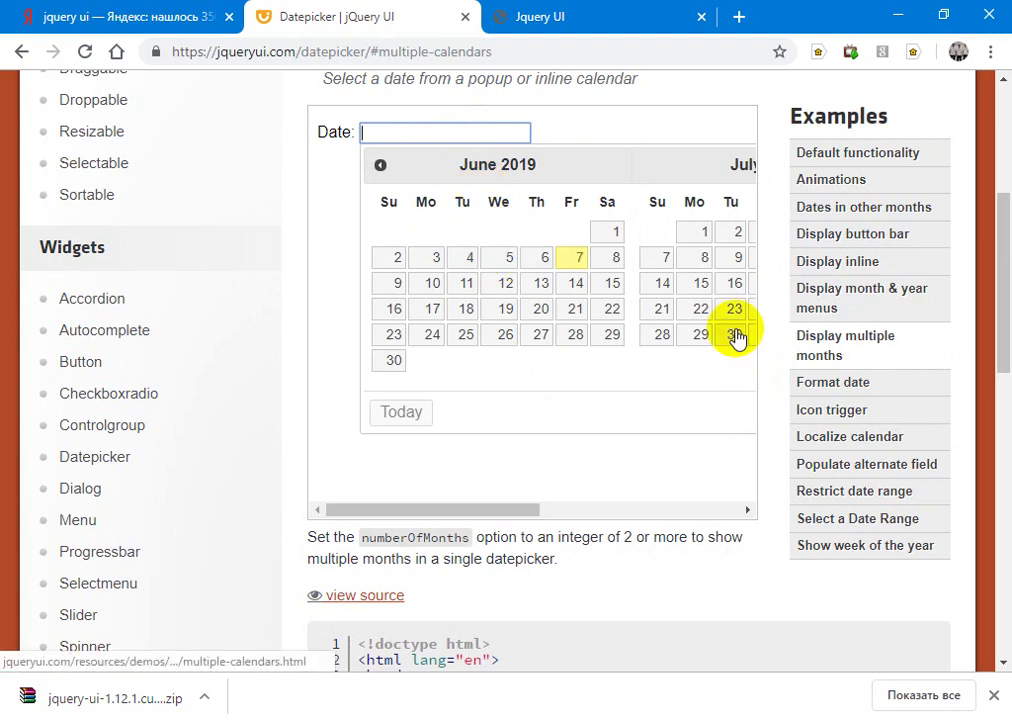
Step: Pick June 10, 2019 in the multiple-month calendar, and pick June 18, 2019 in the Format date example
left_click(432, 285)
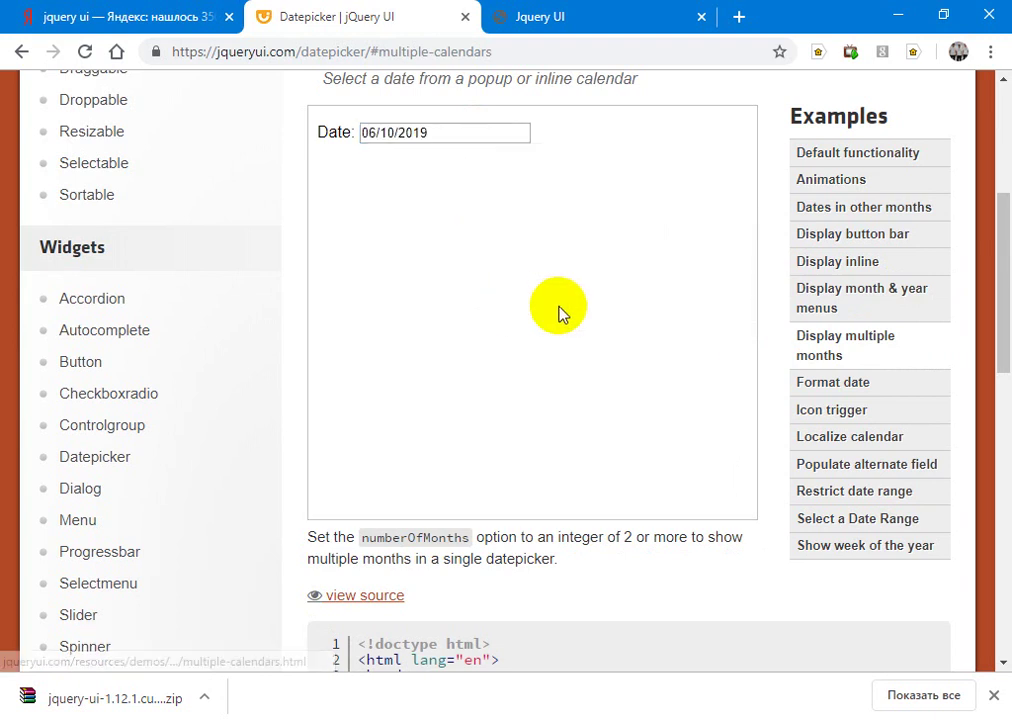
left_click(826, 395)
left_click(492, 134)
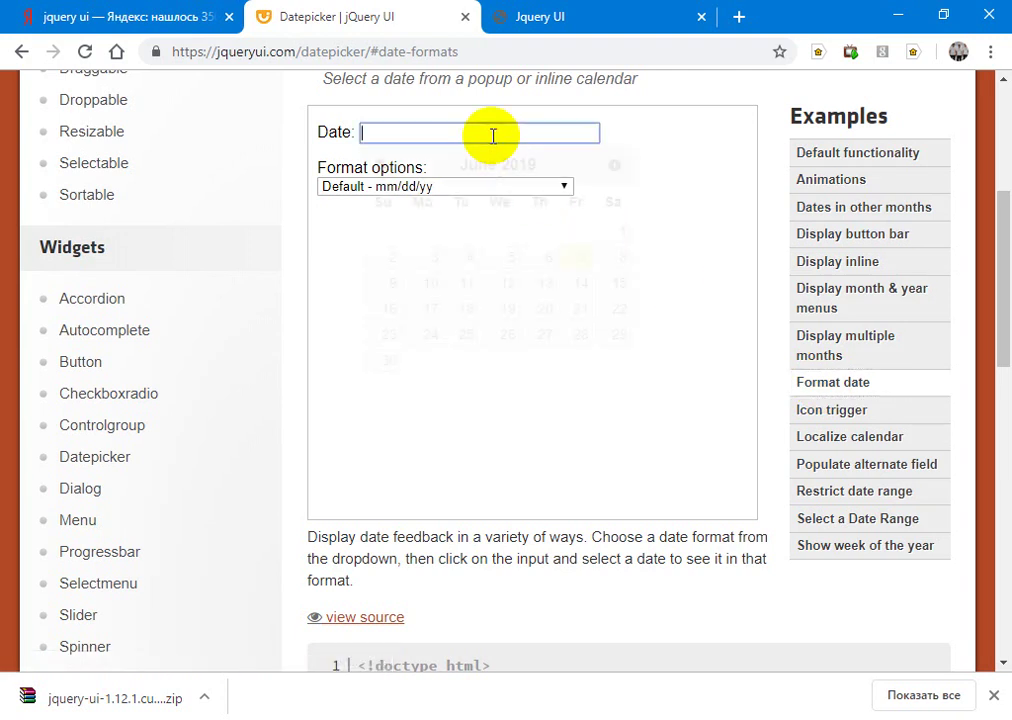
left_click(462, 312)
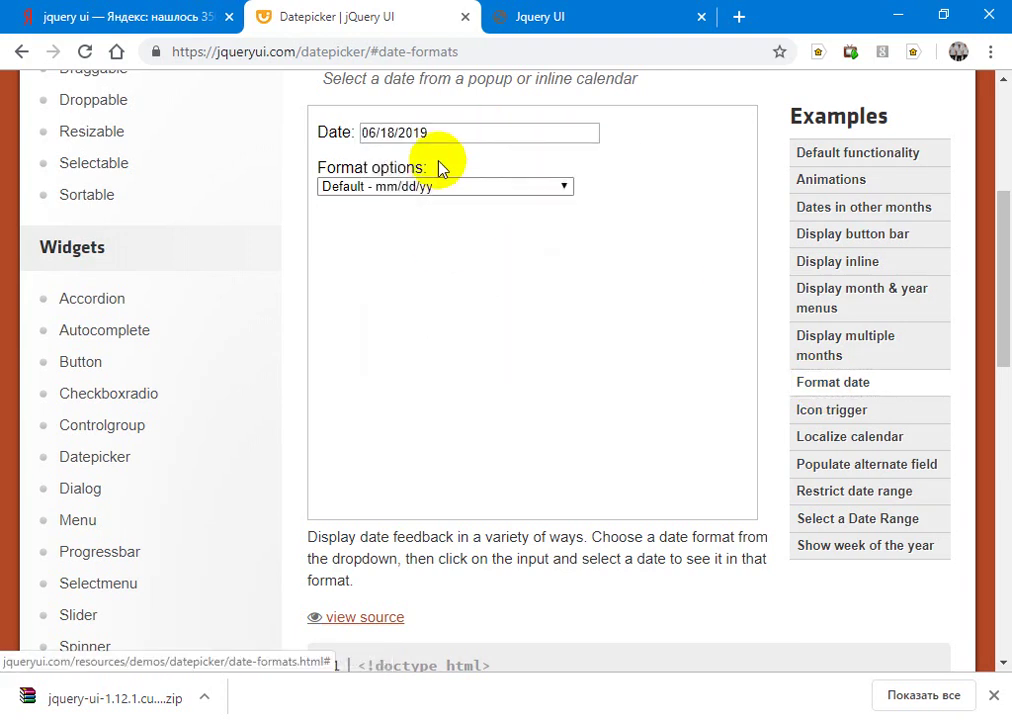
Step: Change the Format date example's date to June 6, 2019, and again to June 21, 2019
left_click(481, 131)
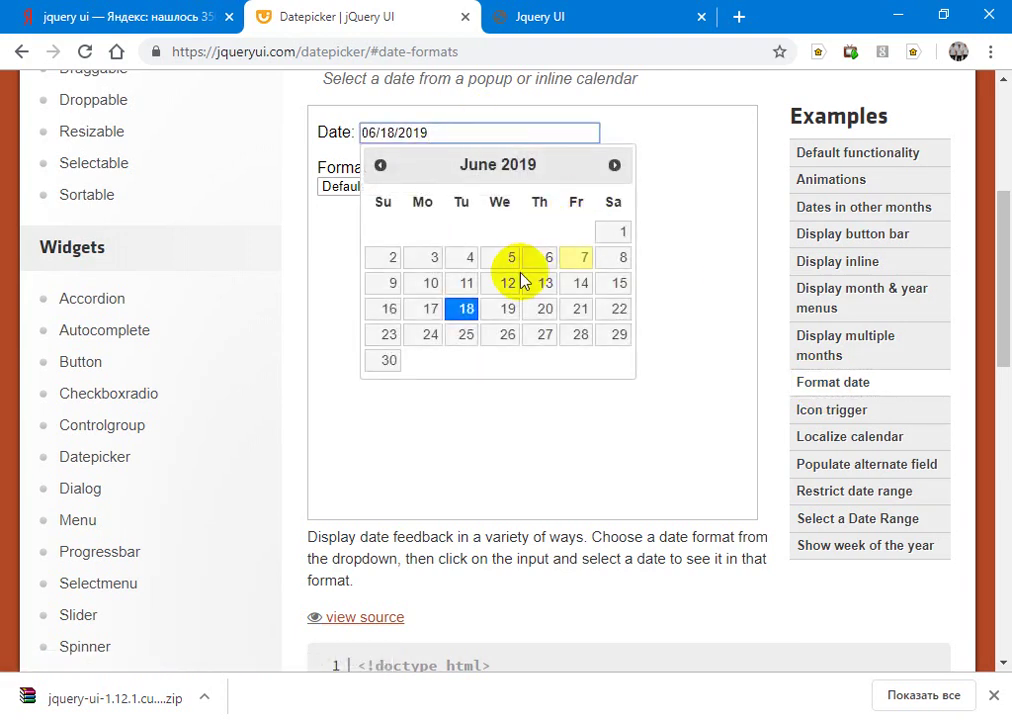
left_click(553, 262)
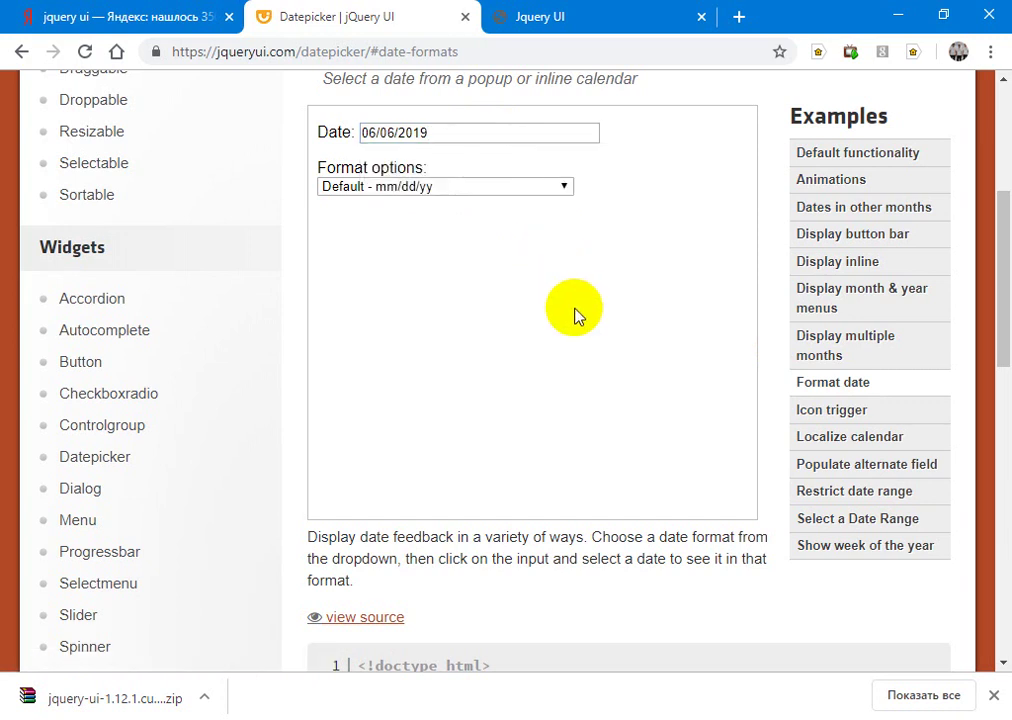
left_click(577, 139)
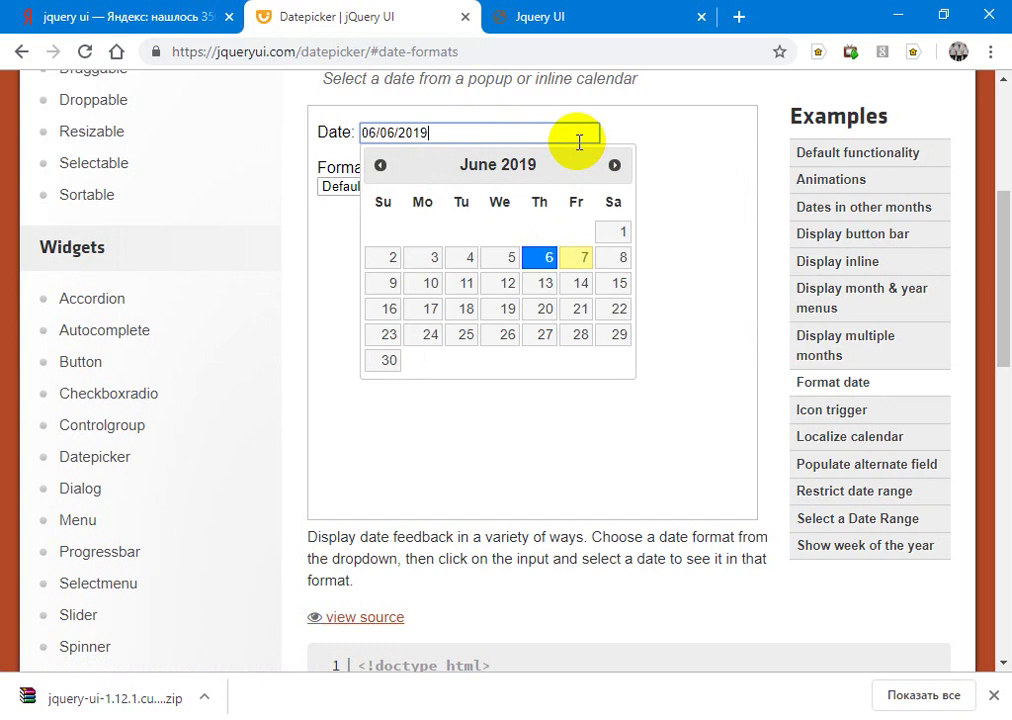
left_click(580, 309)
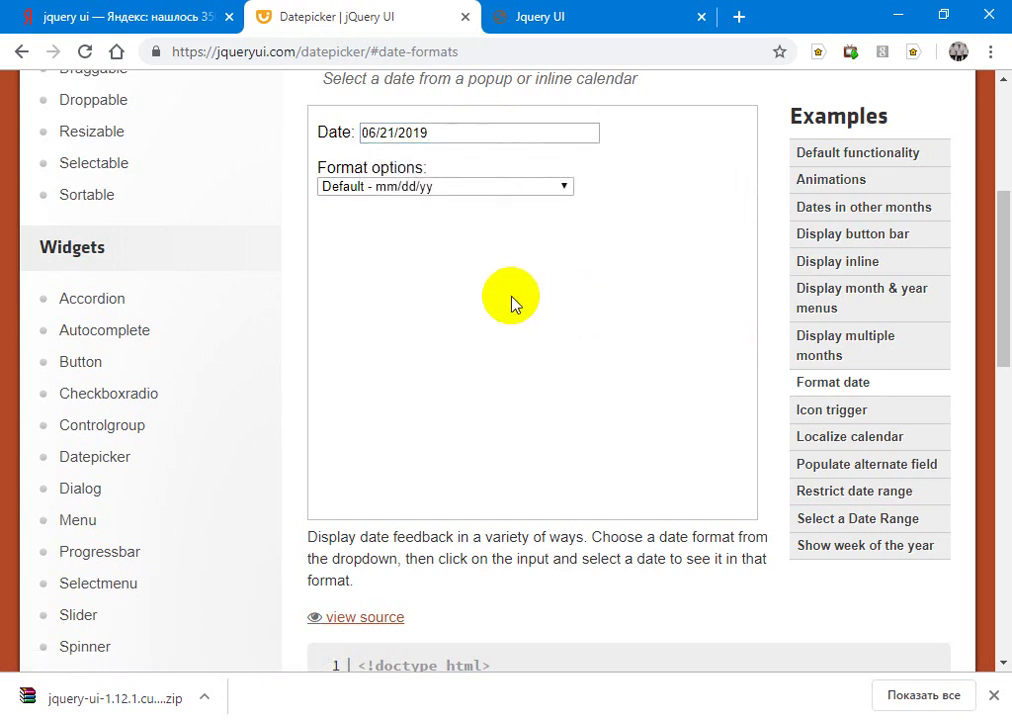
Step: Highlight the "option", "dateFormat" arguments in the example's source code, and add "option" as the first argument of the vaqt datepicker call in Sublime Text
scroll(512, 303, "down", 5)
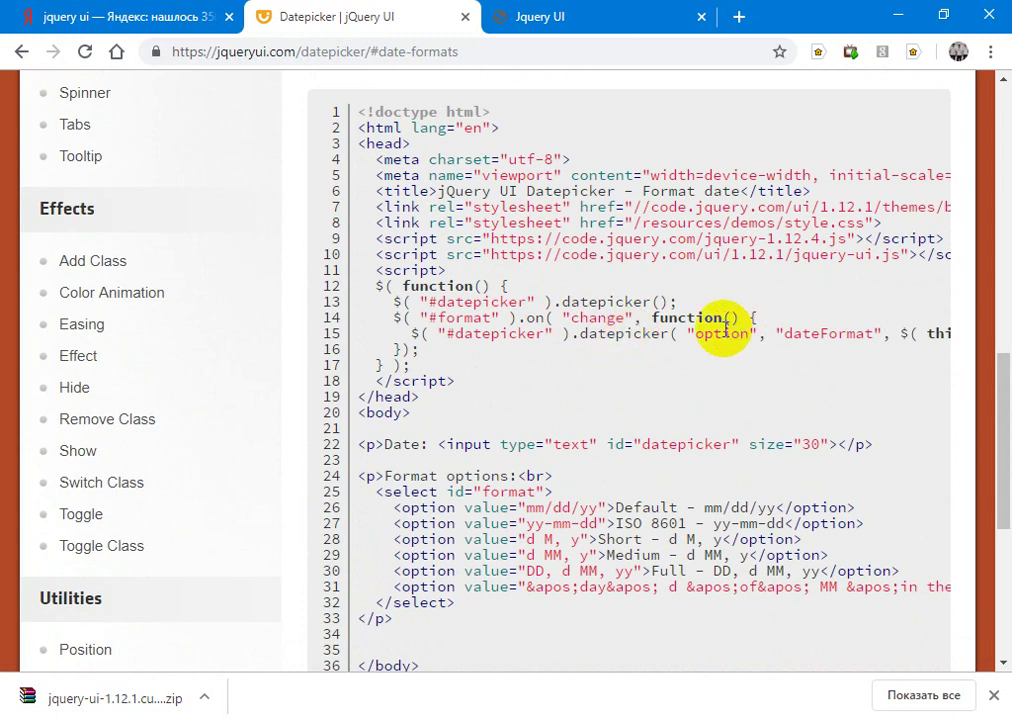
left_click_drag(688, 337, 711, 331)
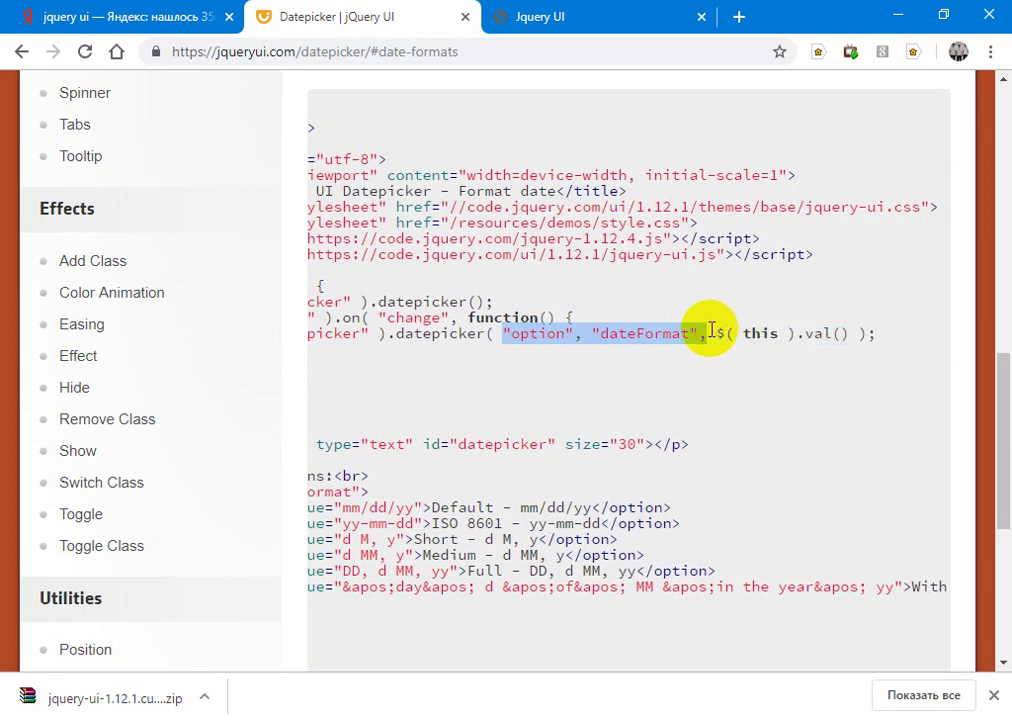
key("alt+Tab")
key("Down")
key("Up")
key("Right")
key("Right")
key("Right")
key("Right")
key("Right")
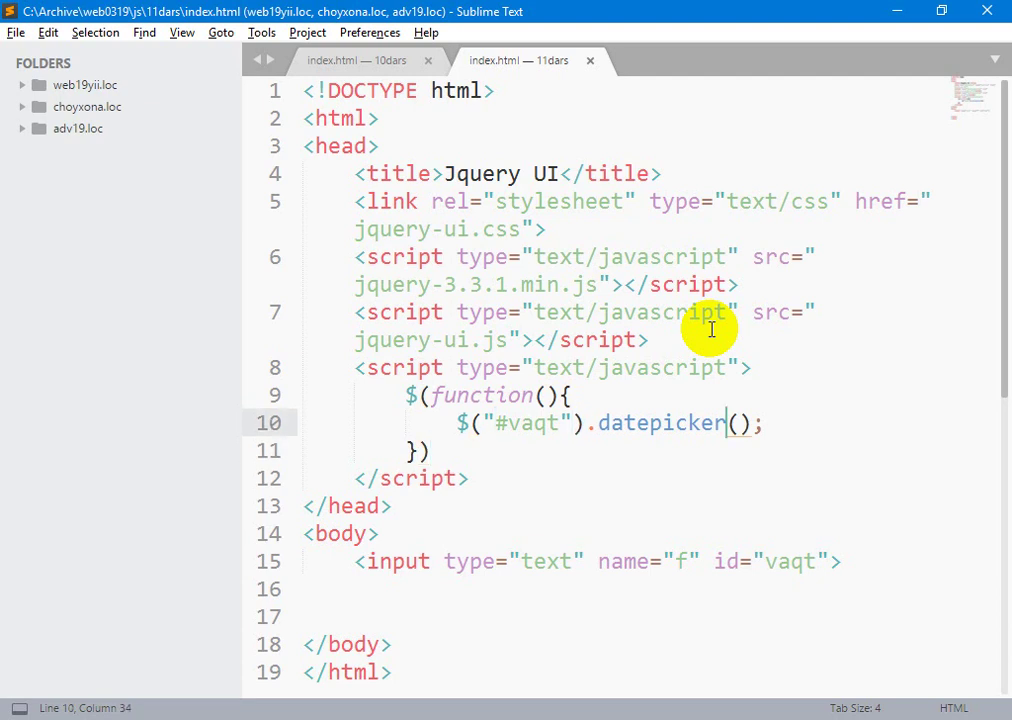
key("alt+Tab")
key("alt+Tab")
type("\"option\"")
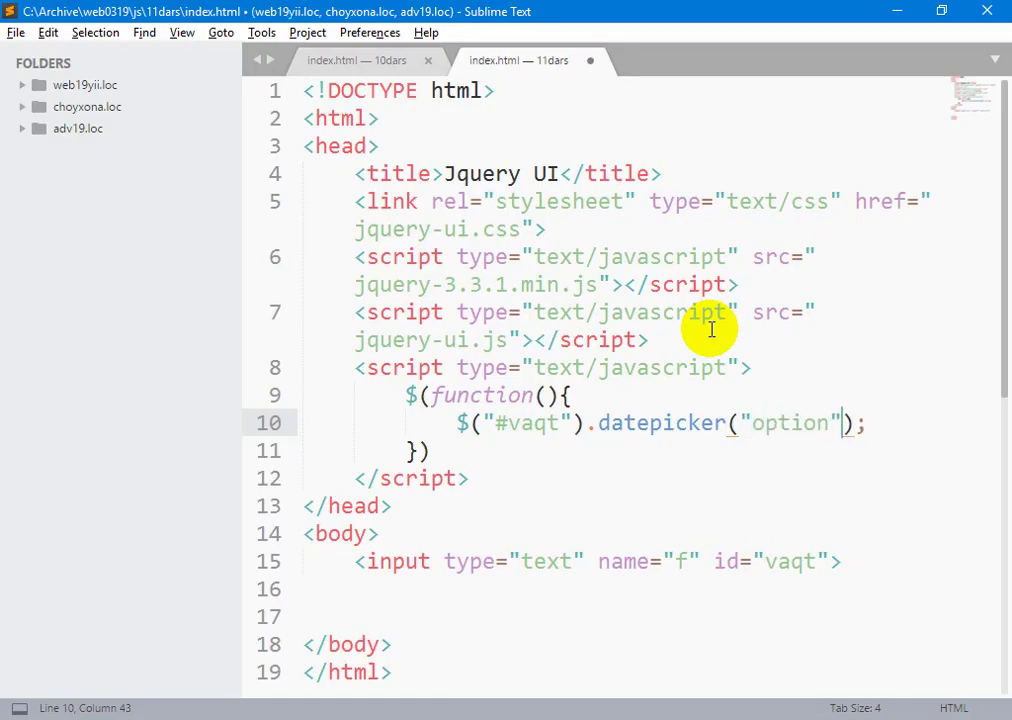
Step: Add "dateFormat" as the second argument of the vaqt datepicker call, checking its spelling in the example source
type(",\"date")
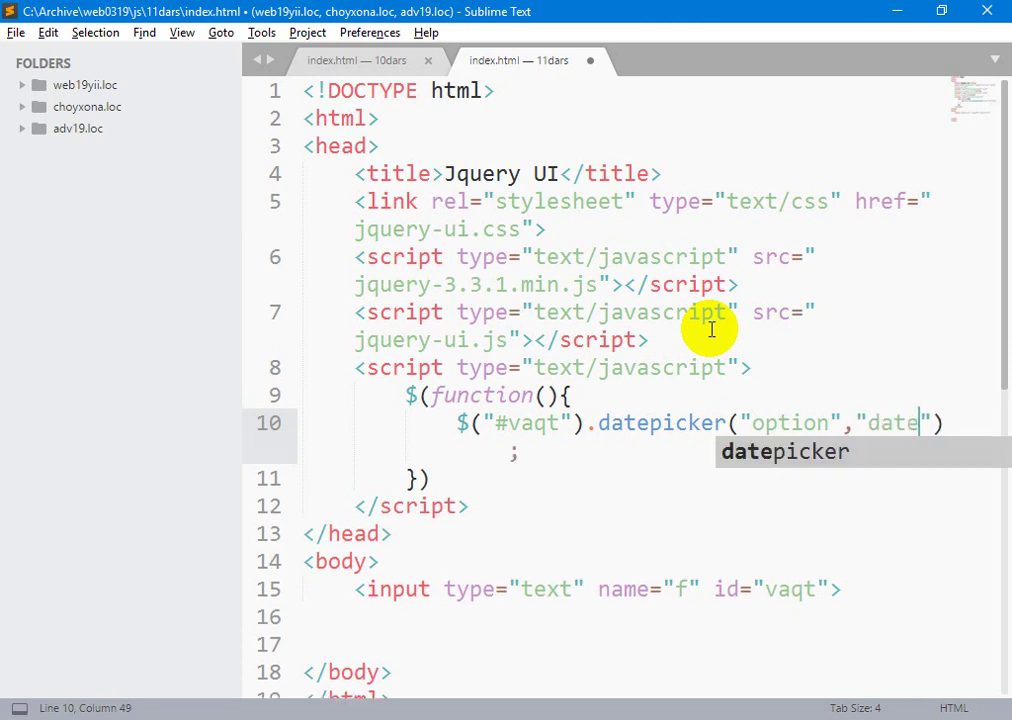
key("alt+Tab")
key("alt+Tab")
type("Format")
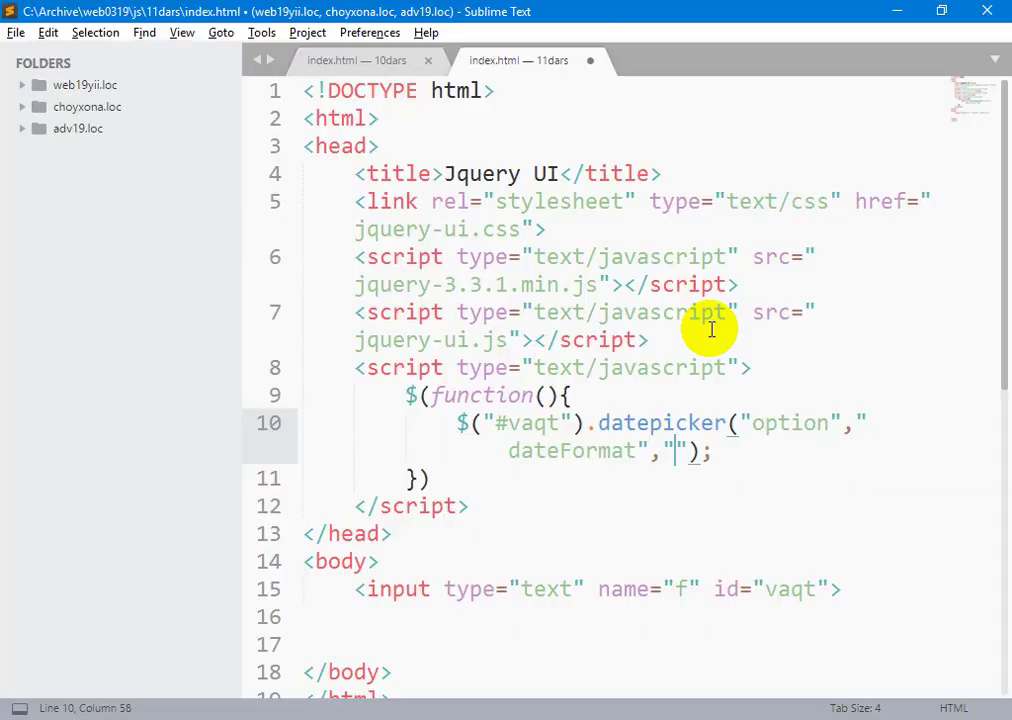
Step: Add "dd-mm-yy" as the third argument of the vaqt datepicker call and save index.html
key("alt+Tab")
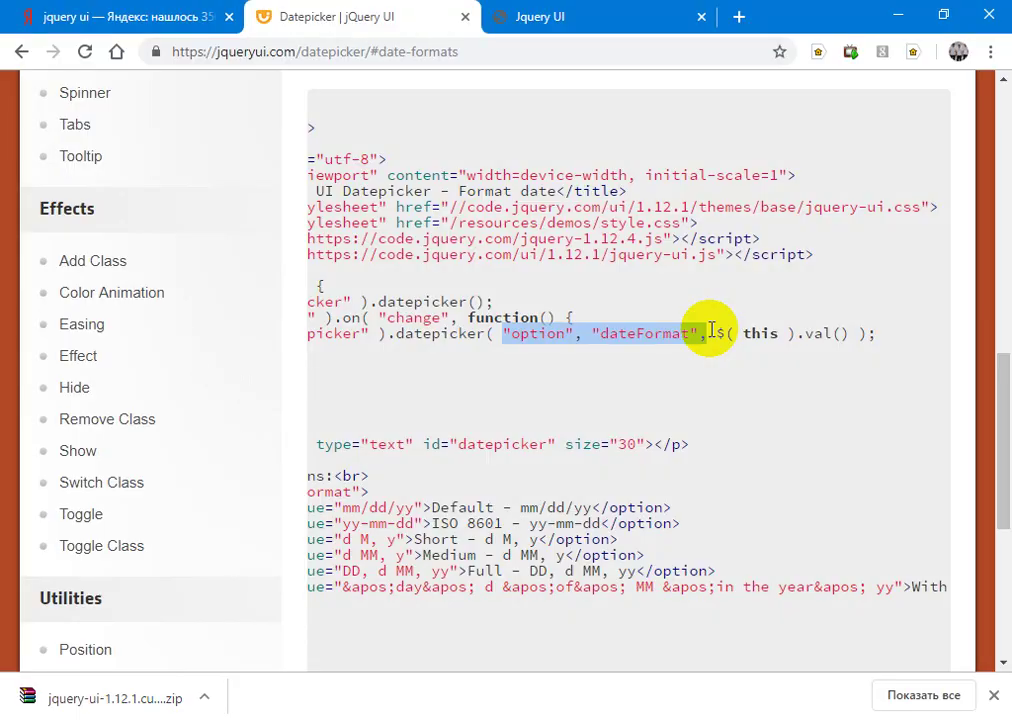
key("alt+Tab")
type("ff")
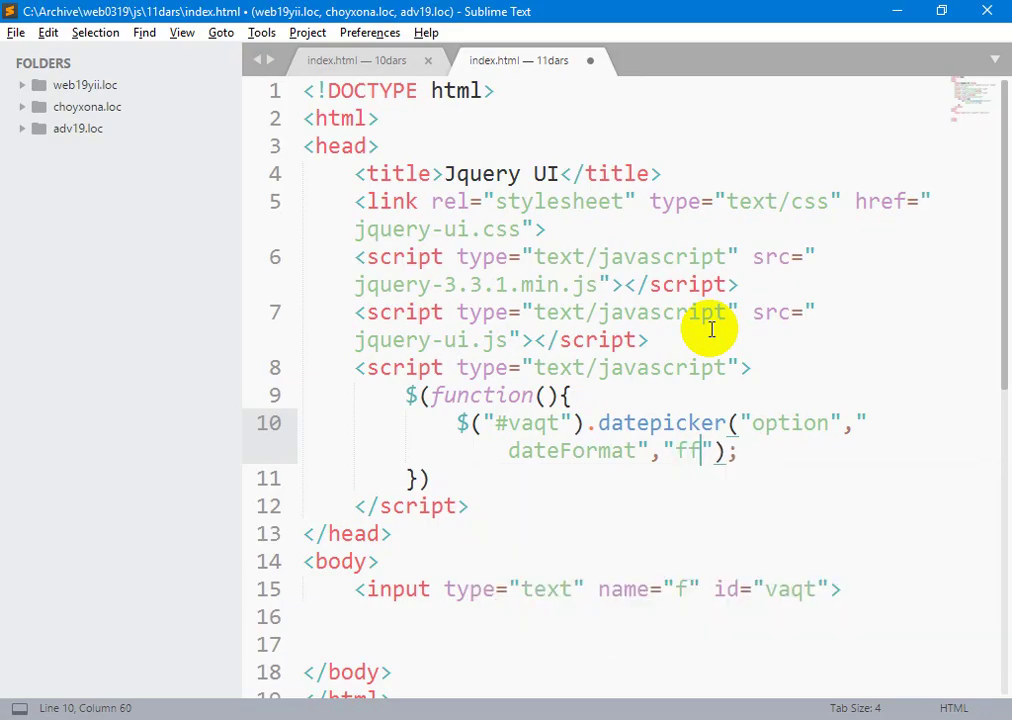
type("--")
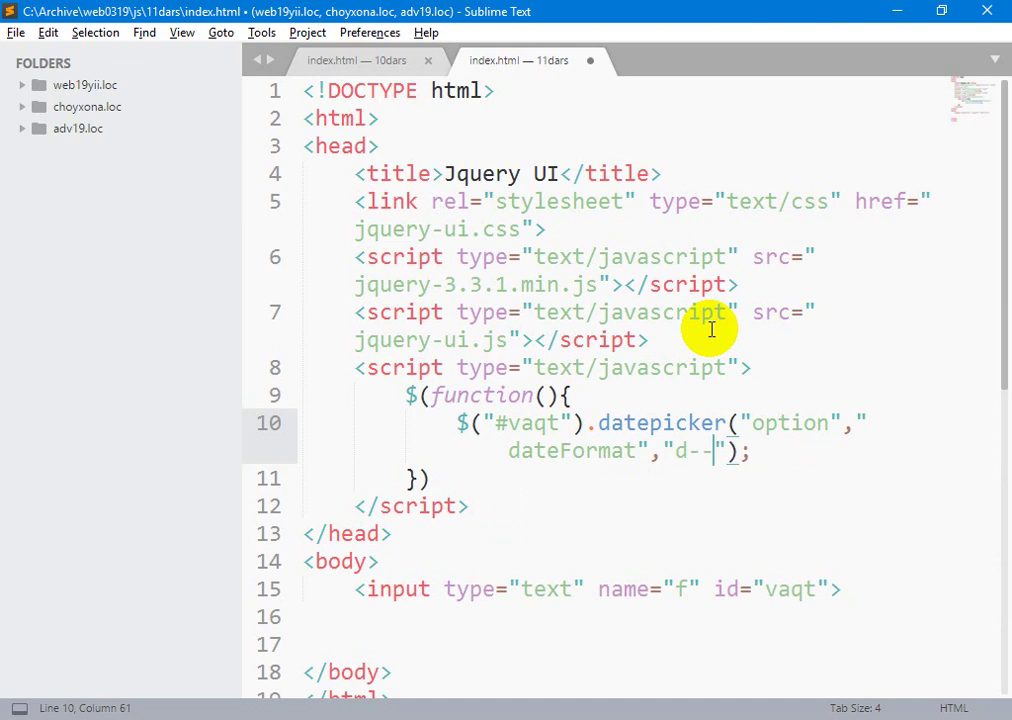
type("mm-yy")
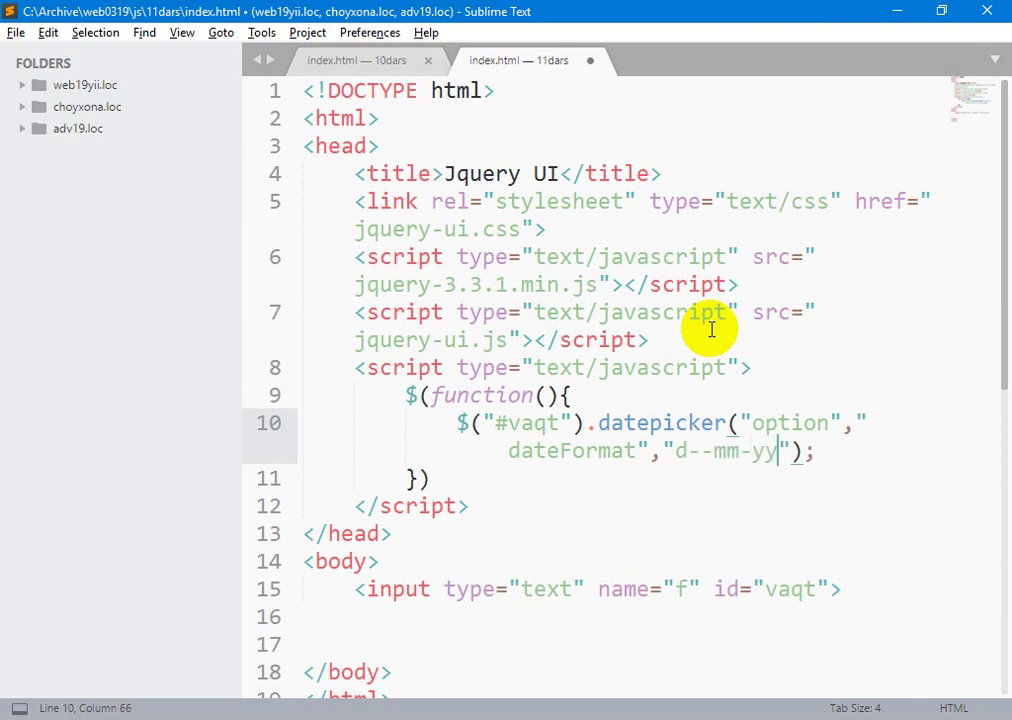
key("BackSpace")
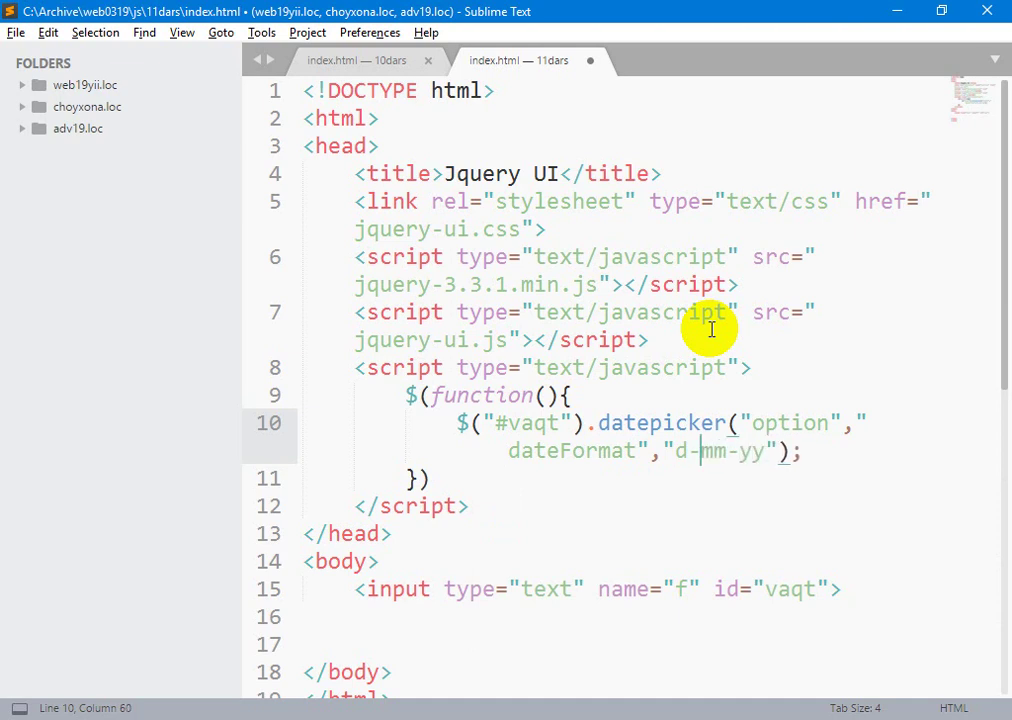
key("Left")
type("d")
key("ctrl+s")
Step: Switch to the 11dars index page in Chrome and test the date input
key("alt+Tab")
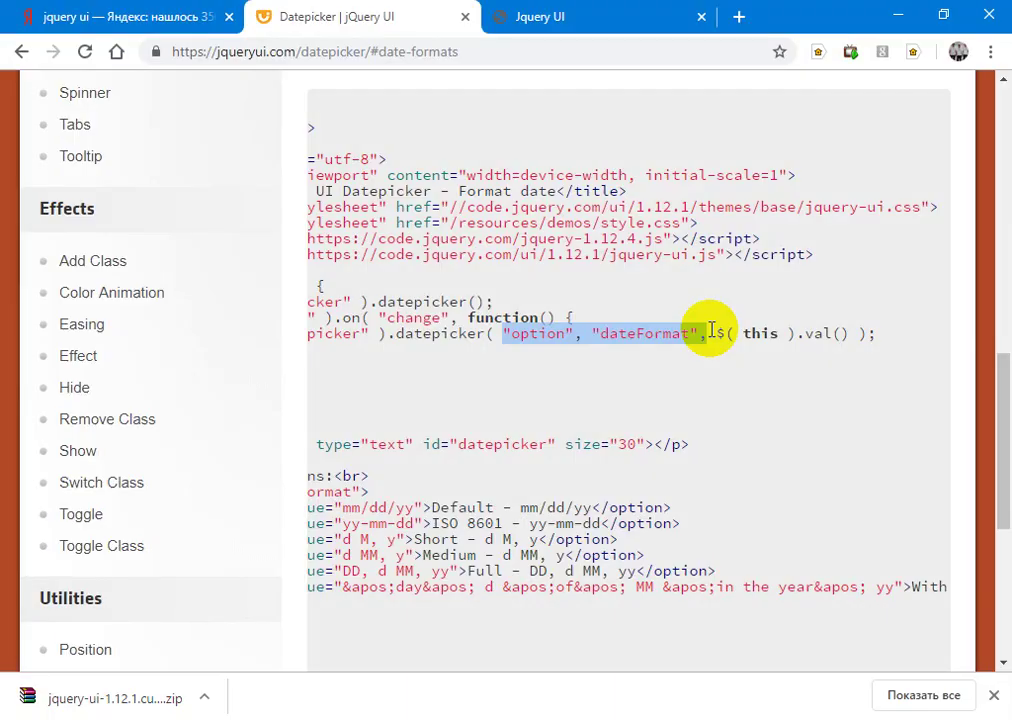
key("ctrl+Tab")
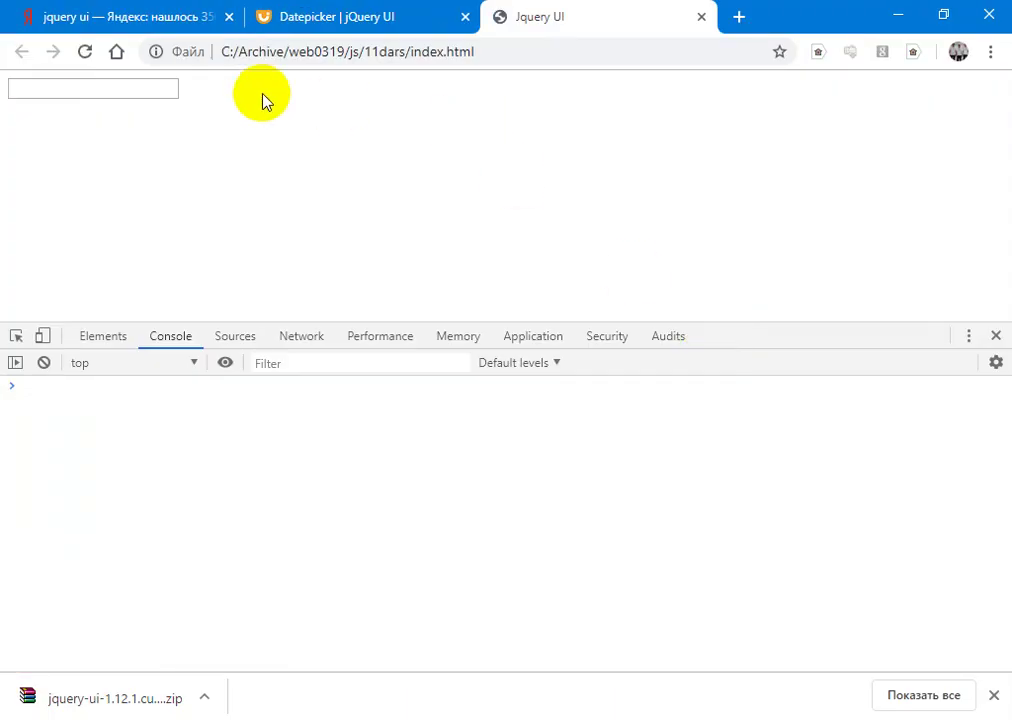
left_click(129, 92)
left_click(138, 90)
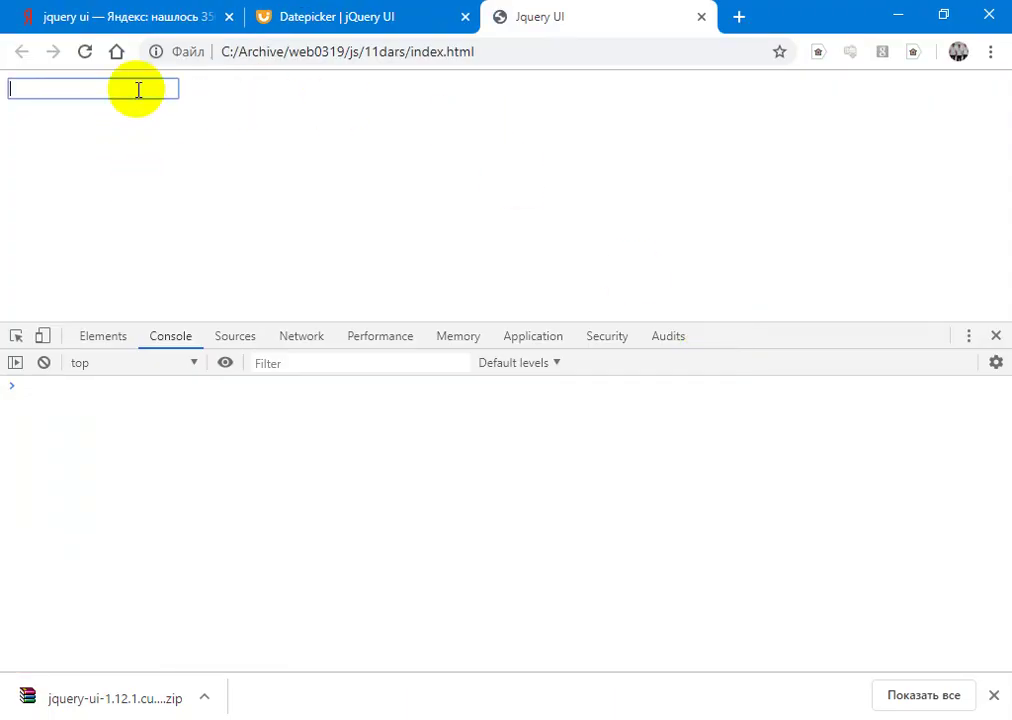
left_click(143, 90)
Step: Save index.html again in Sublime Text and retest the date input in Chrome
key("alt+Tab")
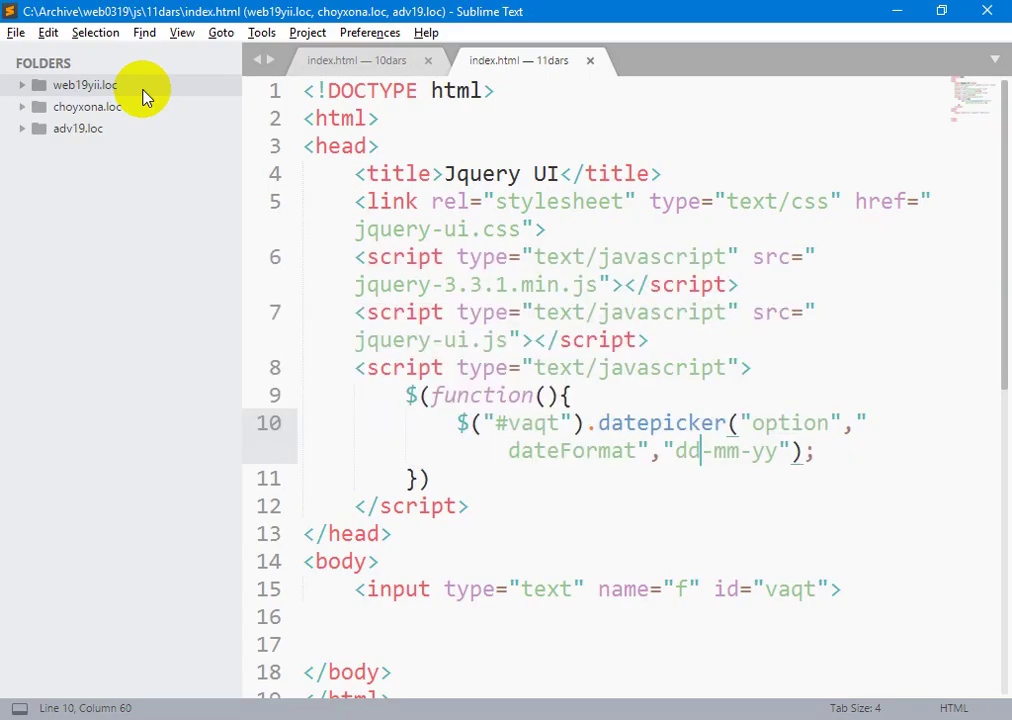
key("ctrl+s")
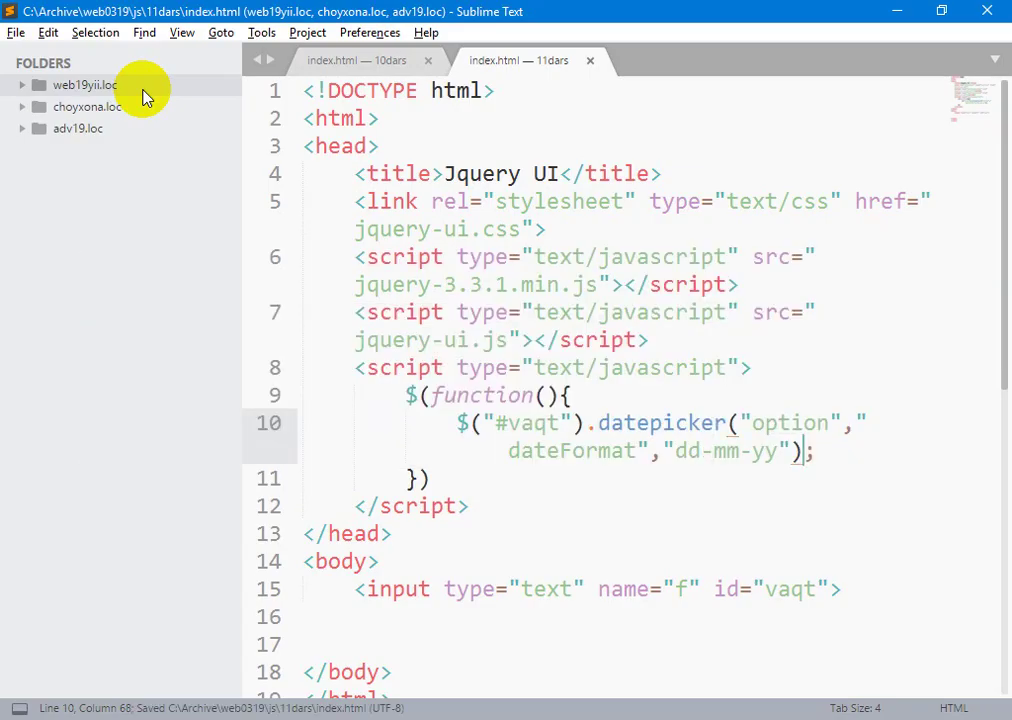
key("alt+Tab")
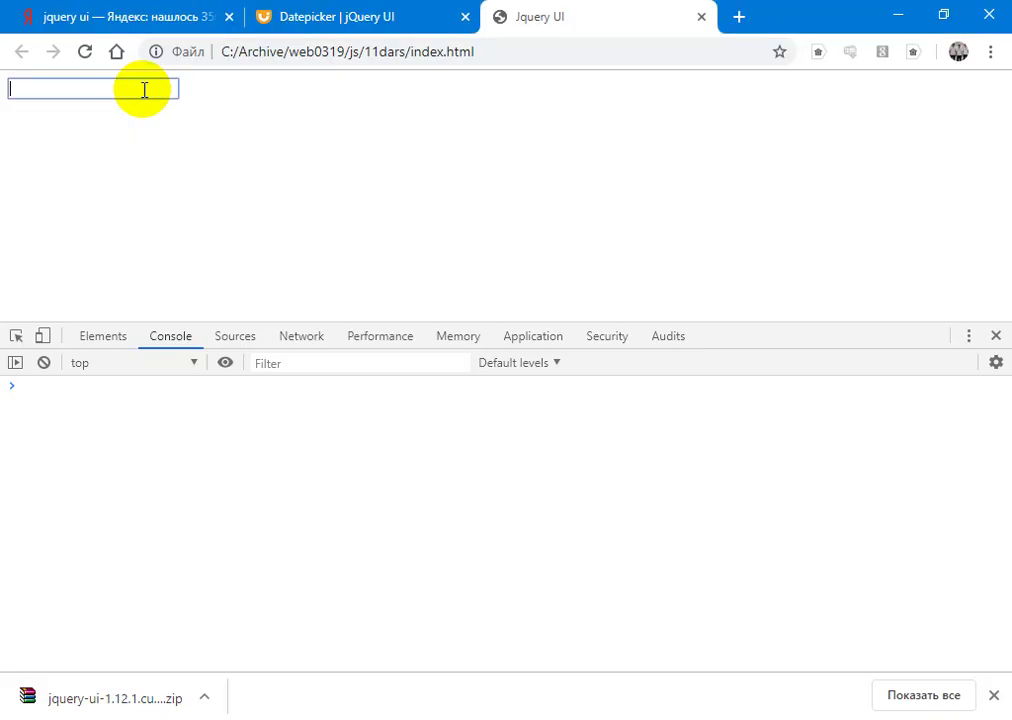
left_click(72, 88)
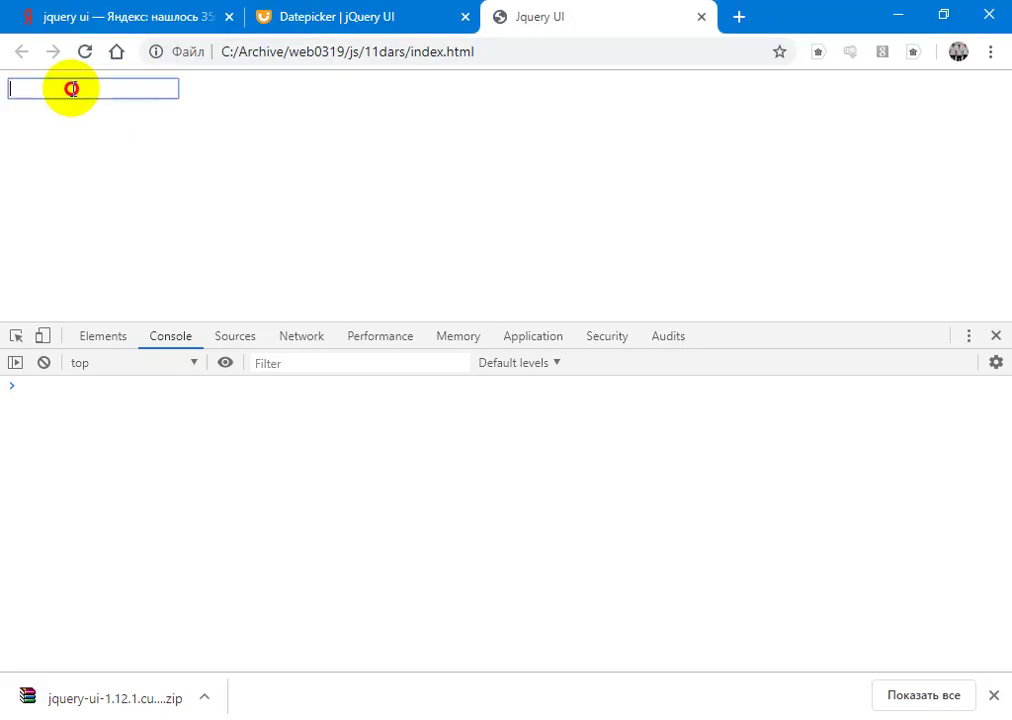
Step: Review the Format date example's source code, and reload the 11dars index page to test its date input again
left_click(393, 10)
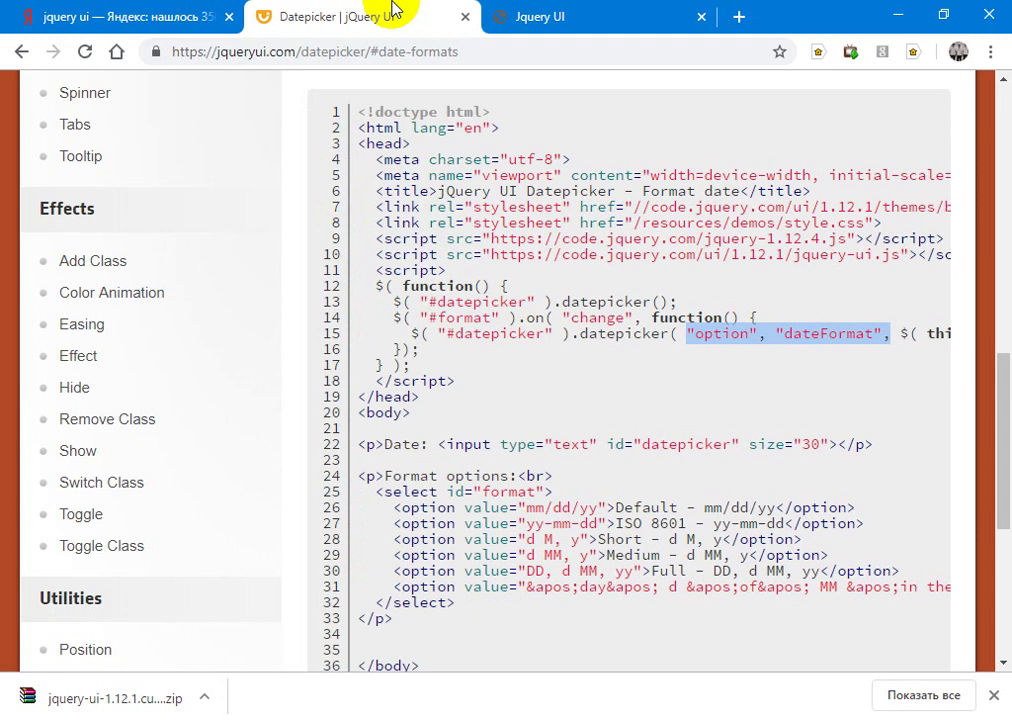
key("ctrl+Tab")
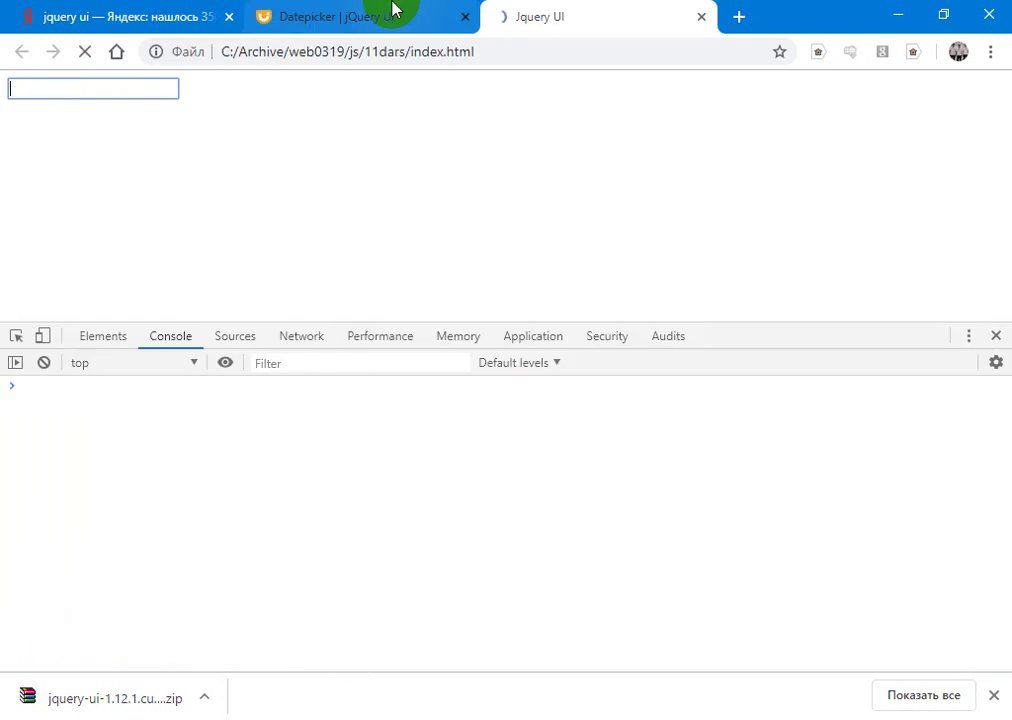
left_click(142, 85)
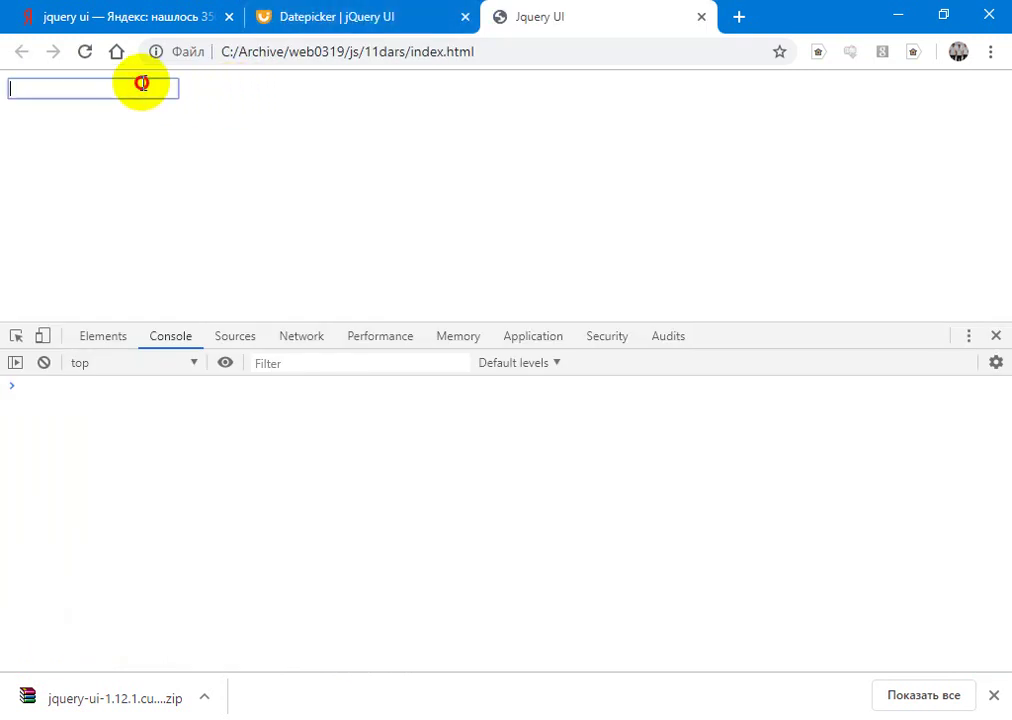
left_click(88, 64)
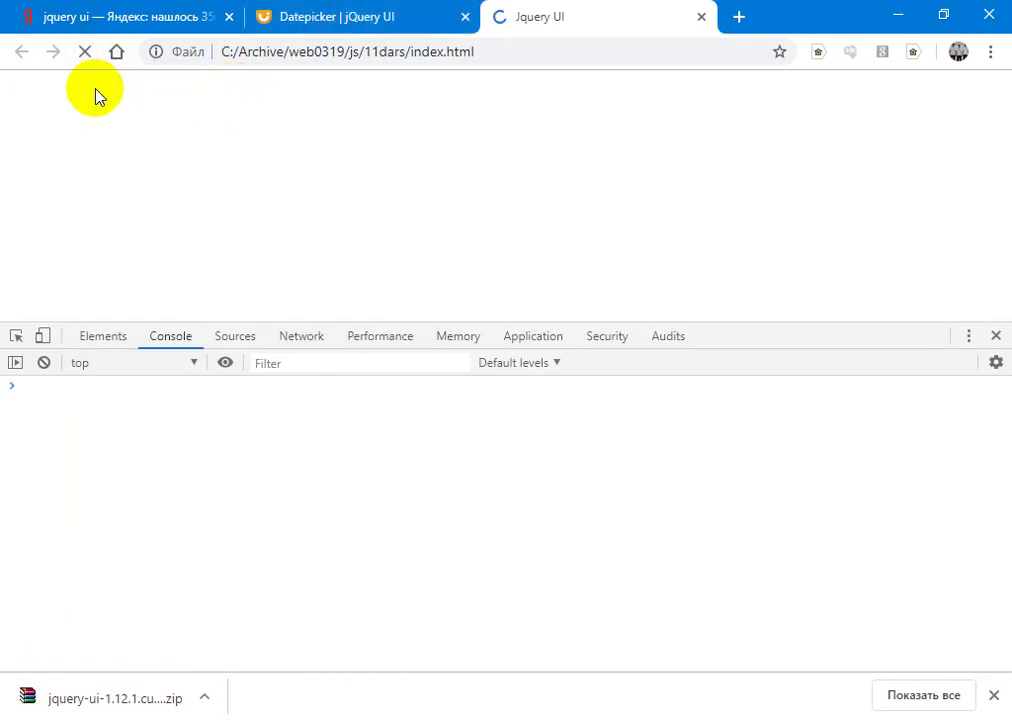
left_click(95, 88)
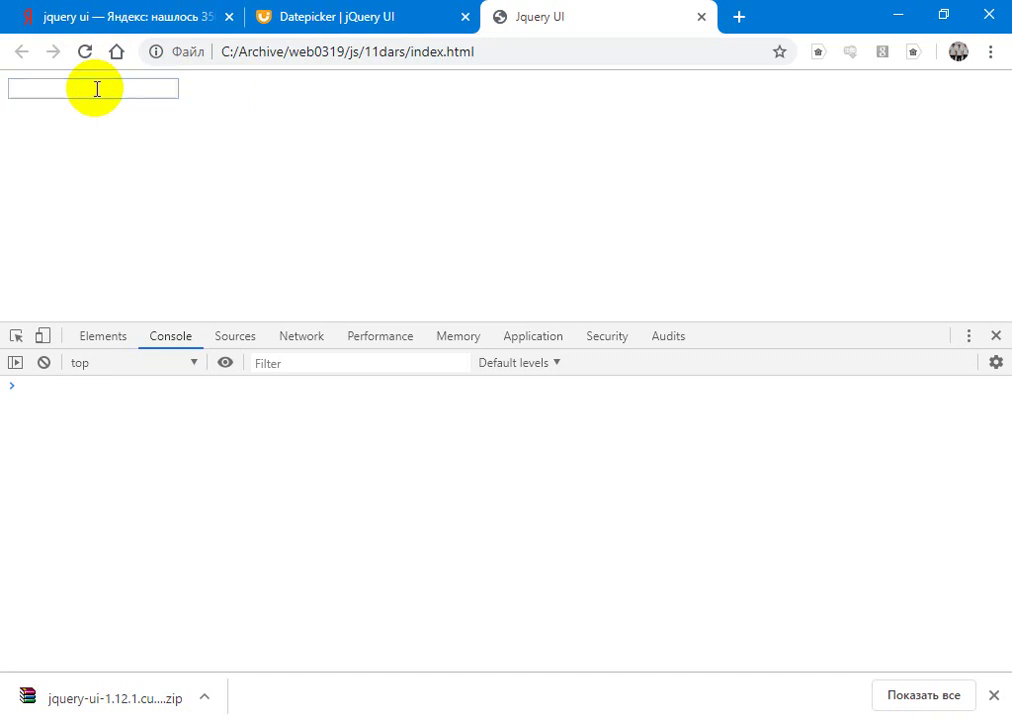
Step: Switch to Sublime Text and insert a #vaqt click handler with an empty function on a new line above the datepicker call
key("alt+Tab")
key("ctrl+shift+Return")
type("$")
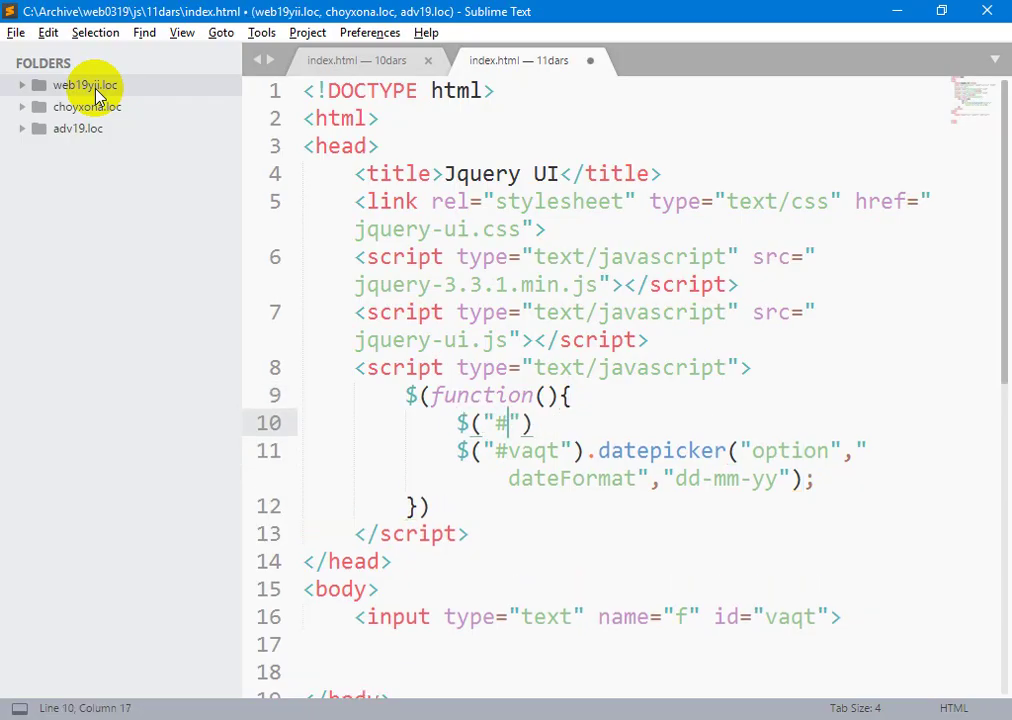
type("(\"#vaqt\"")
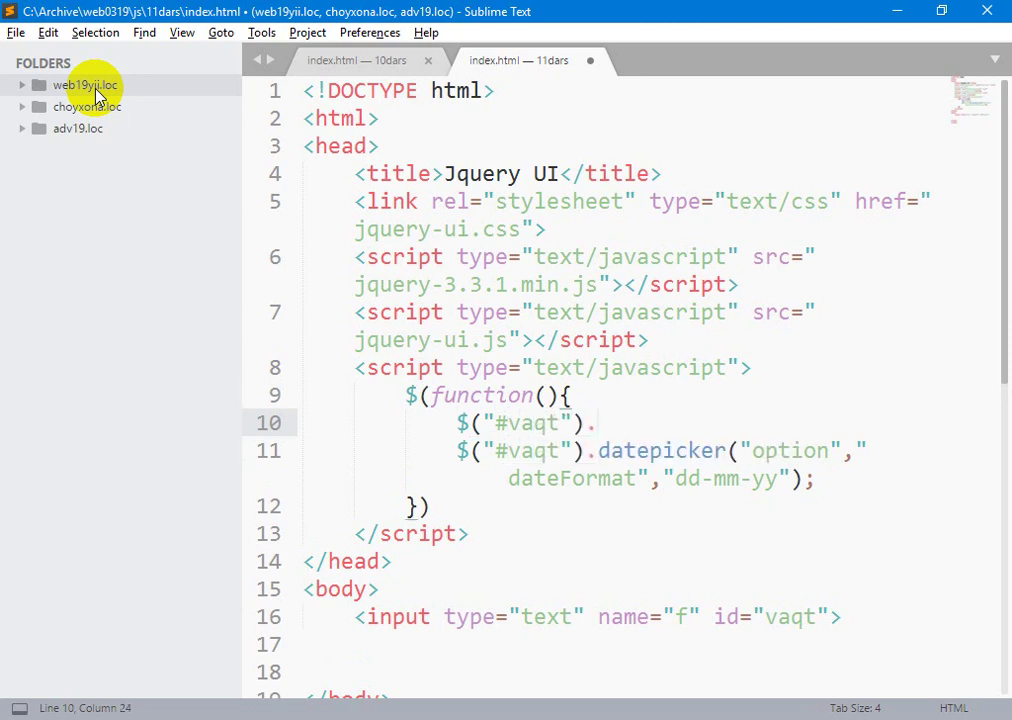
type(").click(")
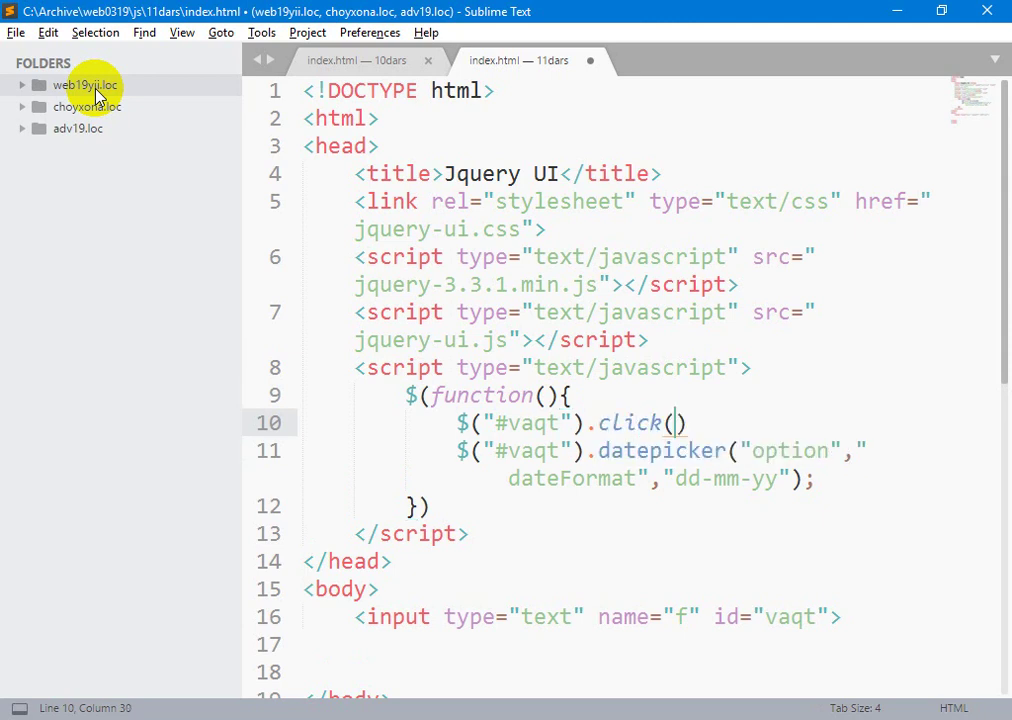
type("function()")
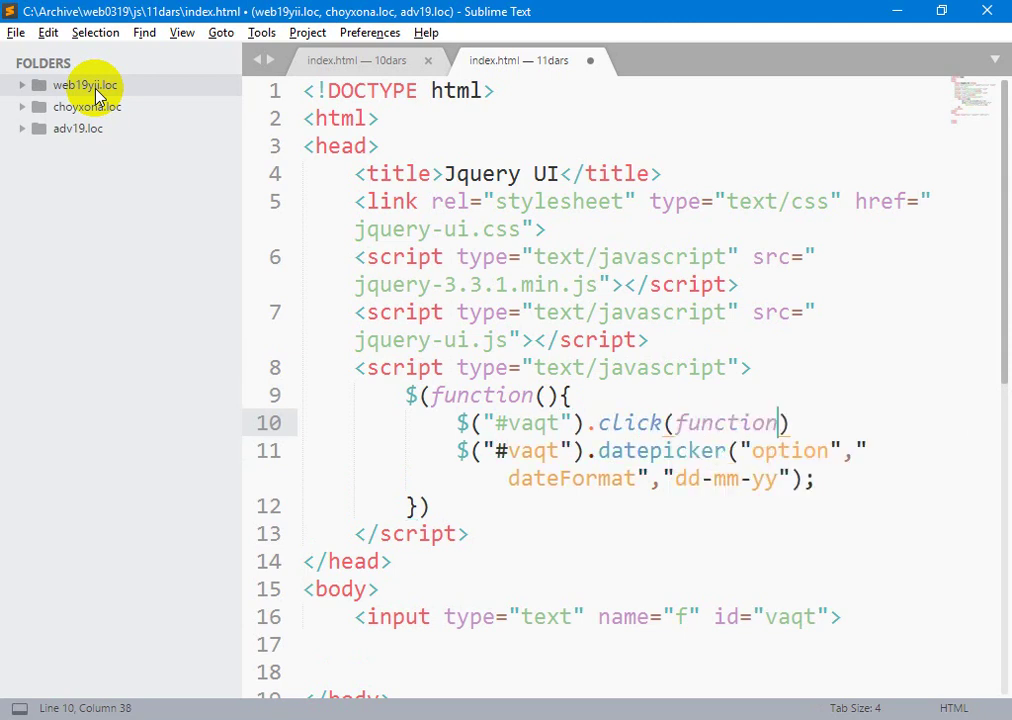
type("{")
Step: Move the handler's closing brackets below the datepicker call so it wraps the call, and save index.html
key("shift+Right")
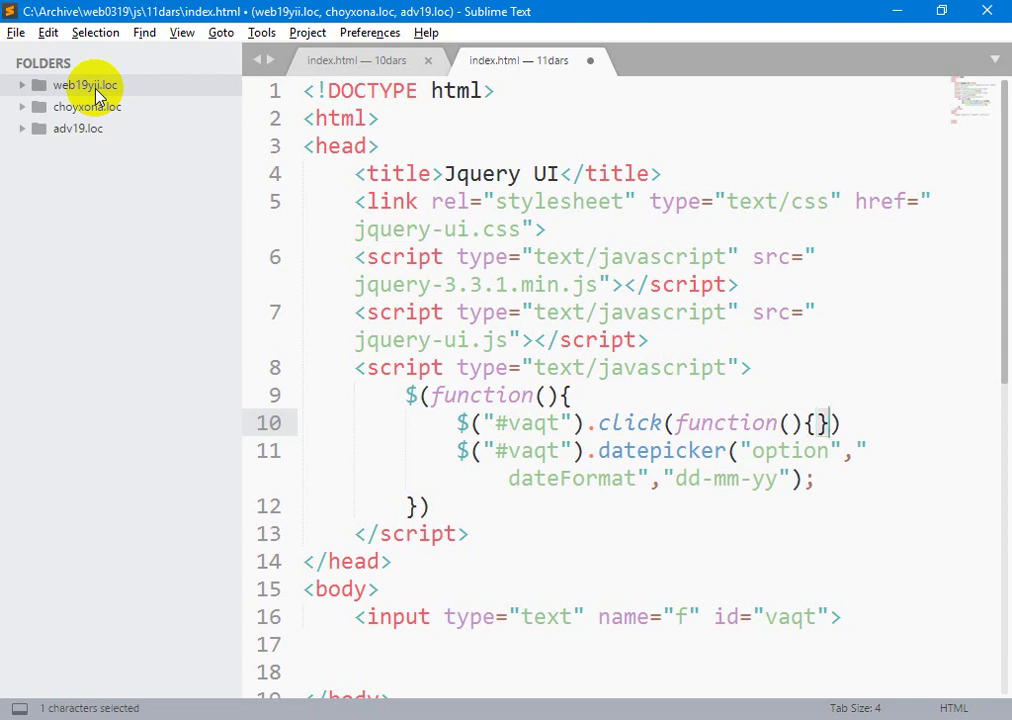
key("shift+Right")
key("ctrl+x")
key("Down")
key("Down")
key("Return")
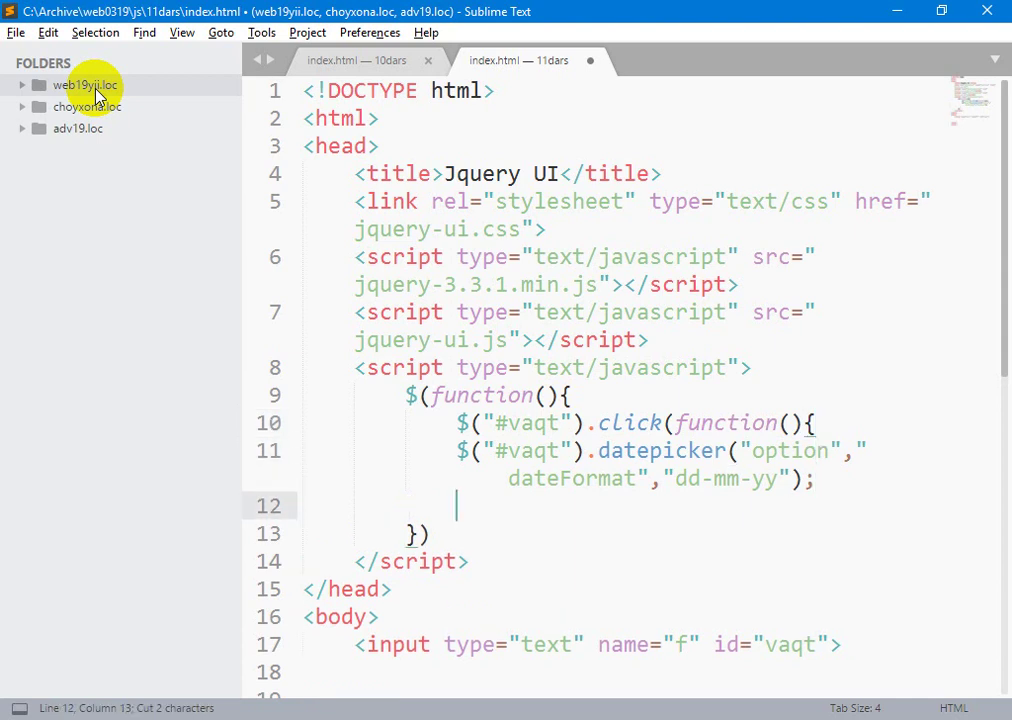
key("ctrl+s")
Step: Test the date input in Chrome and examine the datepicker calls in the Format date example's source code
key("alt+Tab")
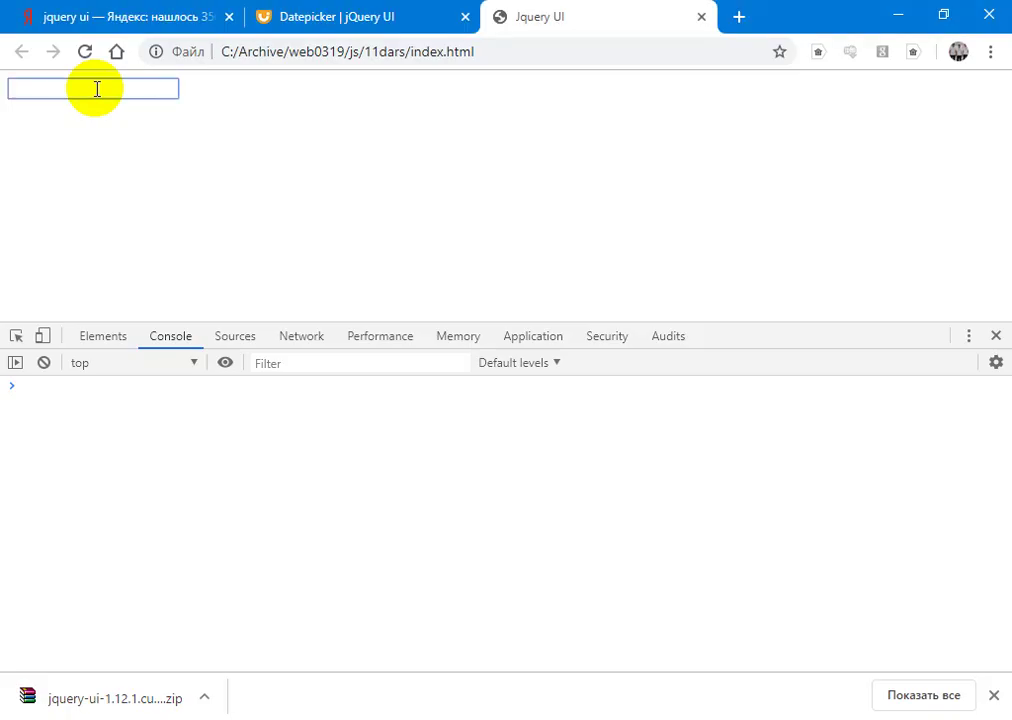
left_click(97, 89)
left_click(353, 10)
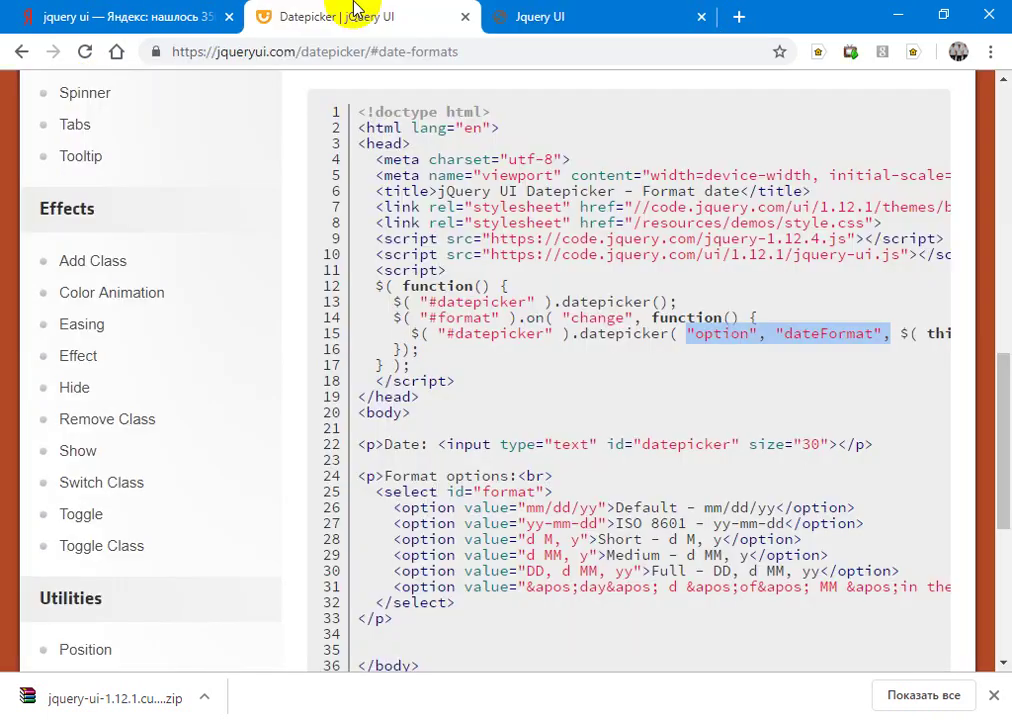
key("Right")
key("Right")
key("Right")
key("Right")
key("Right")
key("Right")
key("Right")
key("Right")
key("Right")
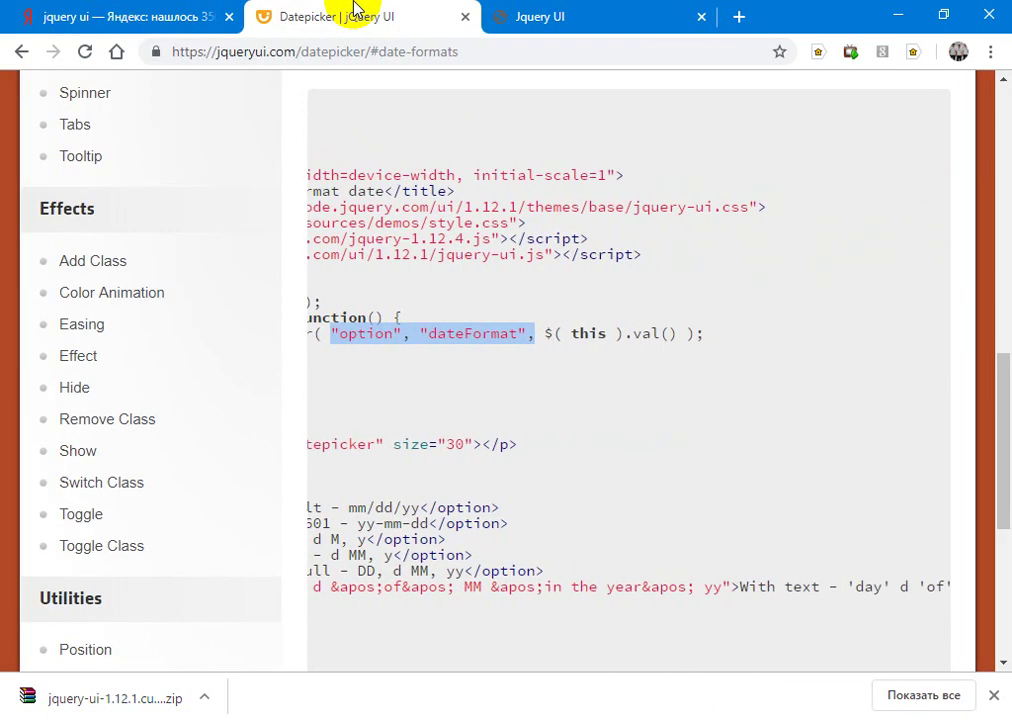
key("Left")
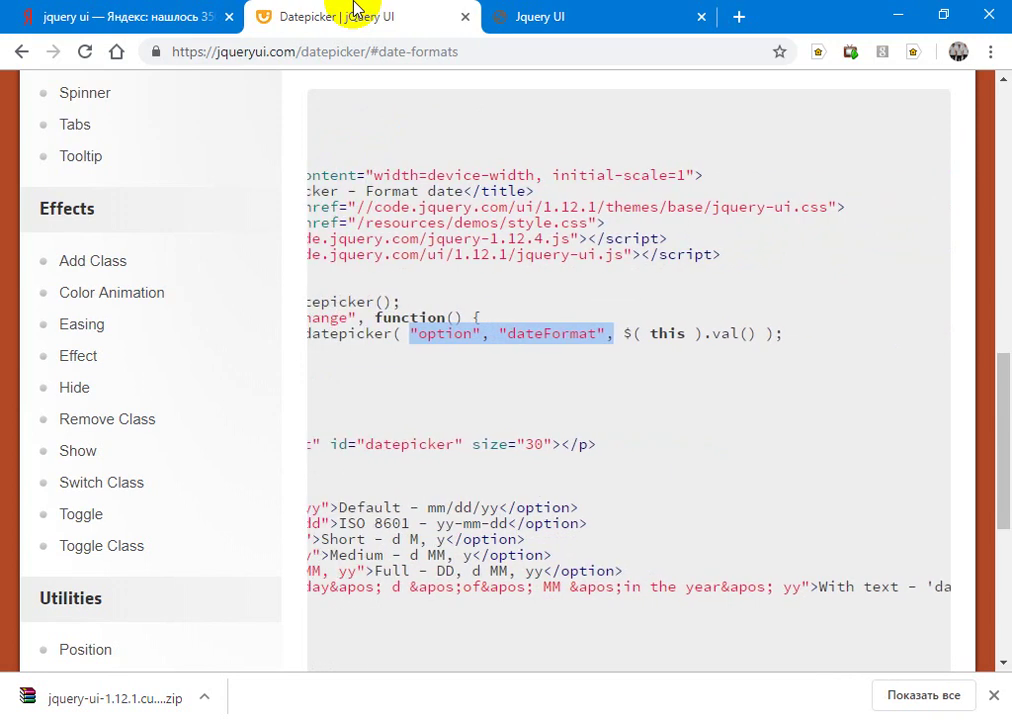
key("Left")
key("Left")
key("Left")
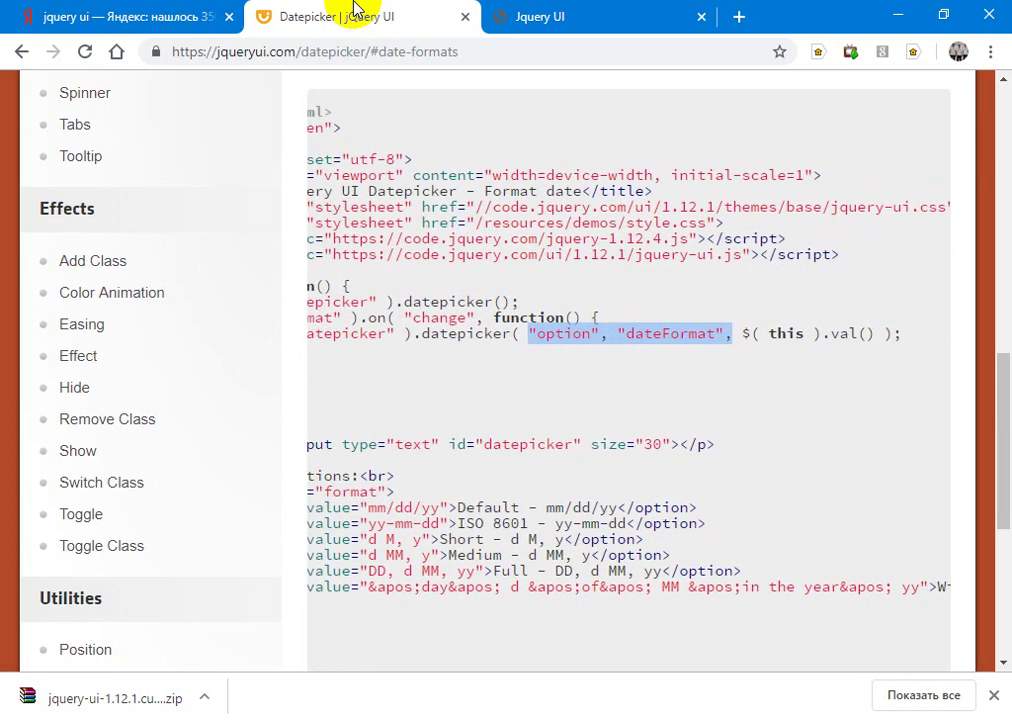
key("Left")
key("Left")
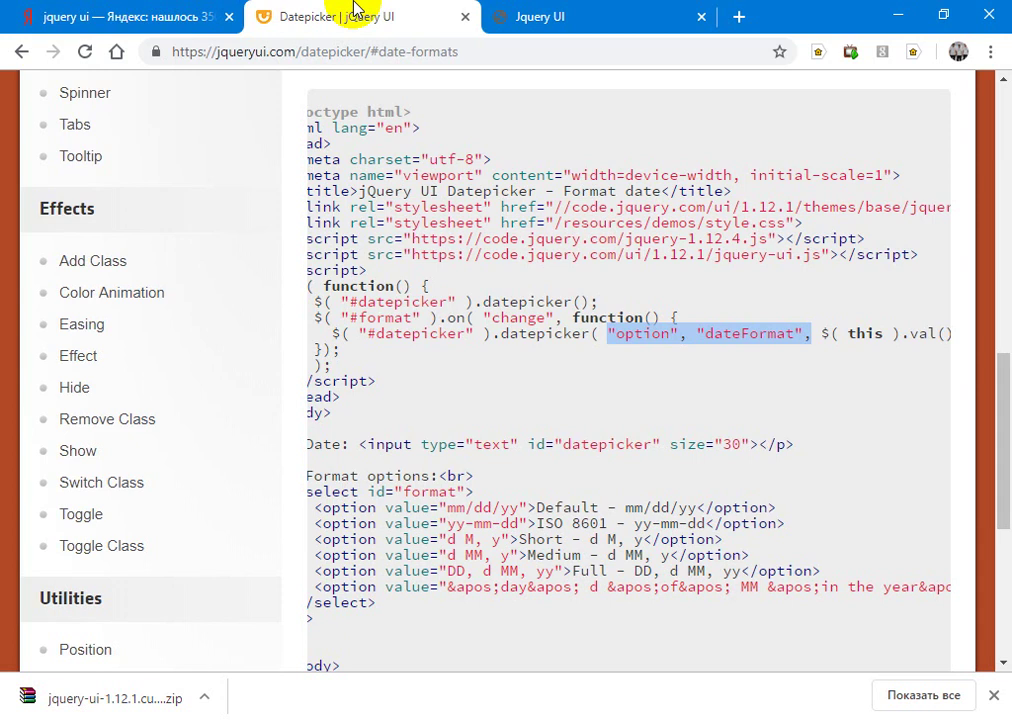
key("ctrl+Tab")
Step: In Sublime Text, set the vaqt datepicker's date format to dd/mm/yy and save index.html
key("alt+Tab")
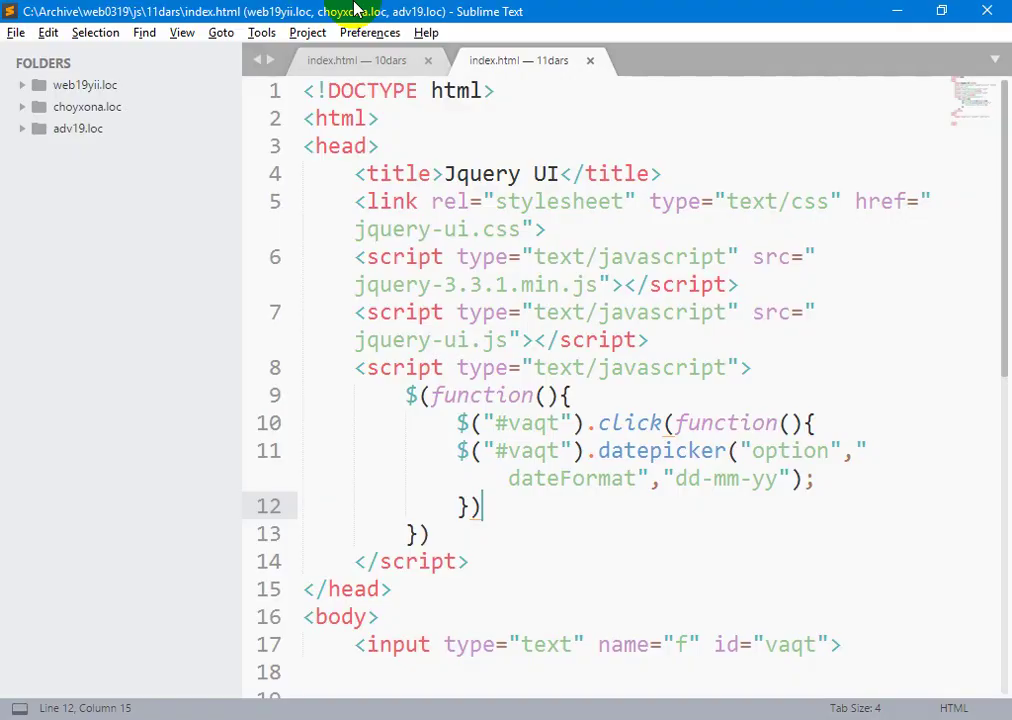
key("Down")
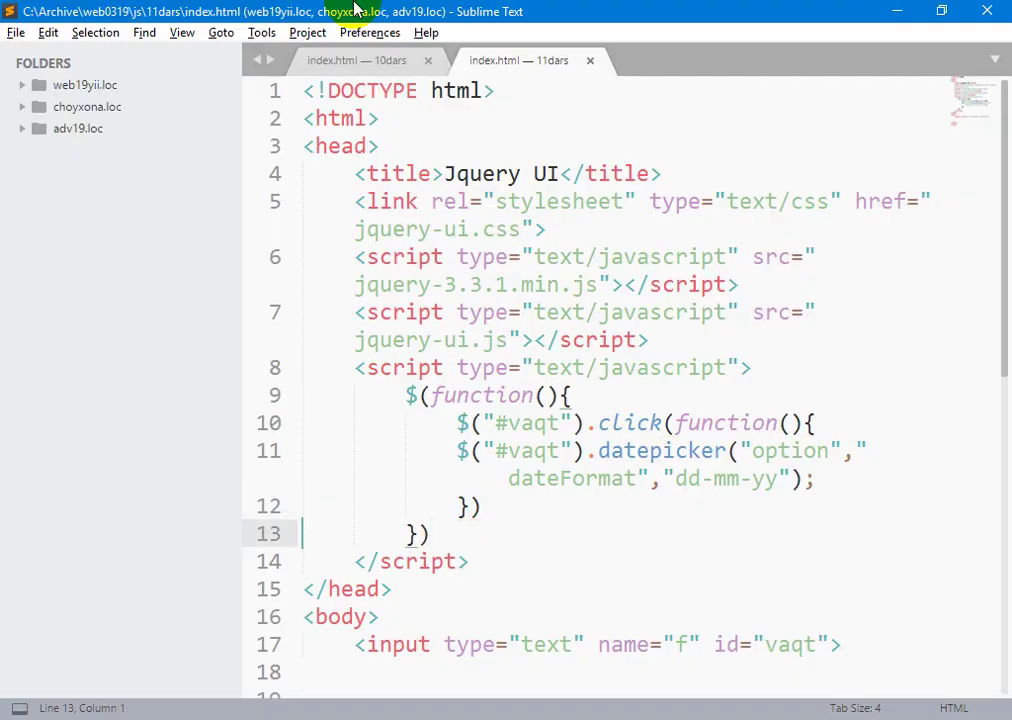
key("Up")
key("Up")
key("Right")
key("Right")
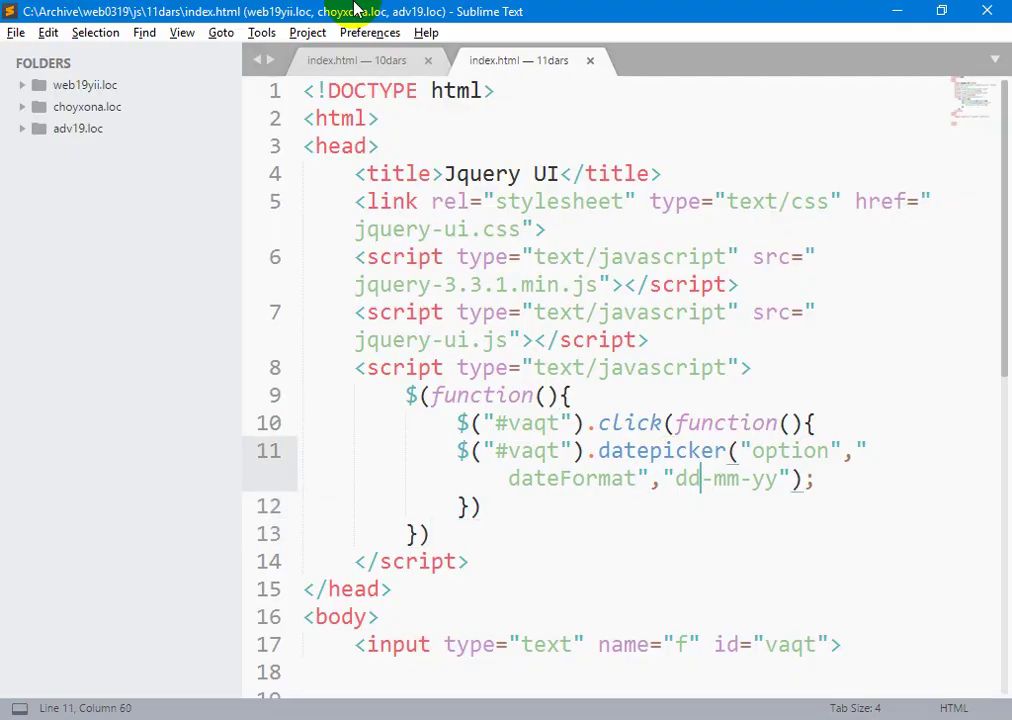
key("shift+Right")
type("/")
key("Right")
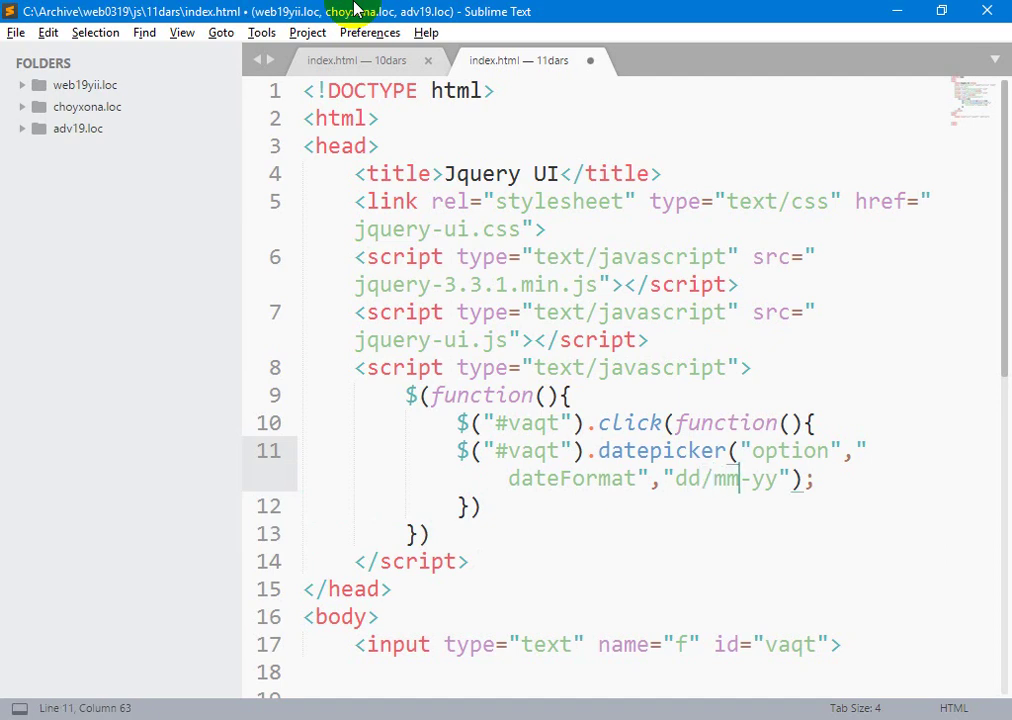
key("Right")
key("shift+Right")
type("/")
key("ctrl+s")
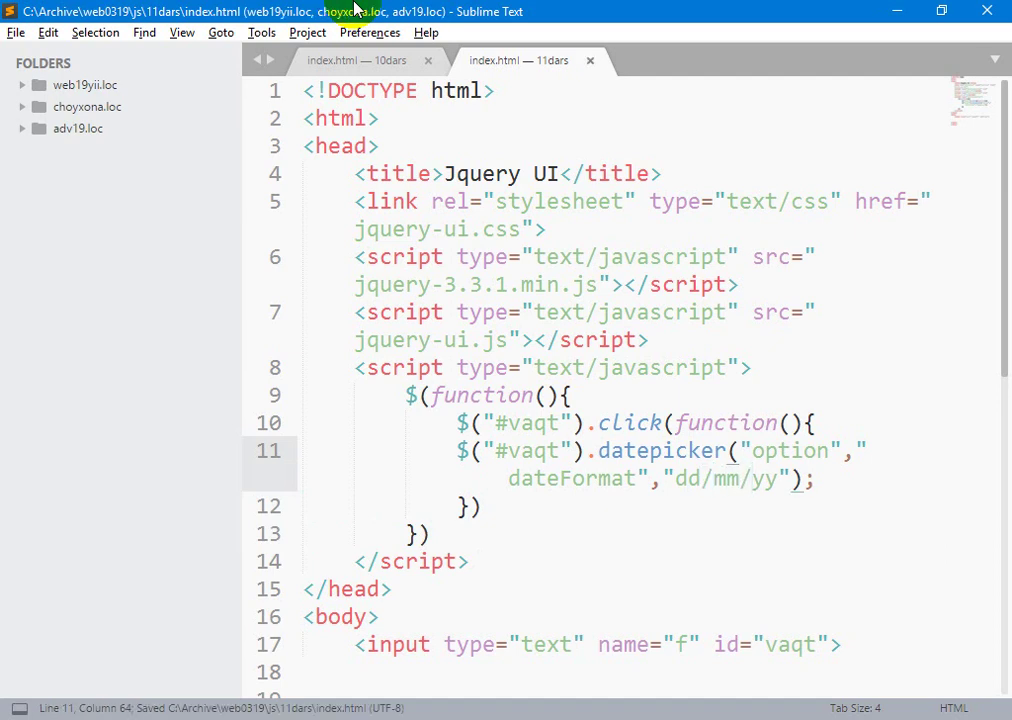
Step: Reload the 11dars index page in Chrome and test the date input
key("alt+Tab")
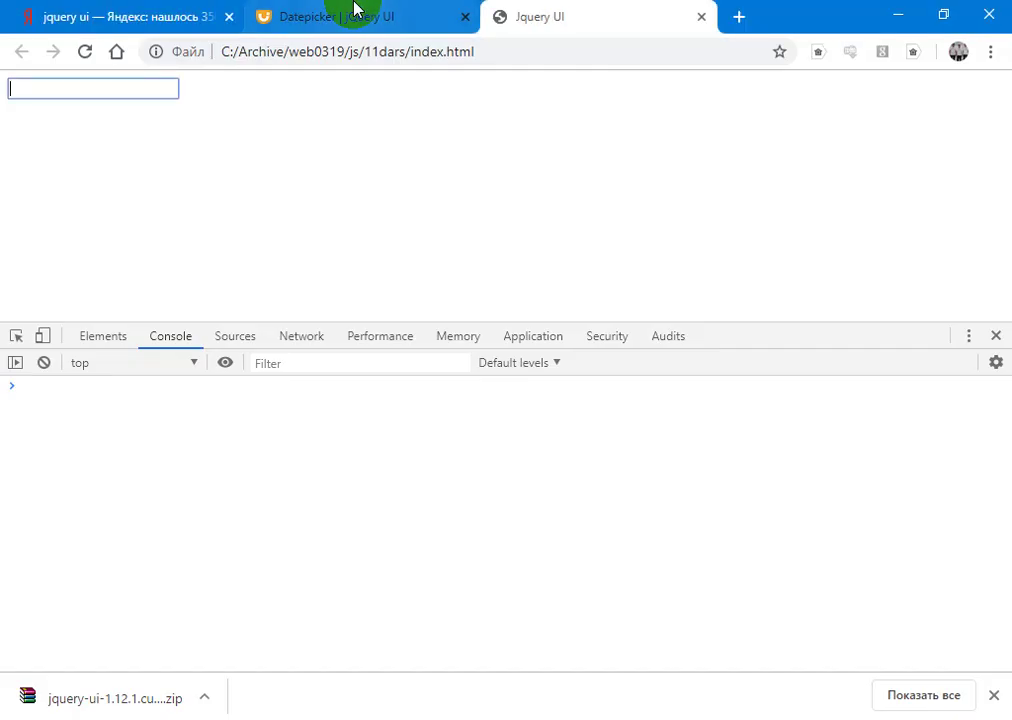
key("F5")
left_click(100, 87)
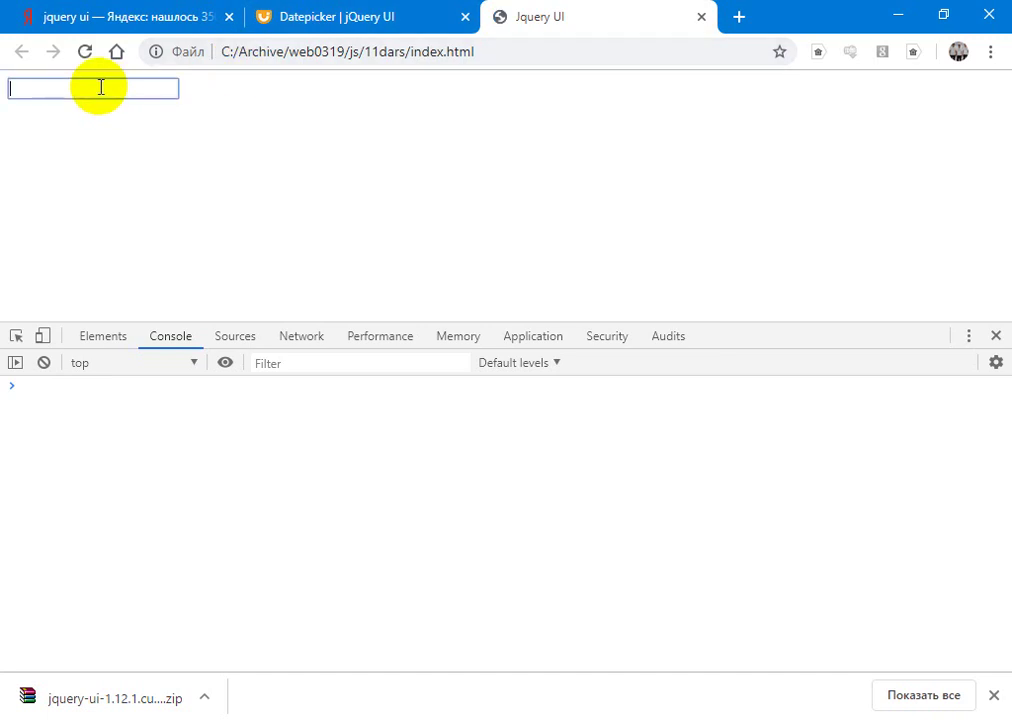
Step: In Sublime Text, comment out the opening and closing lines of the #vaqt click handler and save index.html
key("alt+Tab")
key("Up")
key("ctrl+slash")
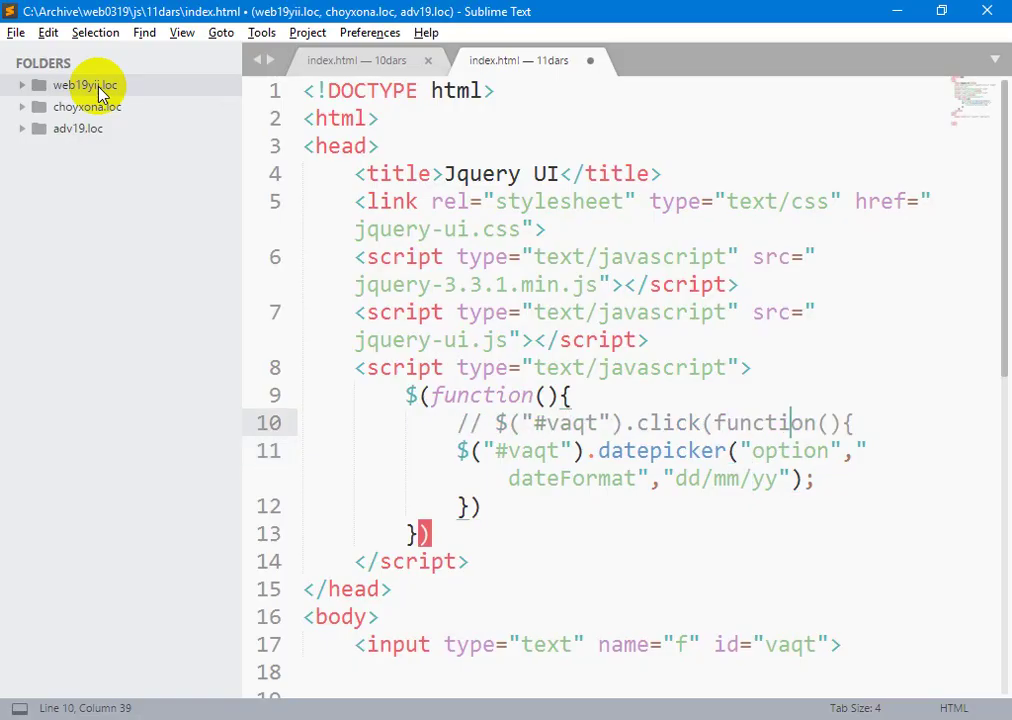
key("Down")
key("Down")
key("Down")
key("Up")
key("ctrl+slash")
key("ctrl+s")
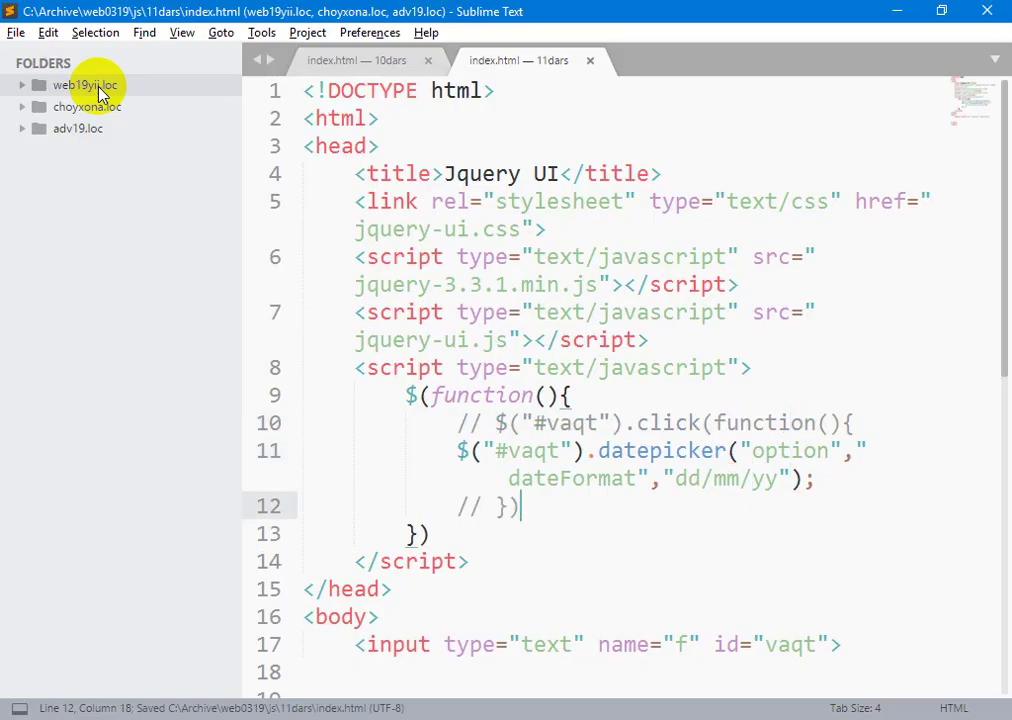
Step: Cut all three arguments out of the vaqt datepicker call and save index.html
key("Up")
key("Right")
key("Right")
key("Right")
key("Right")
key("Right")
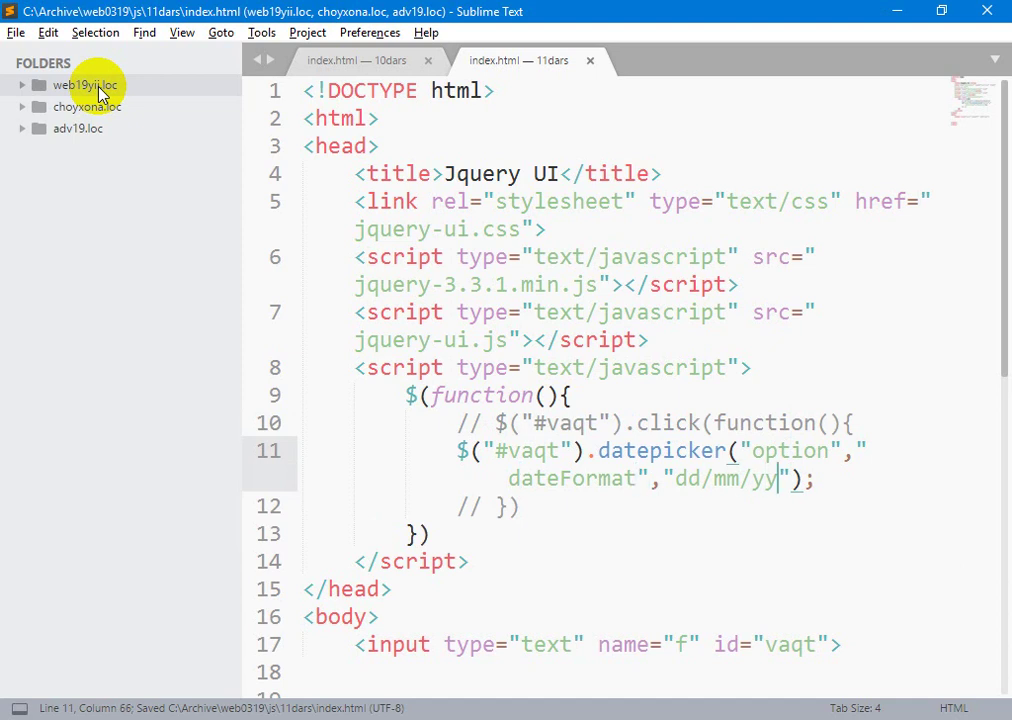
key("Right")
key("shift+Left")
key("shift+Left")
key("shift+Left")
key("shift+Left")
key("shift+Left")
key("shift+Left")
key("shift+Left")
key("shift+Left")
key("shift+Left")
key("shift+Left")
key("shift+Left")
key("shift+Left")
key("shift+Left")
key("shift+Left")
key("shift+Left")
key("shift+Left")
key("shift+Left")
key("shift+Left")
key("shift+Left")
key("shift+Left")
key("ctrl+x")
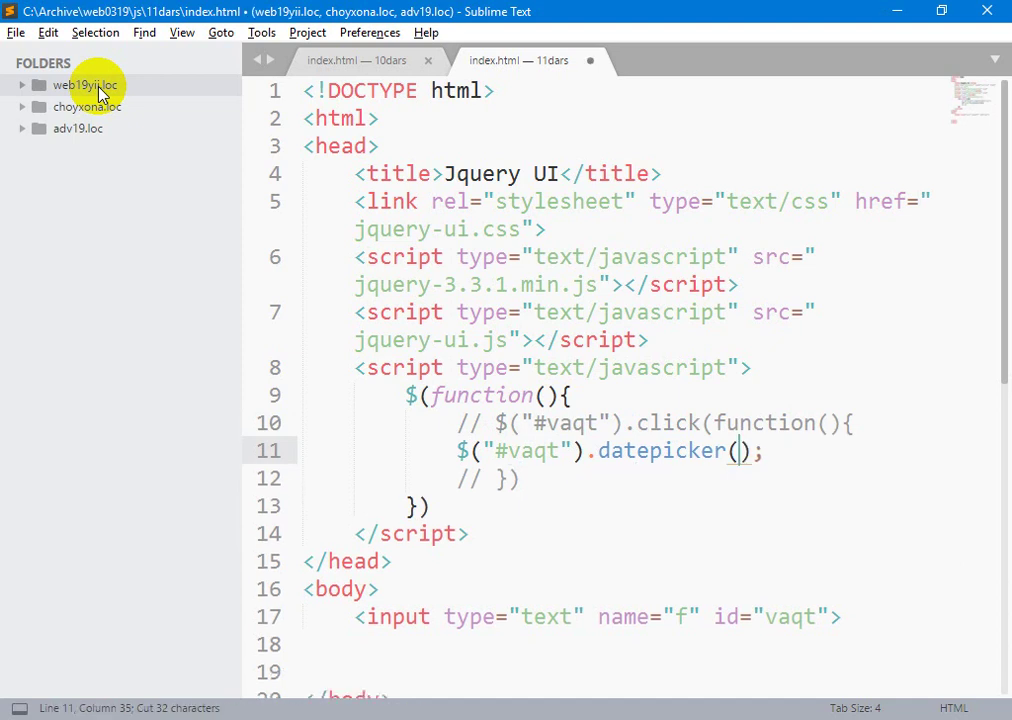
key("ctrl+s")
Step: Reload the 11dars index page in Chrome and pick June 4, 2019 in the date input's calendar
key("alt+Tab")
key("F5")
left_click(98, 87)
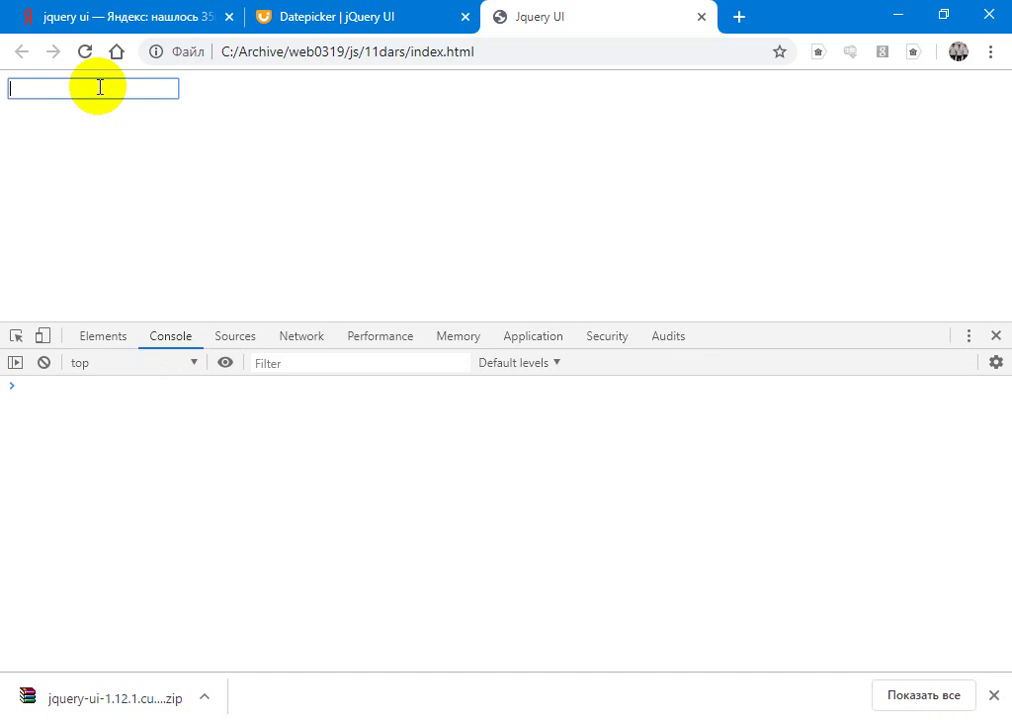
left_click(64, 91)
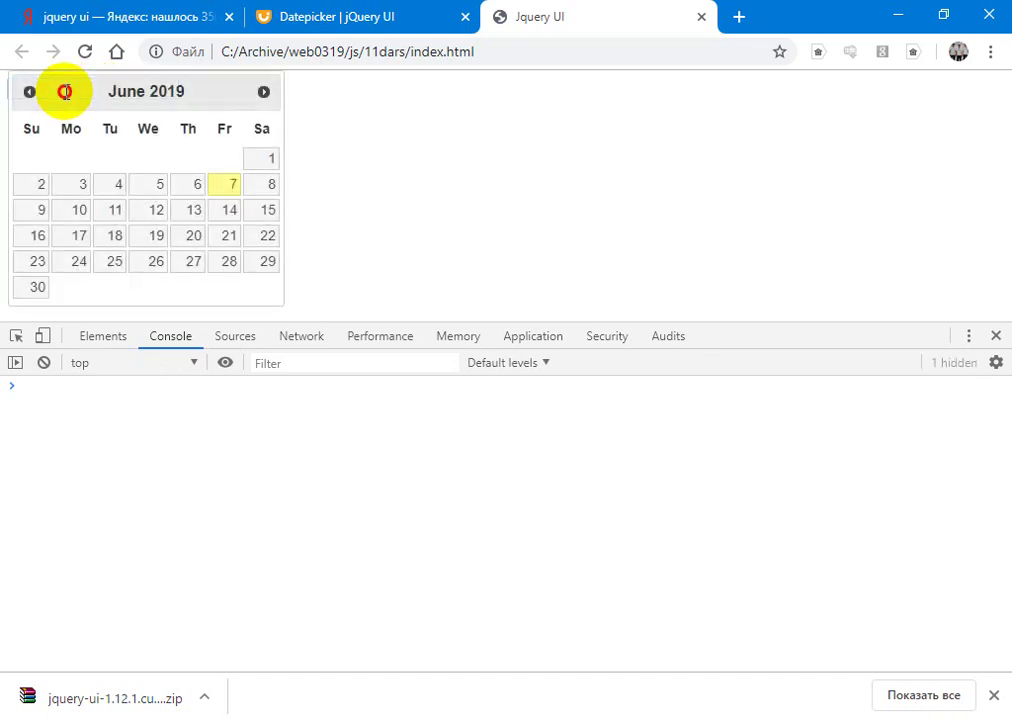
double_click(64, 91)
left_click(495, 151)
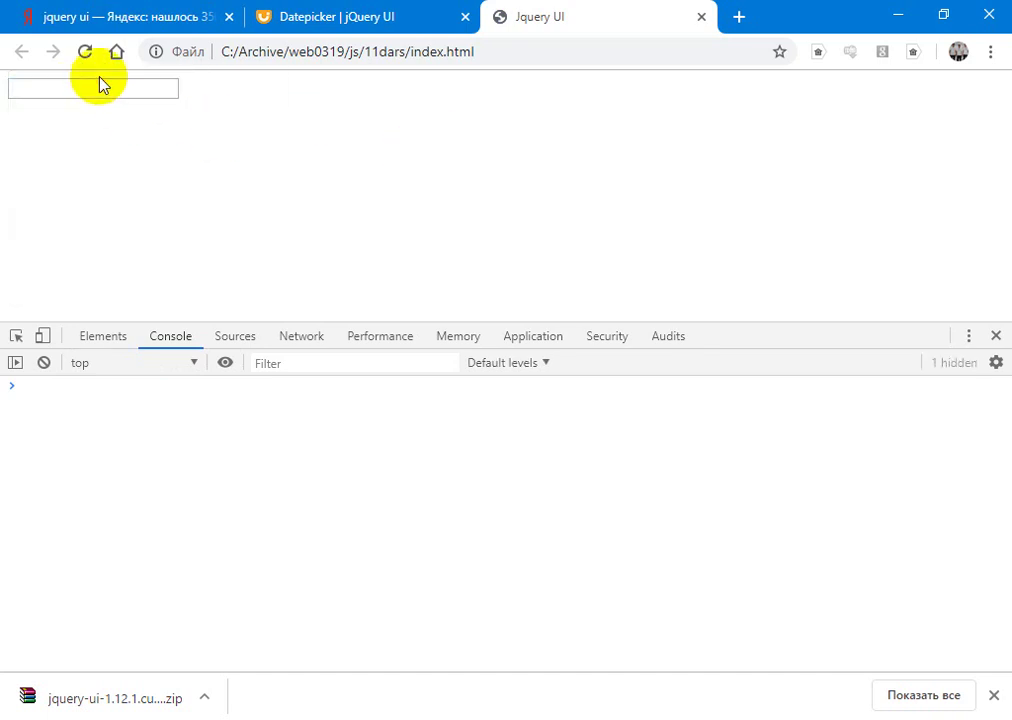
left_click(99, 87)
left_click(119, 190)
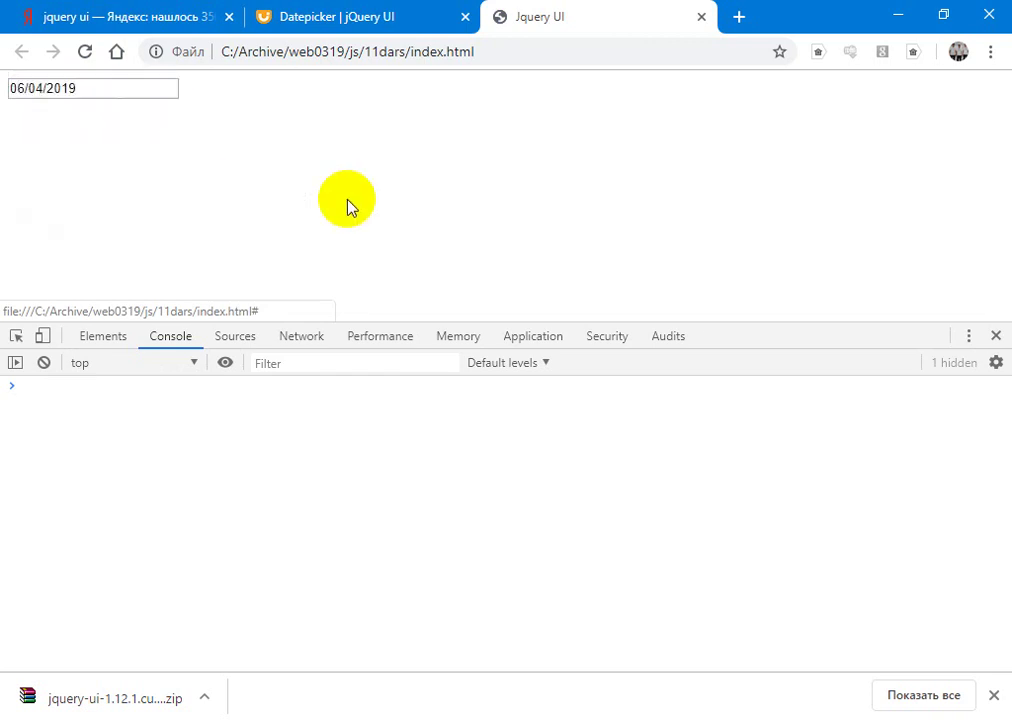
Step: Undo the removal of the datepicker arguments in Sublime Text, save, and retest the date input in Chrome
key("alt+Tab")
key("ctrl+z")
key("ctrl+s")
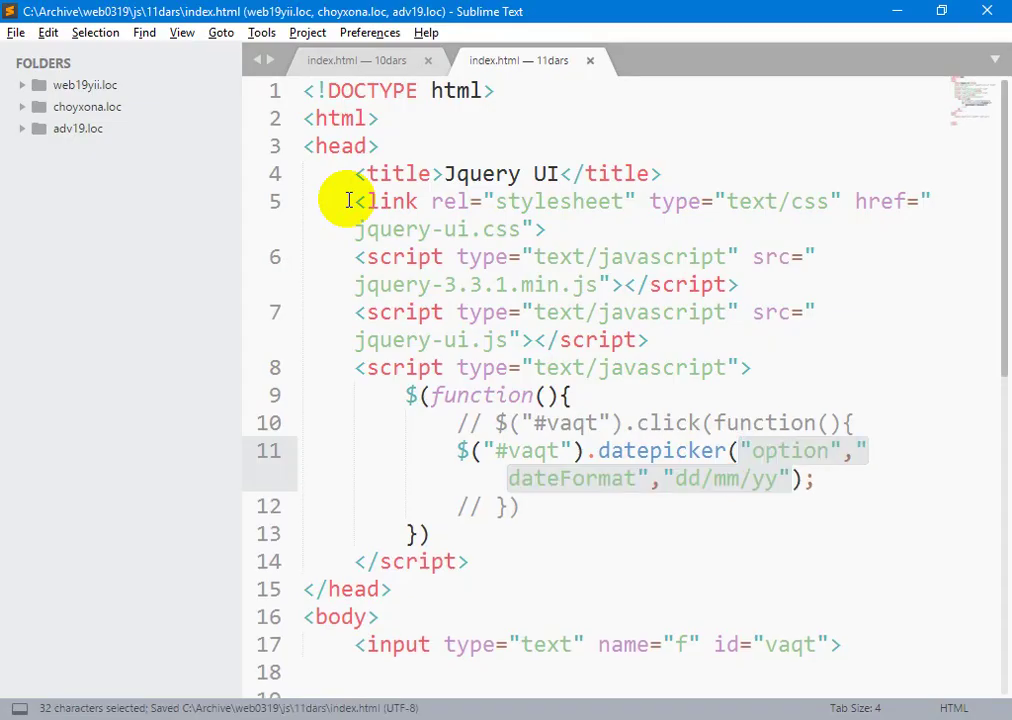
key("alt+Tab")
key("F5")
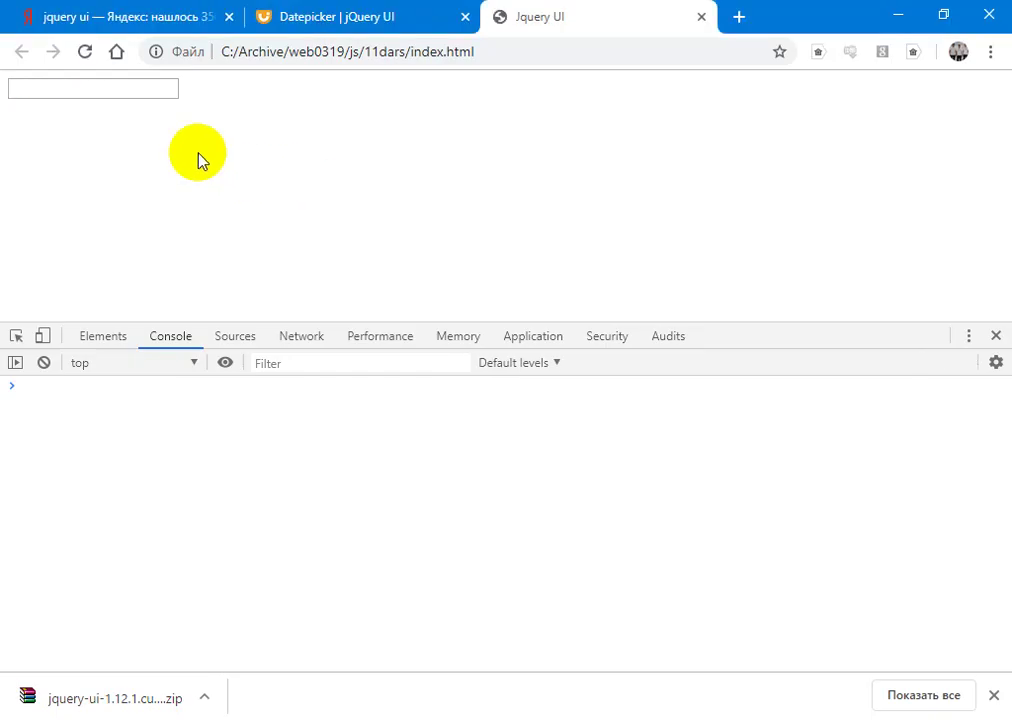
left_click(52, 93)
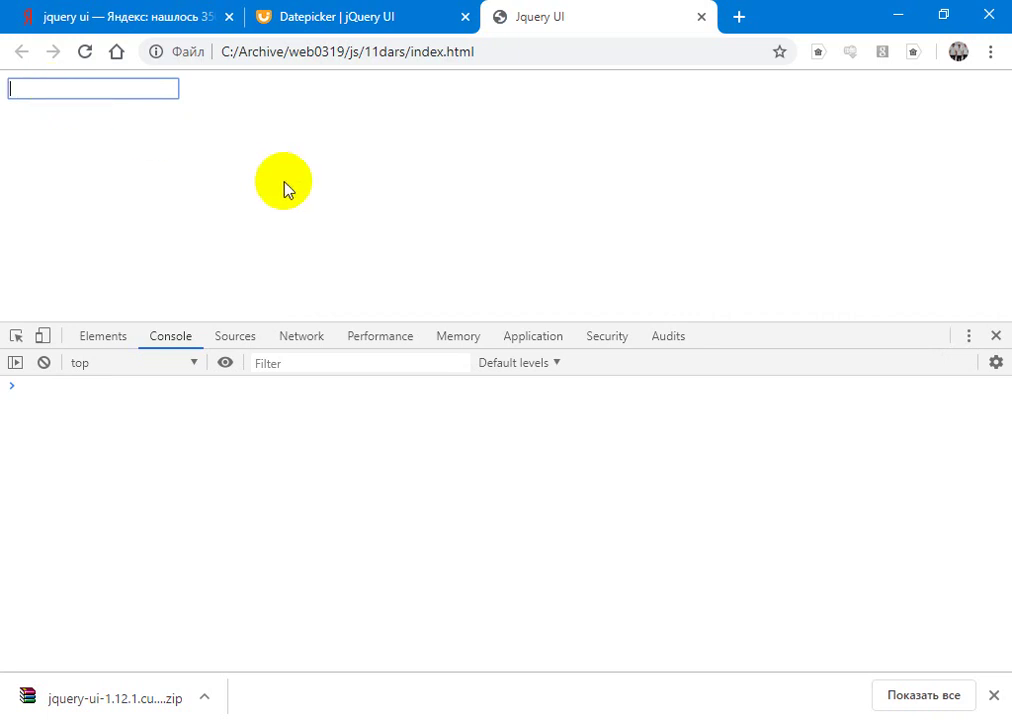
Step: Compare the vaqt datepicker call with the calls in the Format date example's source, and return to Sublime Text
key("alt+Tab")
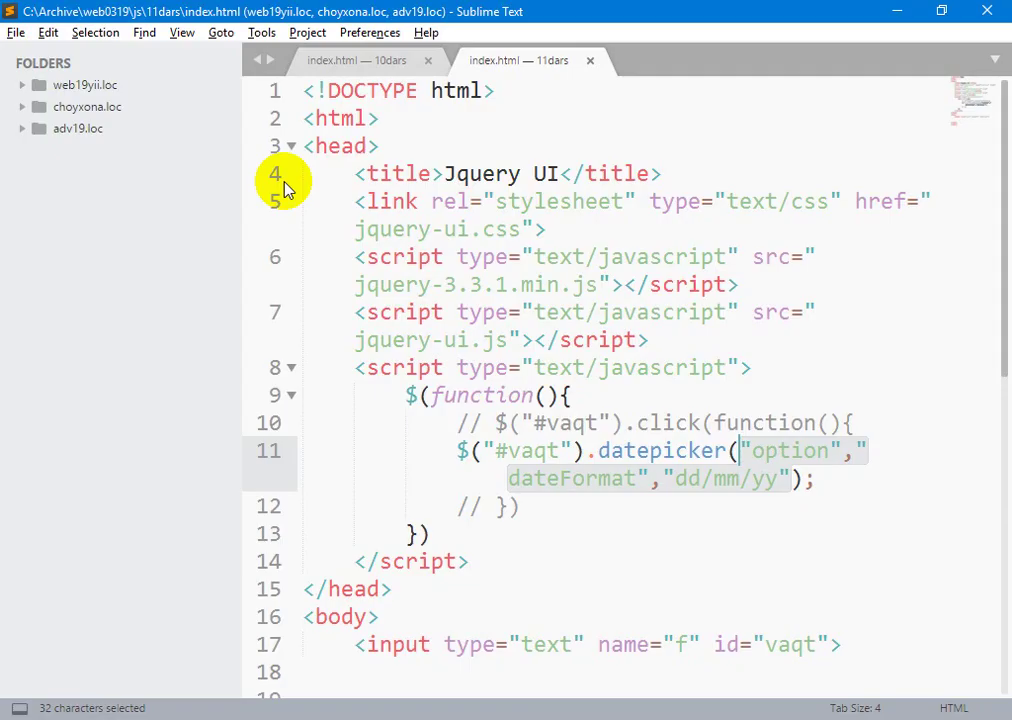
key("Left")
key("Left")
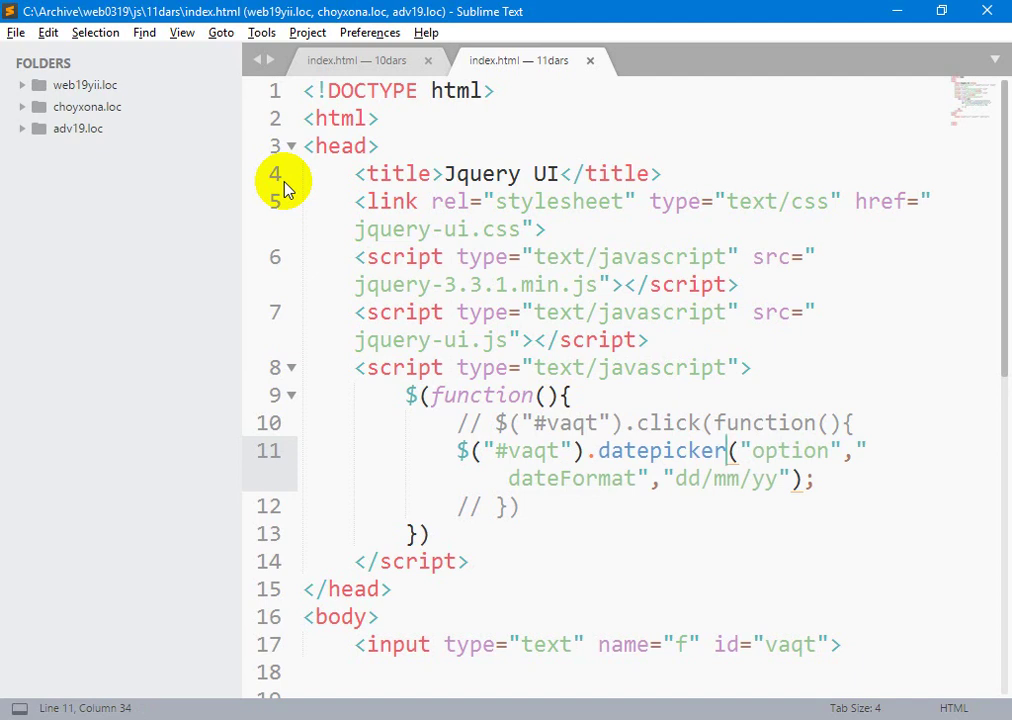
key("alt+Tab")
key("ctrl+Tab")
key("ctrl+Tab")
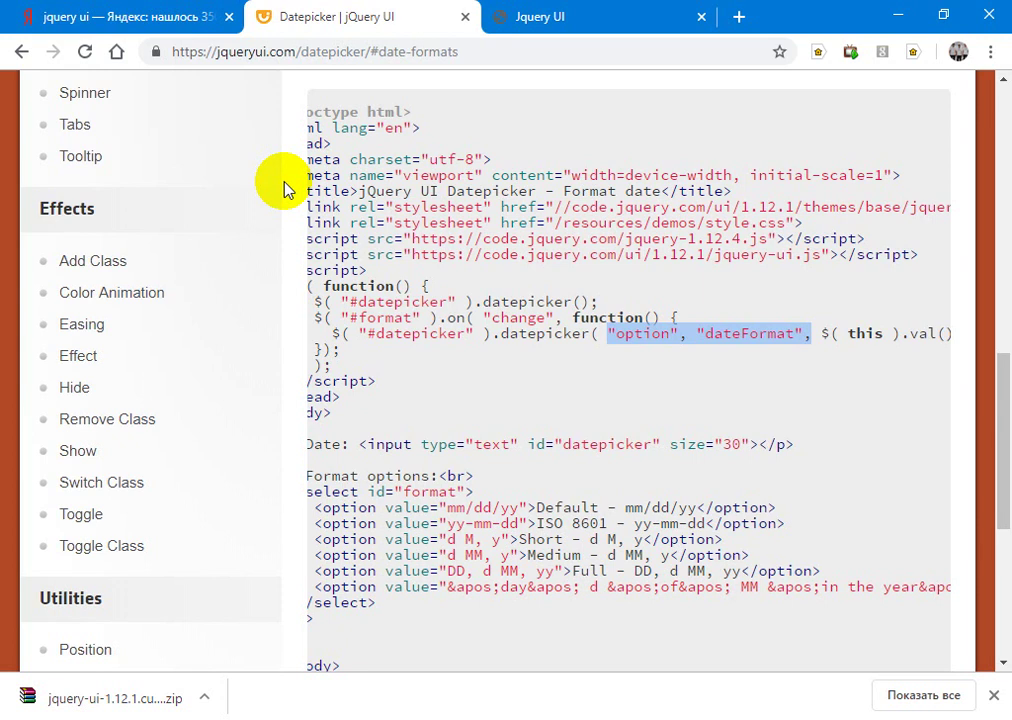
scroll(285, 188, "right", 5)
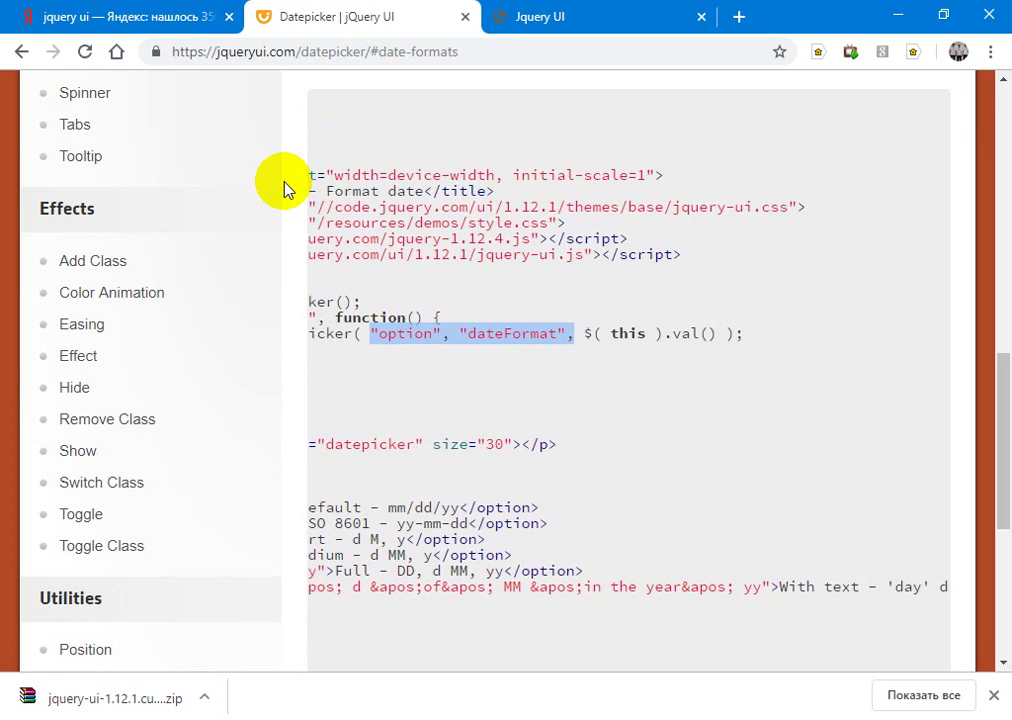
scroll(285, 188, "left", 5)
key("alt+Tab")
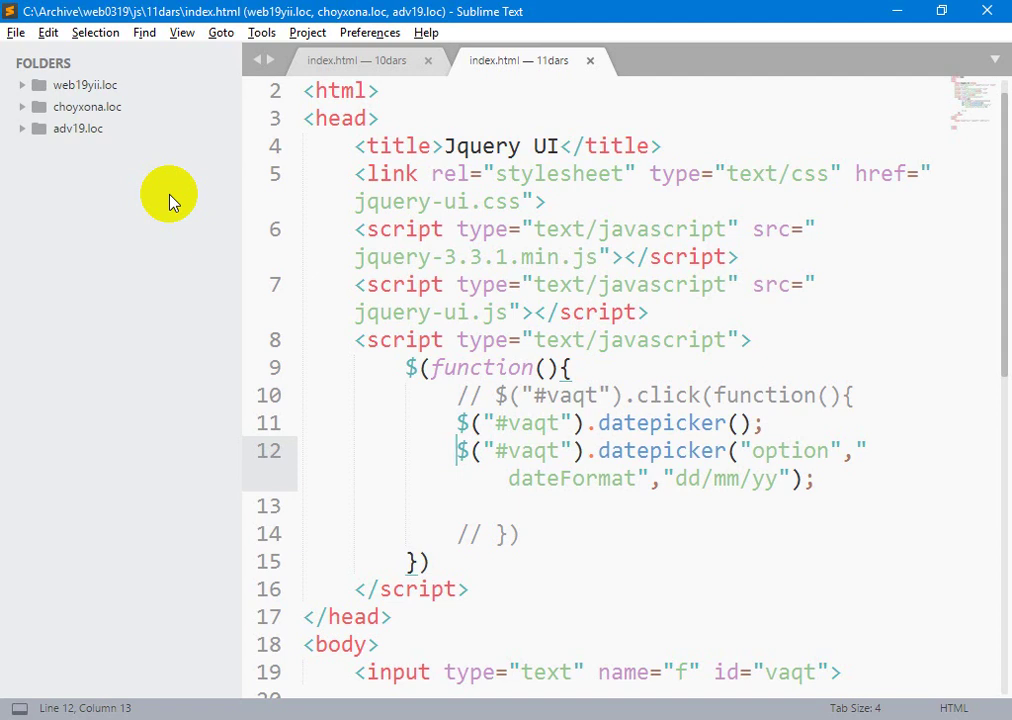
key("Up")
double_click(669, 450)
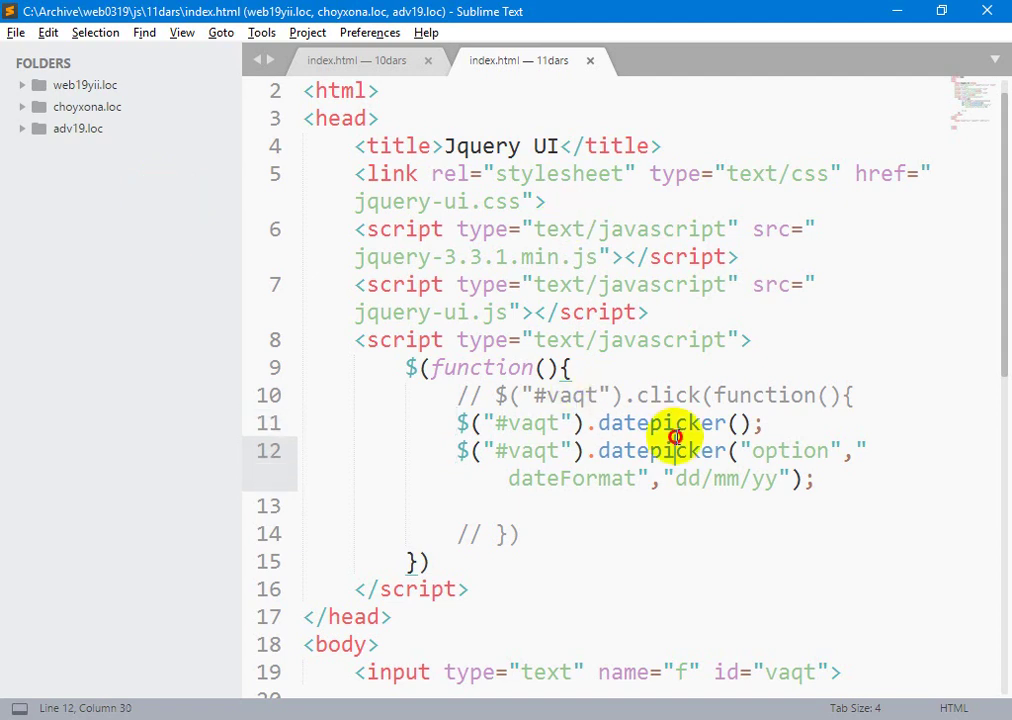
mouse_move(724, 470)
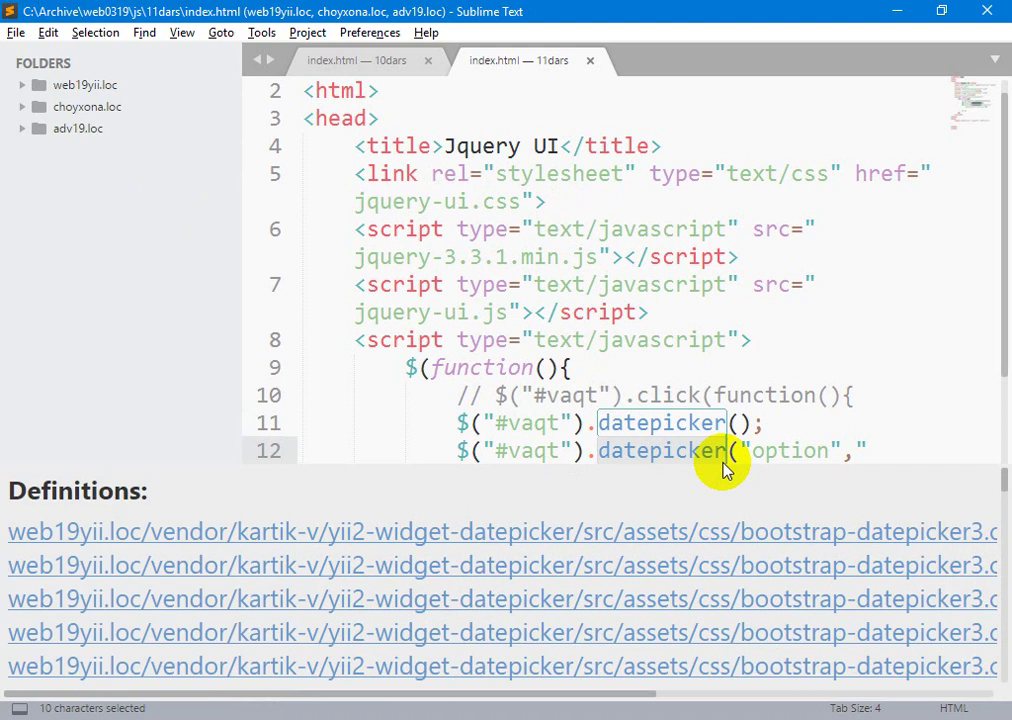
left_click(689, 420)
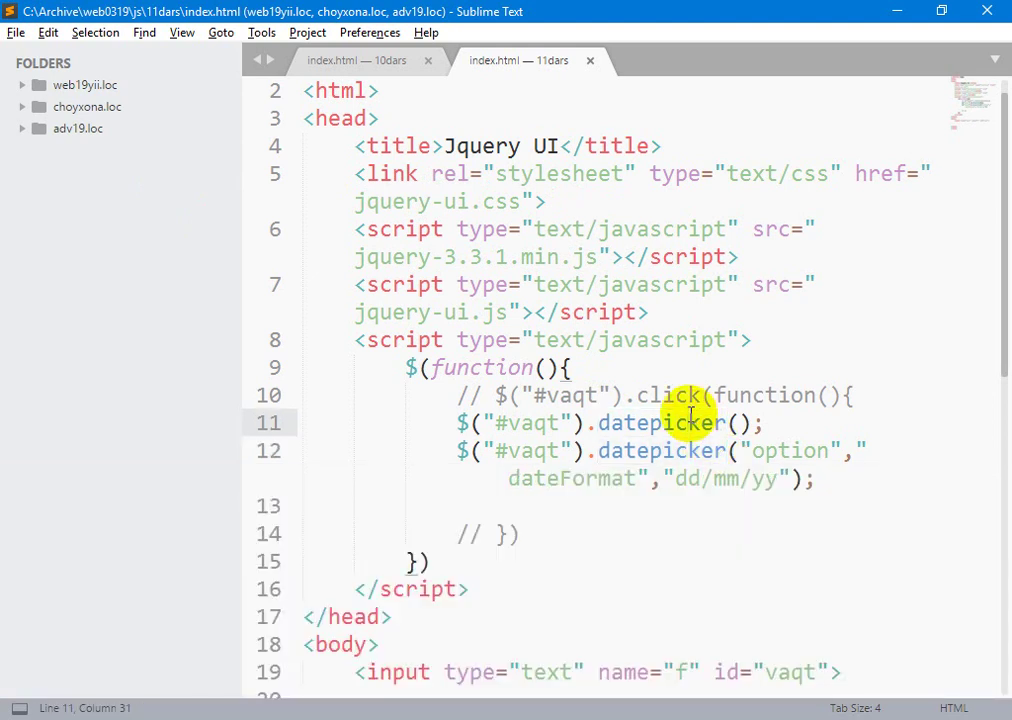
Step: Switch to Chrome, reload the 11dars index page and pick August 21, 2019 in the date input's calendar
key("alt+Tab")
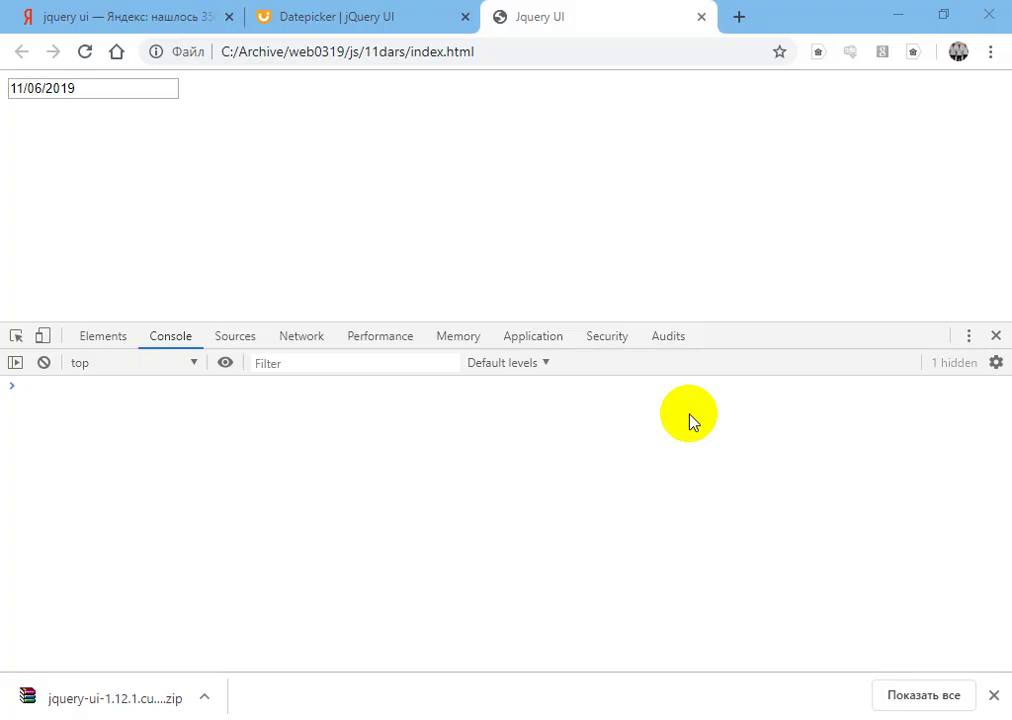
key("F5")
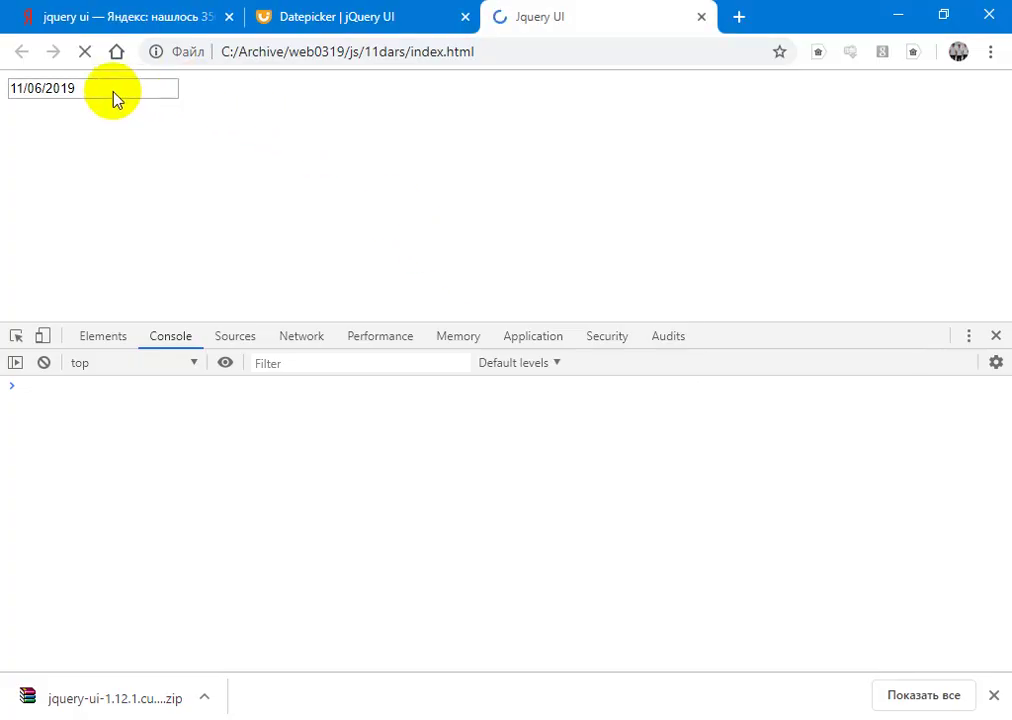
left_click(86, 87)
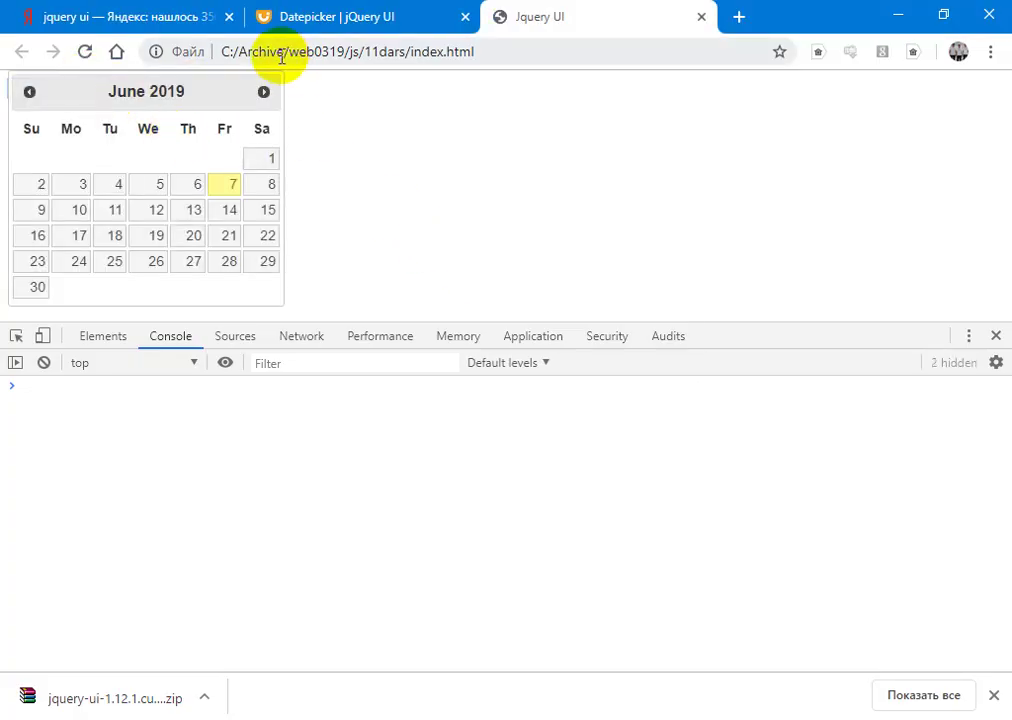
left_click(264, 92)
left_click(264, 92)
left_click(155, 233)
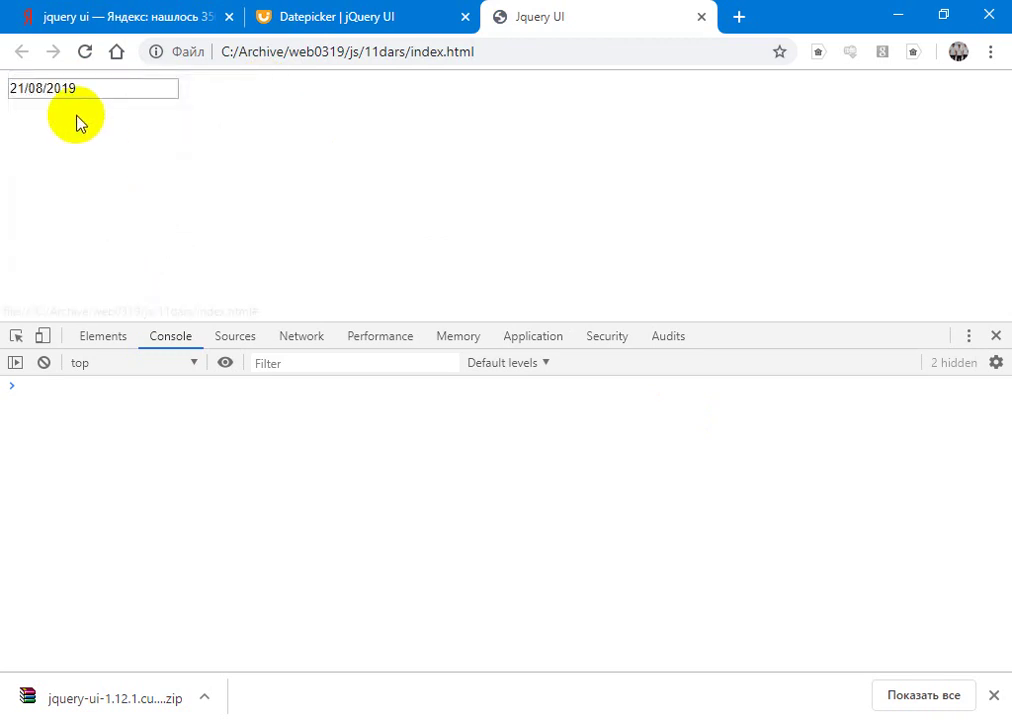
Step: Reopen the date input's calendar, replace the date in the field with 11/01/2019 and leave the field
left_click(86, 89)
triple_click(163, 118)
left_click(85, 73)
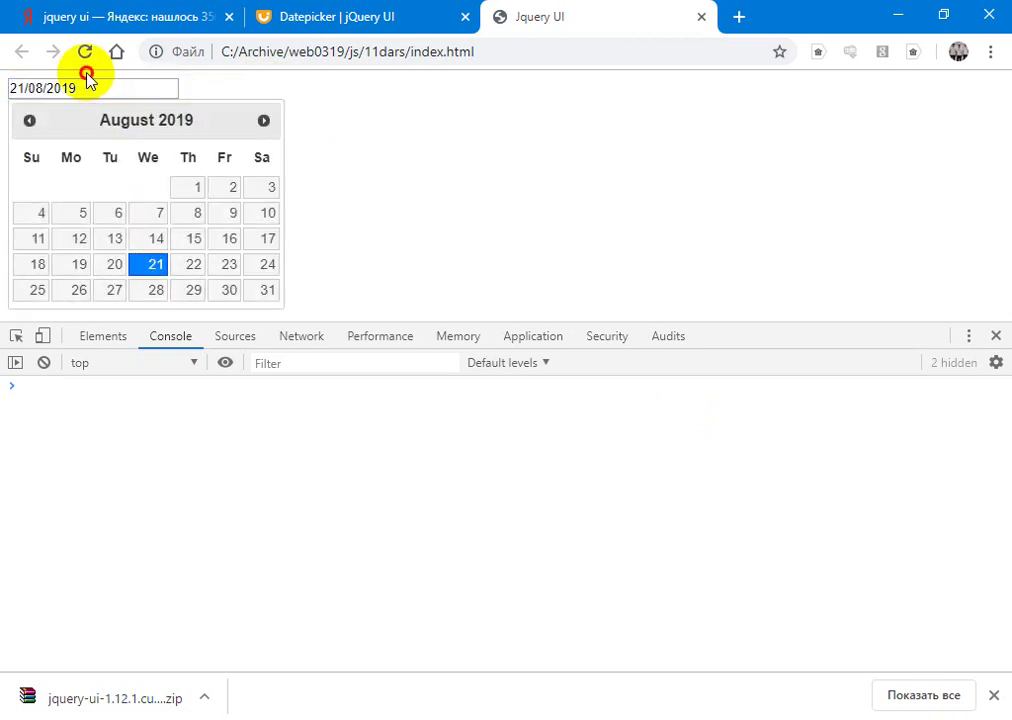
left_click(97, 87)
key("ctrl+a")
type("1")
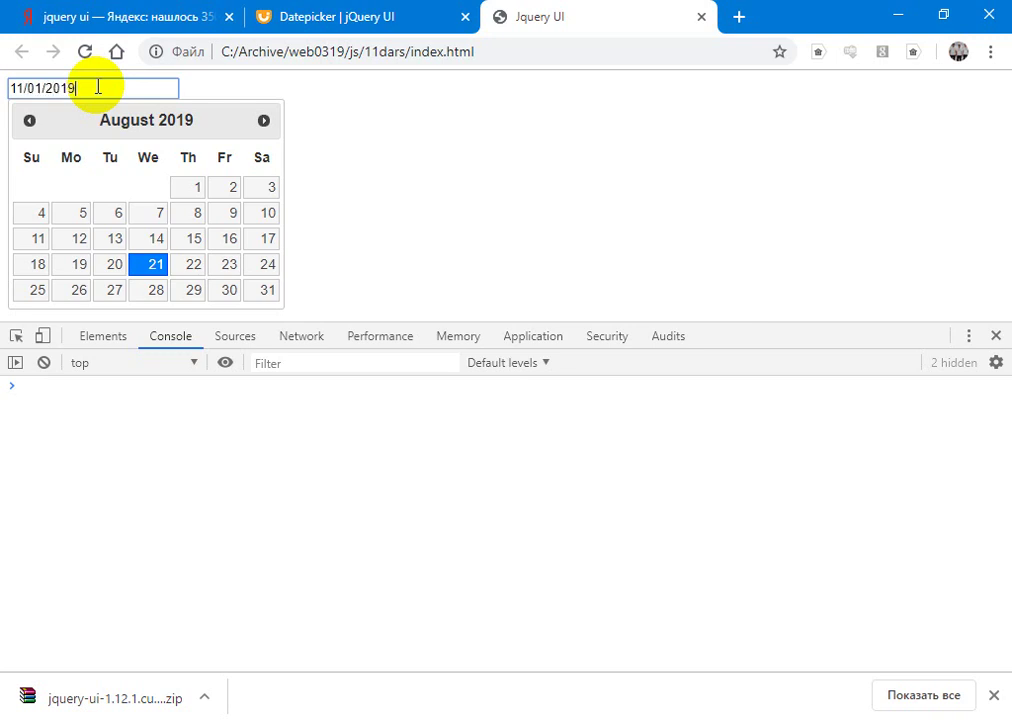
key("Tab")
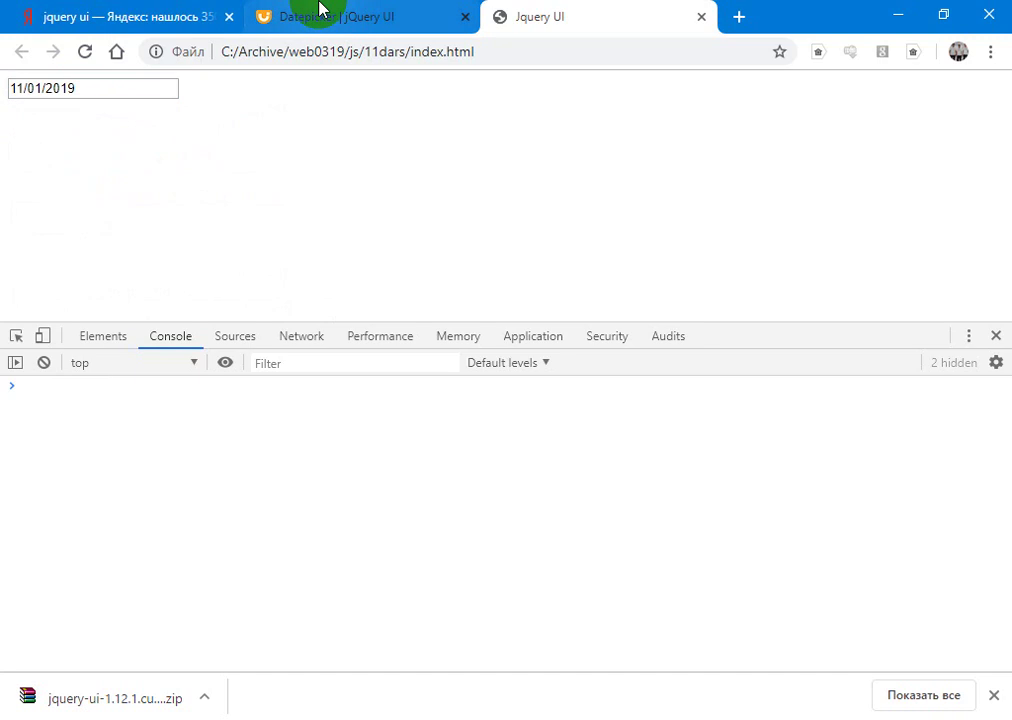
Step: Return to the jQuery UI Datepicker page, look at the Icon trigger example and open the Localize calendar example with its source
left_click(350, 10)
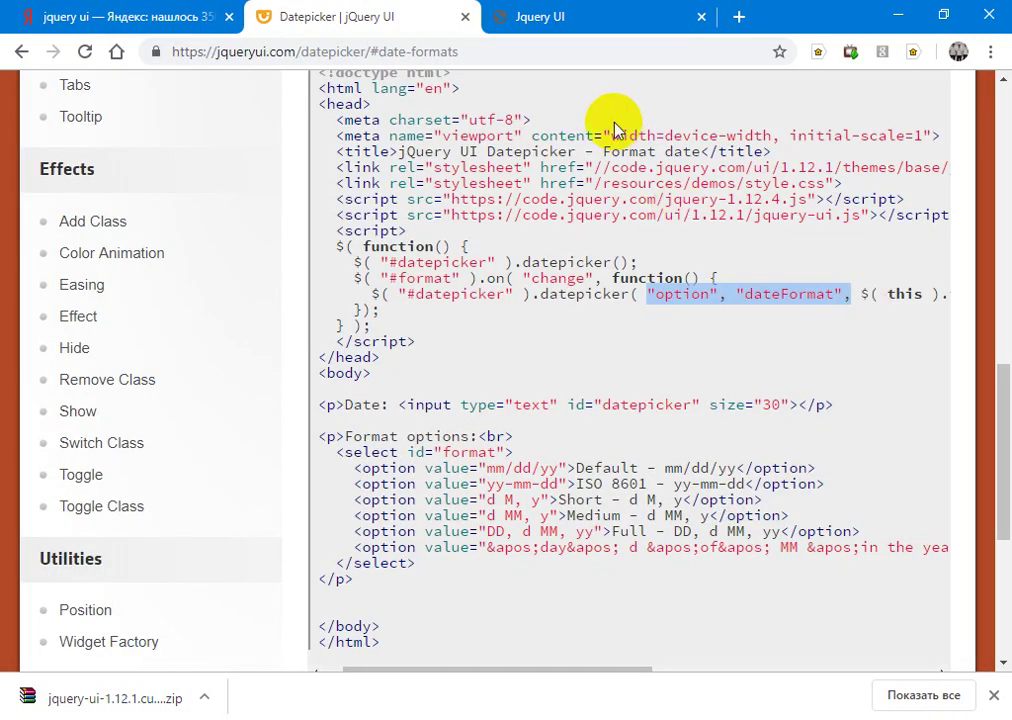
left_click(1005, 305)
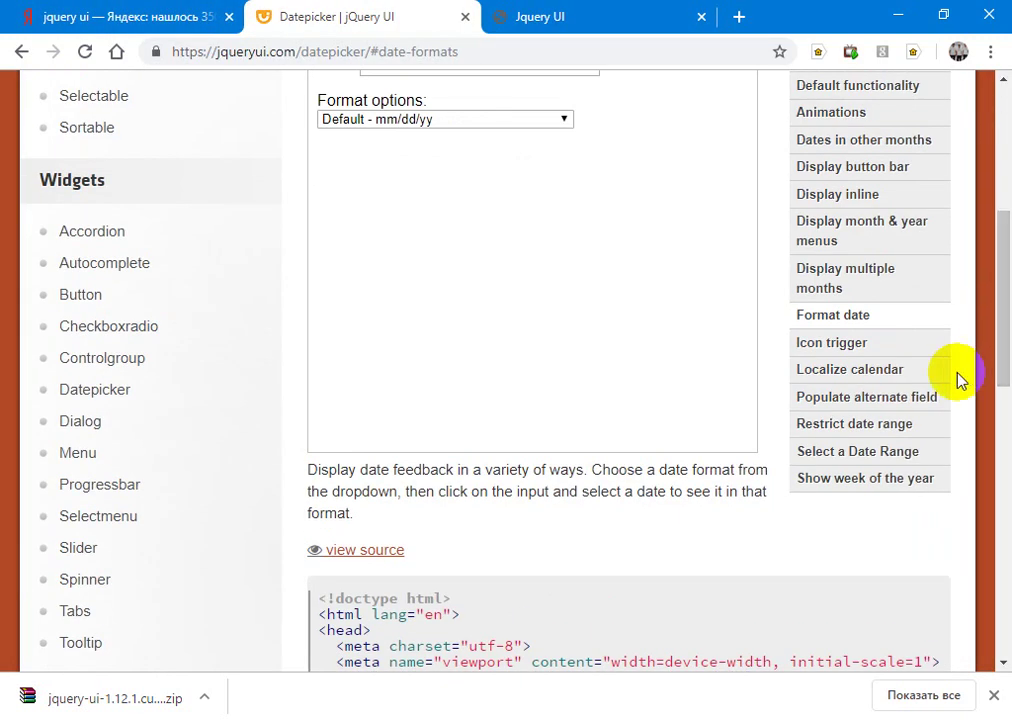
left_click(850, 344)
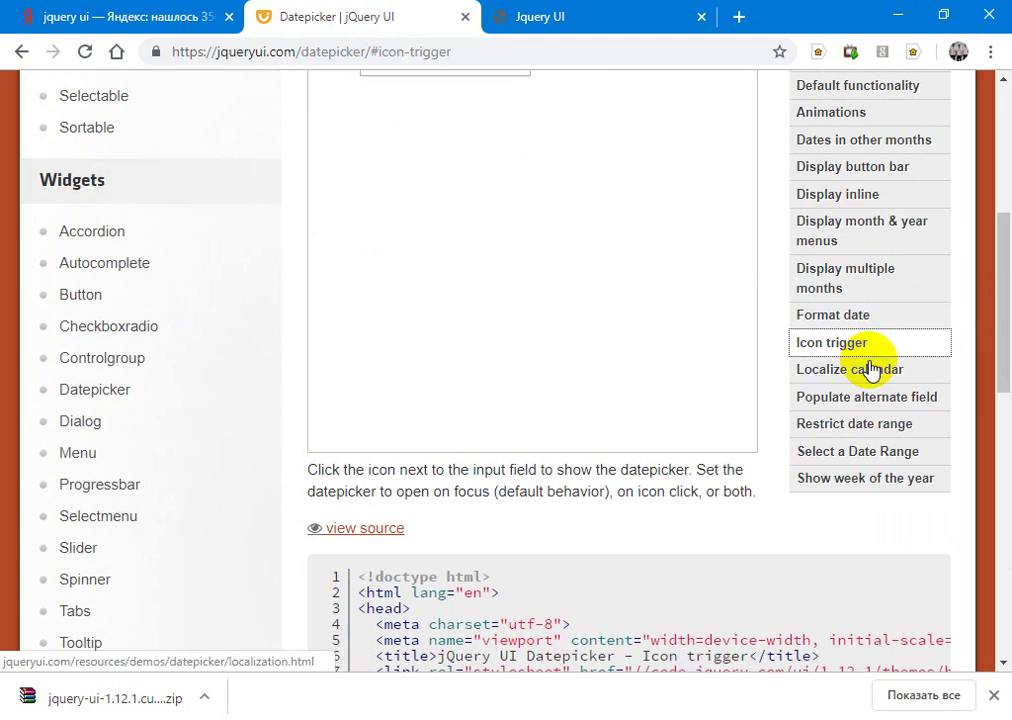
left_click(871, 368)
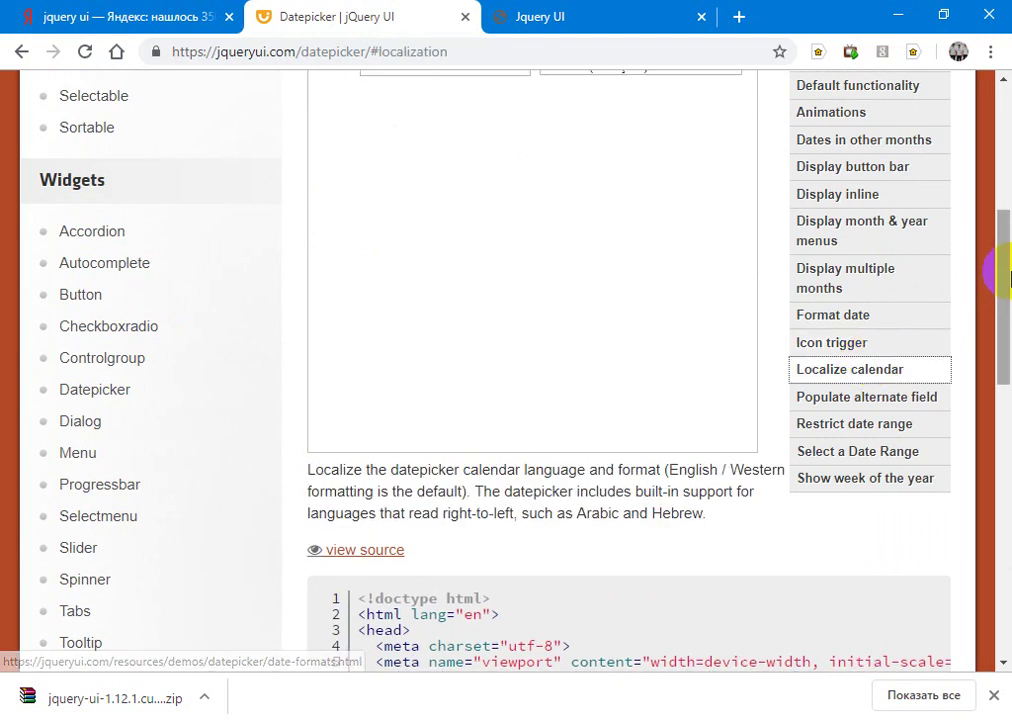
left_click_drag(994, 279, 1005, 391)
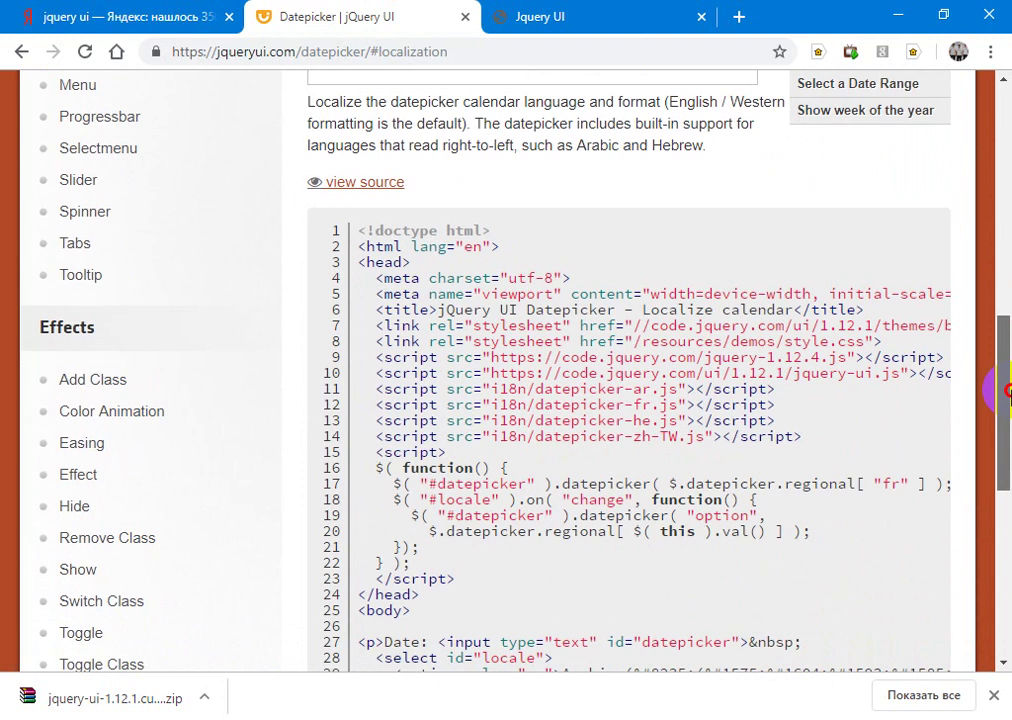
left_click_drag(1005, 391, 987, 260)
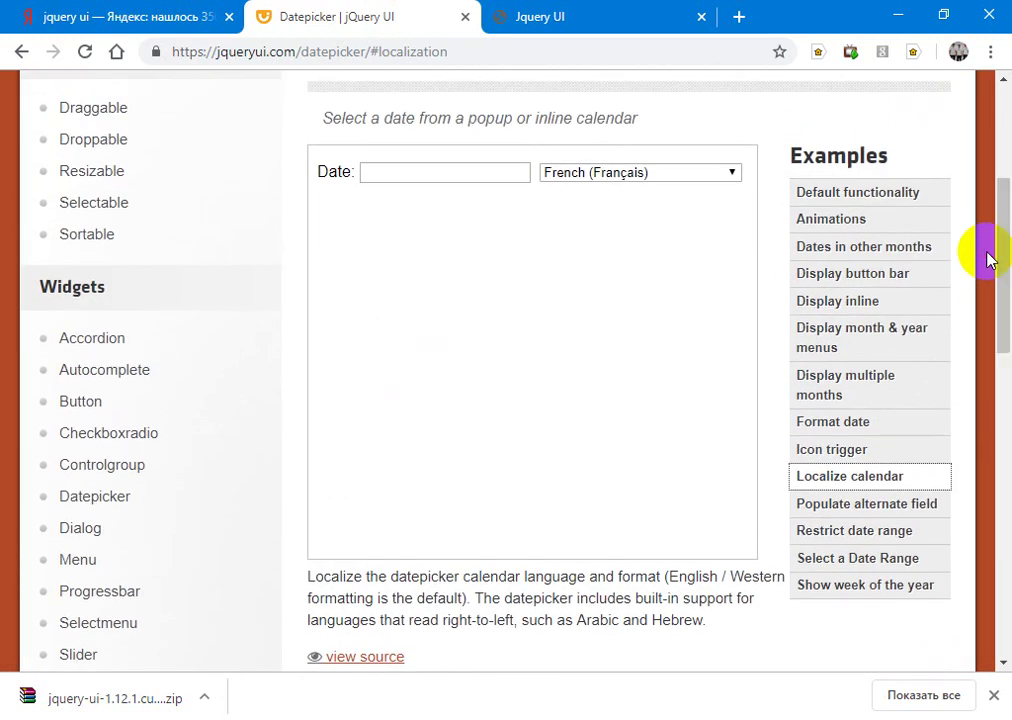
Step: Preview the Localize calendar demo's date popup in English, Chinese Traditional and French
left_click(600, 172)
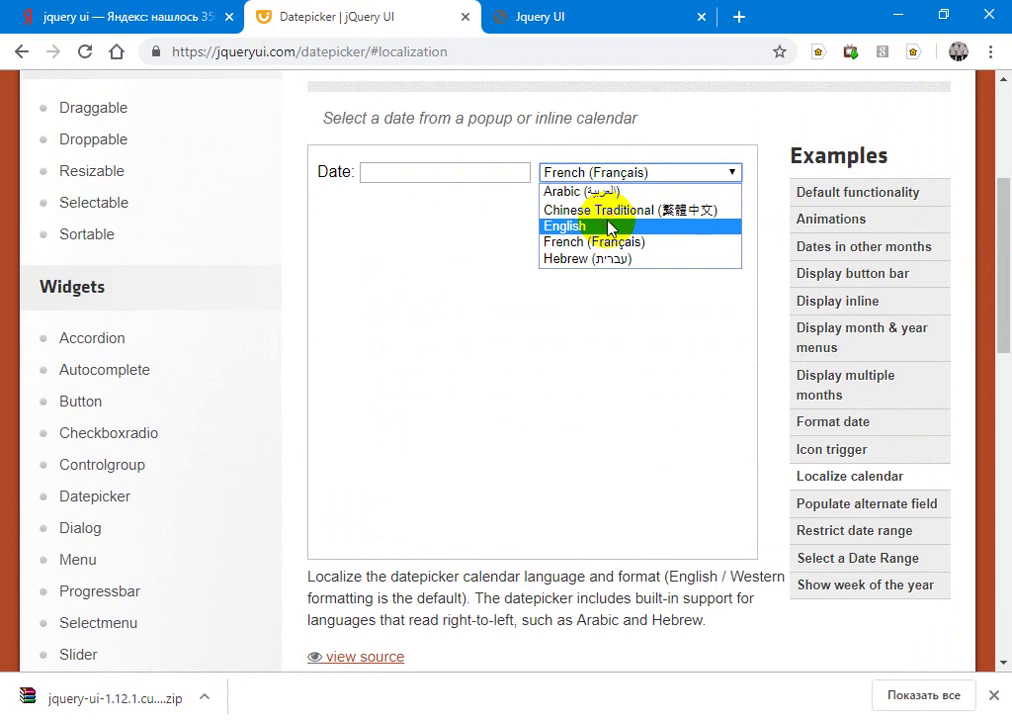
left_click(609, 228)
left_click(468, 172)
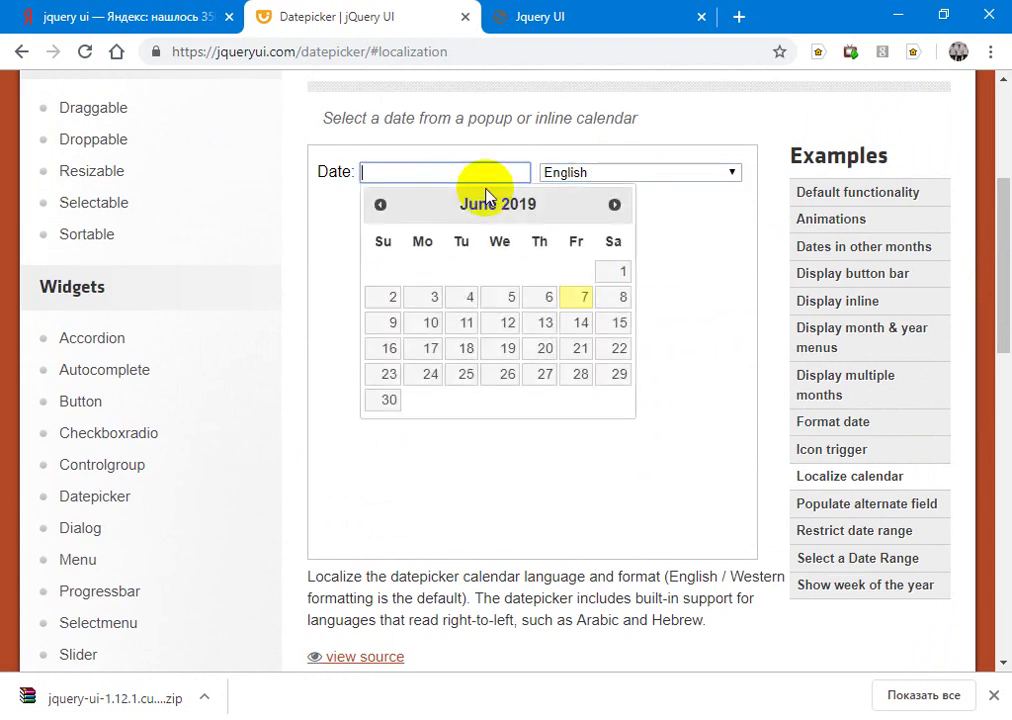
left_click(707, 176)
left_click(664, 211)
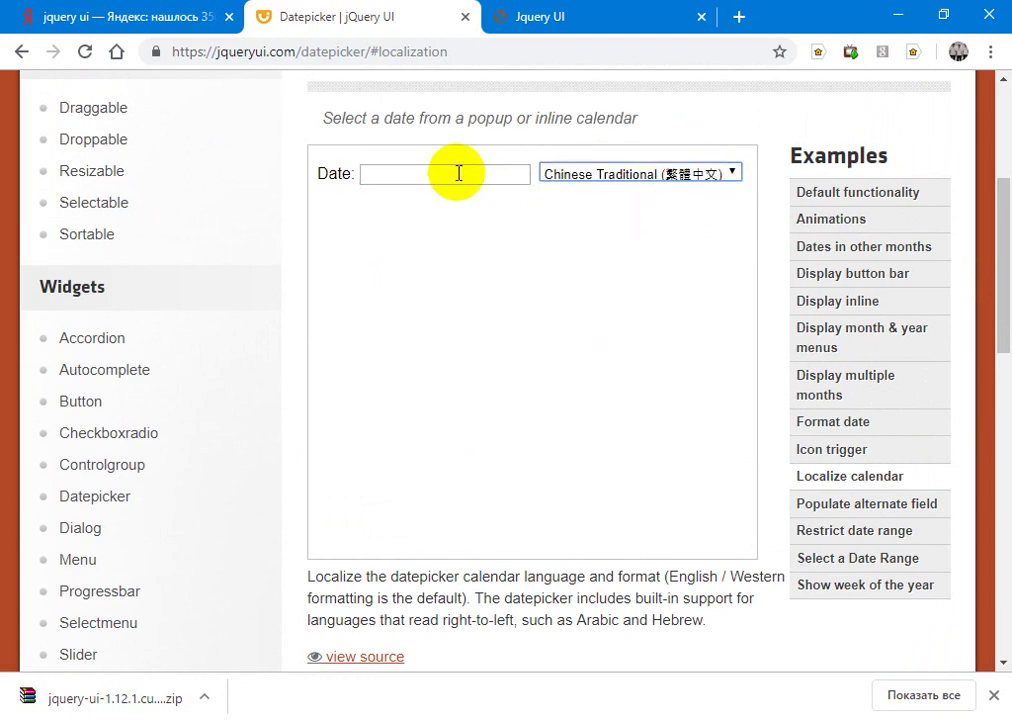
left_click(459, 173)
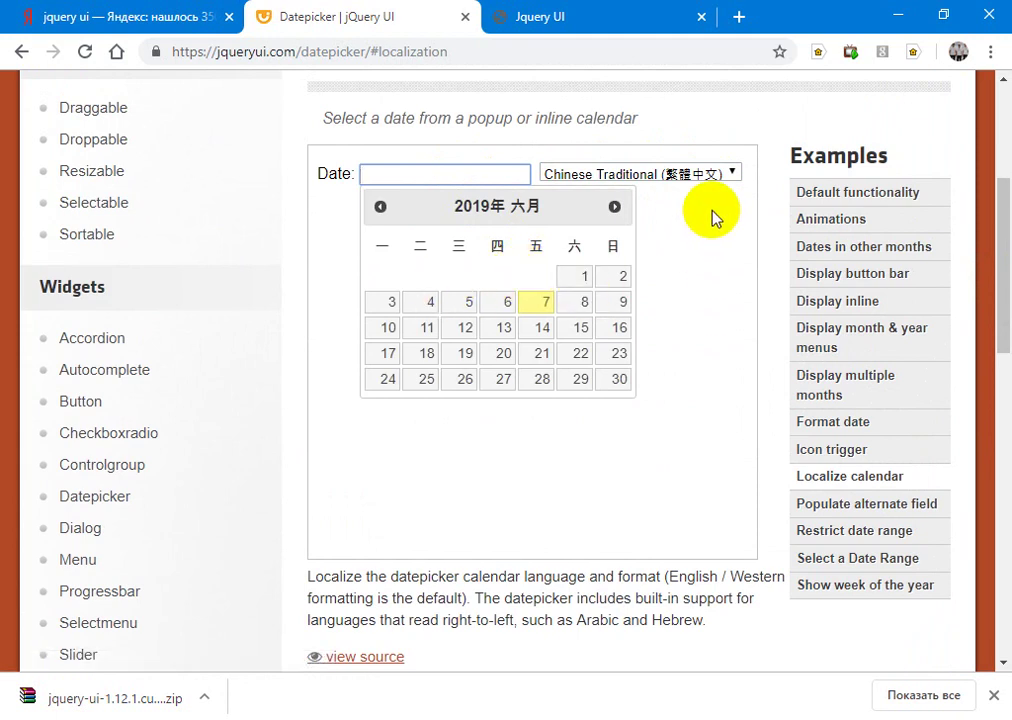
left_click(671, 194)
left_click(665, 178)
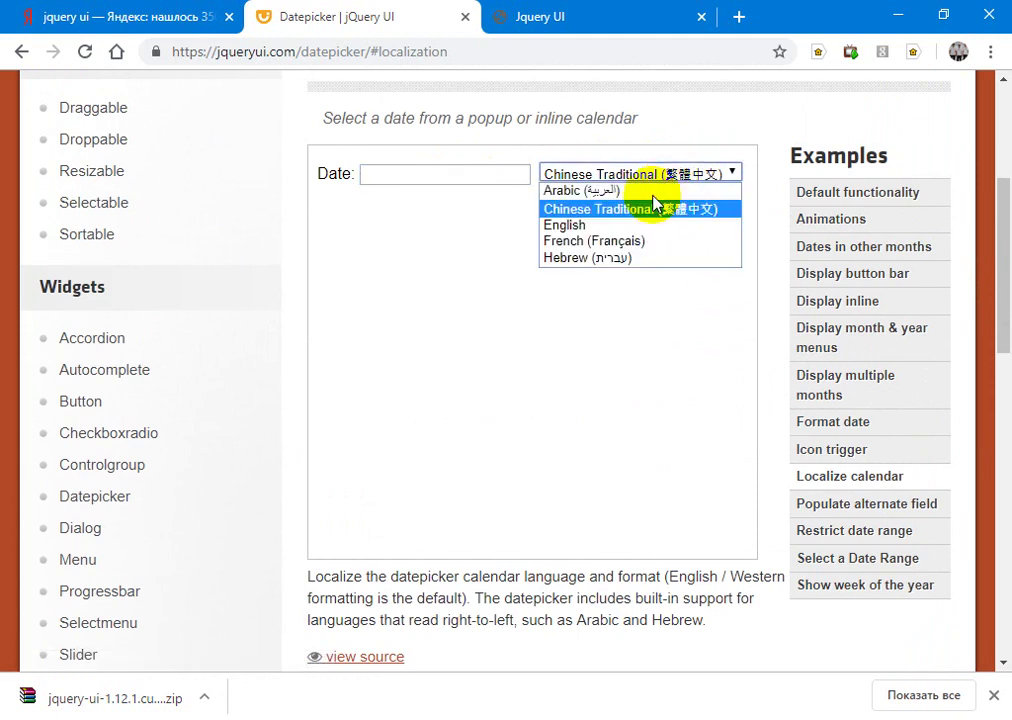
left_click(627, 242)
left_click(492, 181)
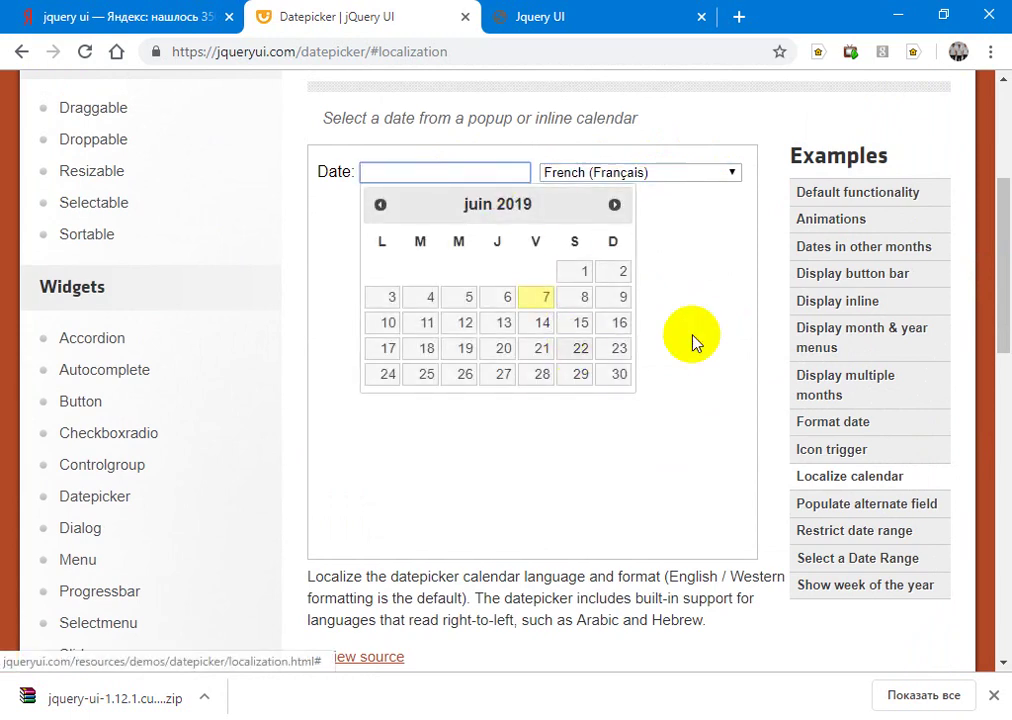
left_click(695, 341)
Step: Examine the i18n script includes and the datepicker.regional calls in the Localize calendar example's source
scroll(698, 341, "down", 1)
scroll(698, 341, "down", 6)
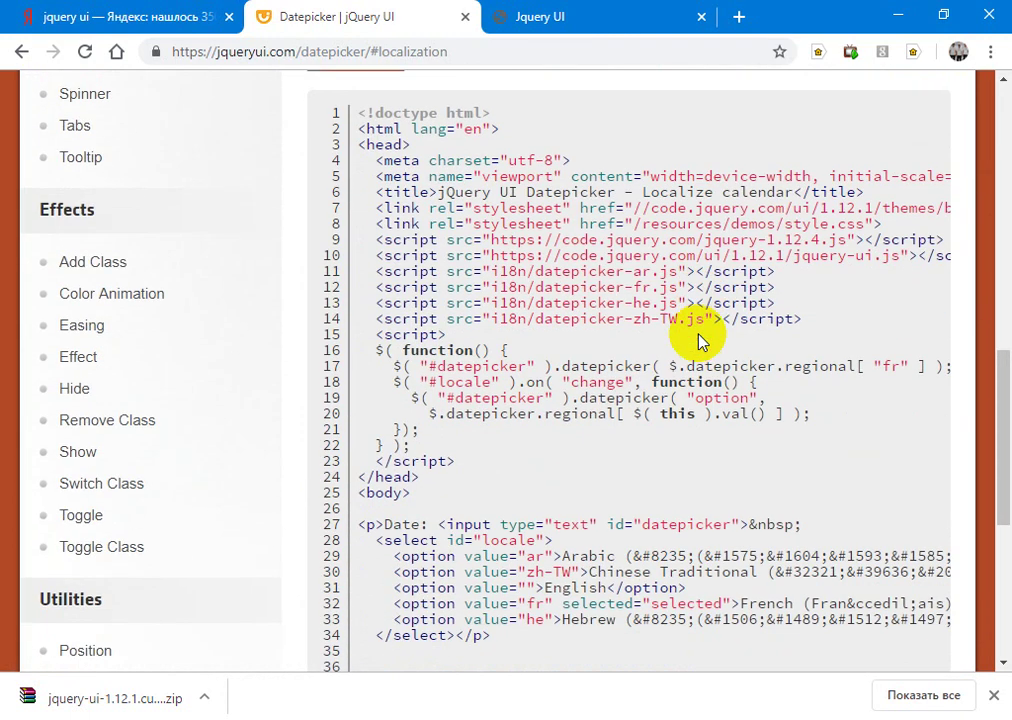
left_click(510, 269)
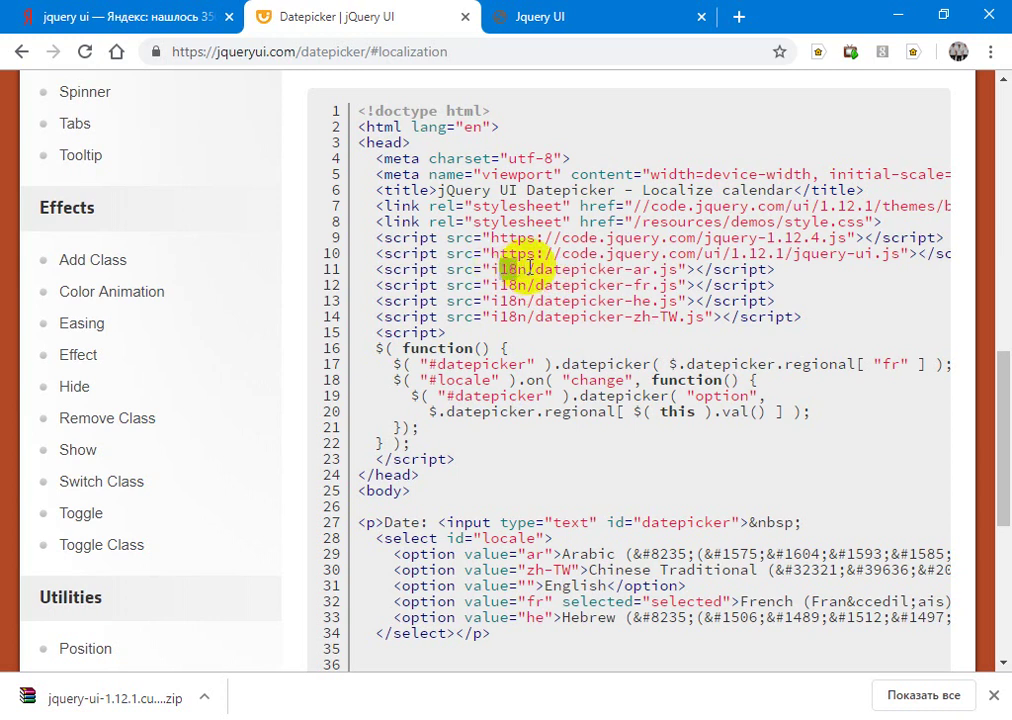
double_click(580, 266)
left_click(637, 262)
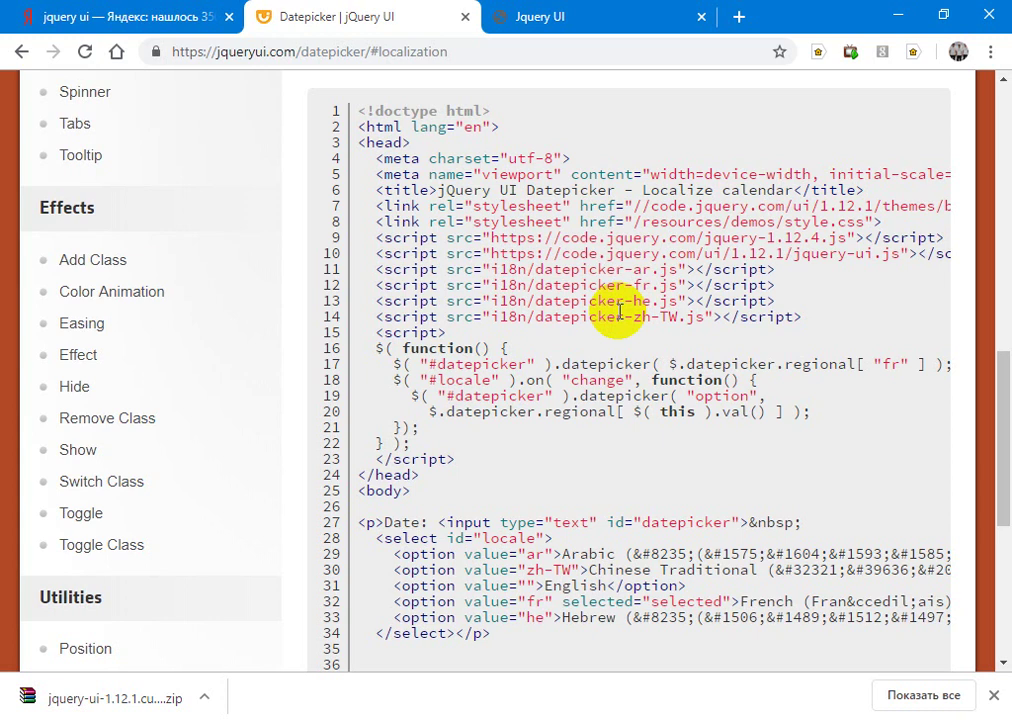
left_click(466, 411)
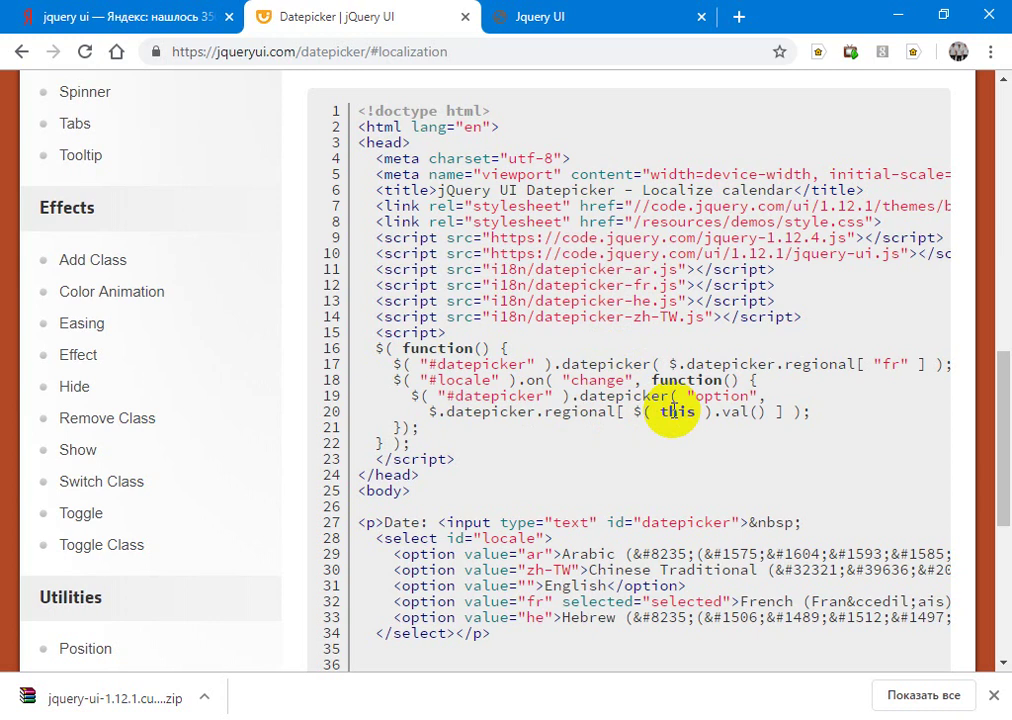
Step: Search the web in a new tab for "datepicker русский jquery ui" and open the article "Русский язык в jQuery datepicker"
key("ctrl+t")
type("da")
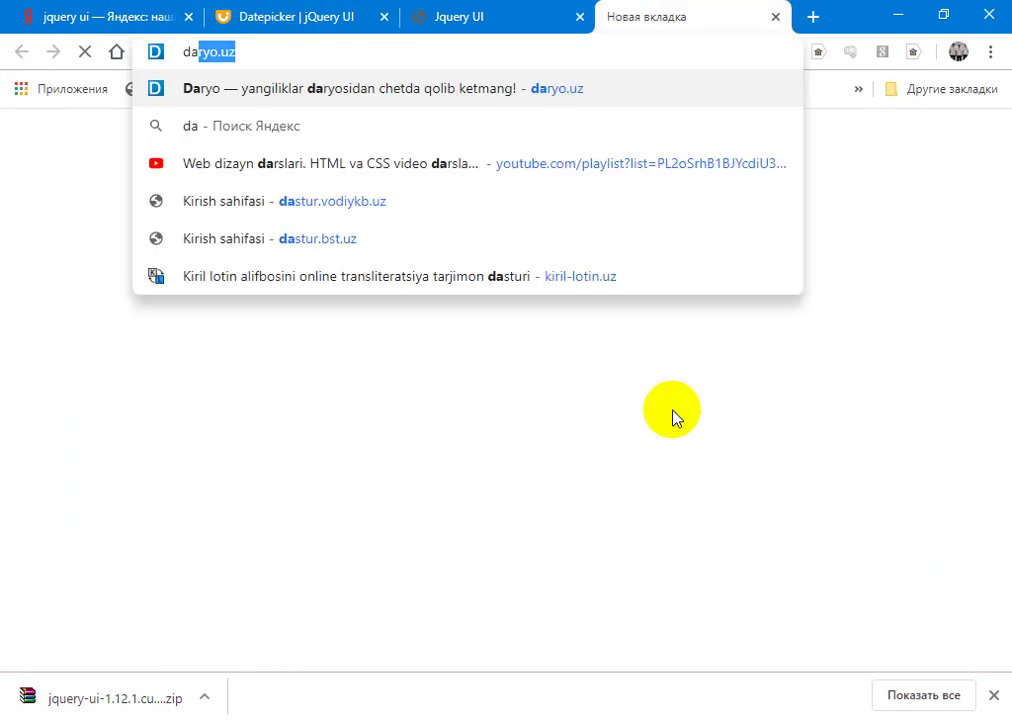
type("tepicker ")
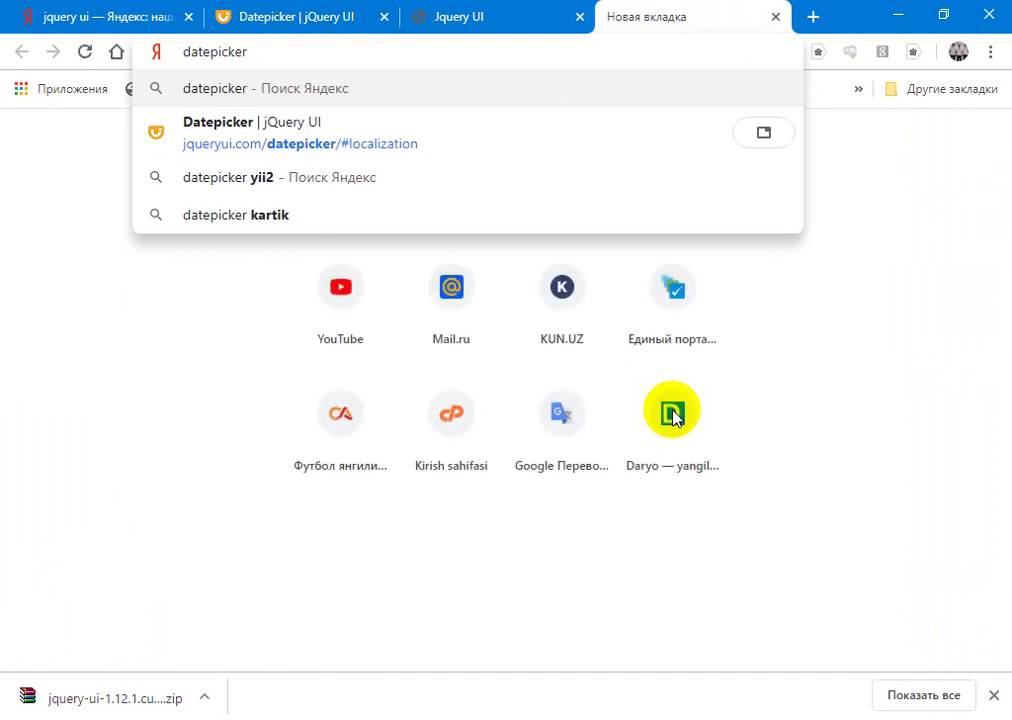
type("русский ")
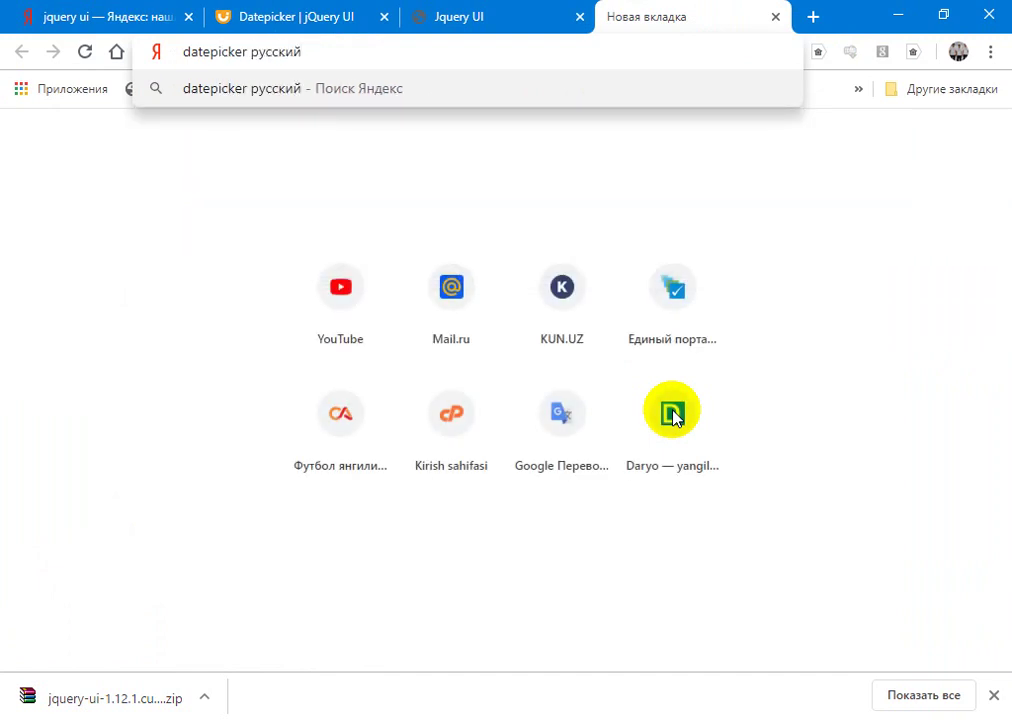
type("jqueri")
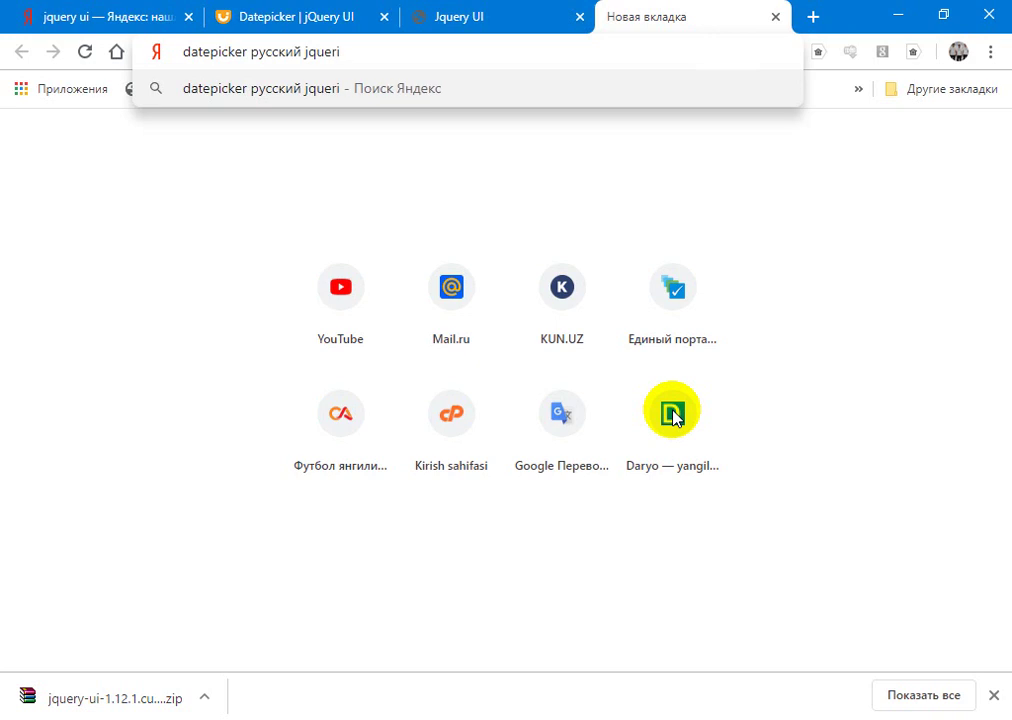
key("BackSpace")
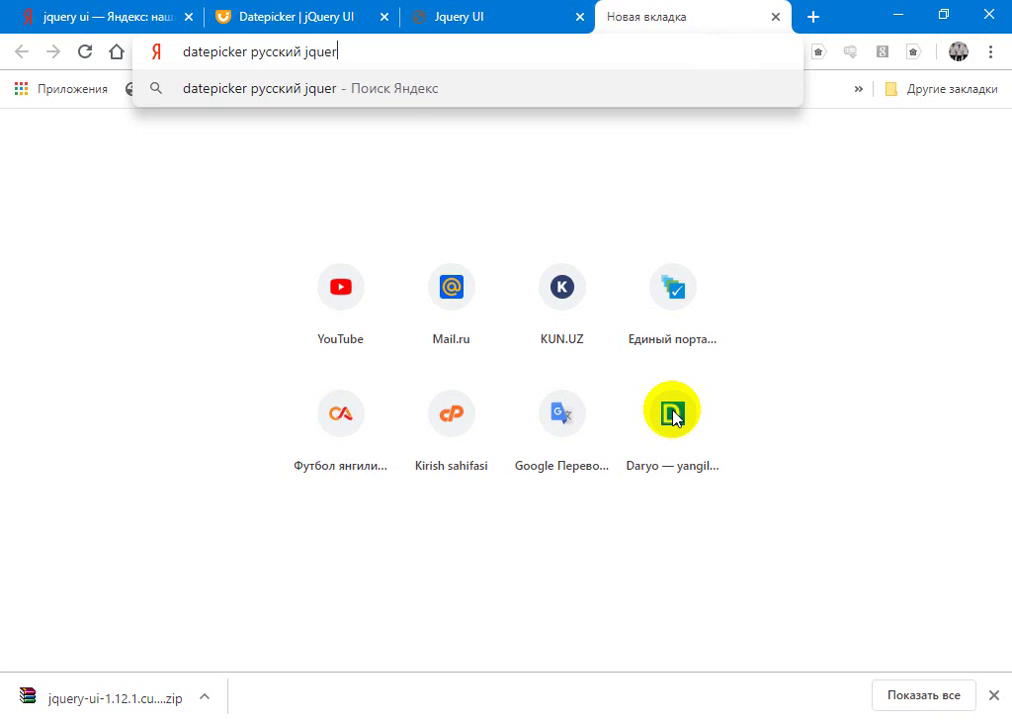
type("y ui")
key("Return")
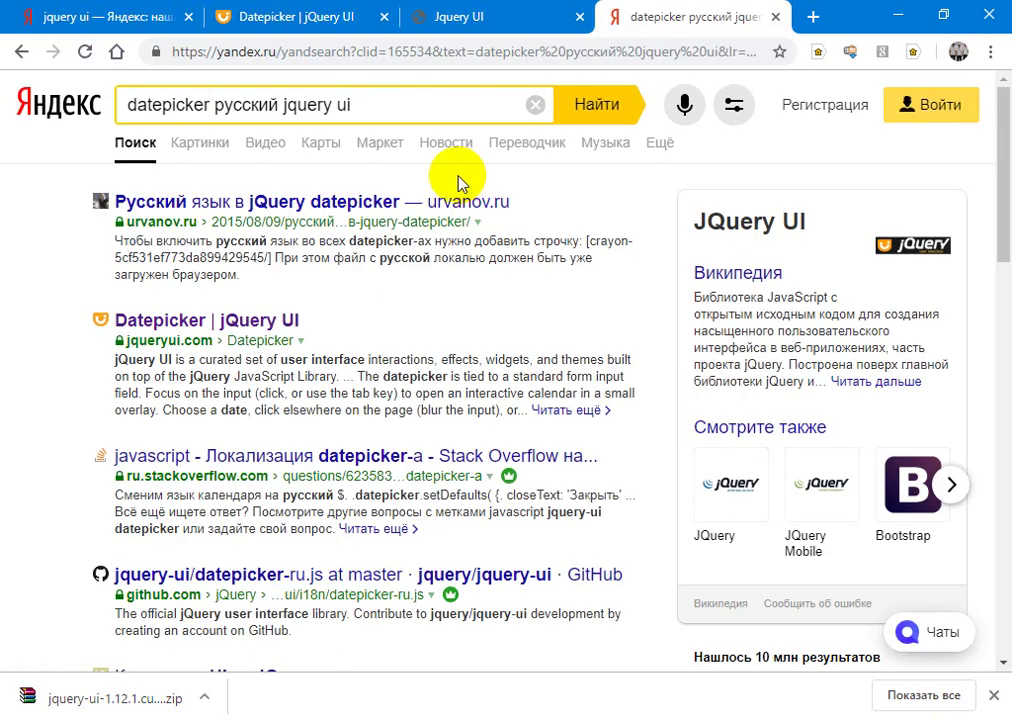
left_click(415, 208)
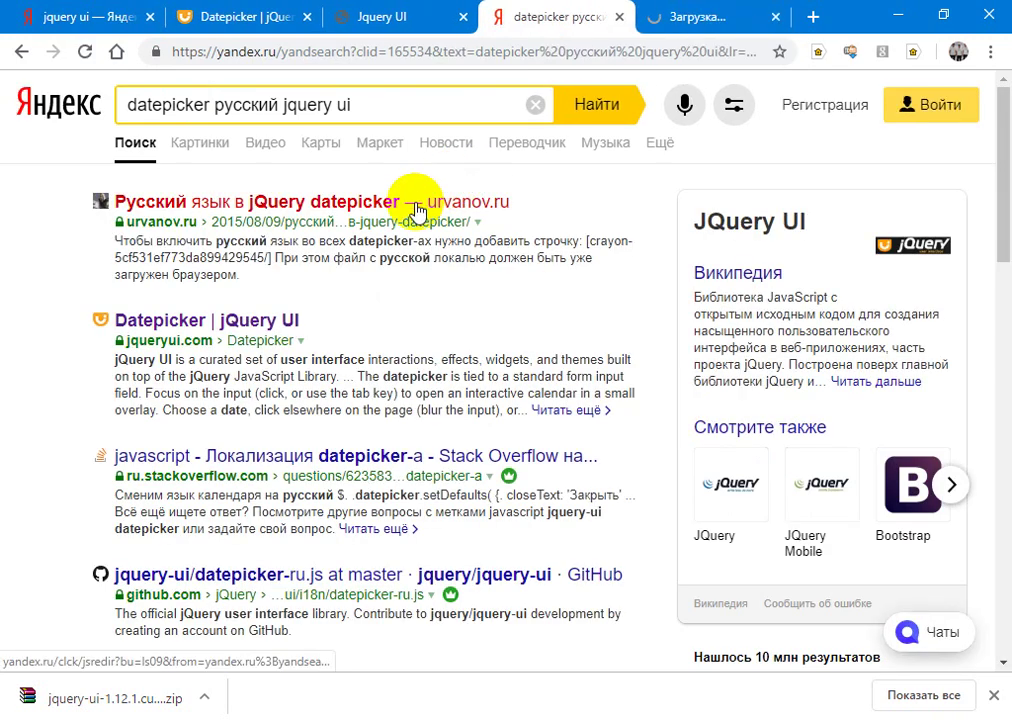
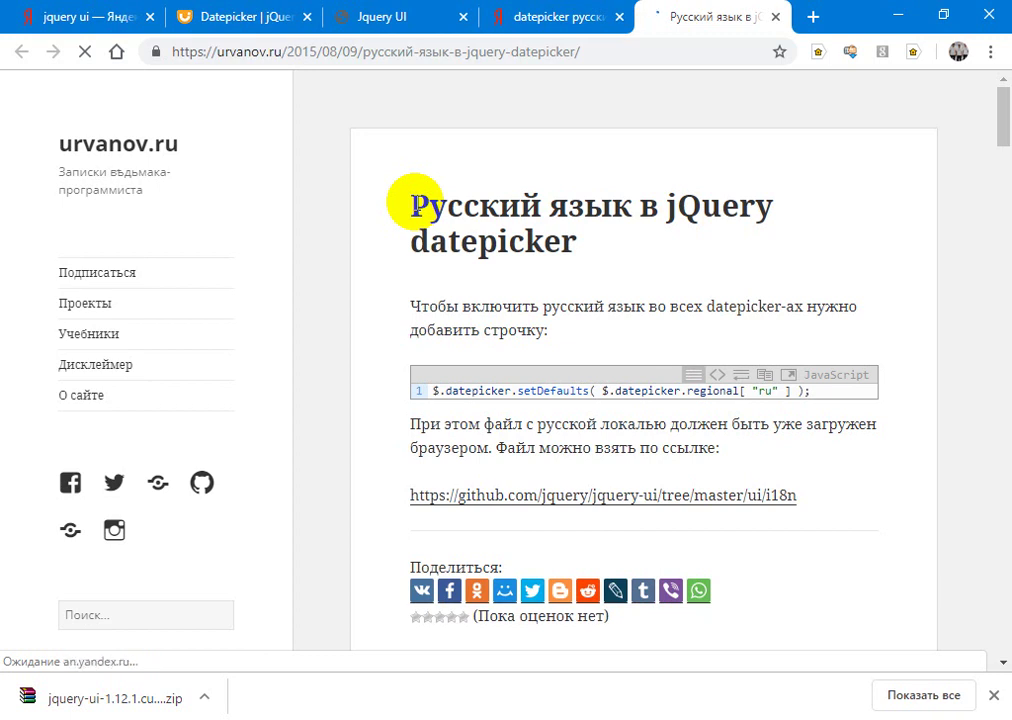
scroll(413, 203, "down", 2)
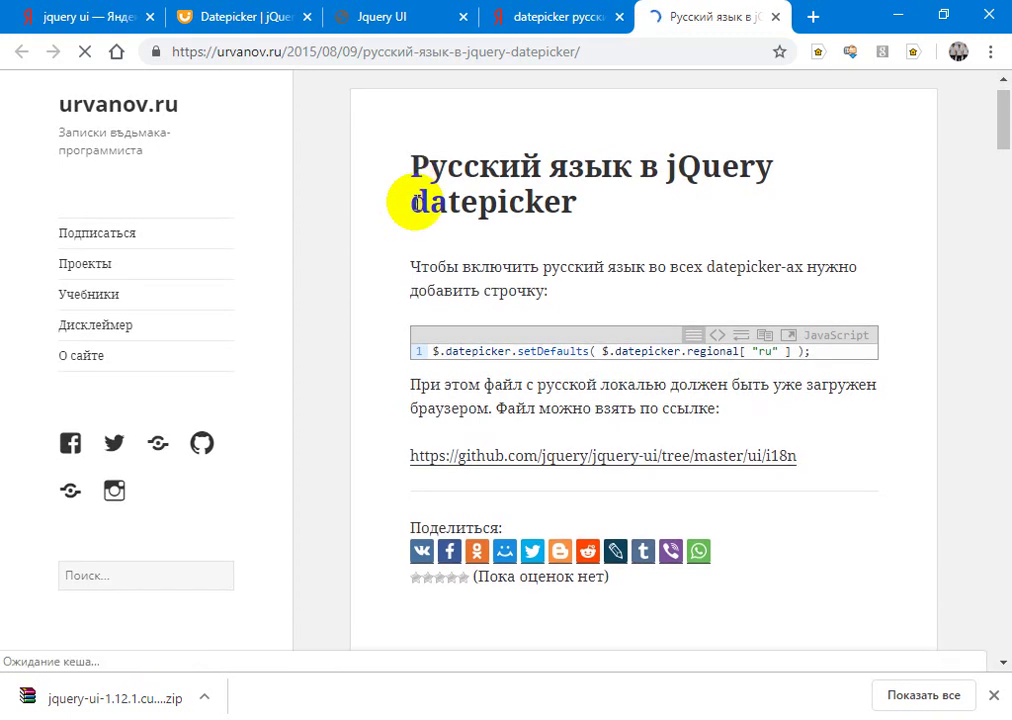
Step: Open the article's GitHub i18n link in a new tab, highlight the setDefaults line for "ru", and switch to the GitHub page
middle_click(703, 421)
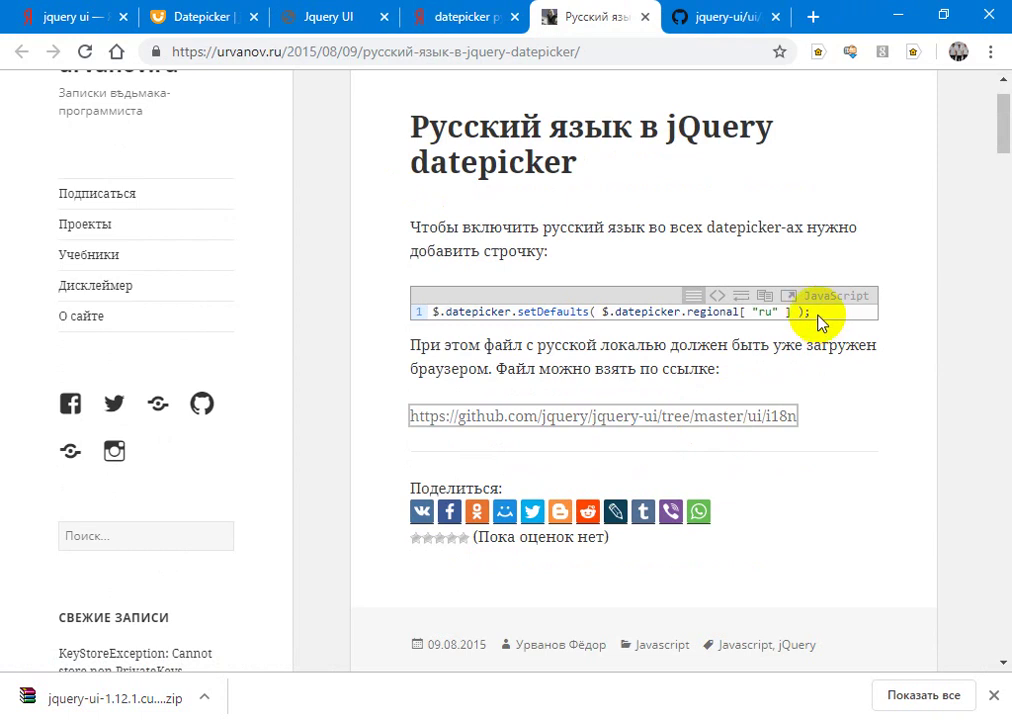
left_click_drag(818, 311, 418, 300)
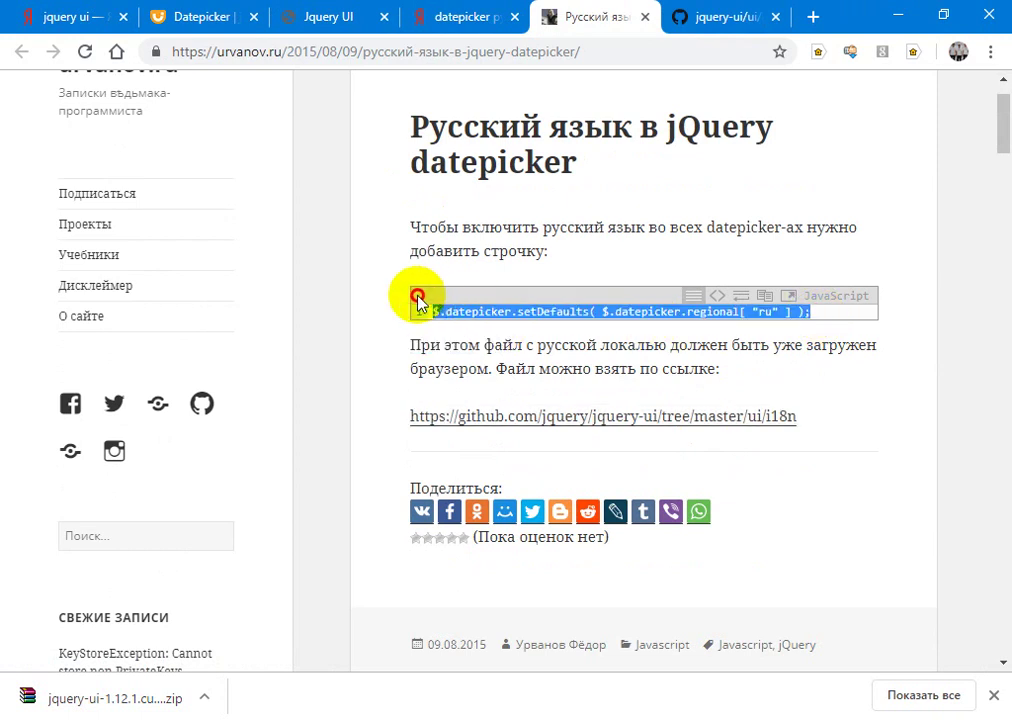
scroll(420, 303, "down", 3)
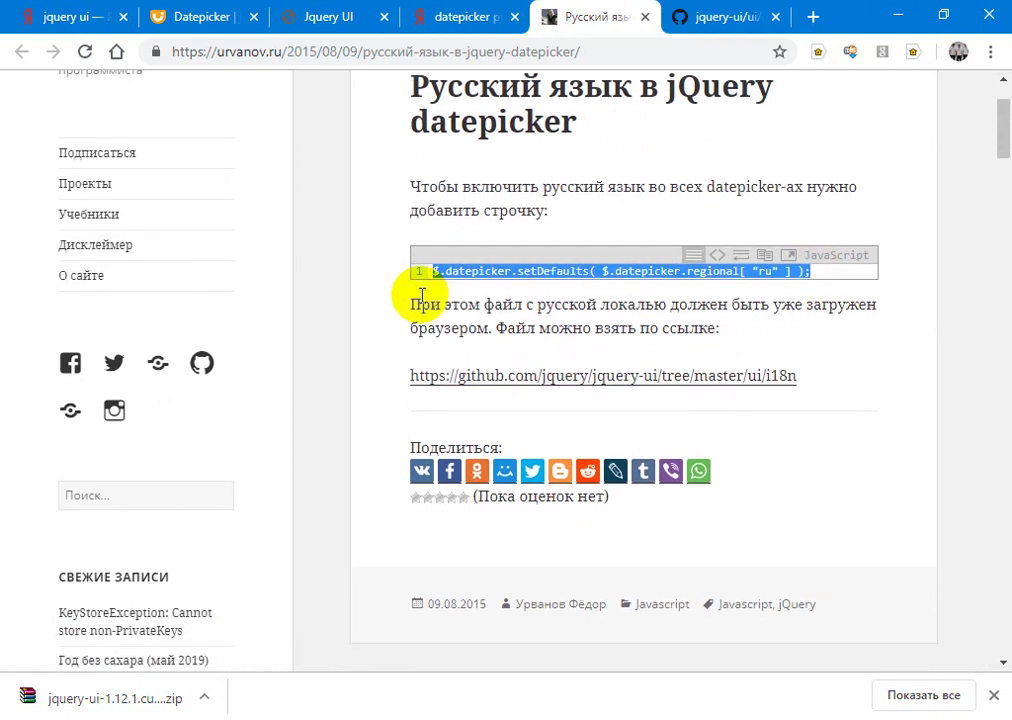
key("ctrl+Tab")
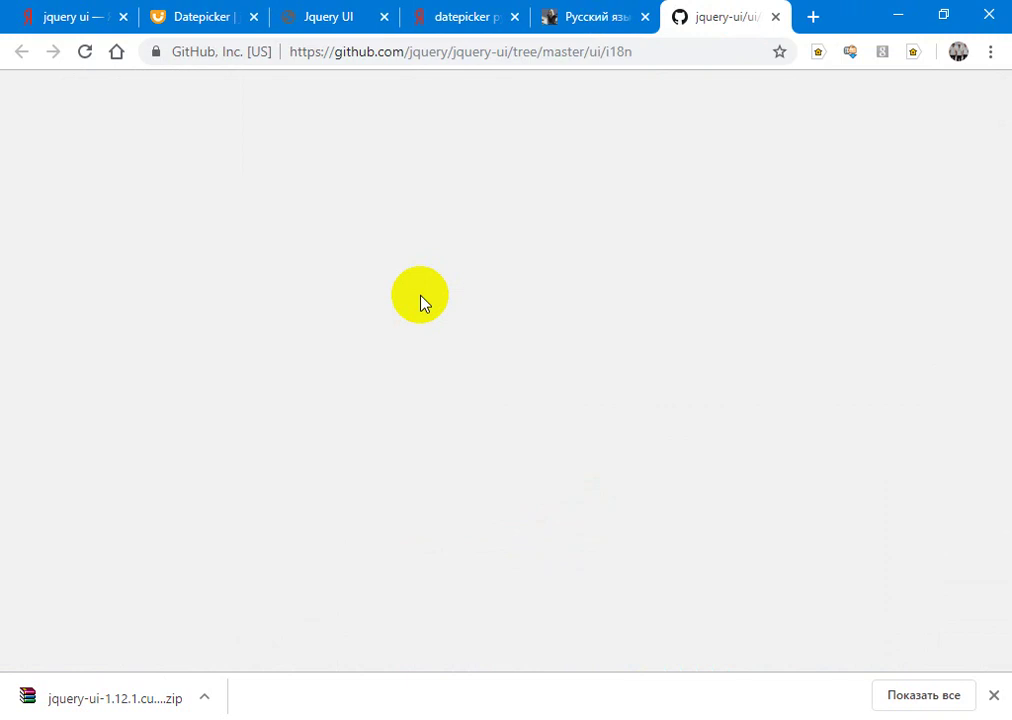
Step: Look through the datepicker locale files in the jquery-ui i18n folder for the Russian one
scroll(420, 303, "down", 1)
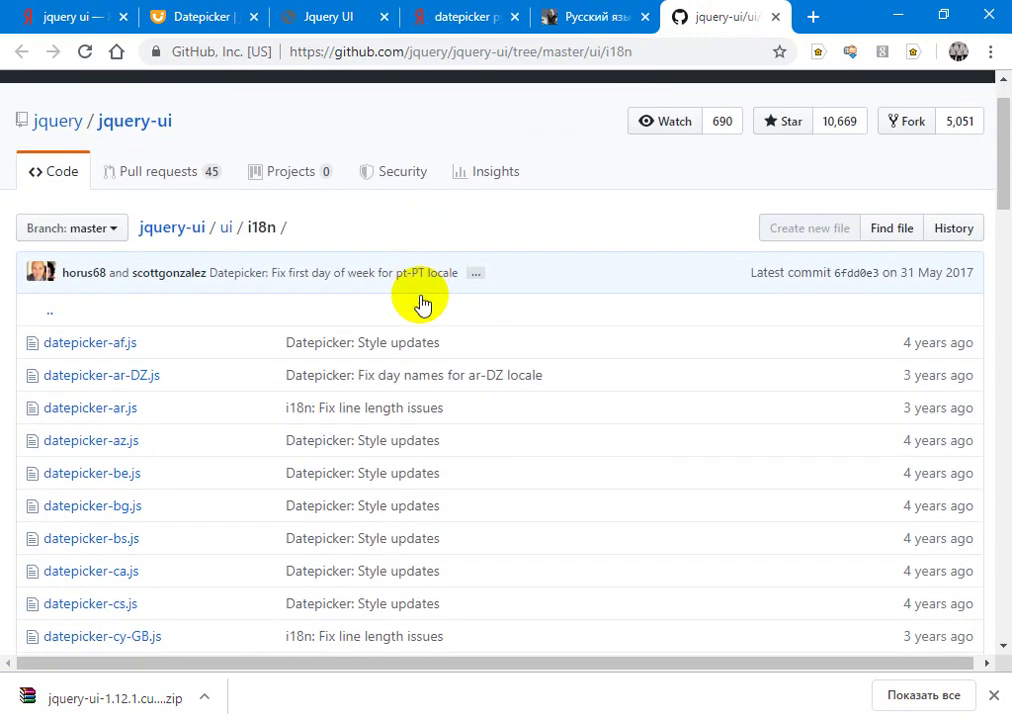
scroll(420, 303, "down", 2)
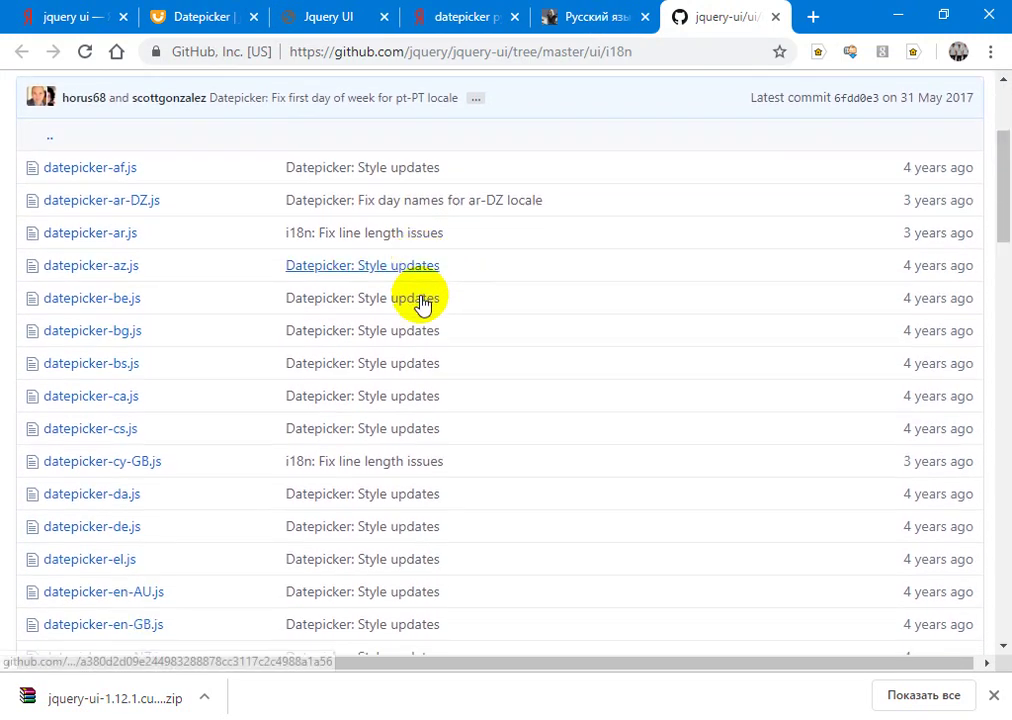
scroll(420, 303, "down", 4)
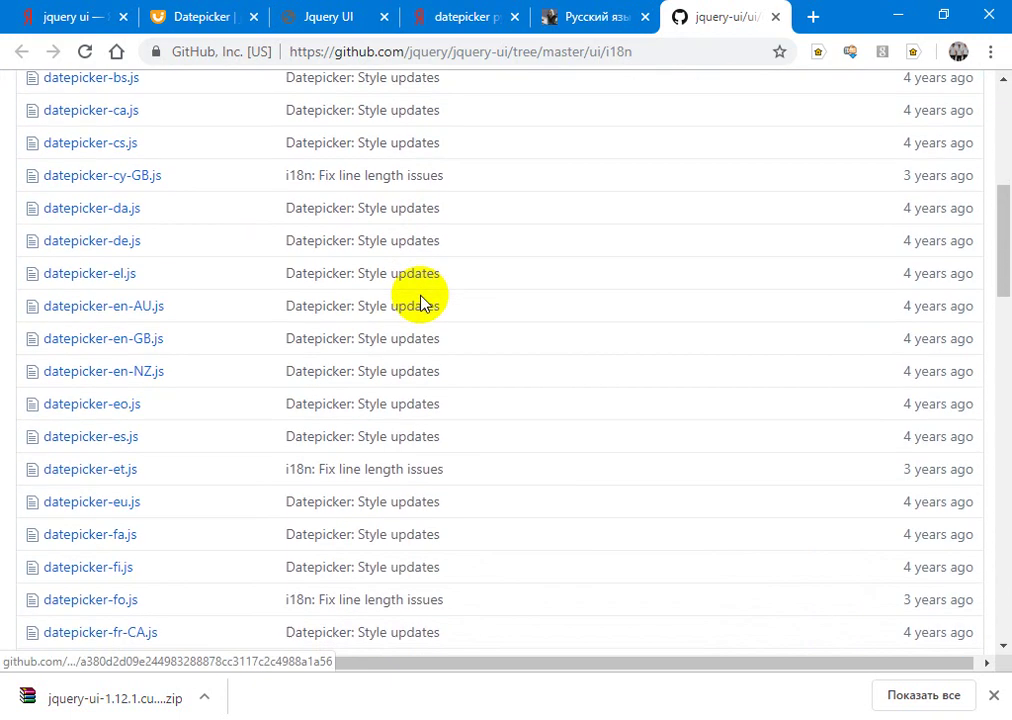
scroll(420, 303, "down", 4)
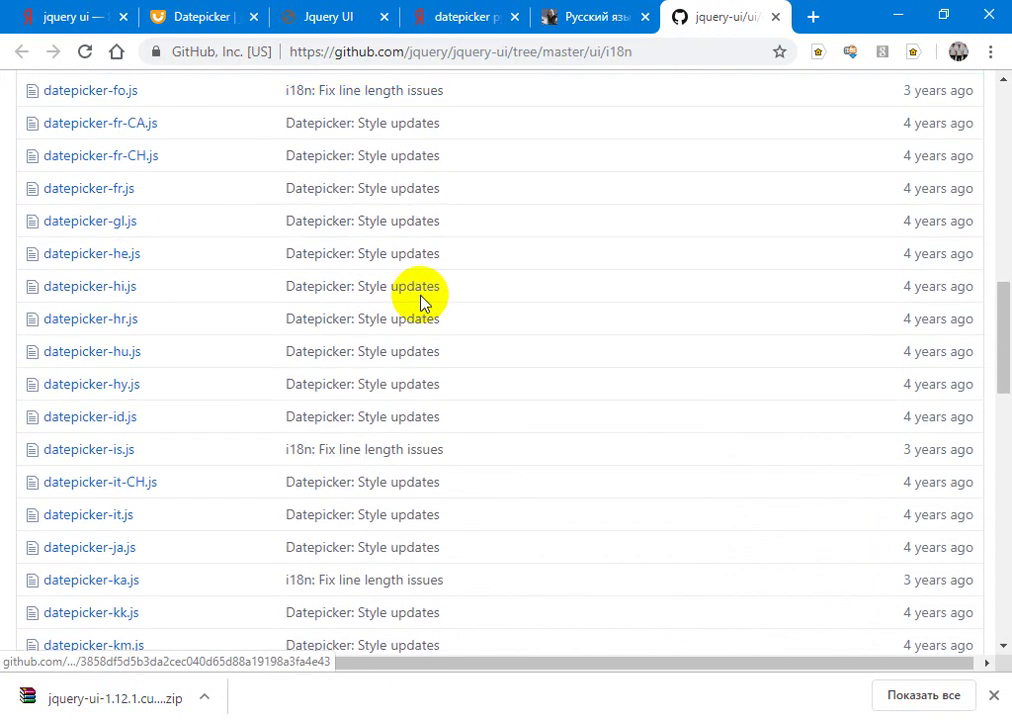
scroll(420, 303, "down", 3)
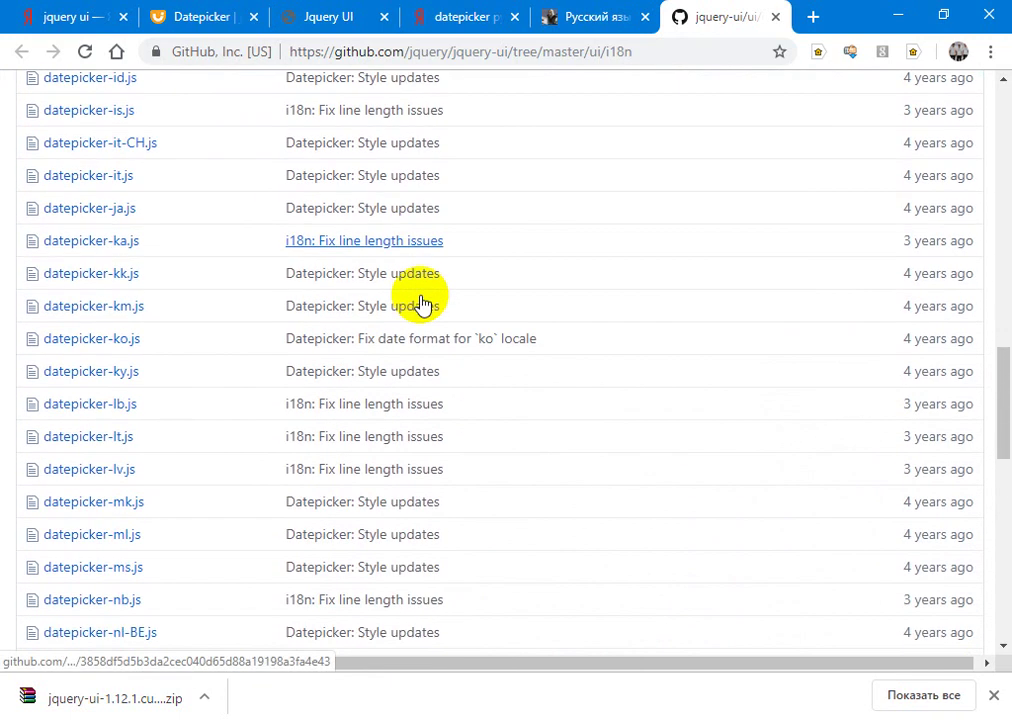
scroll(420, 303, "down", 2)
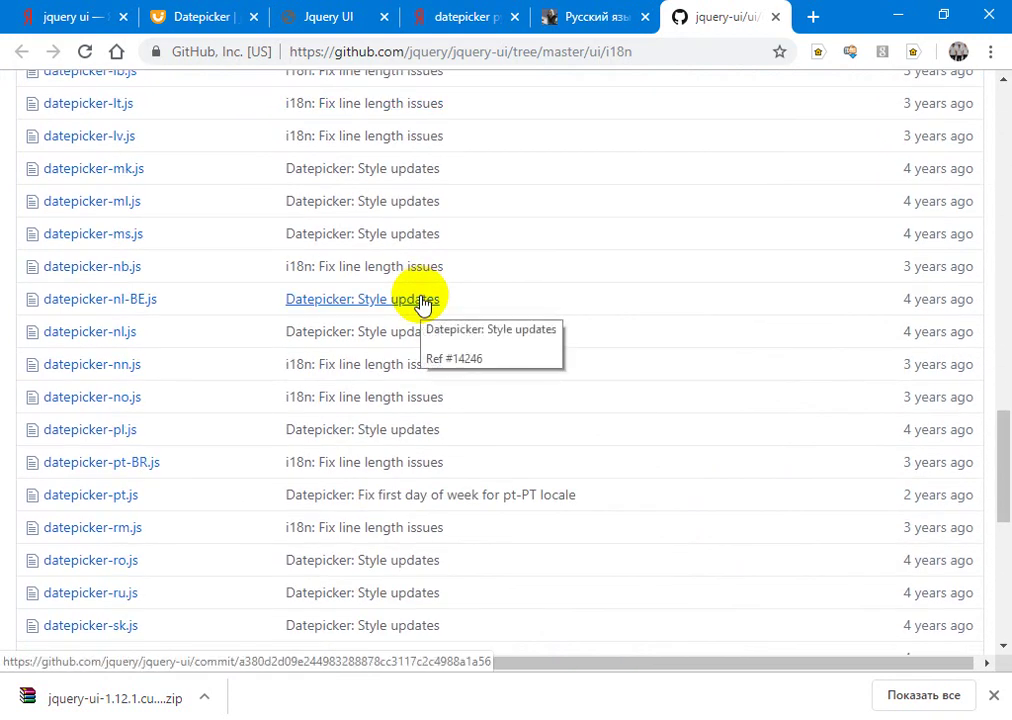
scroll(420, 303, "up", 5)
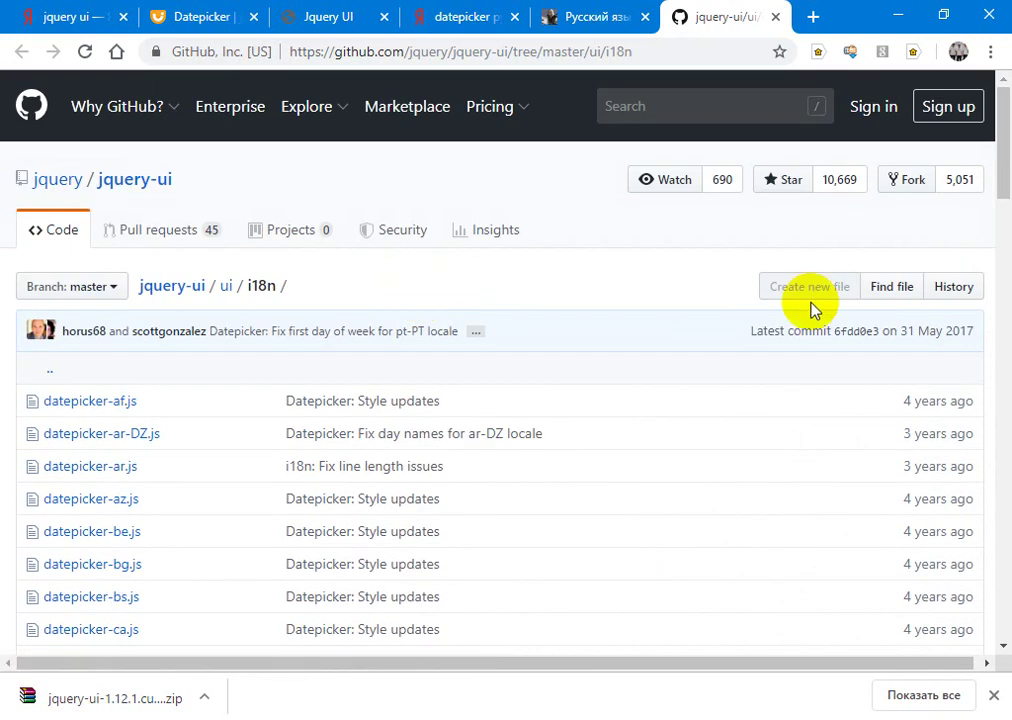
scroll(812, 310, "down", 20)
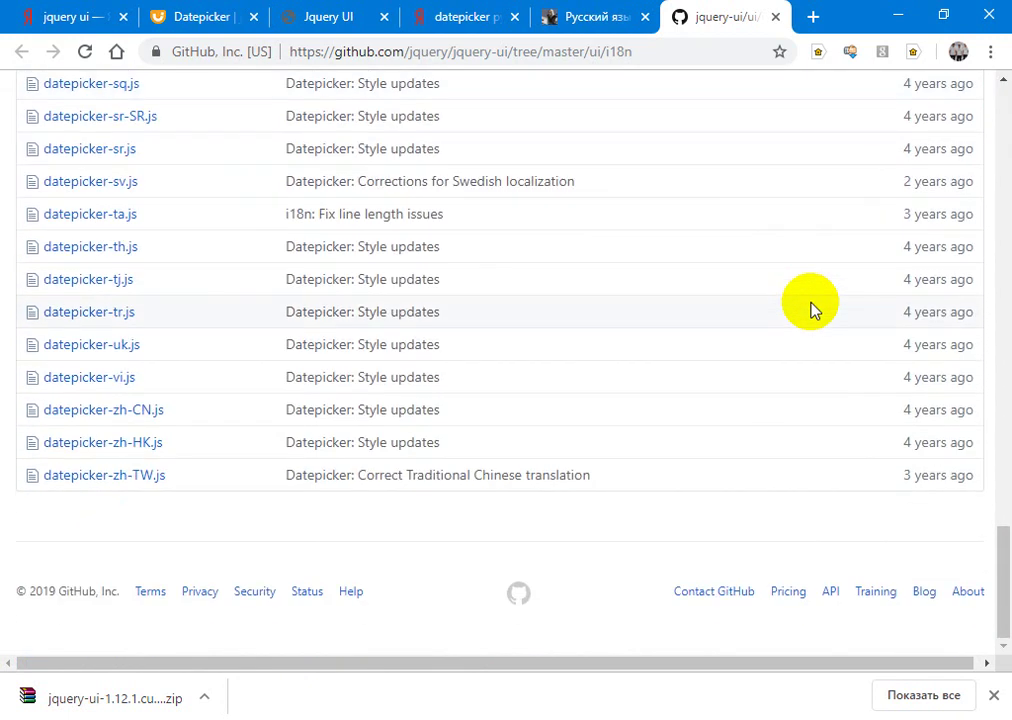
scroll(812, 310, "up", 6)
scroll(812, 310, "up", 18)
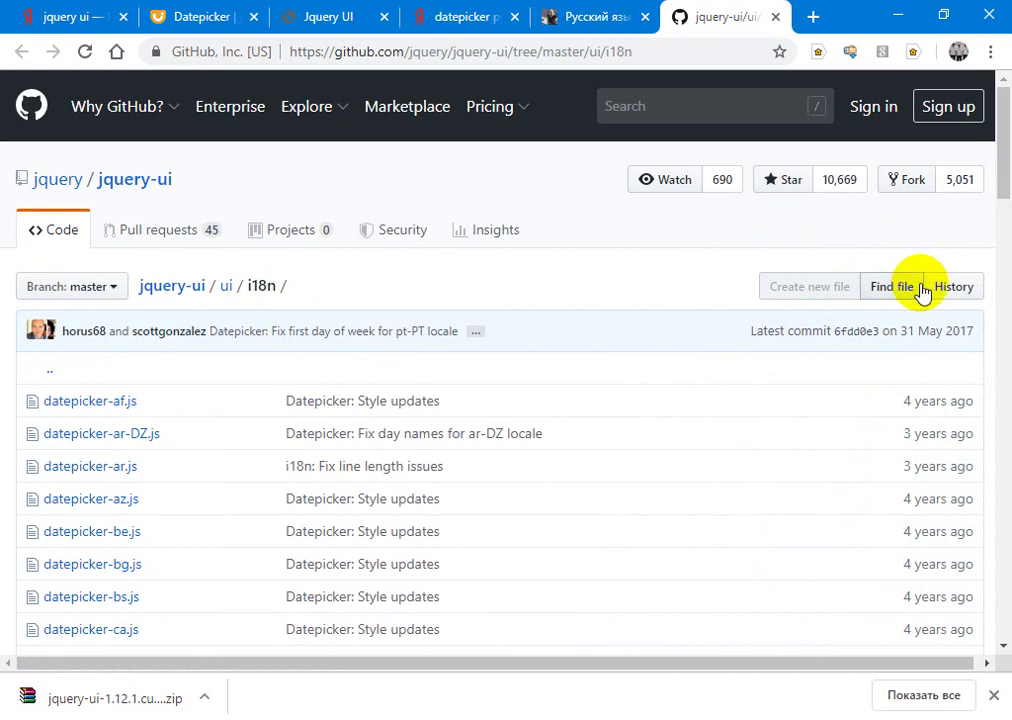
left_click(955, 287)
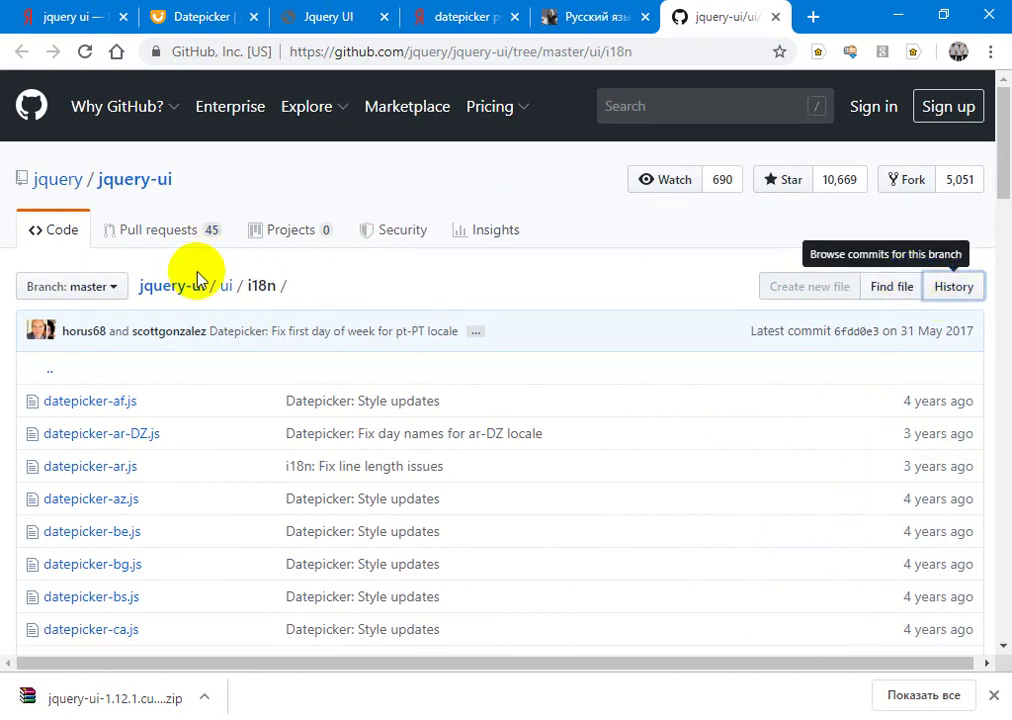
left_click(432, 8)
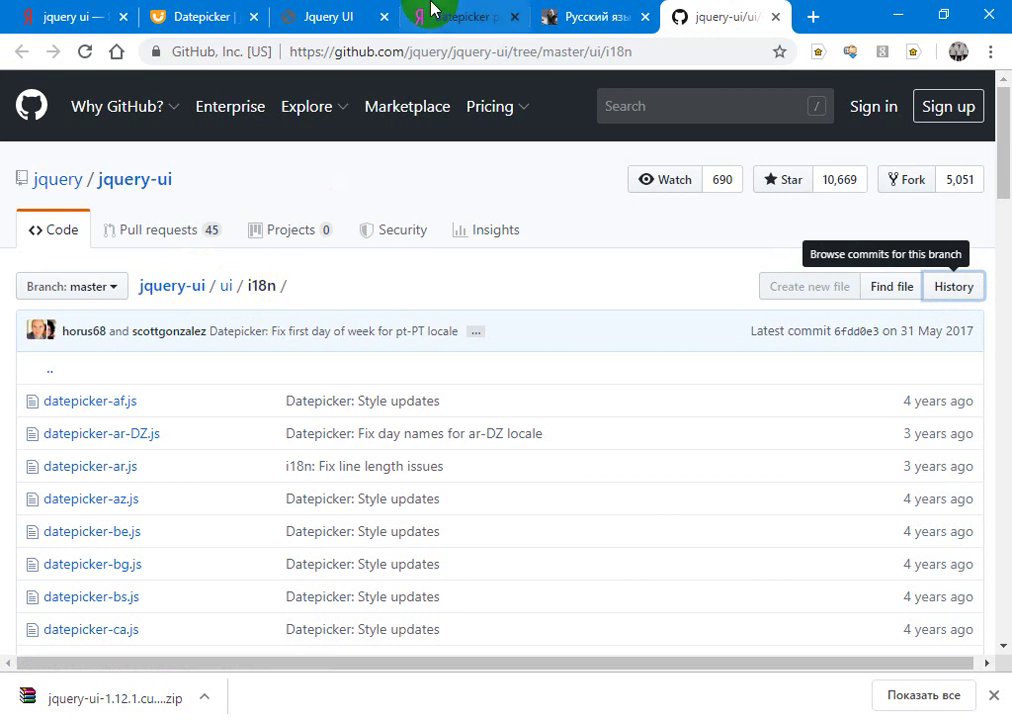
Step: Find "ru" on the i18n folder page and open the file datepicker-ru.js
key("ctrl+f")
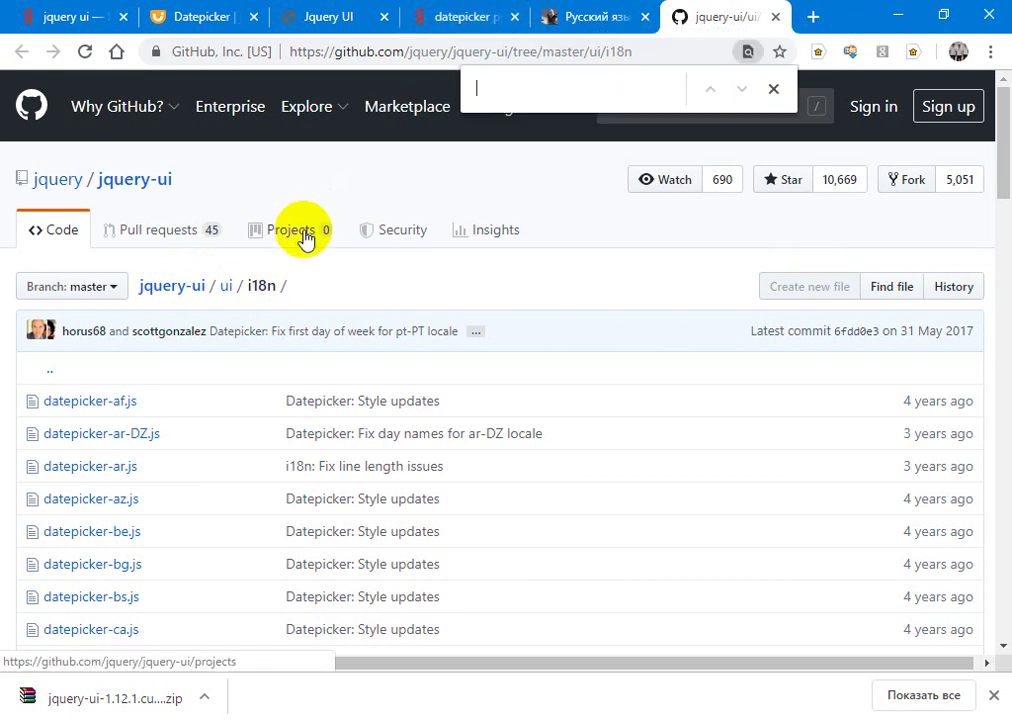
type("ru")
key("Return")
left_click(84, 363)
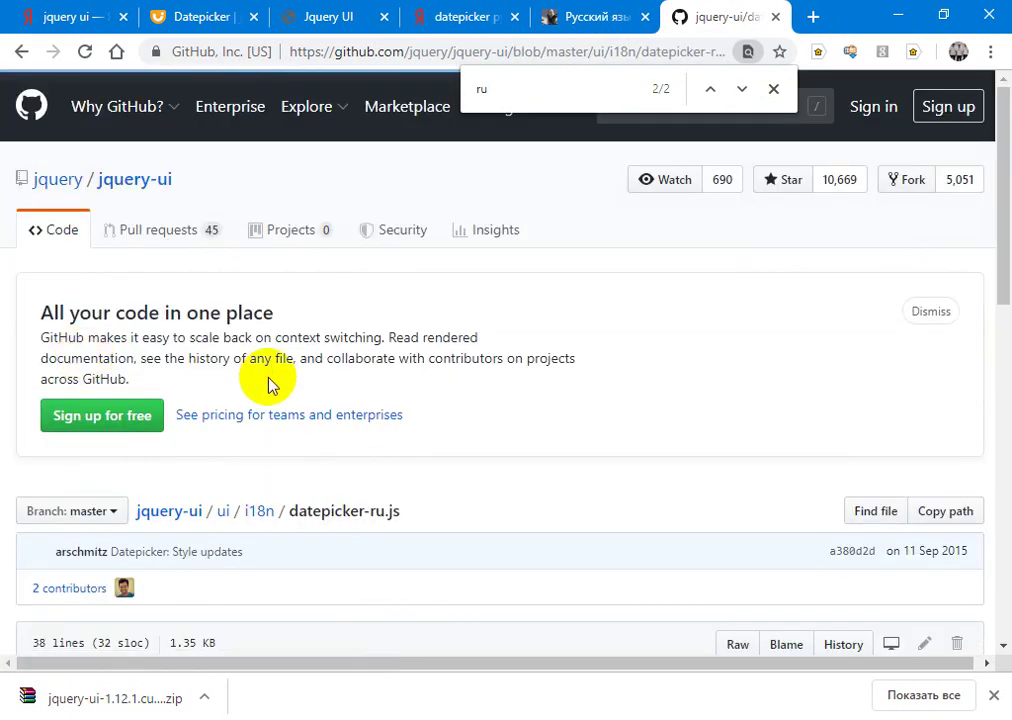
Step: Close the page search and select only the code of datepicker-ru.js, from line 1 through line 37
scroll(373, 385, "down", 4)
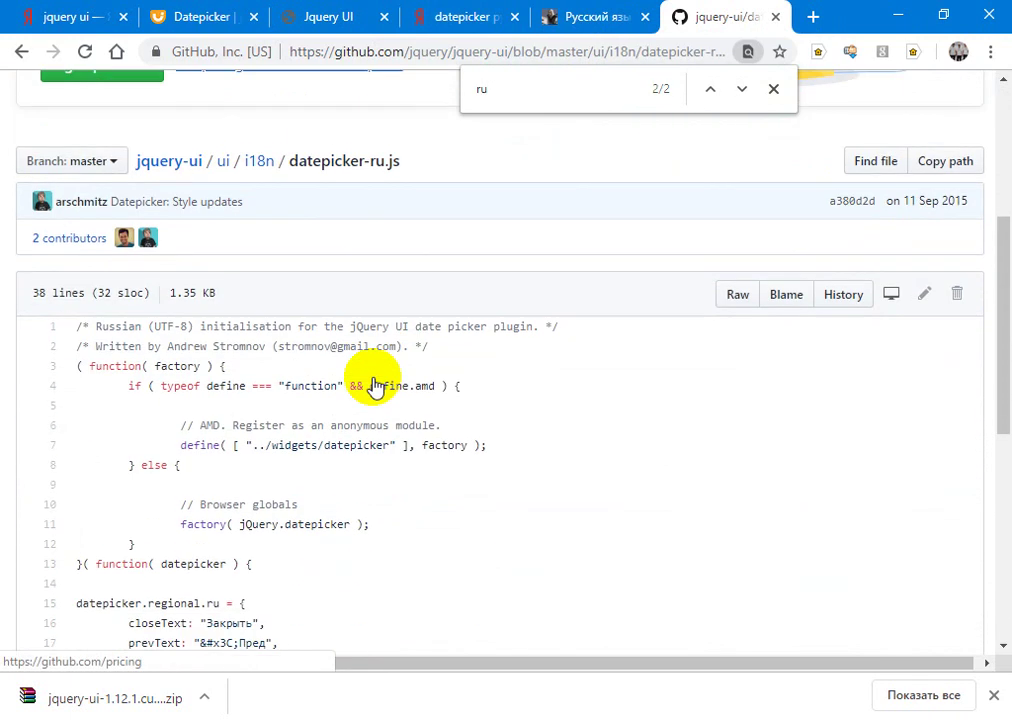
key("ctrl+a")
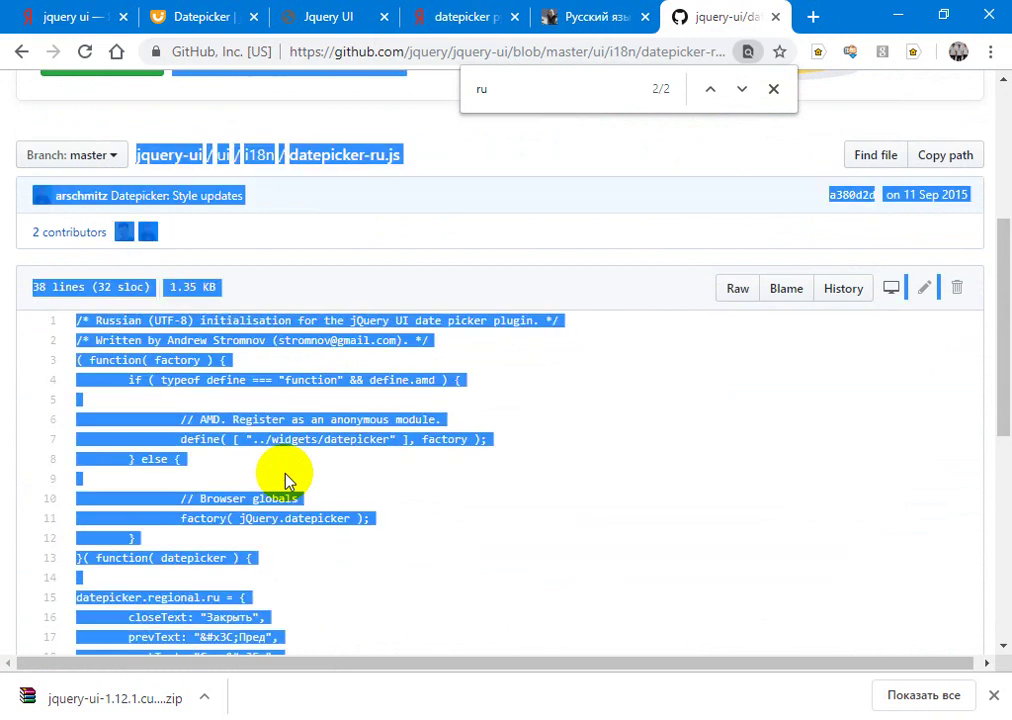
left_click(118, 377)
right_click(587, 332)
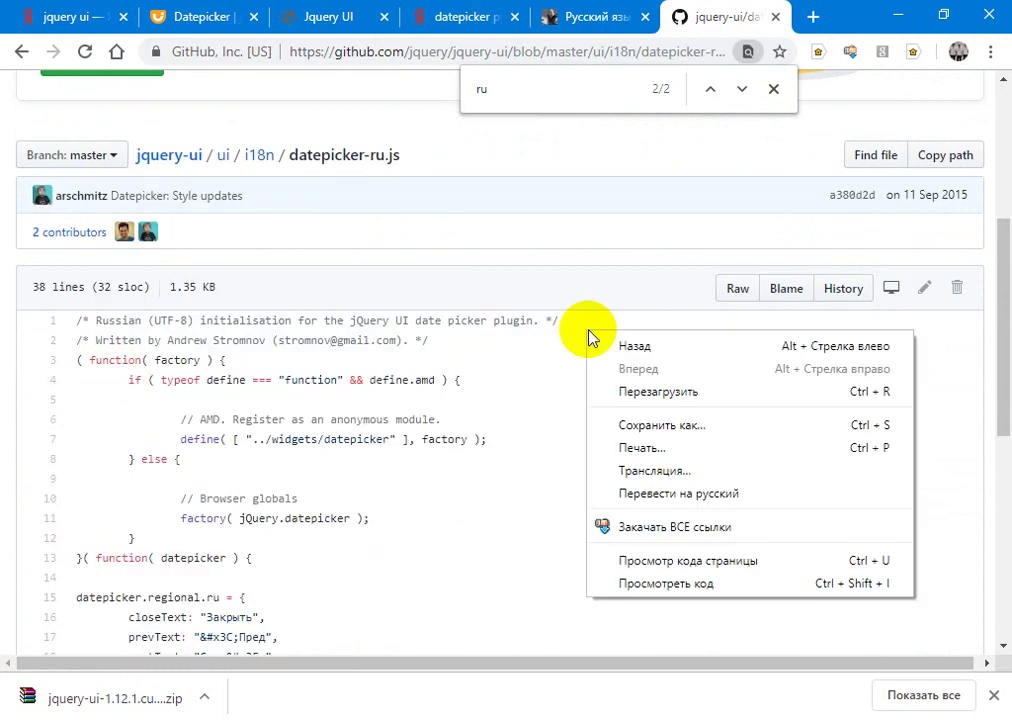
left_click(976, 375)
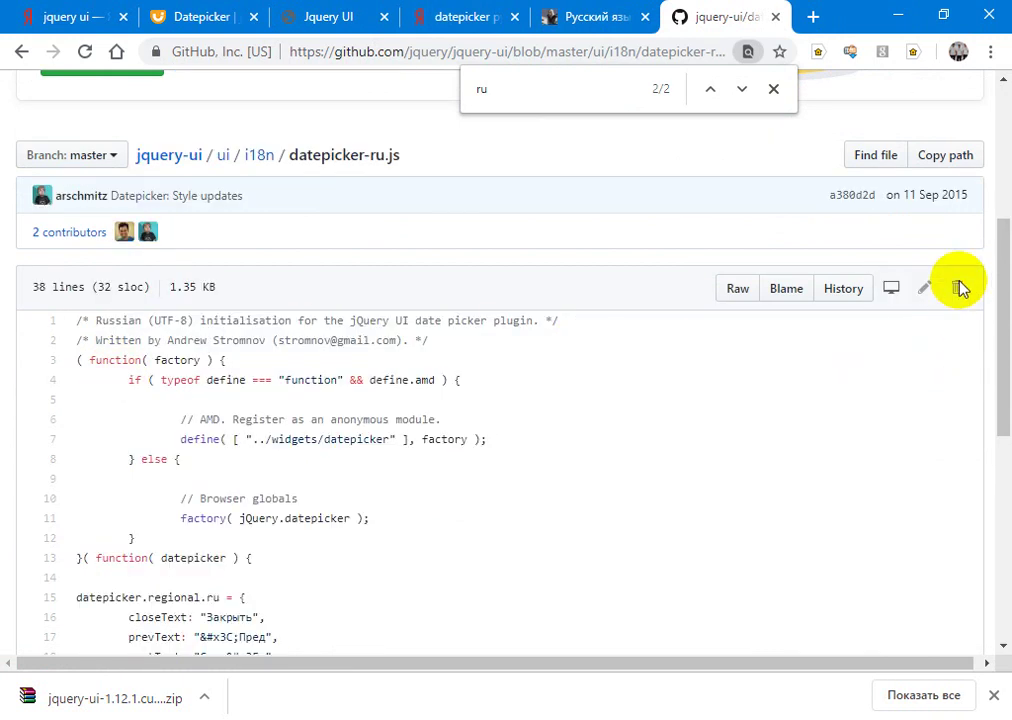
left_click(773, 92)
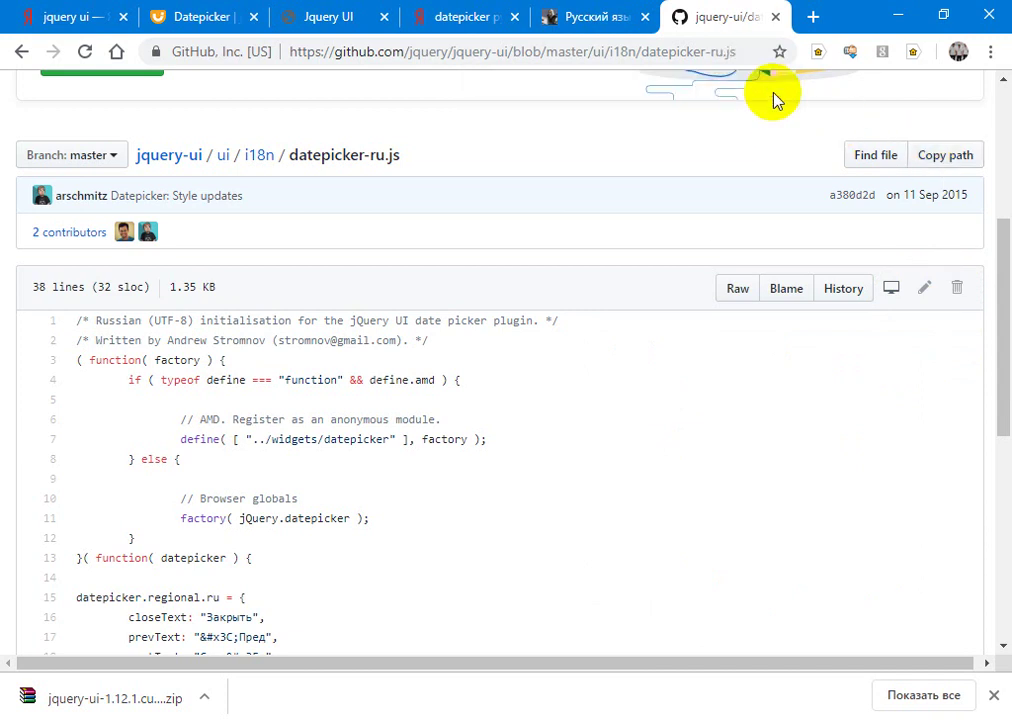
left_click_drag(60, 320, 178, 494)
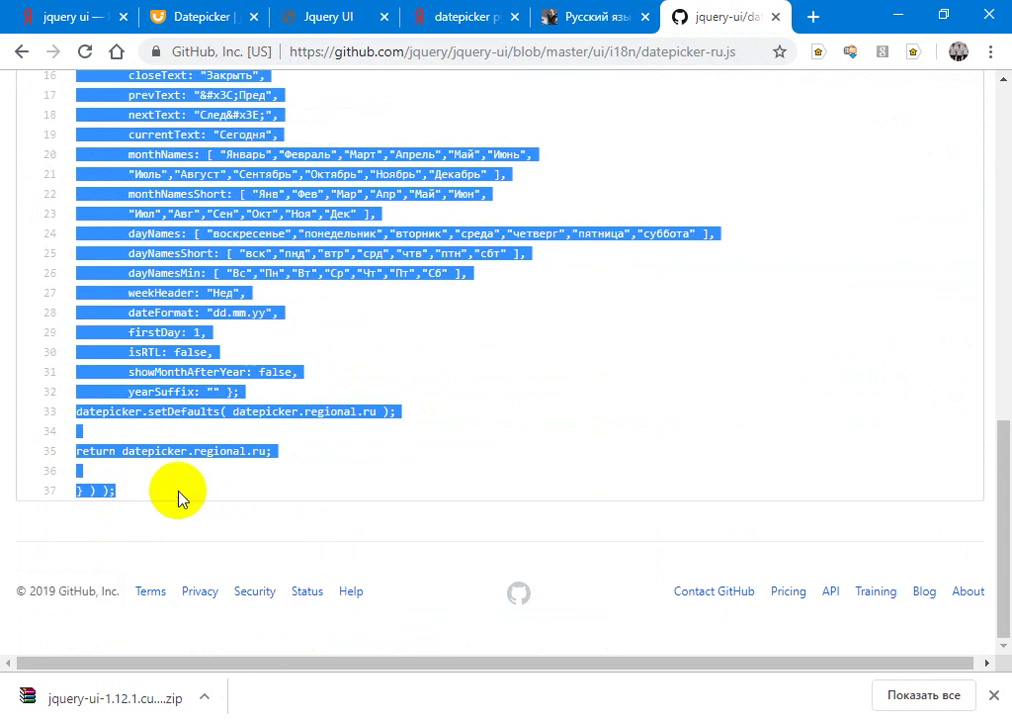
Step: Using Total Commander, create datepicker-ru.js in the 11dars folder, paste the copied Russian locale code into it and save
key("alt+Tab")
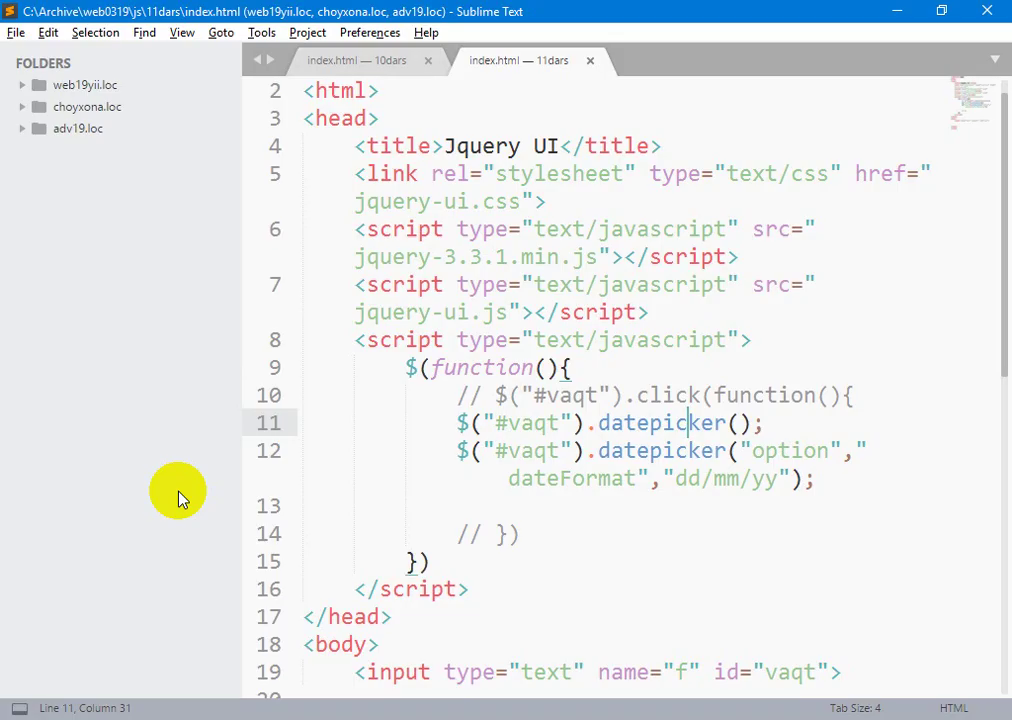
key("alt+Tab")
key("Tab")
key("shift+F4")
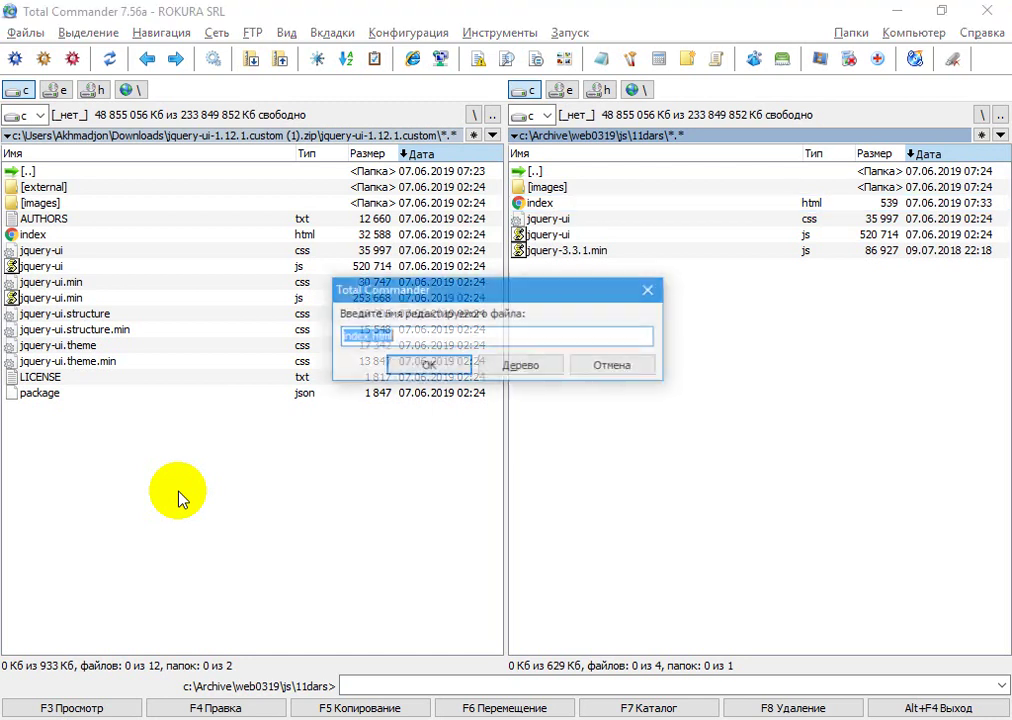
type("datepicker-ru.js")
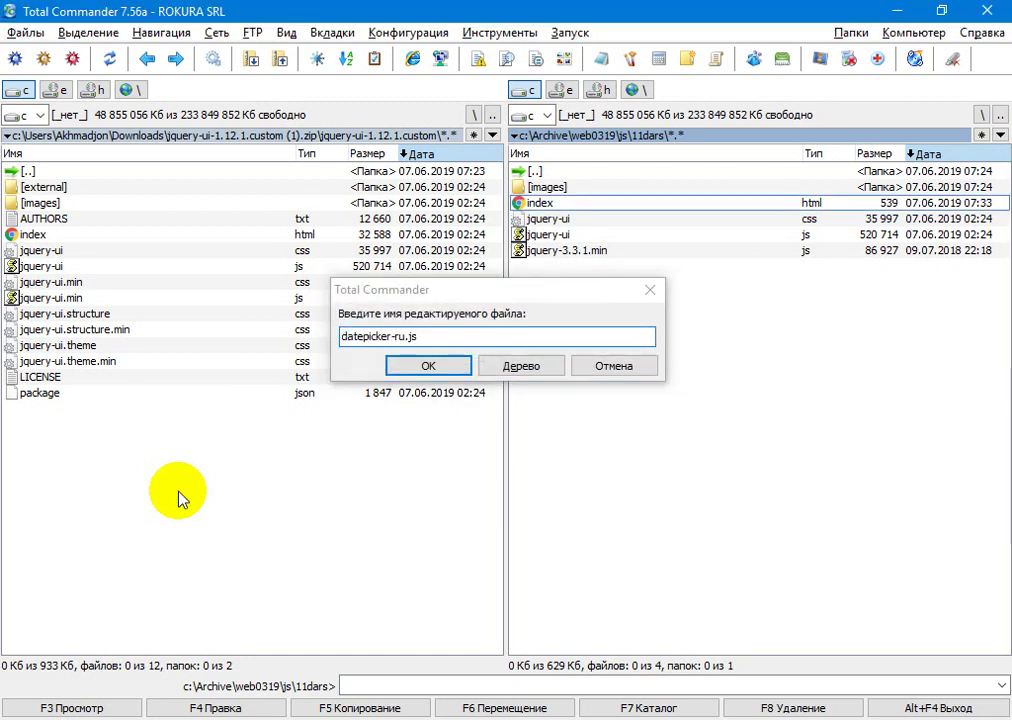
key("Return")
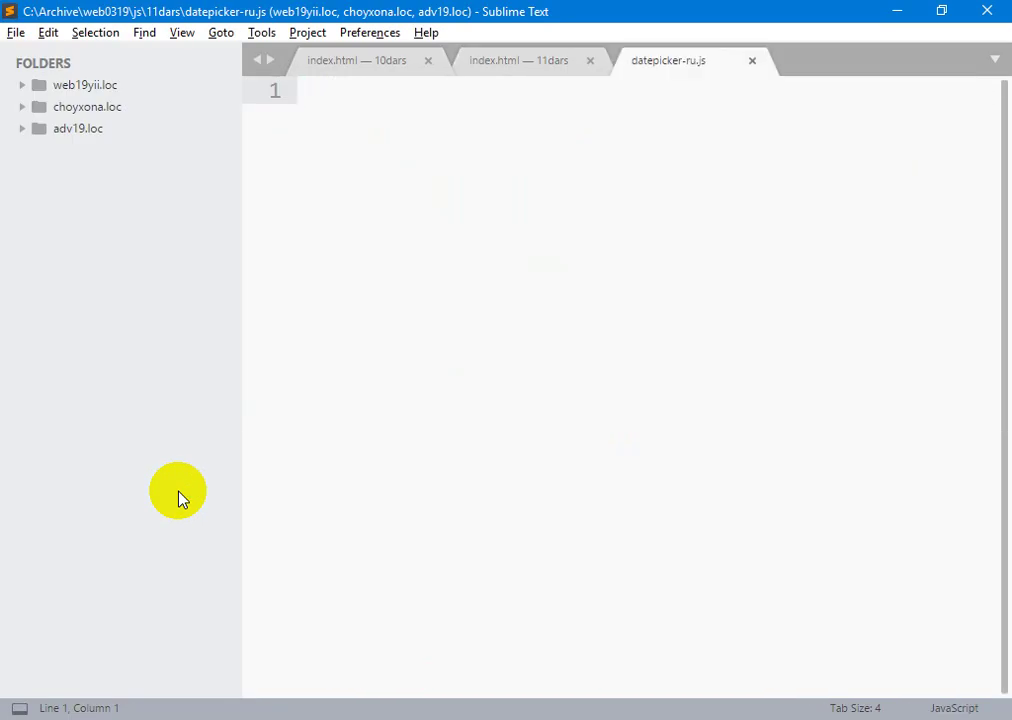
key("ctrl+v")
key("ctrl+s")
Step: Review the pasted locale code in datepicker-ru.js from the end up to its opening lines
key("Up")
key("Up")
key("Up")
key("Up")
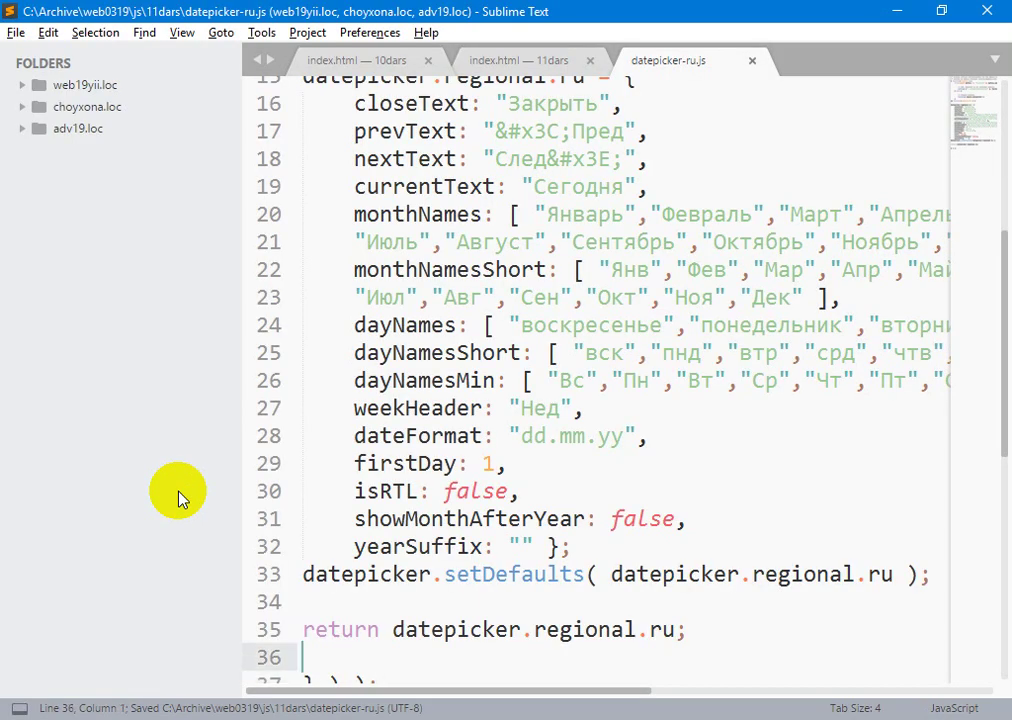
key("Up")
key("Up")
key("Up")
key("Up")
key("Up")
key("Up")
key("Up")
key("Up")
key("Up")
key("Up")
key("Up")
key("Up")
key("Up")
key("Up")
key("Up")
key("Up")
key("Up")
key("Up")
key("Up")
key("Up")
key("Down")
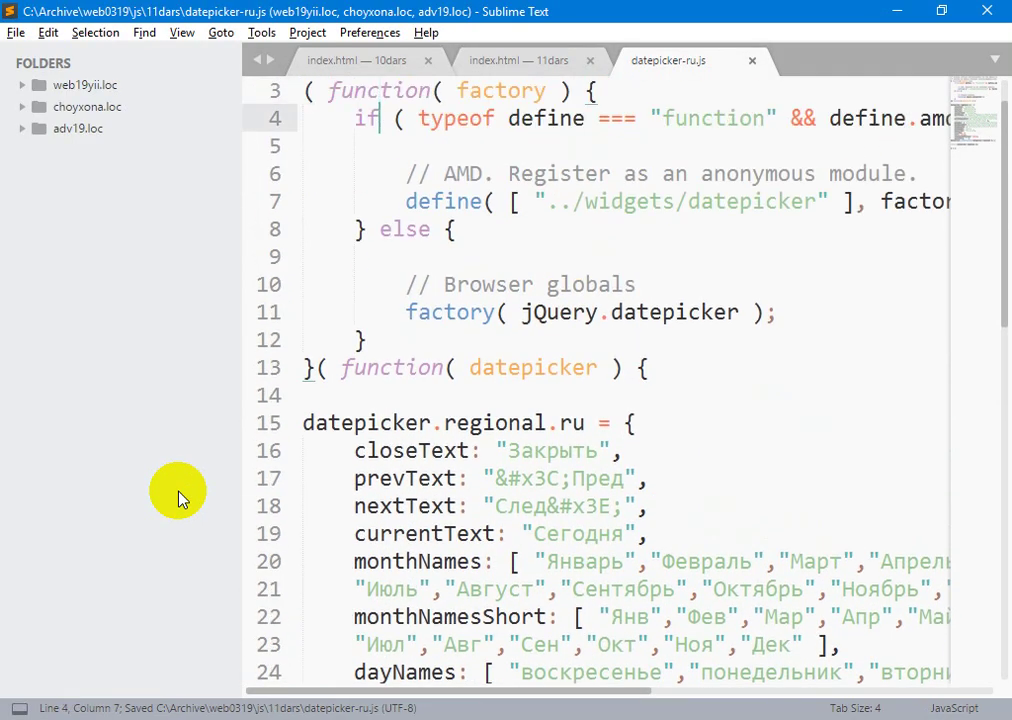
left_click(422, 506)
left_click(507, 478)
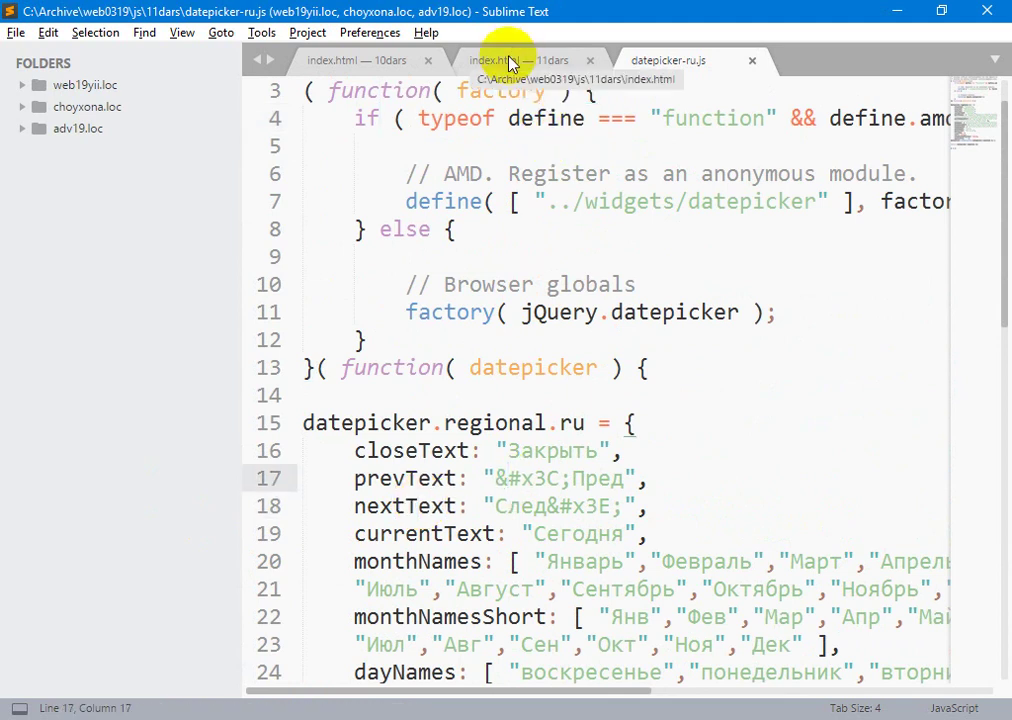
Step: Switch to Chrome and copy the $.datepicker.setDefaults line for "ru" from the article on Russian in jQuery datepicker
key("alt+Tab")
key("alt+Tab")
key("alt+Tab")
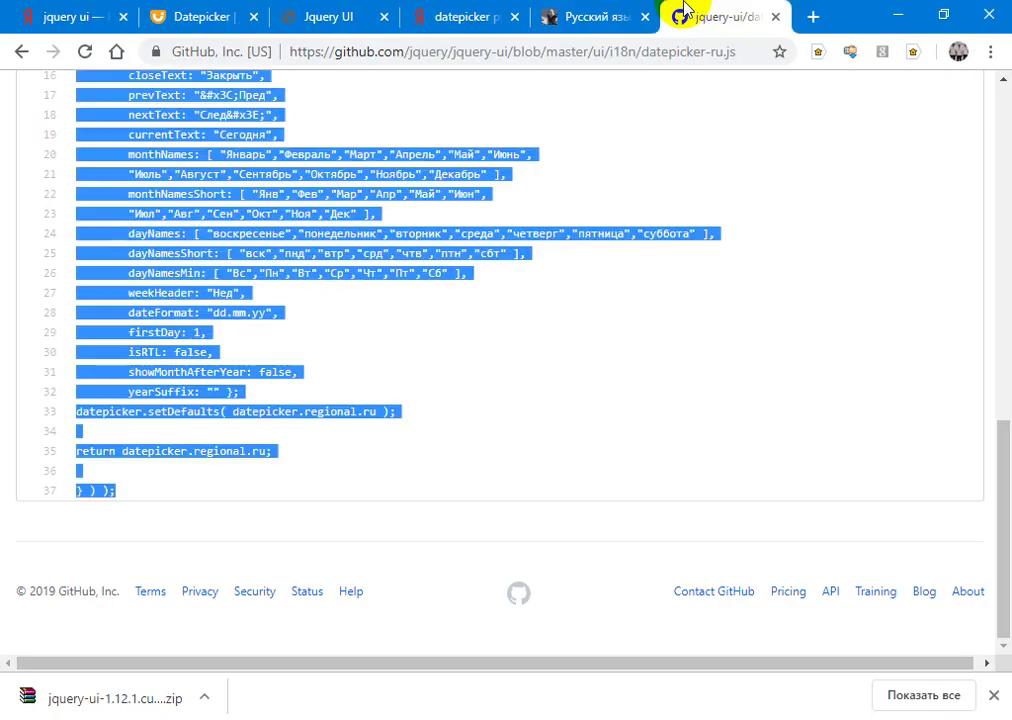
left_click(556, 17)
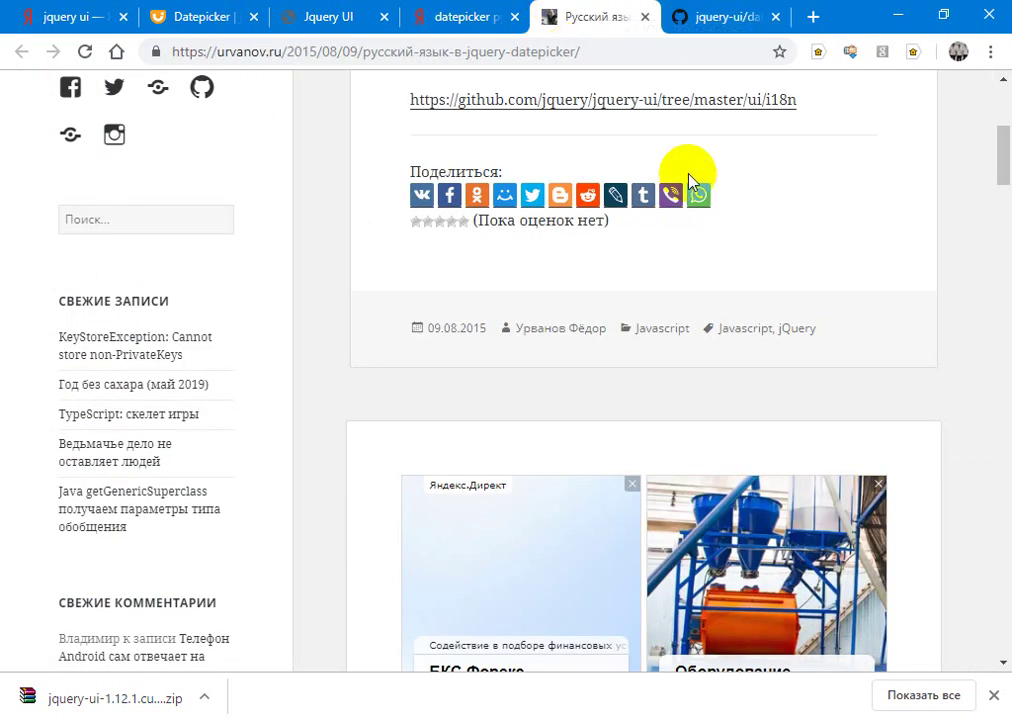
scroll(689, 181, "up", 4)
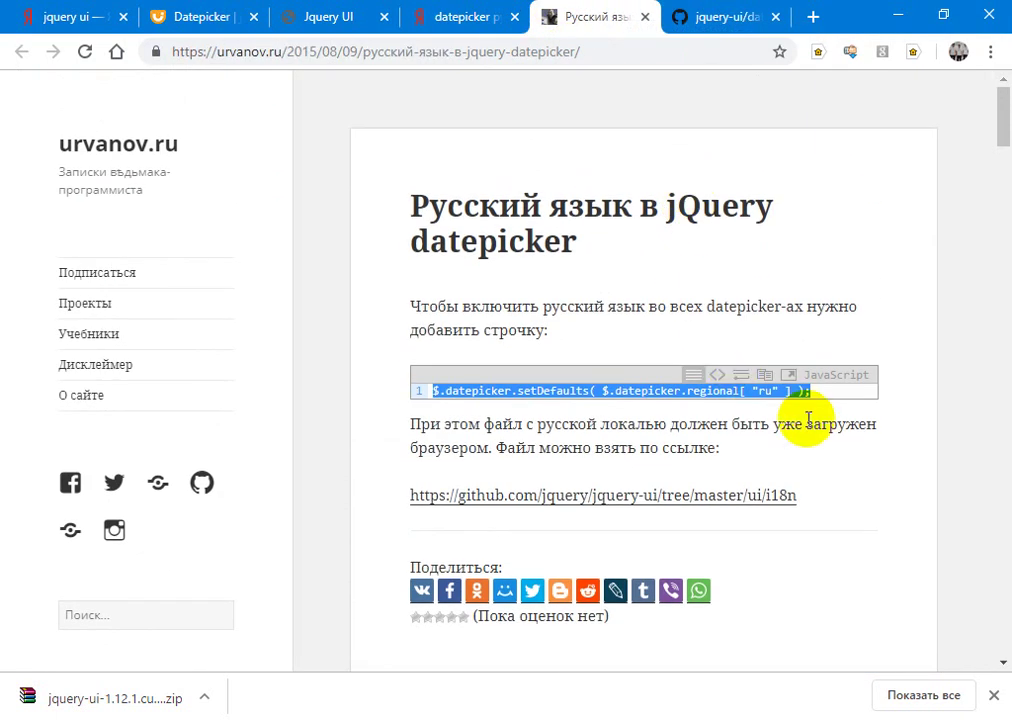
key("alt+Tab")
key("Tab")
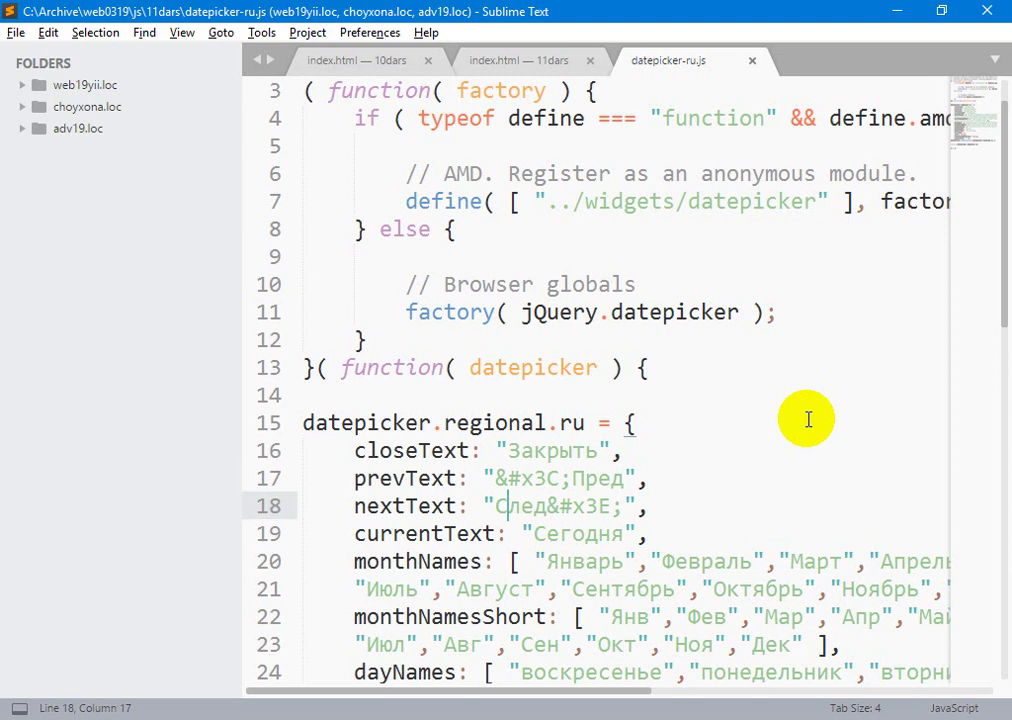
Step: In the 11dars index.html in Sublime Text, comment out the datepicker dateFormat option line
key("ctrl+Tab")
key("Up")
key("Down")
key("Down")
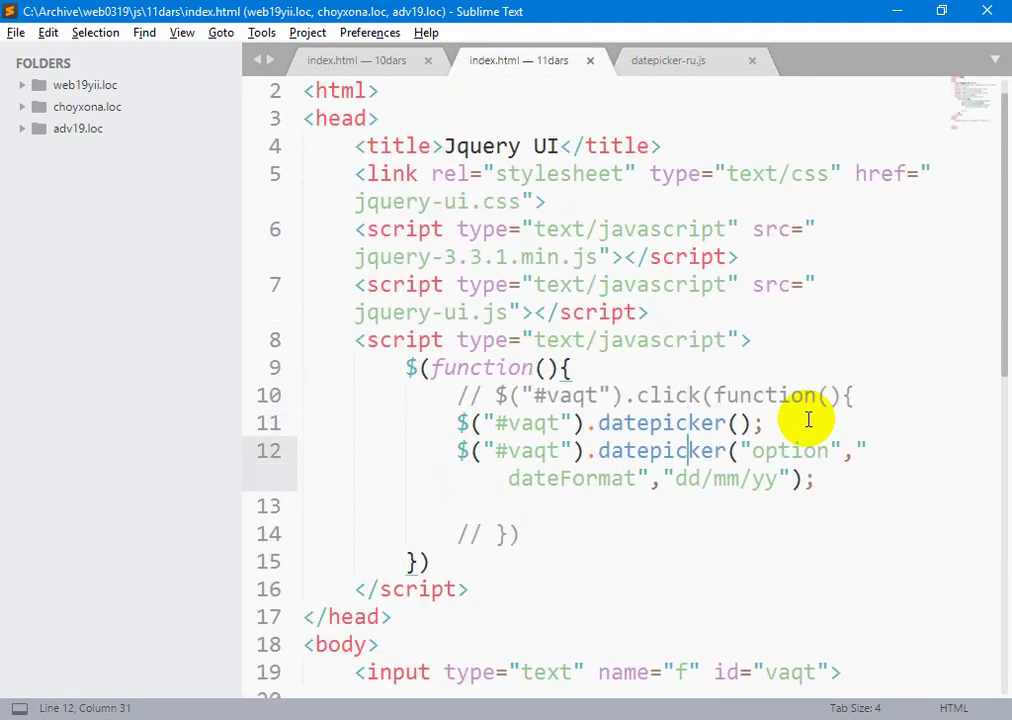
key("ctrl+slash")
Step: Paste the copied setDefaults snippet on a new line below $("#vaqt").datepicker(); and save index.html
key("Up")
scroll(808, 420, "up", 1)
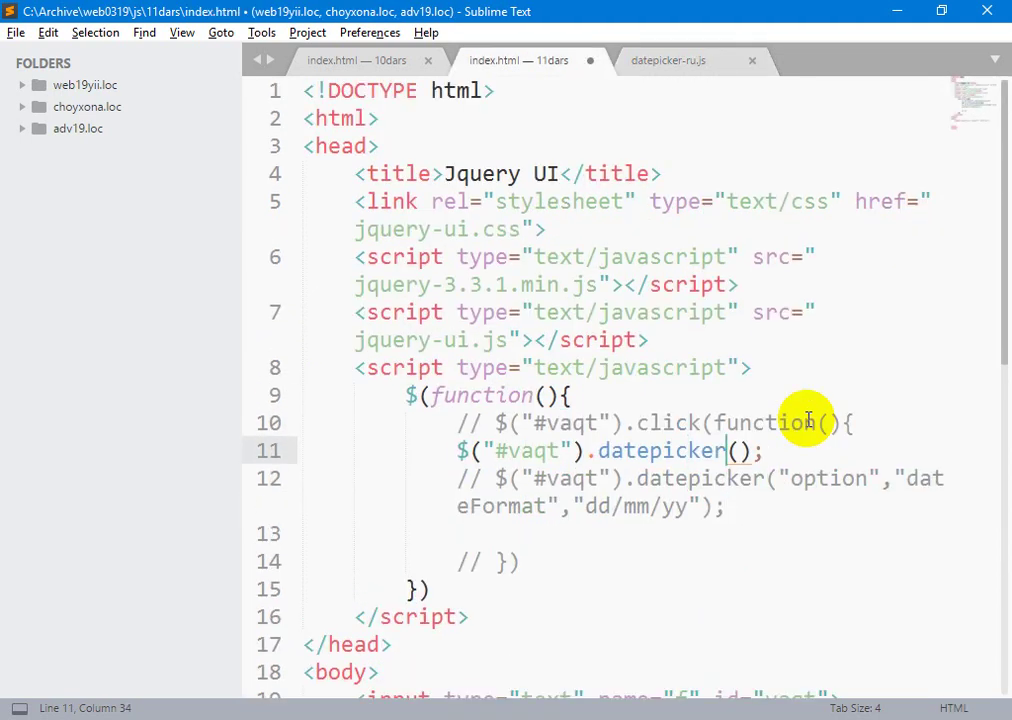
left_click(854, 445)
key("Return")
type("JavaScript $.datepicker.setDefaults( $.datepicker.regional[ \"ru\" ] ); 1 $.datepicker.setDefaults( $.datepicker.regional[ \"ru\" ] );")
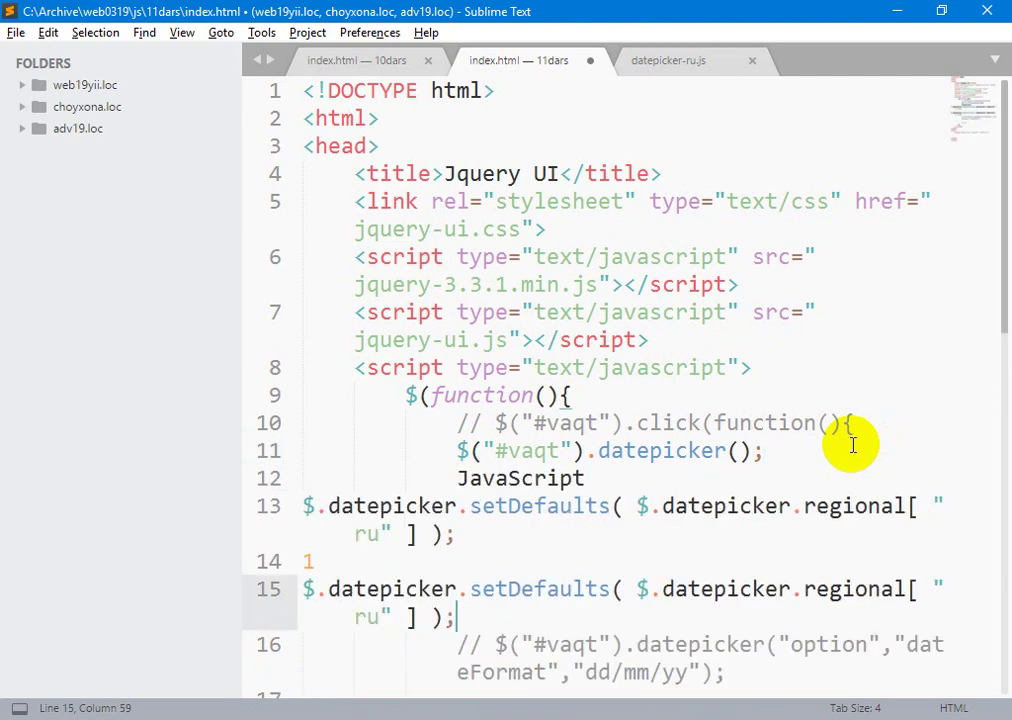
key("ctrl+s")
Step: Delete the stray "JavaScript" line, the duplicate setDefaults line and the "1" line from the pasted snippet, and save
key("Up")
key("Up")
key("Up")
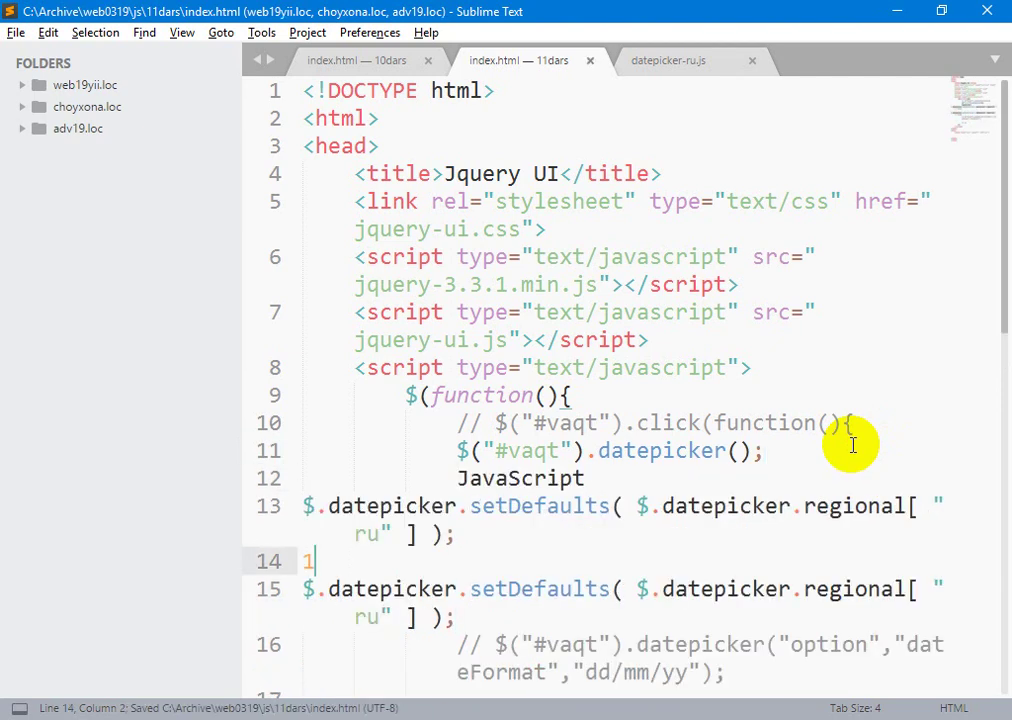
key("Down")
key("Down")
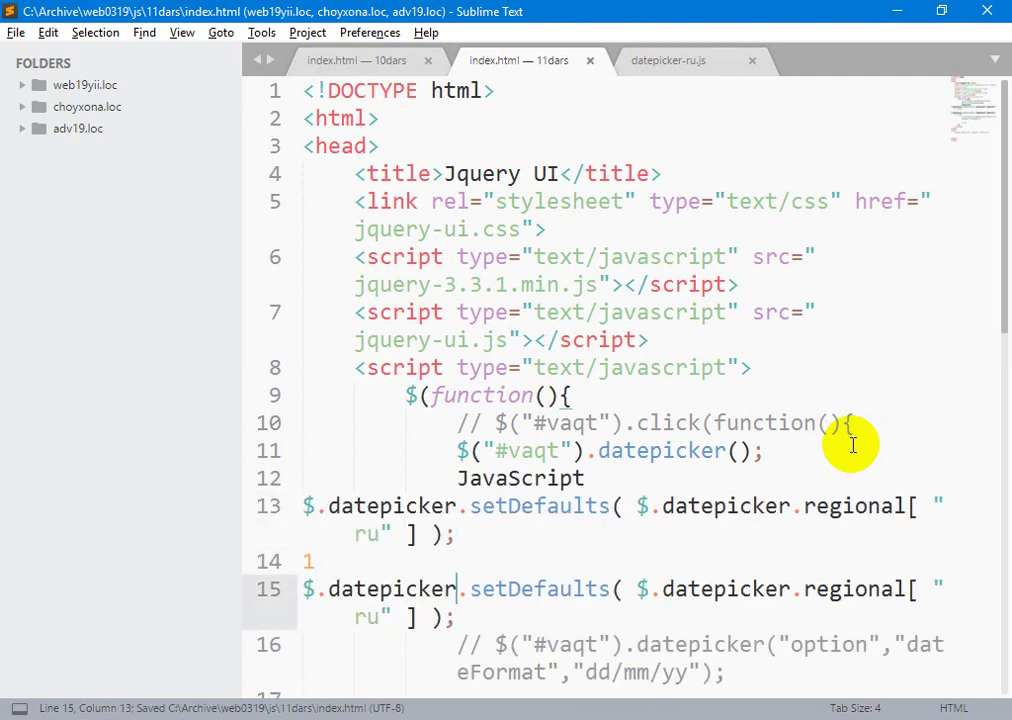
key("Up")
key("shift+Up")
key("shift+Up")
key("shift+Up")
key("shift+Home")
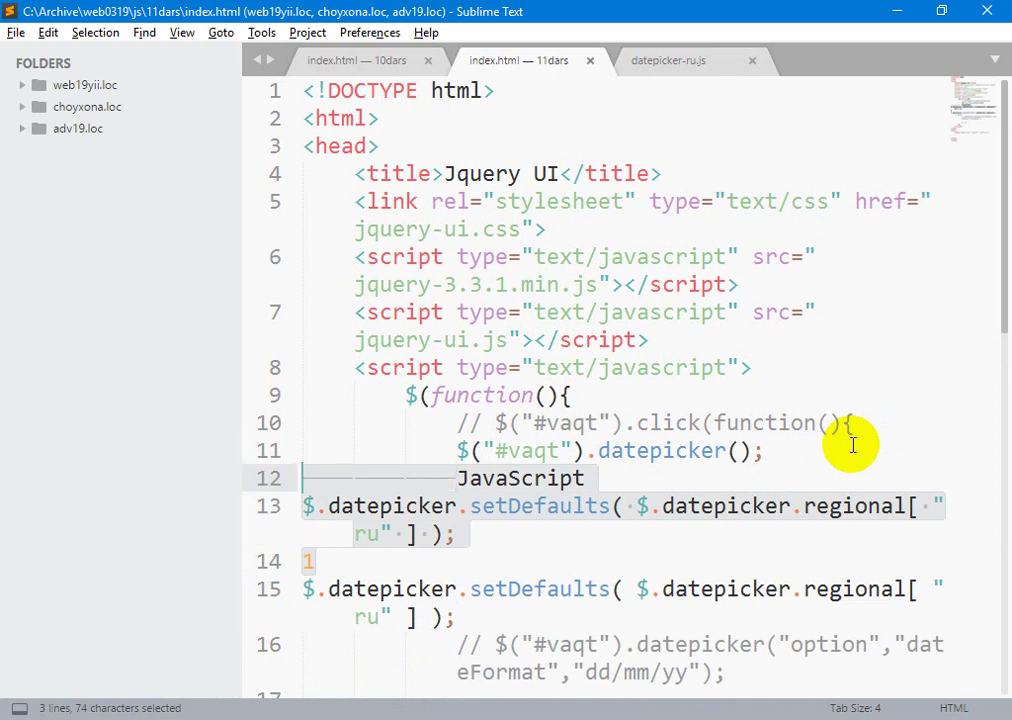
key("BackSpace")
key("BackSpace")
key("ctrl+s")
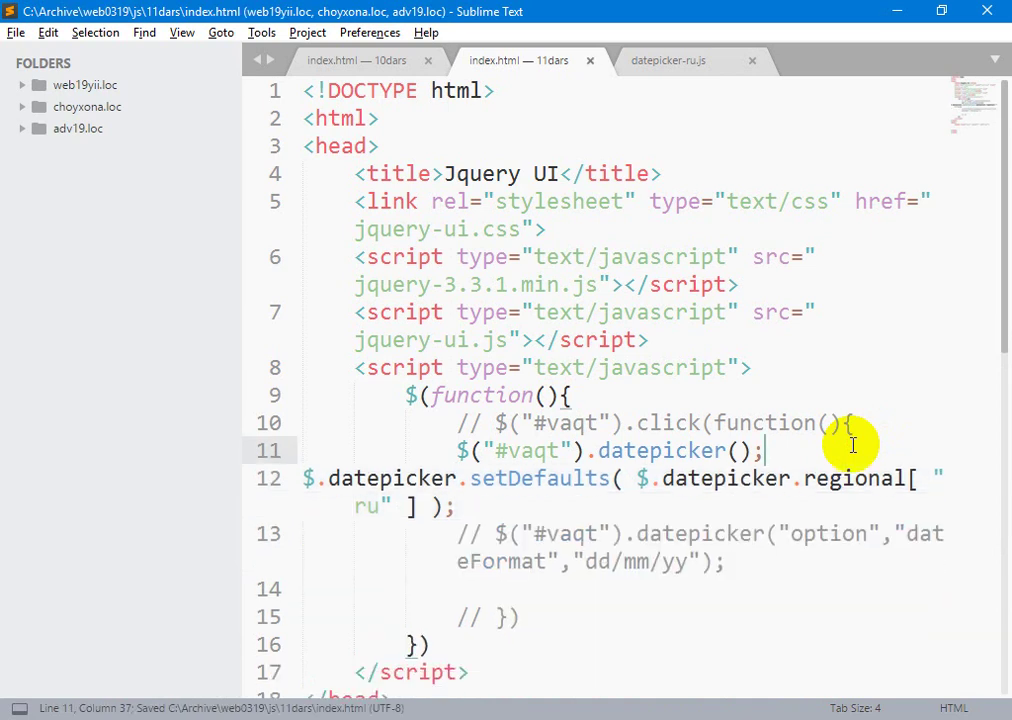
Step: Switch to Chrome and close the GitHub datepicker-ru.js page
key("Down")
key("alt+Tab")
key("ctrl+Tab")
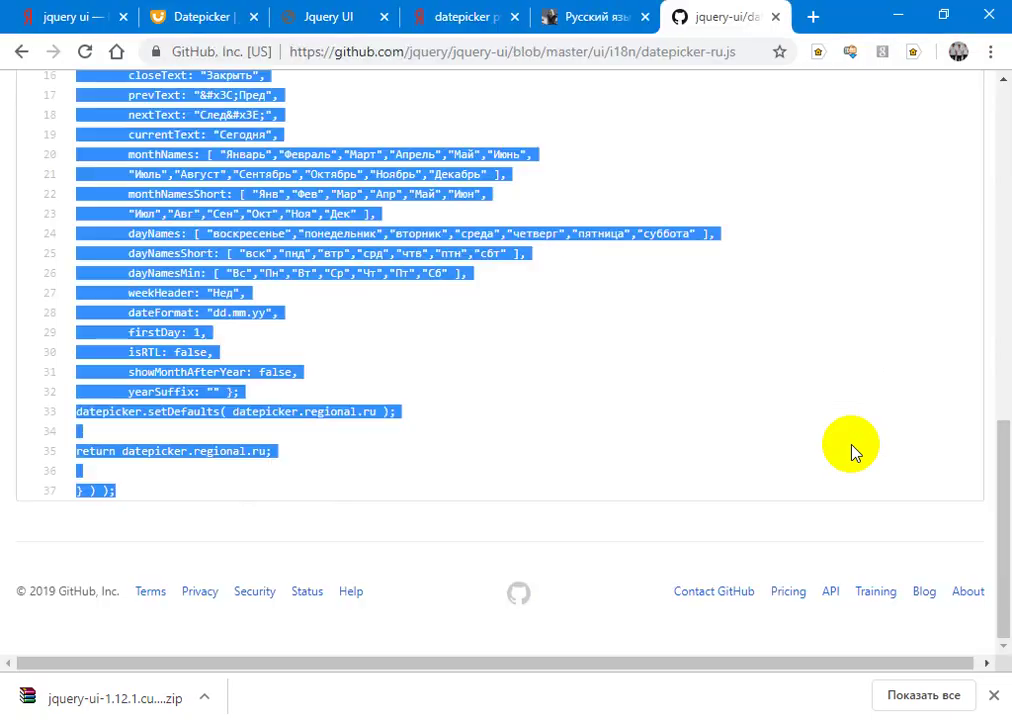
key("ctrl+w")
Step: Reload the Jquery UI test page and choose June 11, 2019 from the date field's calendar
key("ctrl+Tab")
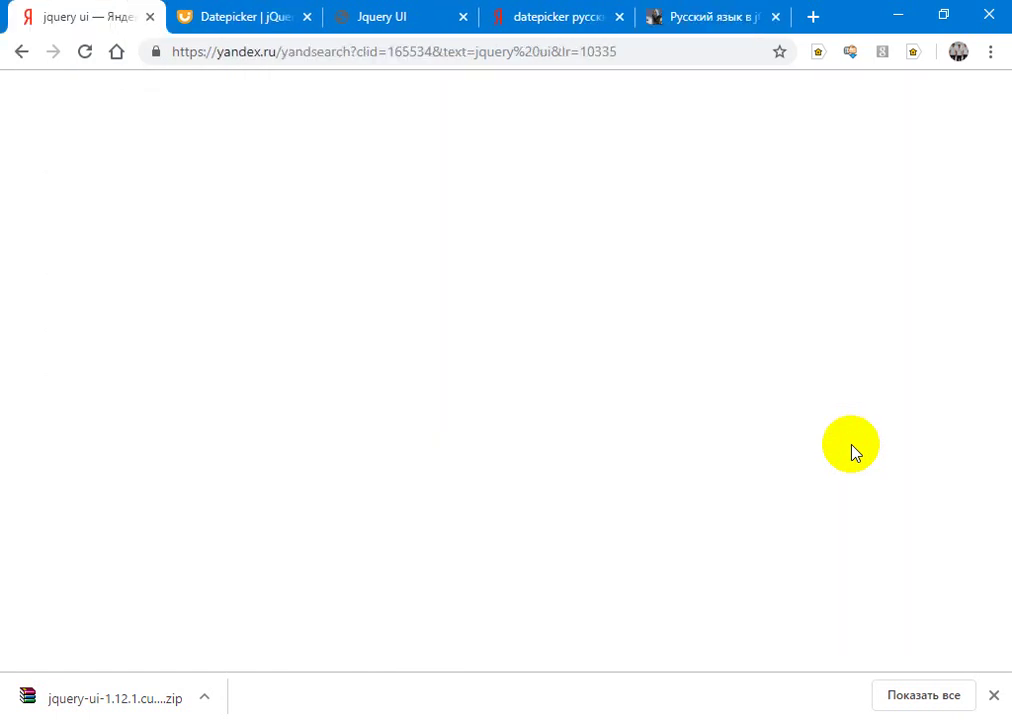
key("ctrl+Tab")
key("ctrl+Tab")
key("F5")
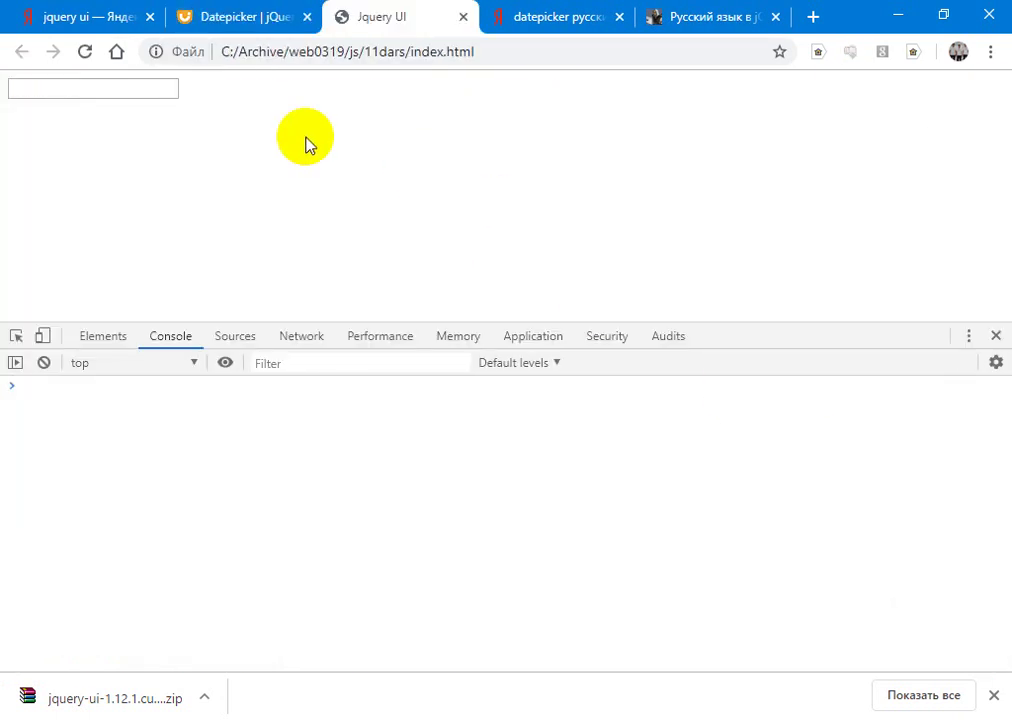
left_click(142, 92)
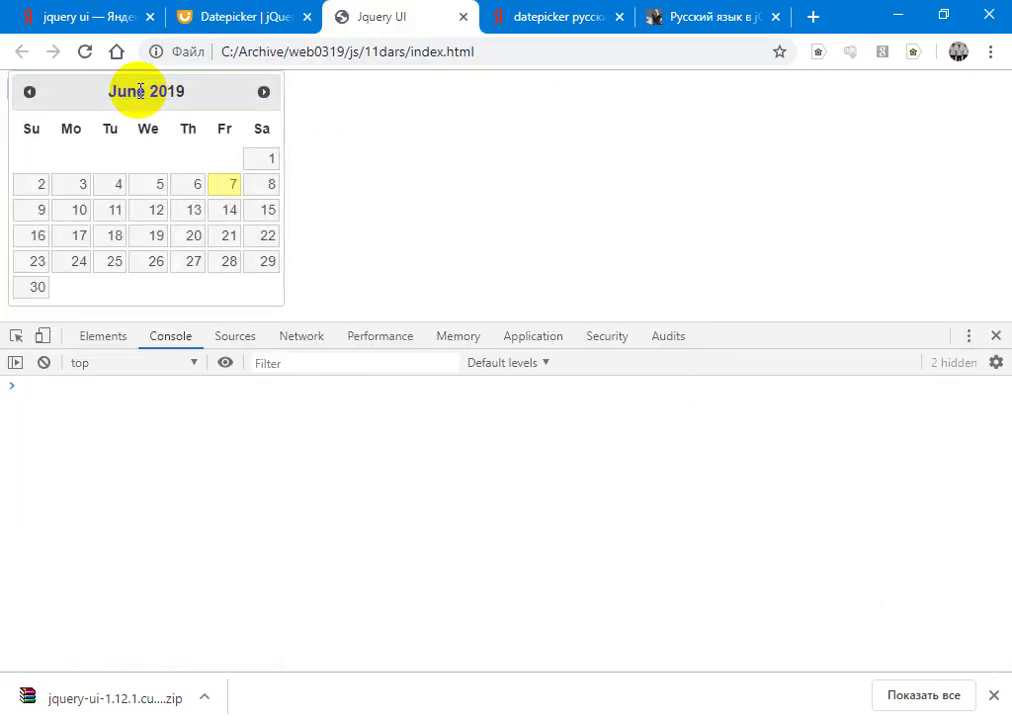
left_click(110, 214)
Step: Place the cursor after the jquery-ui.js include in index.html, and copy the datepicker-he.js script tag from the jQuery UI localization example
key("alt+Tab")
key("Down")
key("Up")
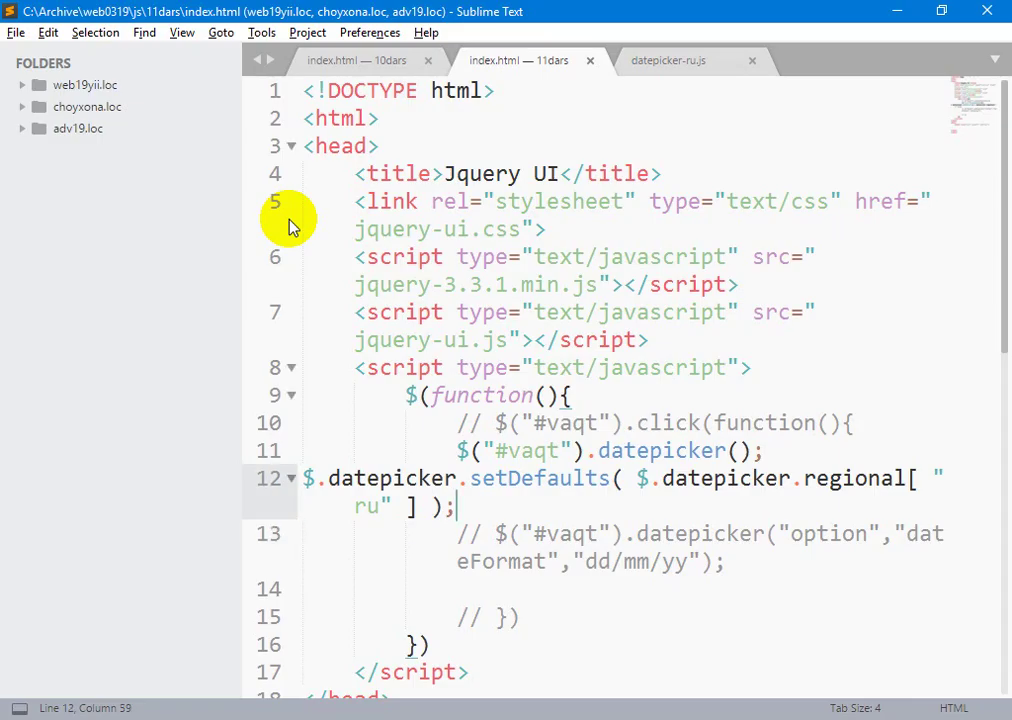
key("Up")
key("Up")
key("Up")
key("Up")
key("Up")
key("alt+Tab")
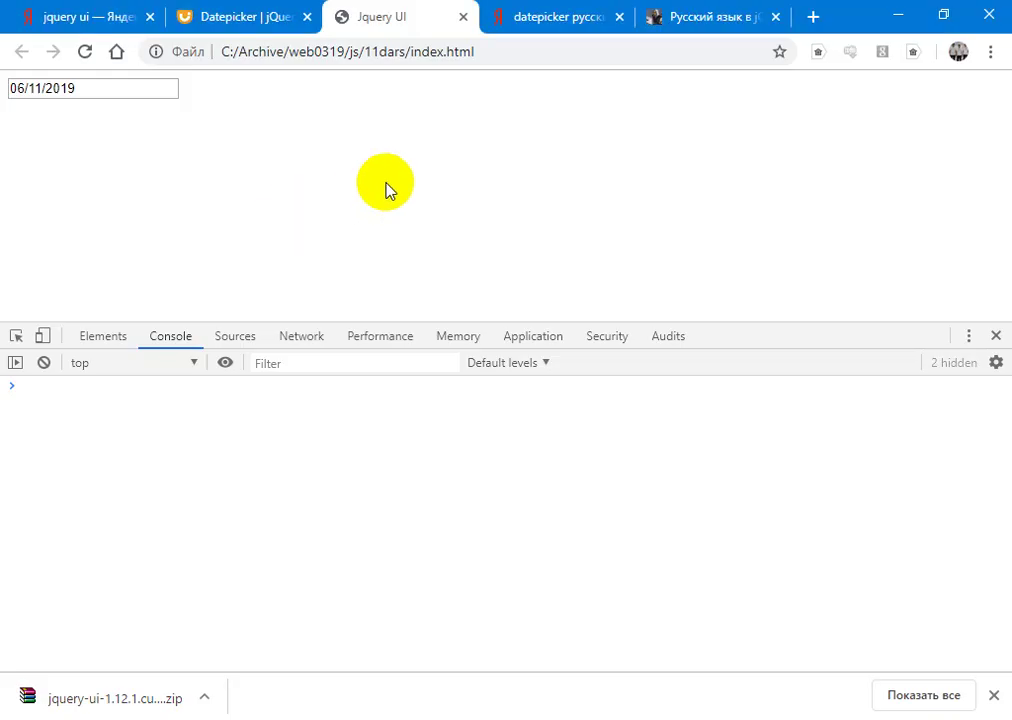
left_click(268, 8)
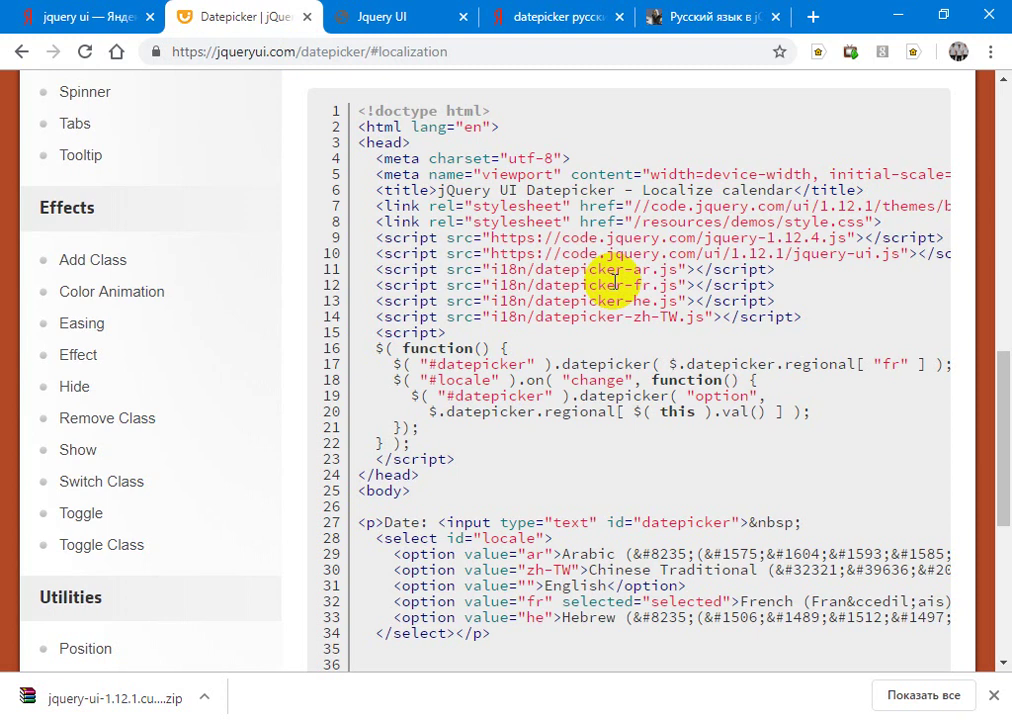
left_click_drag(785, 302, 372, 300)
key("ctrl+c")
Step: Paste the copied script tag on a new line after the jquery-ui.js include in index.html
key("alt+Tab")
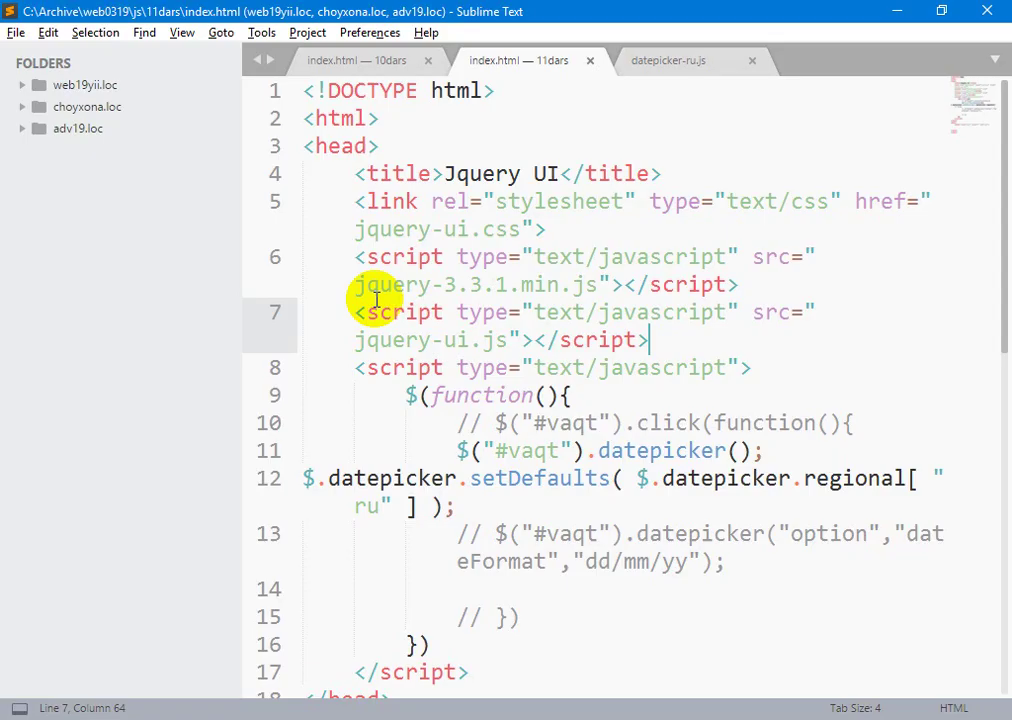
key("alt+Tab")
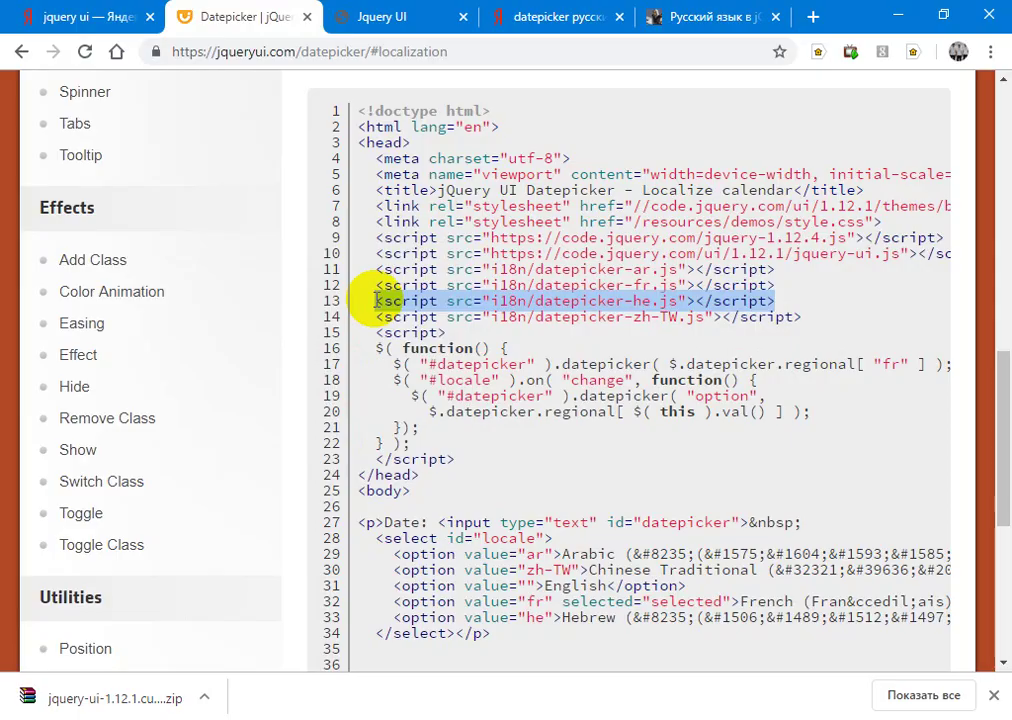
key("alt+Tab")
key("Return")
key("ctrl+v")
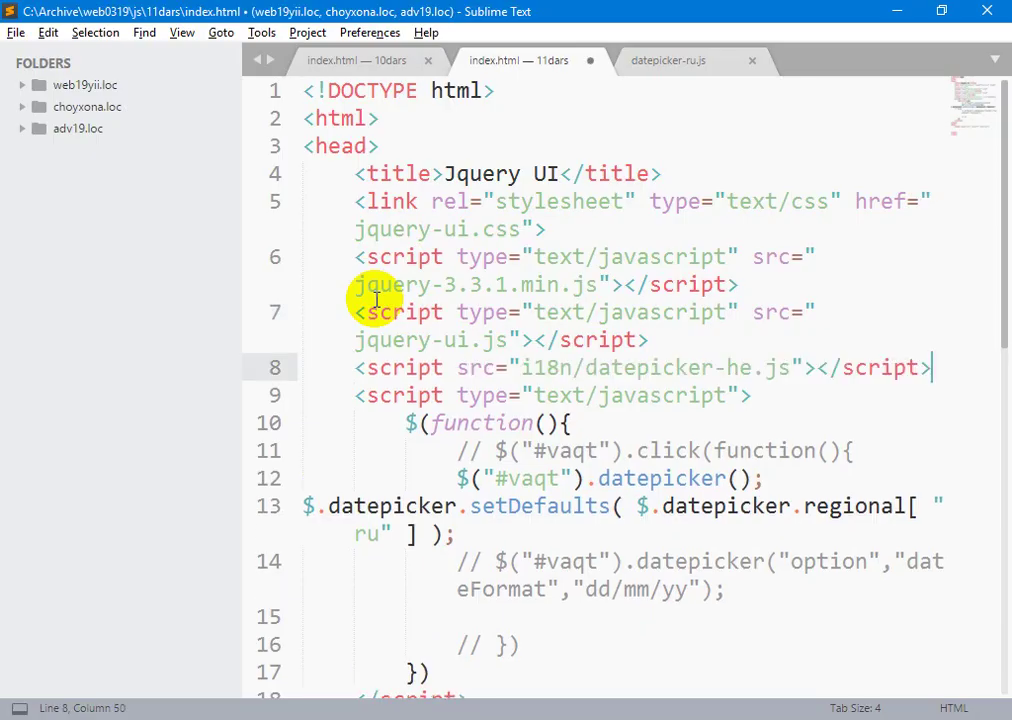
Step: Change the pasted script's source to datepicker-ru.js, removing the i18n/ folder prefix
key("Left")
key("BackSpace")
key("BackSpace")
key("BackSpace")
key("BackSpace")
key("BackSpace")
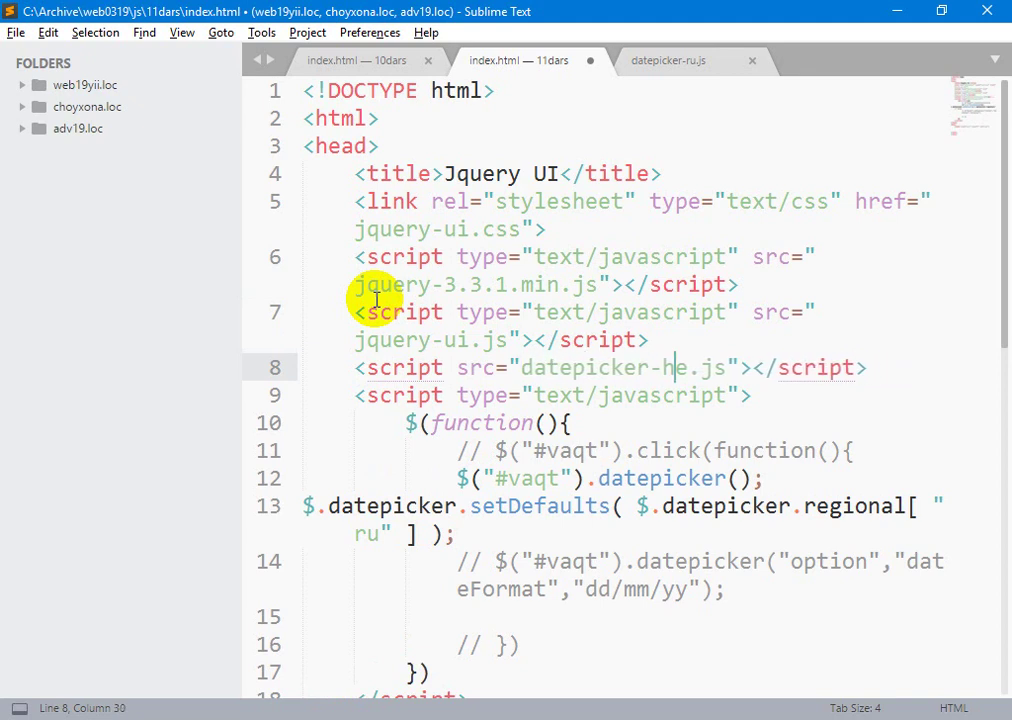
key("BackSpace")
key("BackSpace")
type("ru")
Step: In Chrome, copy the $.datepicker.regional[ "fr" ] expression from the jQuery UI localization example
key("alt+Tab")
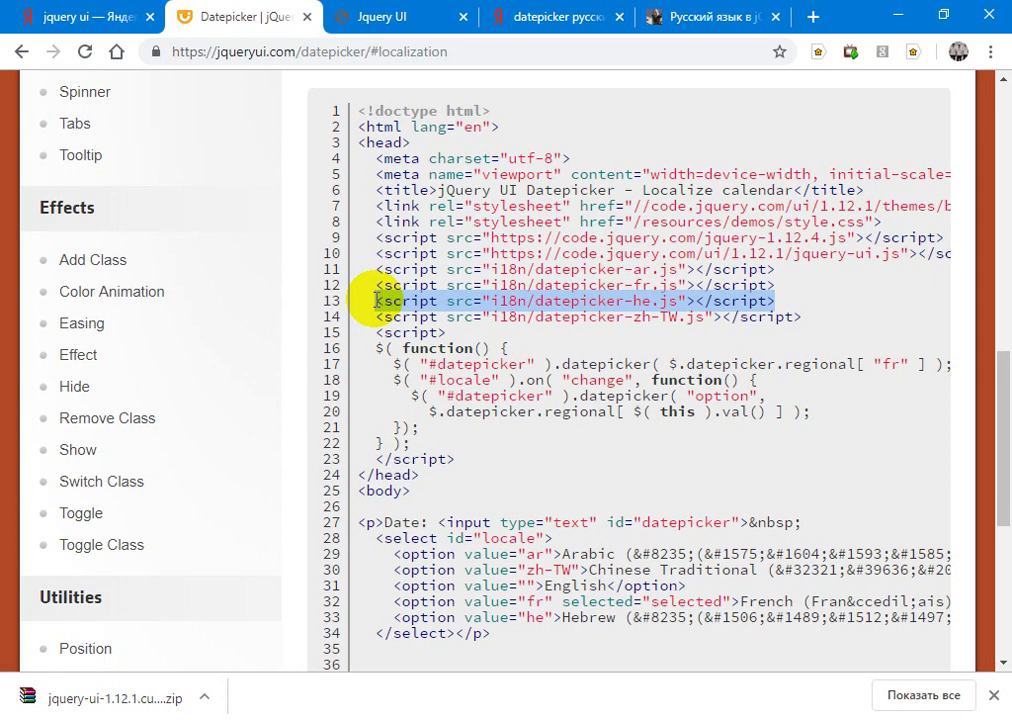
scroll(360, 295, "down", 1)
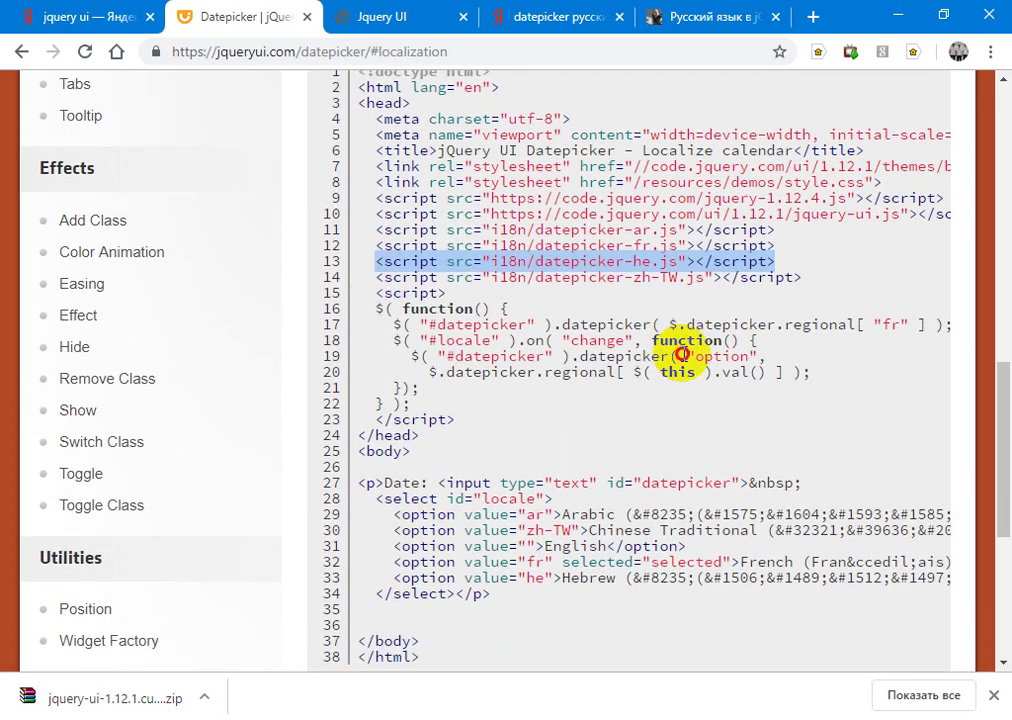
left_click_drag(686, 356, 786, 374)
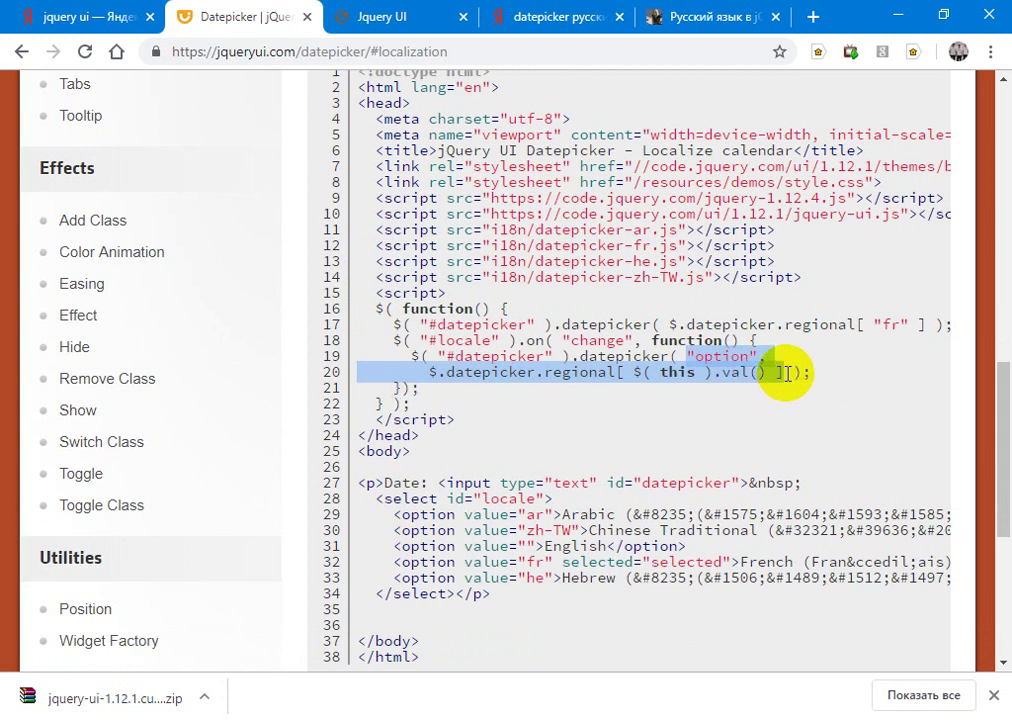
left_click(925, 316)
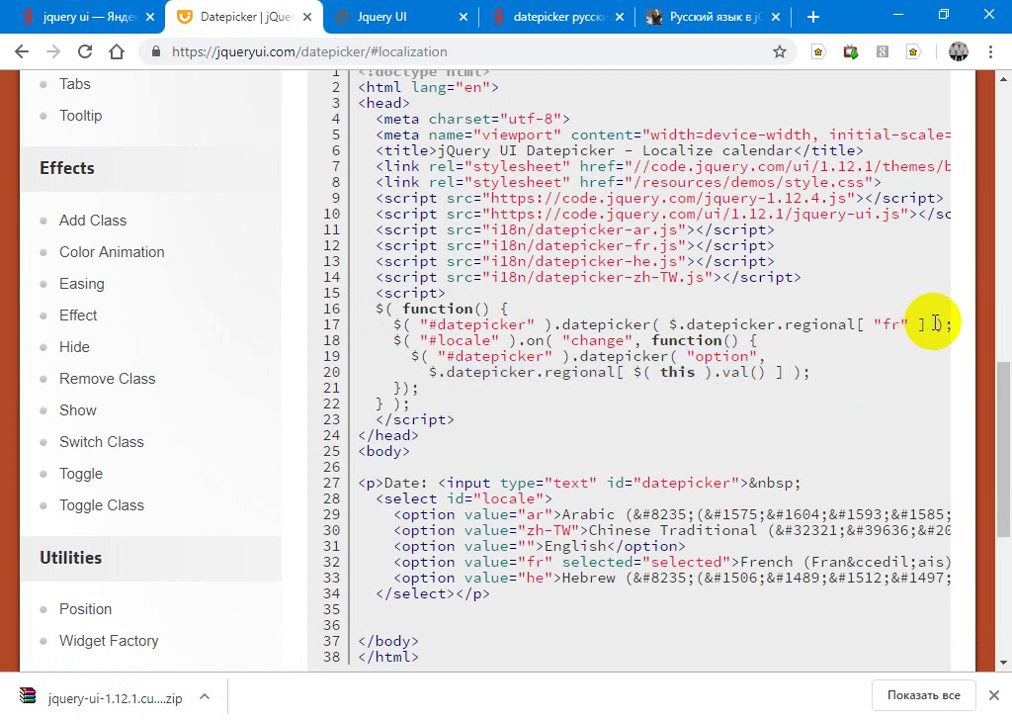
left_click_drag(930, 324, 668, 326)
key("ctrl+c")
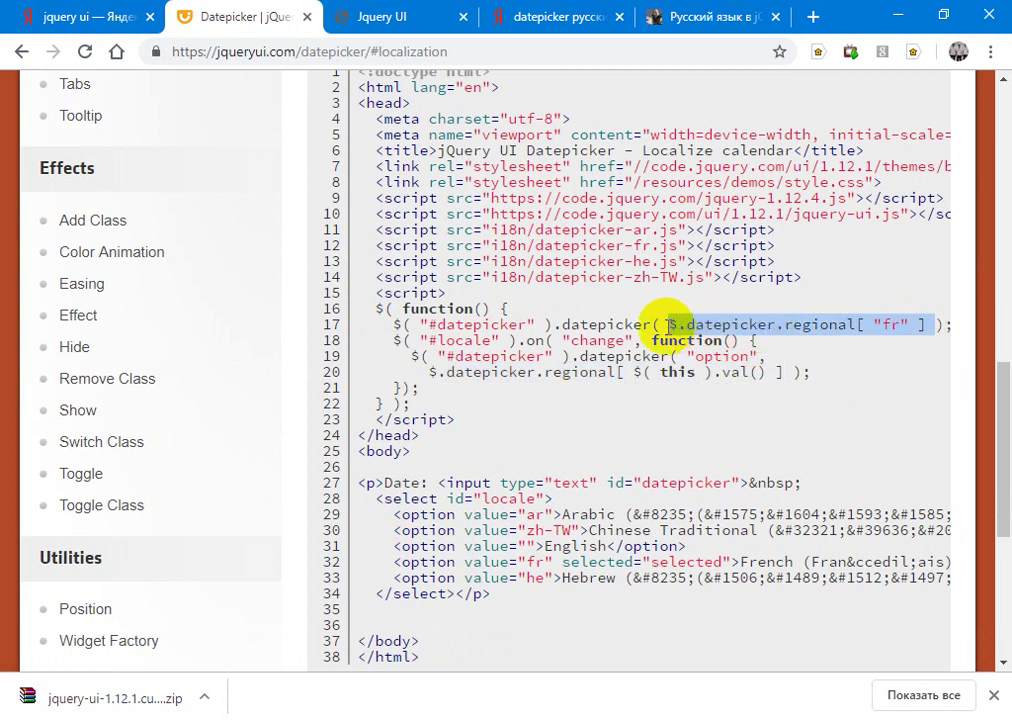
Step: In Sublime Text, paste the copied regional expression as the argument of the #vaqt datepicker() call on line 12 of index.html
key("alt+Tab")
key("Down")
key("Down")
key("Down")
key("Down")
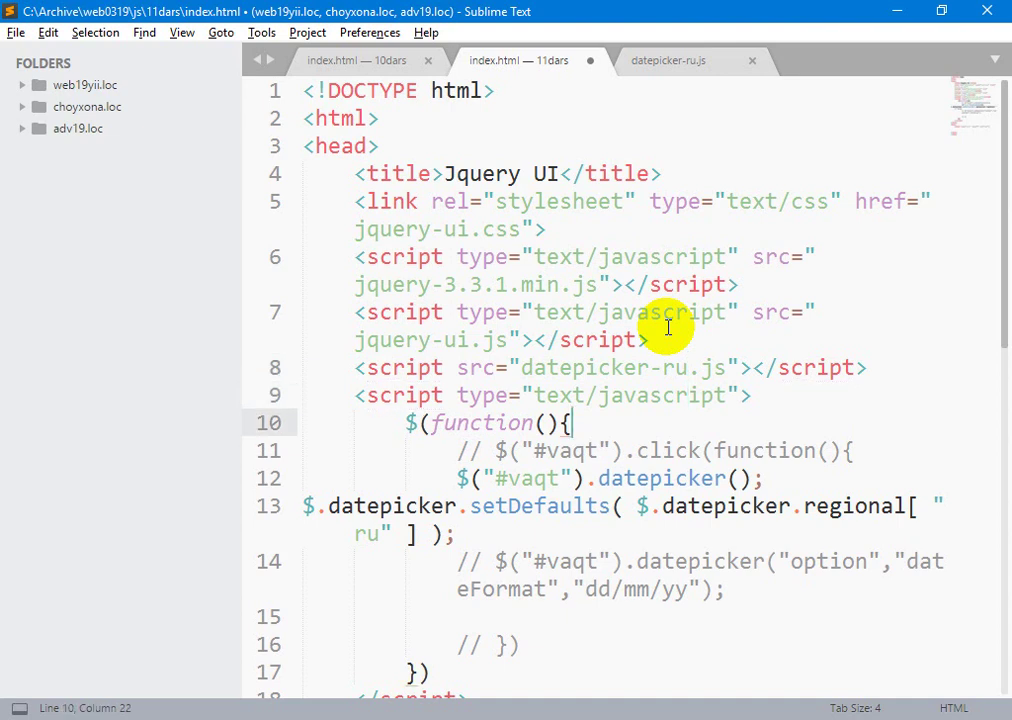
key("ctrl+v")
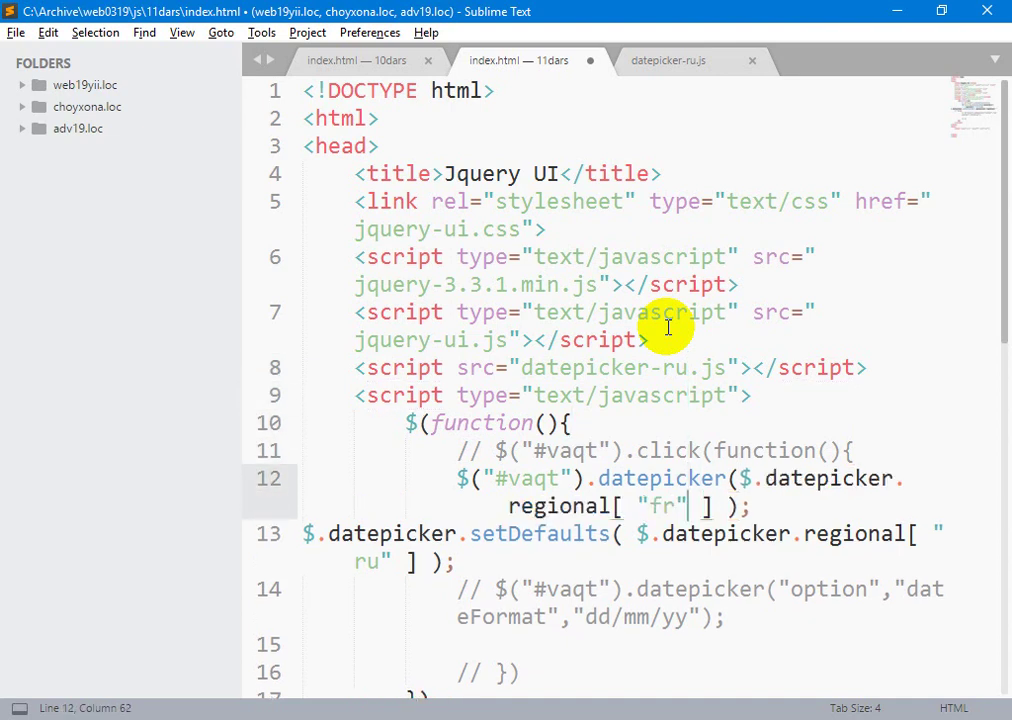
Step: Change the locale key in the pasted regional expression to "ru"
key("BackSpace")
type("ru")
key("ctrl+s")
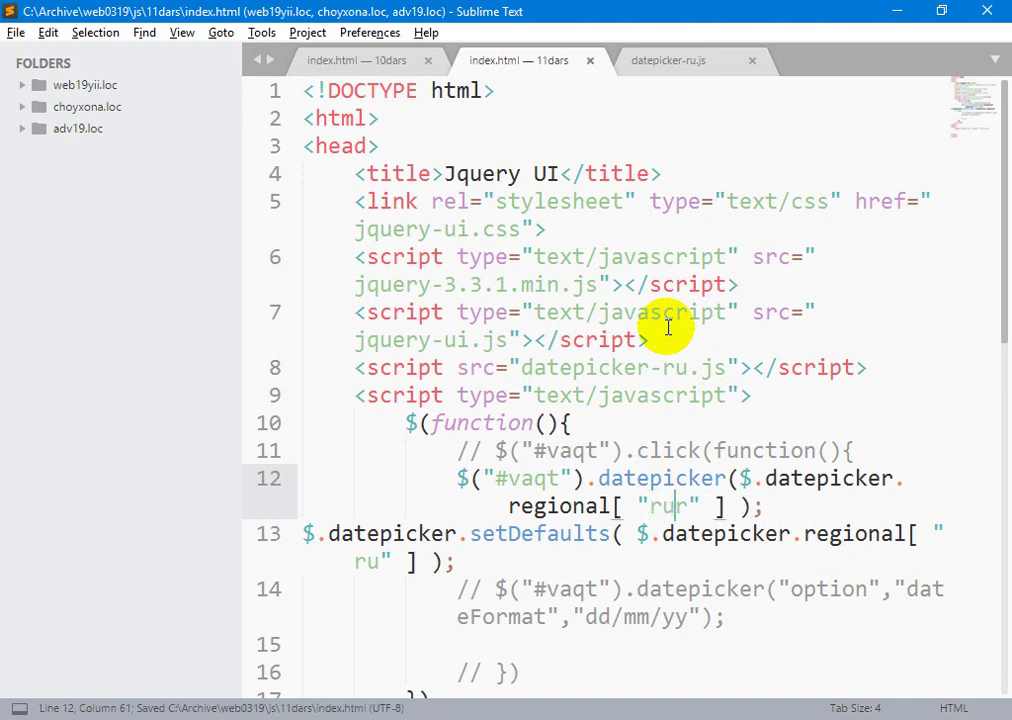
key("Delete")
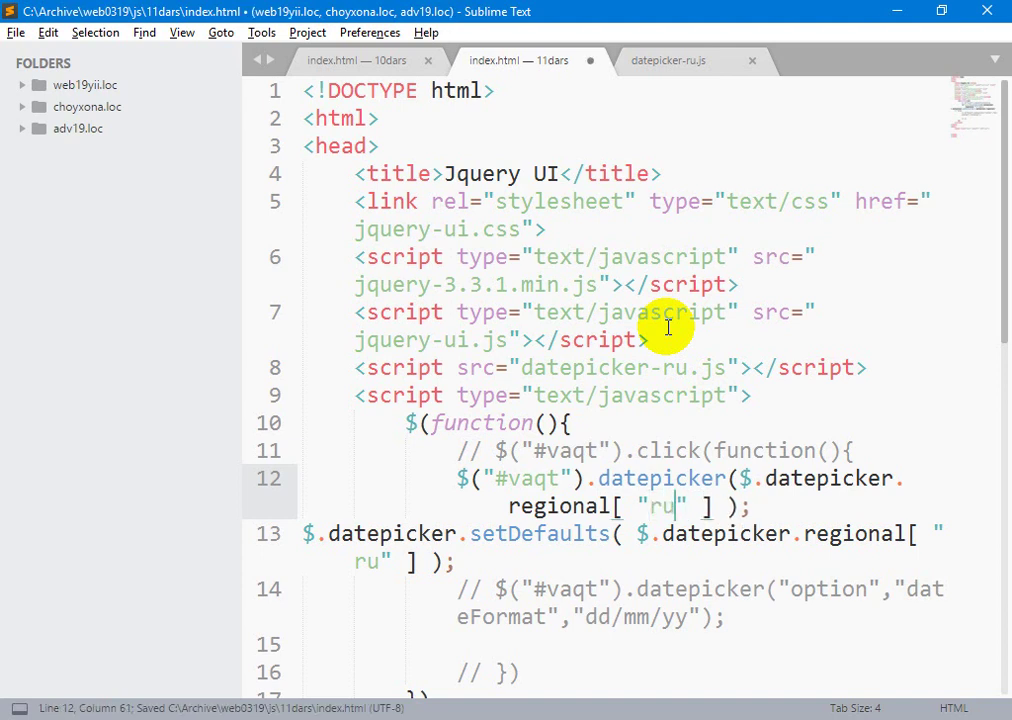
Step: Delete the $.datepicker.setDefaults line and the commented dateFormat option line below the datepicker call, and save index.html
key("End")
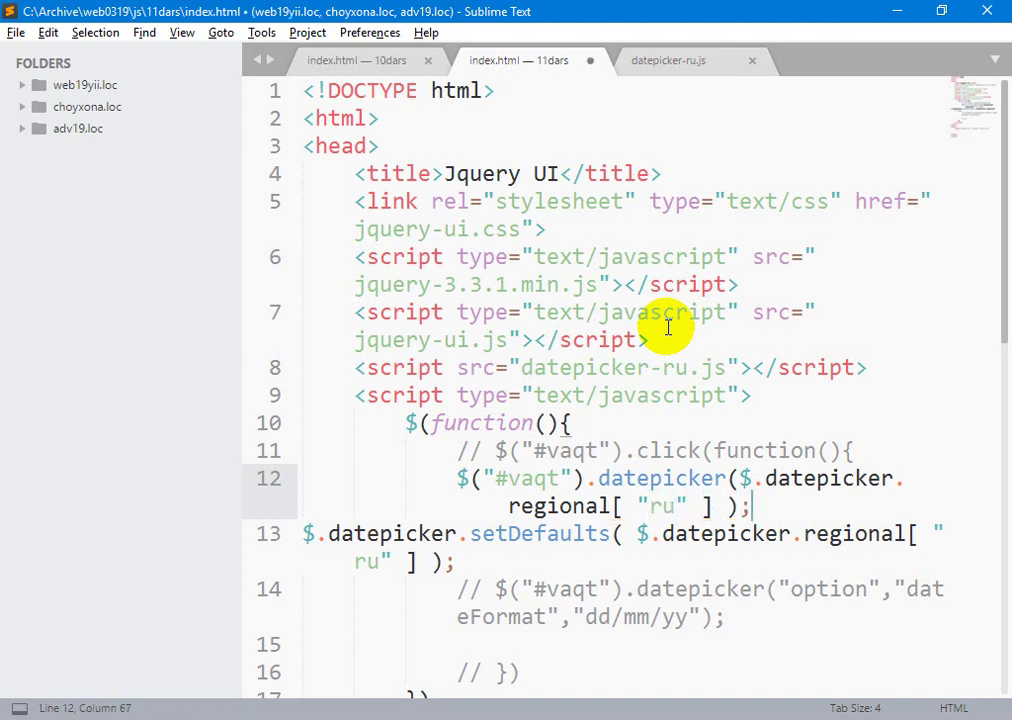
key("shift+Down")
key("shift+Down")
key("shift+Down")
key("shift+Down")
key("Delete")
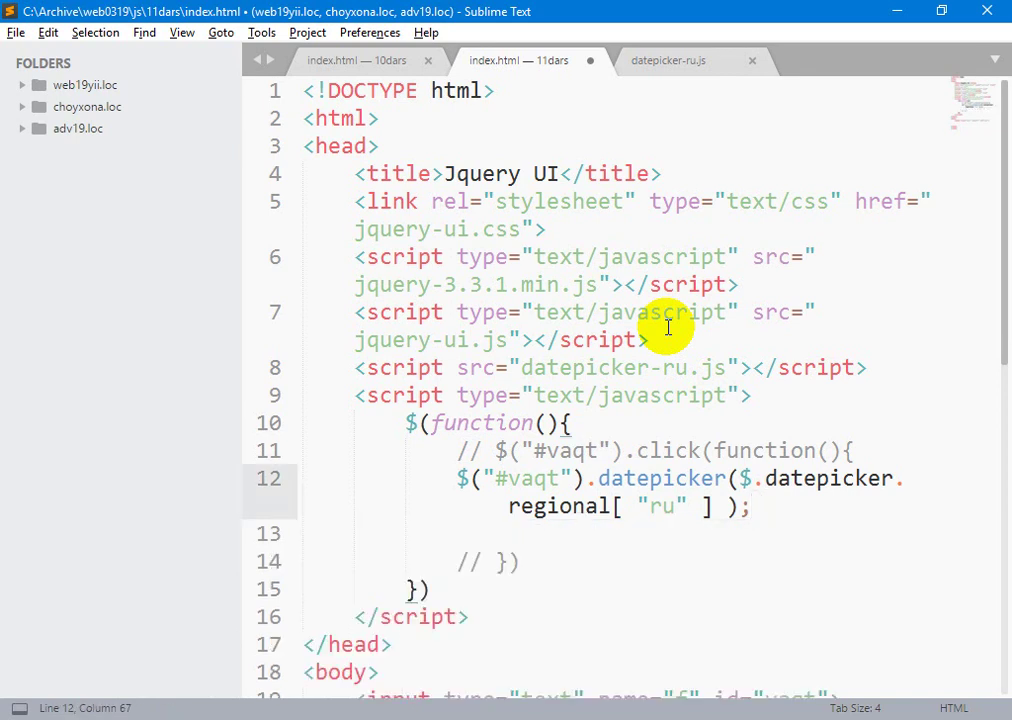
key("ctrl+s")
key("Down")
key("Down")
Step: Switch to the Jquery UI page in Chrome, reload it, and open the datepicker to check its language
key("alt+Tab")
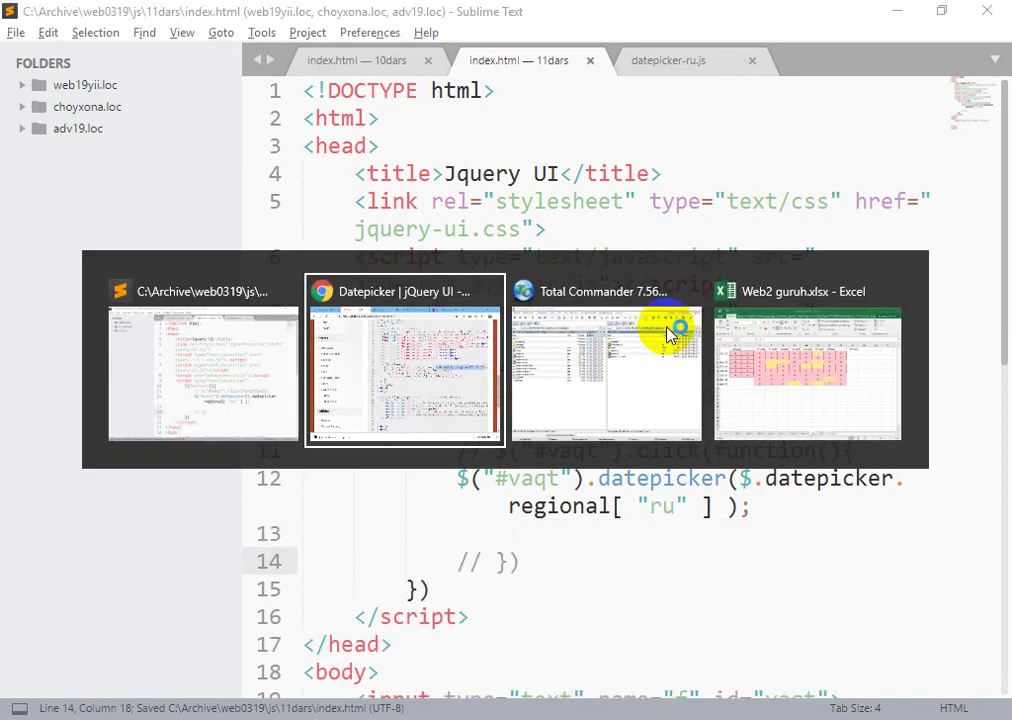
key("ctrl+Tab")
key("F5")
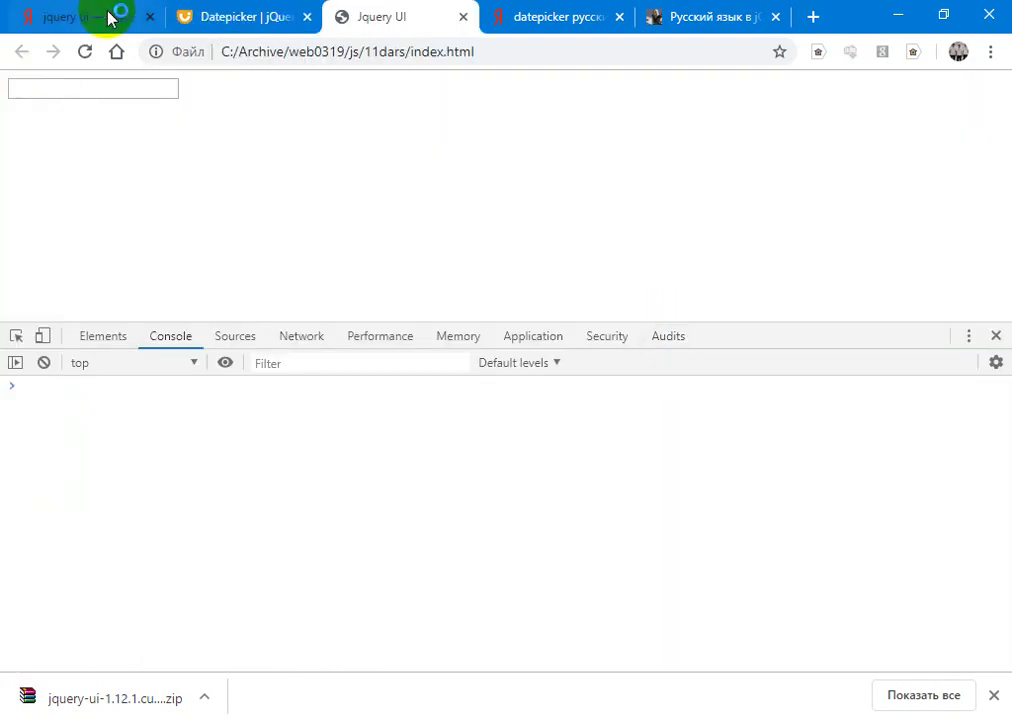
left_click(105, 87)
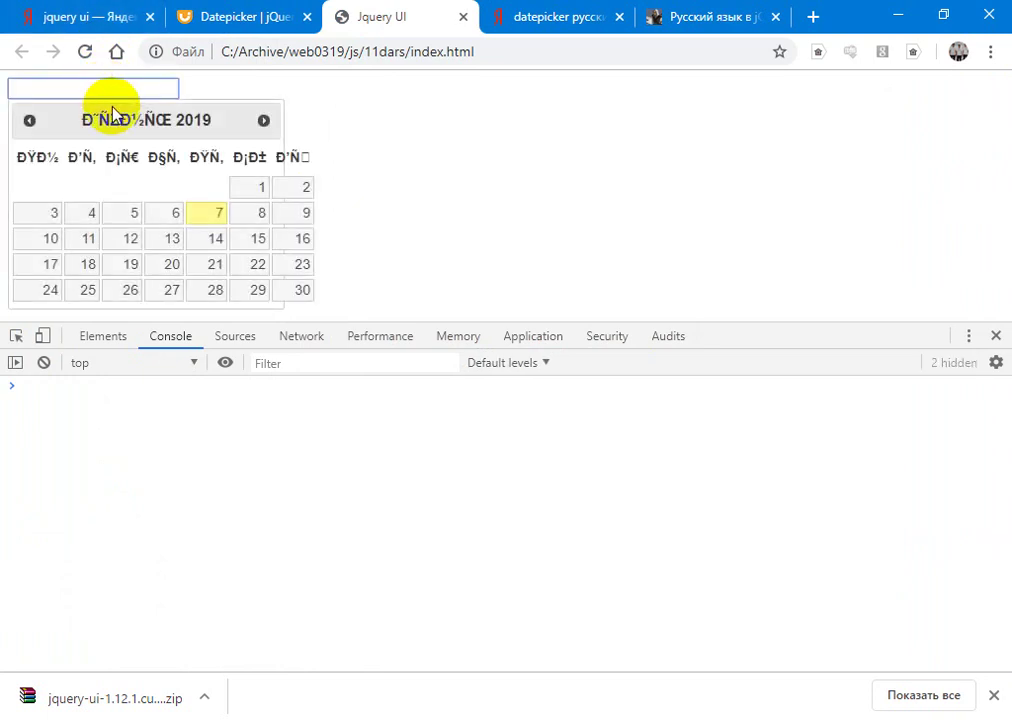
key("alt+Tab")
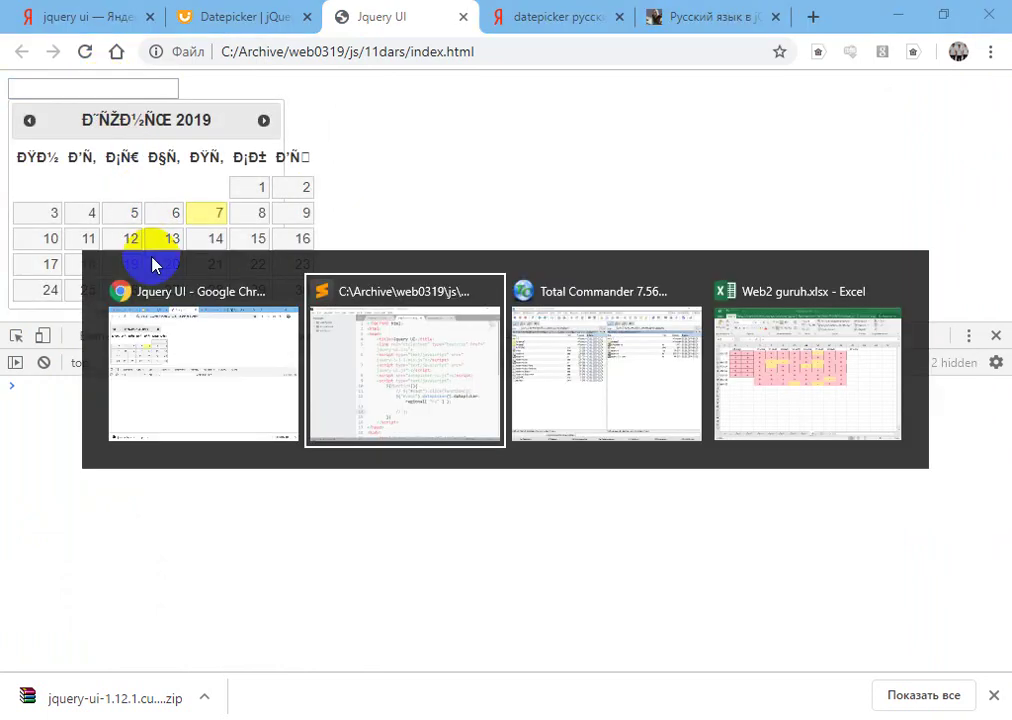
key("alt+Tab")
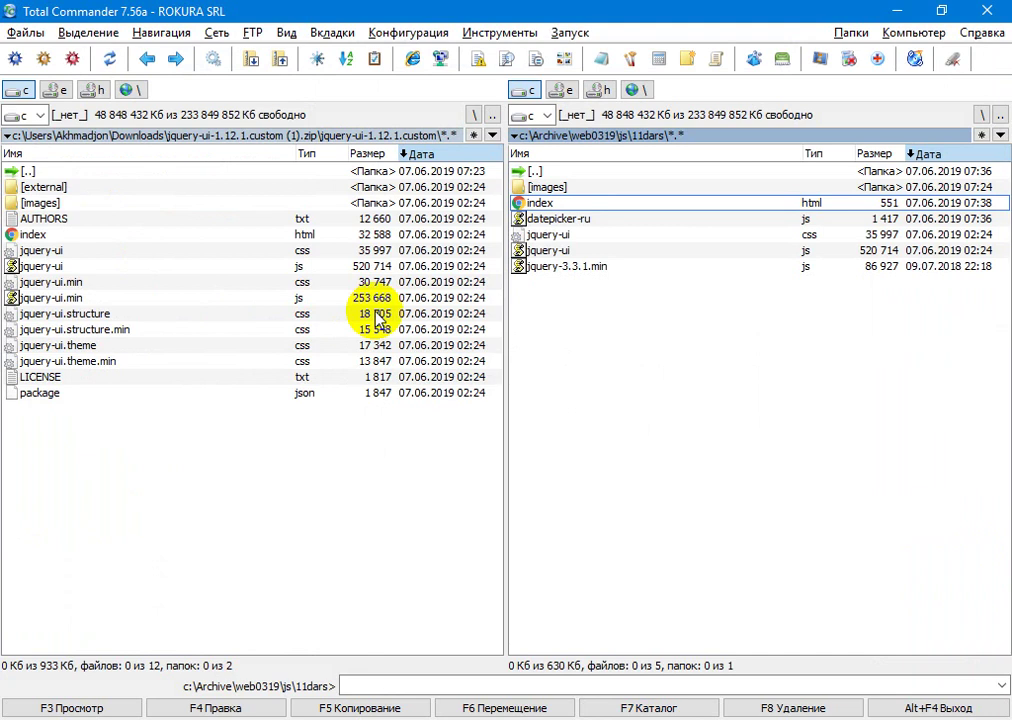
key("Down")
key("shift+F10")
key("Down")
key("Down")
key("Down")
key("Down")
key("Down")
key("Down")
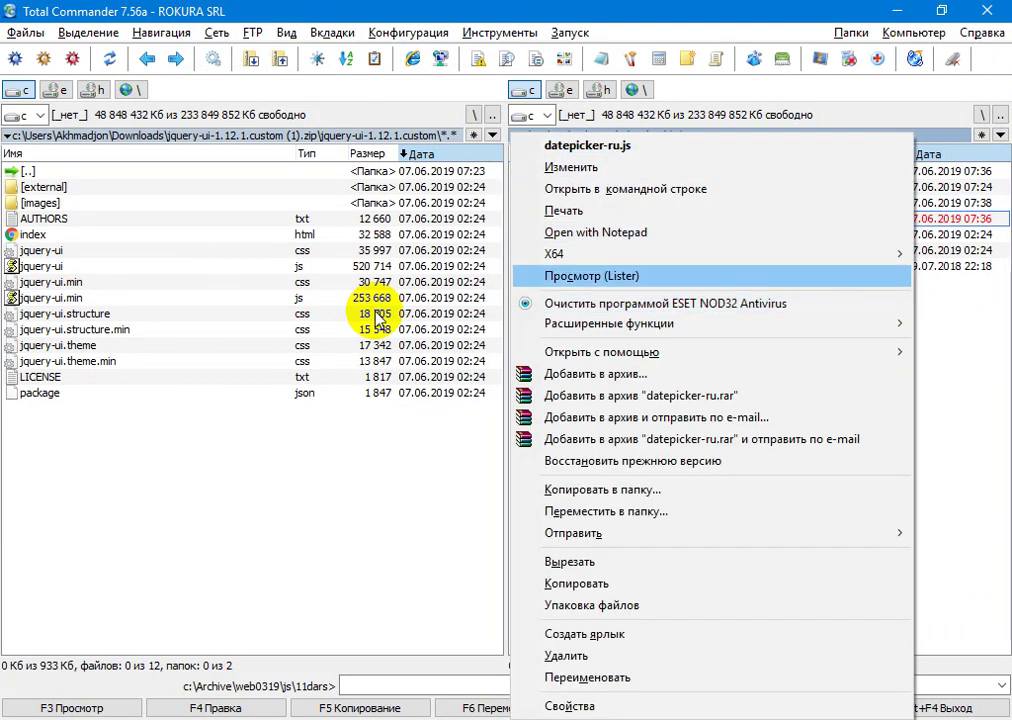
key("Up")
key("Up")
key("Down")
key("Down")
key("Down")
key("Down")
key("Down")
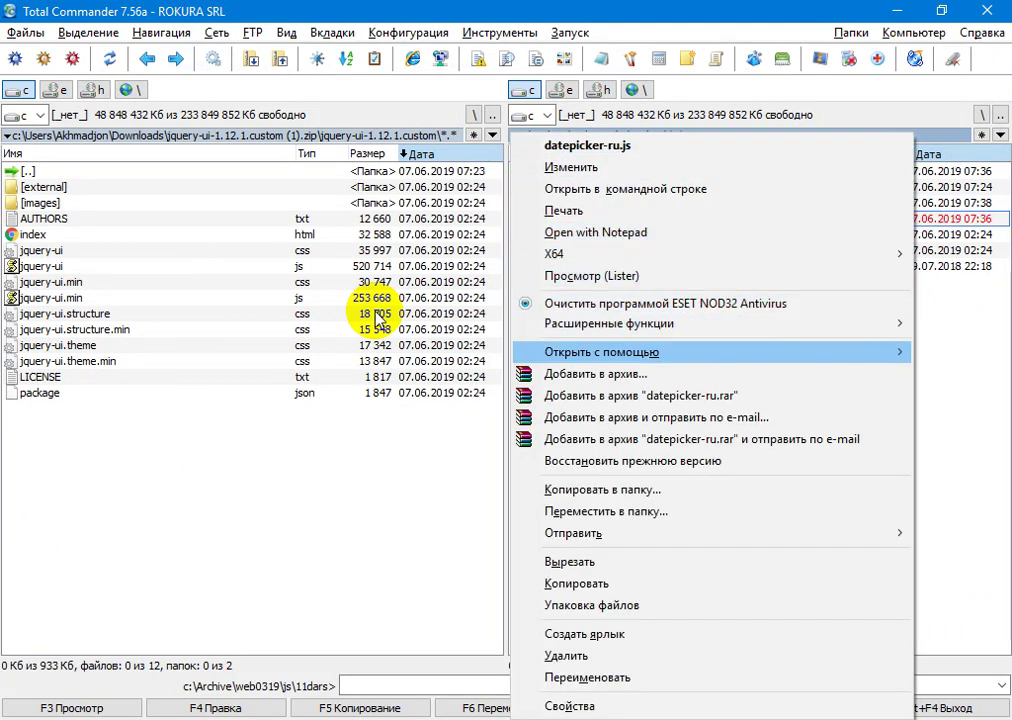
key("Right")
key("Down")
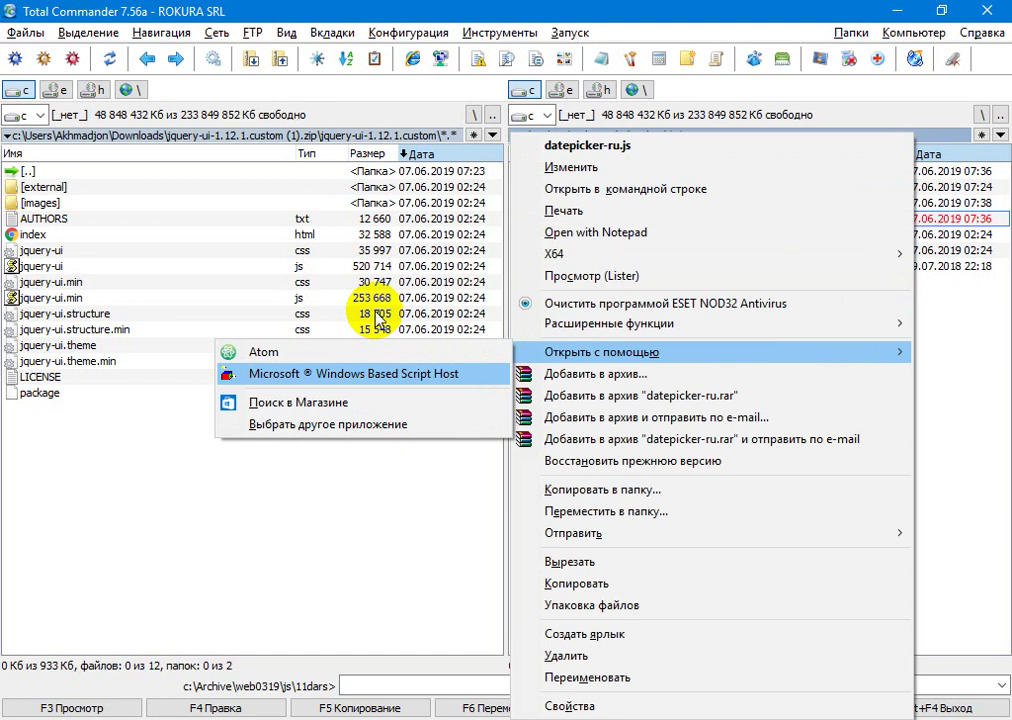
key("Down")
key("Down")
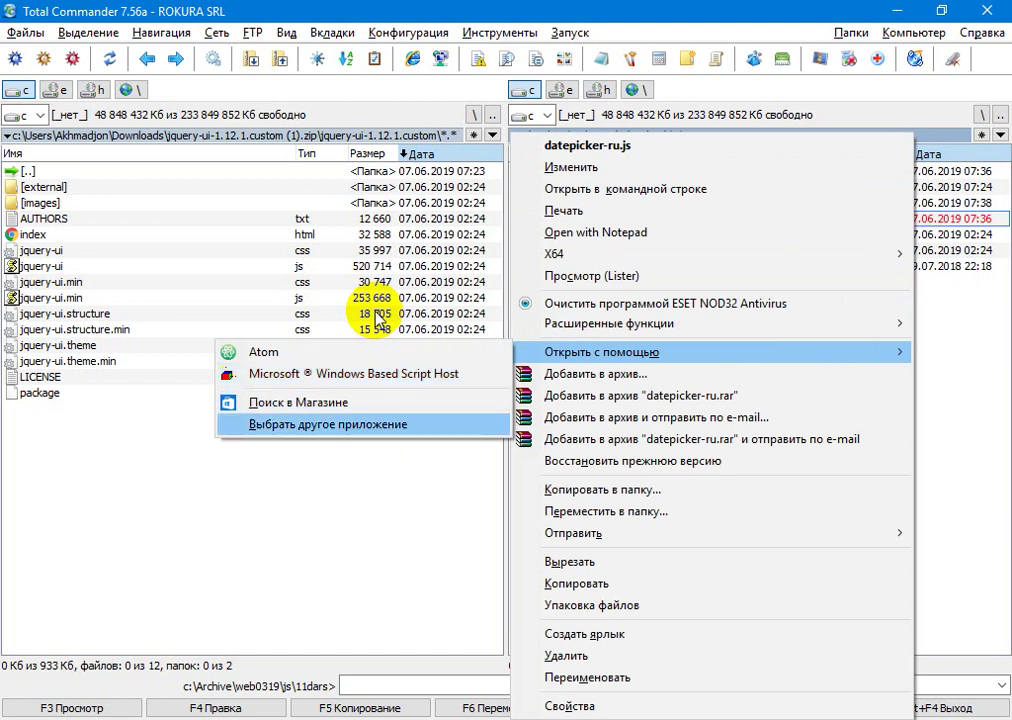
key("Return")
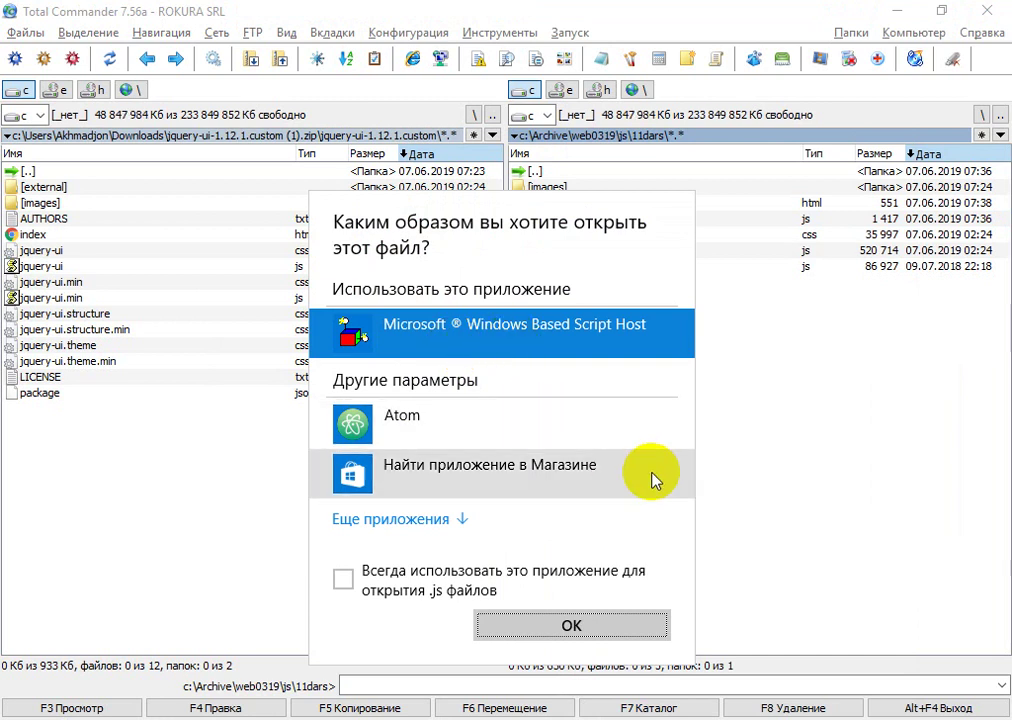
left_click(458, 519)
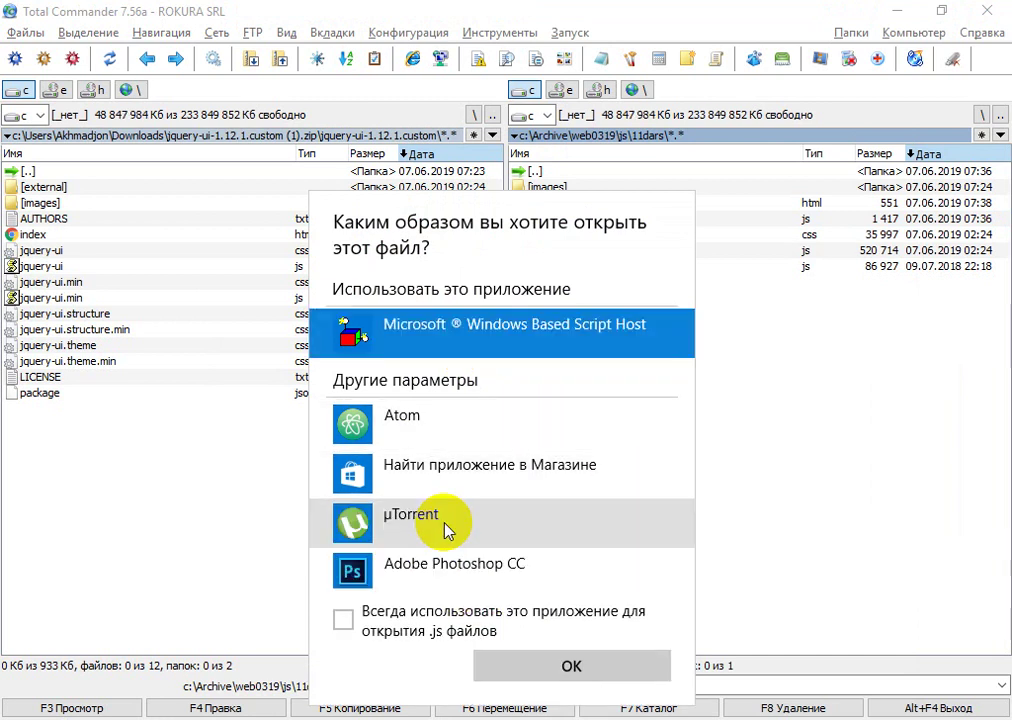
key("Escape")
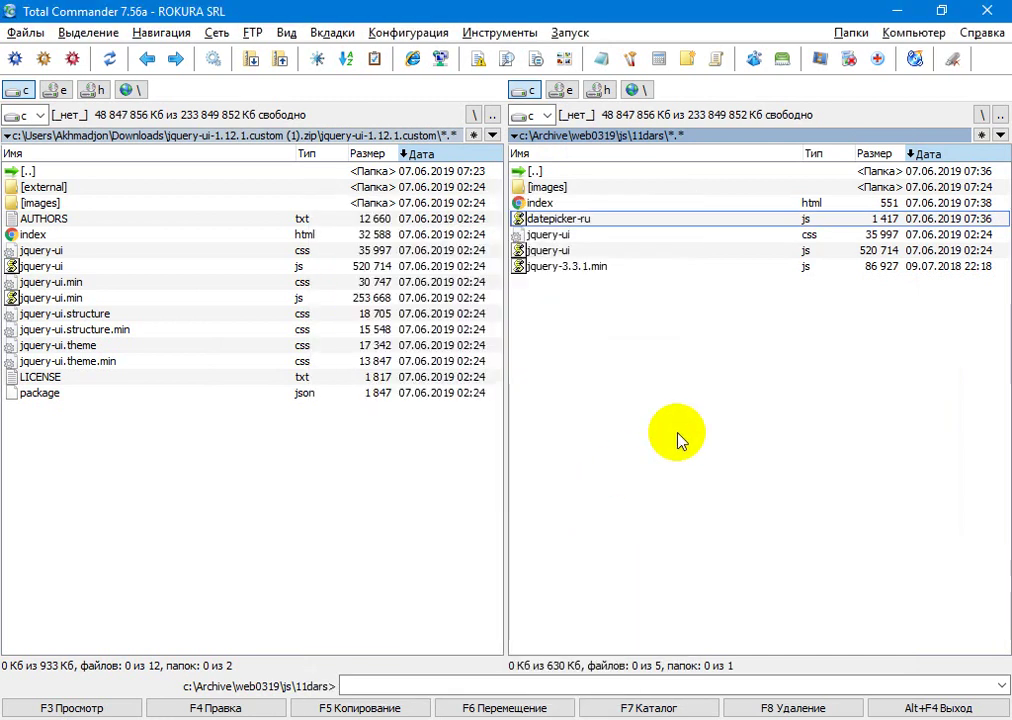
Step: In datepicker-ru.js in Sublime Text, change the June entry of monthNames to "Iyun", save, and check the datepicker in Chrome
key("F4")
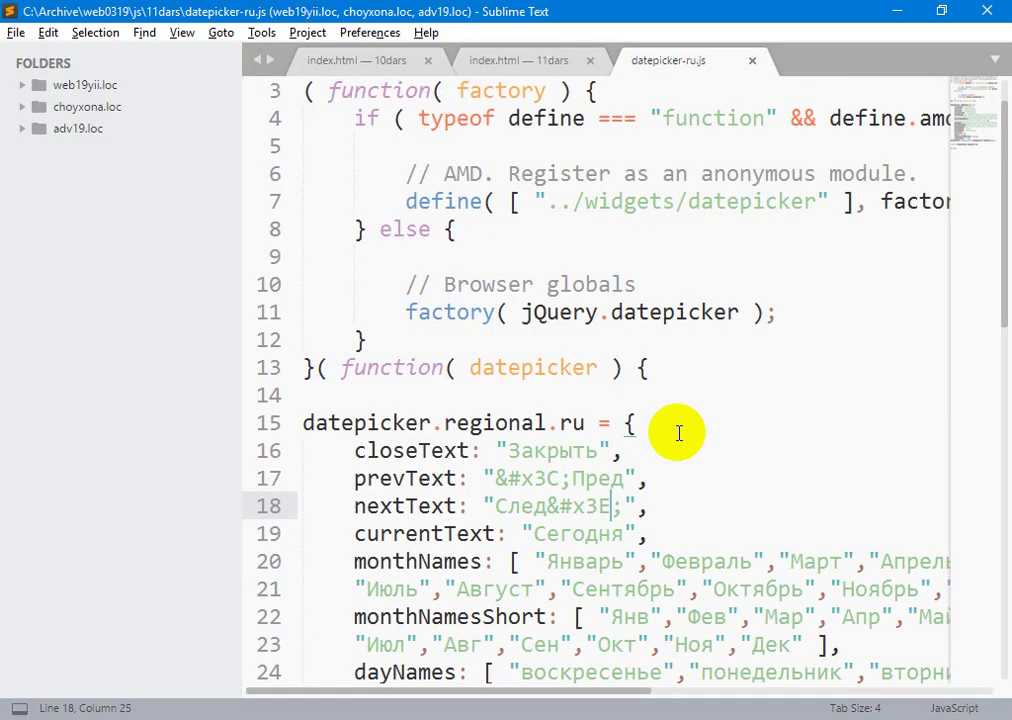
key("ctrl+s")
key("Up")
key("Up")
key("ctrl+a")
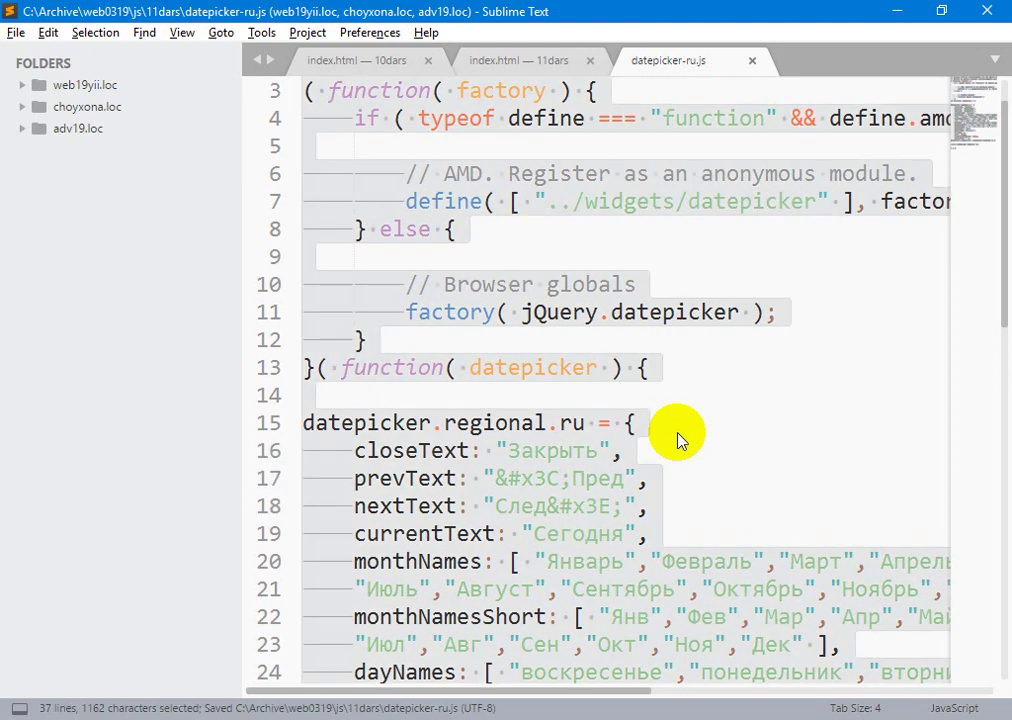
key("alt+Tab")
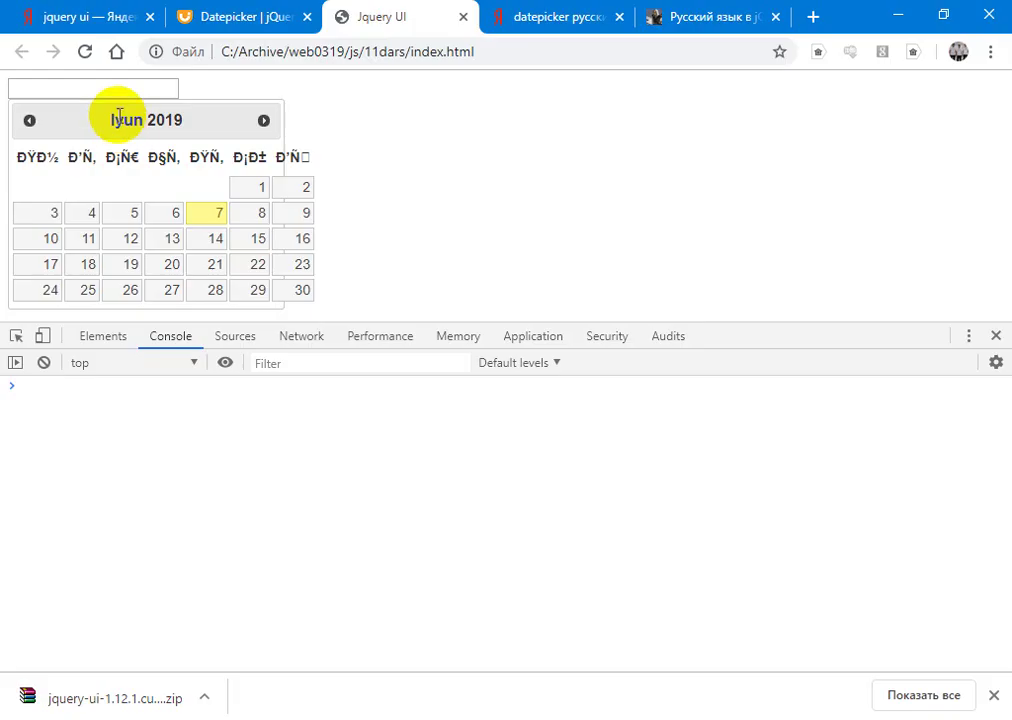
Step: Return to datepicker-ru.js in Sublime Text and examine the dayNames, dayNamesShort and dayNamesMin arrays
key("alt+Tab")
key("Up")
key("Up")
key("Up")
key("Up")
key("Up")
key("Up")
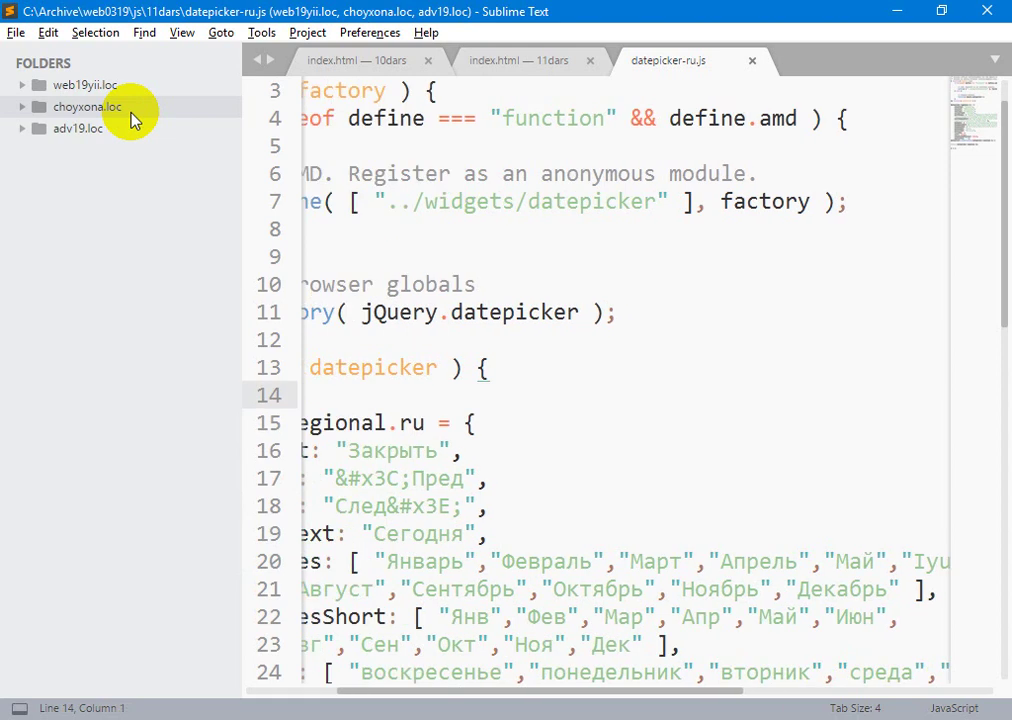
key("Page_Down")
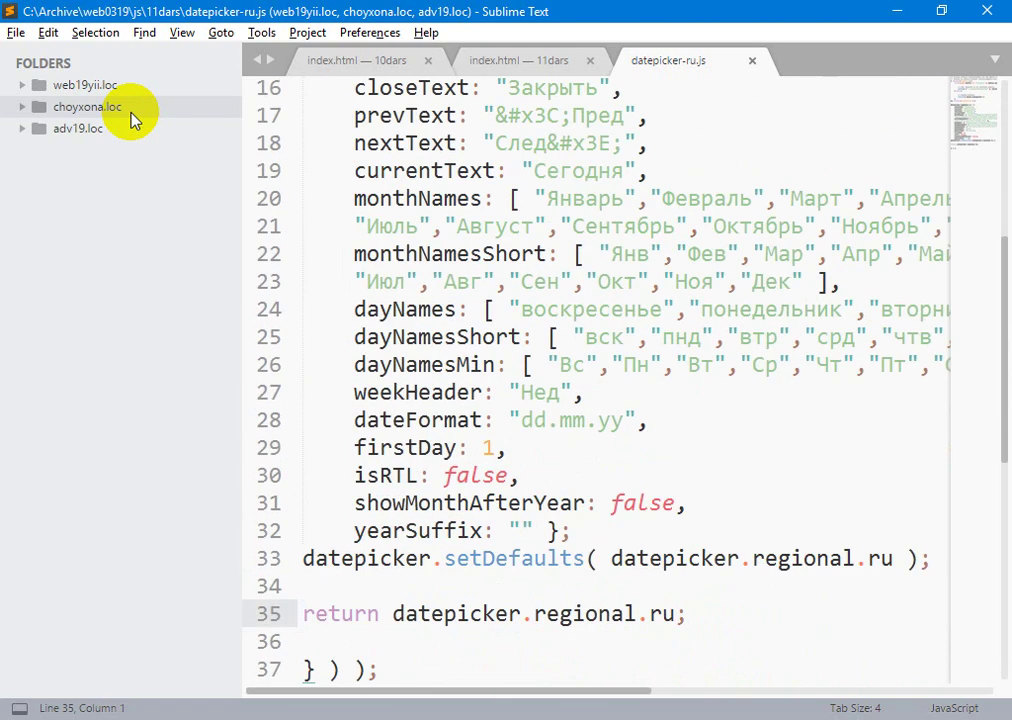
double_click(574, 316)
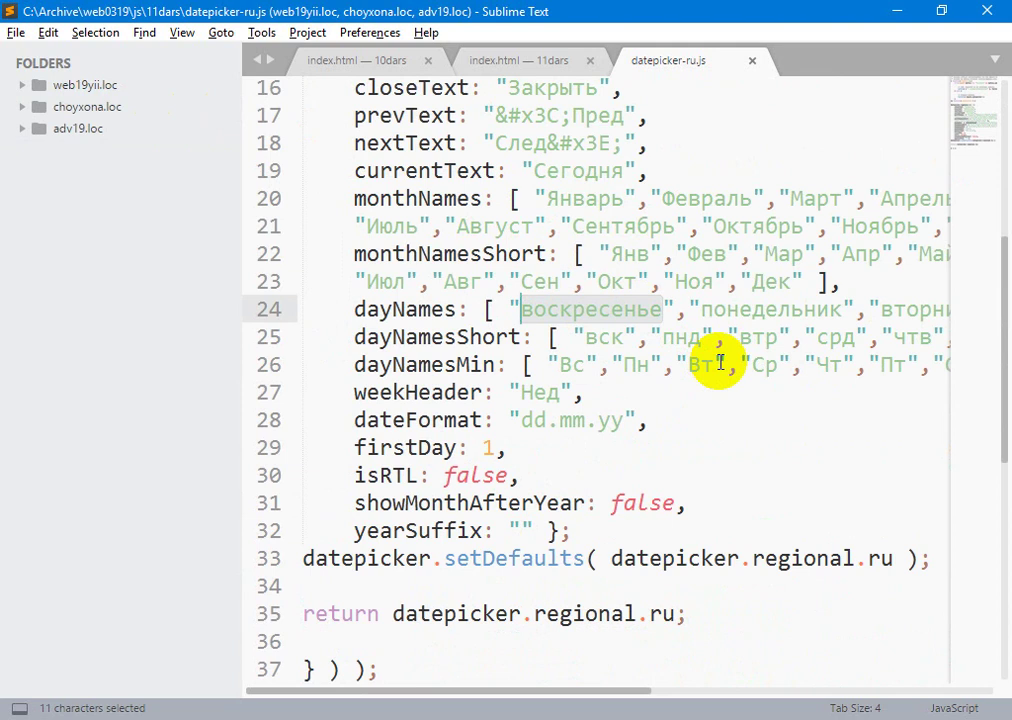
left_click(785, 325)
key("Down")
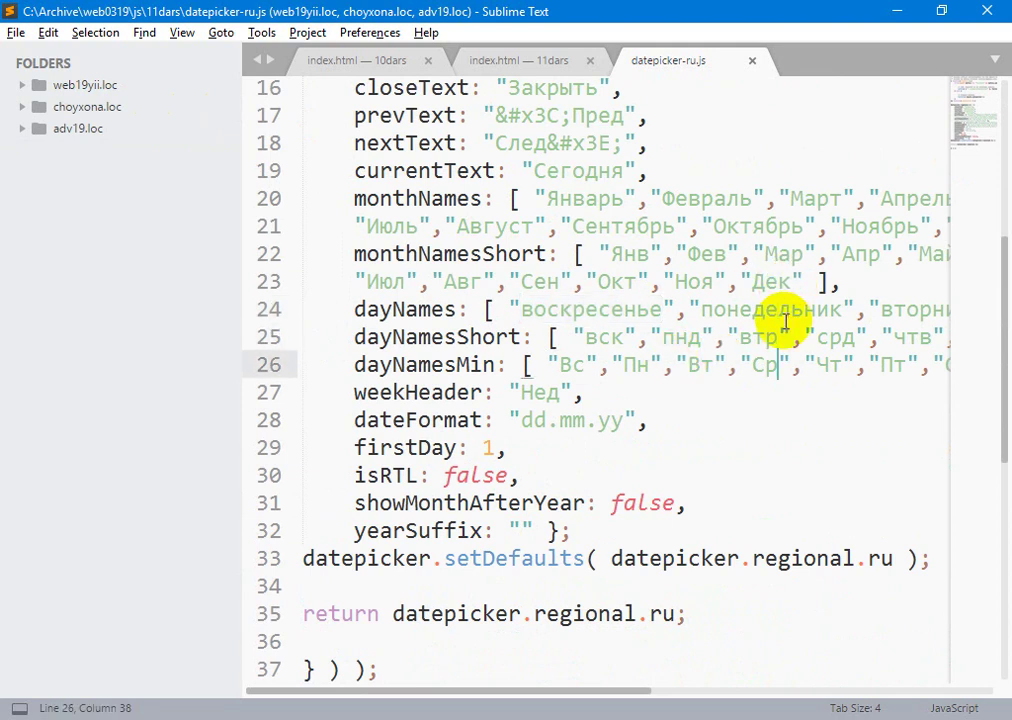
key("Right")
key("Right")
key("Right")
key("Right")
key("Right")
key("Right")
key("Right")
key("Right")
key("Right")
key("Right")
key("Up")
key("Up")
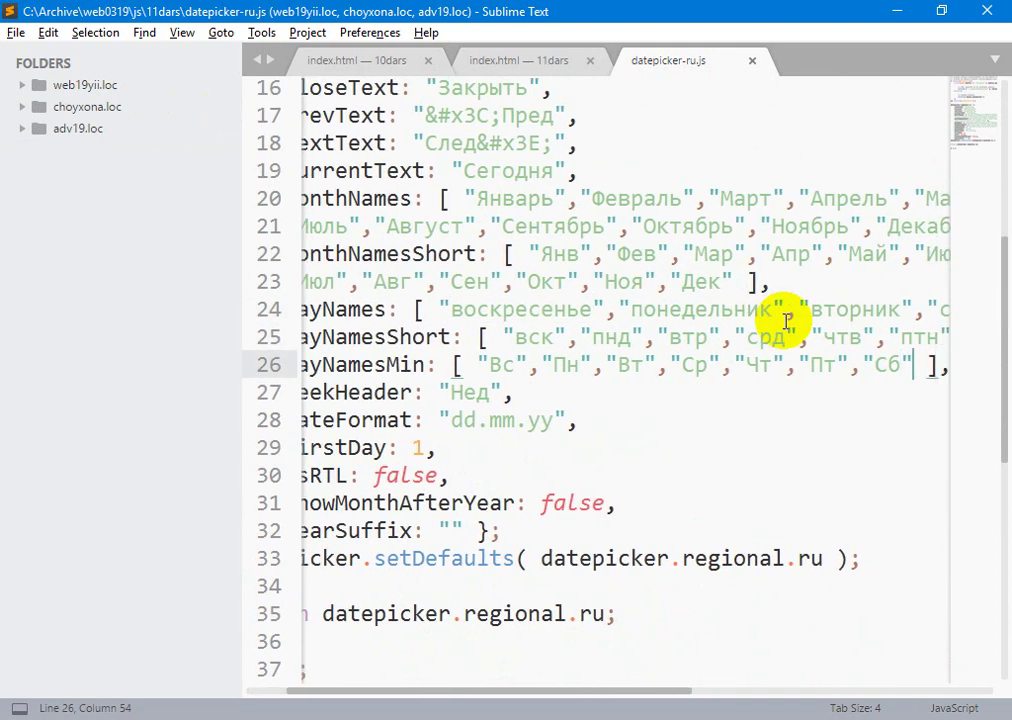
key("Home")
key("Down")
key("Up")
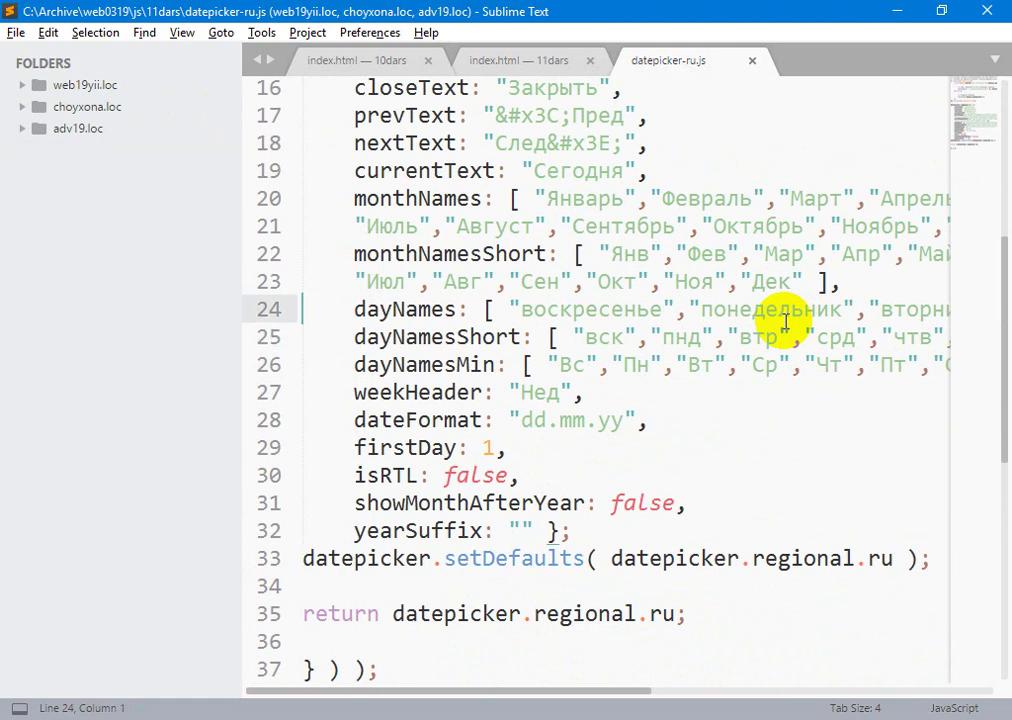
Step: Replace the Friday entry "пятница" in the dayNames array with "juma" and save datepicker-ru.js
key("End")
key("Left")
key("Left")
key("Left")
key("Left")
key("Left")
key("Left")
key("Left")
key("Left")
key("Left")
key("Left")
key("Left")
key("Left")
key("Left")
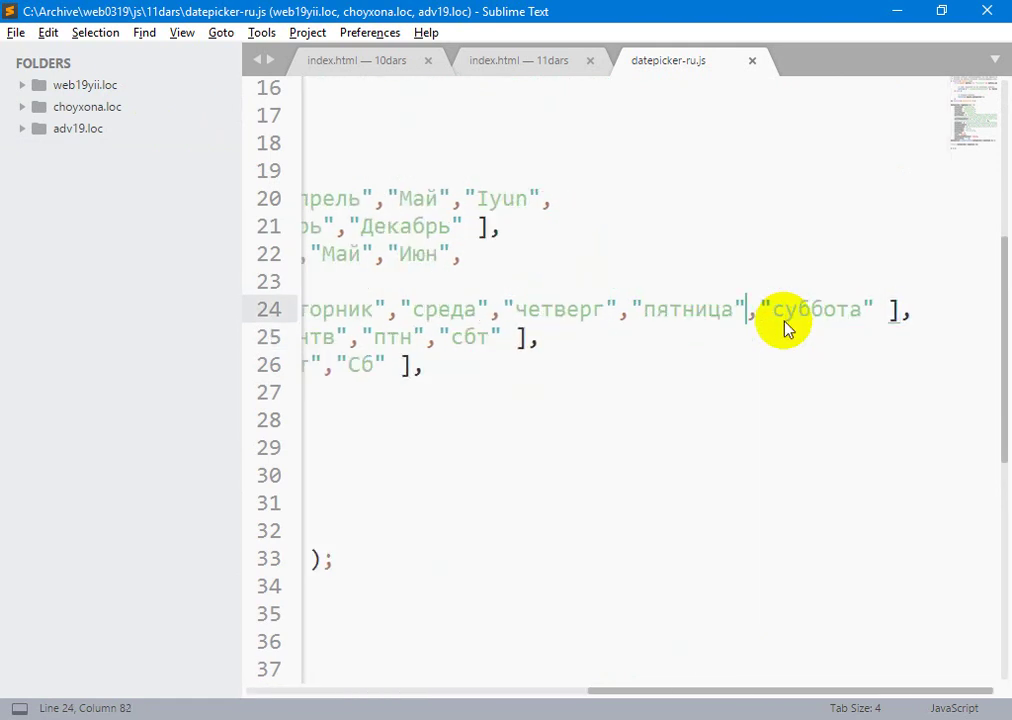
key("ctrl+shift+Left")
type("juma")
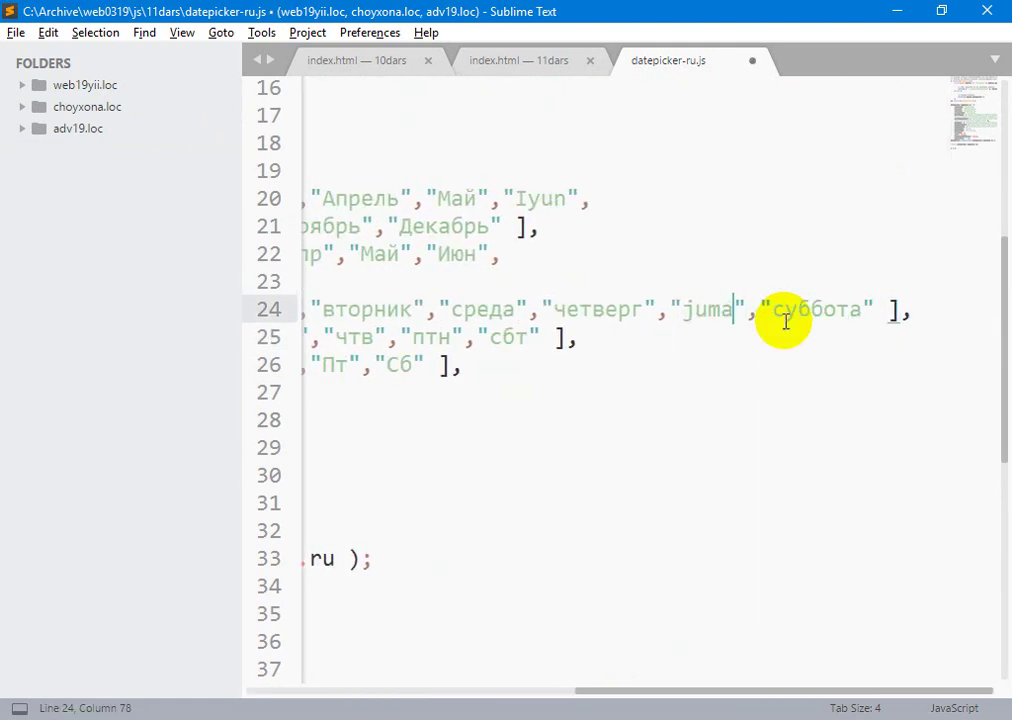
key("ctrl+s")
Step: Replace the Friday abbreviation "птн" in the dayNamesShort array with "jum"
key("Down")
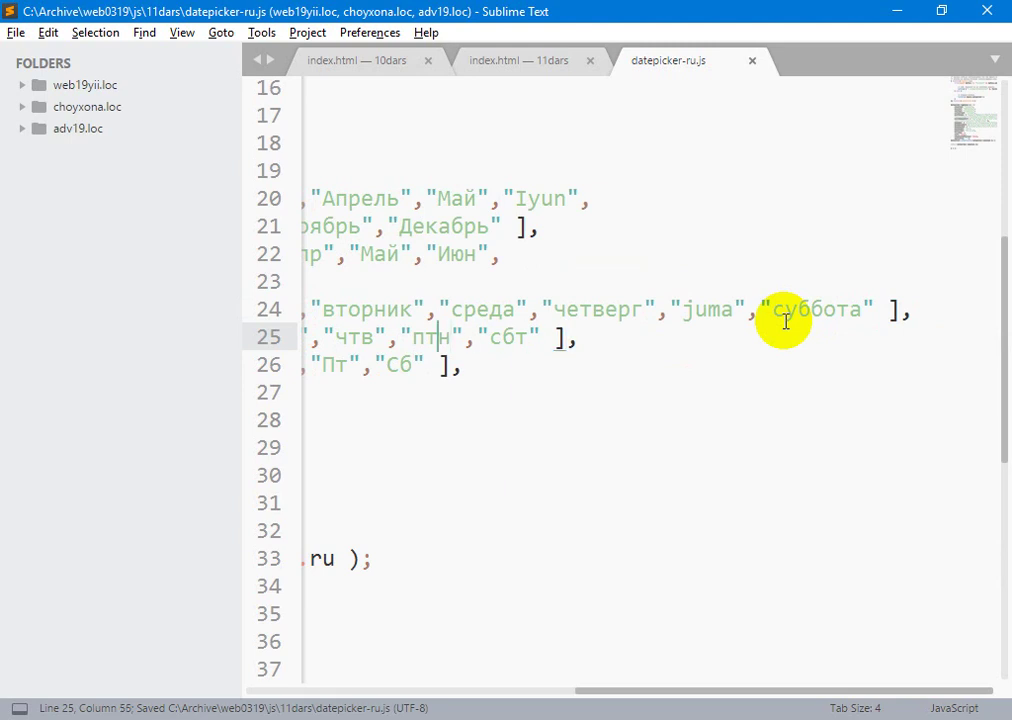
key("shift+Left")
key("shift+Left")
key("shift+Left")
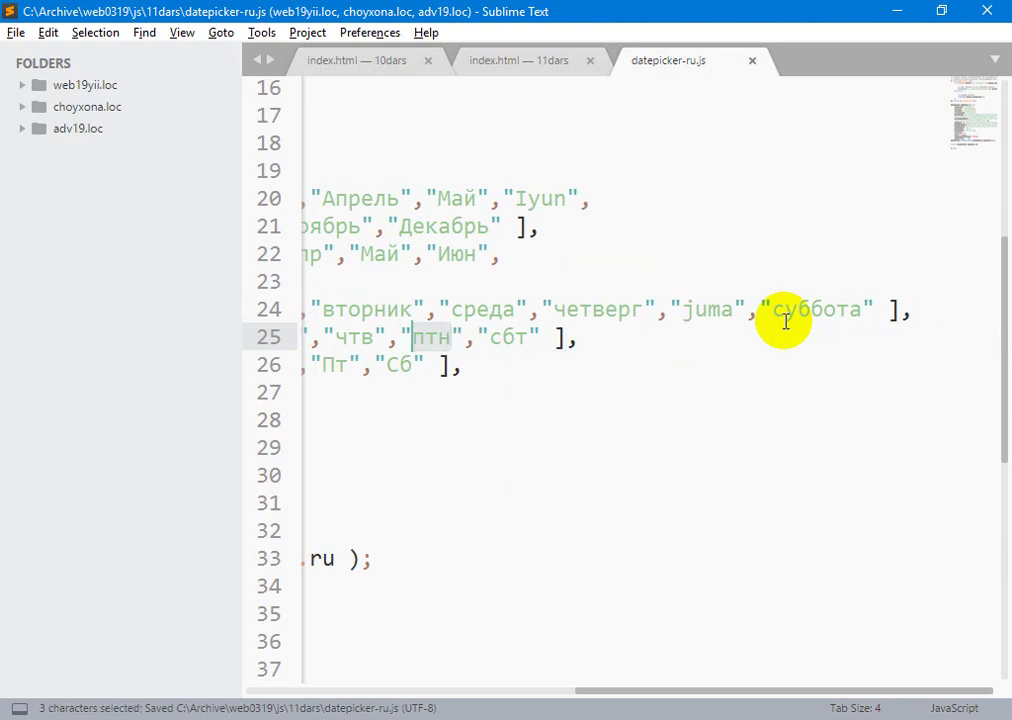
type("jum")
key("Escape")
Step: Replace the Friday abbreviation "Пт" in the dayNamesMin array with "ju" and save the file
key("Down")
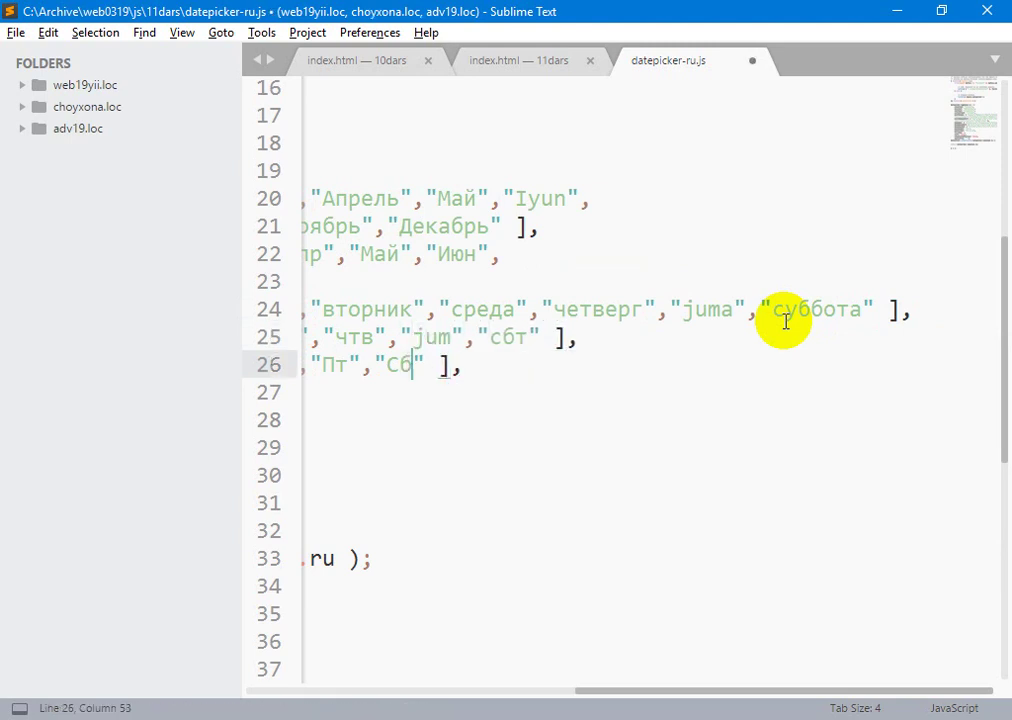
key("shift+Left")
key("shift+Left")
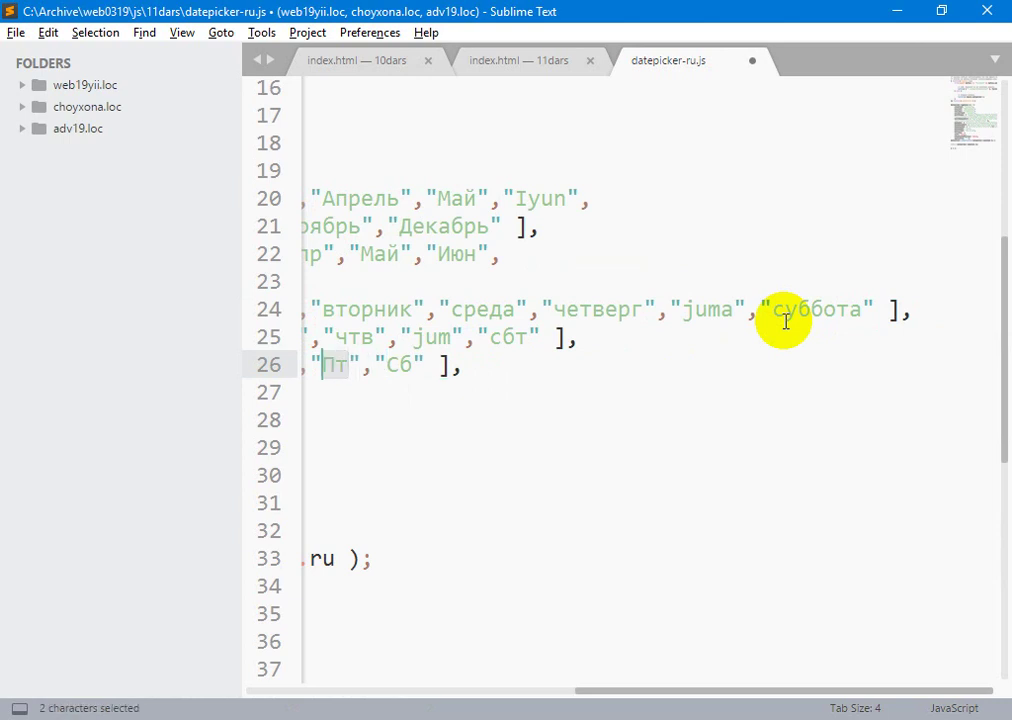
type("ju")
key("ctrl+s")
Step: Switch to Chrome, reload index.html, and open the datepicker to check the edited Friday label
key("alt+Tab")
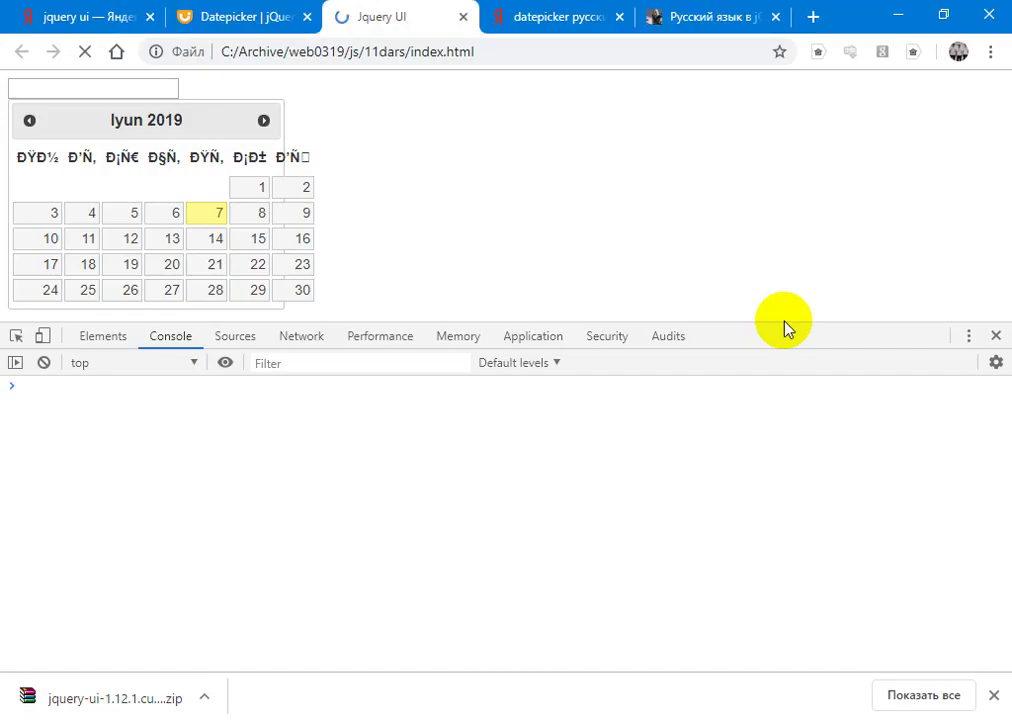
left_click(151, 88)
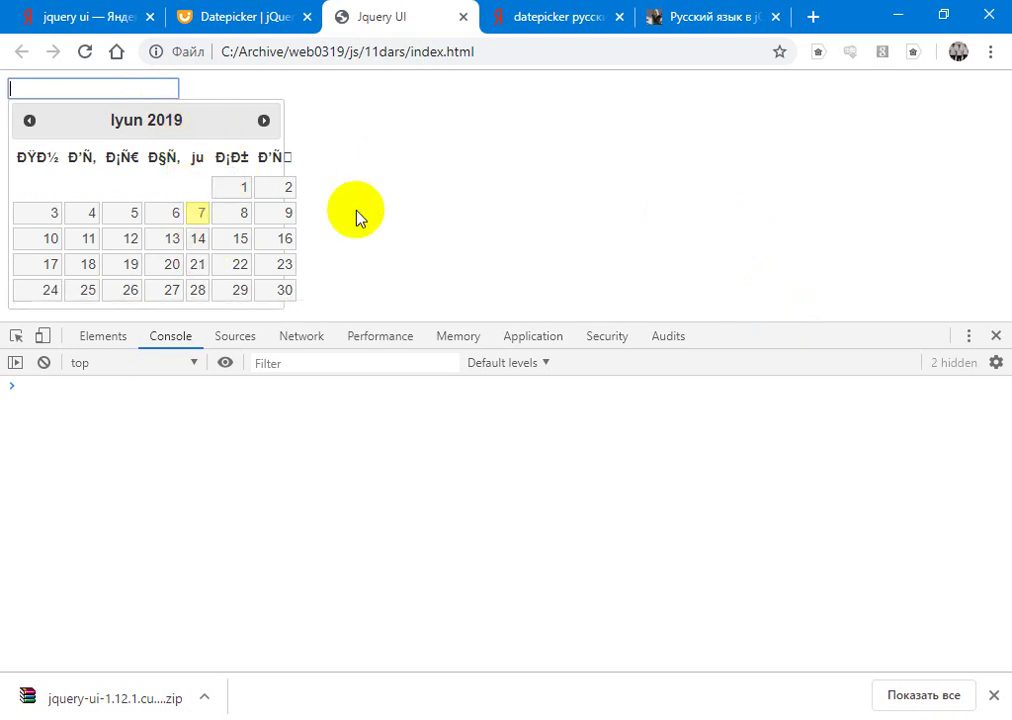
Step: Return to the jQuery UI Datepicker documentation and open the Populate alternate field example
left_click(228, 14)
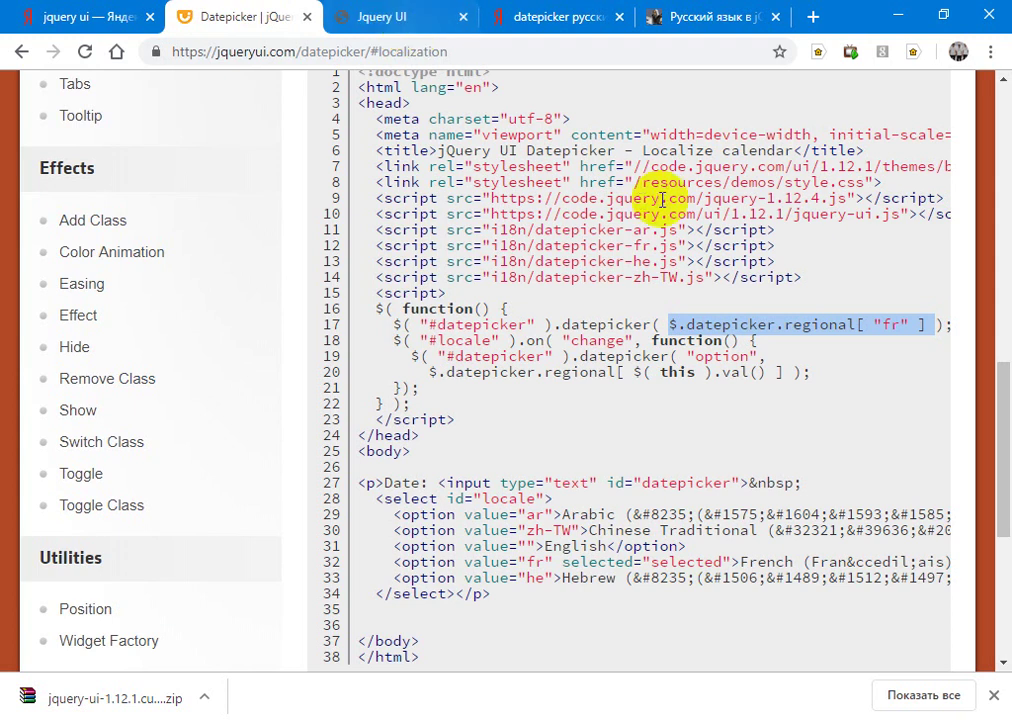
scroll(788, 195, "up", 5)
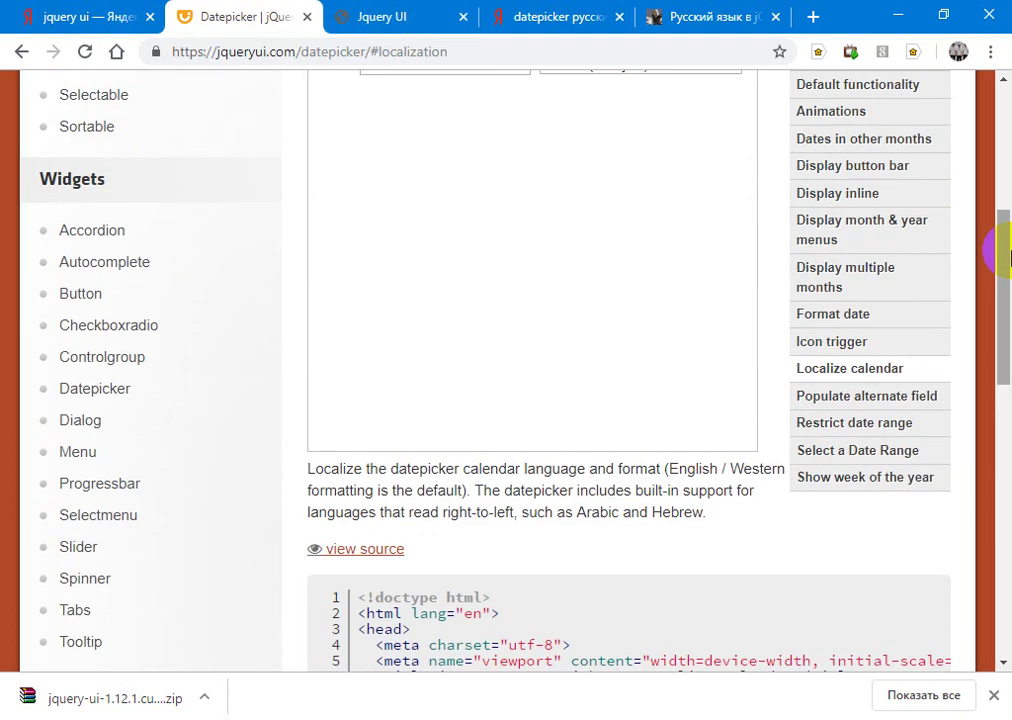
left_click(879, 396)
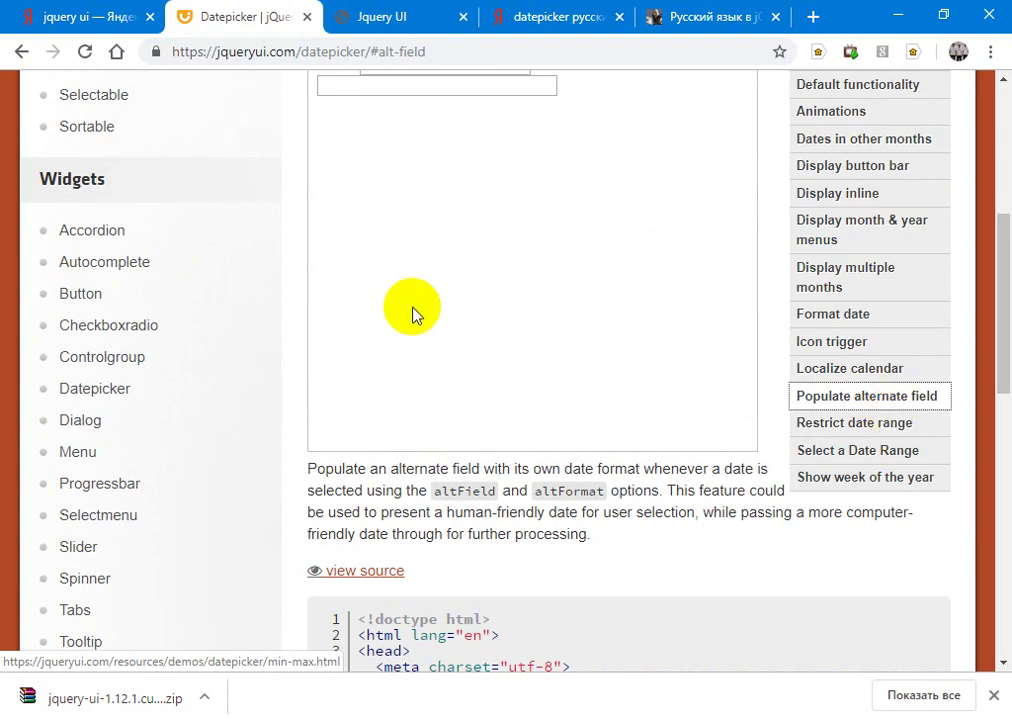
Step: Open the Accordion widget's demo source and copy the markup from the accordion div through the end of Section 1
left_click(90, 232)
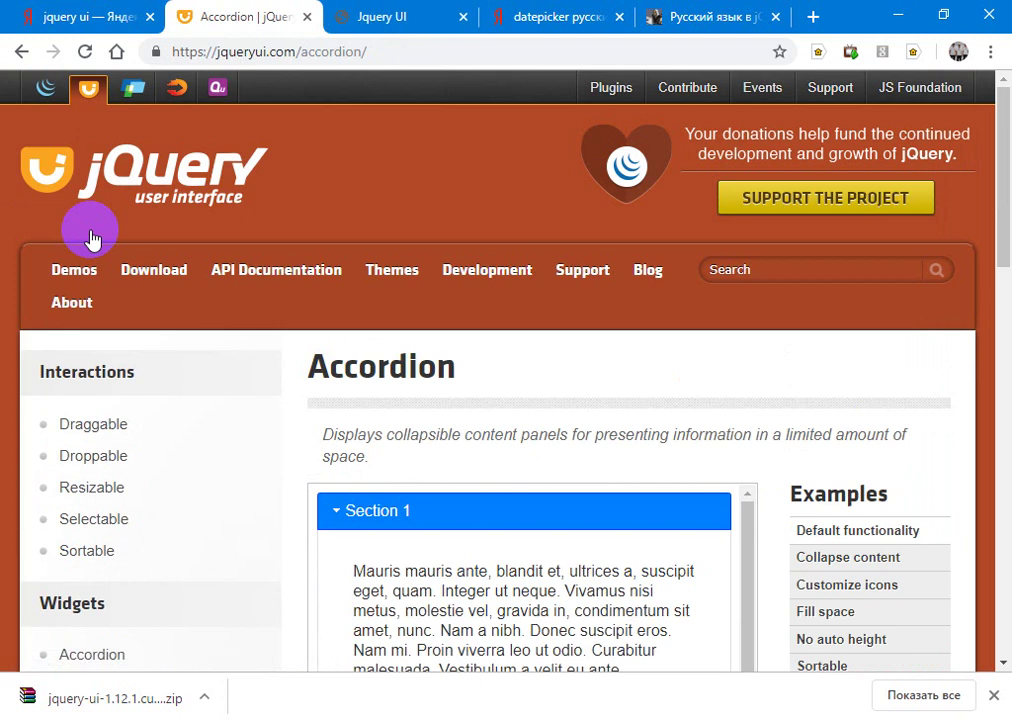
scroll(90, 237, "down", 4)
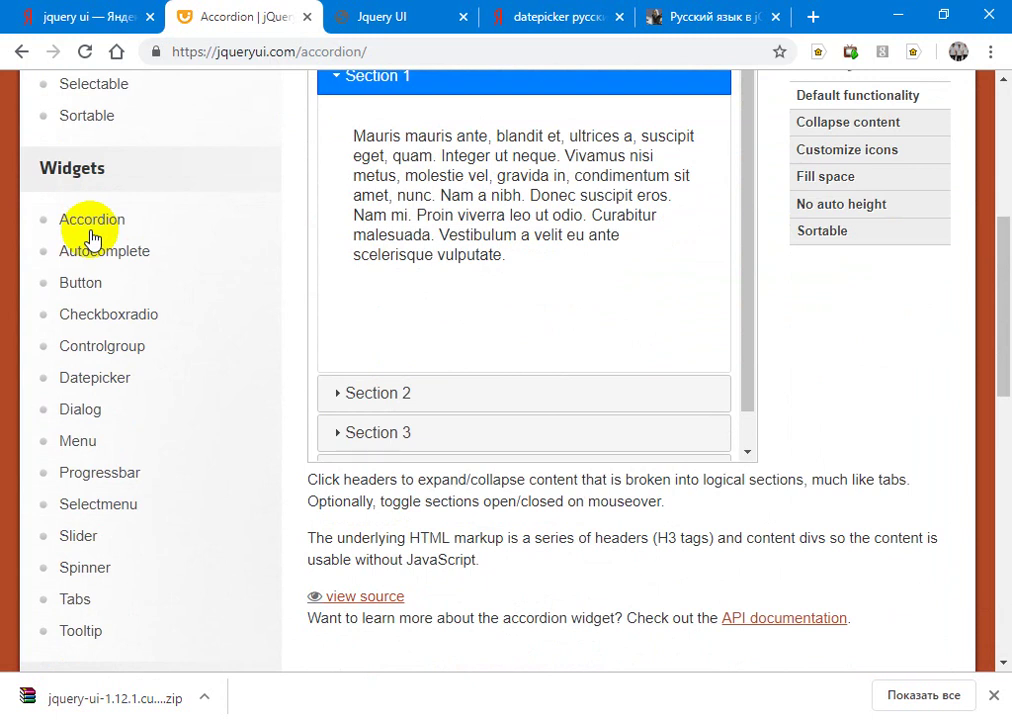
left_click(353, 597)
scroll(367, 605, "down", 1)
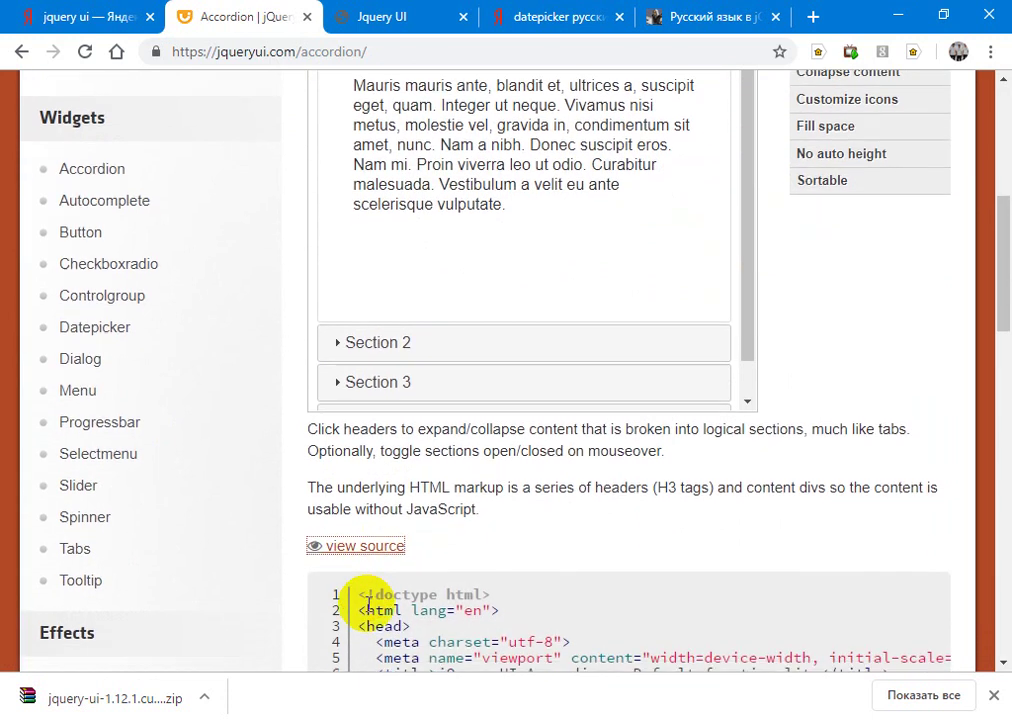
scroll(367, 605, "down", 6)
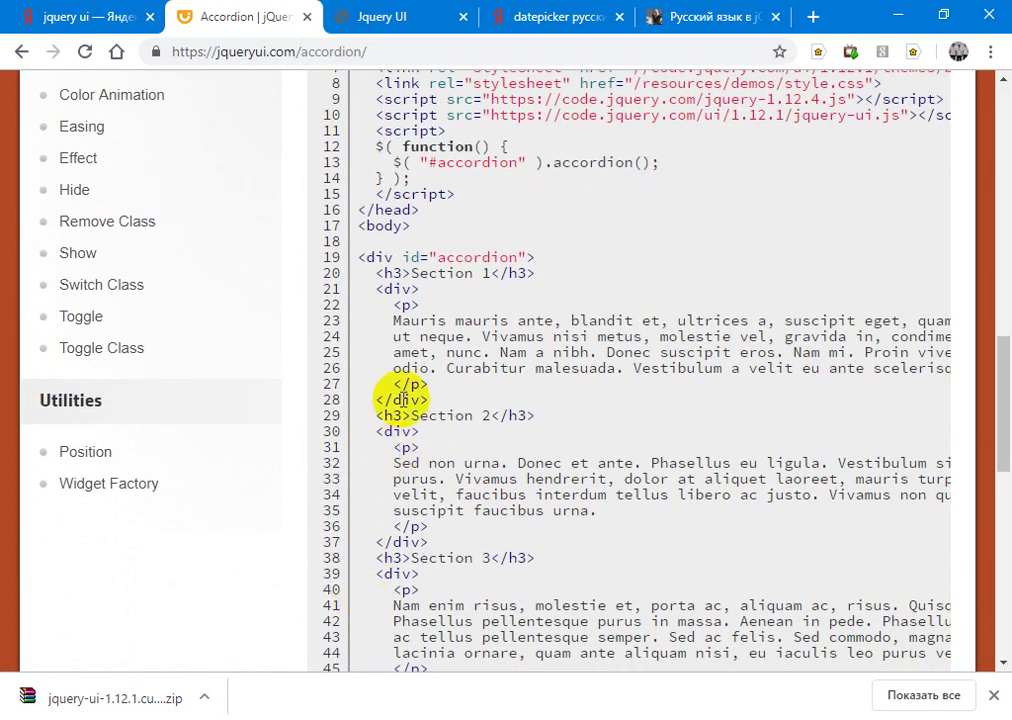
left_click_drag(362, 257, 446, 400)
key("ctrl+c")
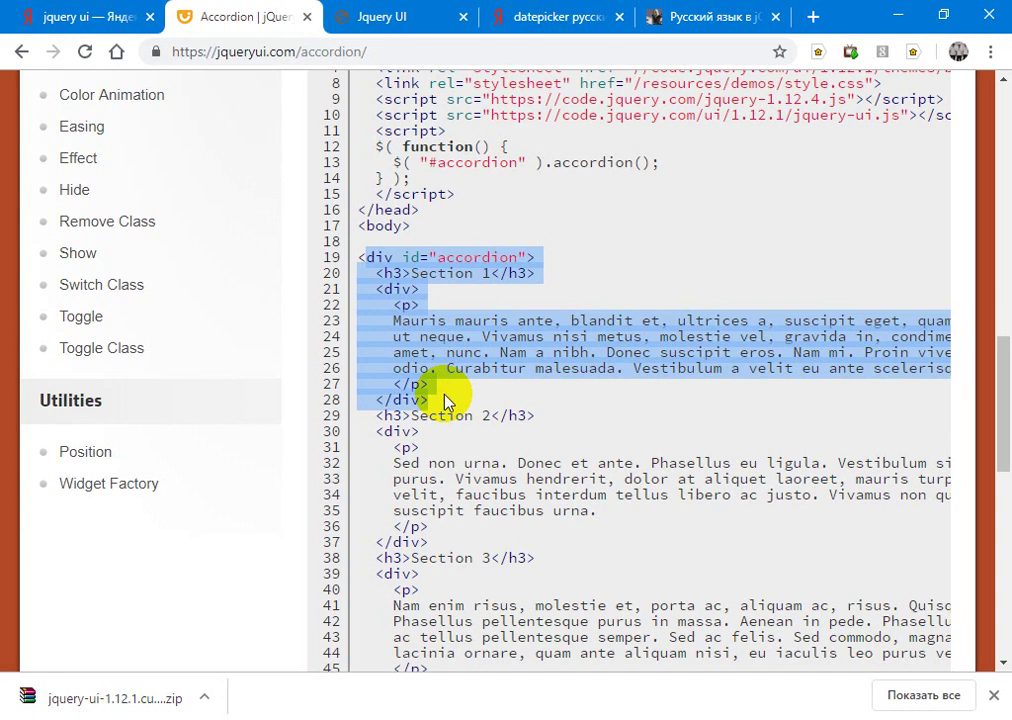
Step: Switch to Sublime Text, replace the text input in the body of the 11dars index.html with the copied accordion markup, and save
key("alt+Tab")
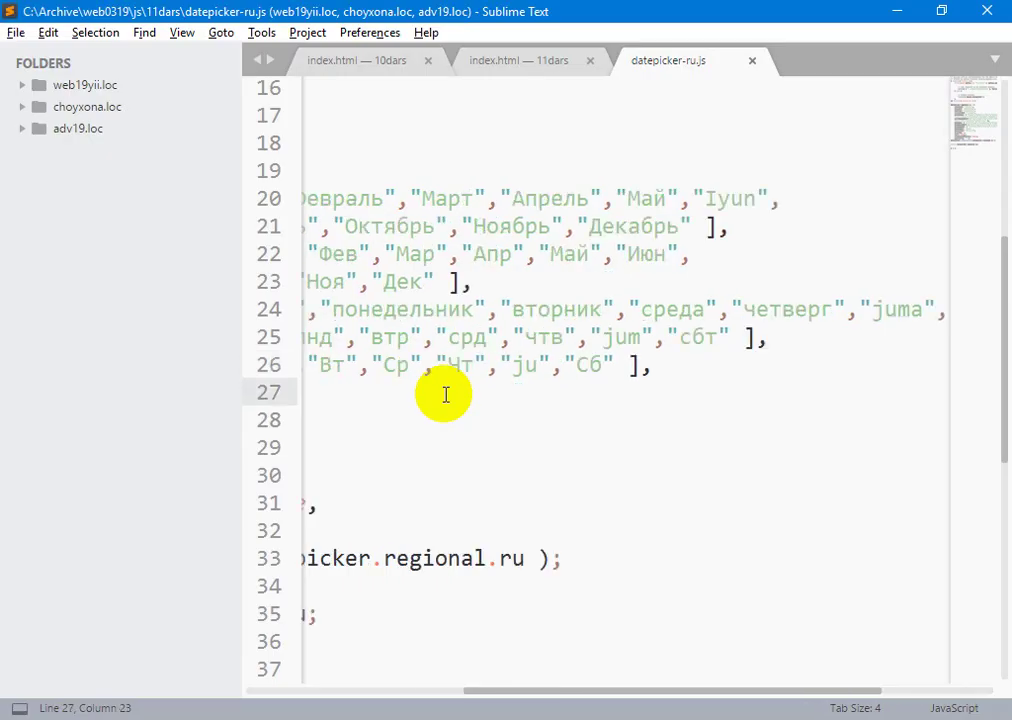
key("Down")
key("Down")
key("Down")
key("Down")
key("Down")
key("Down")
key("Down")
key("Down")
key("Down")
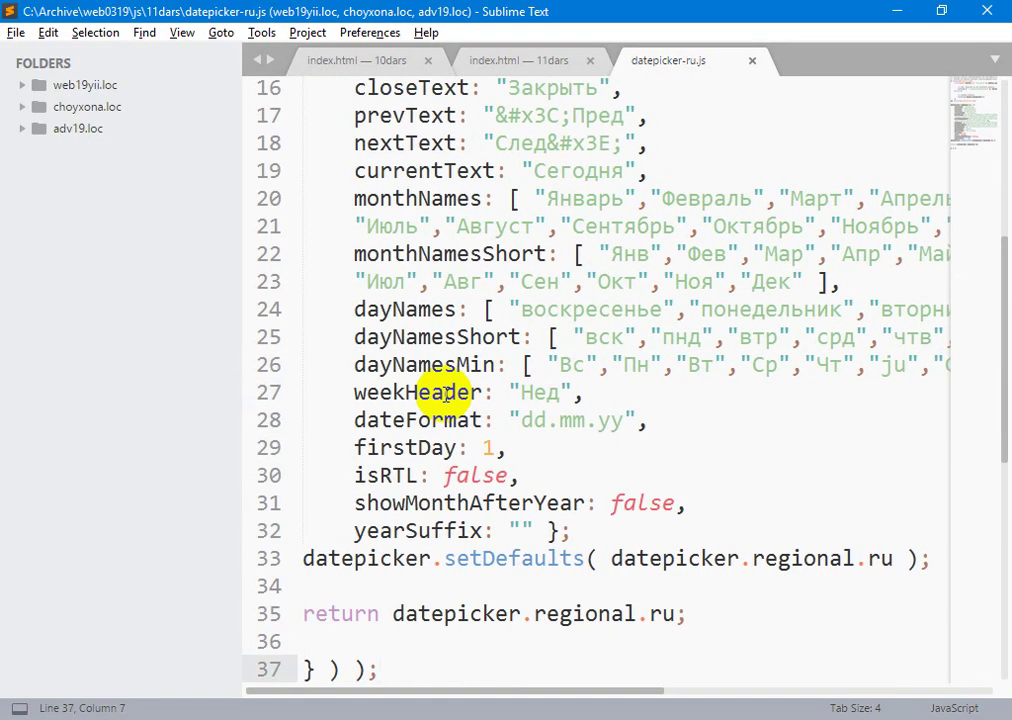
key("ctrl+Tab")
key("Down")
key("Down")
key("Down")
key("Down")
key("Down")
key("Down")
key("Down")
key("Down")
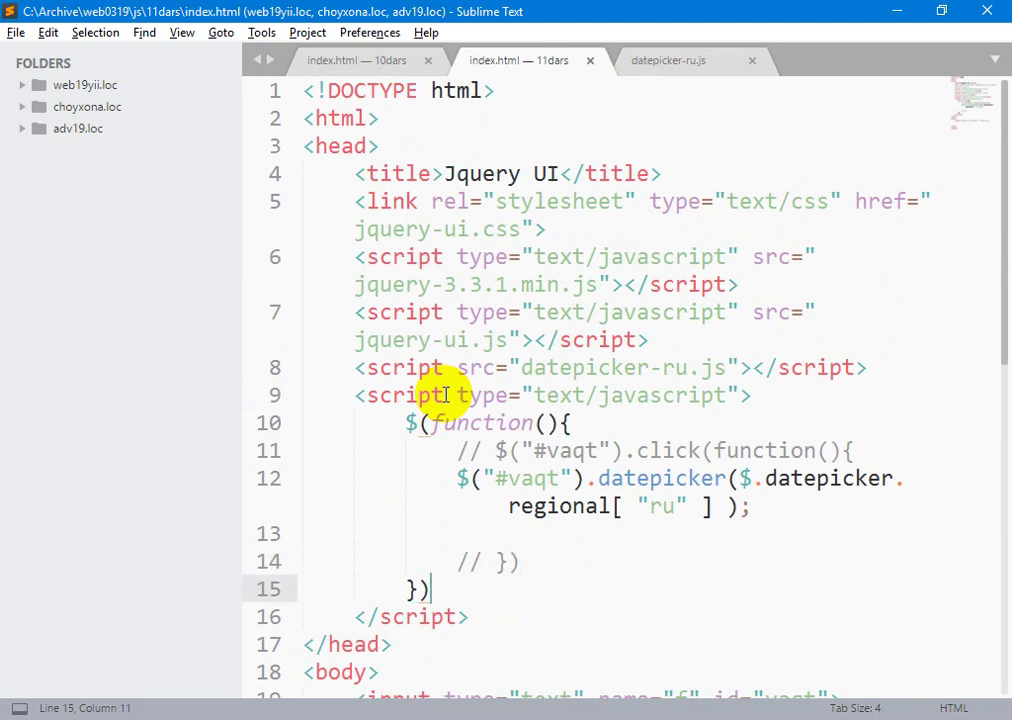
key("Up")
key("Up")
key("Up")
key("End")
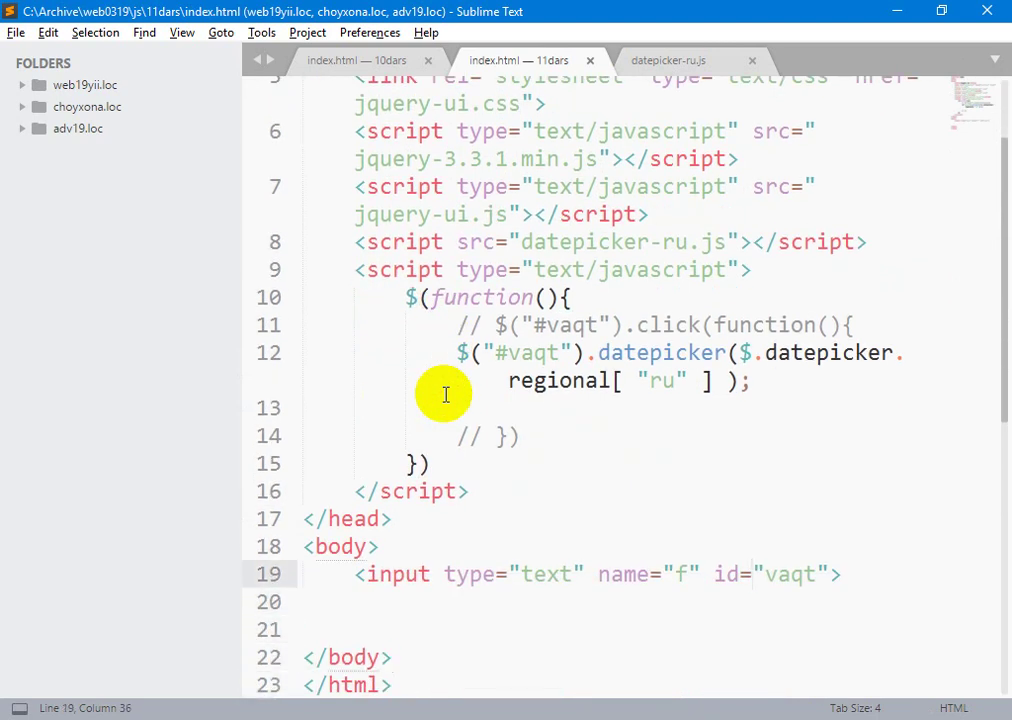
key("BackSpace")
key("BackSpace")
key("BackSpace")
key("BackSpace")
key("BackSpace")
key("BackSpace")
key("BackSpace")
key("shift+Home")
key("BackSpace")
key("ctrl+v")
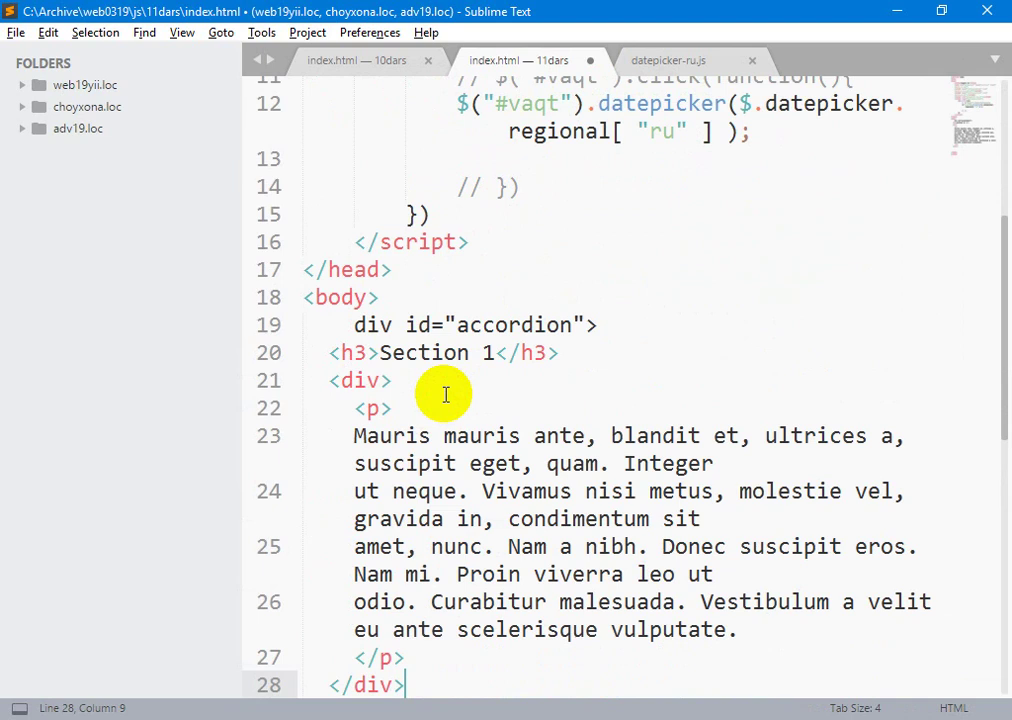
key("Up")
key("ctrl+s")
Step: Add the missing "<" before the outer accordion div tag on line 19
key("Up")
key("Up")
key("Up")
key("Up")
key("Up")
key("Up")
key("Up")
key("Up")
key("Up")
key("Up")
key("Up")
key("Up")
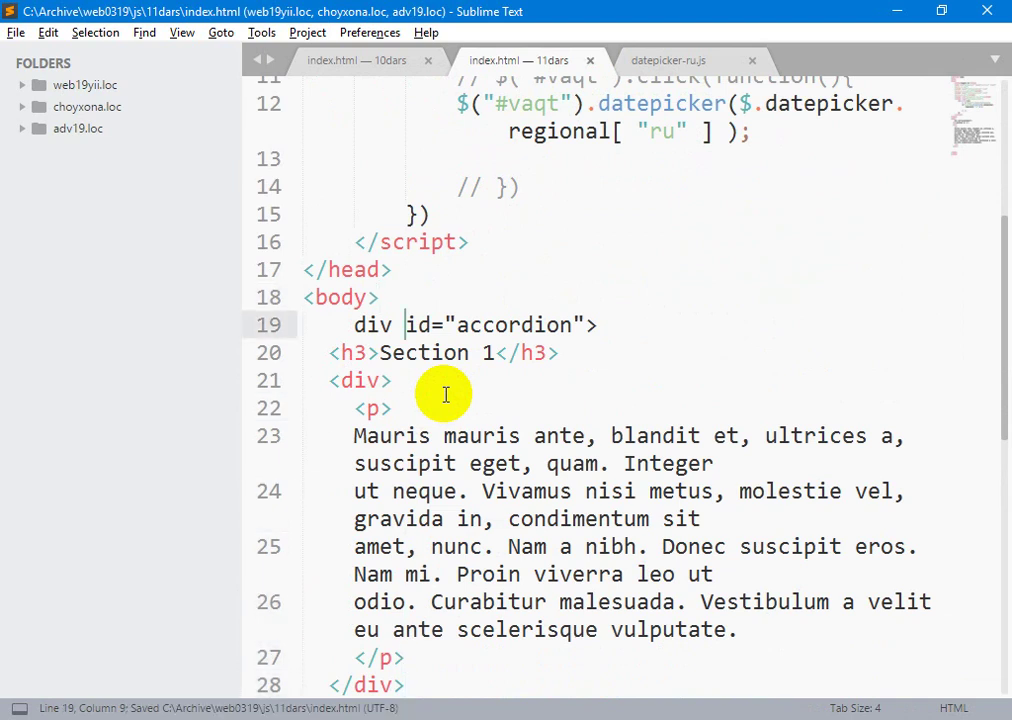
type("<")
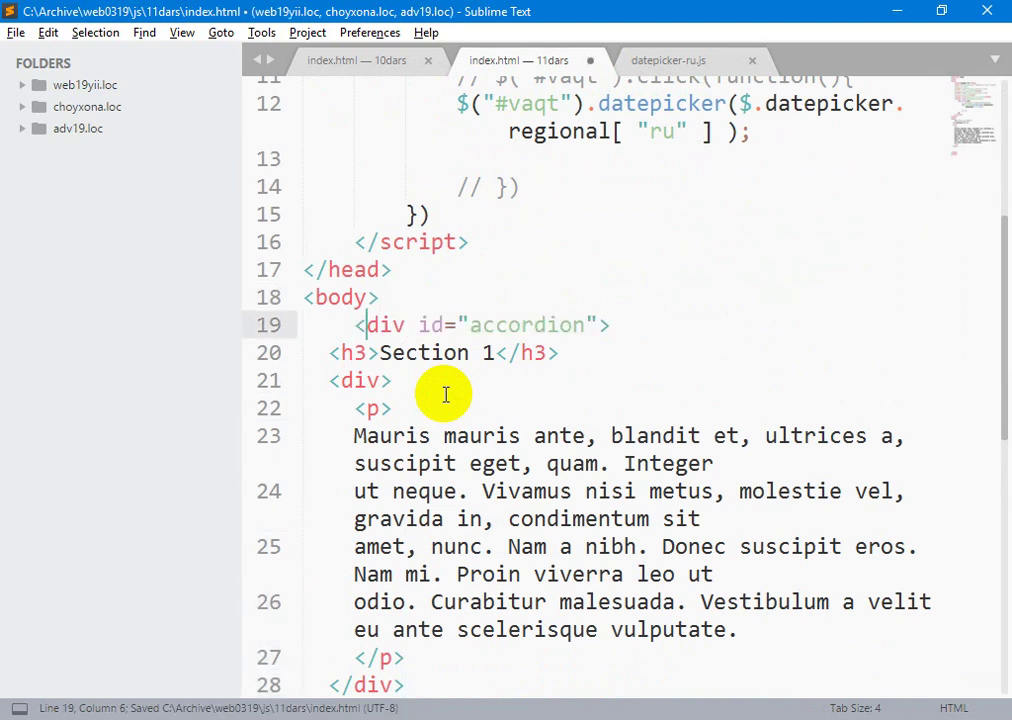
Step: Change the outer div's id from "accordion" to "malumot" and save the file
key("End")
key("Left")
key("Left")
key("ctrl+shift+Left")
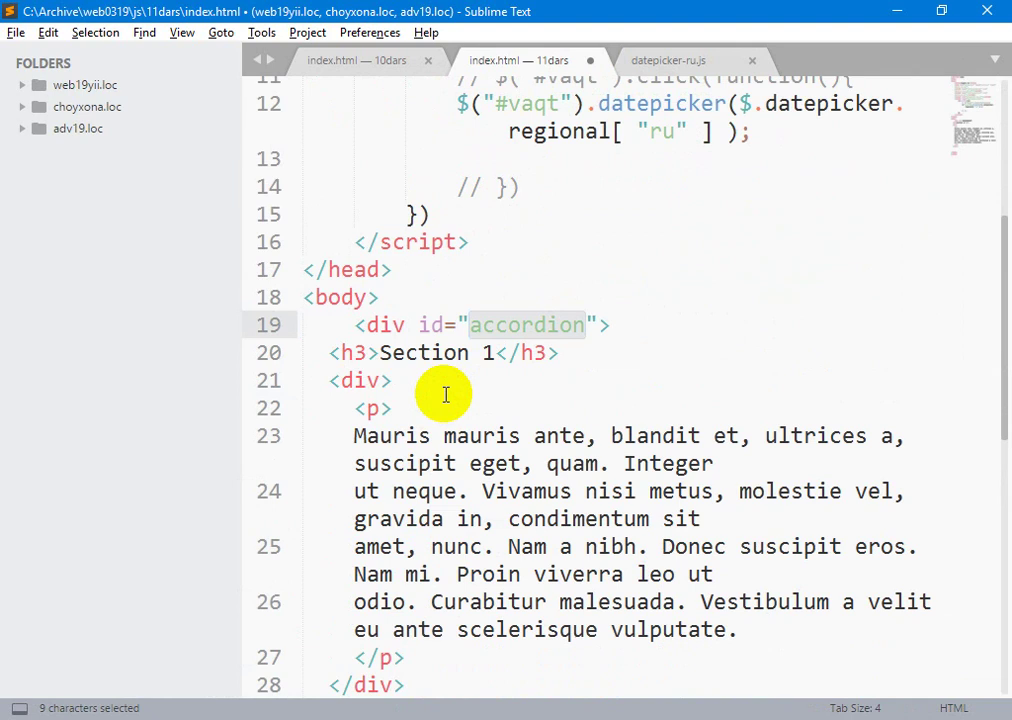
type("malumot")
key("ctrl+s")
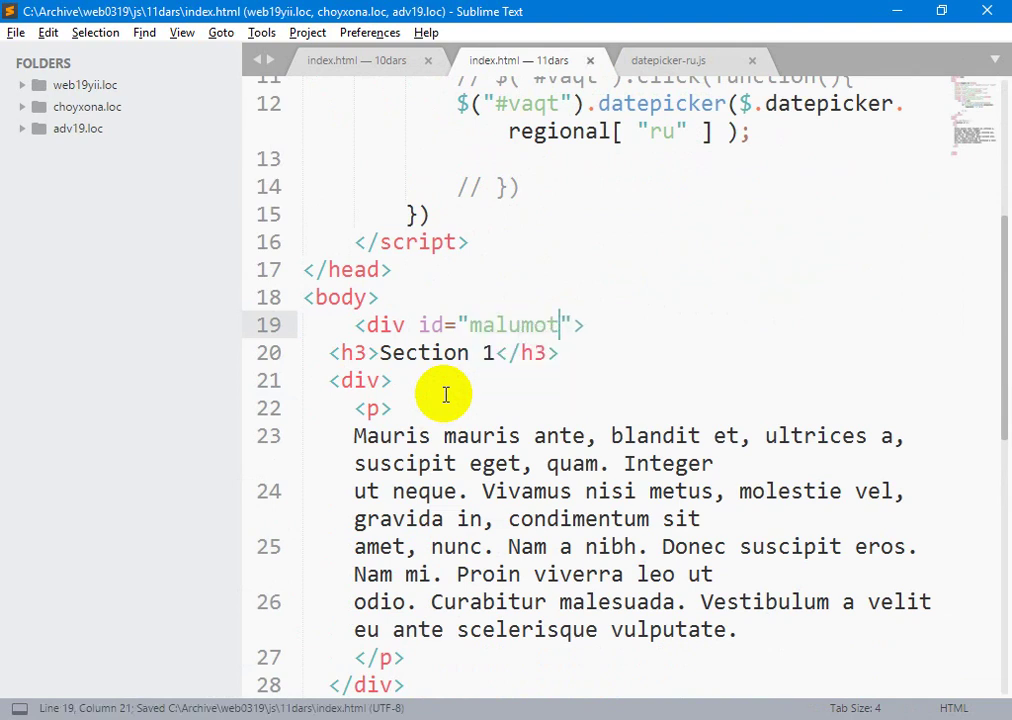
Step: Replace the h3 heading text "Section 1" with "Rahbar" and save the file
key("Down")
key("Down")
key("Down")
key("Down")
key("Down")
key("Down")
key("Down")
key("Down")
key("Down")
key("Down")
key("Down")
key("Down")
key("Down")
key("Down")
key("Down")
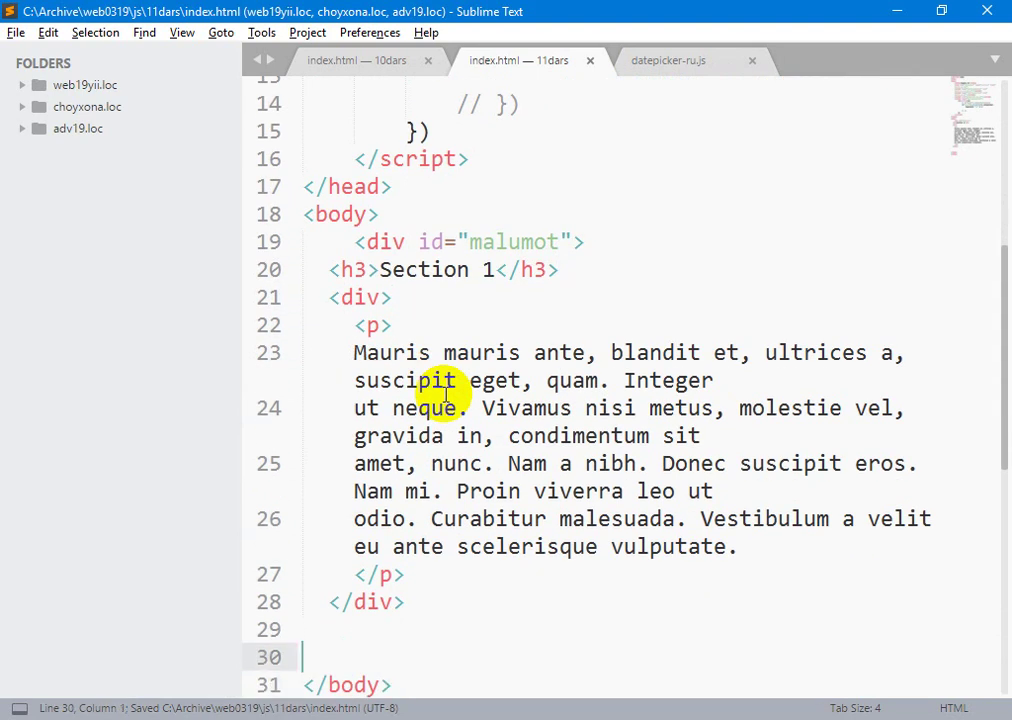
key("Up")
key("Up")
key("Up")
key("Up")
key("Up")
key("Up")
key("Up")
key("Up")
key("Up")
key("Up")
key("Up")
key("Up")
key("Up")
key("Up")
key("End")
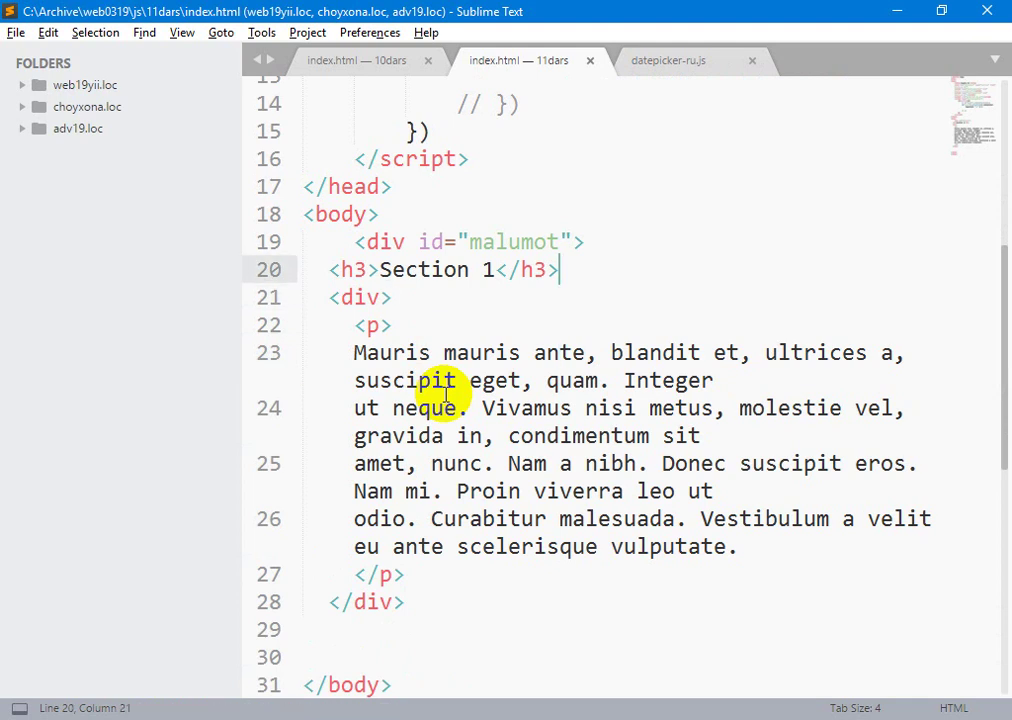
key("Down")
key("Left")
key("Up")
key("ctrl+shift+Right")
key("ctrl+shift+Right")
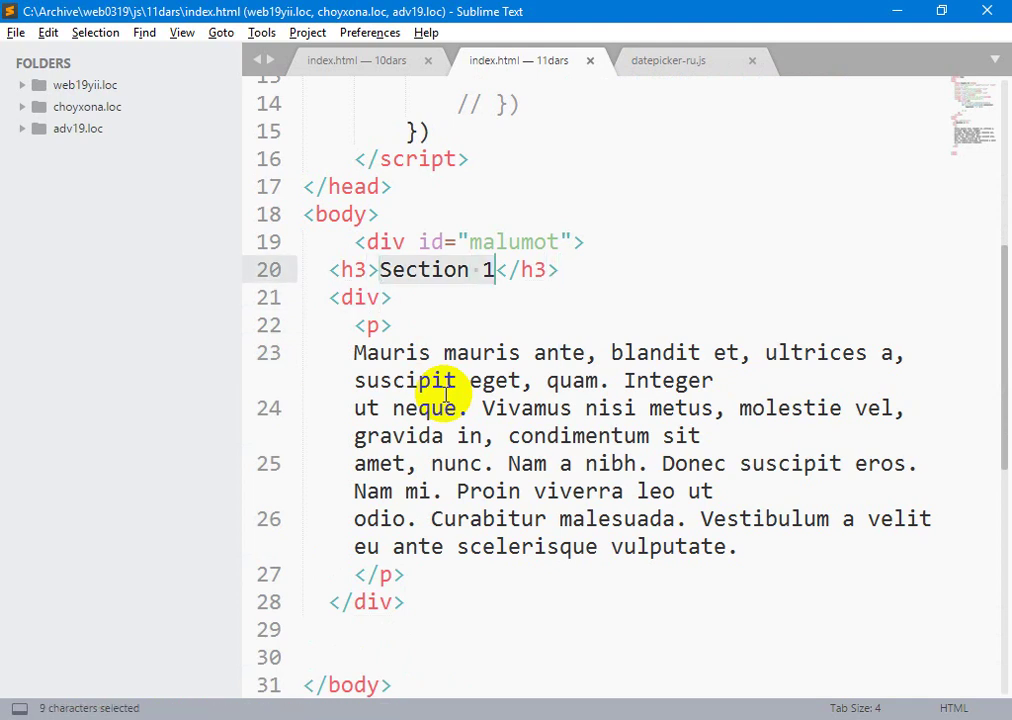
type("Rahnar")
key("ctrl+s")
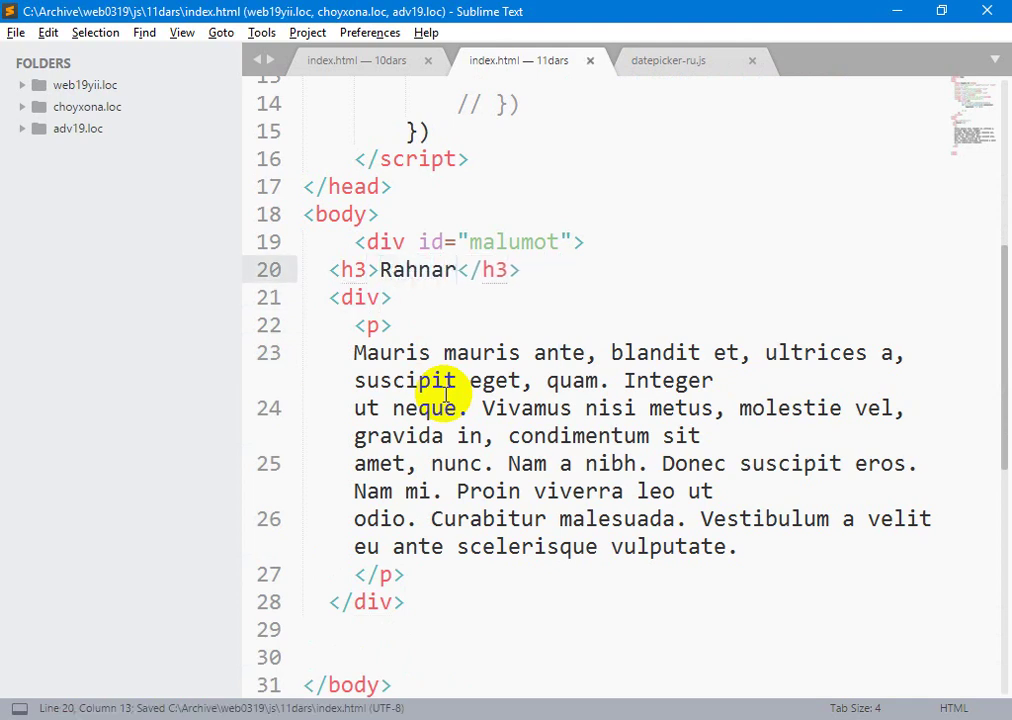
key("shift+Left")
type("b")
key("ctrl+s")
Step: Duplicate the whole Rahbar section, heading and content div, directly below itself at line 29
key("Down")
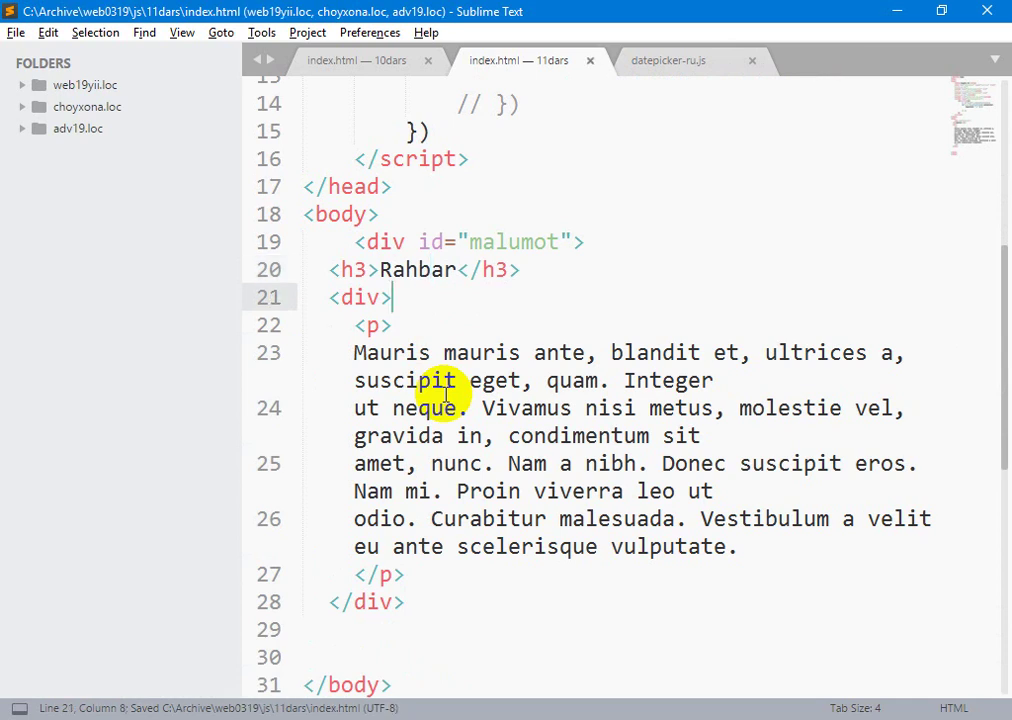
key("Up")
key("Left")
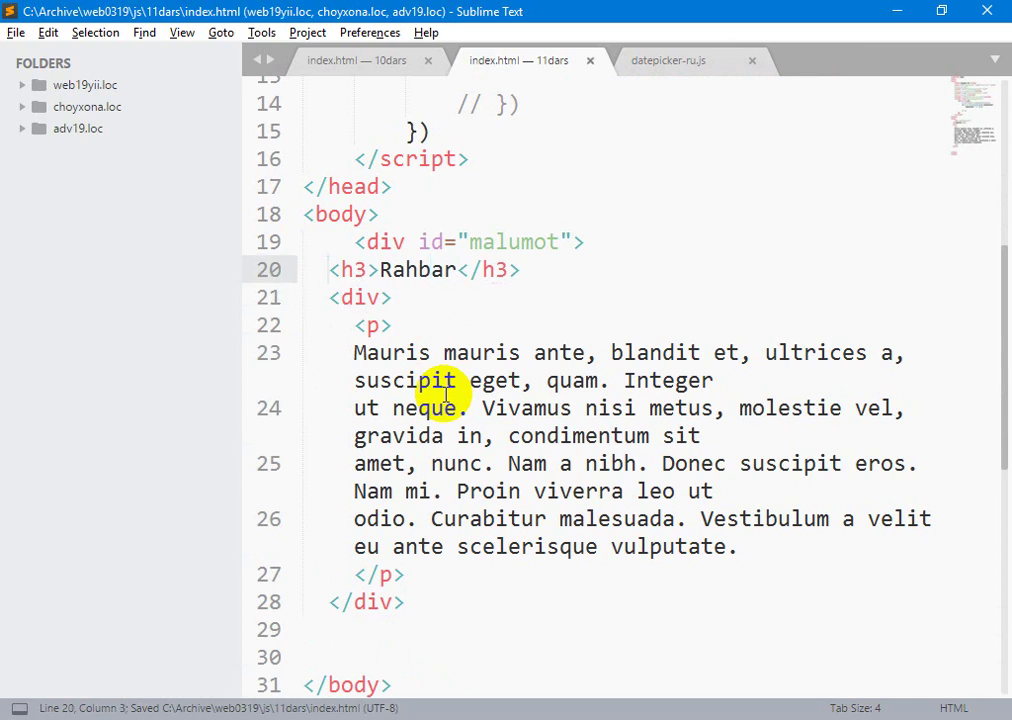
key("shift+Down")
key("shift+Down")
key("shift+Down")
key("shift+Down")
key("shift+Down")
key("shift+Down")
key("shift+Down")
key("shift+Down")
key("shift+Right")
key("shift+Right")
key("shift+Right")
key("shift+Right")
key("shift+Right")
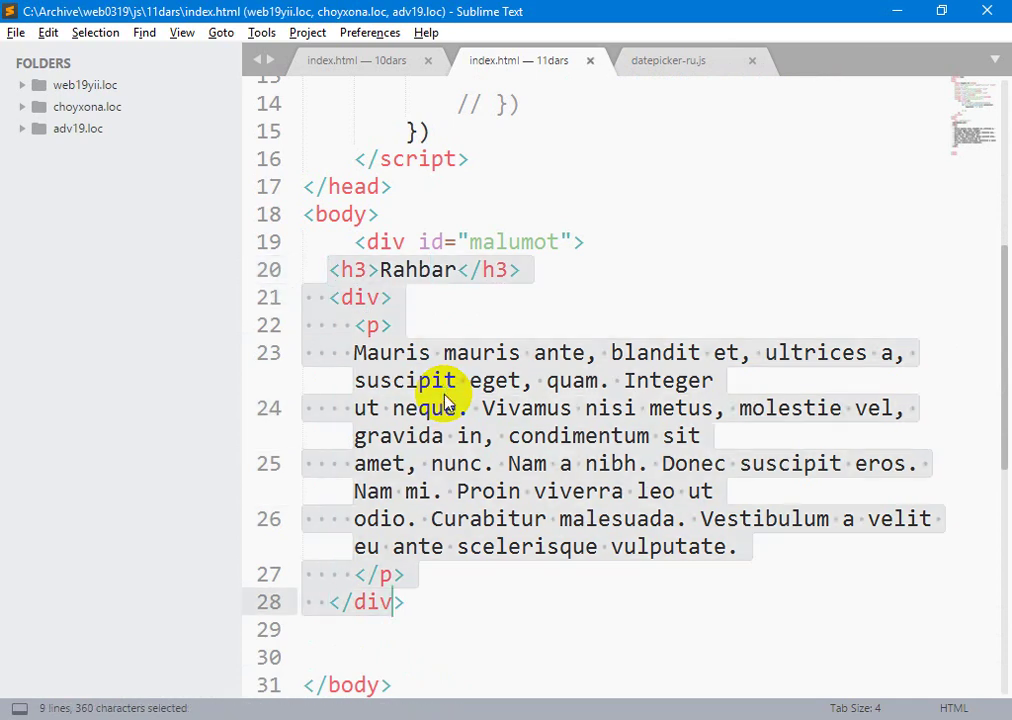
key("shift+Right")
key("shift+Right")
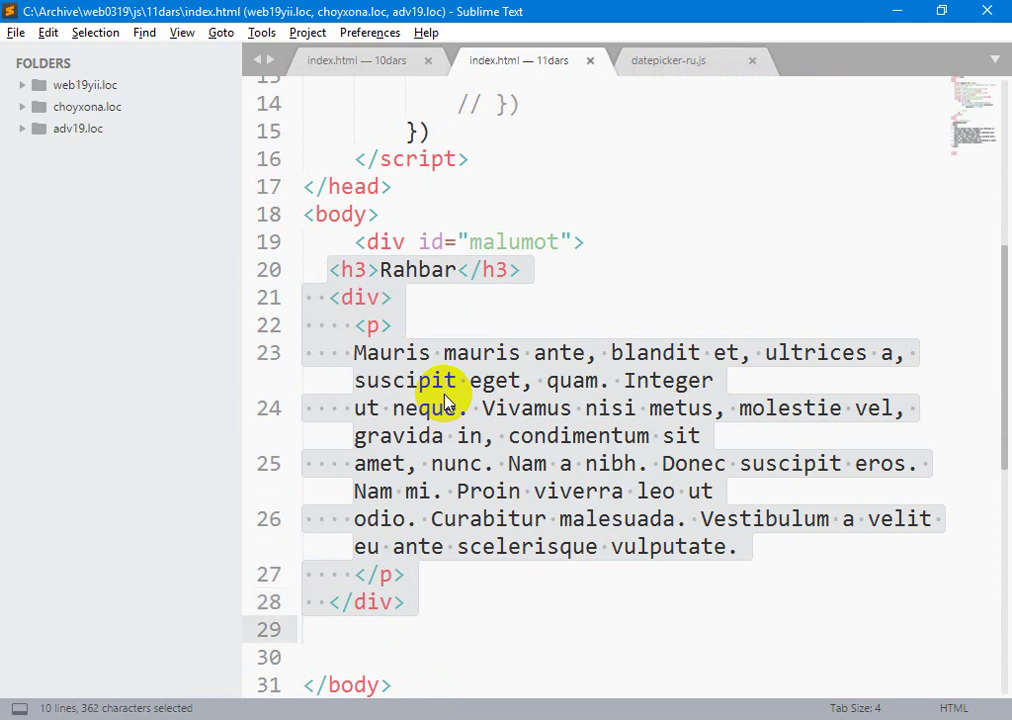
key("Left")
key("shift+Down")
key("shift+Down")
key("shift+Down")
key("shift+Down")
key("shift+Down")
key("shift+Down")
key("shift+Down")
key("shift+Down")
key("shift+Down")
key("shift+Down")
key("shift+Down")
key("shift+Down")
key("shift+Down")
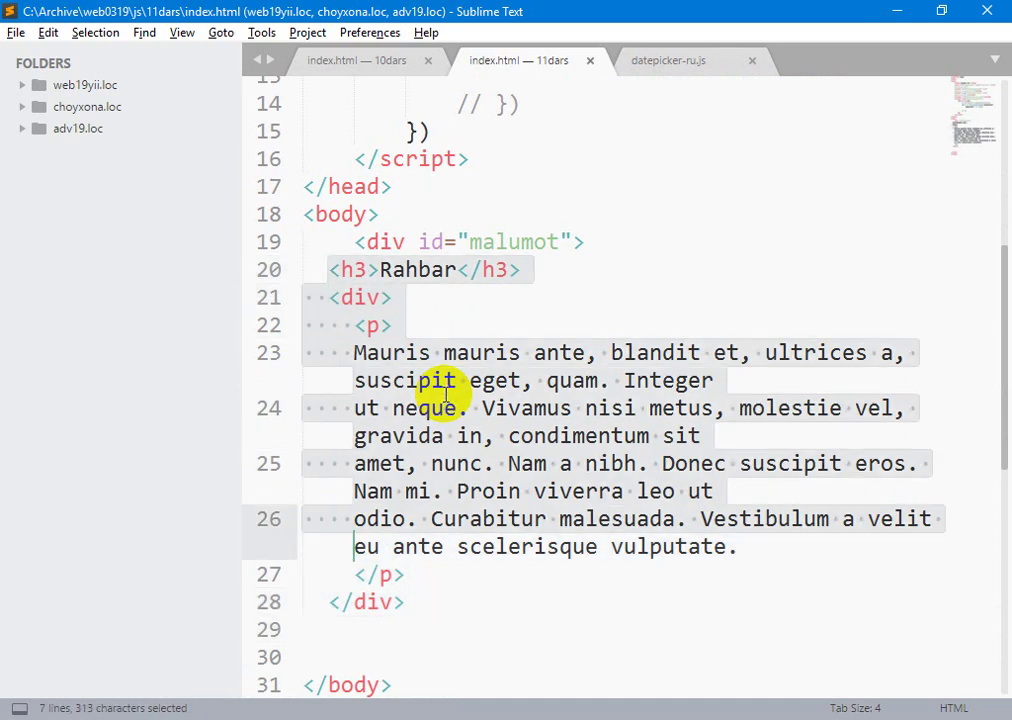
key("ctrl+c")
key("Down")
key("Up")
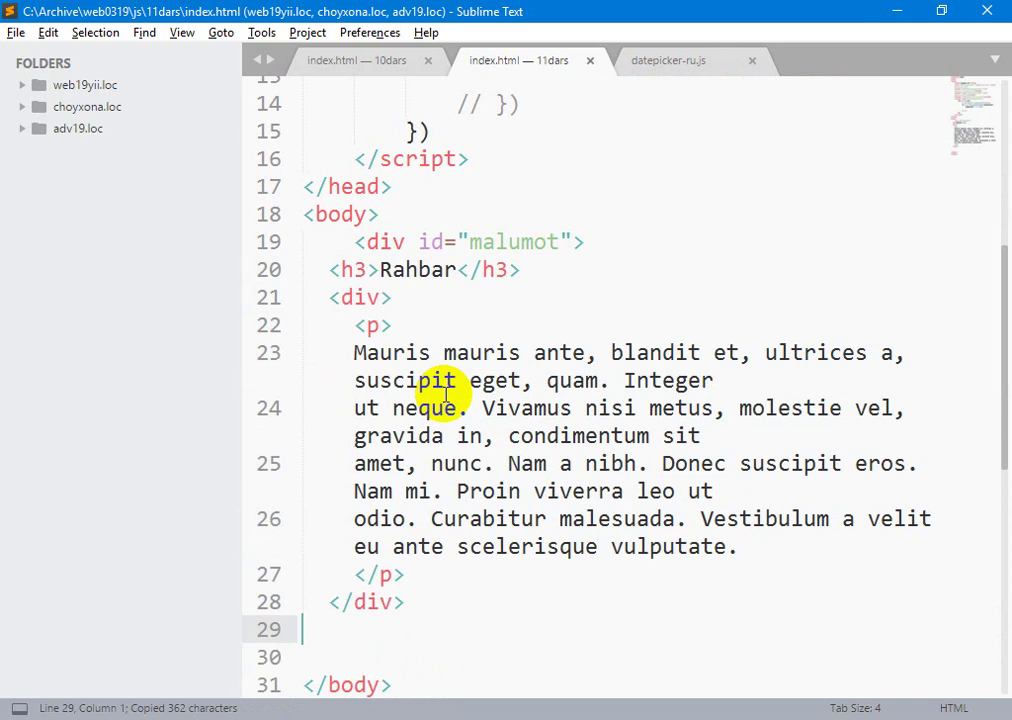
key("ctrl+v")
Step: Rename the duplicated section's heading to "Foto" and save the file
double_click(392, 328)
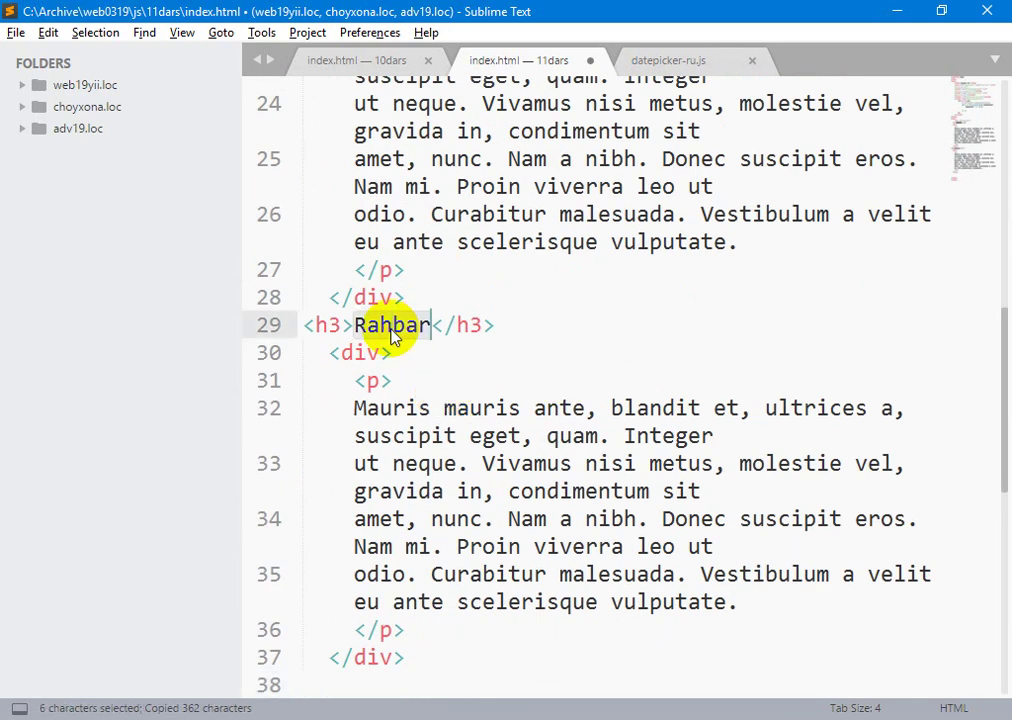
type("Foto")
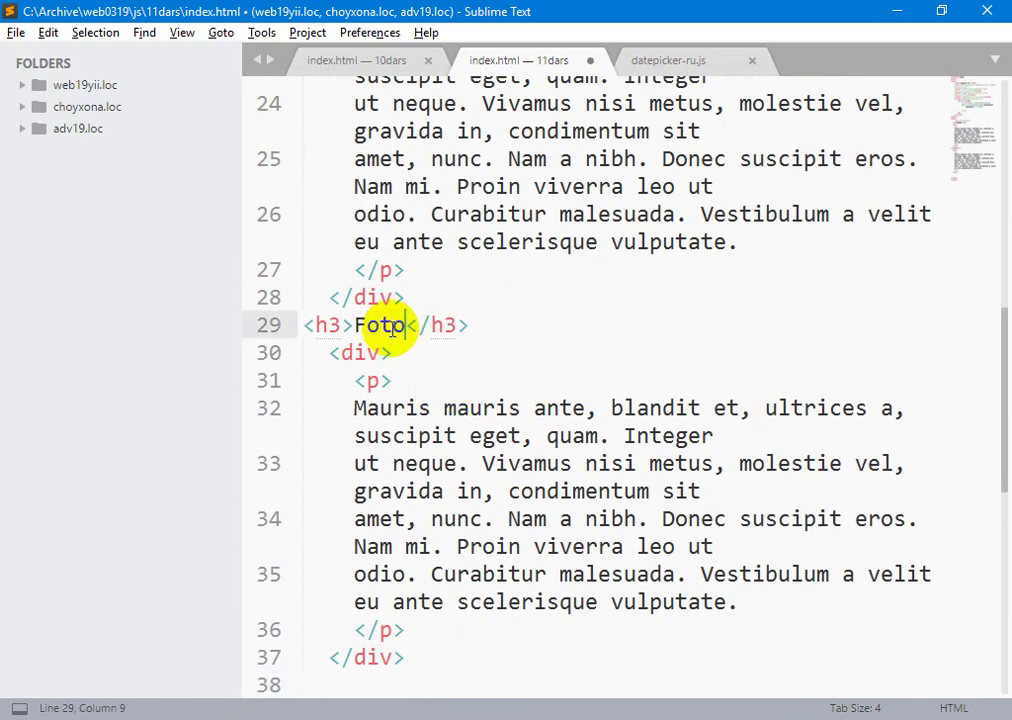
key("ctrl+s")
Step: Paste another copy of the Rahbar section, heading and content div, directly below the Foto section at line 38
left_click(393, 345)
key("Down")
key("Down")
key("Down")
key("Down")
key("Down")
key("Down")
key("Down")
key("Down")
key("Down")
key("Down")
key("Down")
key("Down")
key("Up")
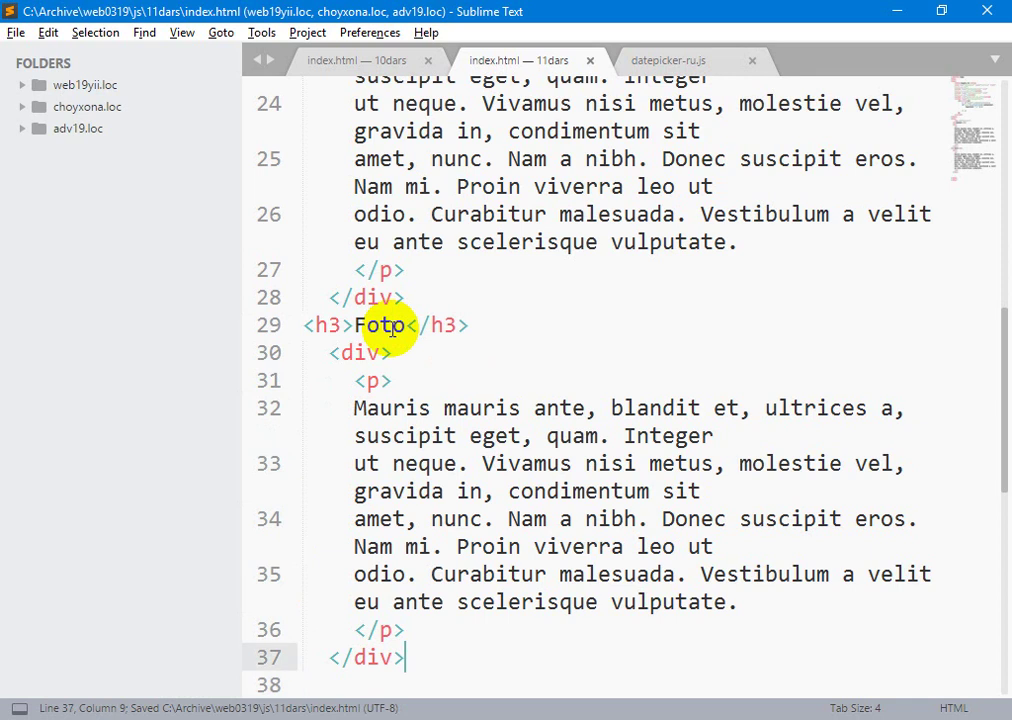
key("ctrl+v")
Step: Rename the third section's heading to "ALoqa" and save the file
double_click(420, 328)
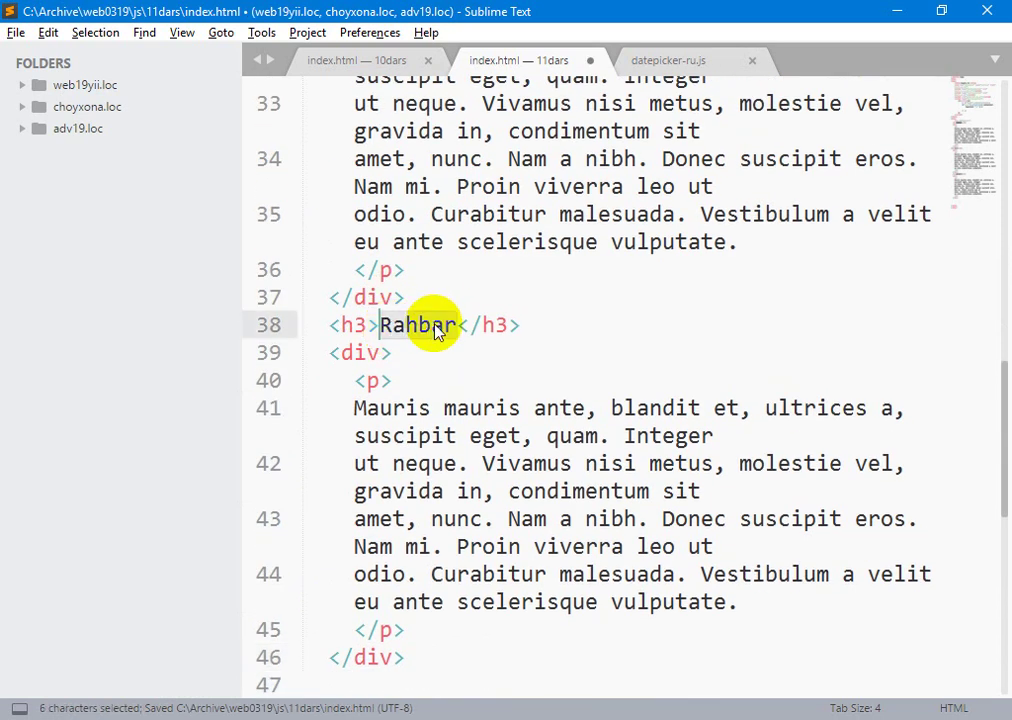
type("ALoqa")
key("ctrl+s")
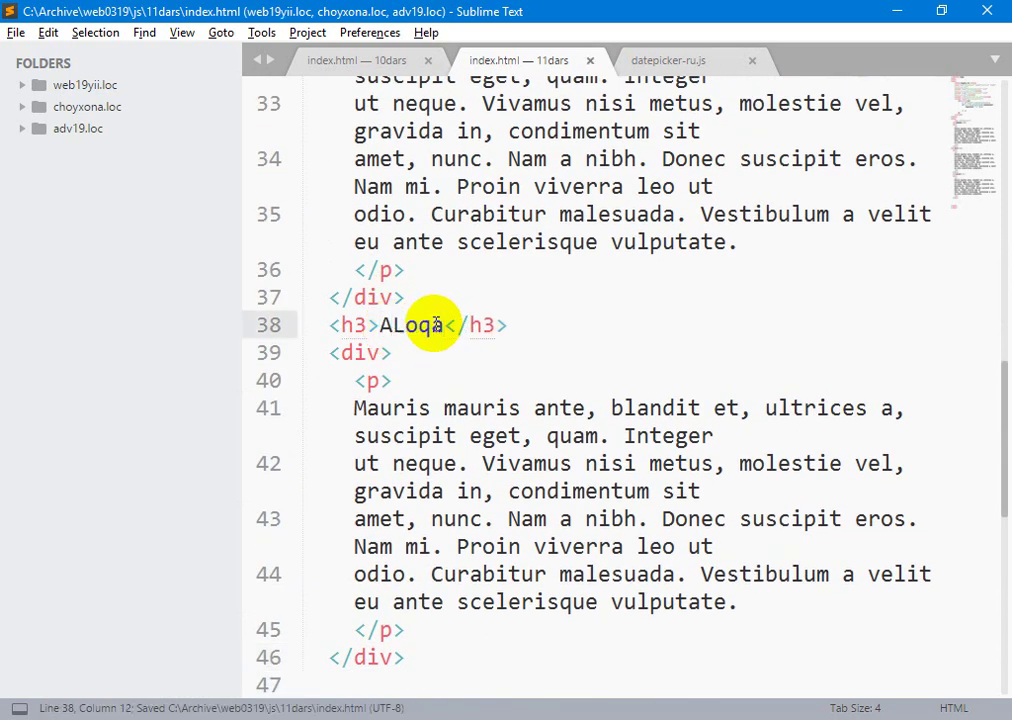
key("Up")
Step: Switch to Chrome, reload the local index.html page and close the developer tools to view the three plain sections
key("alt+Tab")
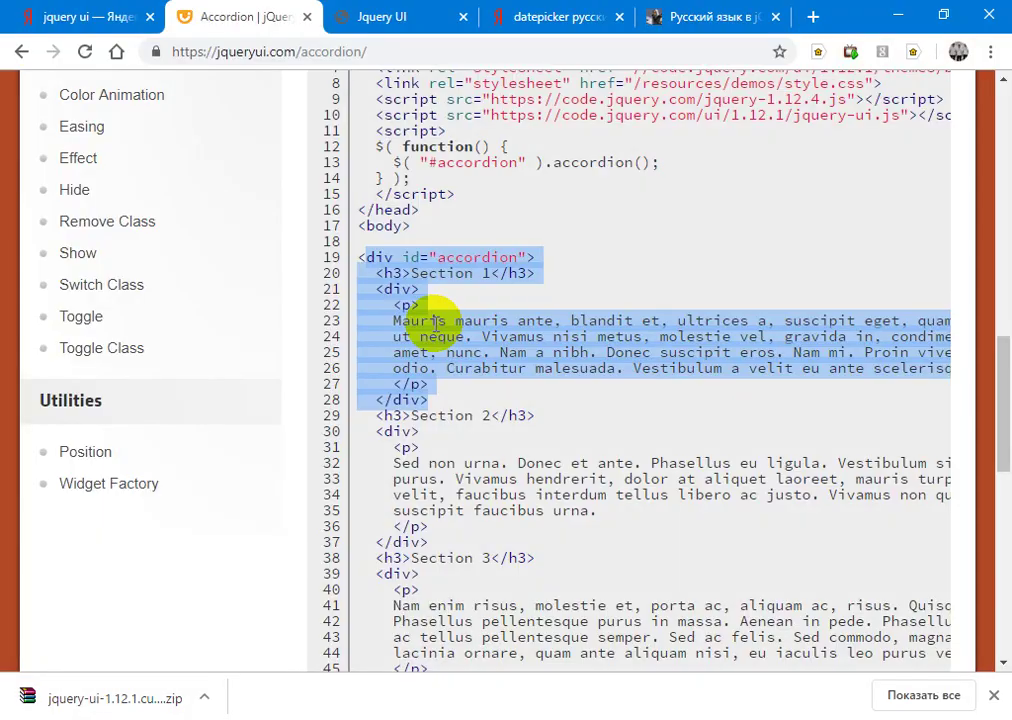
key("ctrl+Tab")
key("F5")
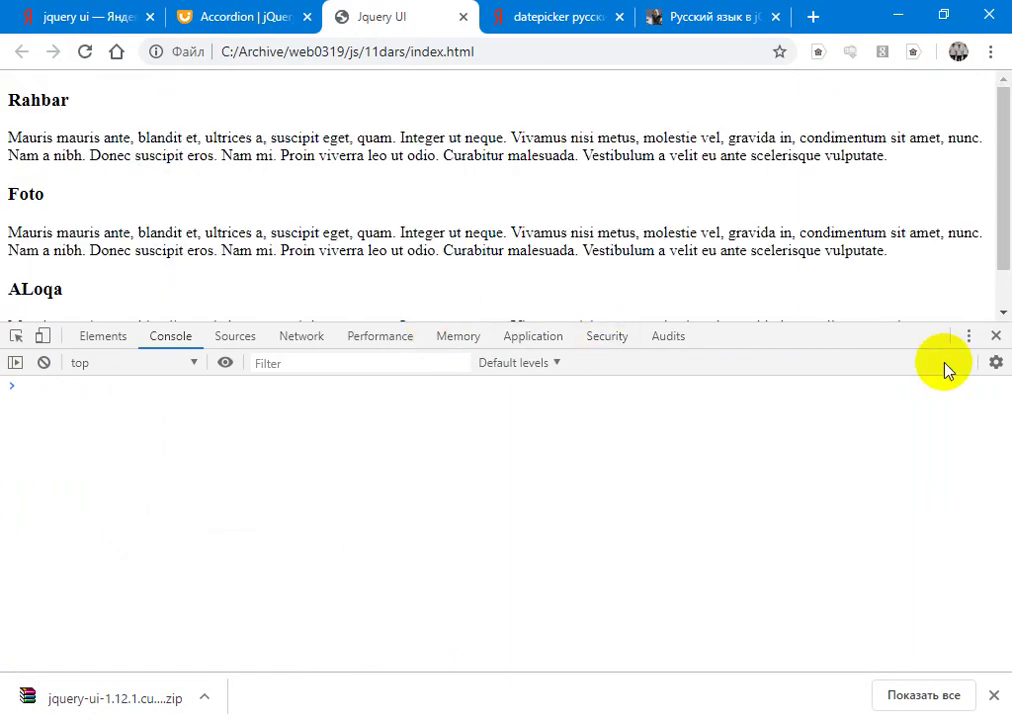
left_click(996, 336)
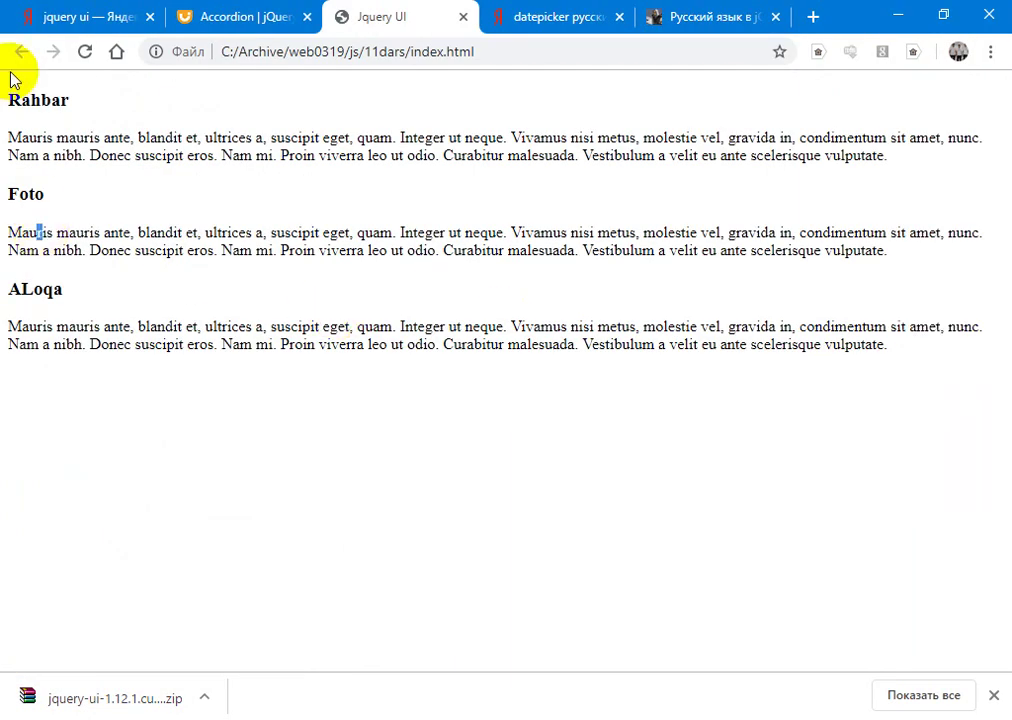
Step: In Sublime Text, delete the #vaqt datepicker call and the commented-out click handler lines from the document-ready function
key("alt+Tab")
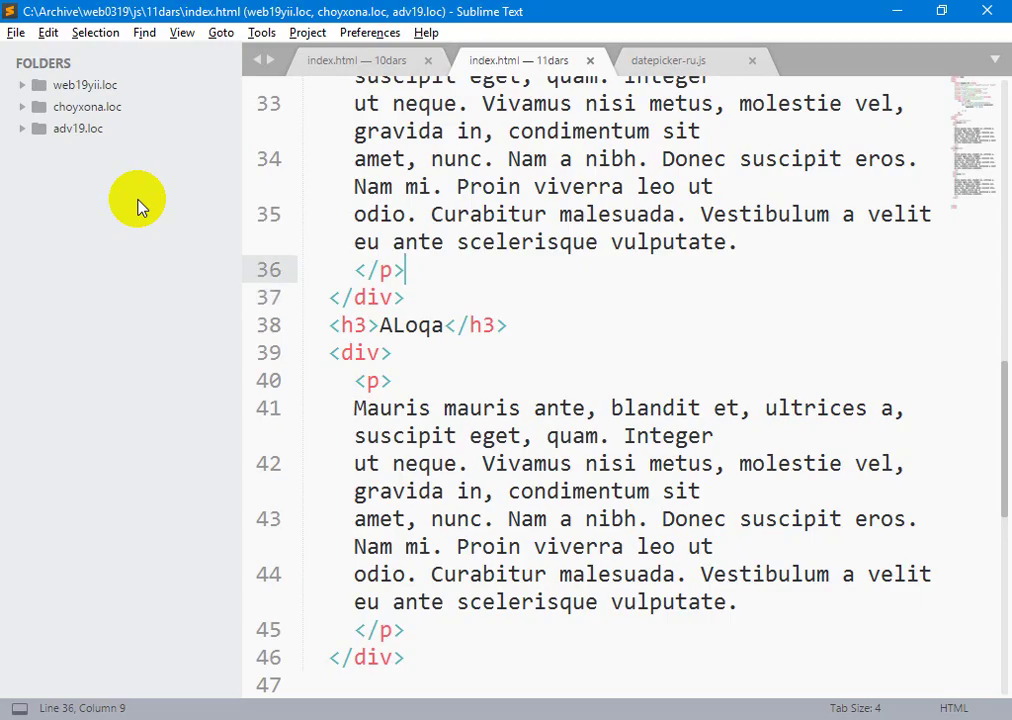
key("Up")
key("Up")
key("Up")
key("Up")
key("Up")
key("Up")
key("Up")
key("Up")
key("Up")
key("Up")
key("Up")
key("Up")
key("Up")
key("Up")
key("Up")
key("Up")
key("Up")
key("Up")
key("Up")
key("Up")
key("Down")
key("Down")
key("Down")
key("Down")
key("Down")
key("Down")
key("Down")
key("Down")
key("Down")
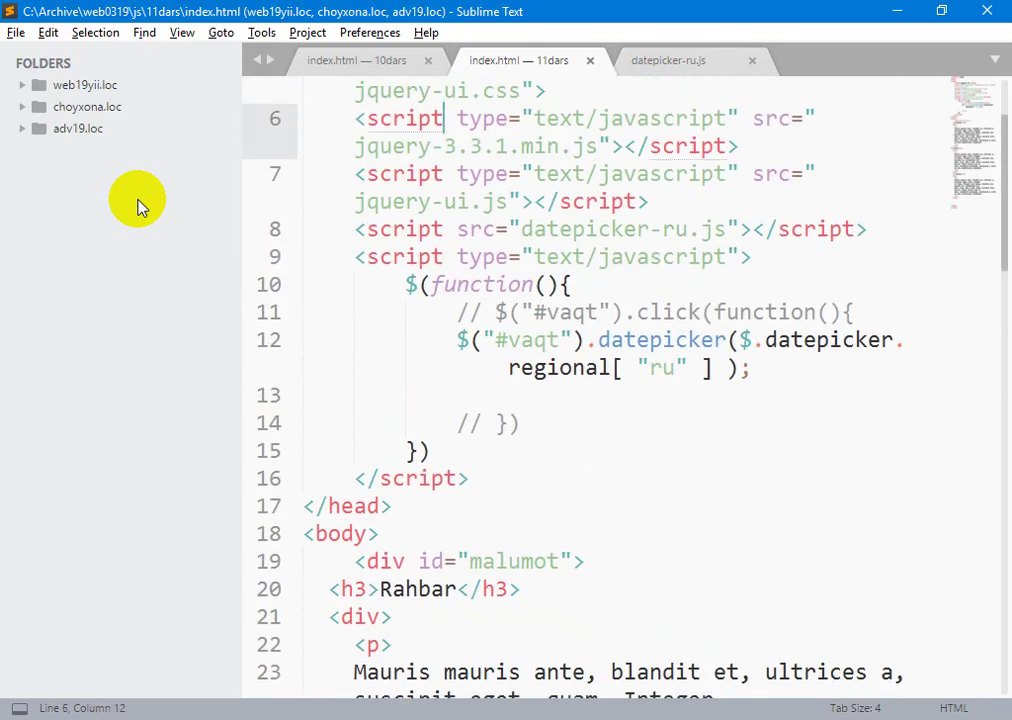
key("shift+Home")
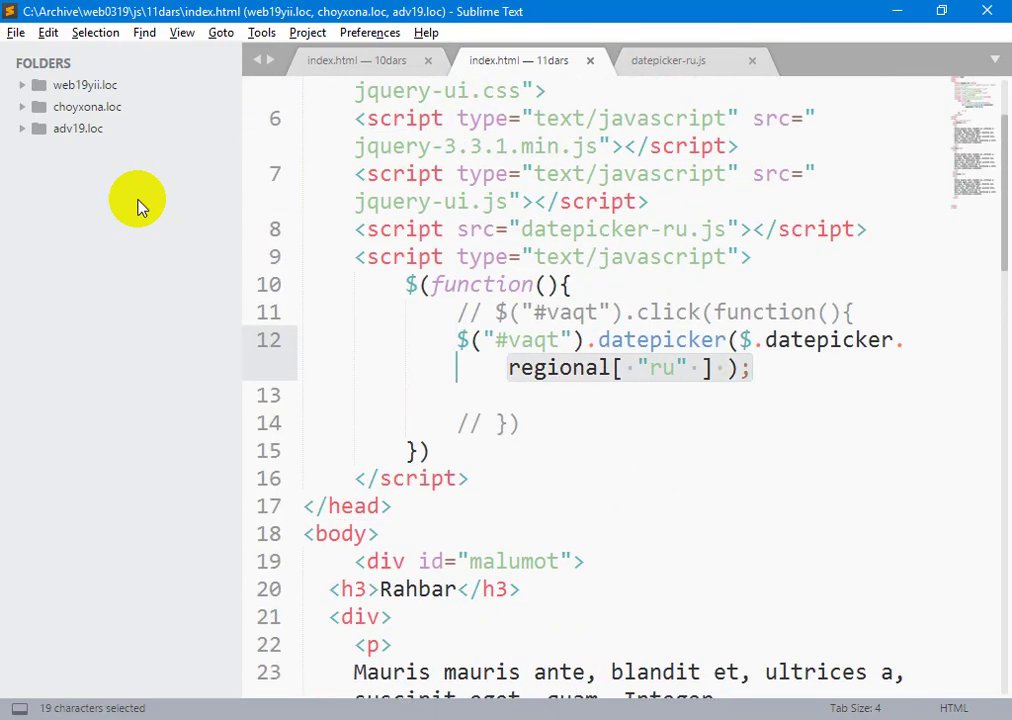
key("shift+Home")
key("shift+Up")
key("BackSpace")
key("Down")
key("shift+Down")
key("shift+Down")
key("shift+End")
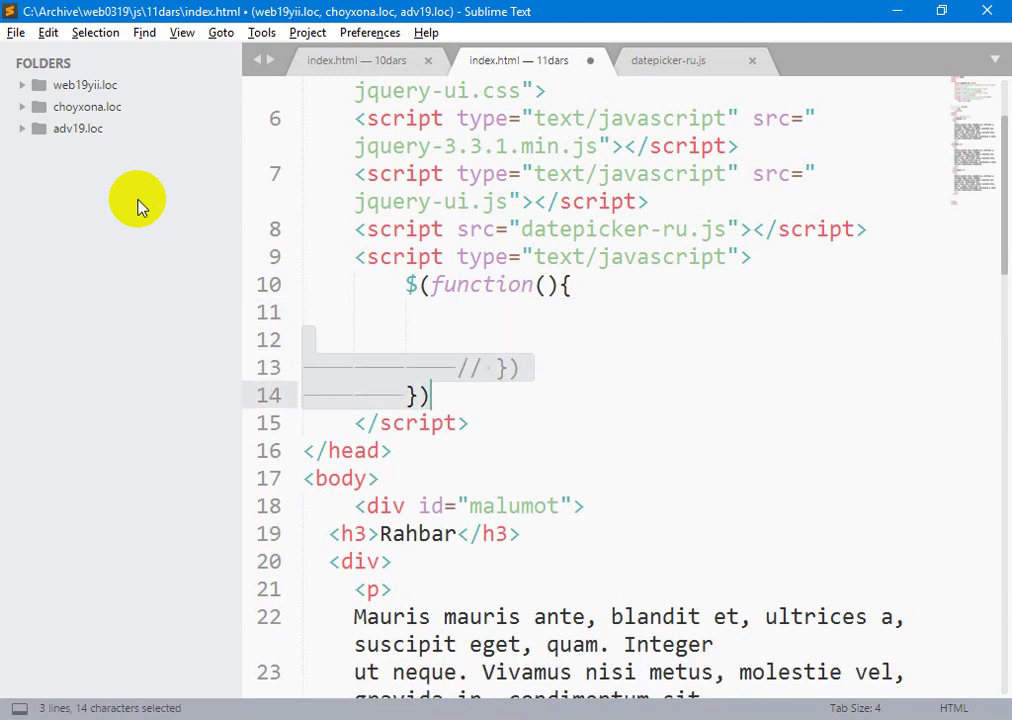
key("shift+Up")
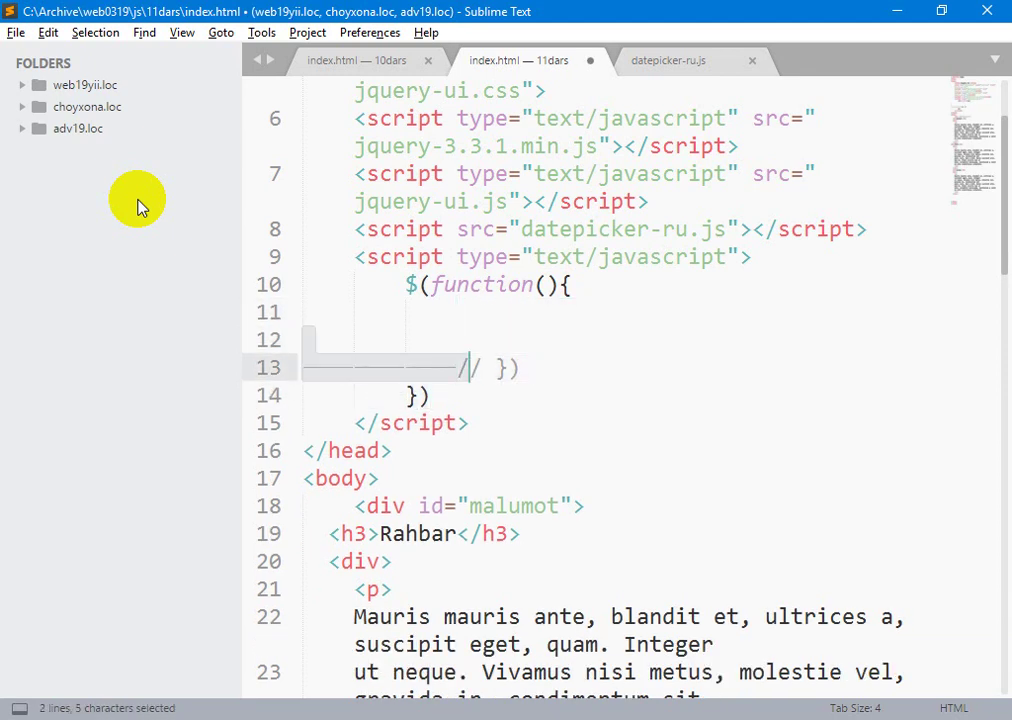
key("shift+End")
key("BackSpace")
key("Up")
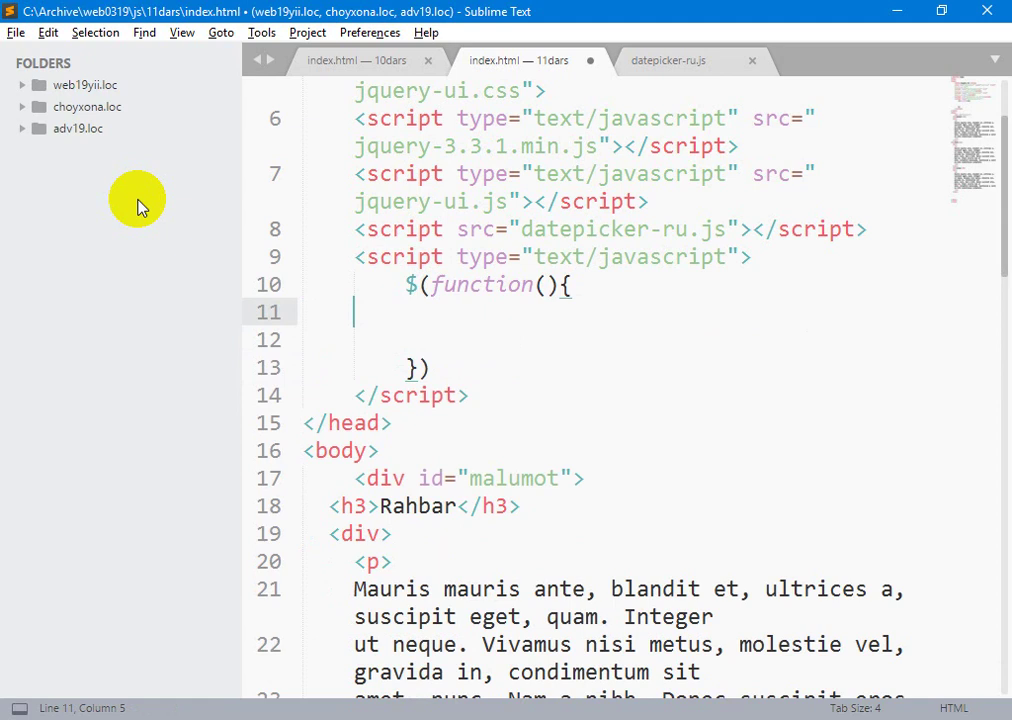
Step: Add $("#malumot").accordion(); inside the document-ready function at line 11 and save the file
key("Tab")
type("$")
type("(\"#mal")
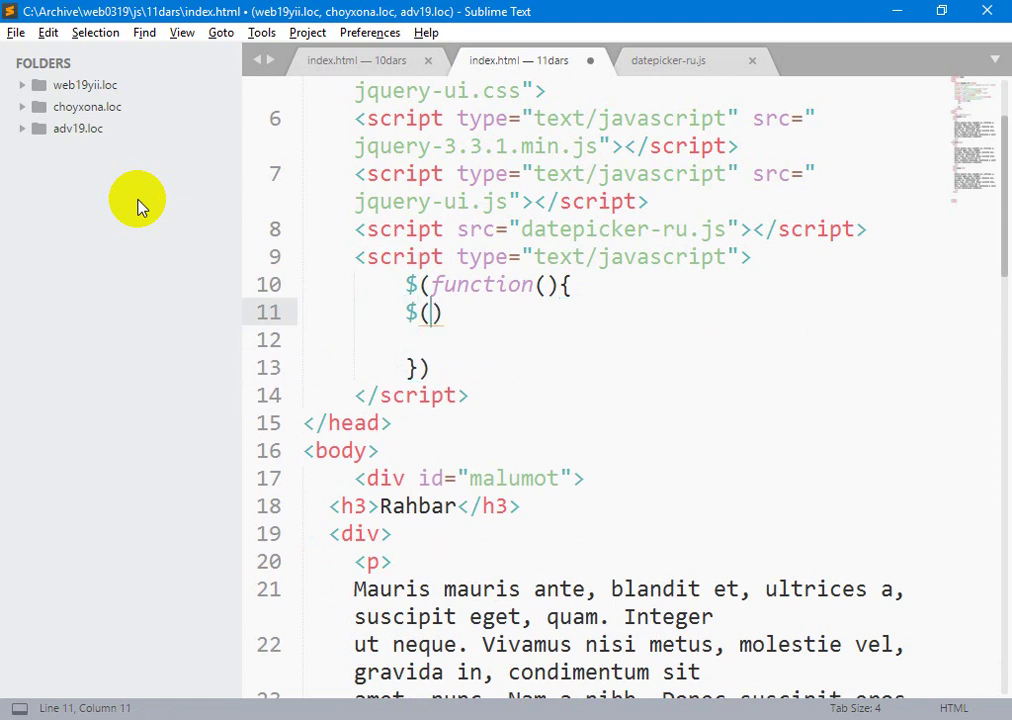
key("Tab")
type("\")/")
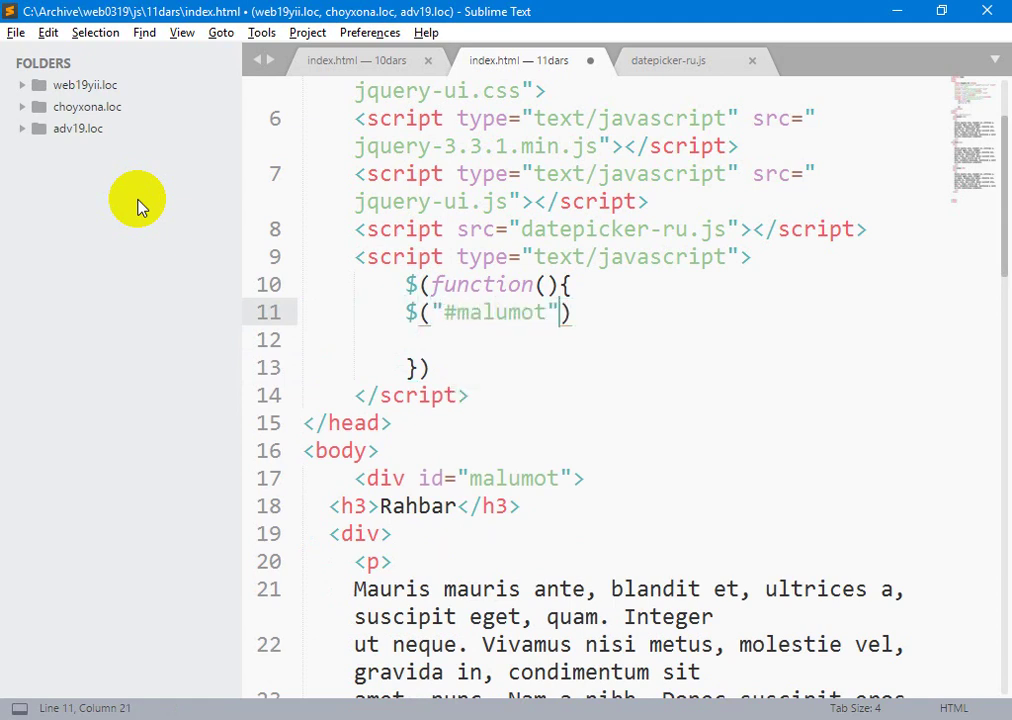
key("BackSpace")
type(",a")
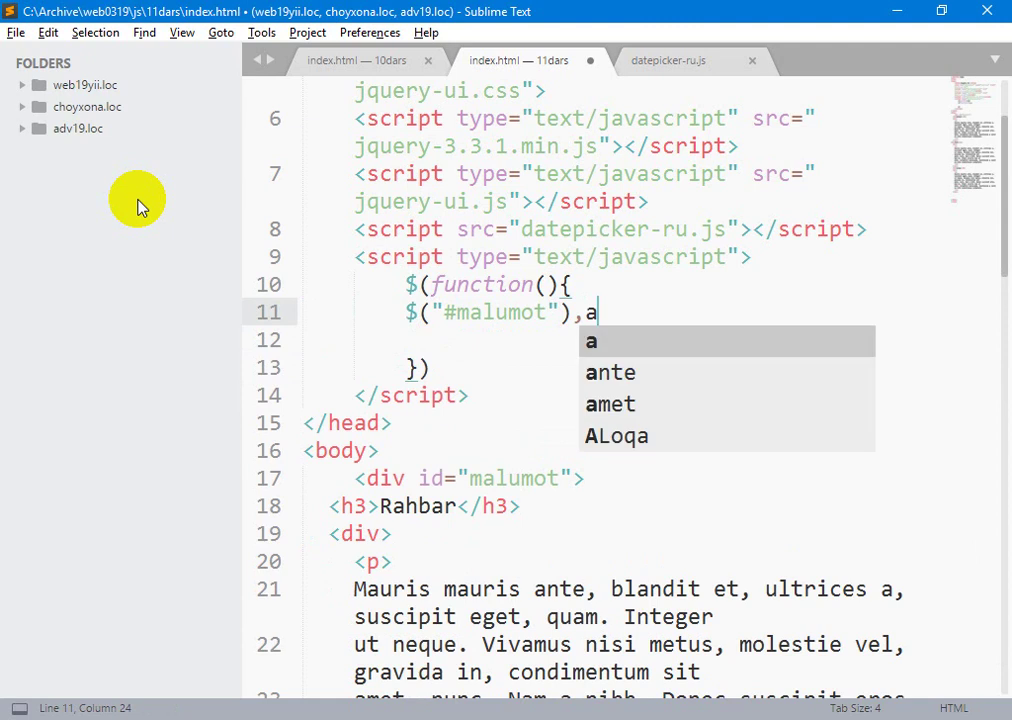
key("BackSpace")
key("BackSpace")
type(".acct")
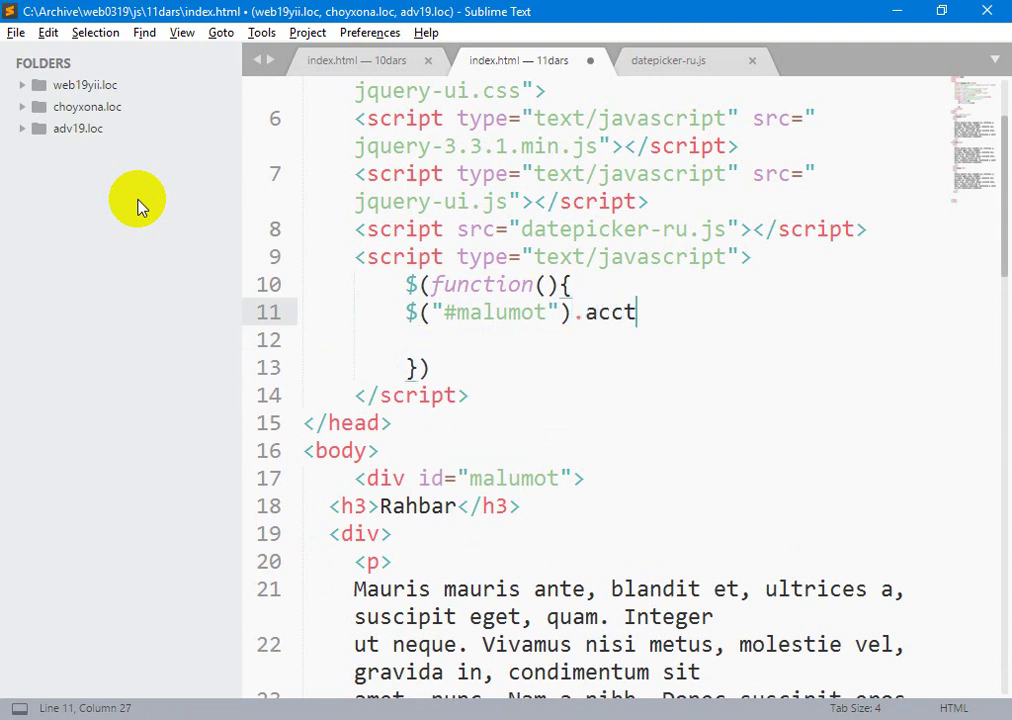
key("BackSpace")
type("ot")
key("BackSpace")
type("rdion();")
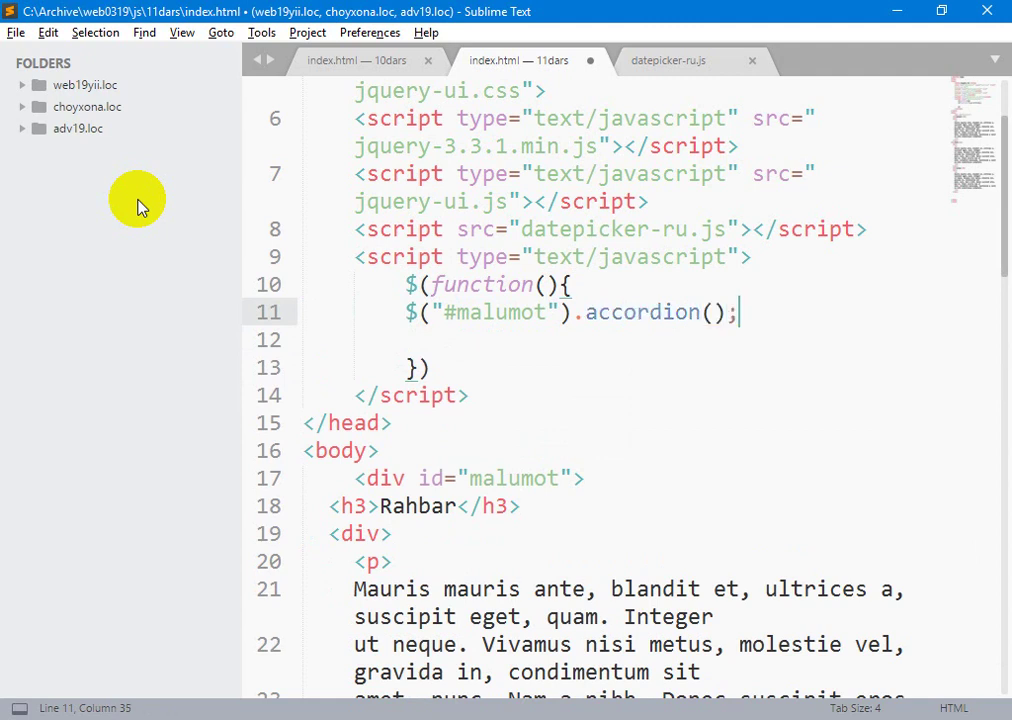
key("ctrl+s")
Step: Reload index.html in Chrome, expand the Foto, ALoqa and Rahbar sections to test them, and open the element inspector
key("alt+Tab")
key("F5")
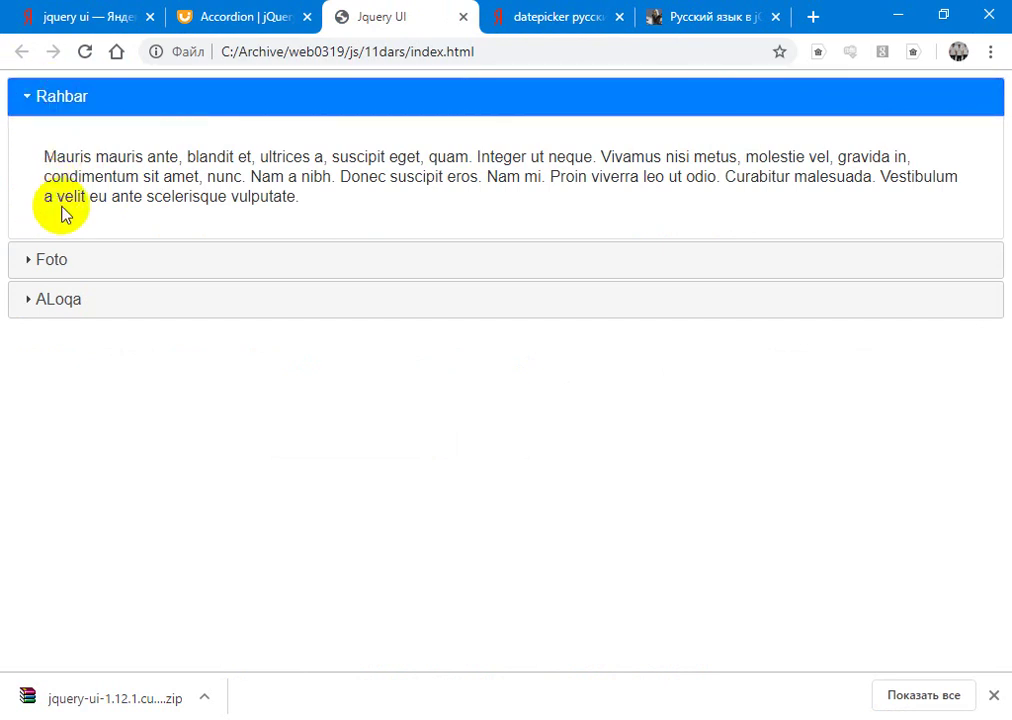
left_click(56, 260)
left_click(70, 301)
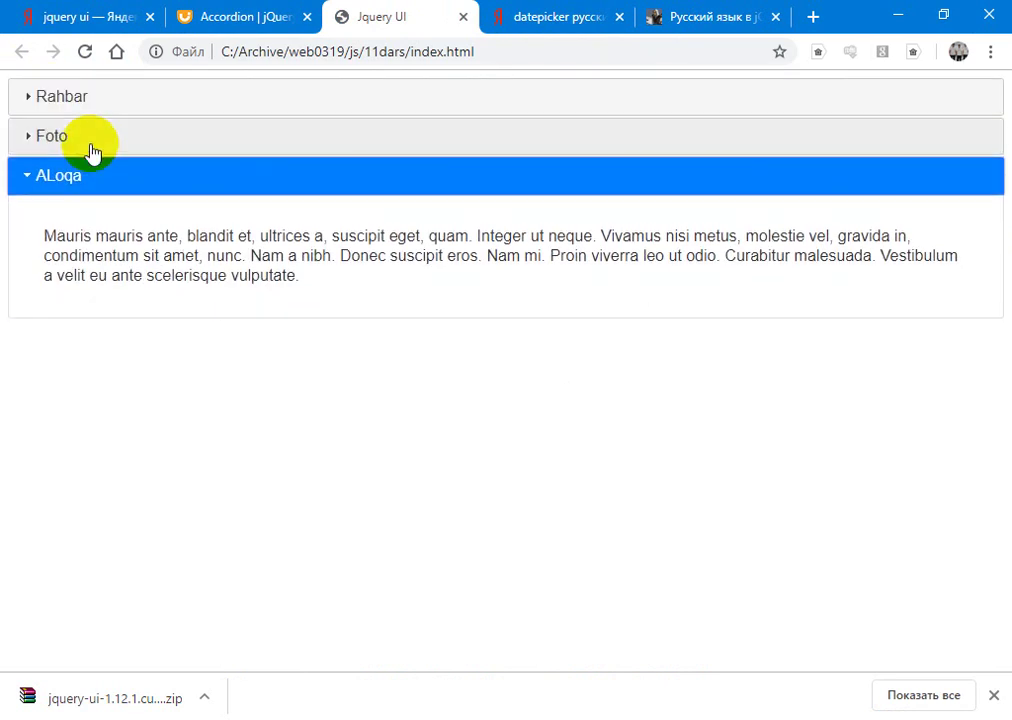
left_click(77, 104)
left_click(86, 292)
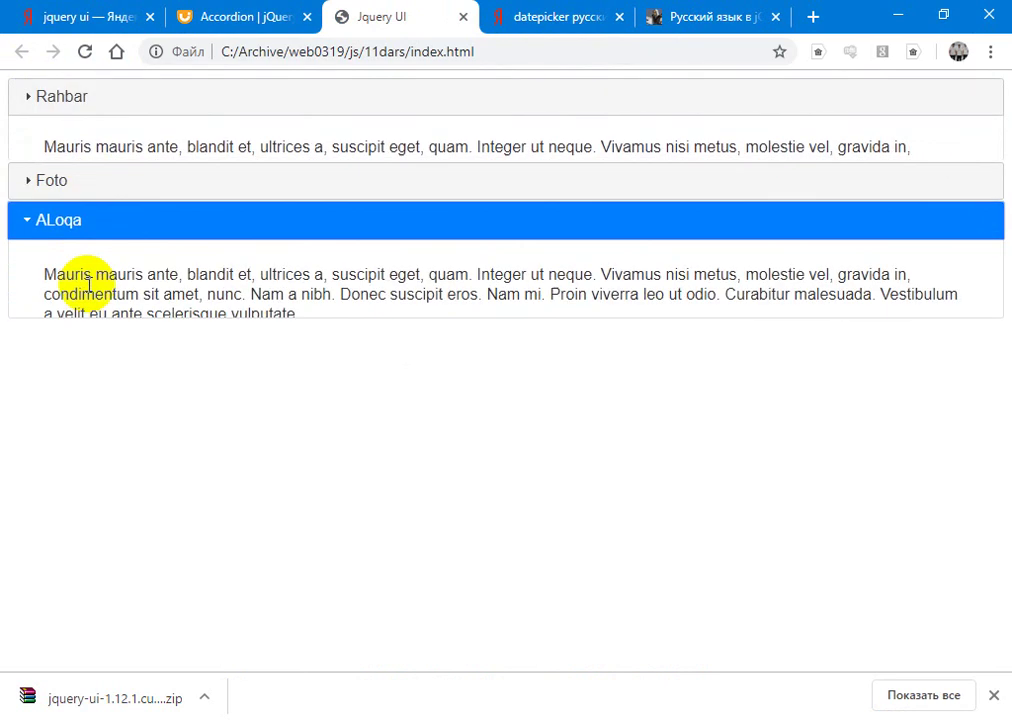
left_click(72, 138)
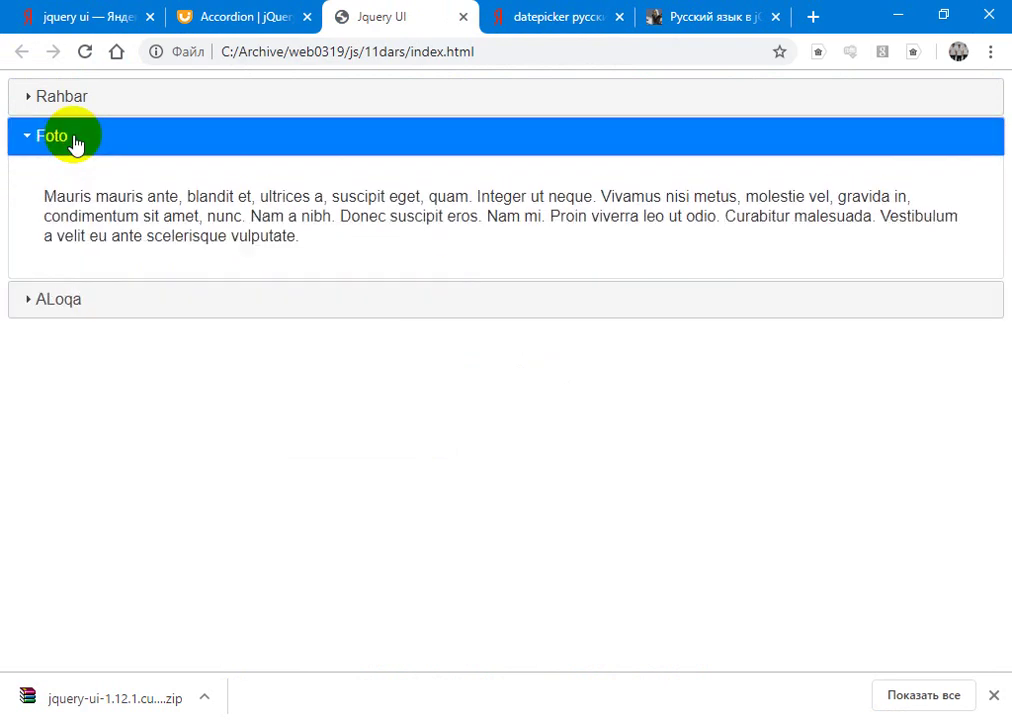
right_click(239, 357)
left_click(335, 581)
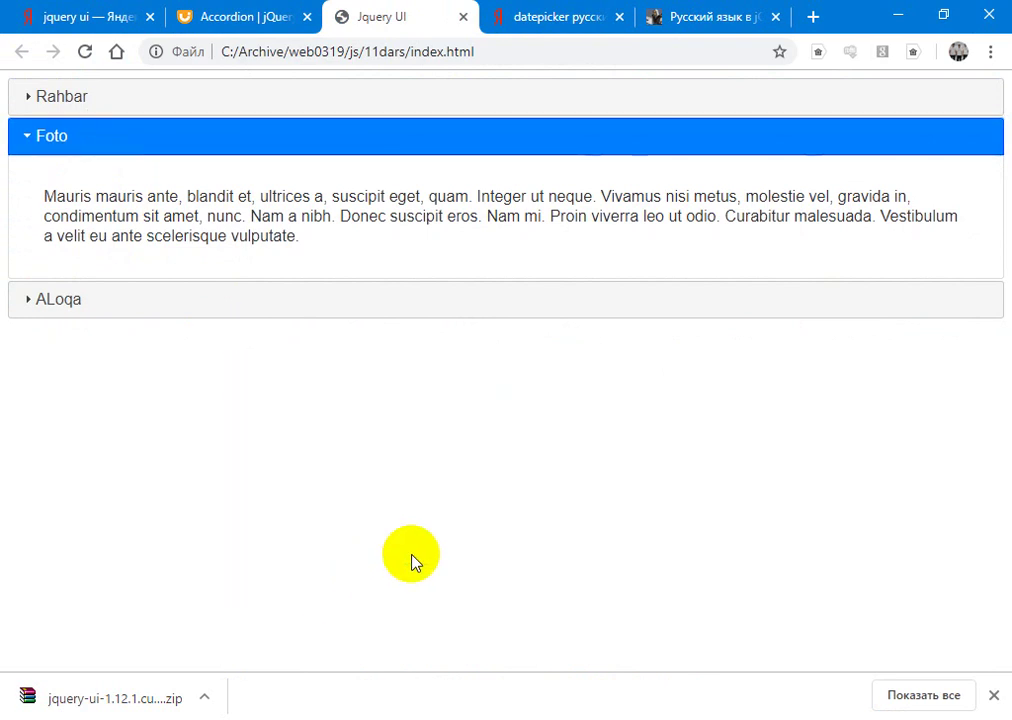
Step: Comment out the accordion call on line 11 in Sublime Text and save the file
key("alt+Tab")
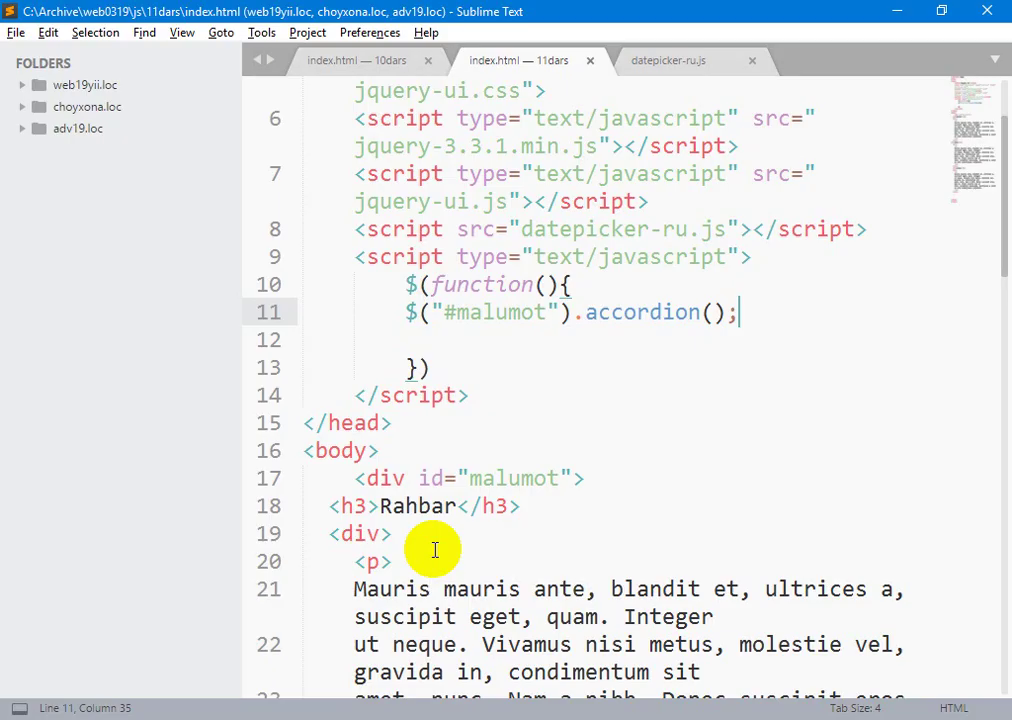
key("Down")
key("Up")
key("ctrl+slash")
key("ctrl+s")
Step: Inspect the plain page markup in Chrome, expanding body, the "malumot" div, its first content div and the paragraph inside
key("alt+Tab")
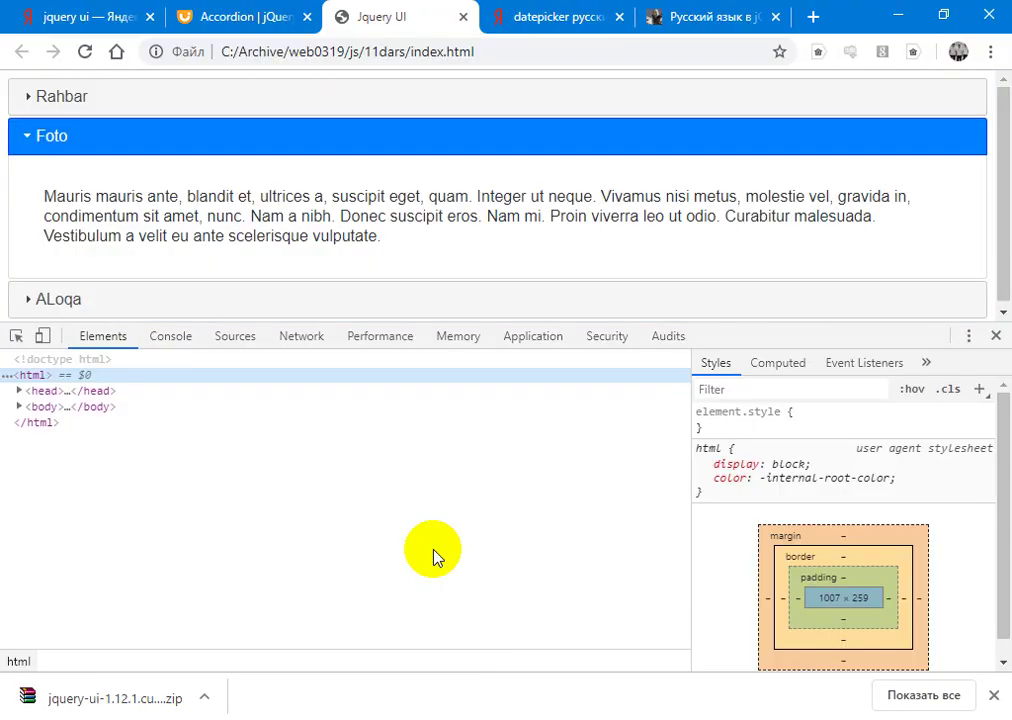
left_click(30, 408)
left_click(19, 407)
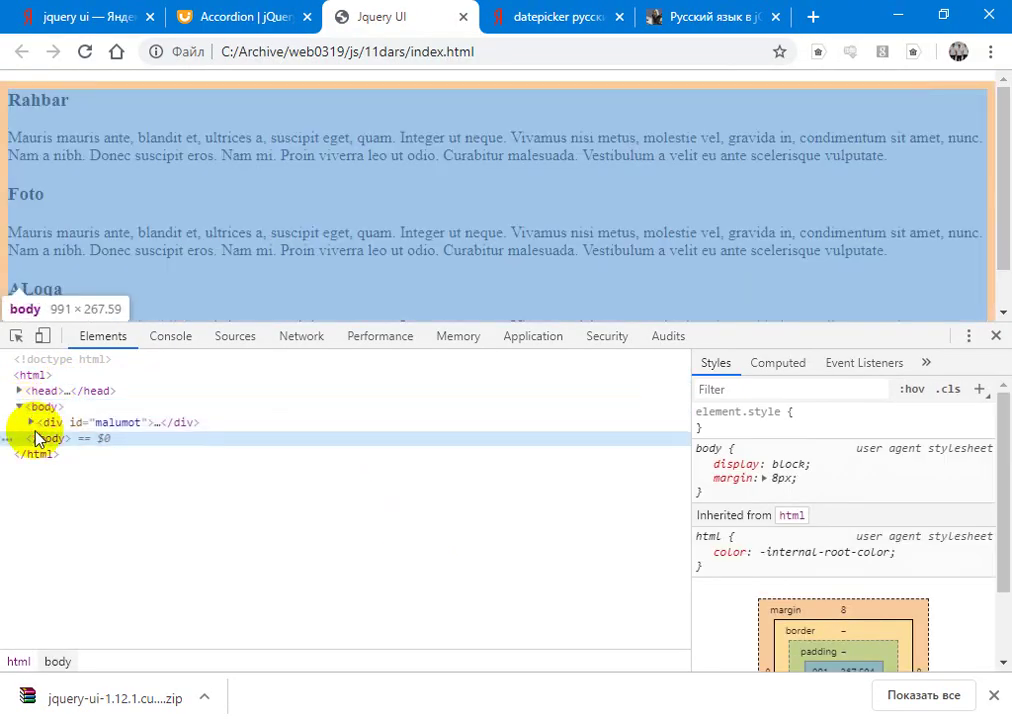
left_click(33, 423)
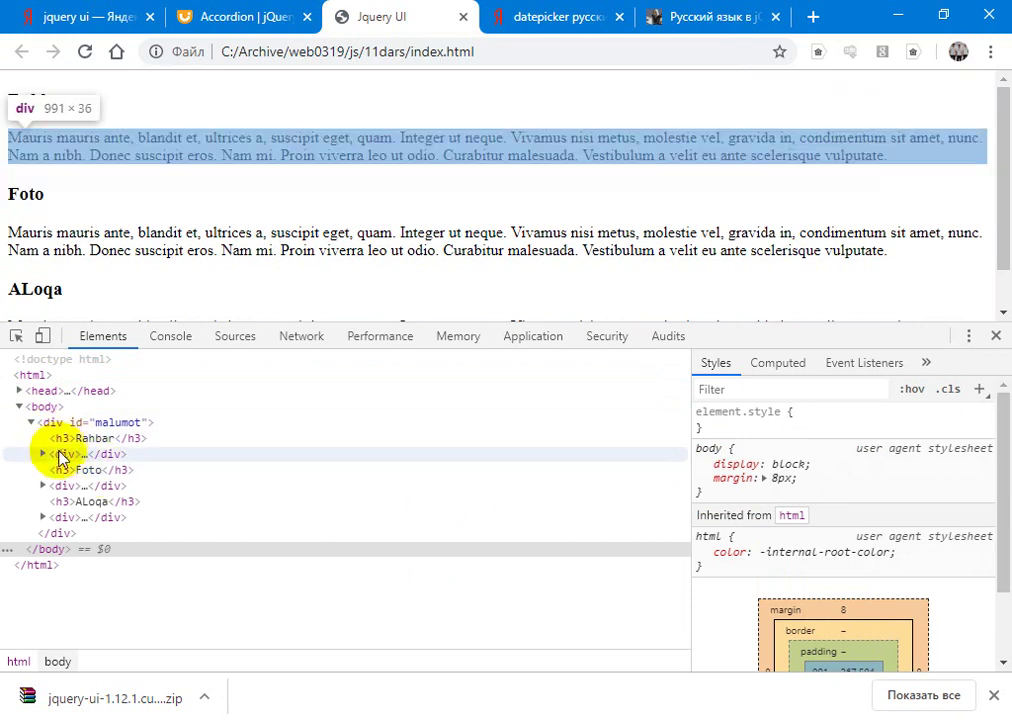
left_click(43, 455)
left_click(55, 470)
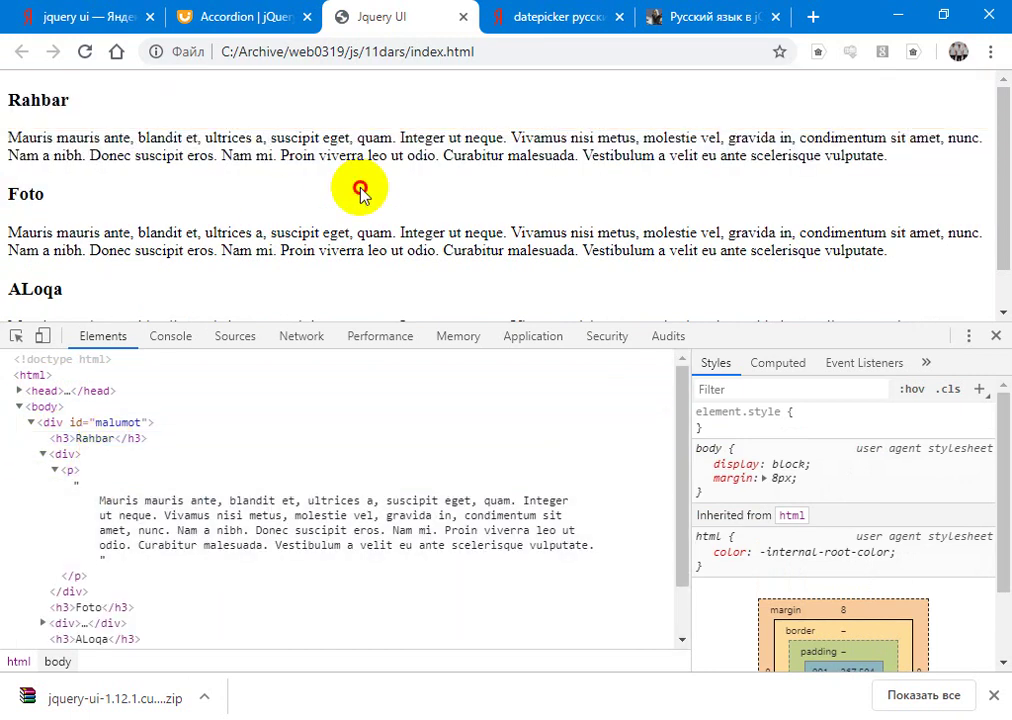
Step: Uncomment the accordion call on line 11 in Sublime Text and save the file
key("alt+Tab")
key("ctrl+slash")
key("ctrl+s")
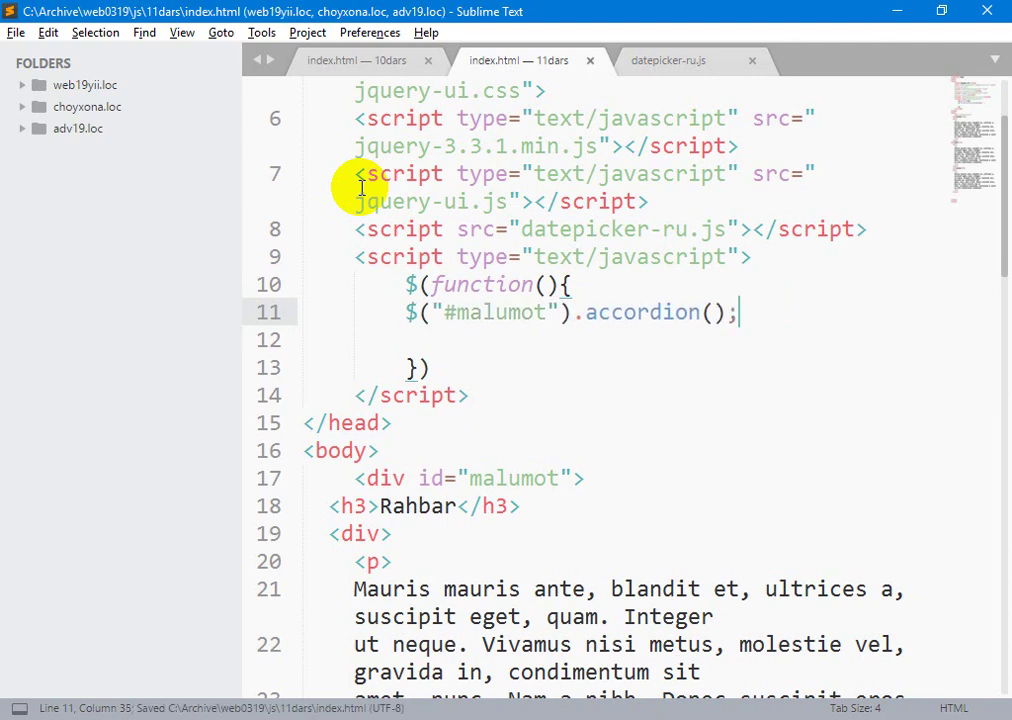
Step: Reload the page in Chrome, expand the "malumot" div's markup, and examine how it changes when opening ALoqa, Foto and Rahbar
key("alt+Tab")
key("F5")
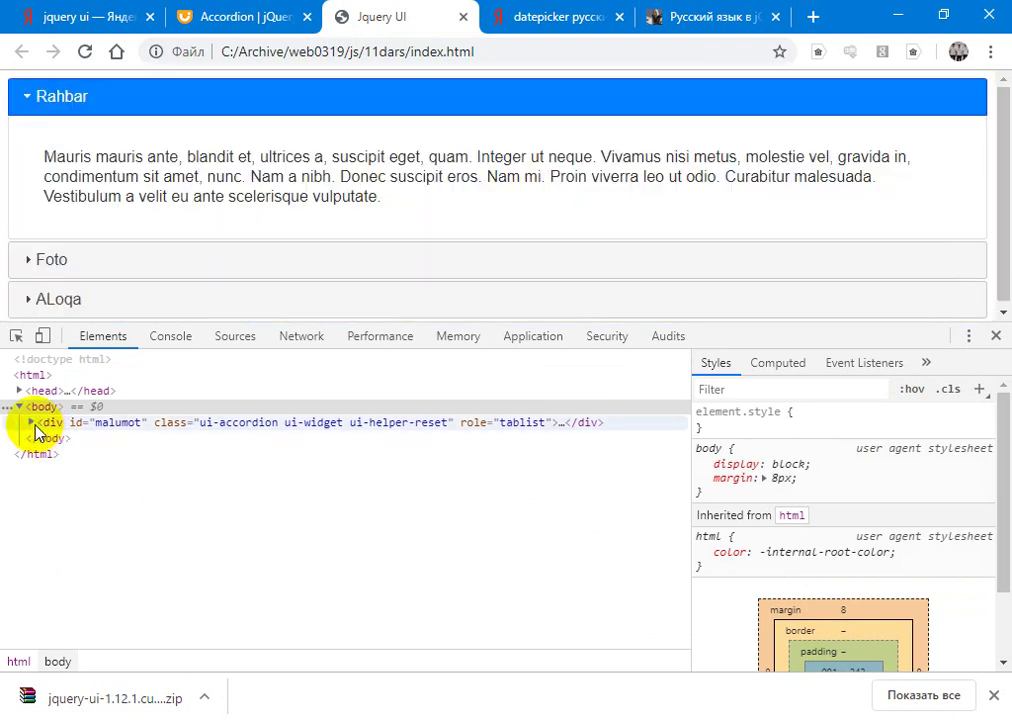
left_click(33, 424)
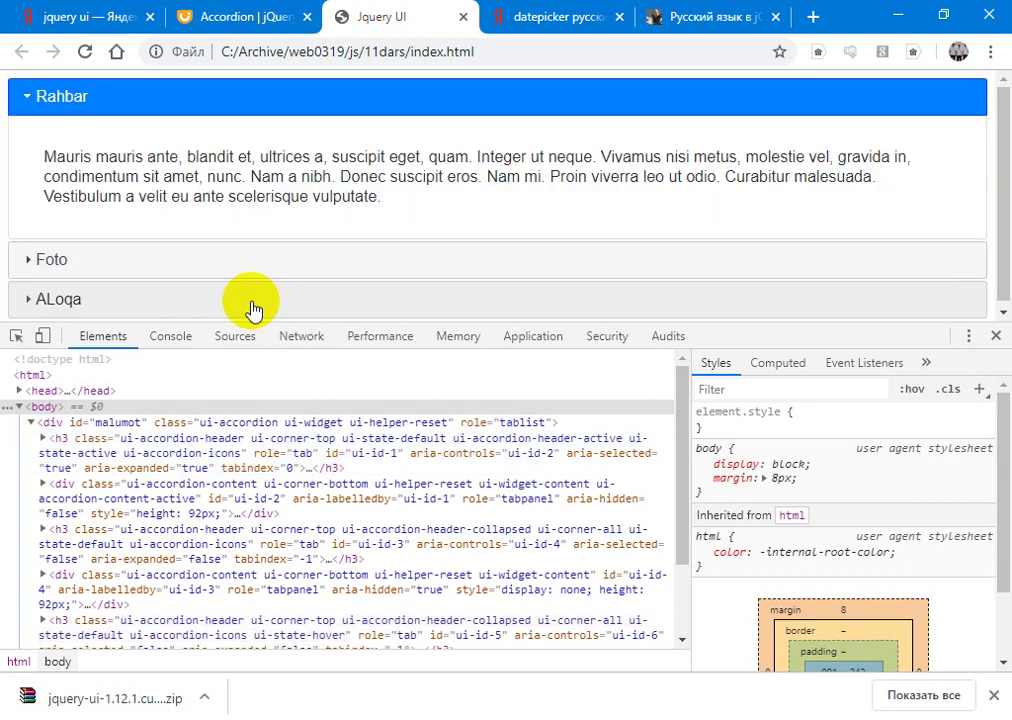
left_click(252, 303)
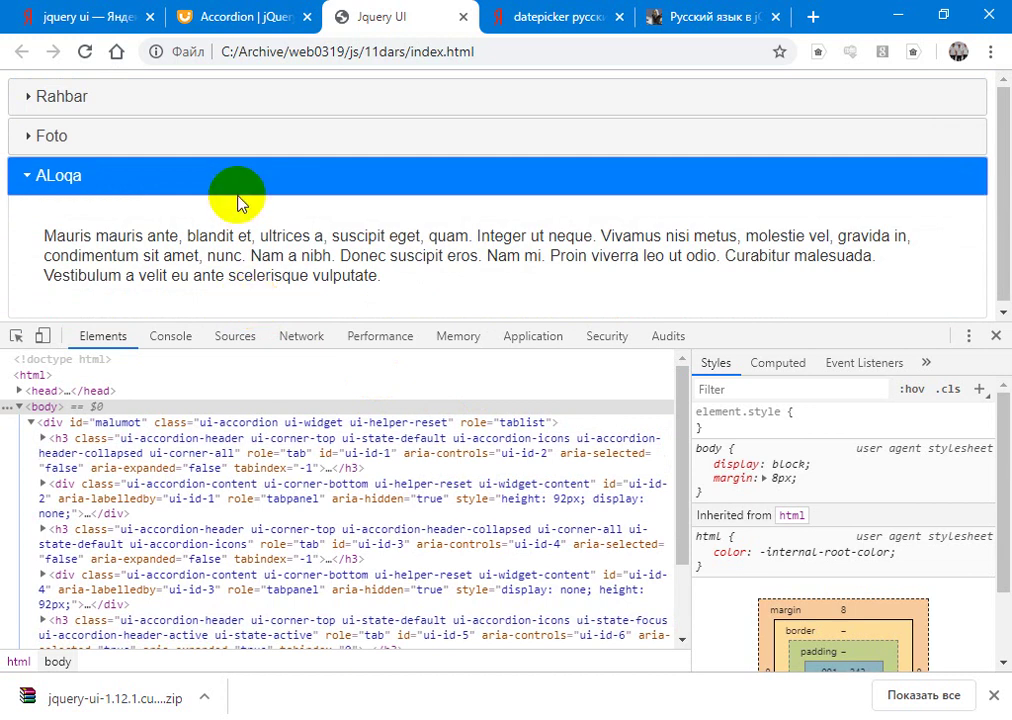
left_click(229, 146)
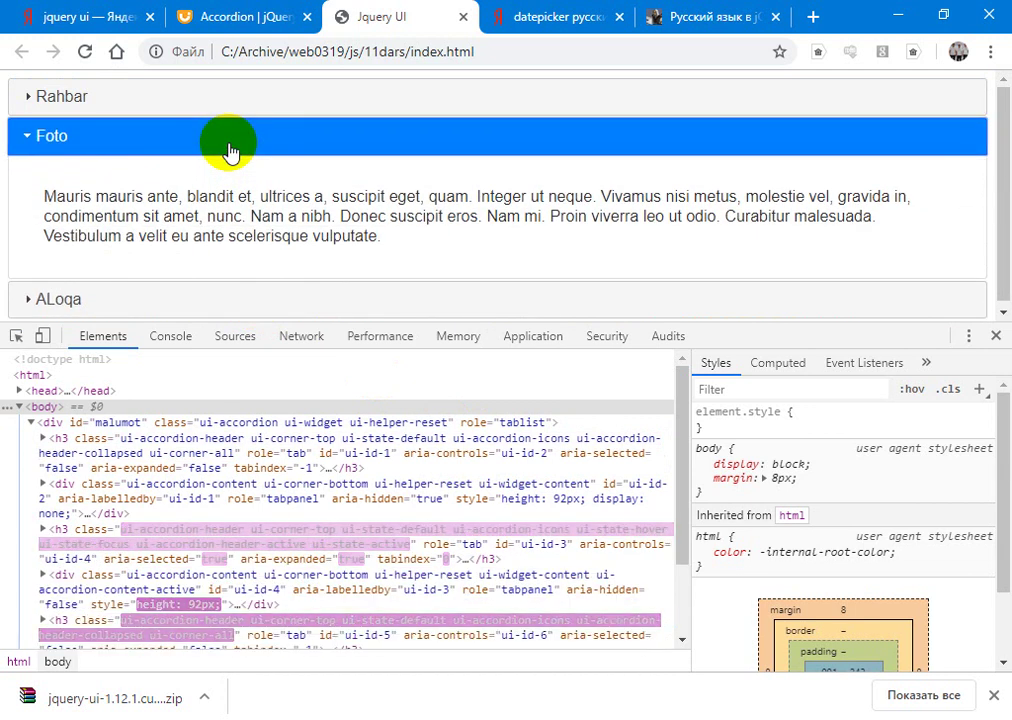
left_click(96, 88)
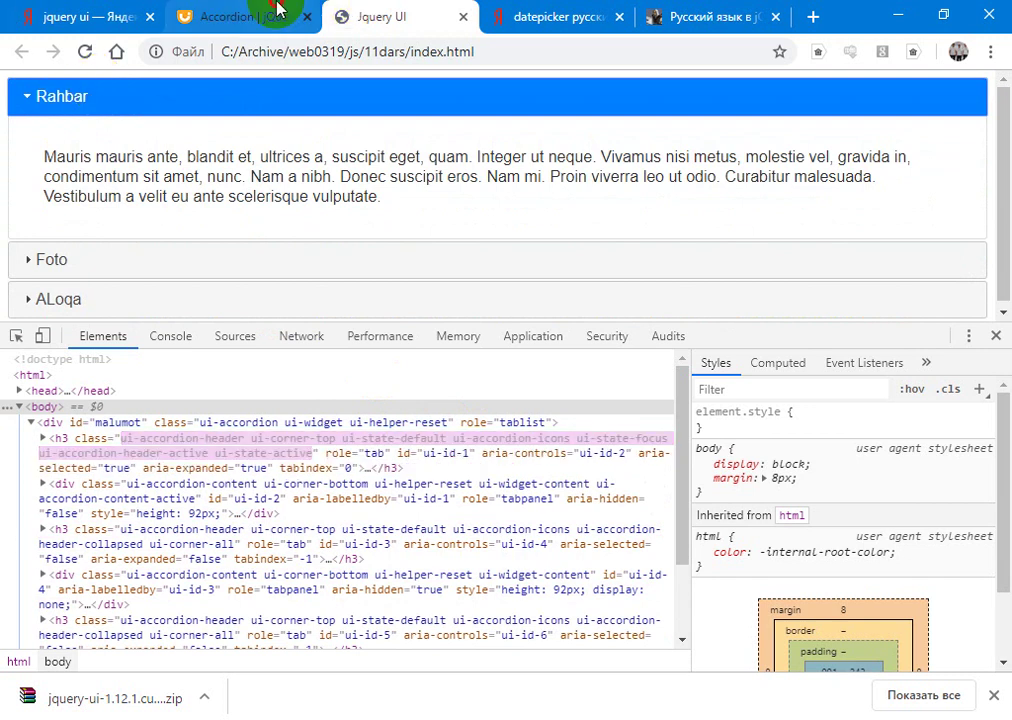
Step: Open the "Collapse content" example on the jQuery UI Accordion page and try out its Section 1 and Section 2
left_click(245, 17)
left_click_drag(1004, 372, 1008, 185)
left_click(876, 338)
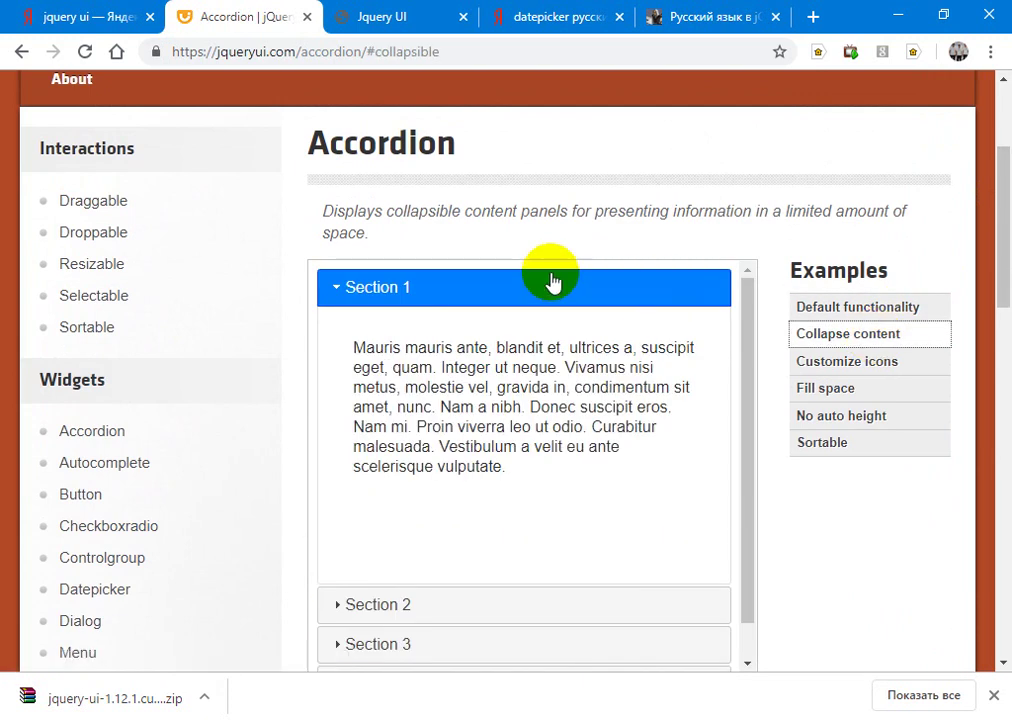
left_click(545, 289)
left_click(500, 325)
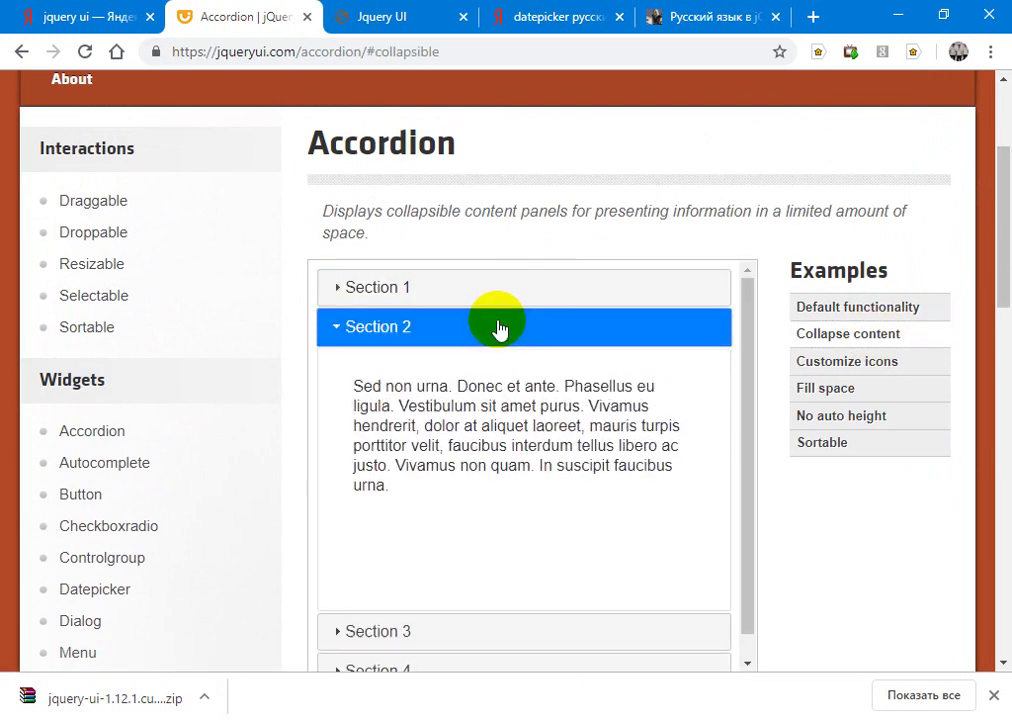
Step: Collapse and reopen Section 2 and Section 1 in the "Collapse content" demo, and examine its source code for the accordion option
left_click(500, 328)
left_click(474, 292)
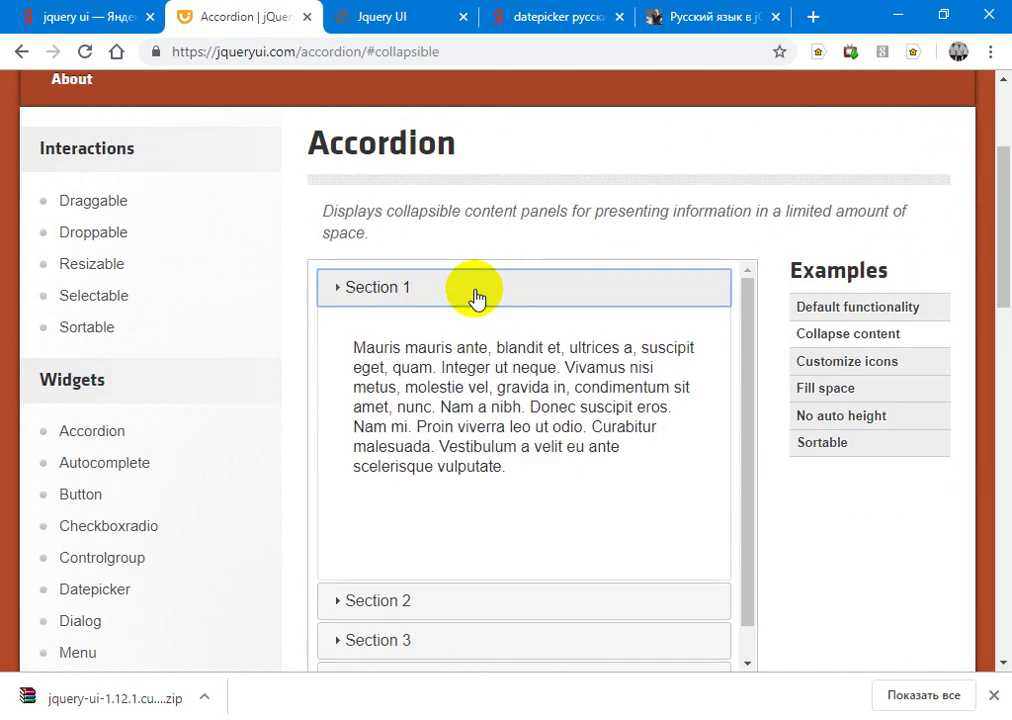
left_click(475, 292)
left_click(1005, 433)
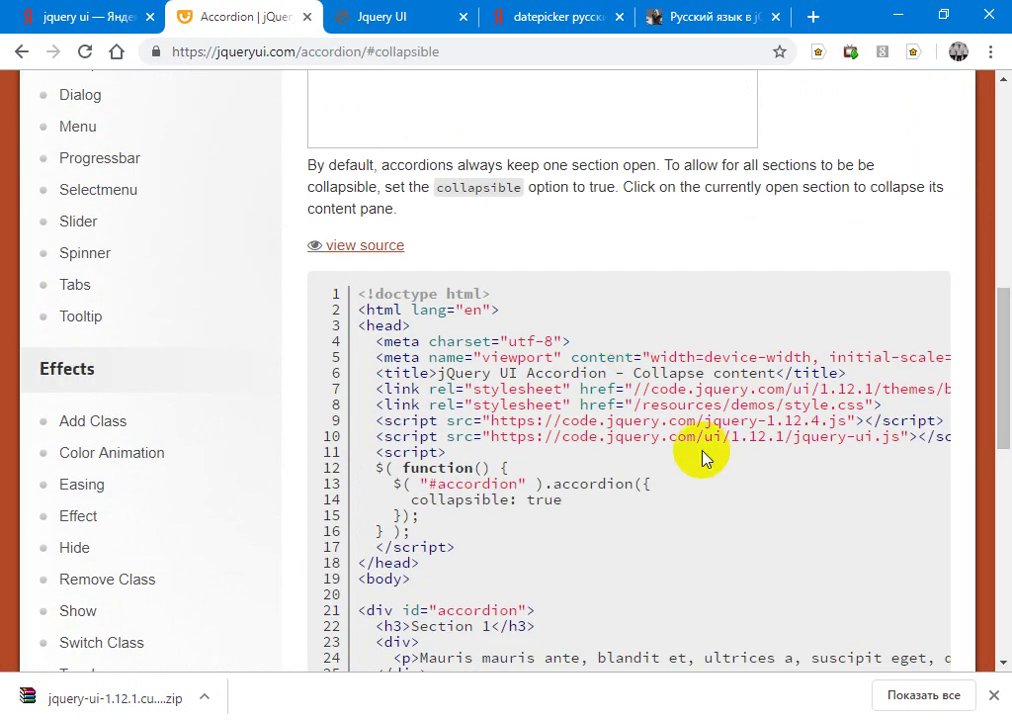
key("alt+Tab")
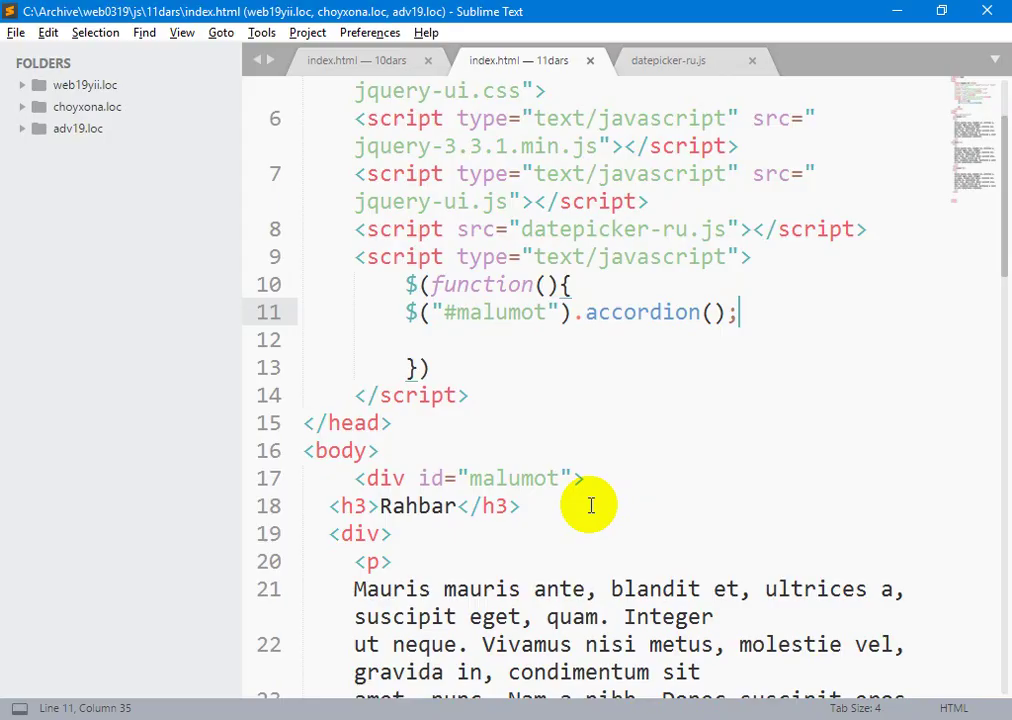
key("alt+Tab")
Step: In Sublime Text, pass an options object containing collapible:true to the "#malumot" accordion call on line 11 and save the file
key("alt+Tab")
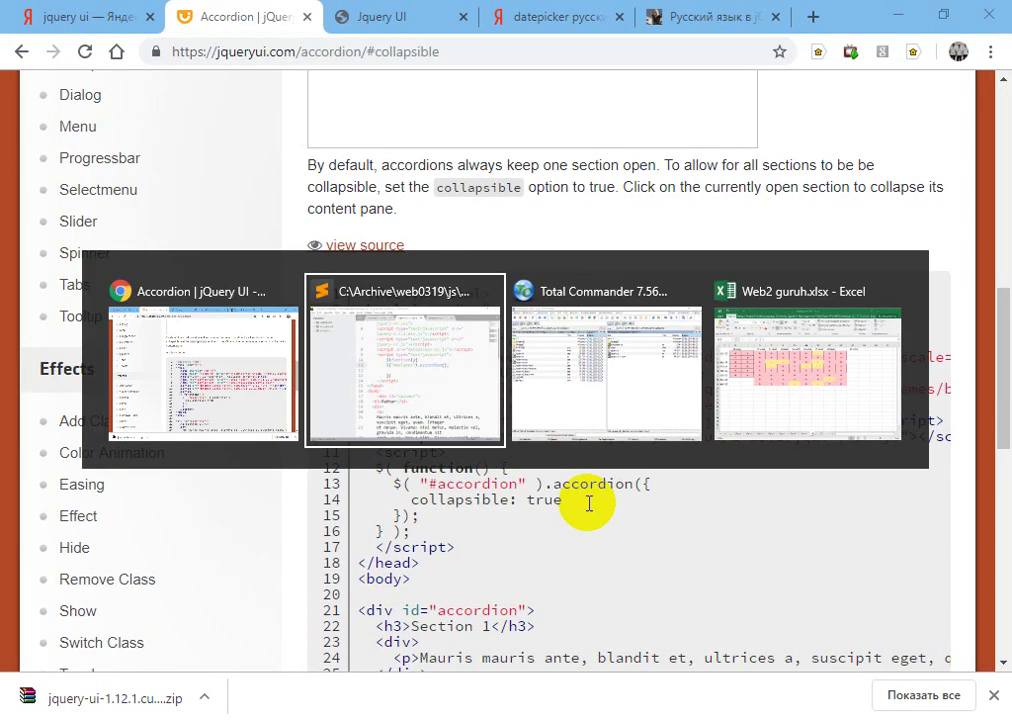
key("Down")
key("Up")
key("Up")
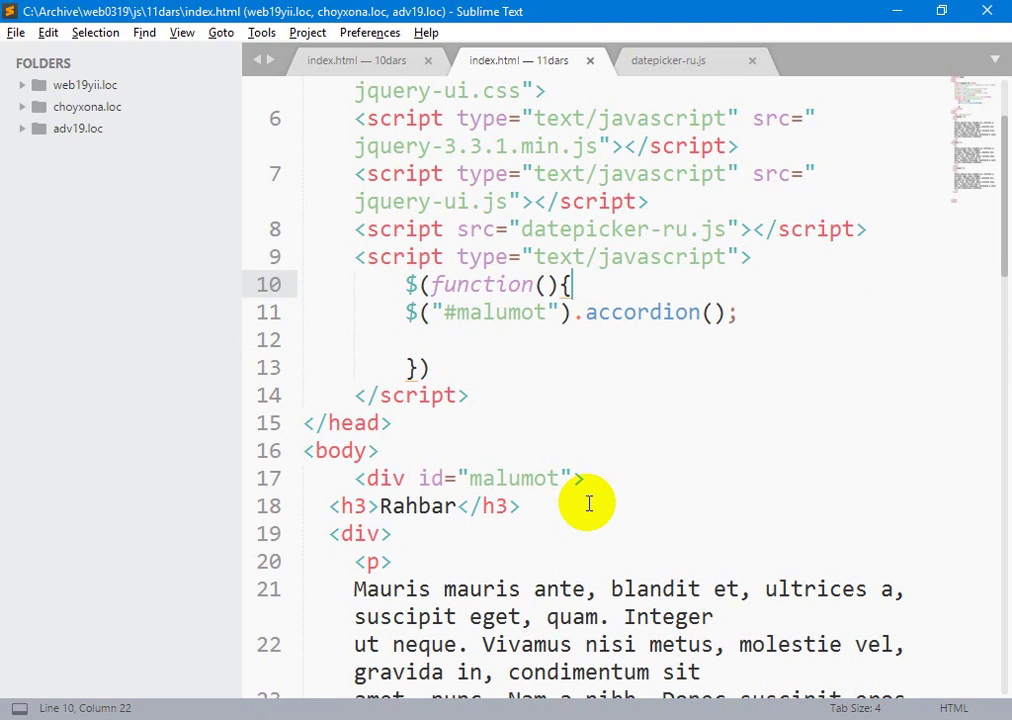
key("Down")
key("ctrl+Left")
key("ctrl+Left")
key("ctrl+Right")
key("Right")
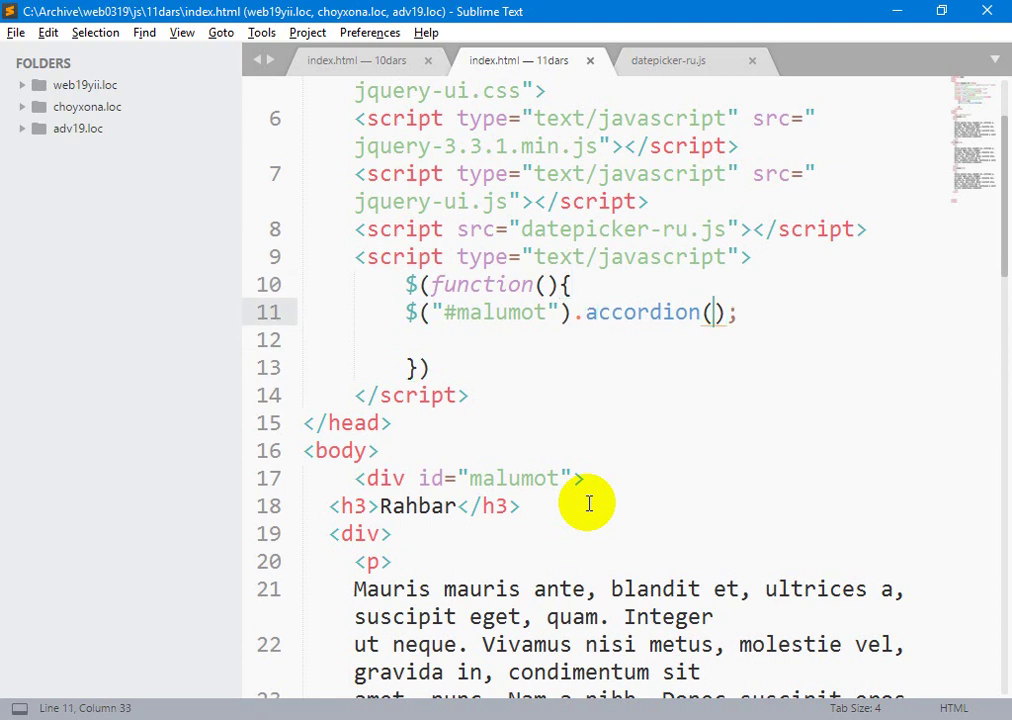
type("{")
key("Return")
type("co")
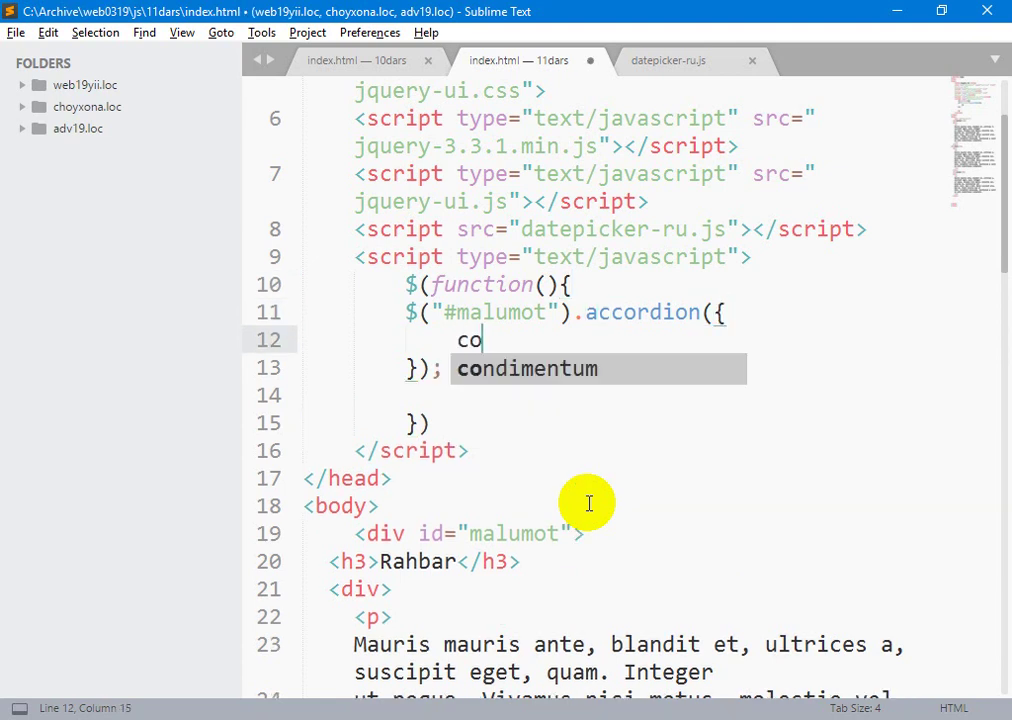
type("llapsible: ")
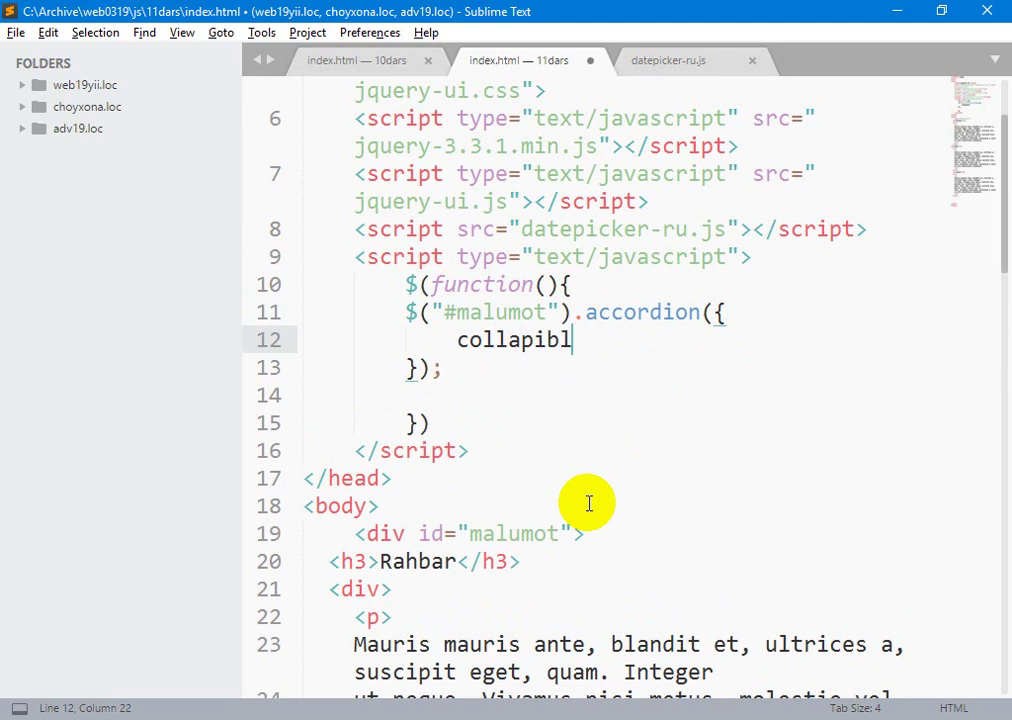
type("true")
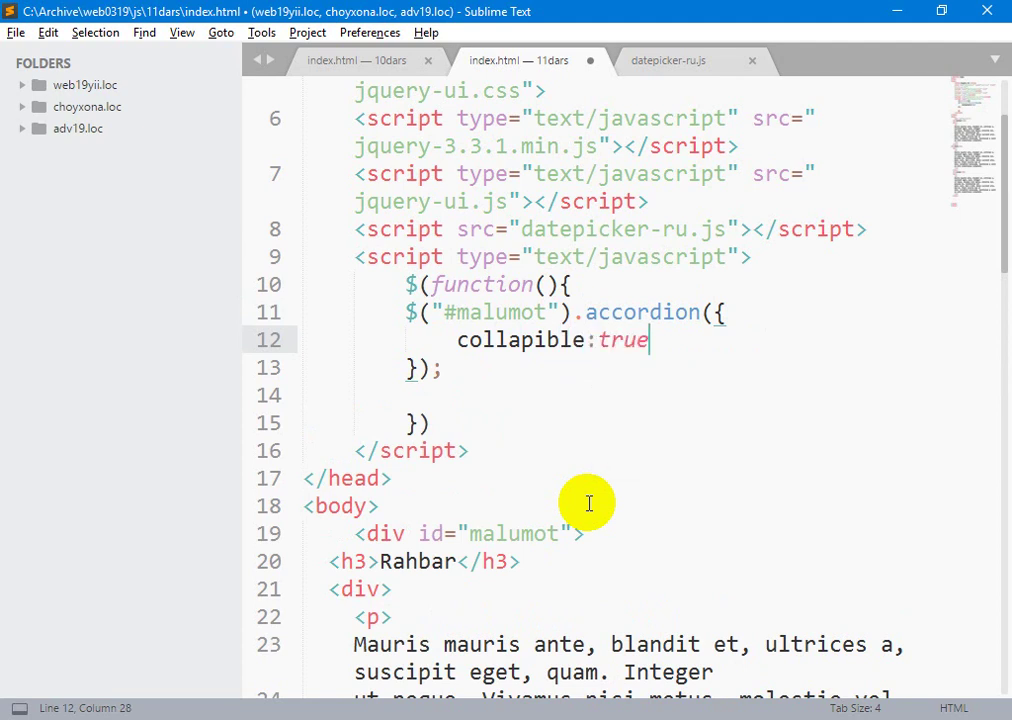
key("ctrl+s")
Step: Reload index.html in Chrome and test whether the Rahbar and Foto sections collapse
key("alt+Tab")
key("alt+Tab")
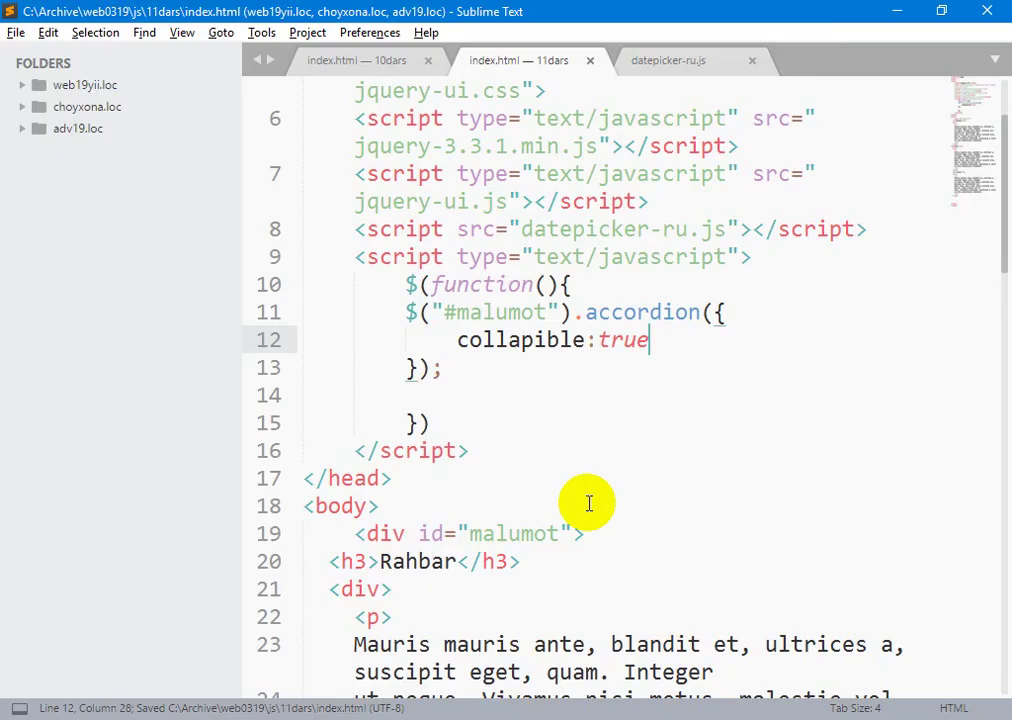
key("alt+Tab")
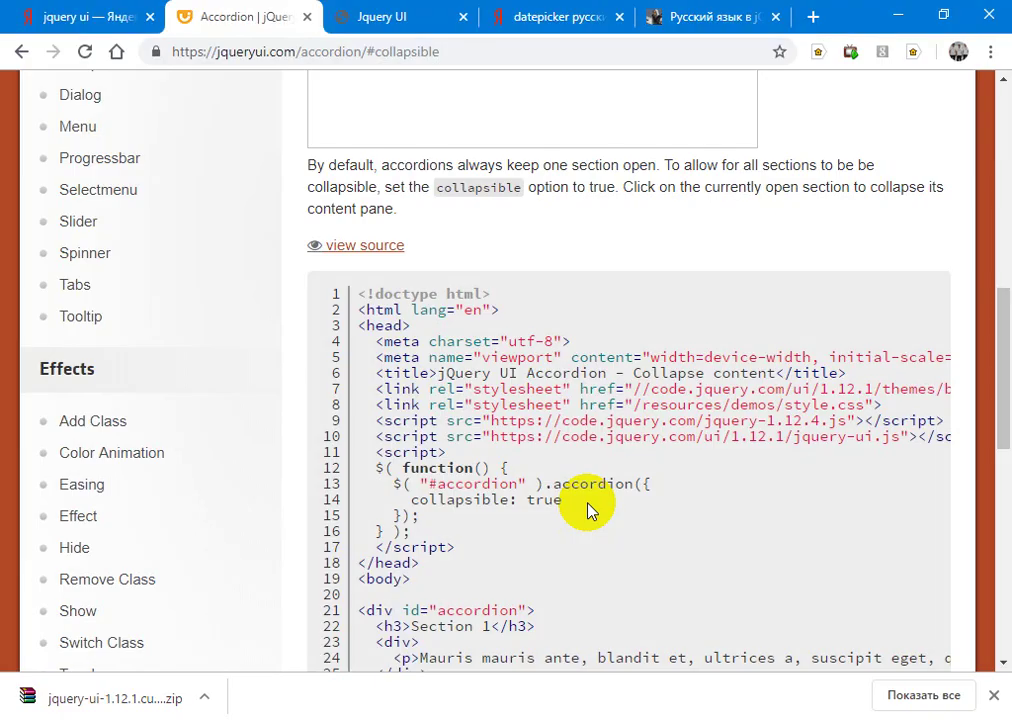
left_click(444, 10)
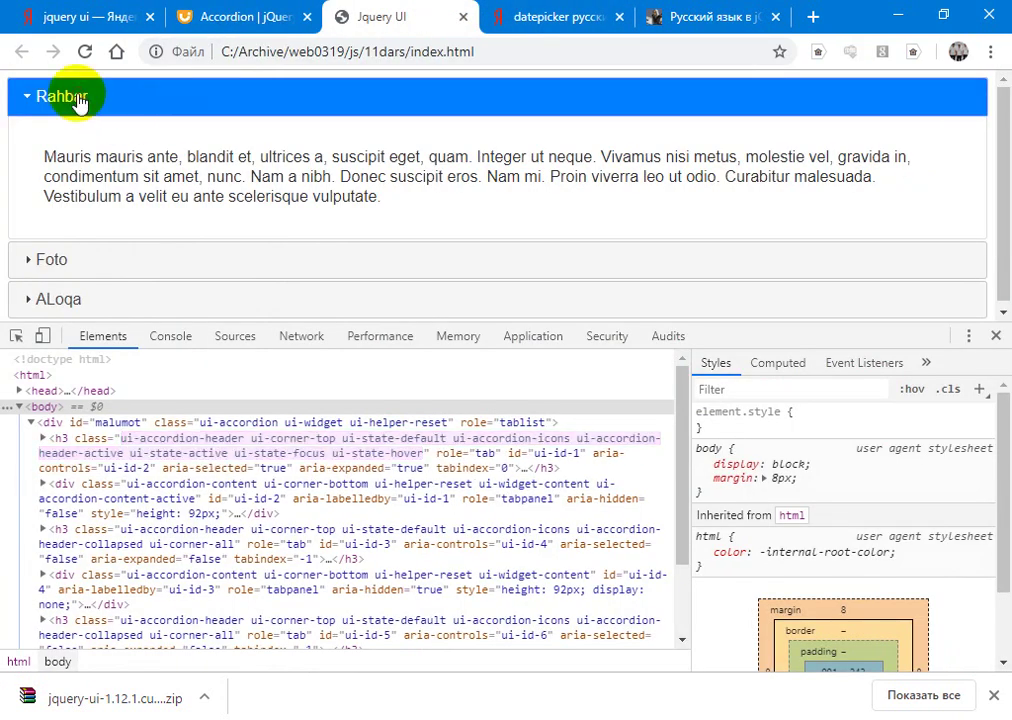
left_click(85, 51)
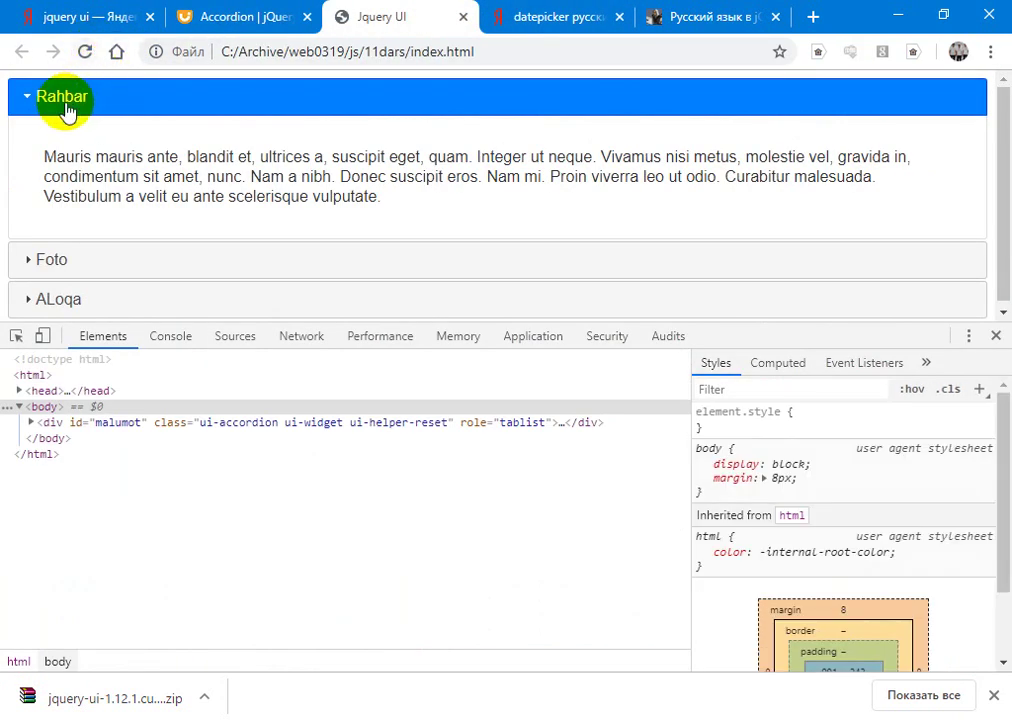
left_click(96, 258)
Step: In Sublime Text, correct the option name on line 12 to collapsible and save the file
key("alt+Tab")
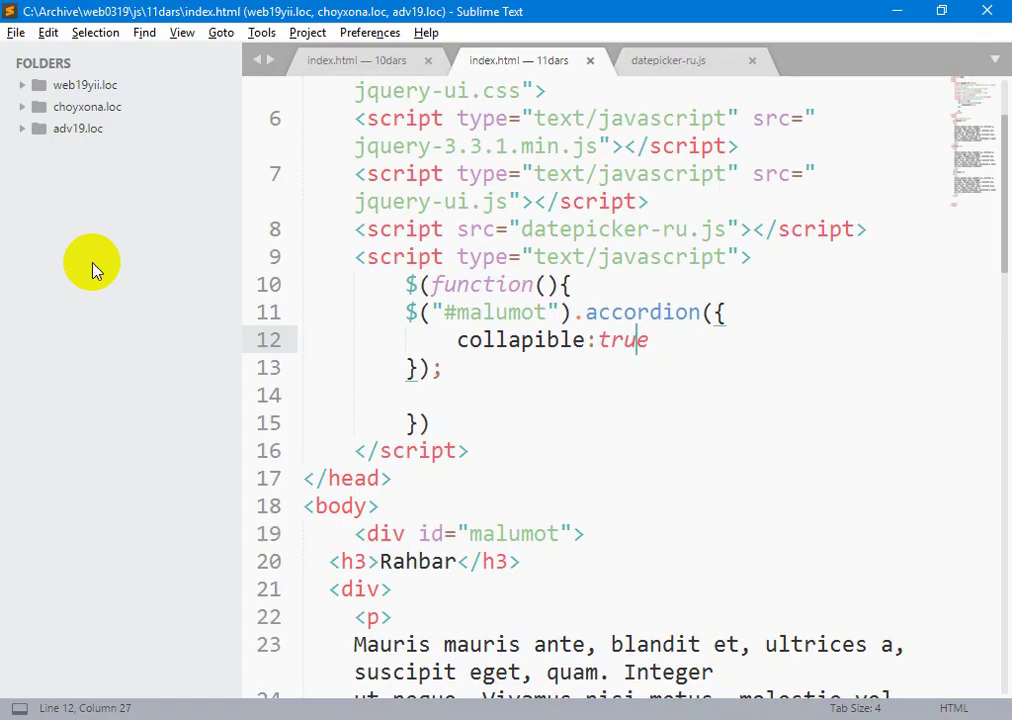
key("Left")
key("Left")
key("Left")
key("Left")
key("Left")
key("Left")
key("Left")
key("Left")
key("Left")
key("Left")
type("s")
key("ctrl+z")
key("Right")
type("s")
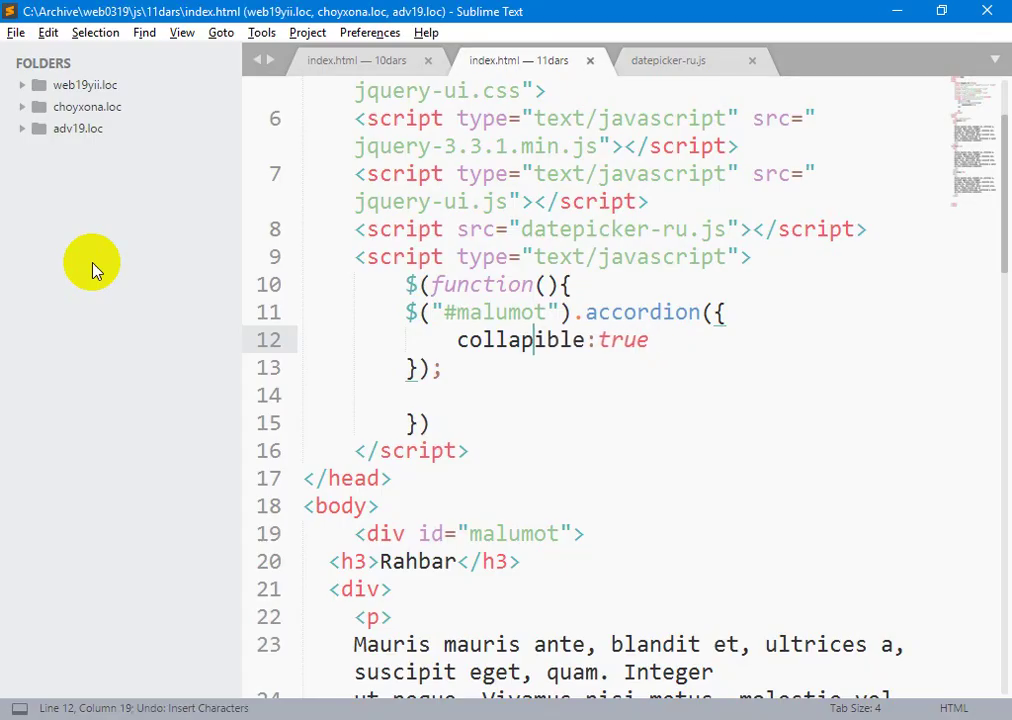
key("ctrl+s")
Step: Reload index.html in Chrome and test opening and collapsing the Rahbar and Foto sections
key("alt+Tab")
key("F5")
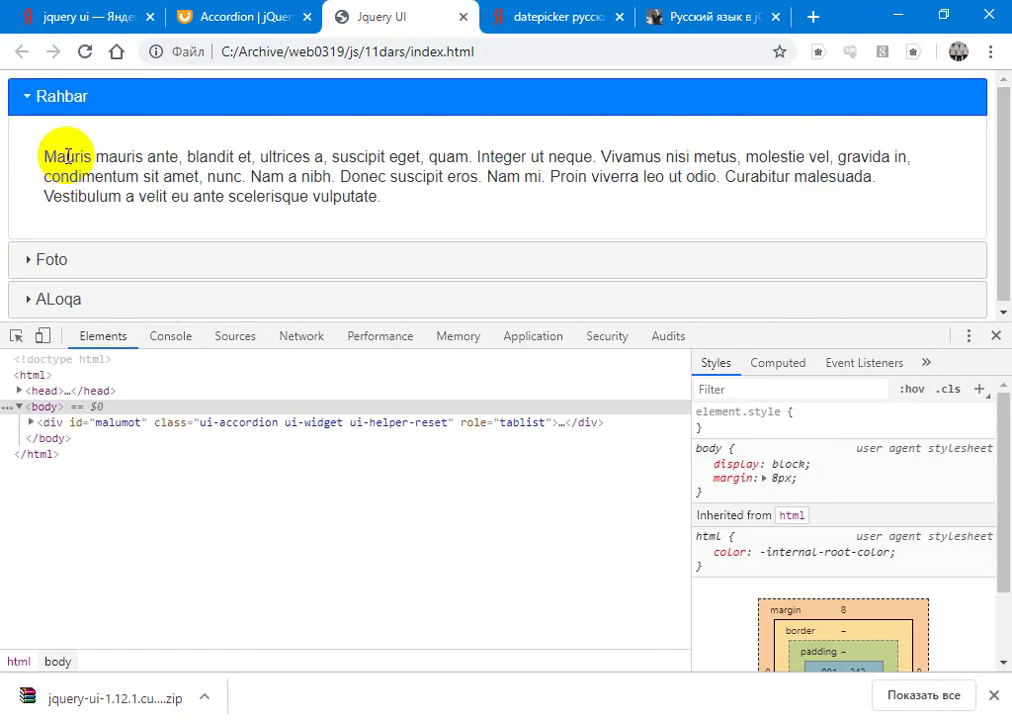
left_click(62, 104)
left_click(57, 143)
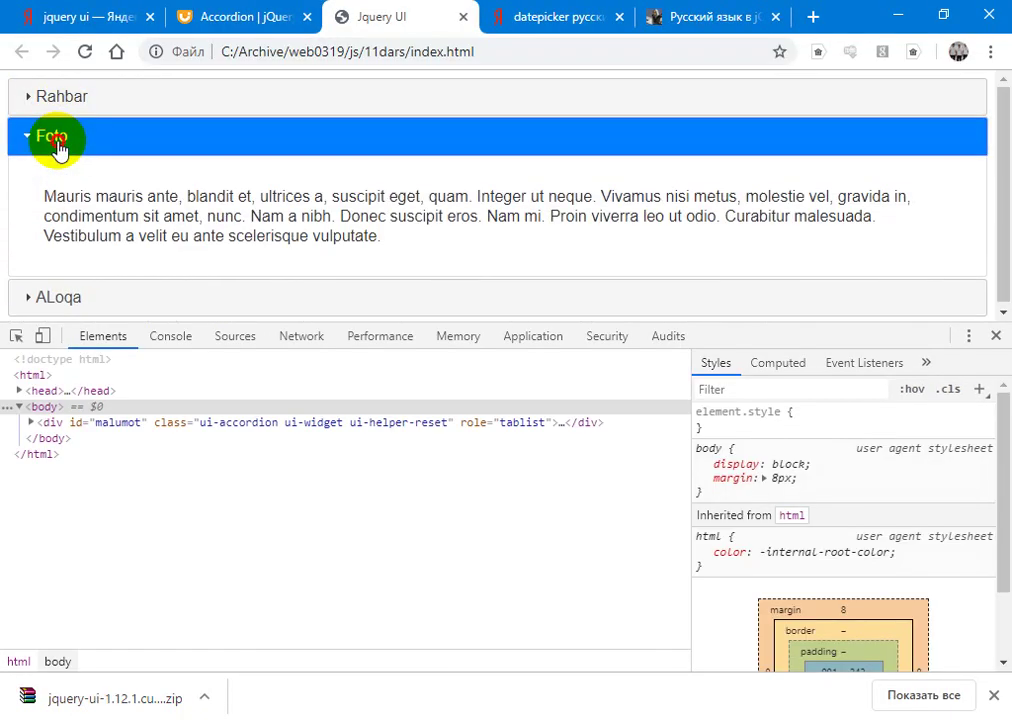
left_click(57, 143)
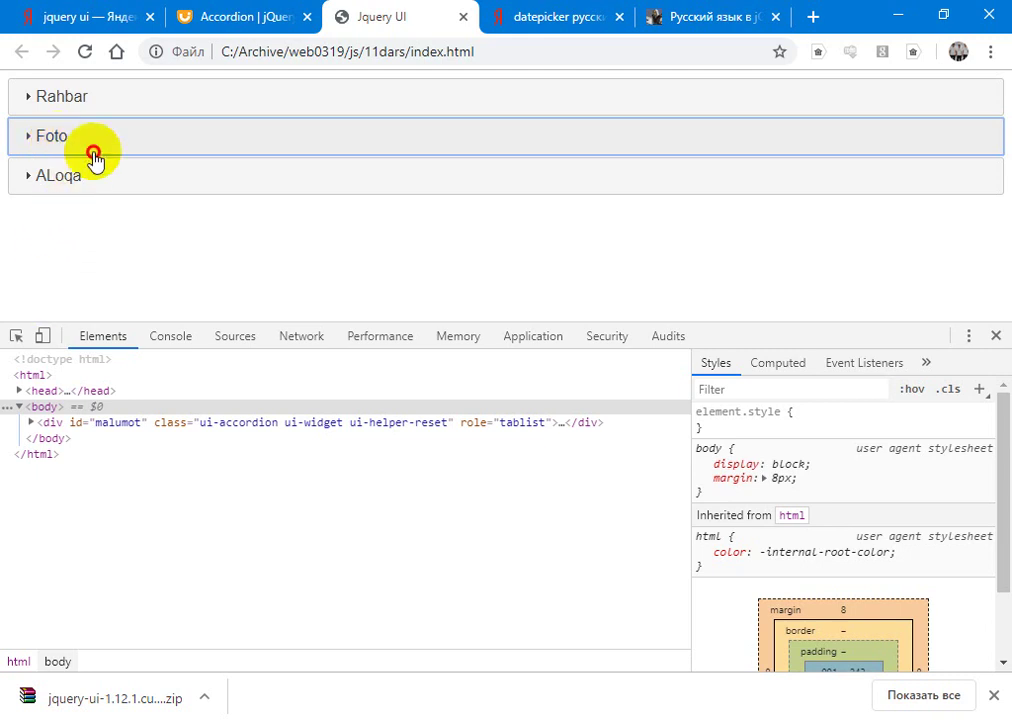
left_click(93, 155)
left_click(94, 156)
Step: On the jQuery UI Accordion page, try Section 2 of the "Customize icons" example and view "Fill space" and "No auto height"
left_click(300, 12)
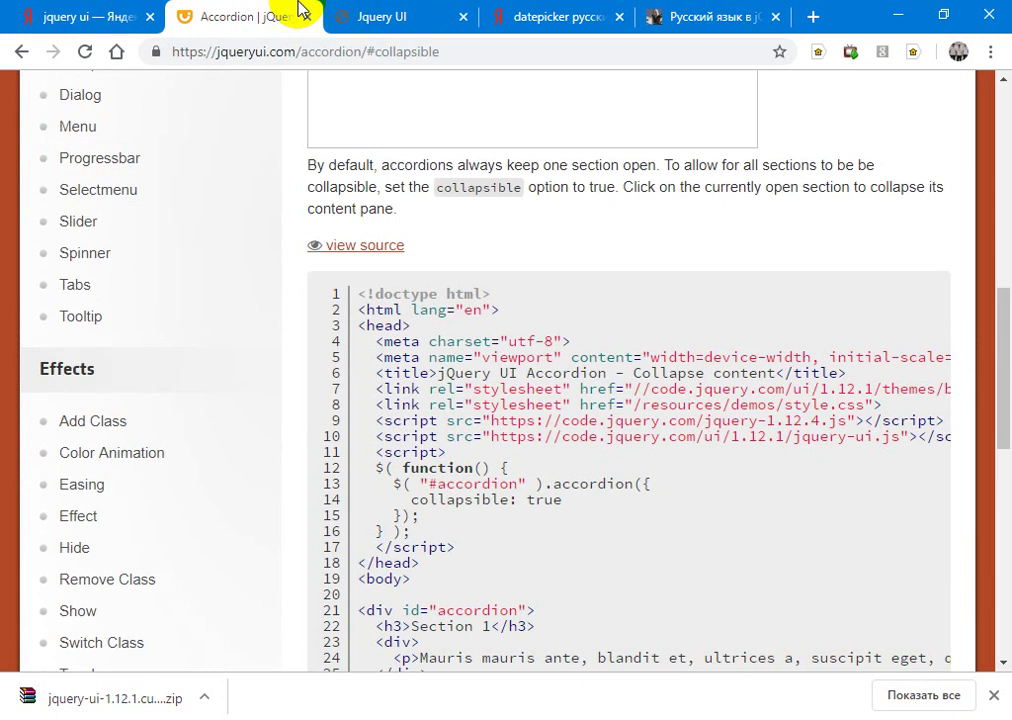
key("Up")
key("Down")
key("Down")
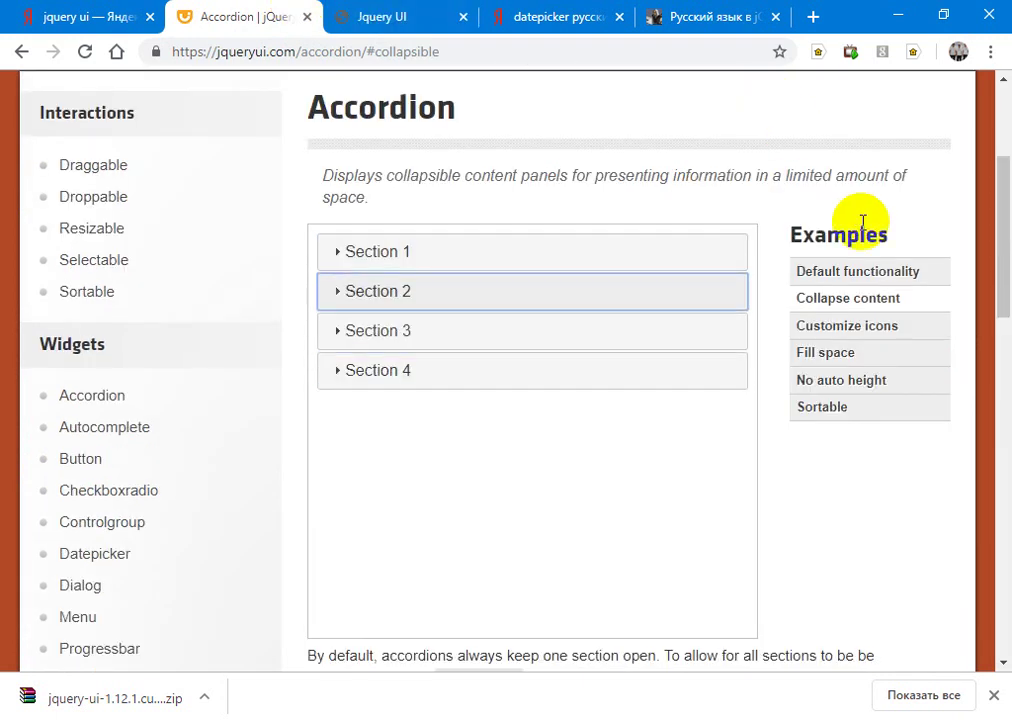
left_click(868, 327)
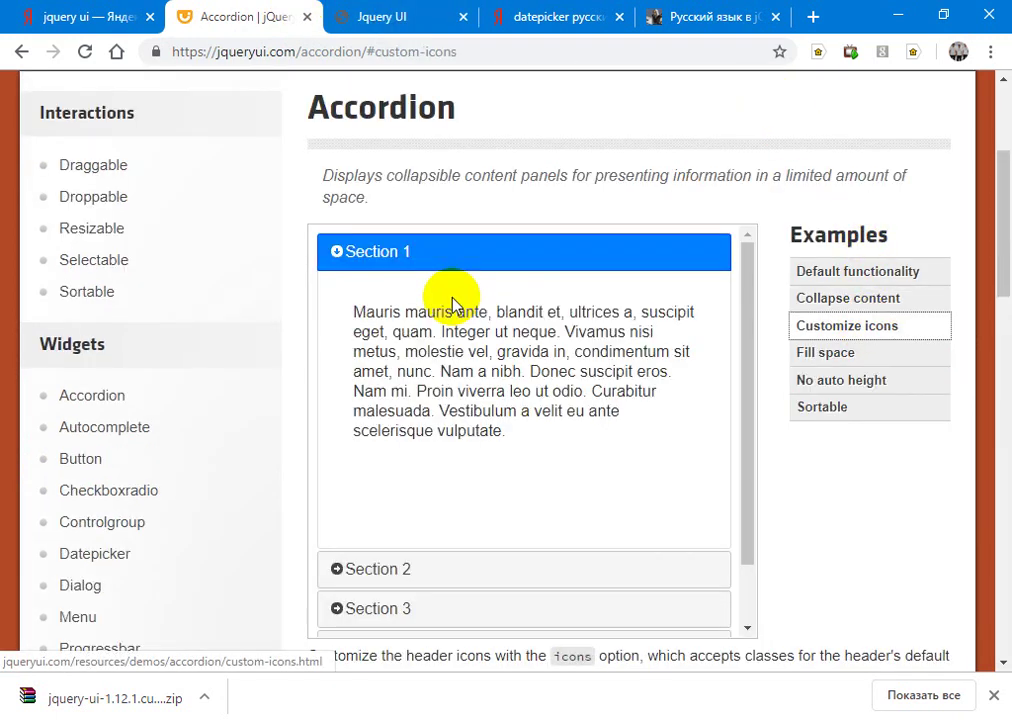
left_click(458, 567)
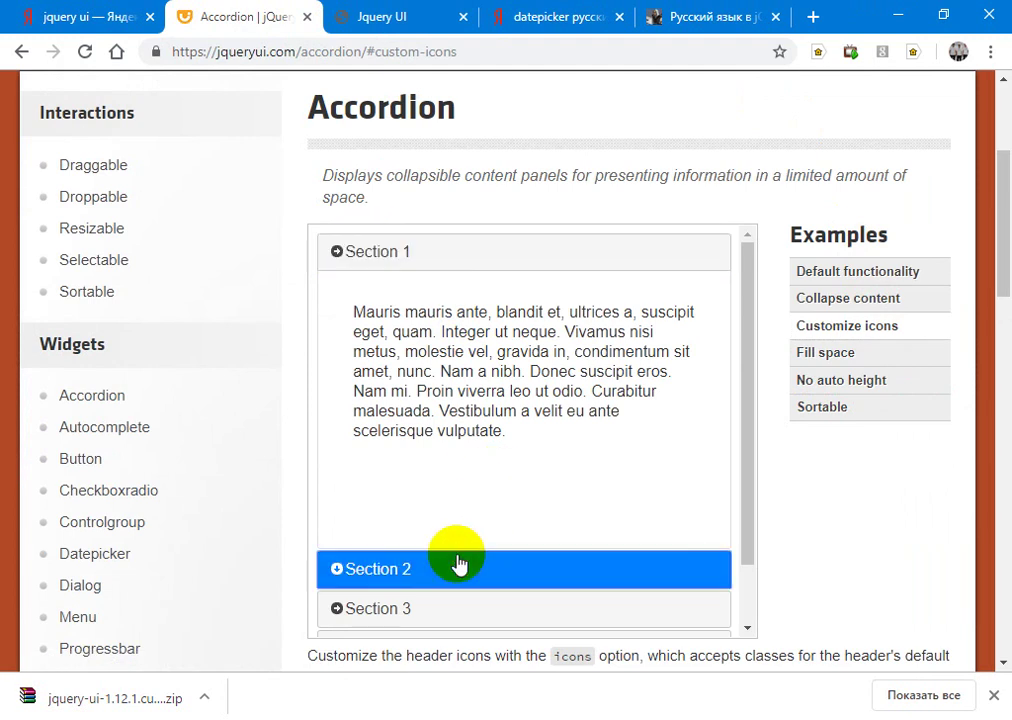
left_click(861, 357)
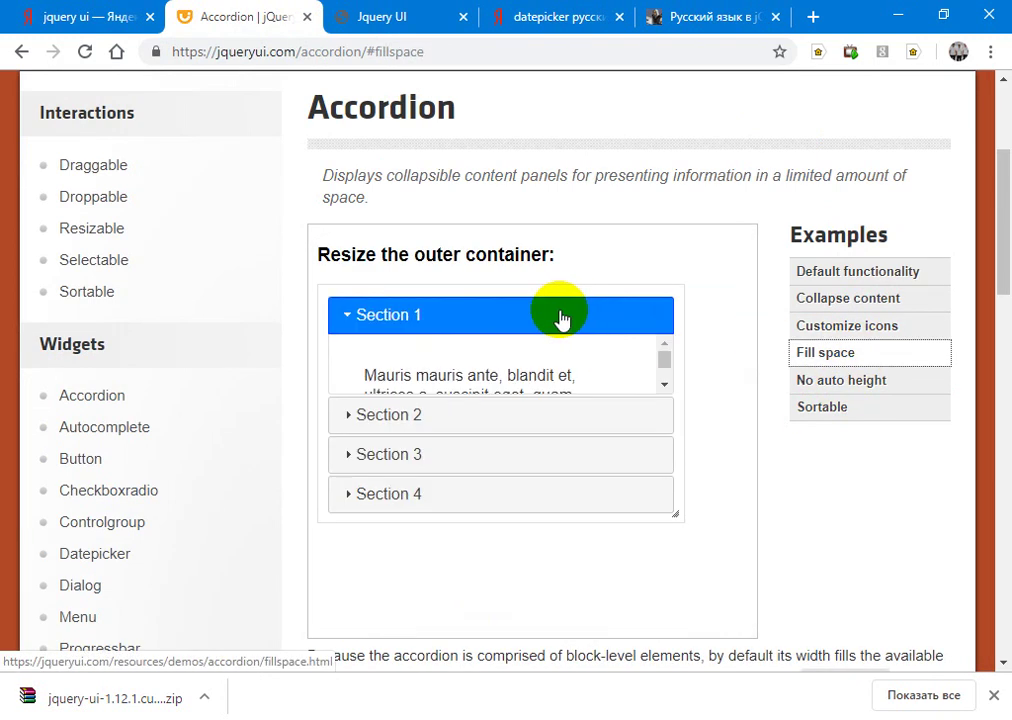
left_click(825, 385)
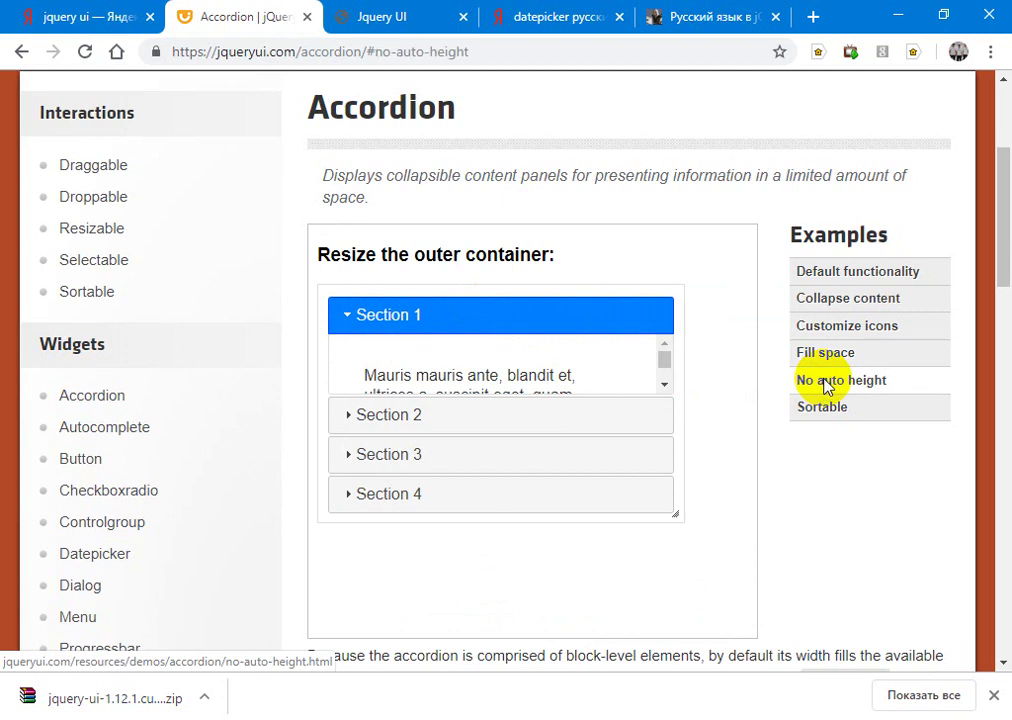
Step: Open the "Sortable" accordion example, expand Section 2, and reorder the panels to Section 2, Section 3, Section 1
left_click(830, 416)
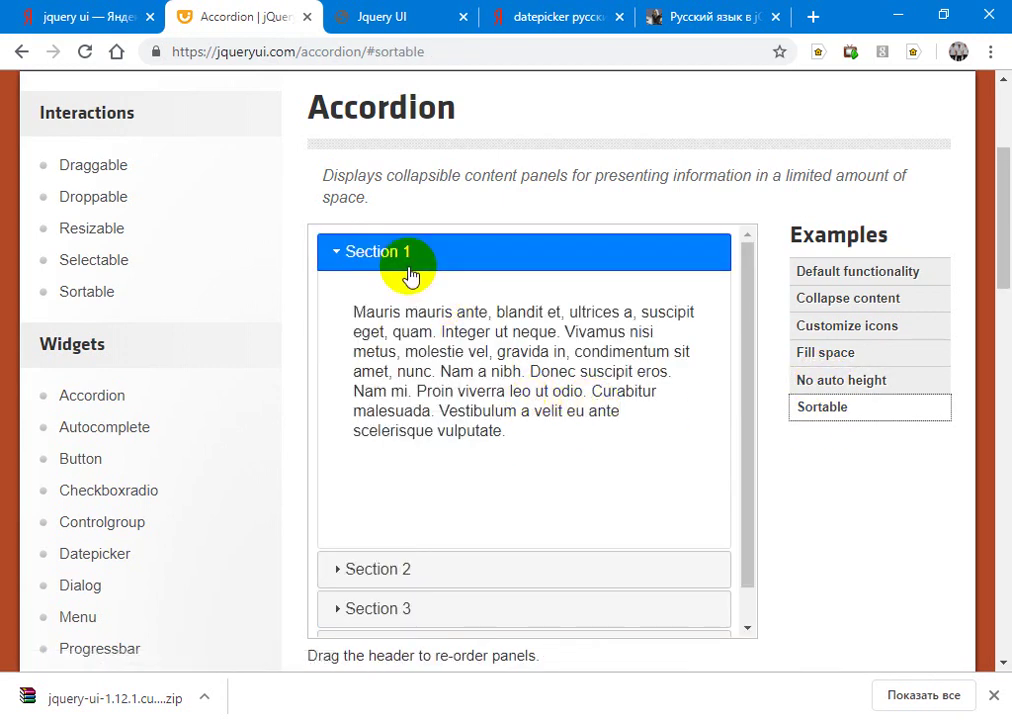
left_click(404, 582)
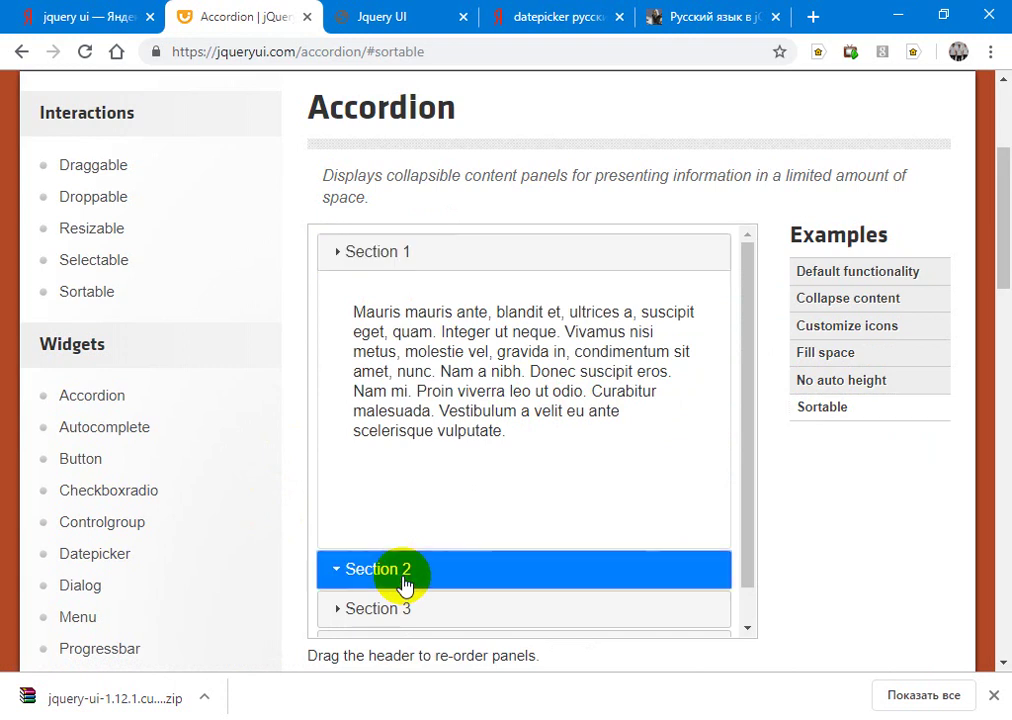
left_click_drag(400, 612, 402, 373)
left_click_drag(389, 289, 396, 545)
left_click_drag(395, 264, 398, 477)
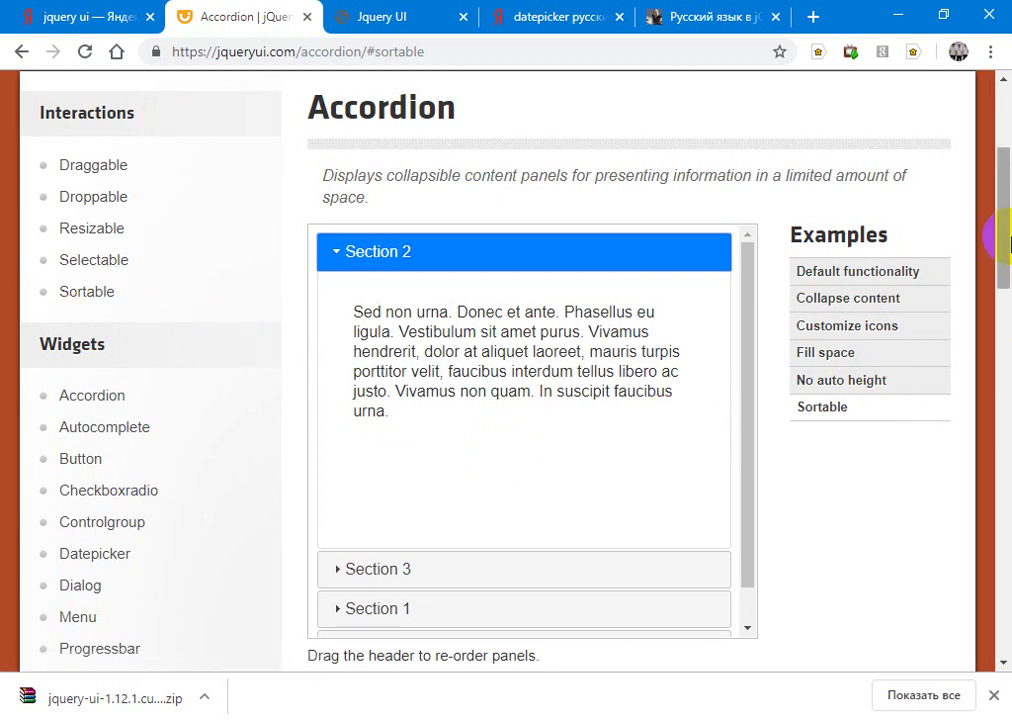
Step: Examine the source code of the "Sortable" accordion example, including its header and sortable options
left_click_drag(1008, 240, 1002, 352)
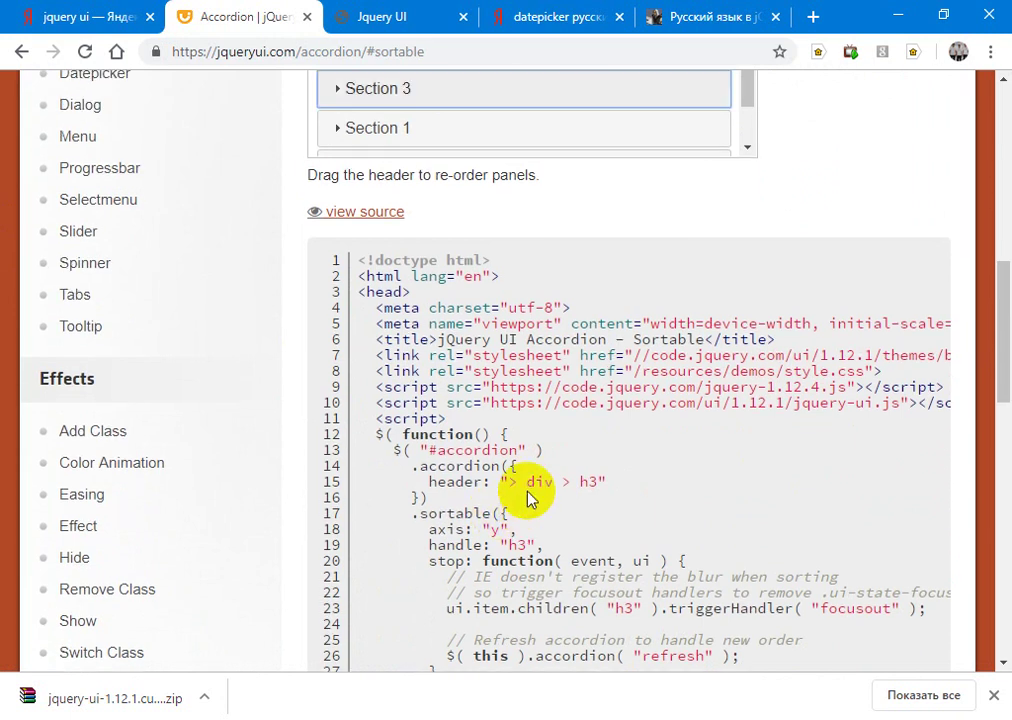
left_click_drag(1006, 330, 1007, 357)
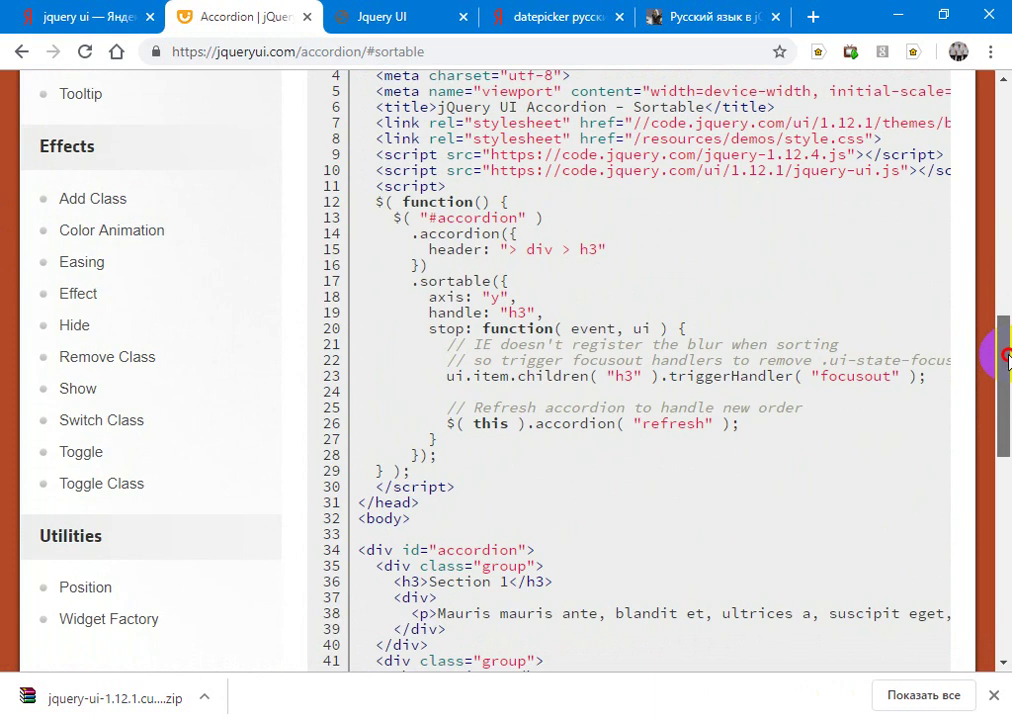
left_click_drag(1007, 357, 1007, 226)
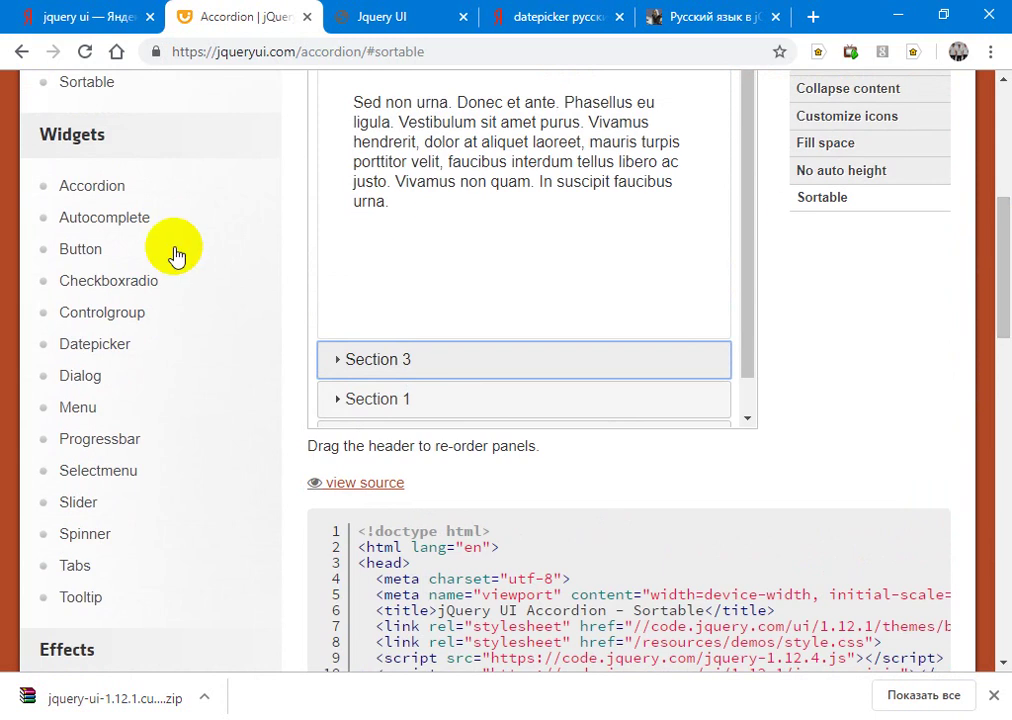
Step: Open the jQuery UI Button page, try the submit widget button, and show the source code of the default example
left_click(93, 256)
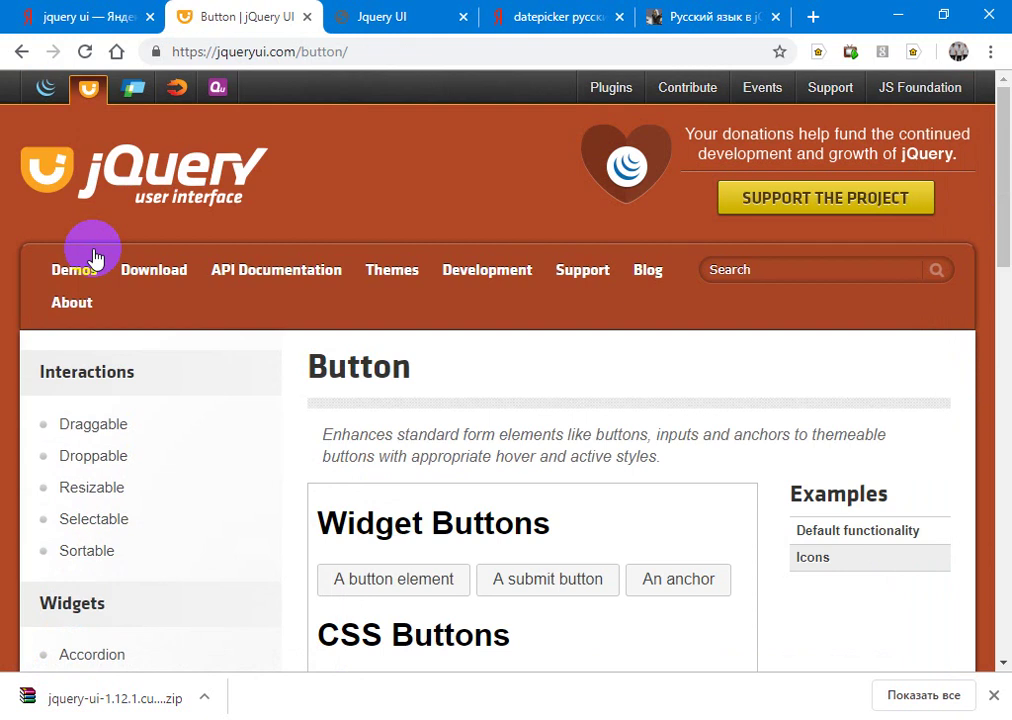
scroll(93, 257, "down", 4)
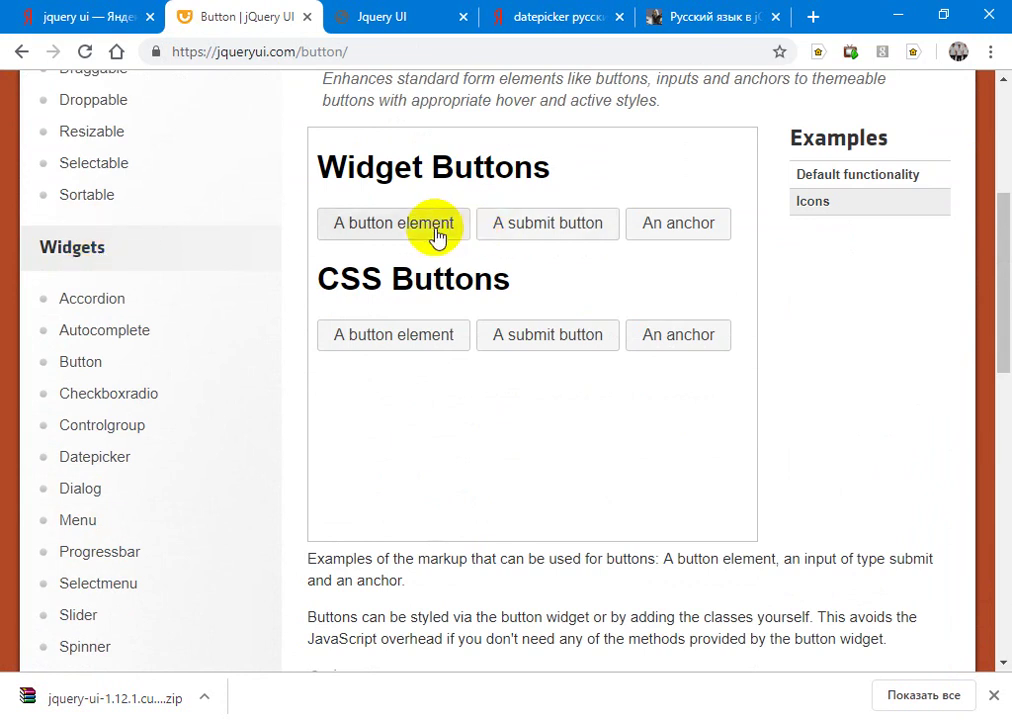
left_click(557, 233)
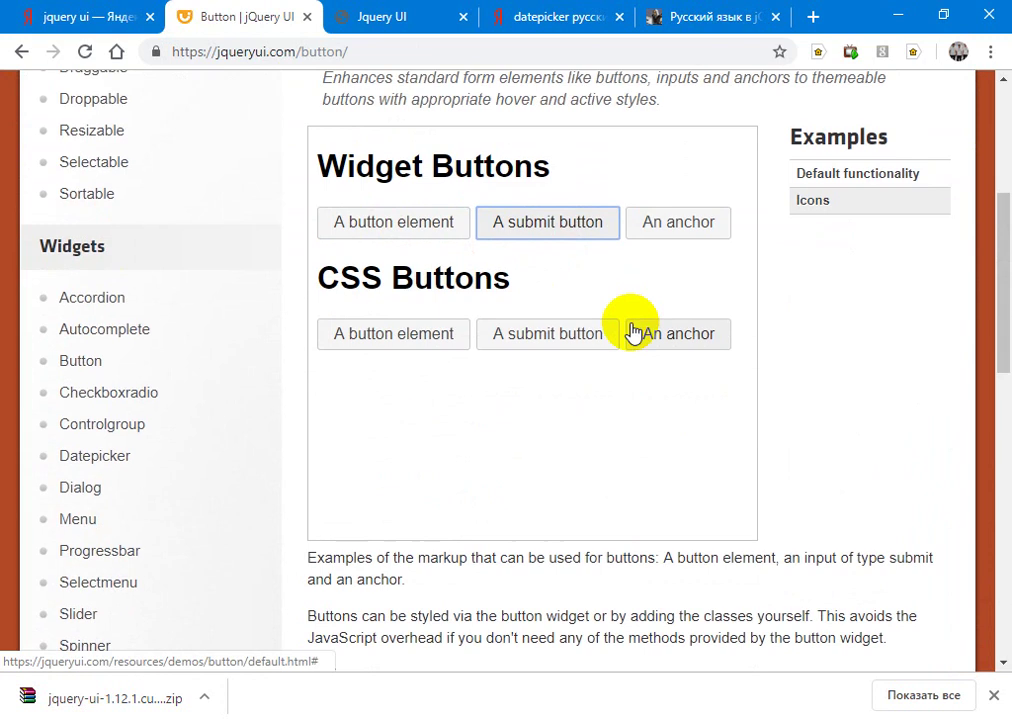
scroll(632, 332, "down", 5)
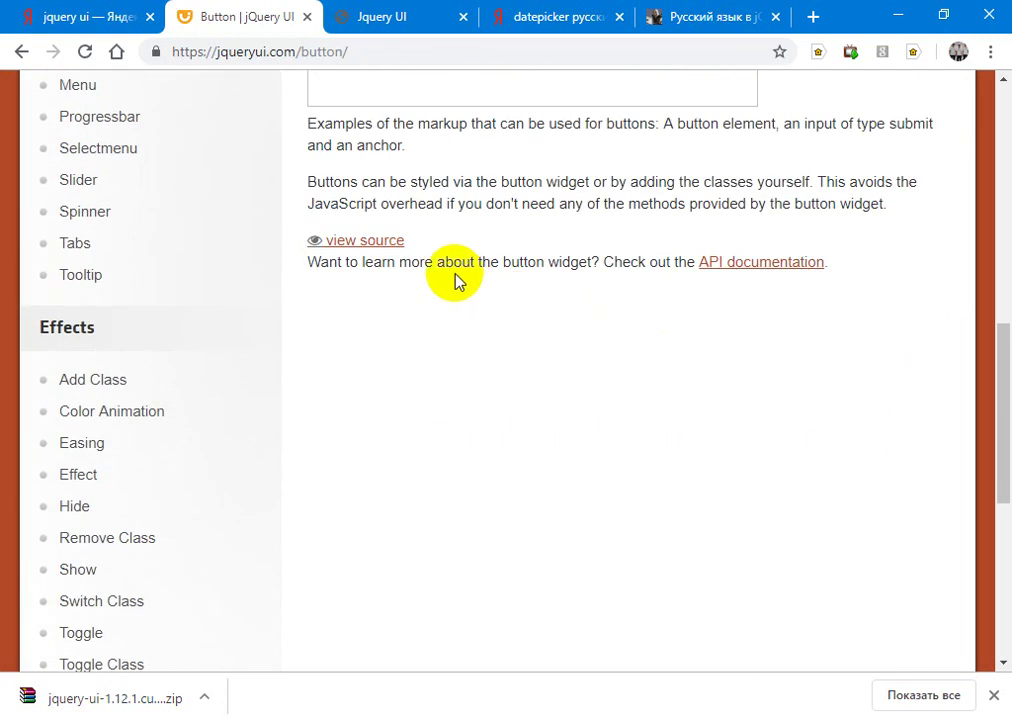
left_click(385, 241)
scroll(580, 262, "down", 1)
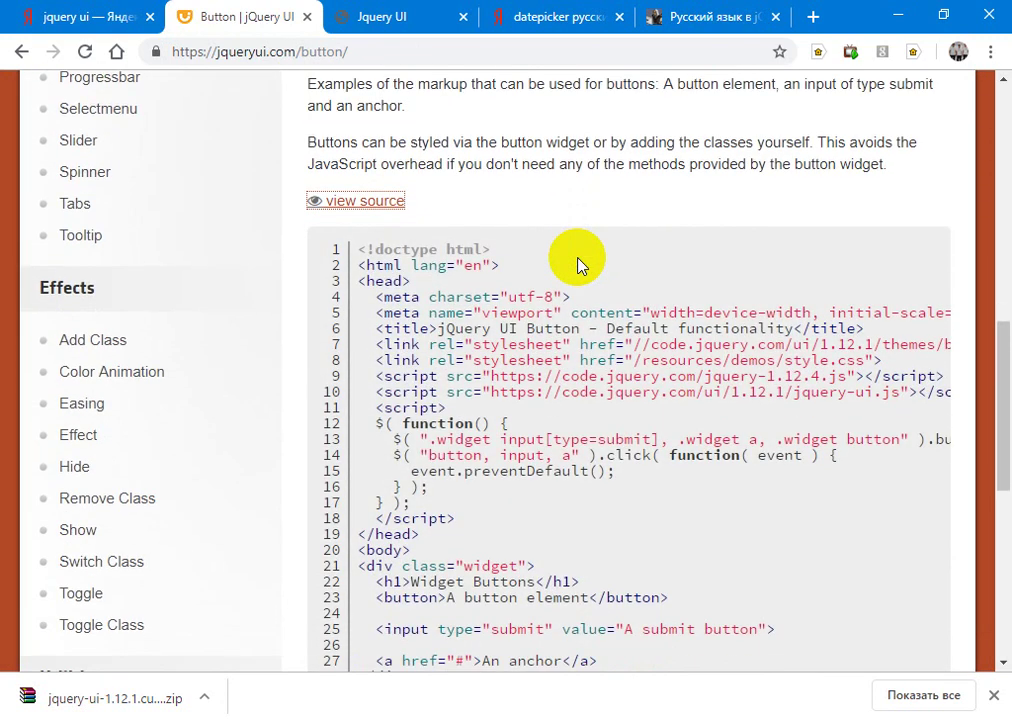
Step: Examine the Button example's source code, including its widget selectors and button markup, and compare it with the demo buttons
left_click(606, 470)
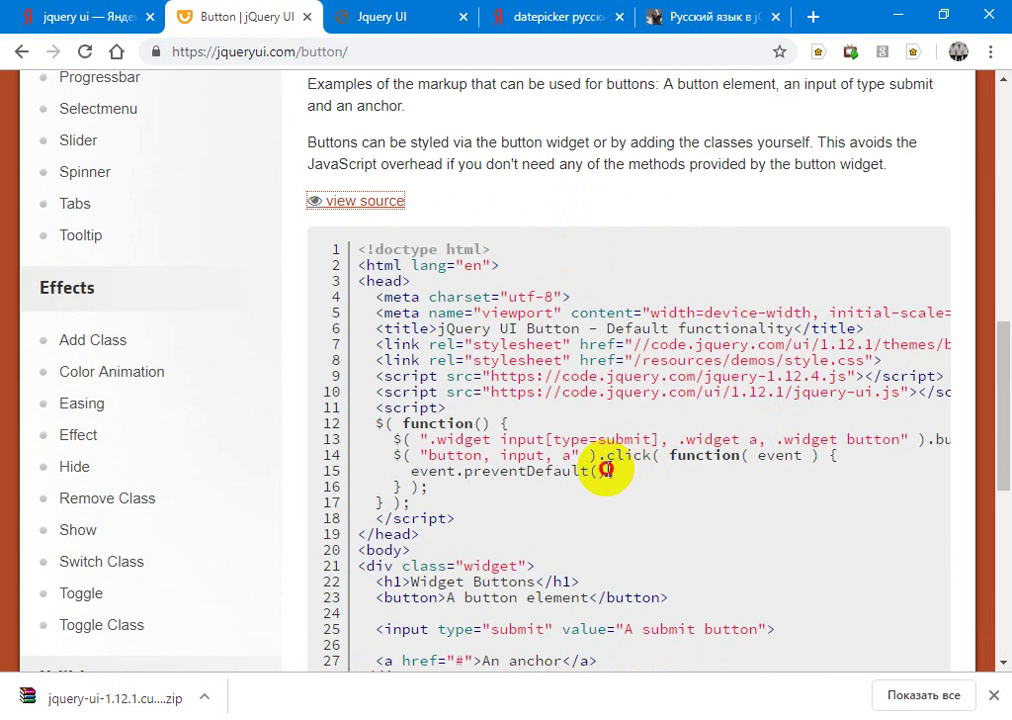
double_click(682, 440)
scroll(682, 438, "right", 4)
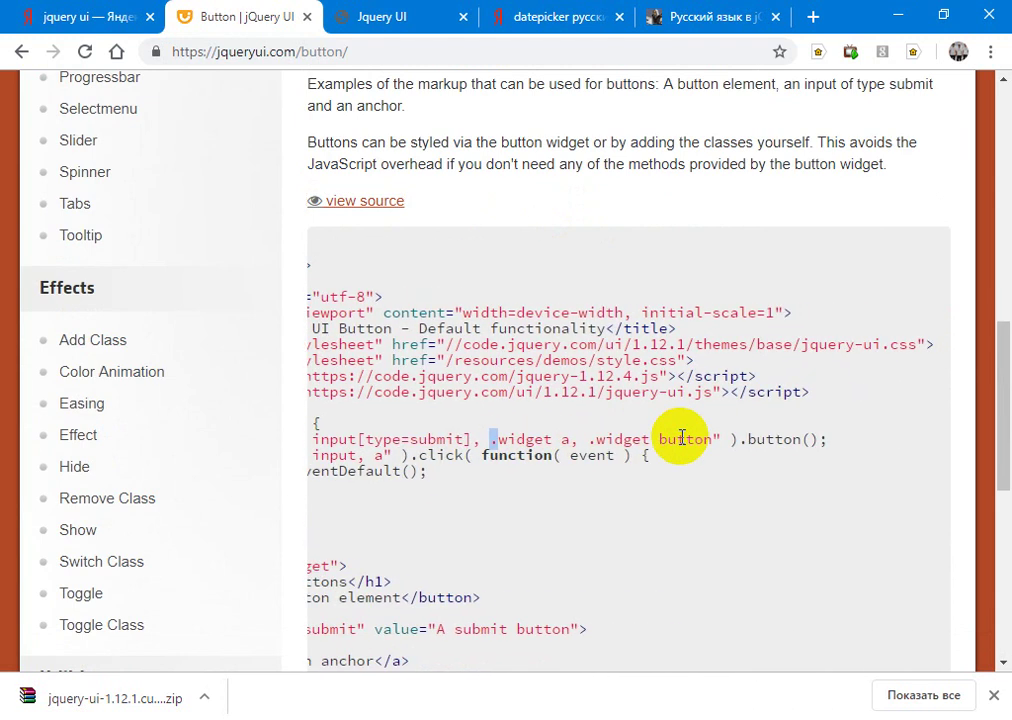
scroll(682, 438, "left", 4)
scroll(673, 443, "down", 2)
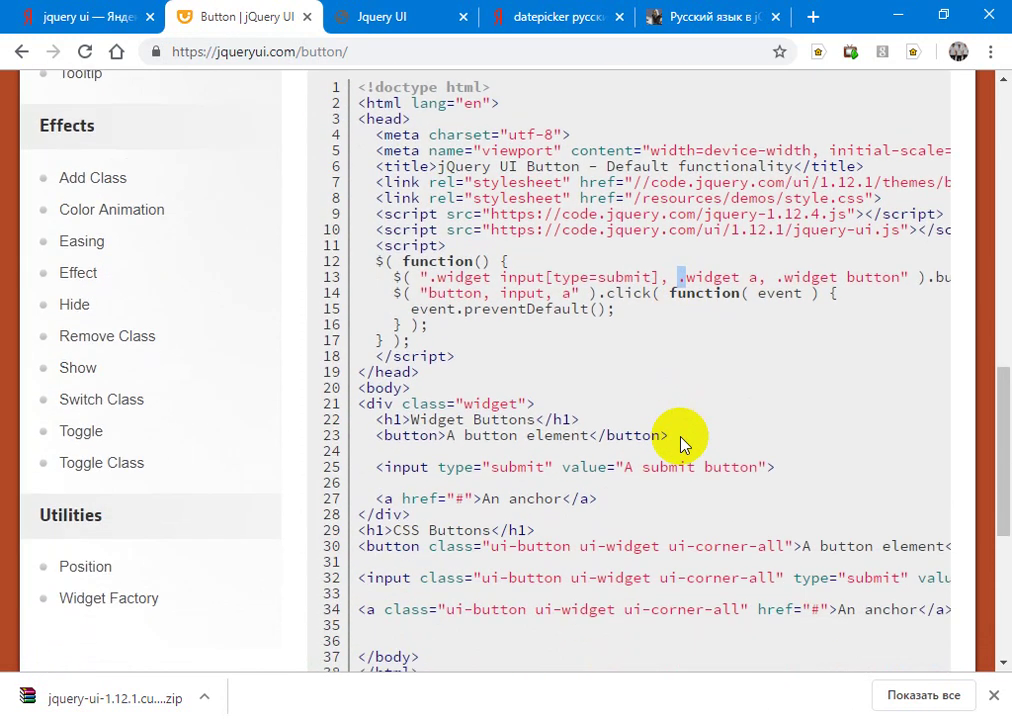
scroll(680, 440, "up", 5)
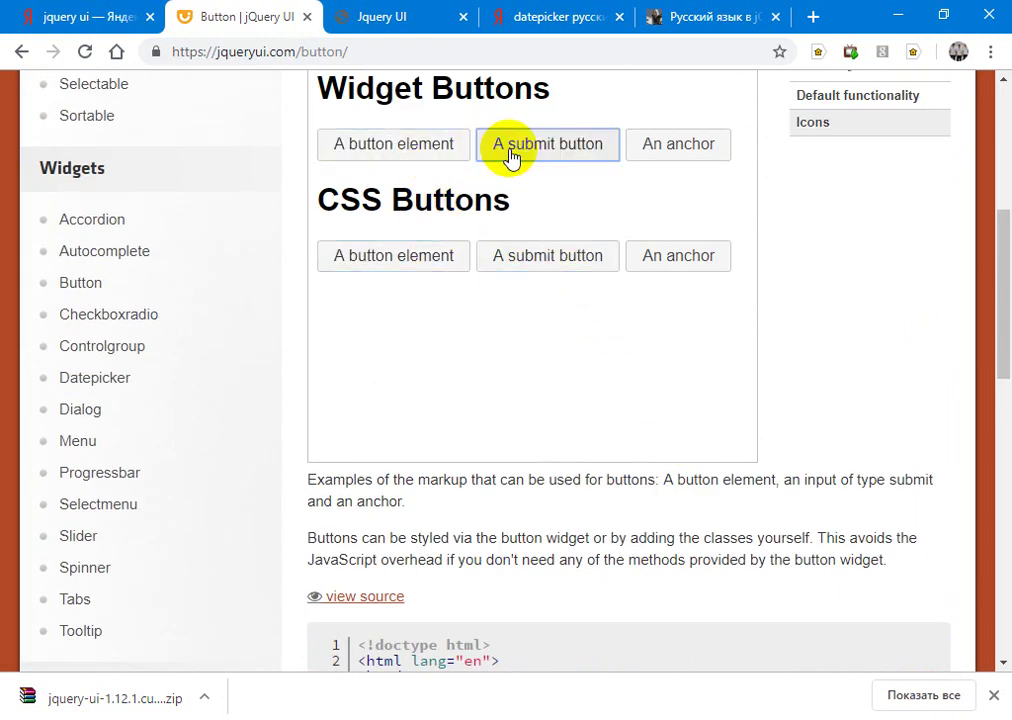
Step: Open the jQuery UI Checkboxradio page and try the New York, London and Paris radio buttons, ending on Paris
left_click(139, 320)
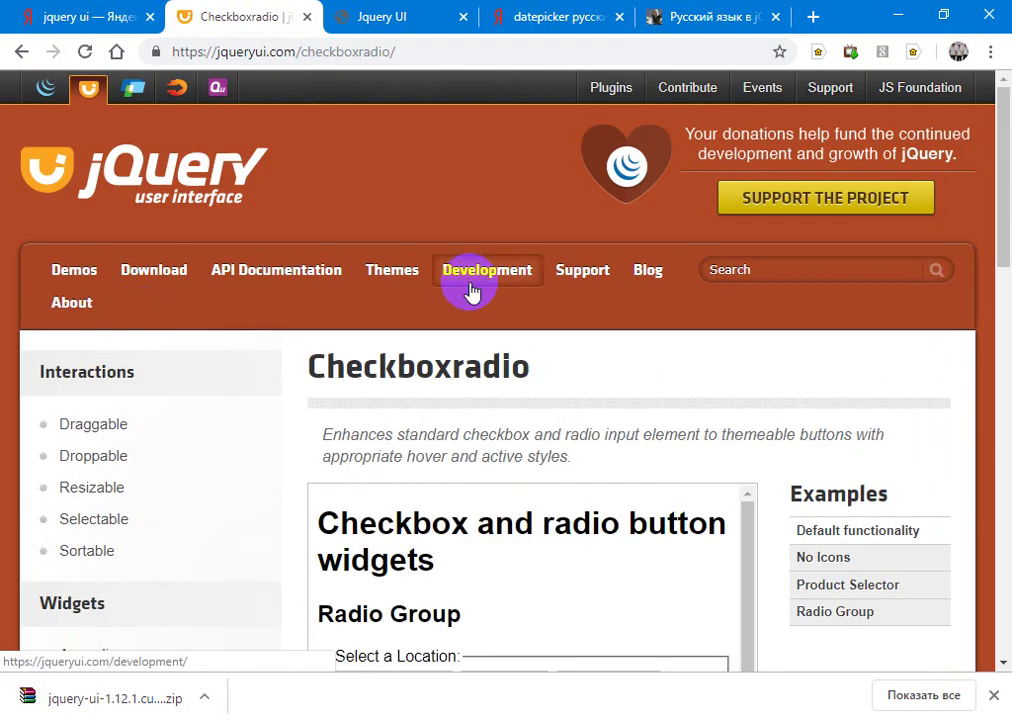
scroll(471, 291, "down", 5)
left_click(415, 180)
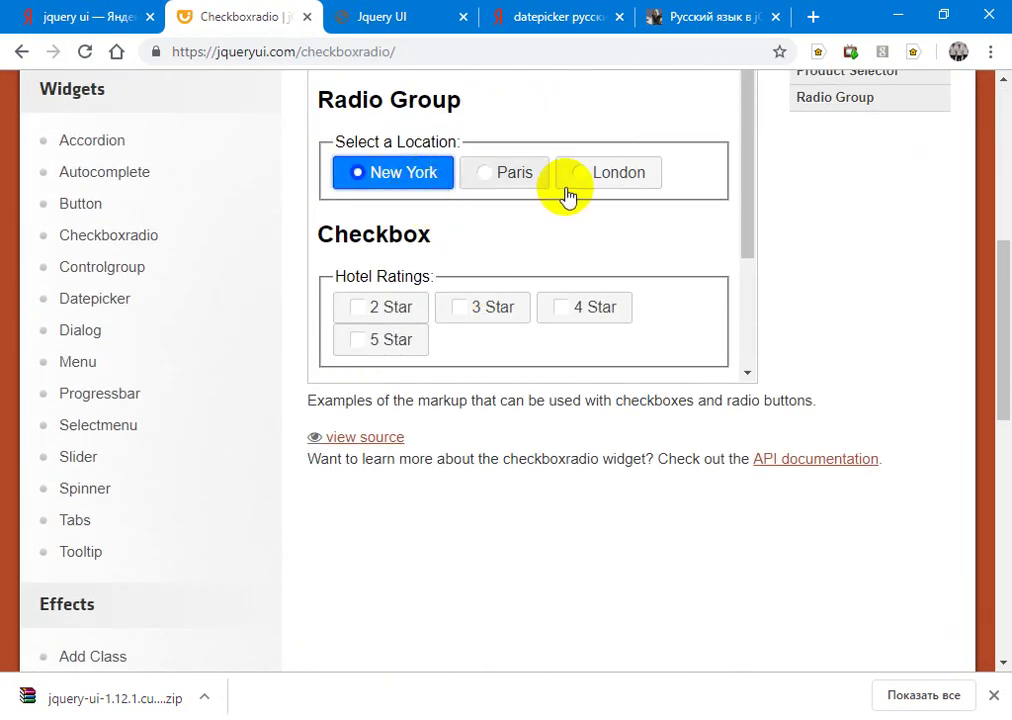
left_click(630, 182)
left_click(484, 172)
Step: Tick the 3 Star, 2 Star, 5 Star and 4 Star hotel ratings in the Checkbox demo
left_click(481, 310)
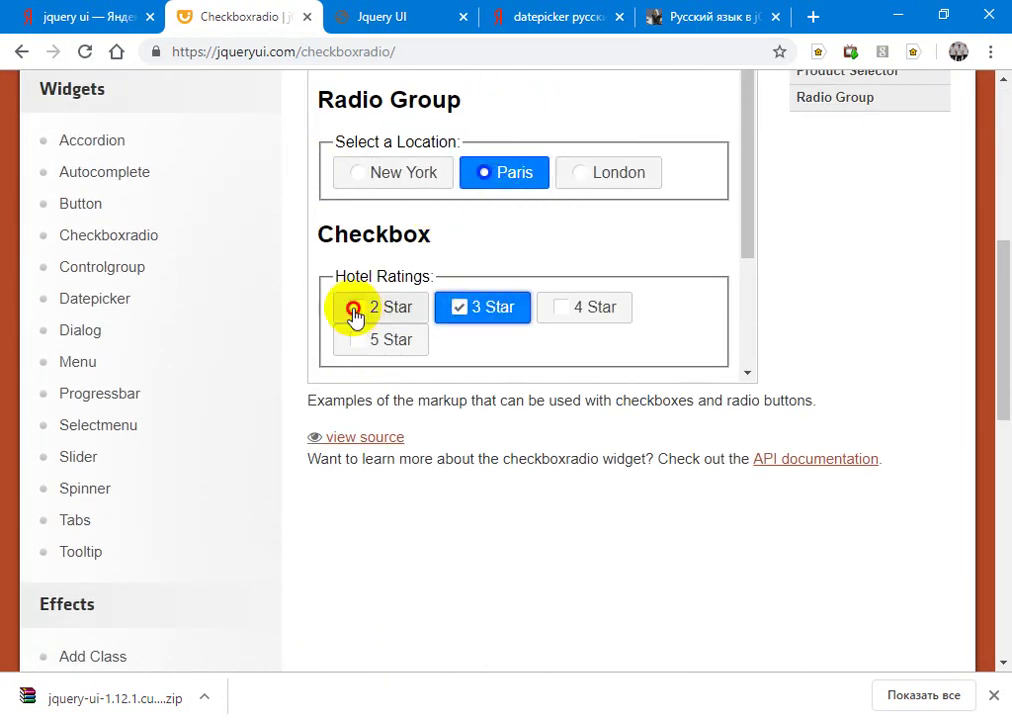
left_click(355, 310)
left_click(373, 341)
left_click(576, 306)
Step: Choose London as the location and show the source code of the default Checkboxradio example
left_click(415, 182)
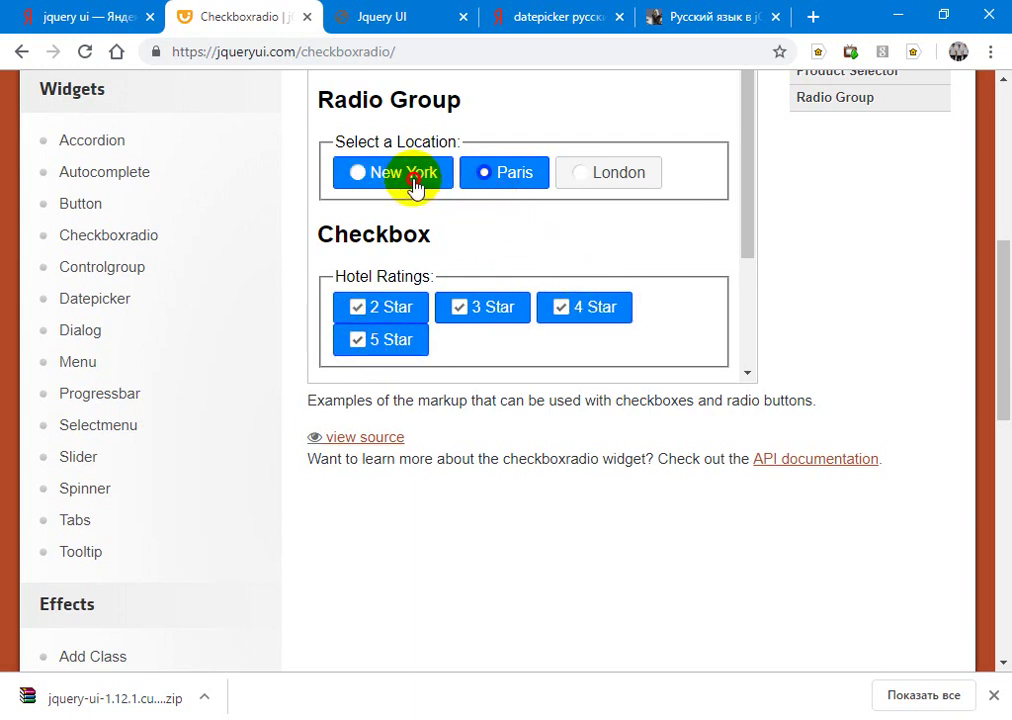
left_click(603, 190)
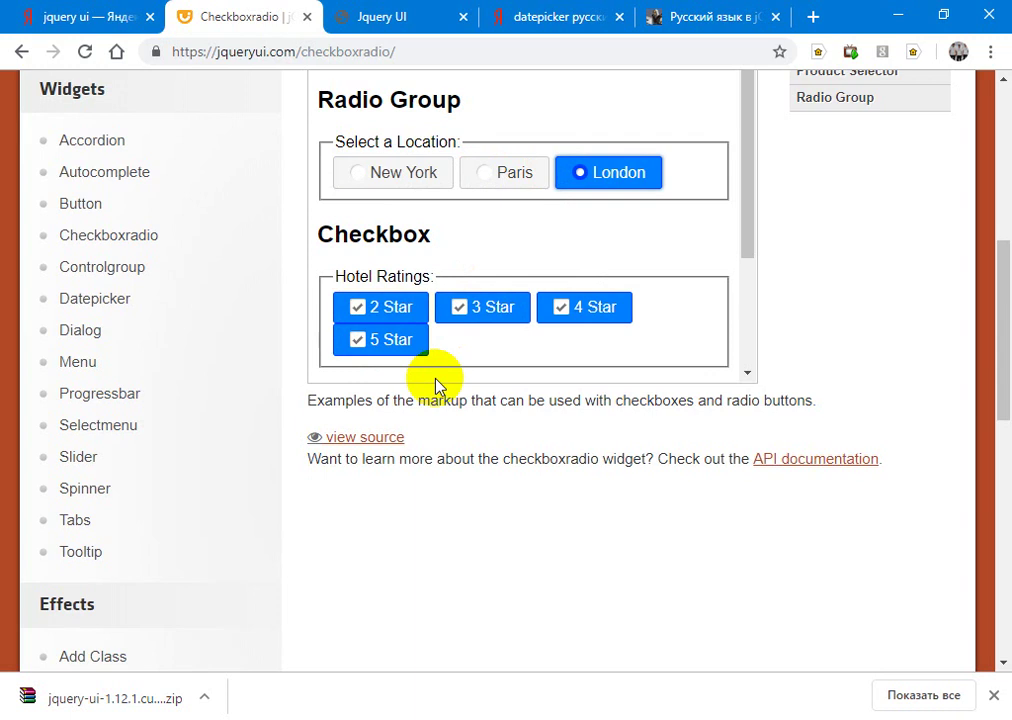
left_click(361, 444)
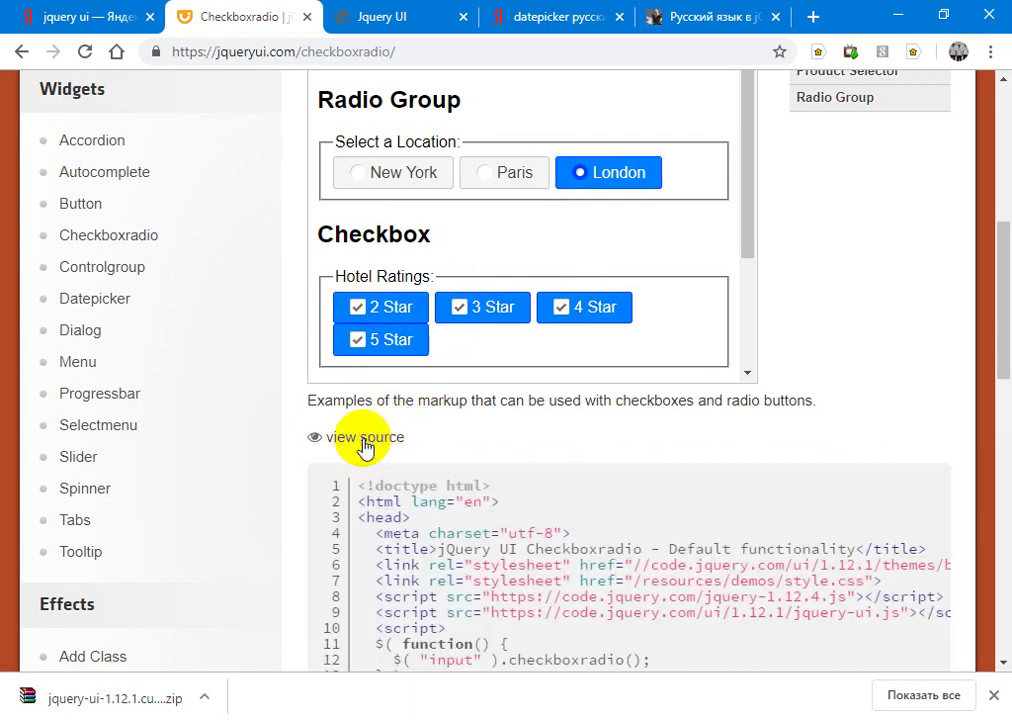
scroll(361, 444, "down", 4)
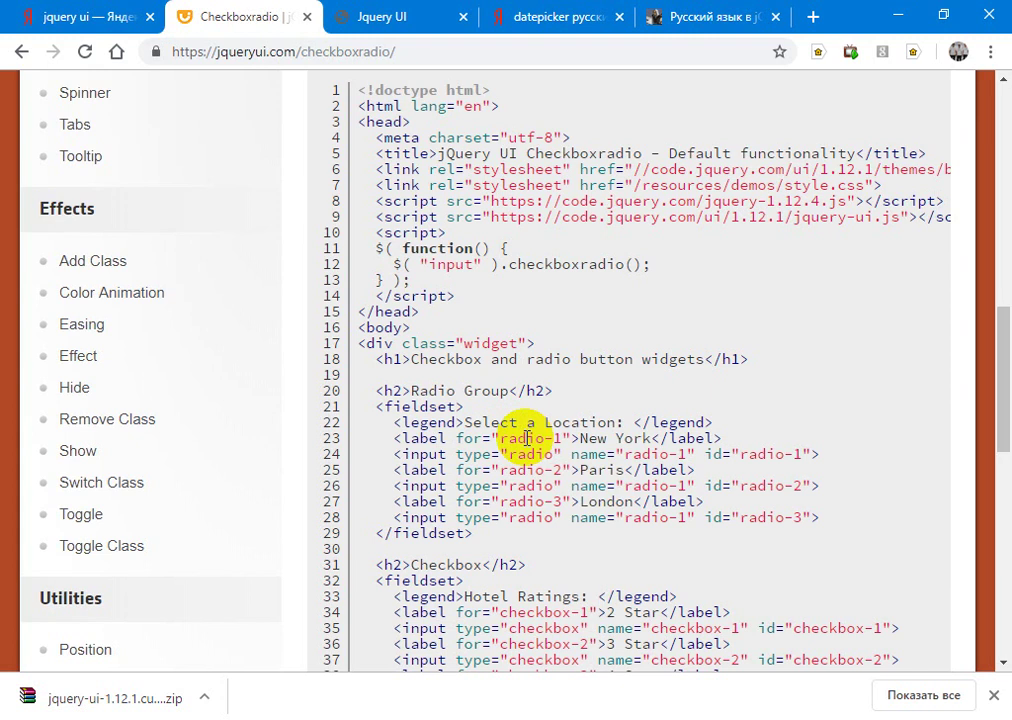
Step: Switch to Sublime Text and delete all the accordion markup inside the body of the 11dars index.html
key("alt+Tab")
key("alt+Tab")
key("alt+Tab")
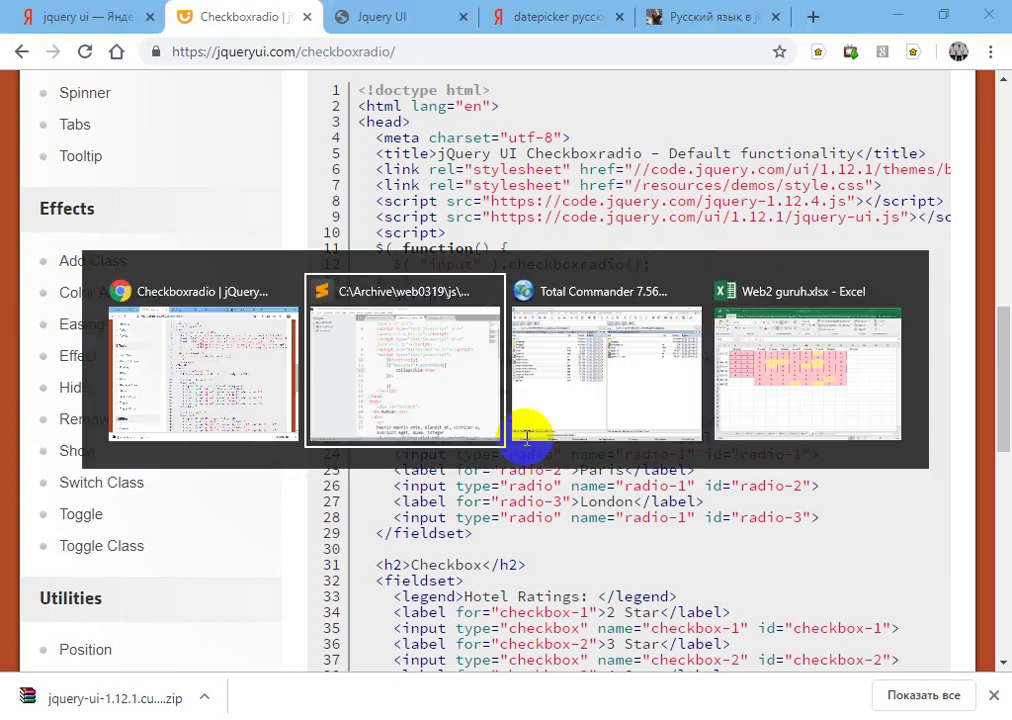
key("alt+Tab")
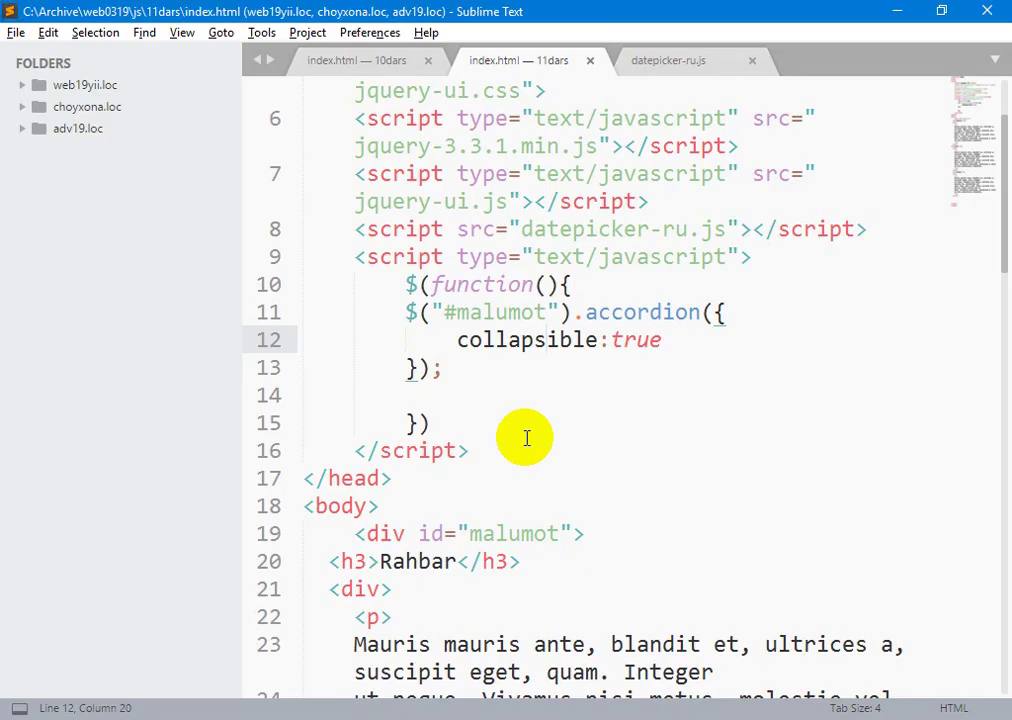
key("Down")
key("Down")
key("Down")
key("Down")
key("Down")
key("Down")
key("Down")
key("Down")
key("Down")
key("Down")
key("Down")
key("Down")
key("Down")
key("Down")
scroll(527, 438, "down", 1)
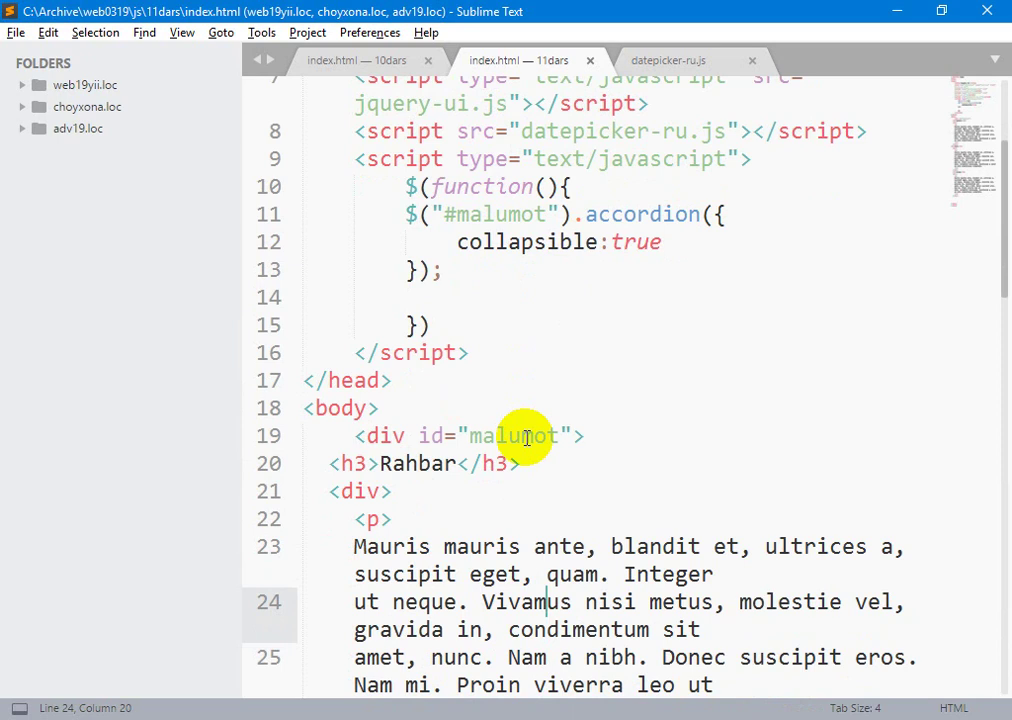
key("Up")
key("Up")
key("Up")
key("Up")
key("Up")
key("Up")
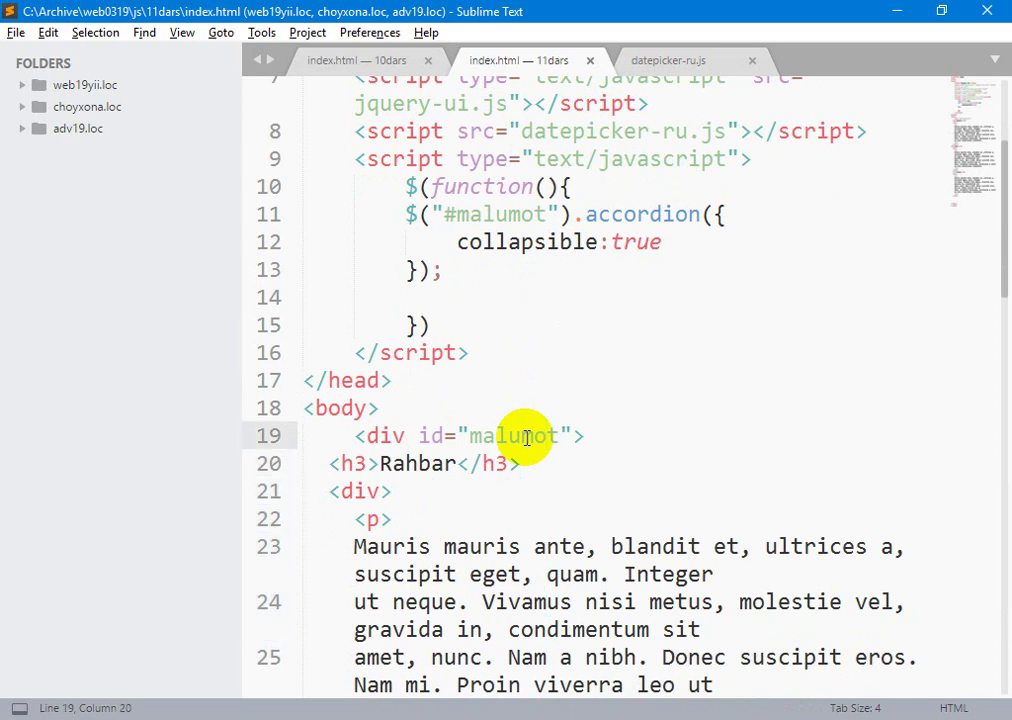
key("Home")
key("shift+End")
key("ctrl+shift+End")
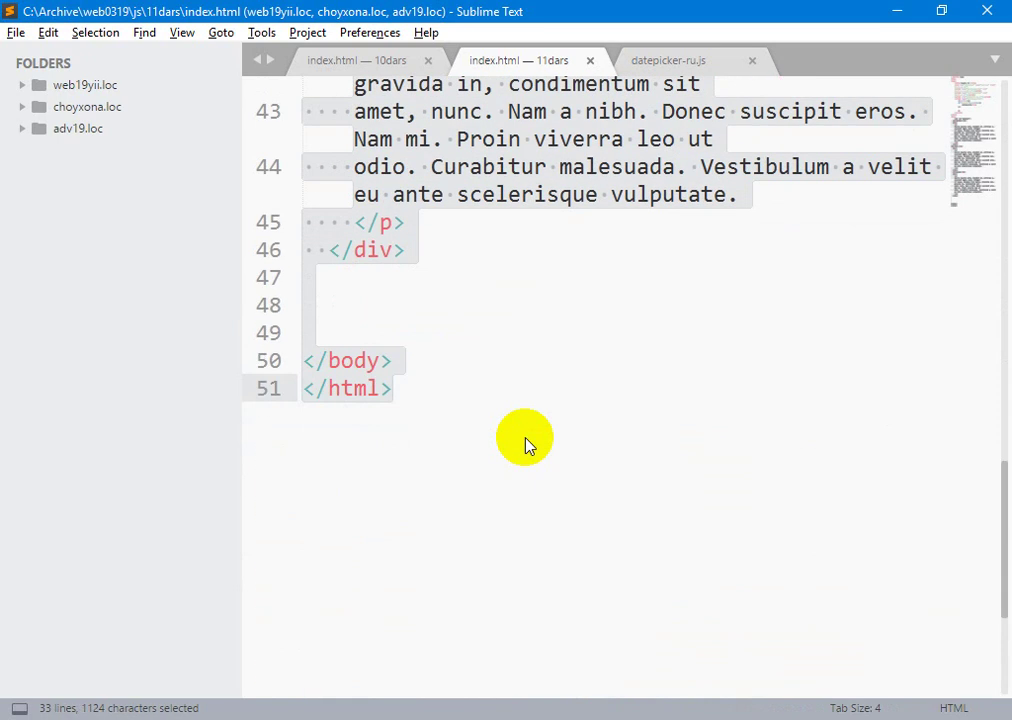
key("shift+Up")
key("shift+Up")
key("BackSpace")
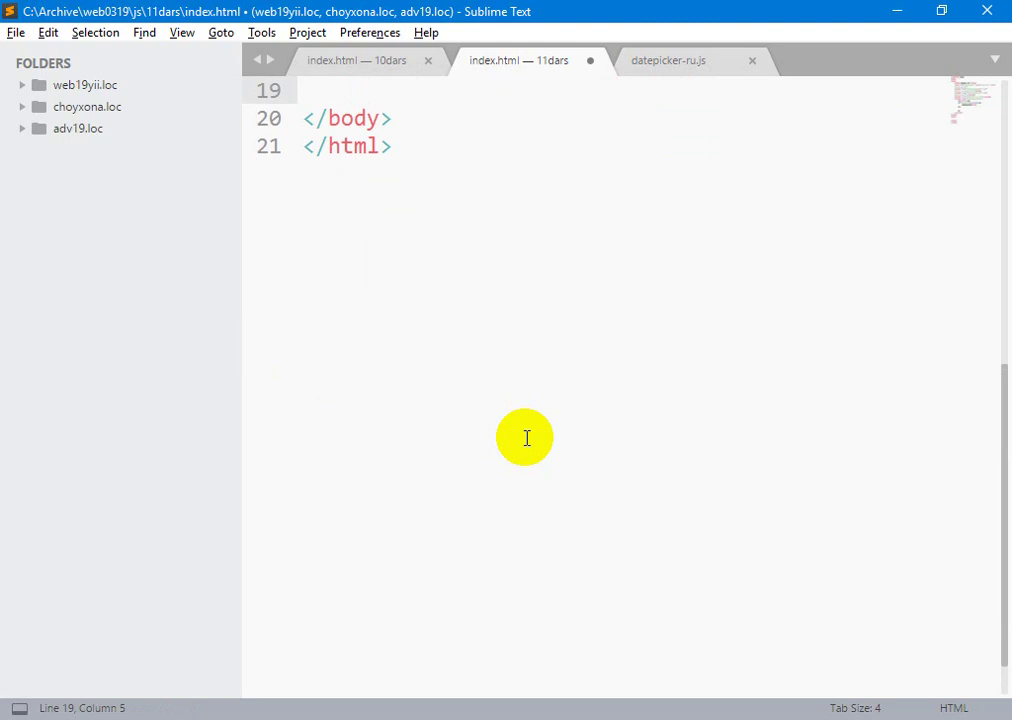
Step: Add a radio input with name "jins" and id "jins1" to the body and save the file
scroll(527, 438, "up", 1)
type("<")
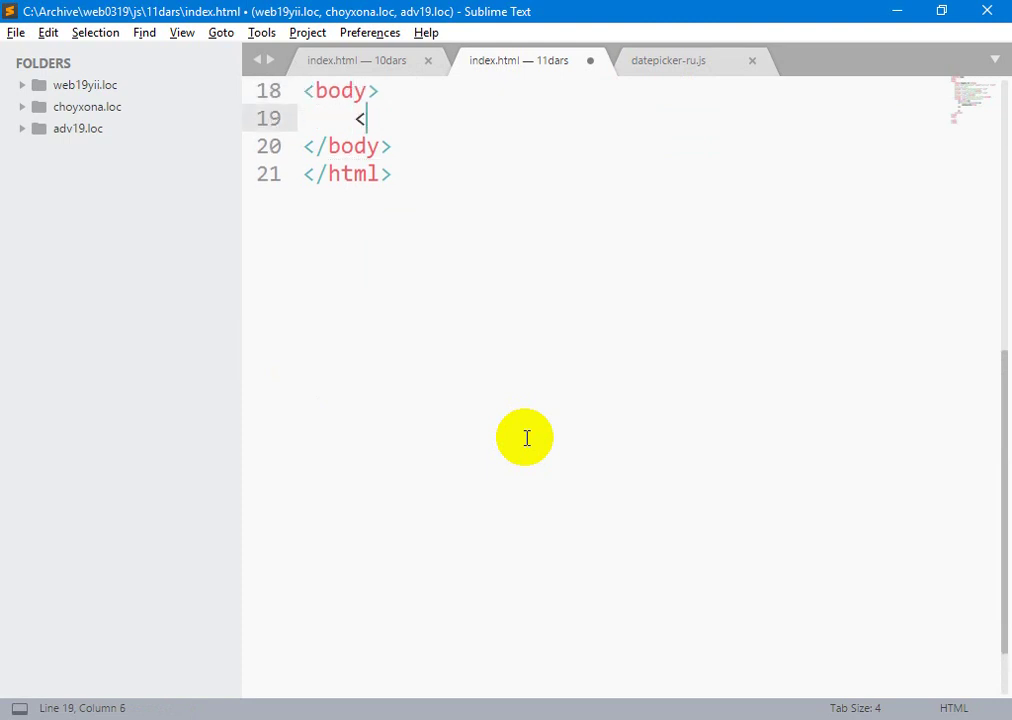
type("in")
key("Tab")
type("ras")
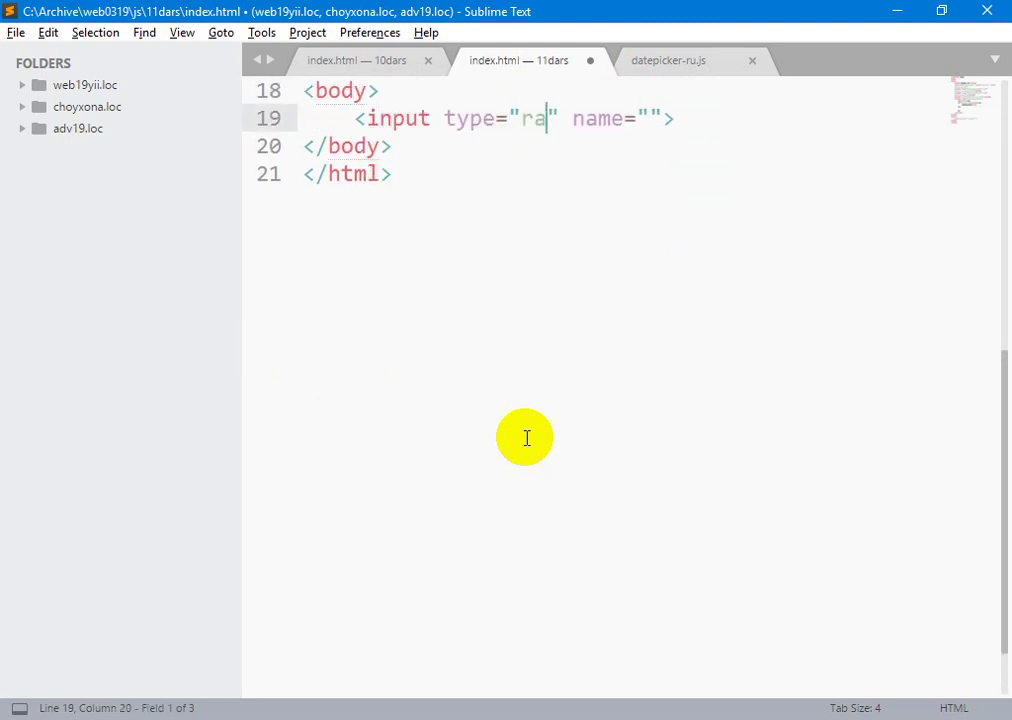
key("BackSpace")
type("dio")
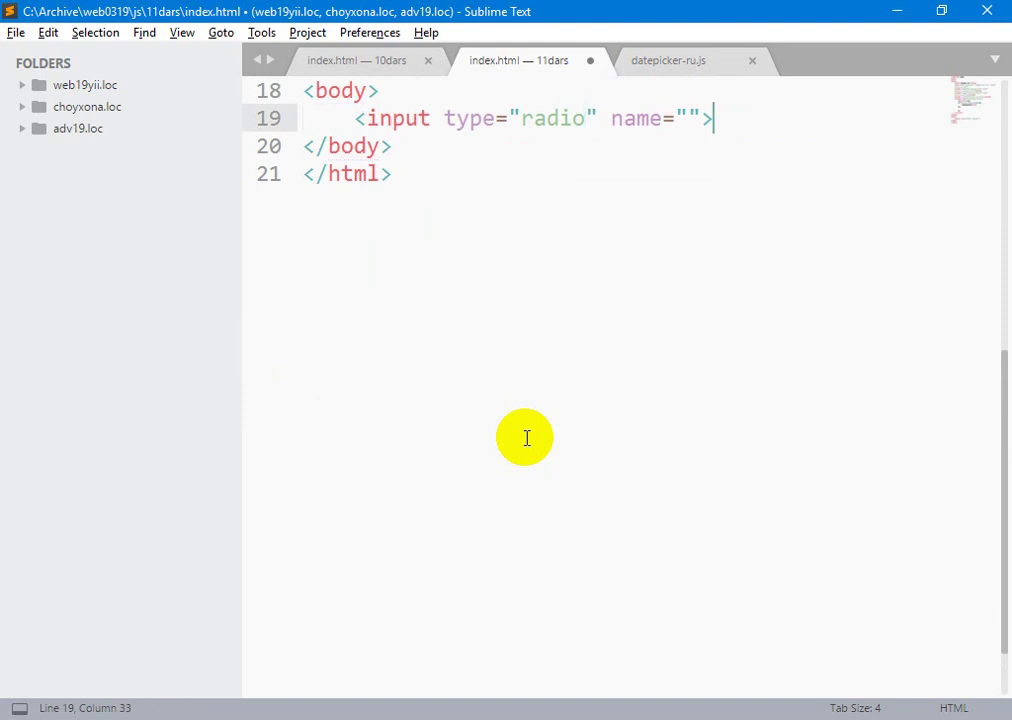
type("jis")
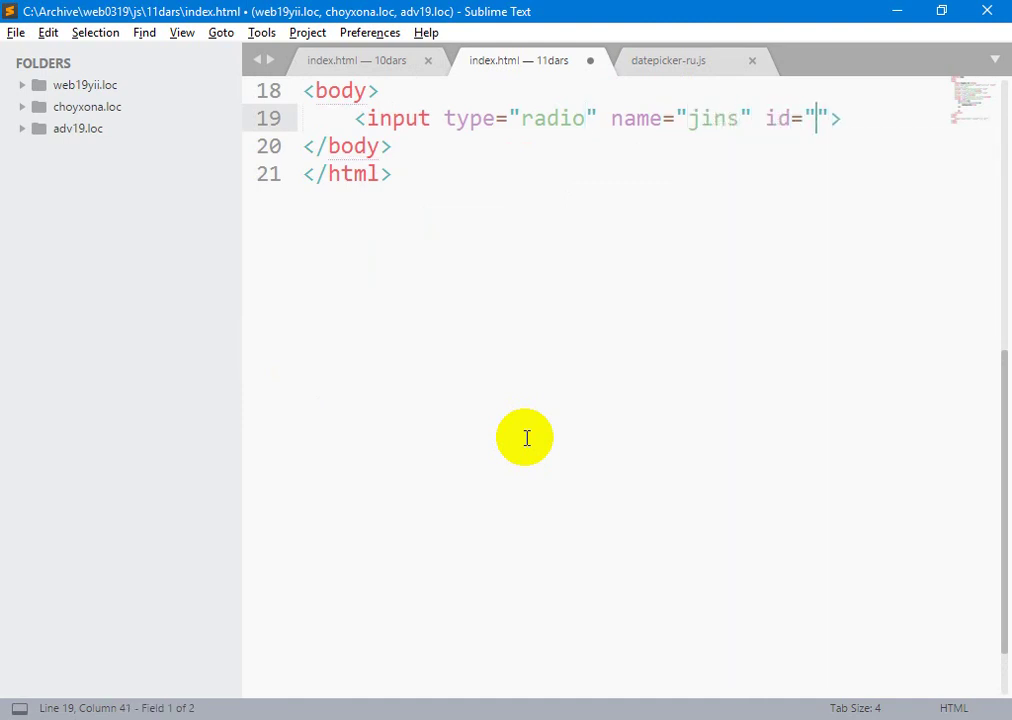
type("jins")
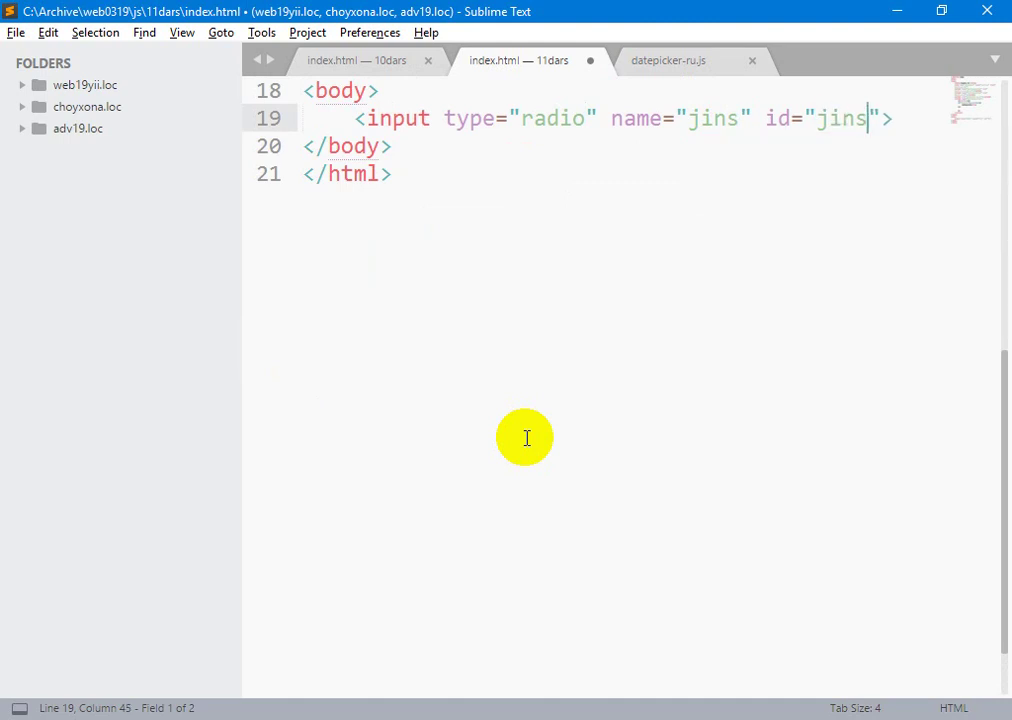
type("1")
key("ctrl+s")
Step: Insert a label for "jins1" with the text "Erkak" above the radio input and save the file
key("ctrl+shift+Return")
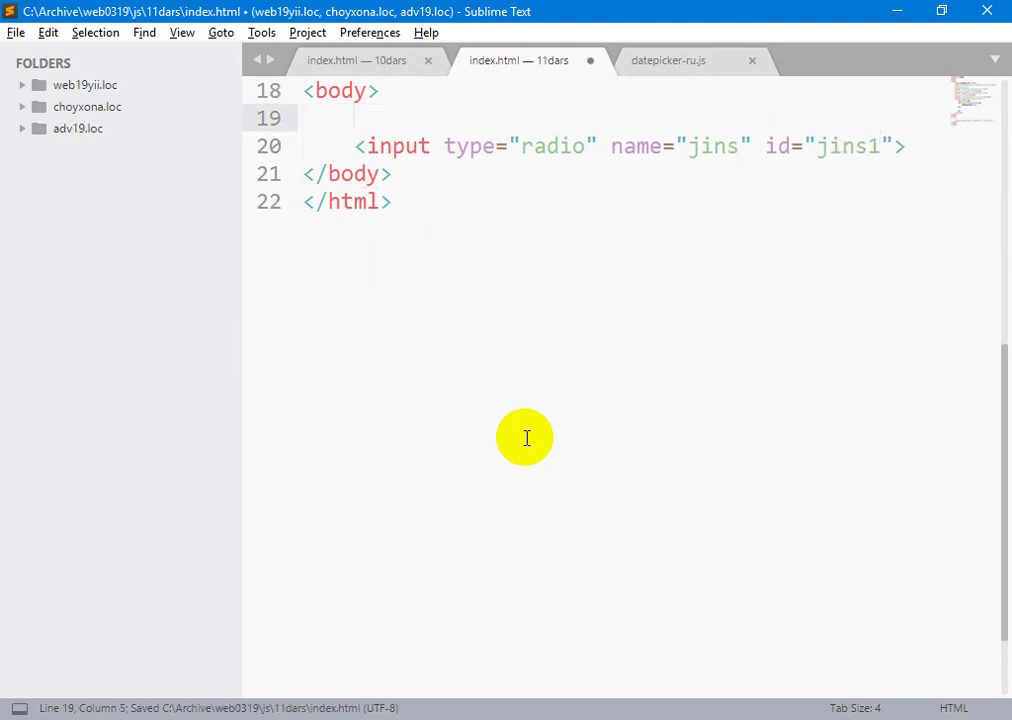
type("<la")
key("Tab")
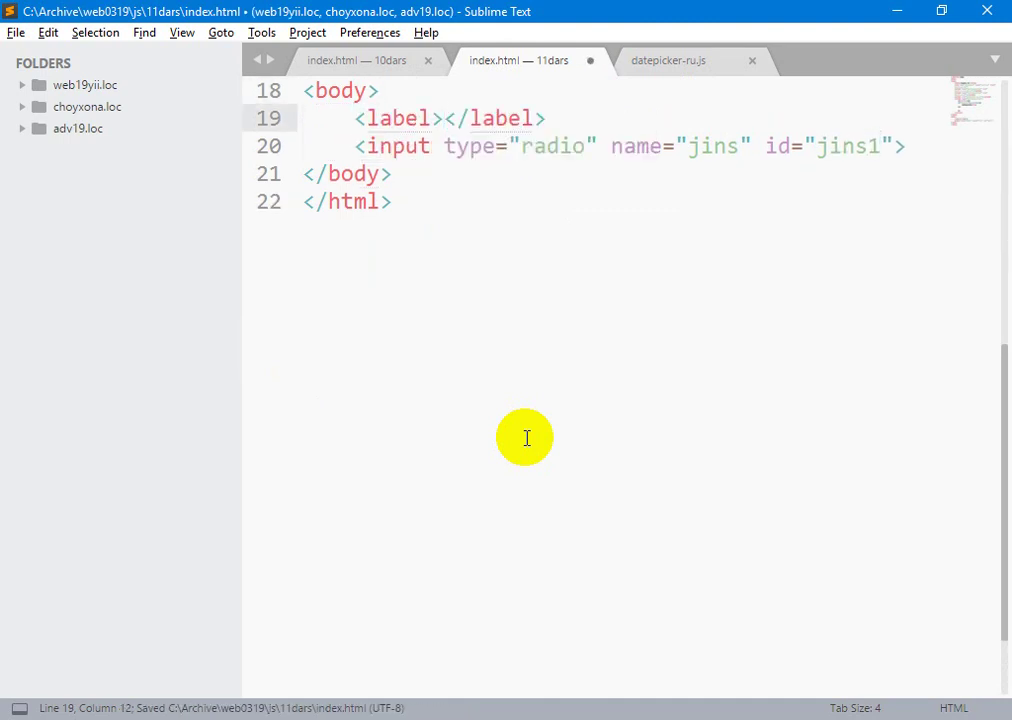
type("fo")
key("Tab")
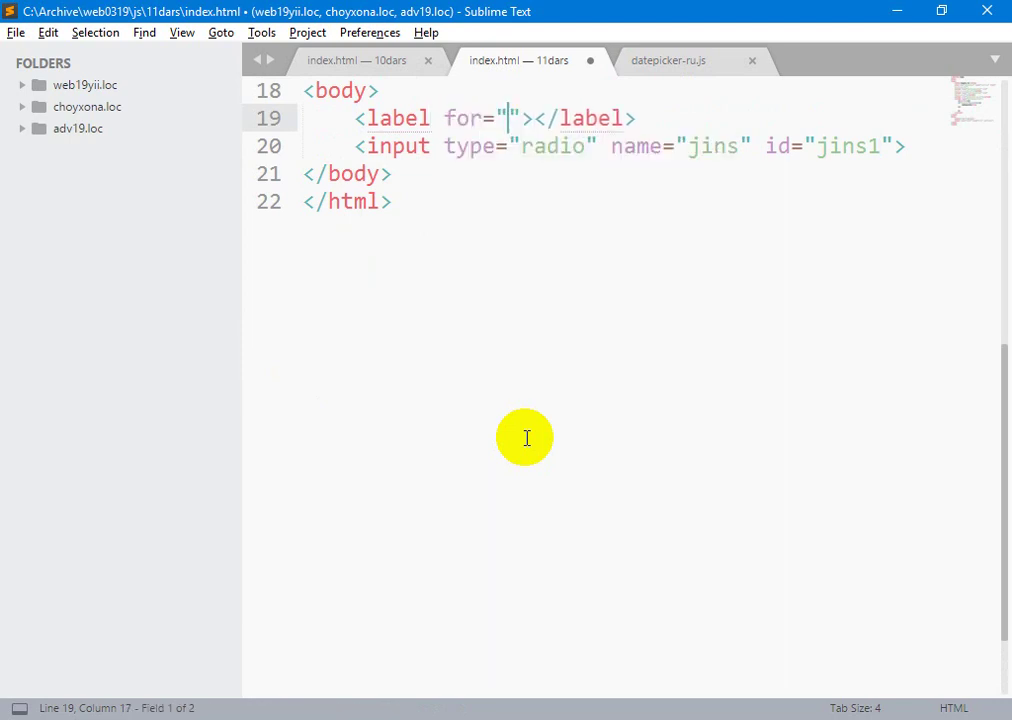
type("jins")
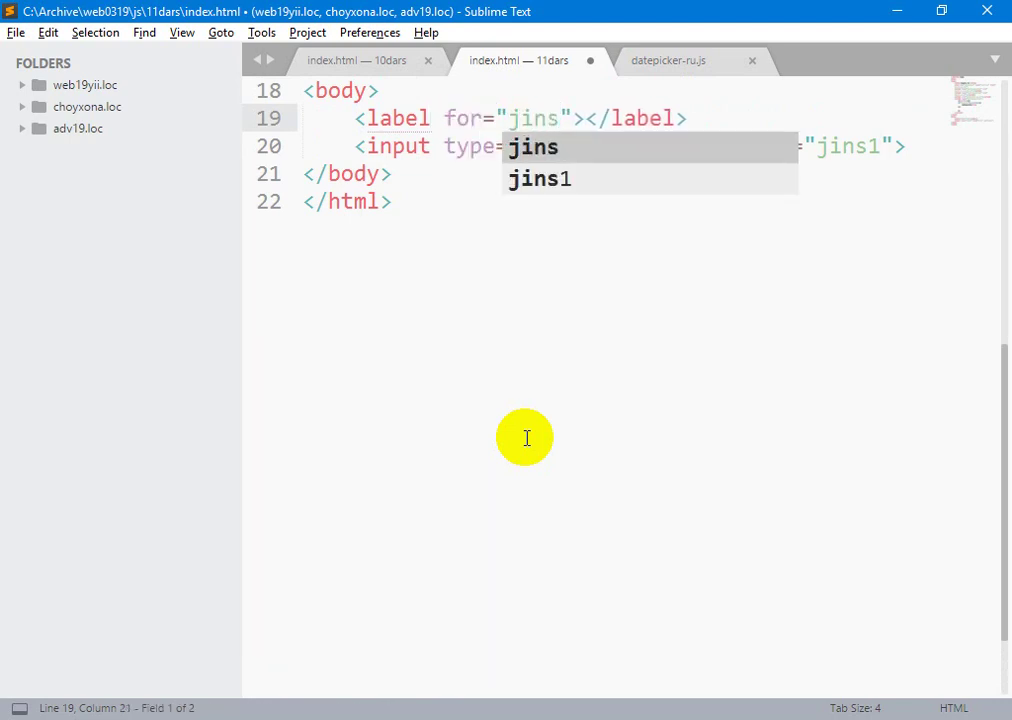
type("1")
key("Tab")
type(">Erkak")
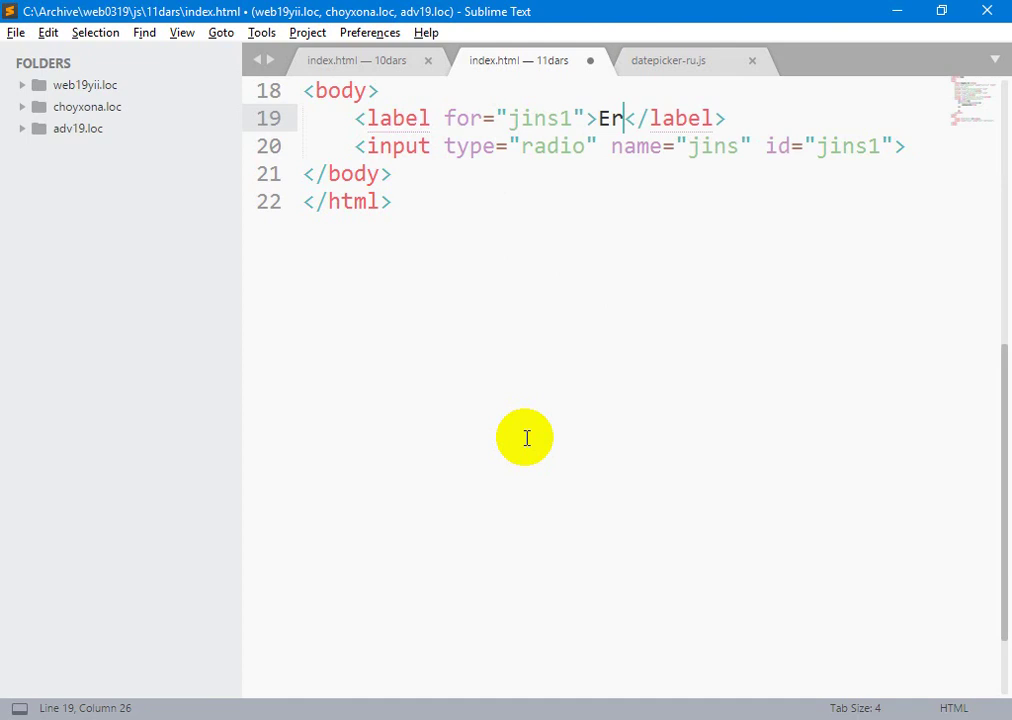
key("ctrl+s")
Step: Duplicate the label and radio input below the originals and set the copied input's id to "jins2"
key("Down")
key("shift+Home")
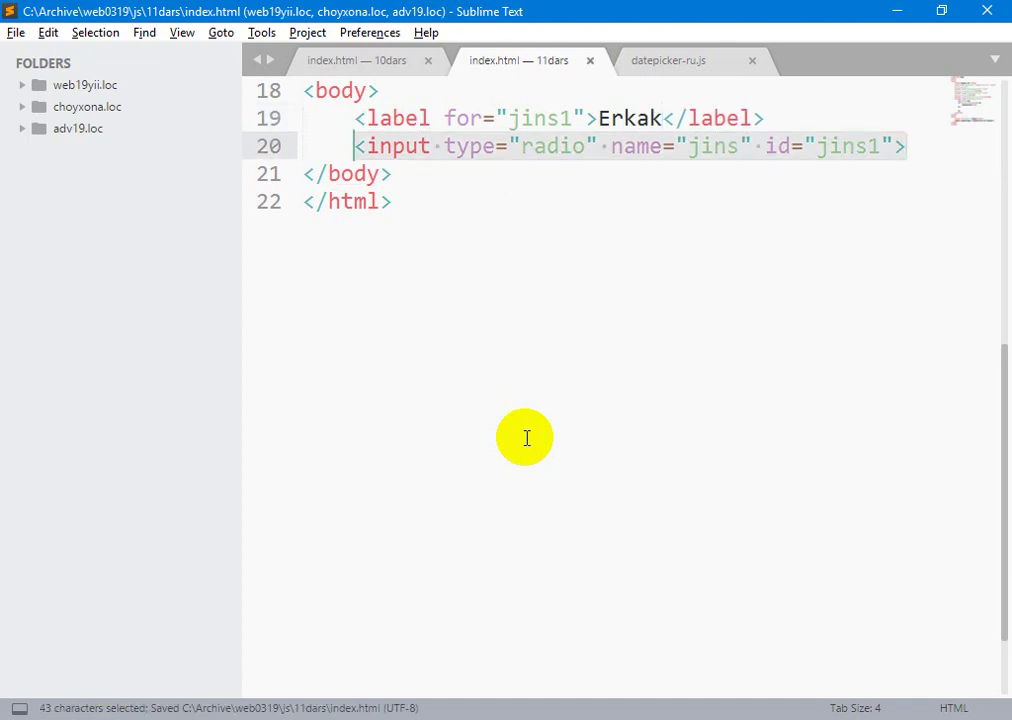
key("Up")
key("ctrl+c")
key("shift+Down")
key("shift+End")
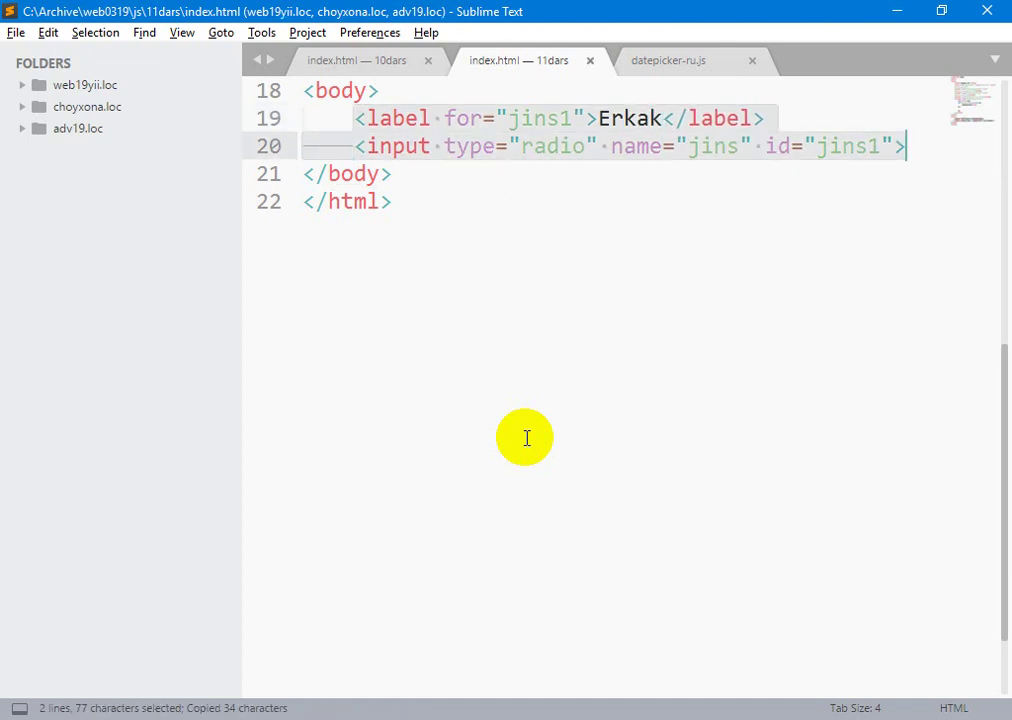
key("Down")
key("Down")
key("Up")
key("Up")
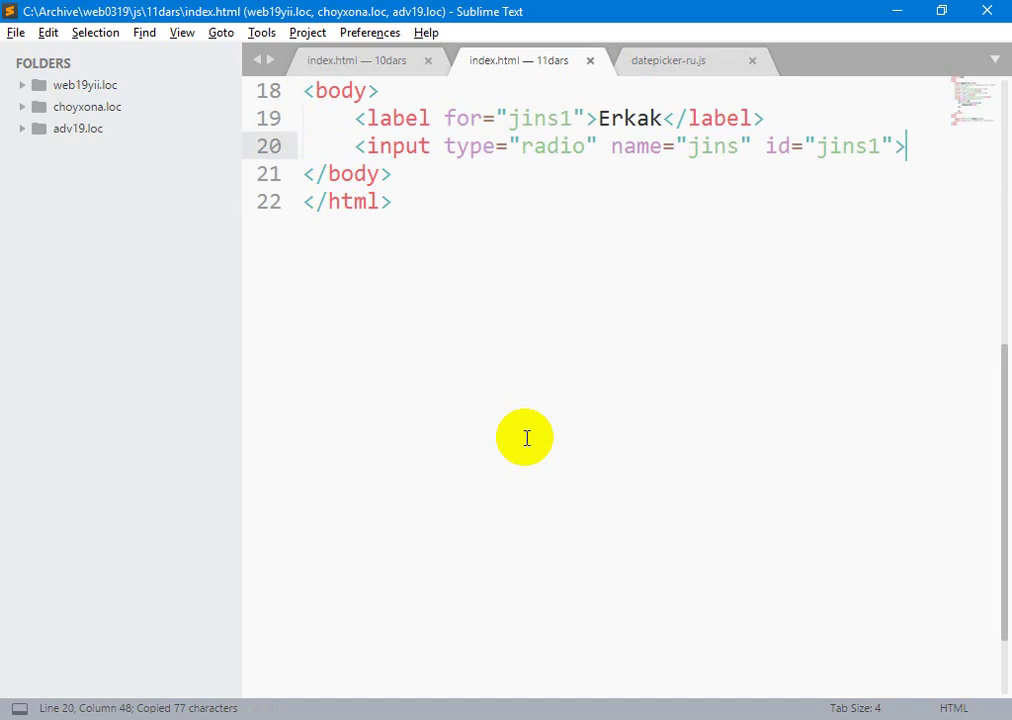
key("Return")
key("ctrl+v")
key("Left")
key("shift+Left")
type("2")
Step: Change the copied label's text to "Ayol" and save the file
key("Up")
key("ctrl+Left")
key("ctrl+Left")
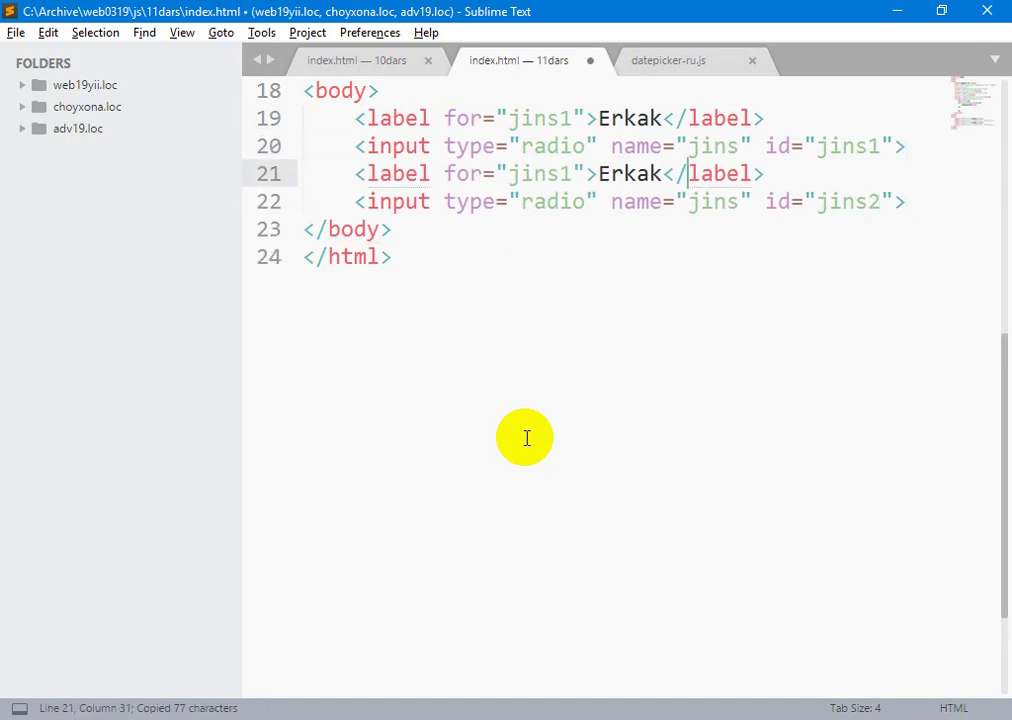
key("shift+Left")
key("ctrl+shift+Left")
type("Ay")
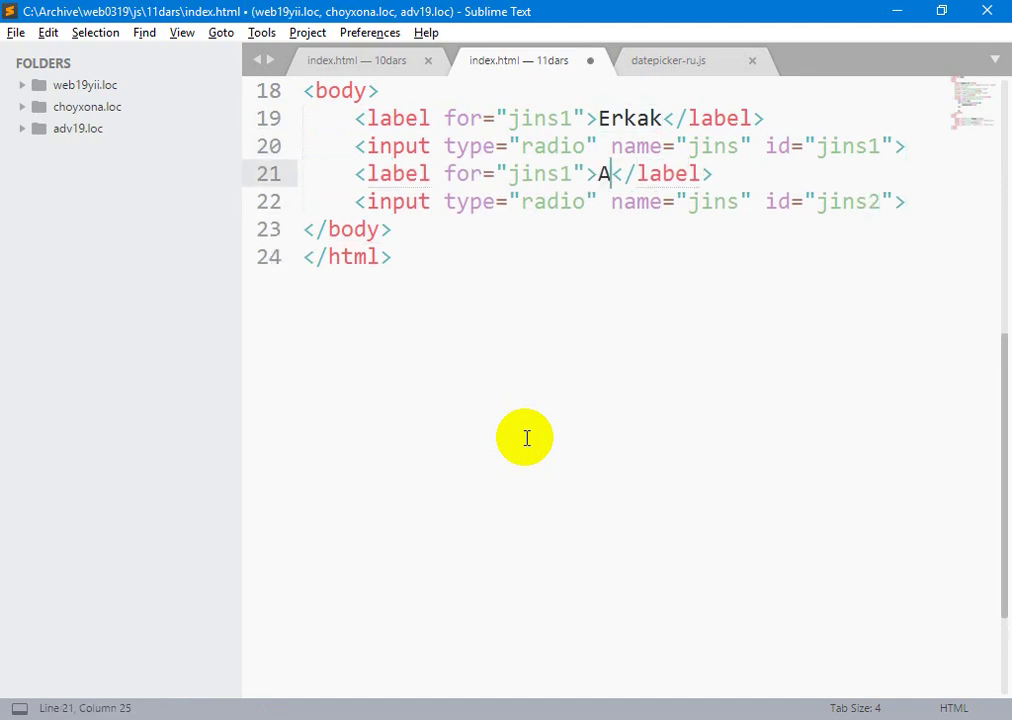
type("ol")
key("ctrl+s")
key("Down")
key("Down")
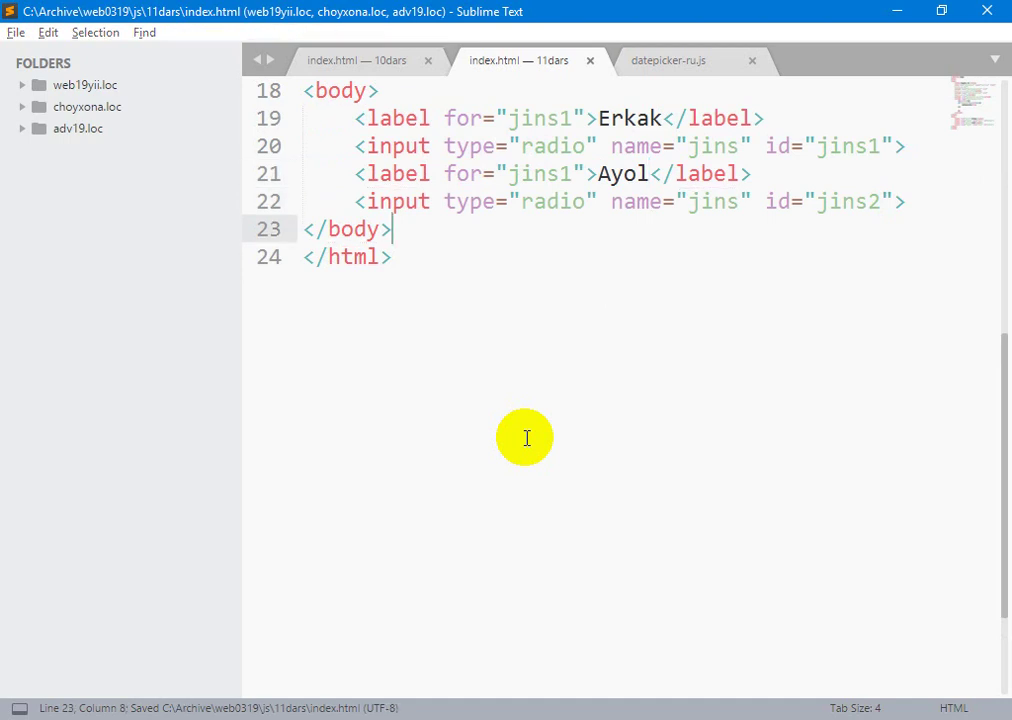
Step: Switch to Chrome and reload the local index.html page to check the radio buttons
key("alt+Tab")
key("alt+Tab")
key("alt+Tab")
key("Tab")
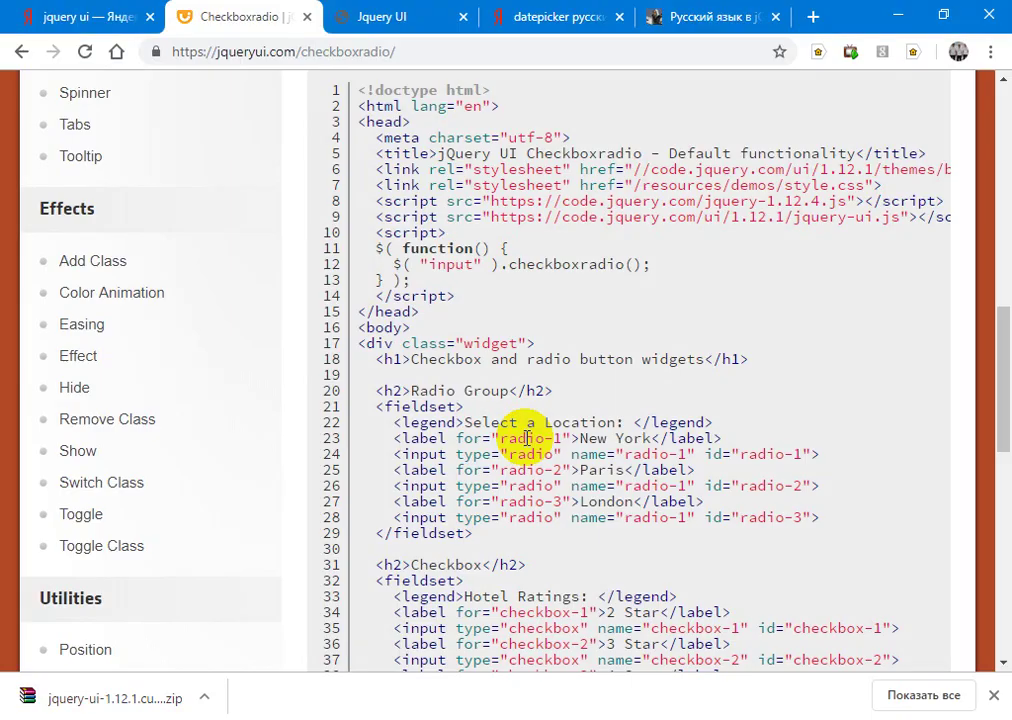
left_click(463, 10)
key("F5")
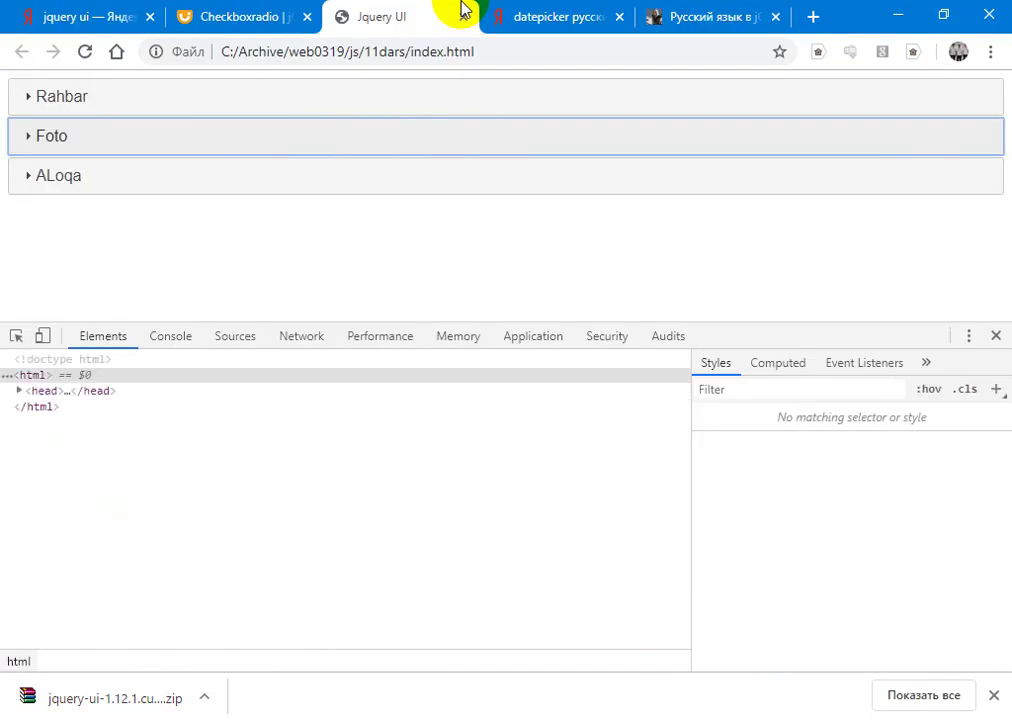
Step: Switch to Sublime Text, set the Ayol label's for attribute to "jins2" and save index.html
left_click(62, 88)
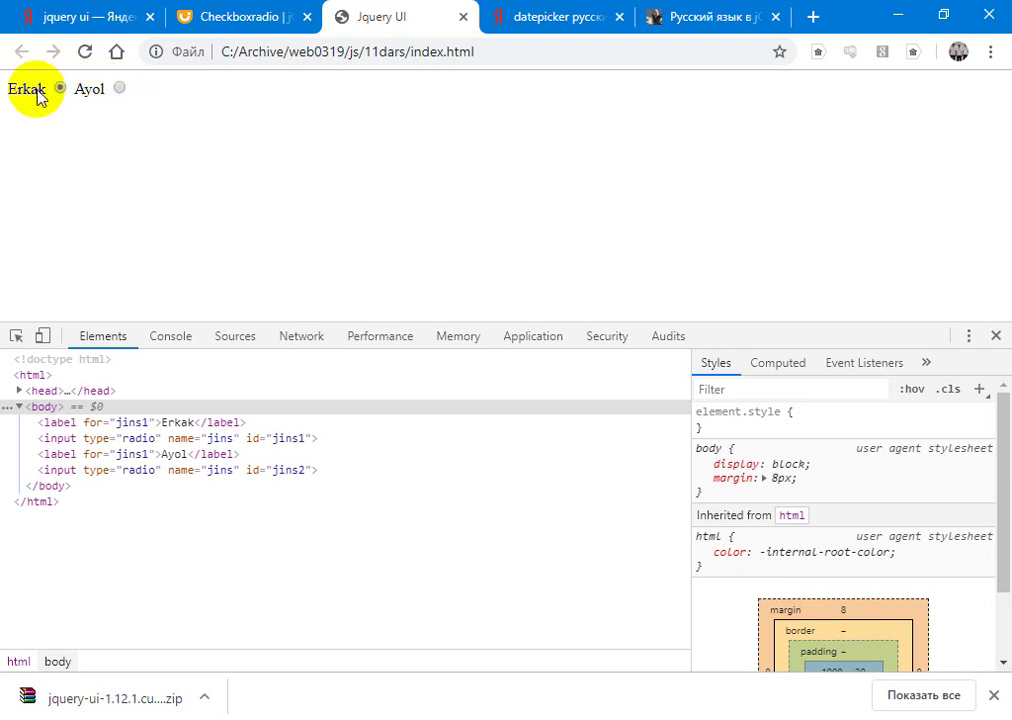
key("alt+Tab")
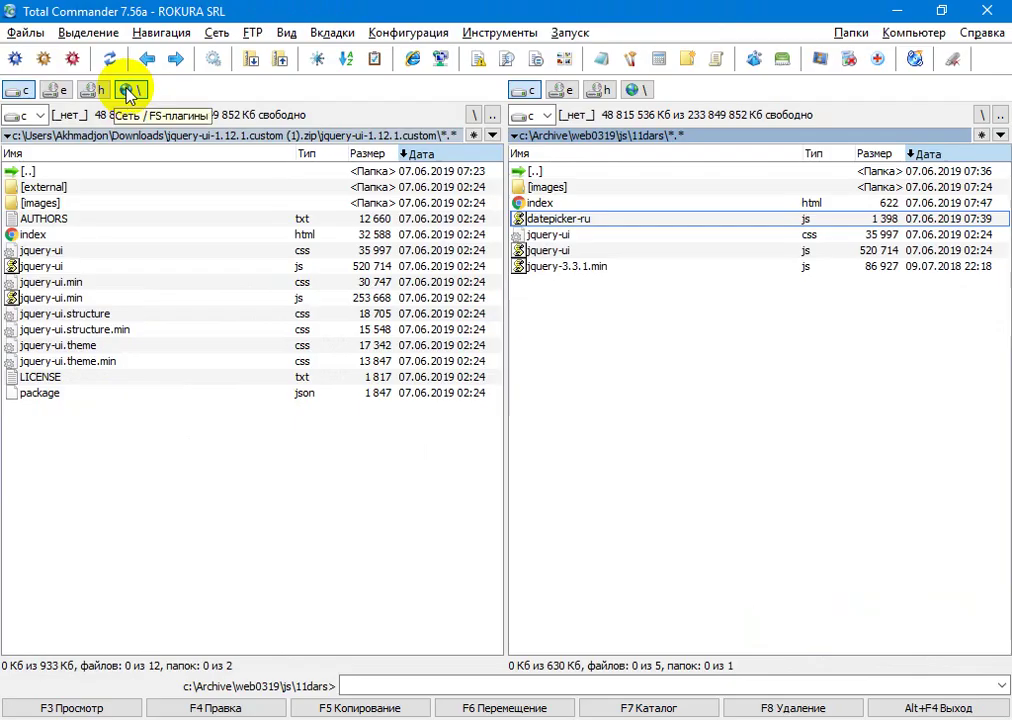
key("alt+Tab")
key("alt+Tab")
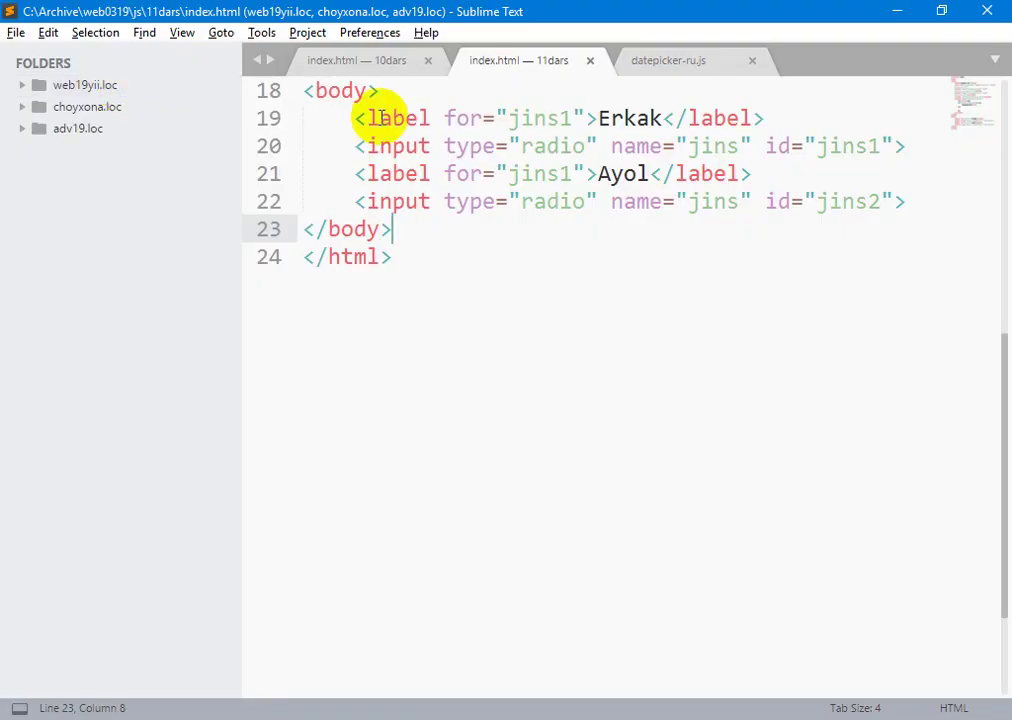
left_click(557, 176)
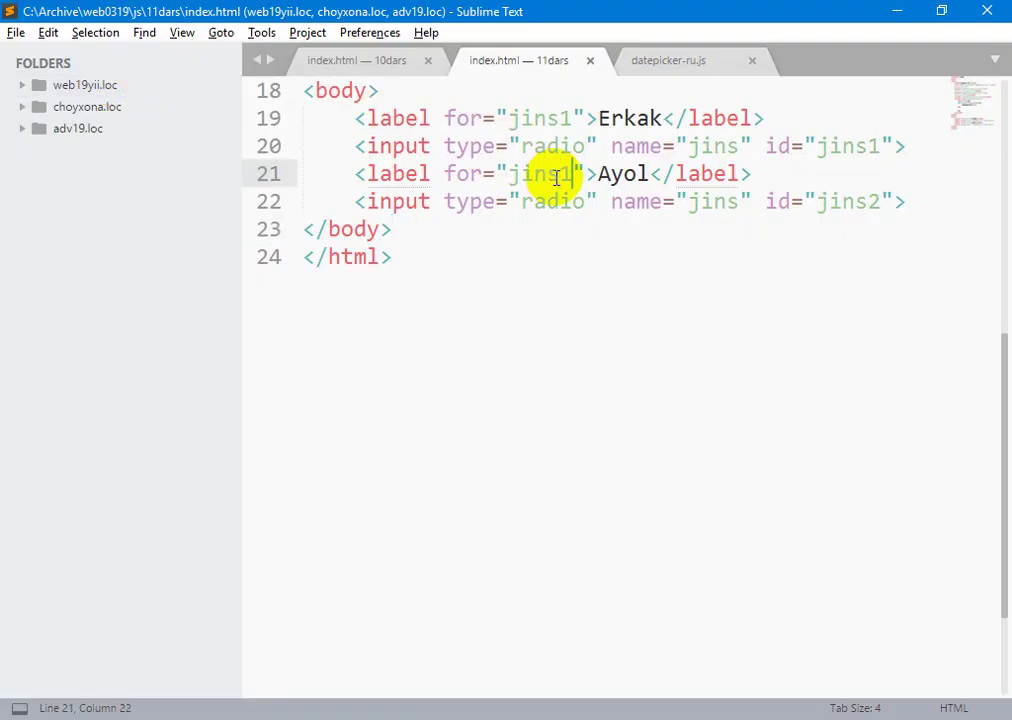
key("shift+Right")
type("2")
key("ctrl+s")
Step: Switch to Chrome and reload the local page to check that both labels select their radio buttons
key("alt+Tab")
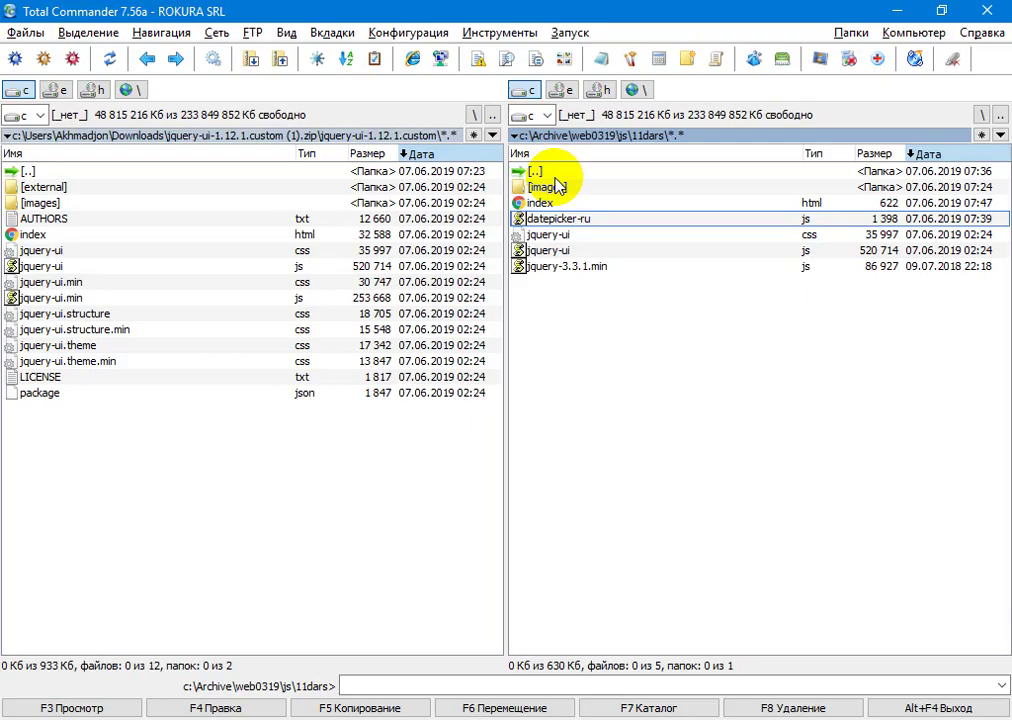
key("alt+Tab")
key("F5")
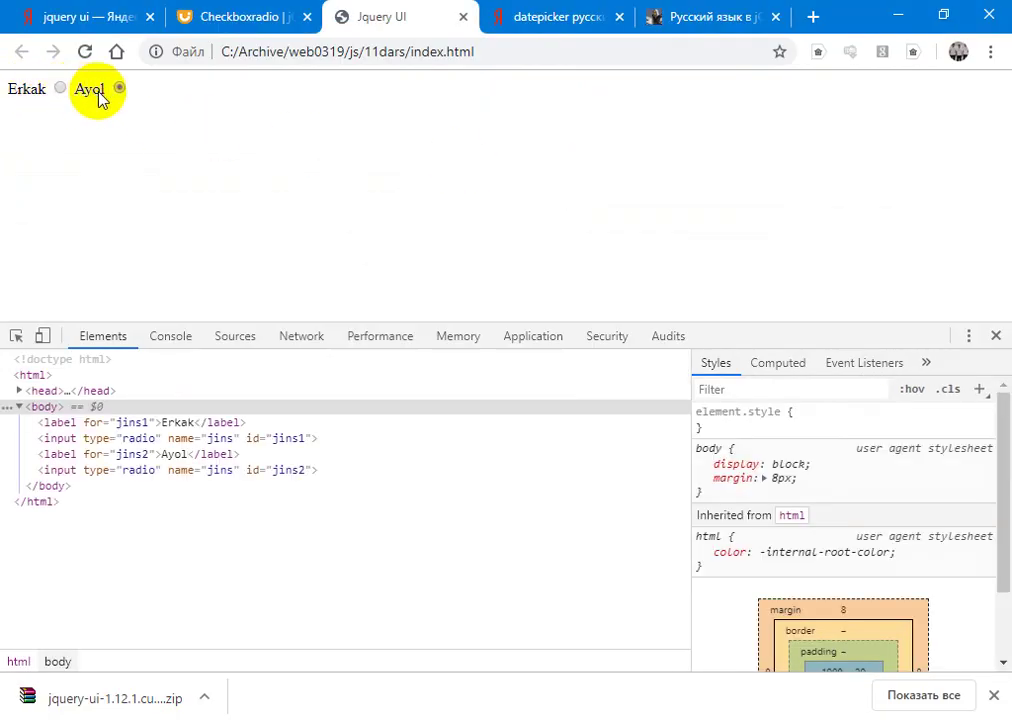
Step: Switch to Sublime Text and remove the accordion call and its #malumot selector, leaving an empty $("") in the ready function
key("alt+Tab")
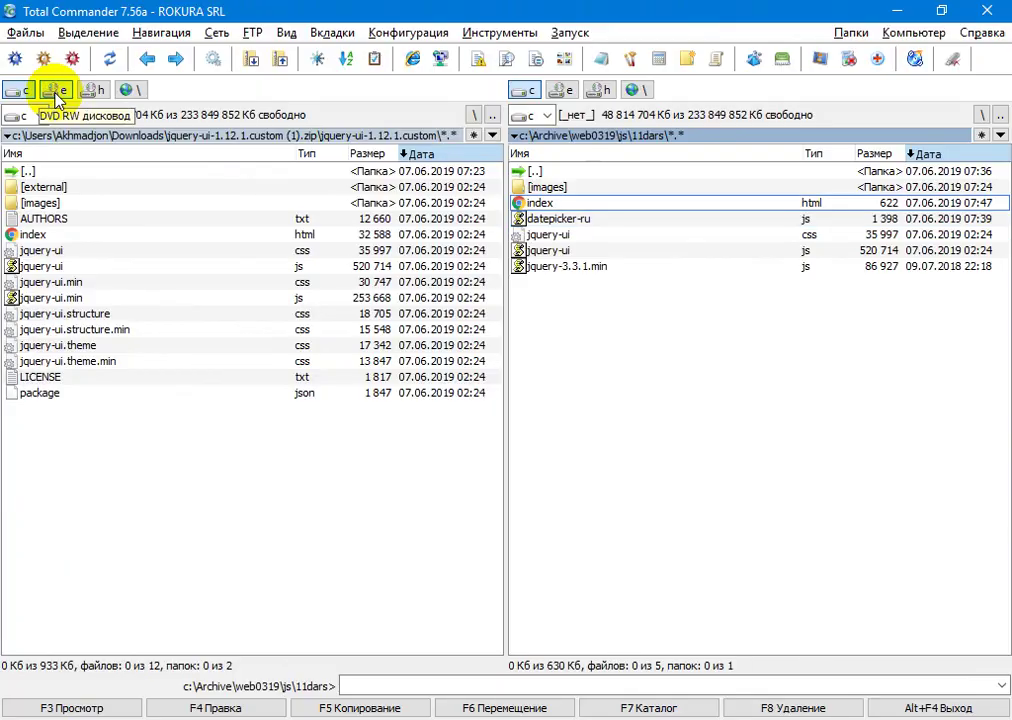
key("alt+Tab")
key("Up")
key("Up")
key("Up")
key("Up")
key("Up")
key("Up")
key("Up")
key("Up")
key("Up")
key("Up")
key("Up")
key("Up")
key("Up")
key("Up")
key("Up")
key("Up")
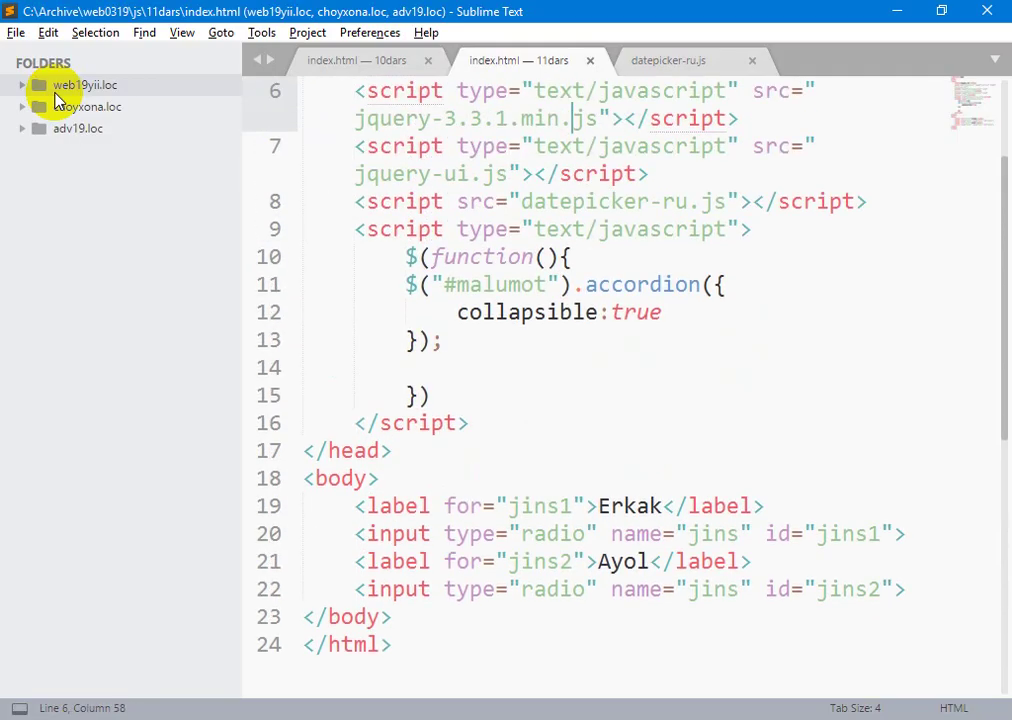
key("Down")
key("Down")
key("Down")
key("Down")
key("Down")
key("Down")
key("Down")
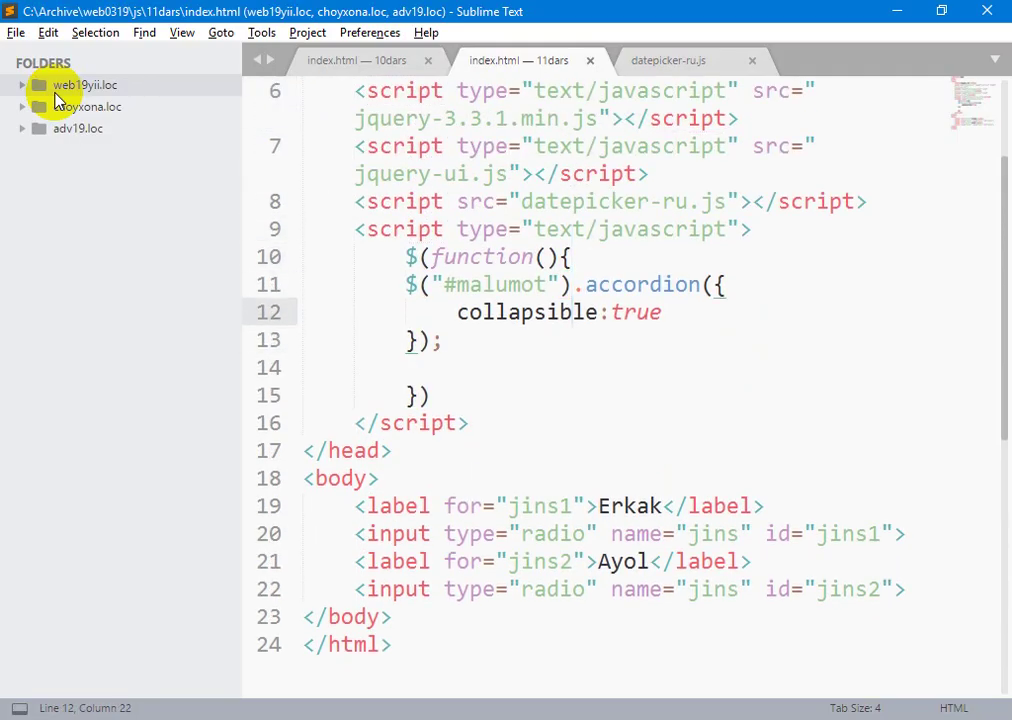
key("Down")
key("shift+Up")
key("shift+Up")
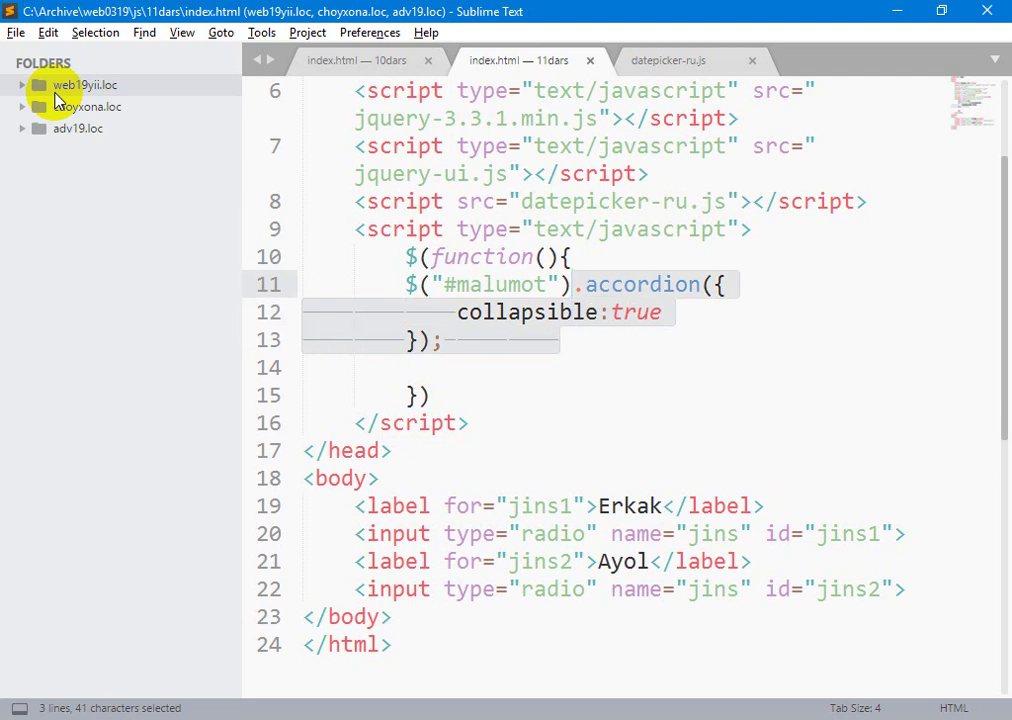
key("BackSpace")
key("BackSpace")
key("BackSpace")
key("BackSpace")
key("BackSpace")
key("BackSpace")
key("BackSpace")
key("BackSpace")
key("BackSpace")
key("BackSpace")
key("BackSpace")
key("BackSpace")
key("BackSpace")
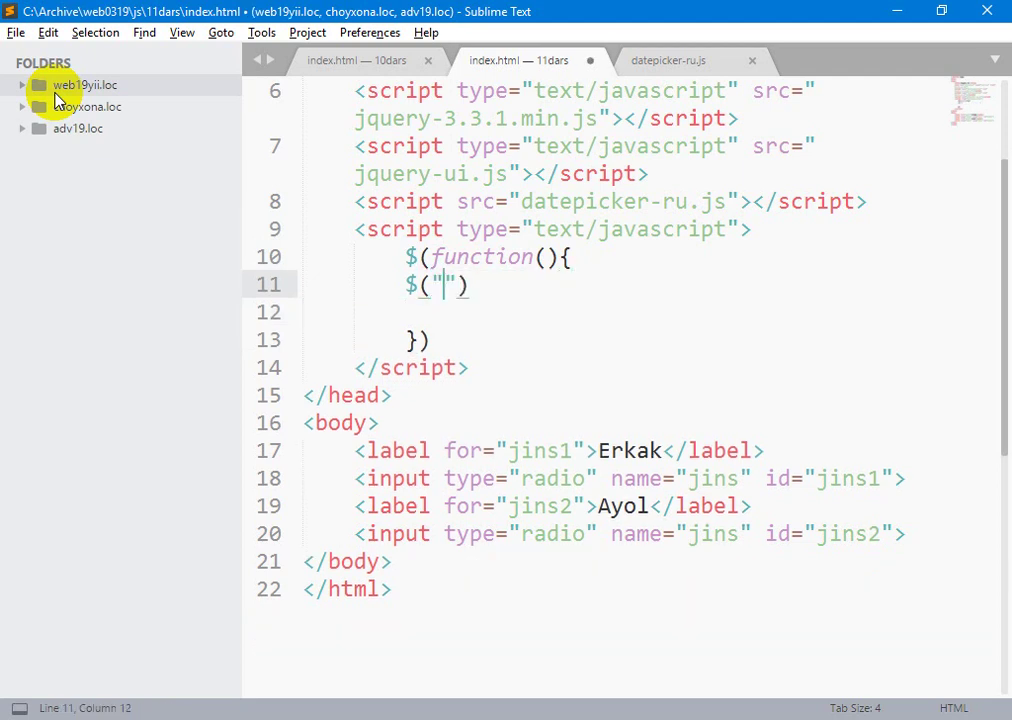
Step: Complete the call as $("input").checkboxradio(); and save the file
type("input")
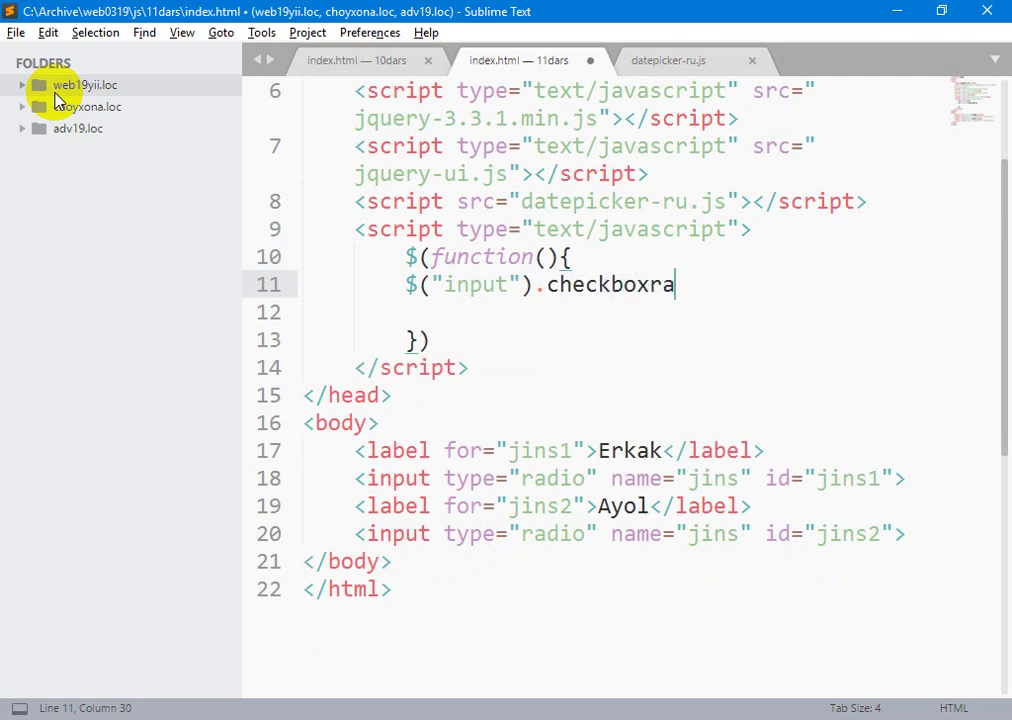
type(".checkboxradio();")
key("ctrl+s")
Step: Switch to Chrome, reload the local page and try switching between the Erkak and Ayol radio buttons
key("alt+Tab")
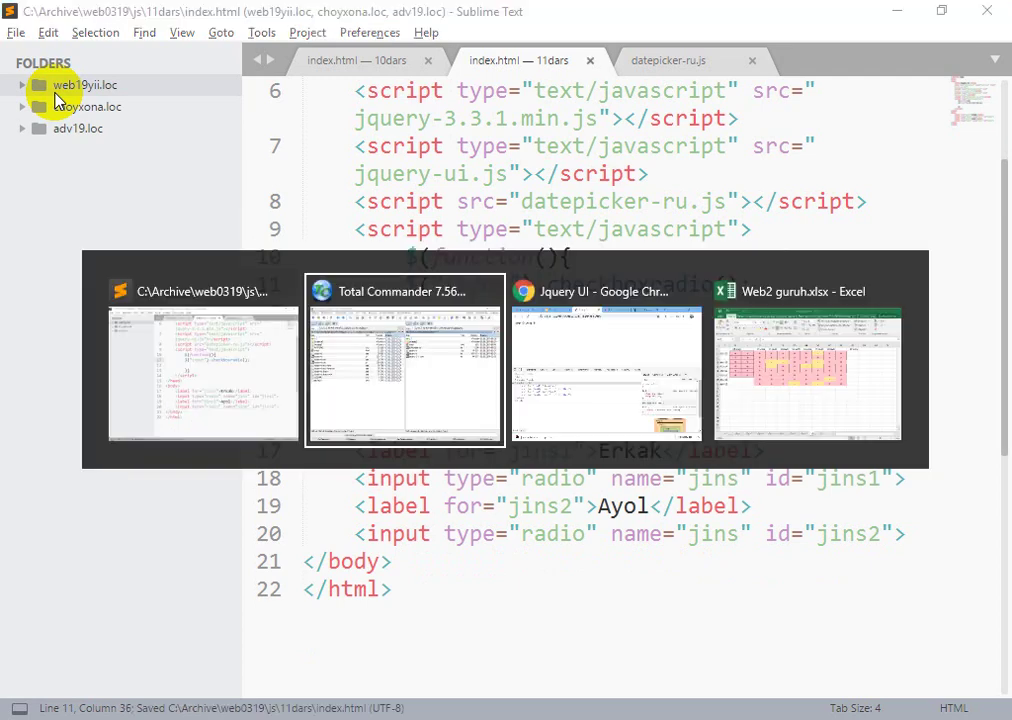
key("alt+Tab")
key("F5")
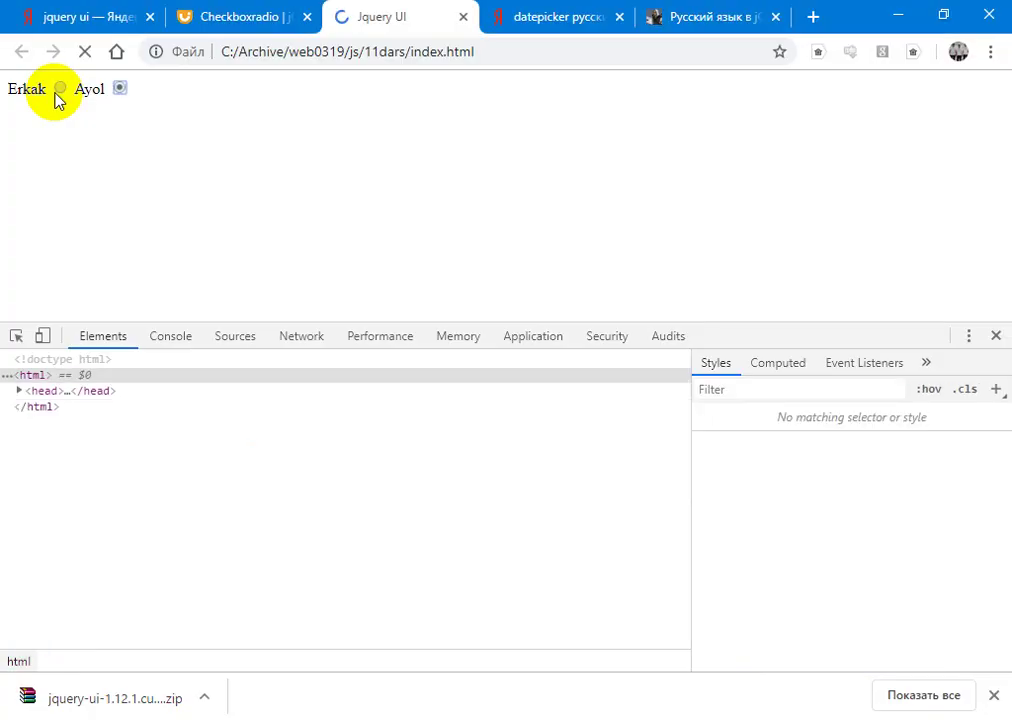
left_click(81, 102)
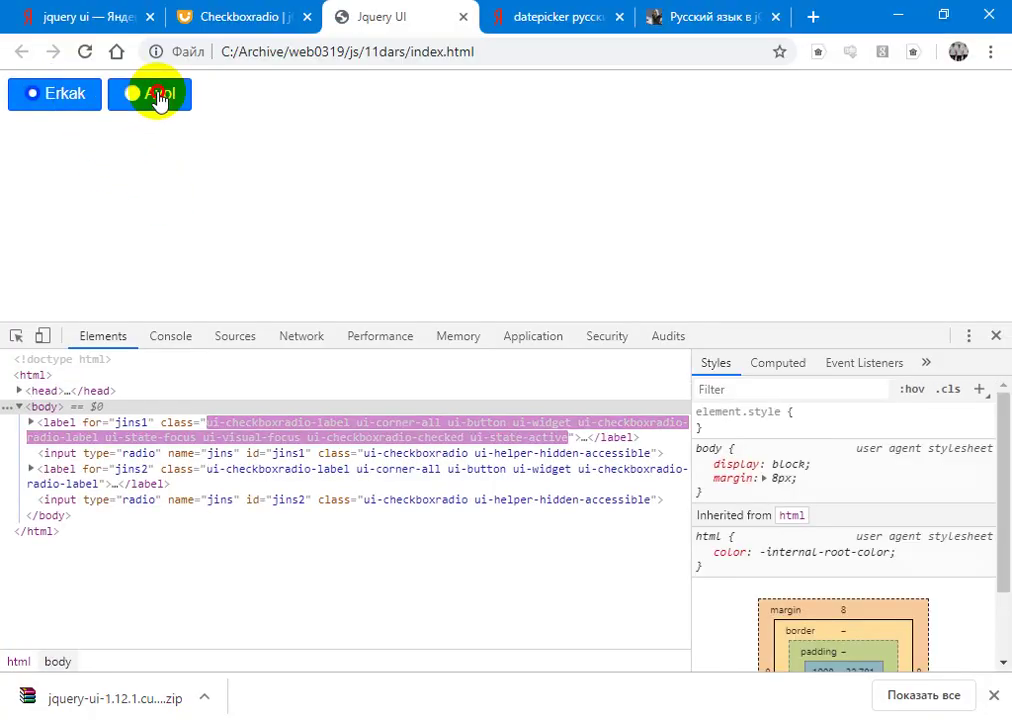
left_click(154, 95)
left_click(52, 99)
left_click(129, 100)
left_click(81, 110)
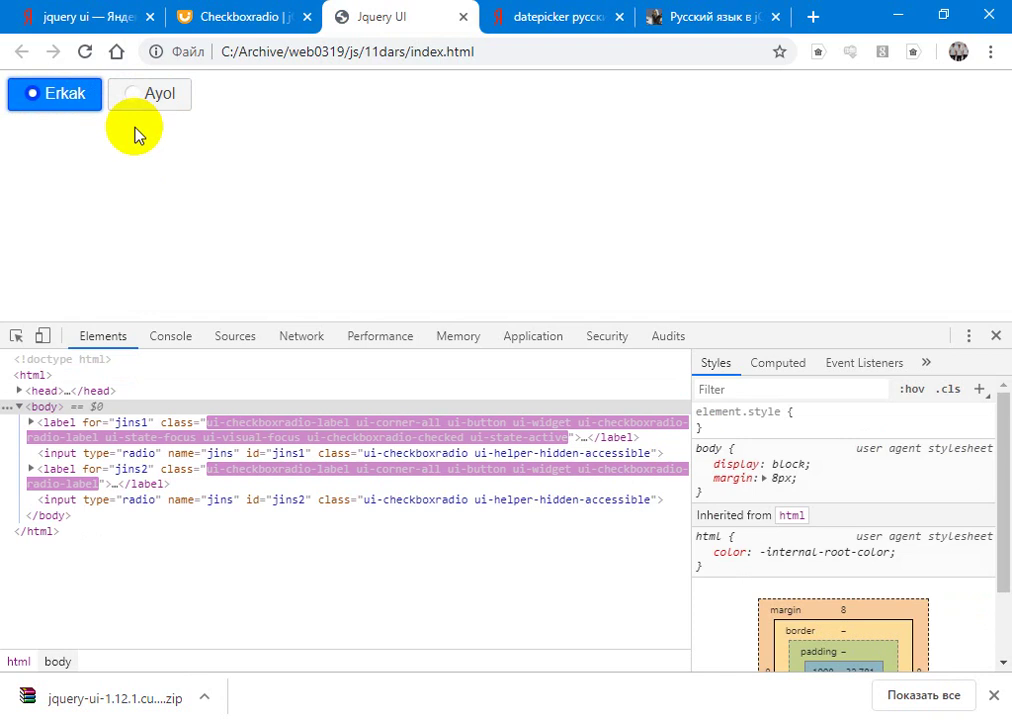
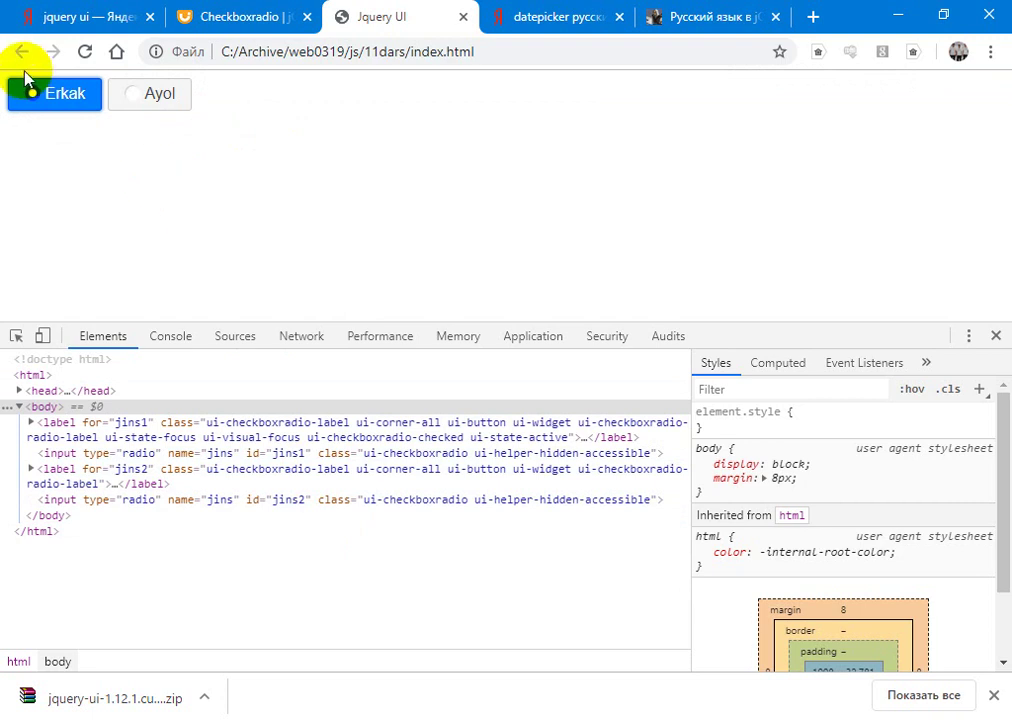
left_click(130, 100)
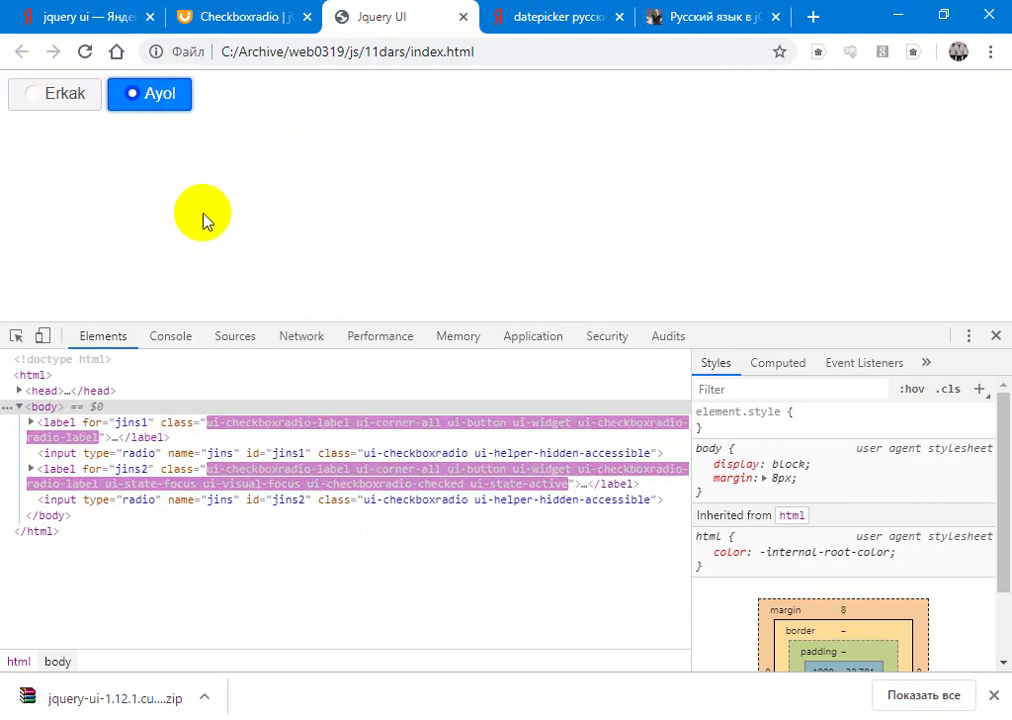
left_click(208, 219)
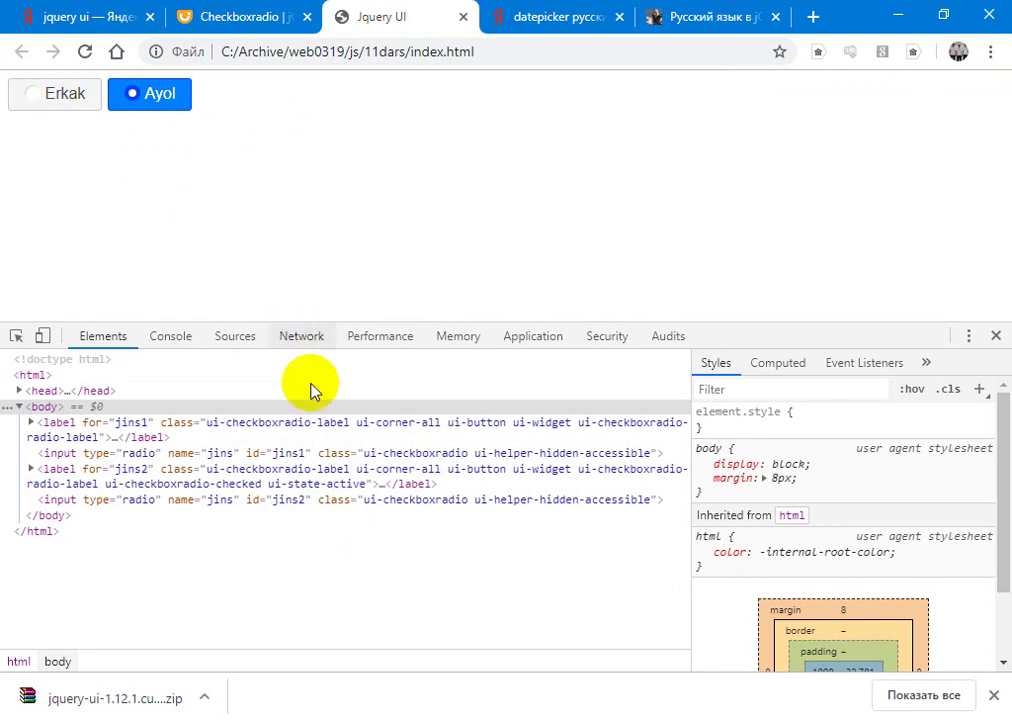
Step: Inspect the Ayol label's active-state background style in the developer tools and copy the .ui-state-active selector
left_click(338, 485)
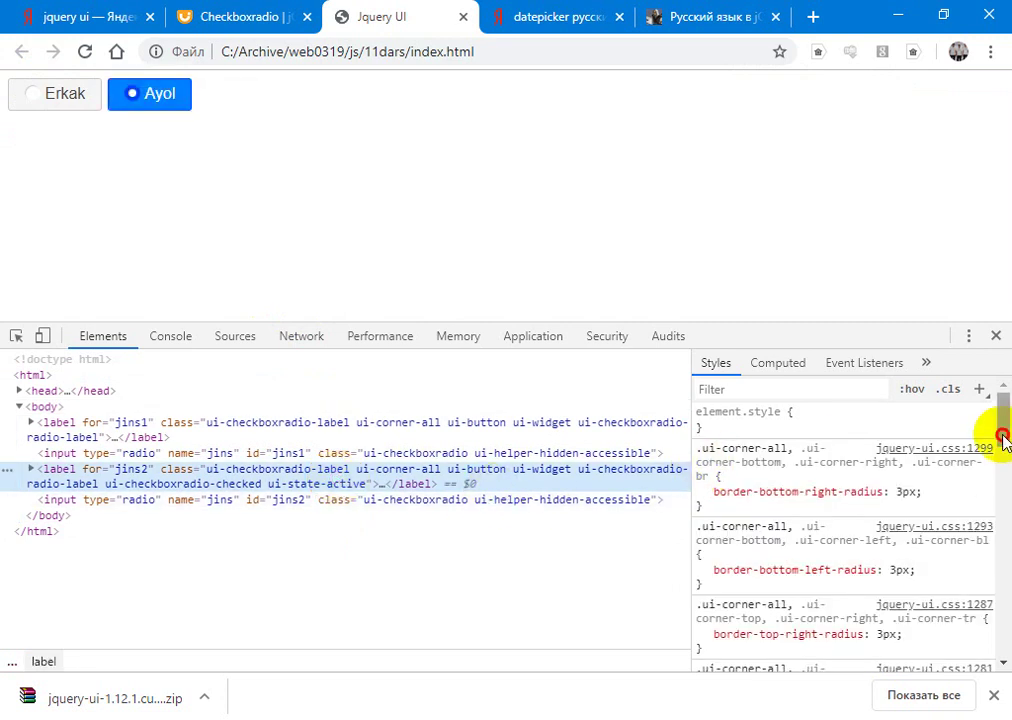
left_click_drag(1003, 440, 1003, 484)
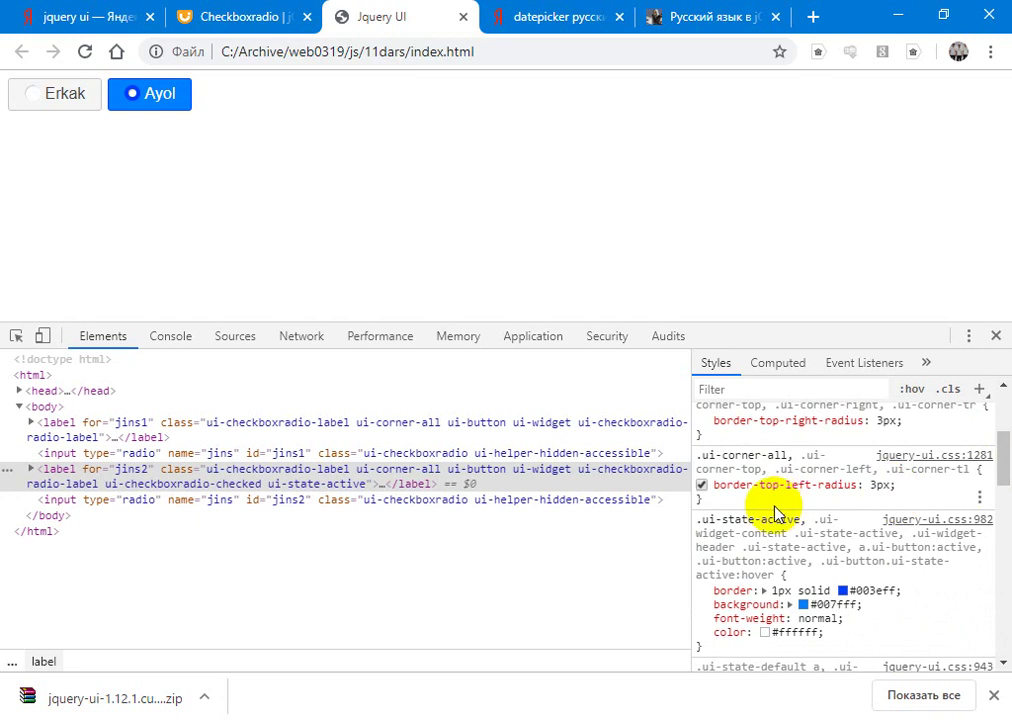
left_click(701, 604)
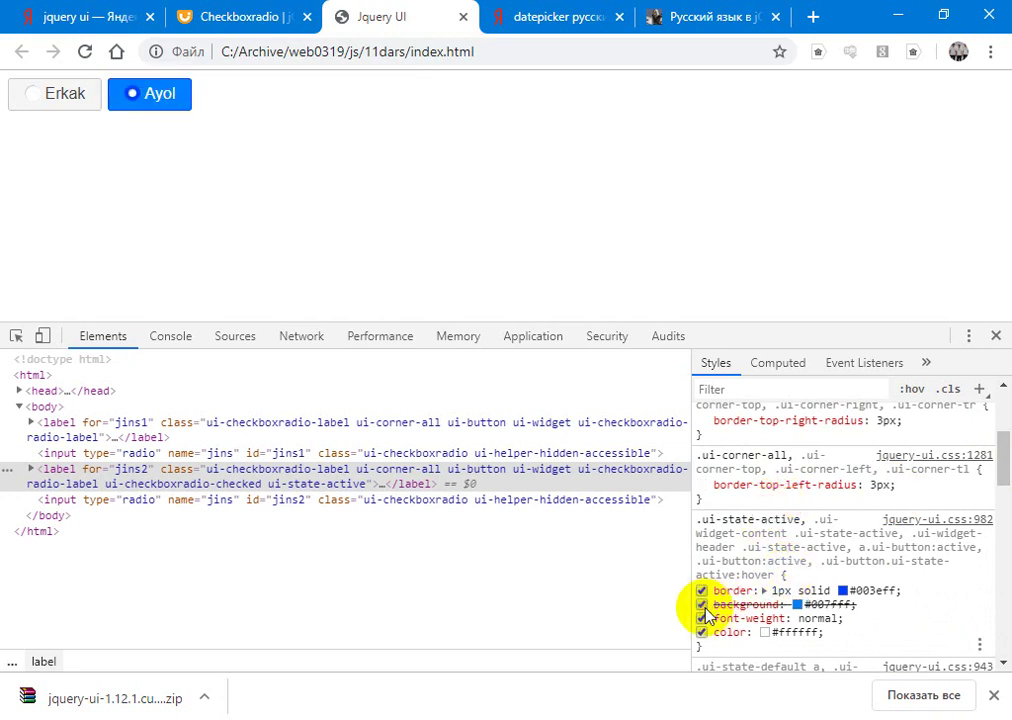
left_click(872, 604)
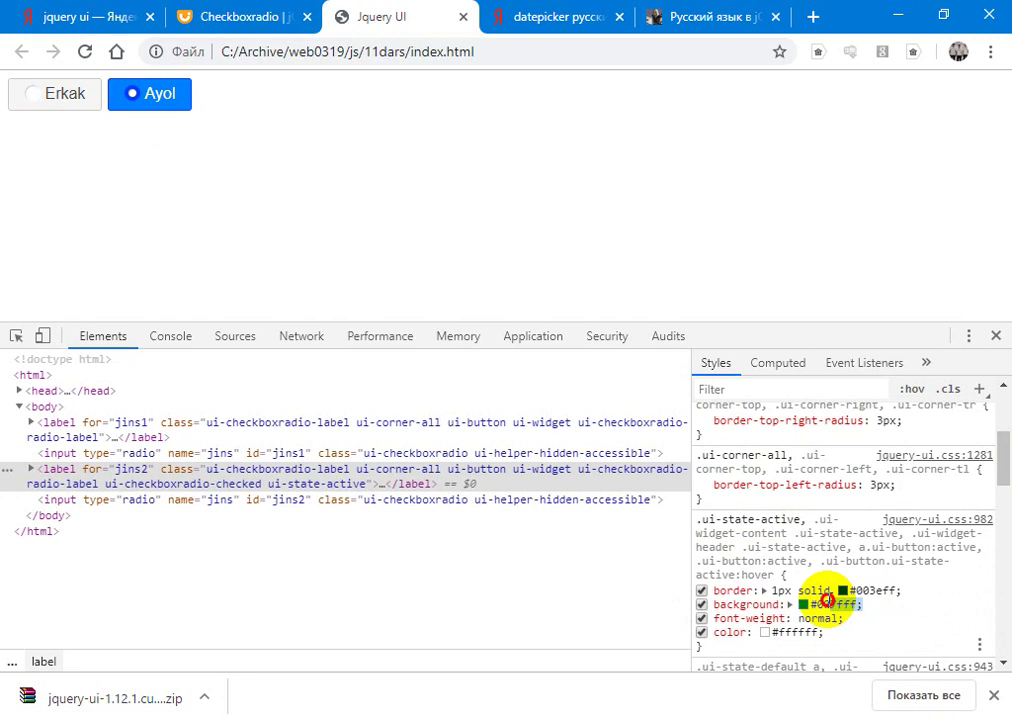
left_click_drag(803, 520, 697, 520)
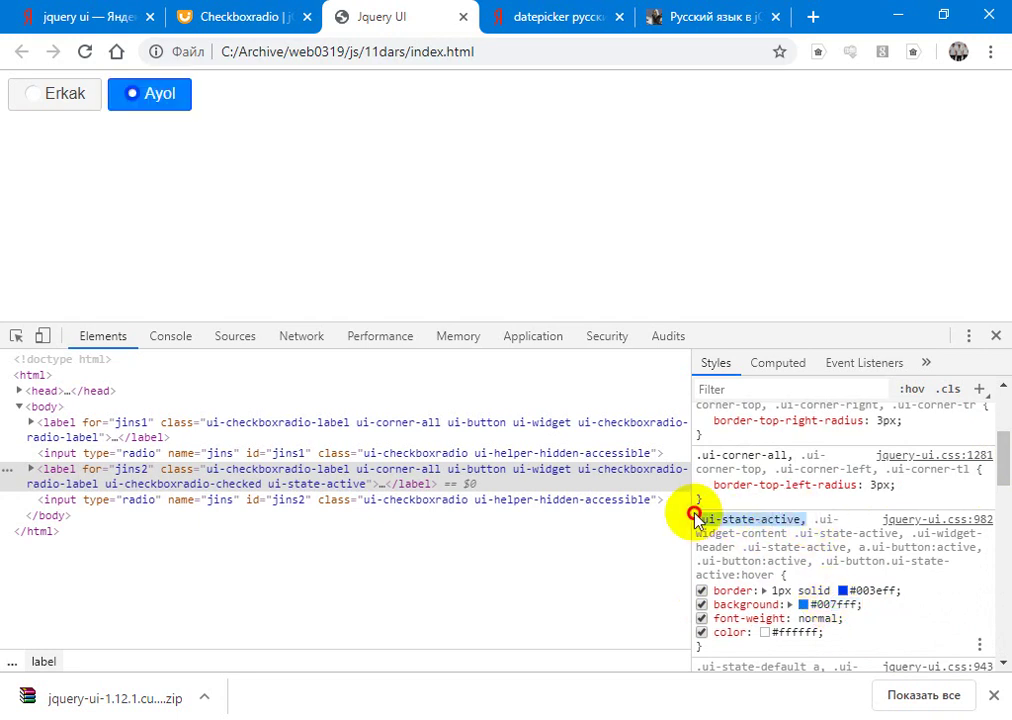
Step: Switch to Sublime Text and insert a text/css style block in the head below the jquery-ui.css link
key("alt+Tab")
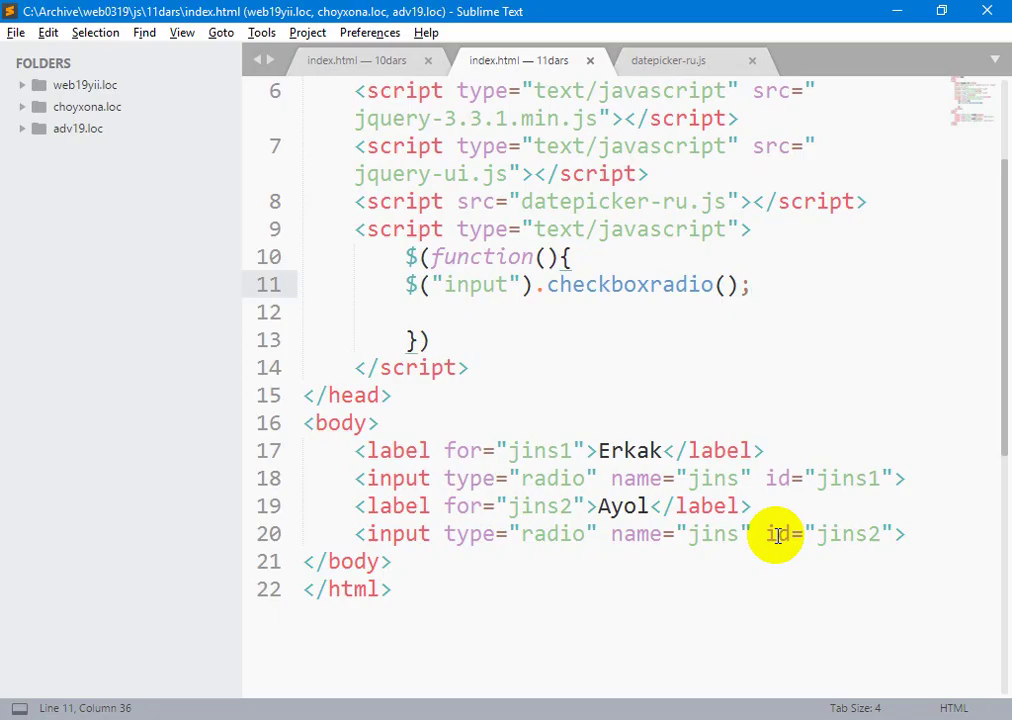
key("Up")
key("Up")
key("Up")
key("Down")
key("Up")
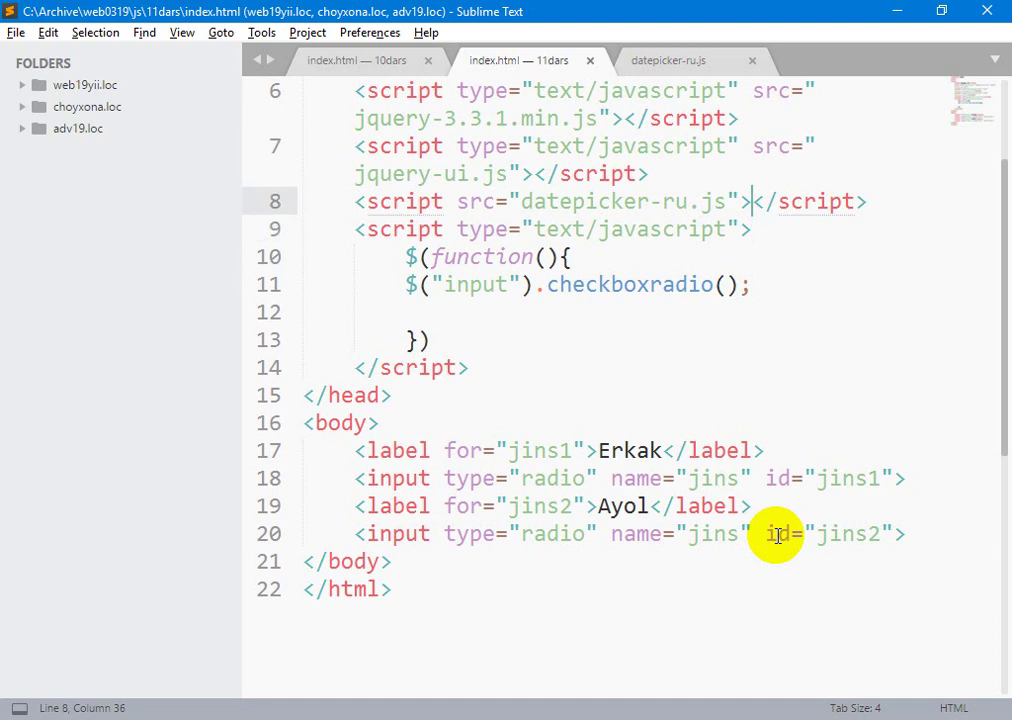
key("Up")
key("Up")
key("Up")
key("Up")
key("Up")
key("Up")
key("Down")
key("Return")
type("<")
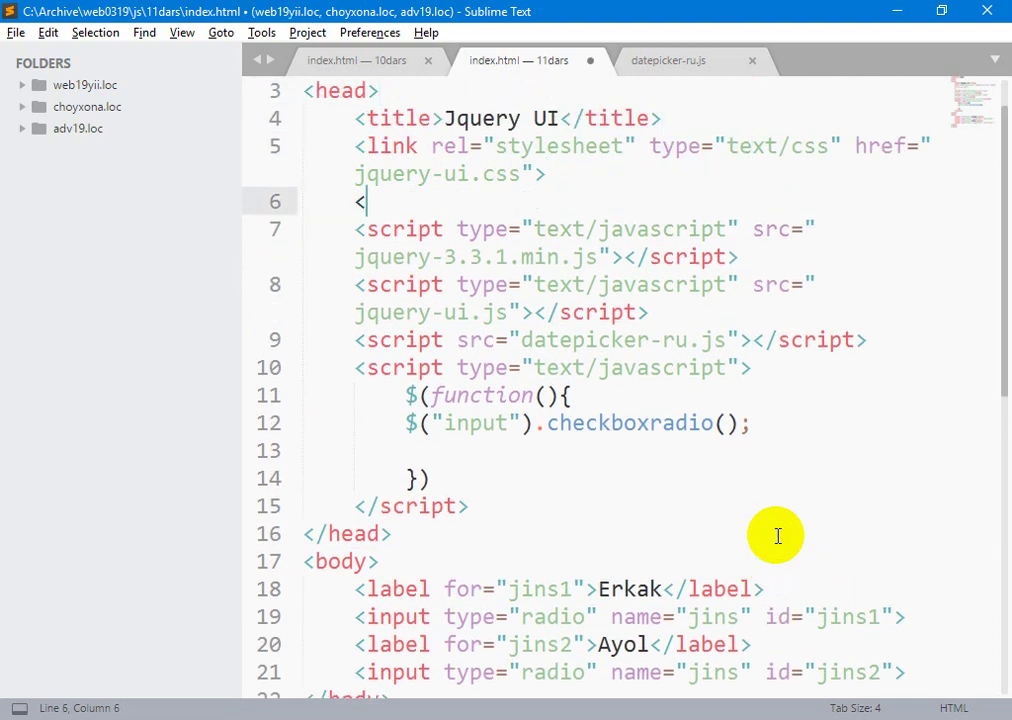
type("sty")
key("Tab")
key("Tab")
key("Return")
Step: Add an empty .ui-state-active rule with braces inside the style block, without the selector's trailing comma
type(".ui-state-active,")
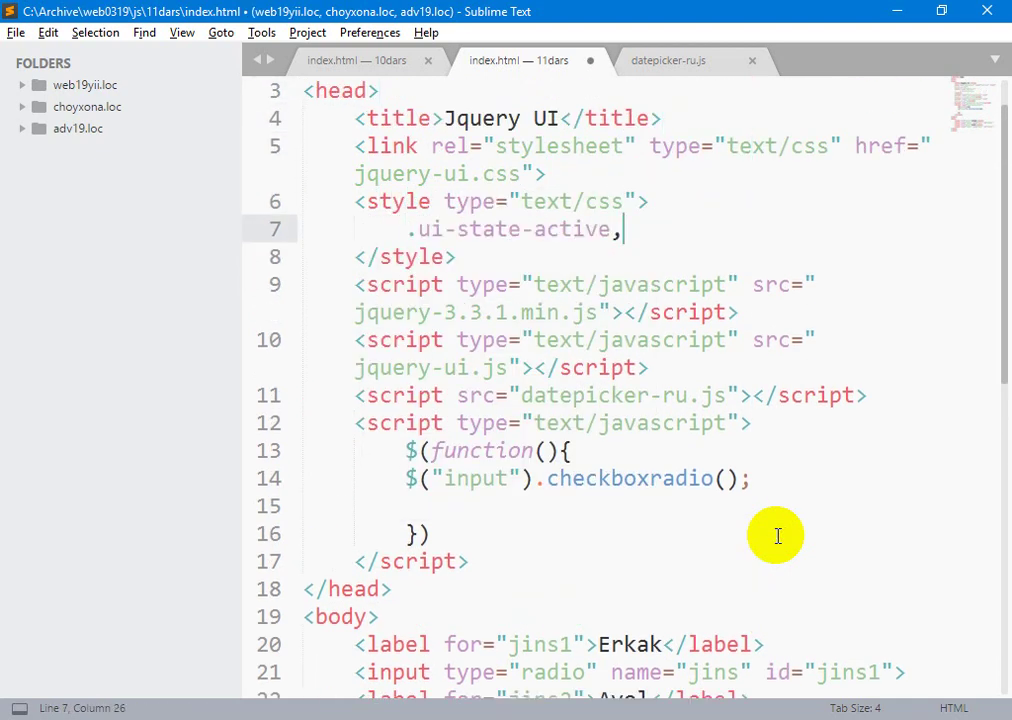
key("BackSpace")
key("Return")
type("{")
key("Return")
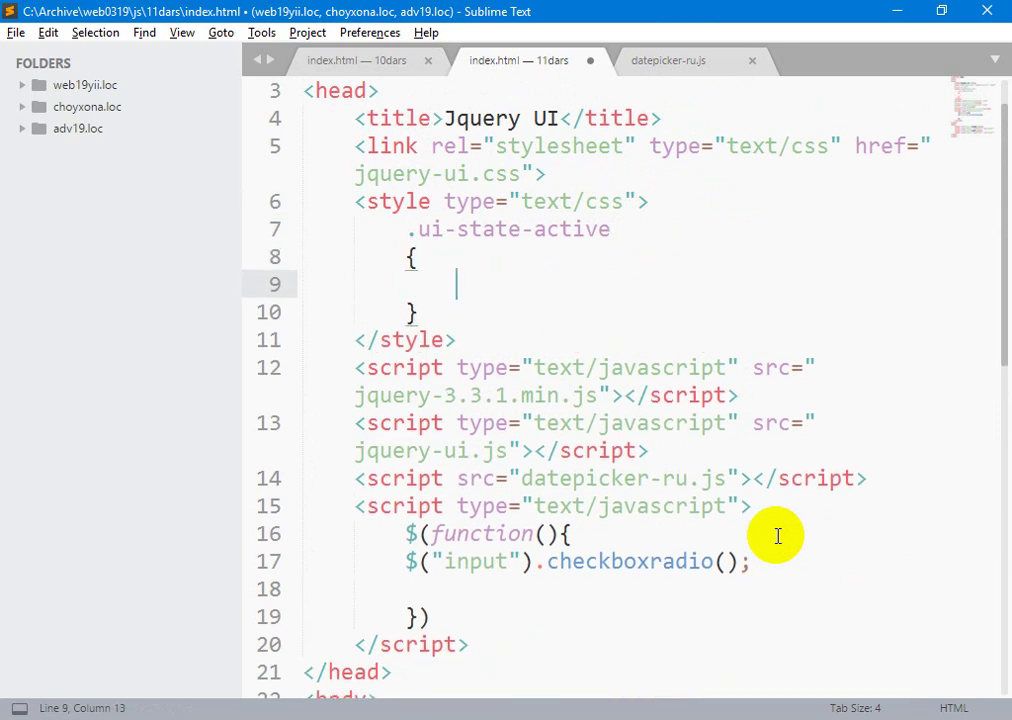
Step: Set background-color to orange in the .ui-state-active rule and save the file
type("b")
right_click(779, 538)
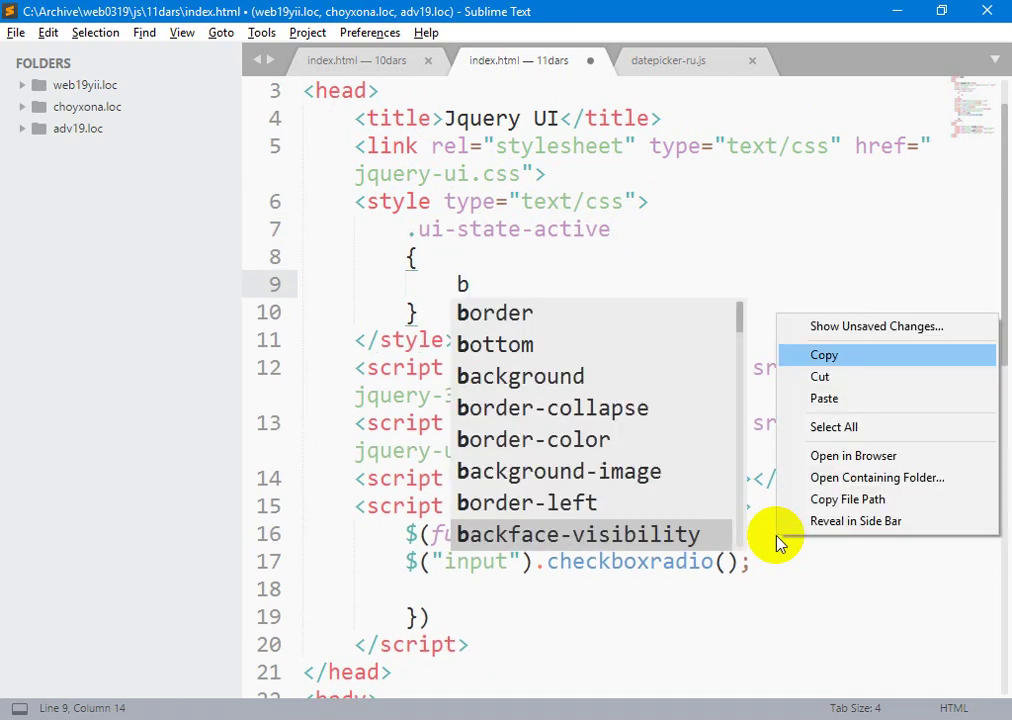
key("Escape")
key("Escape")
type("ac")
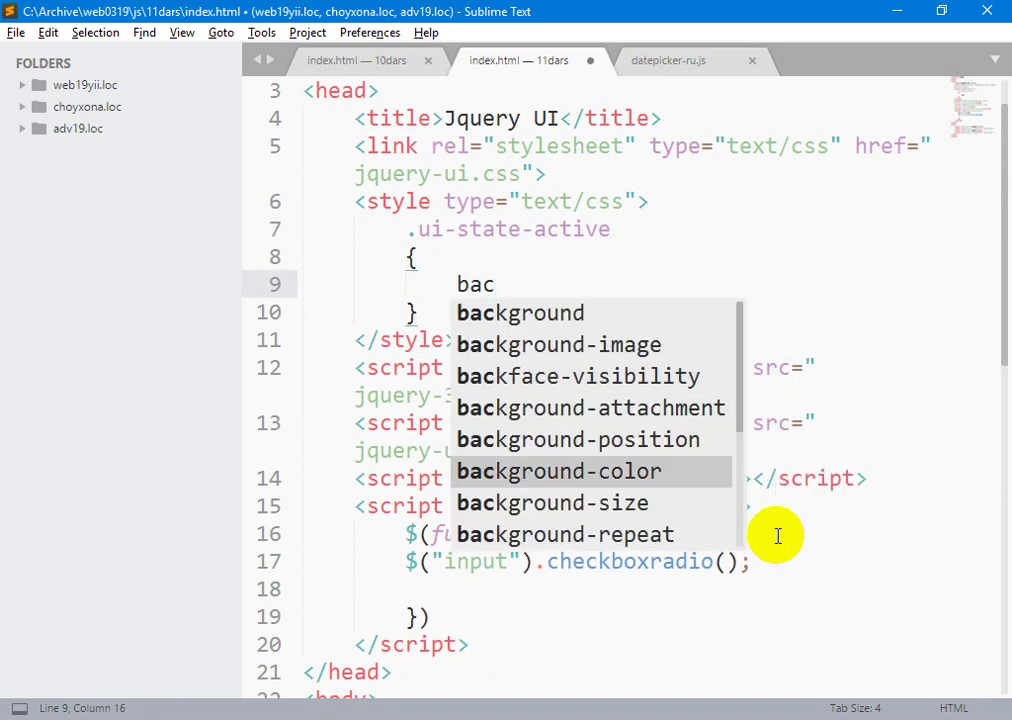
key("Return")
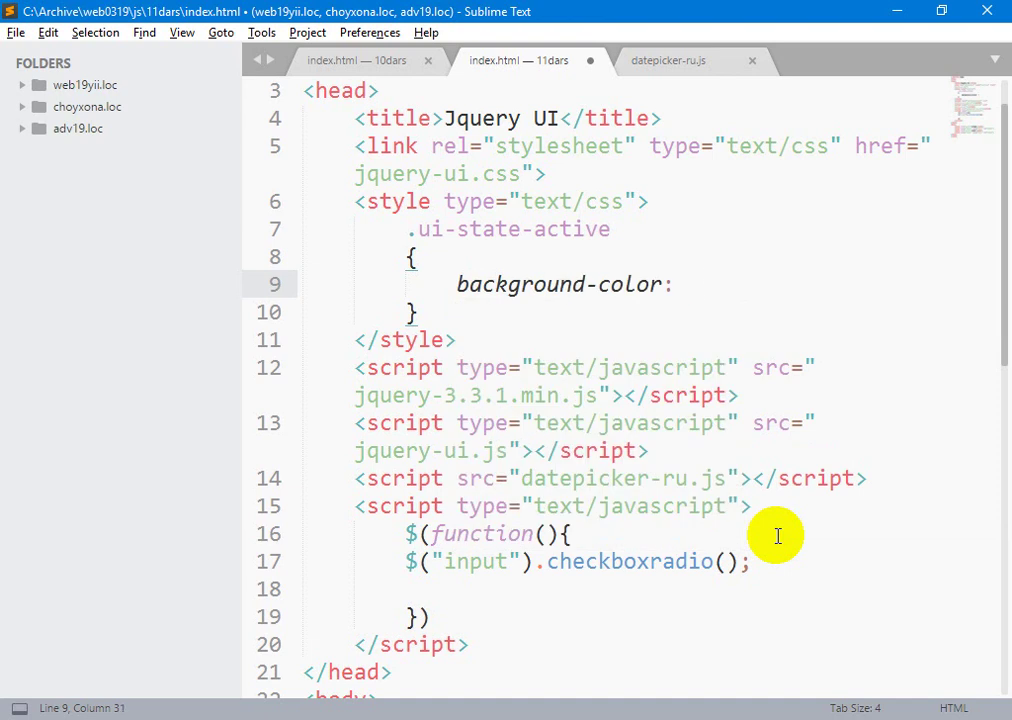
key("ctrl+s")
Step: Switch to Chrome, reload the local page and select Ayol and Erkak in turn to check their active color
key("alt+Tab")
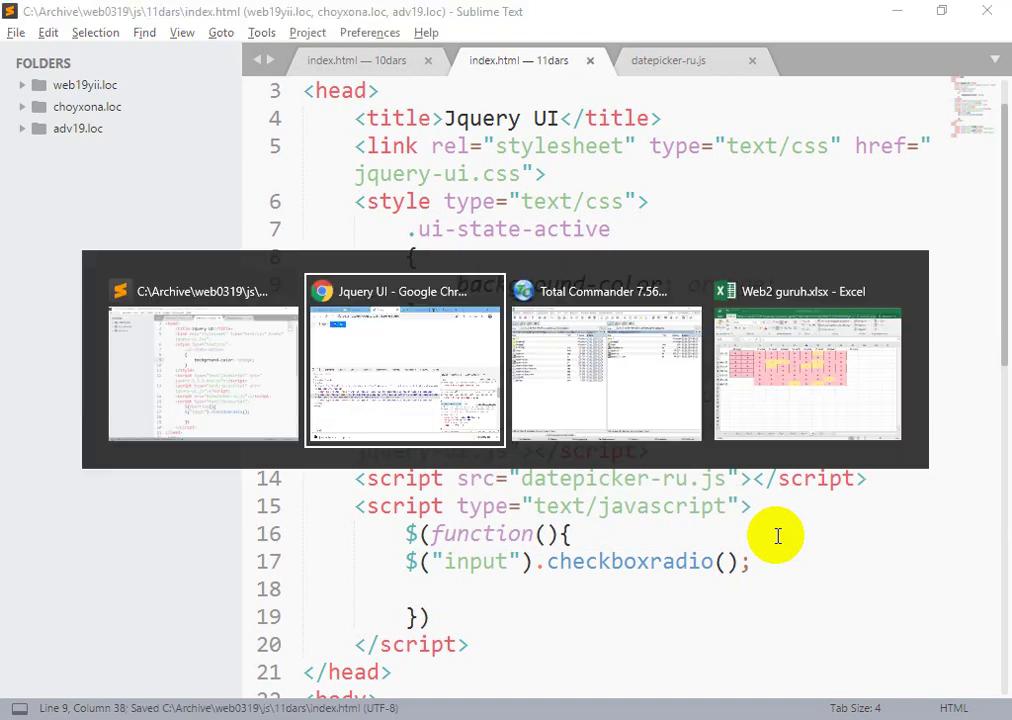
key("F5")
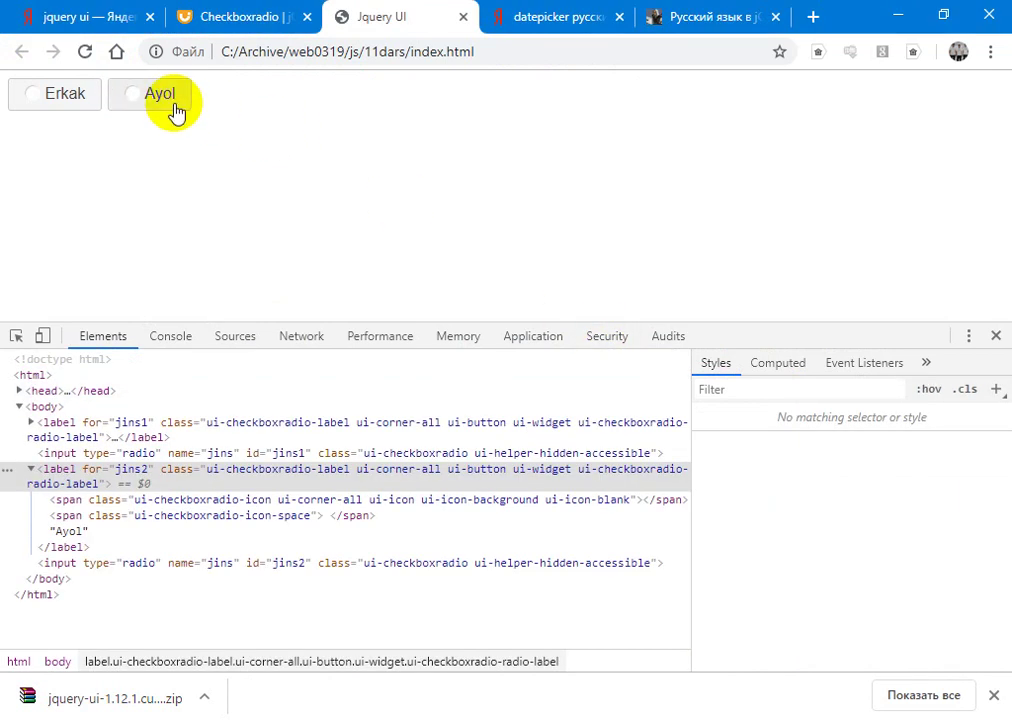
left_click(152, 100)
left_click(59, 93)
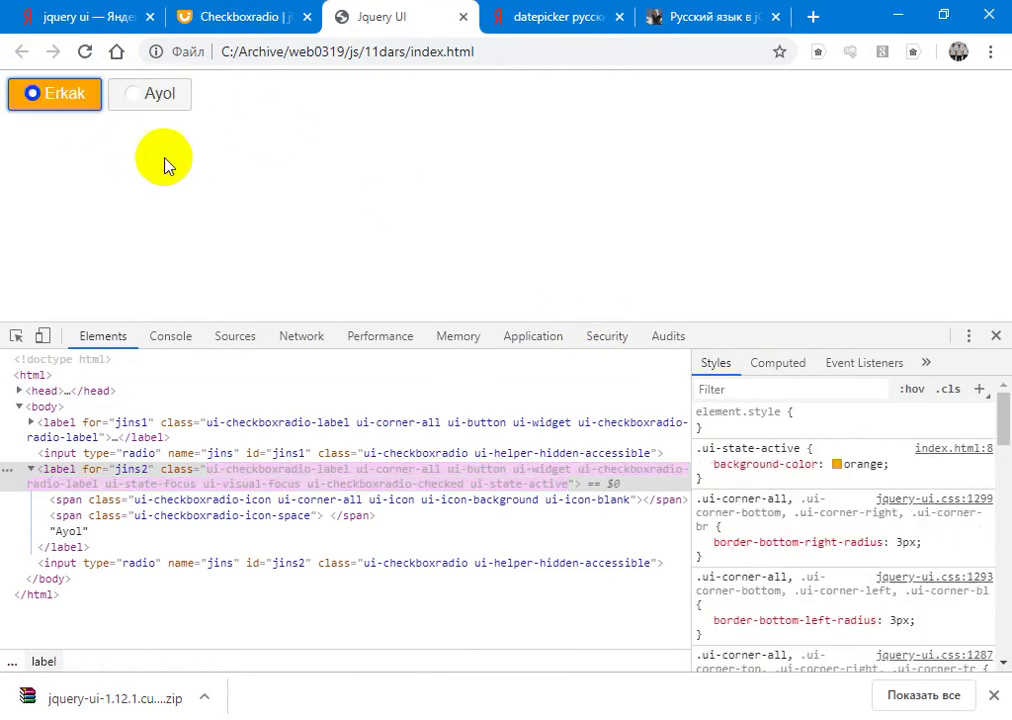
Step: Switch to Sublime Text, comment out the background-color: orange declaration in the .ui-state-active rule and save index.html
left_click(12, 91)
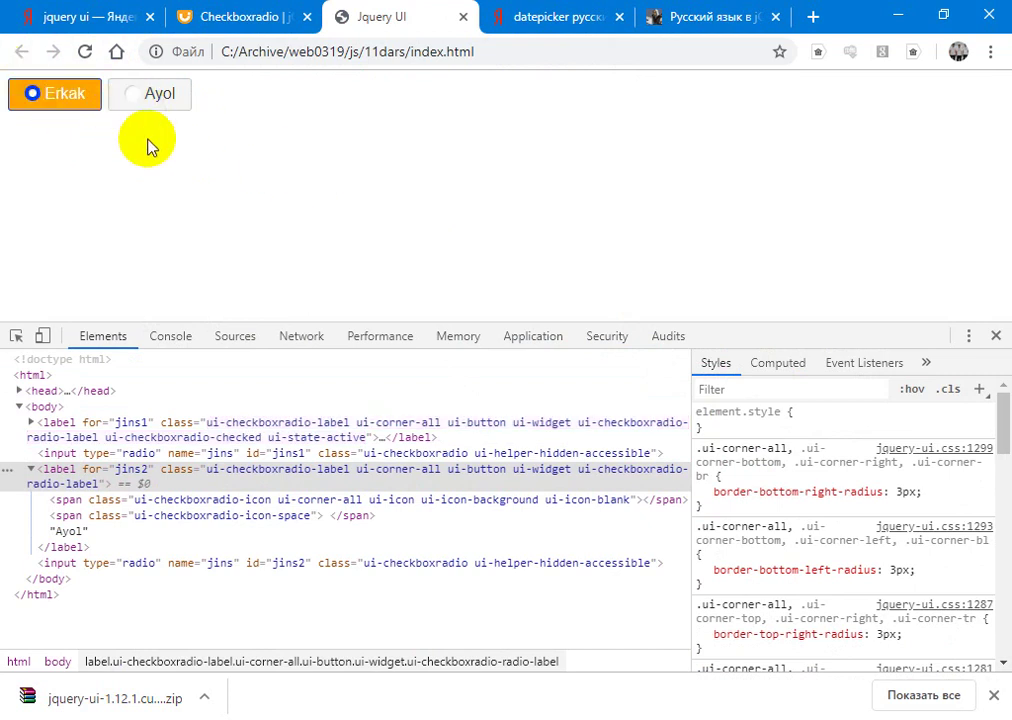
key("alt+Tab")
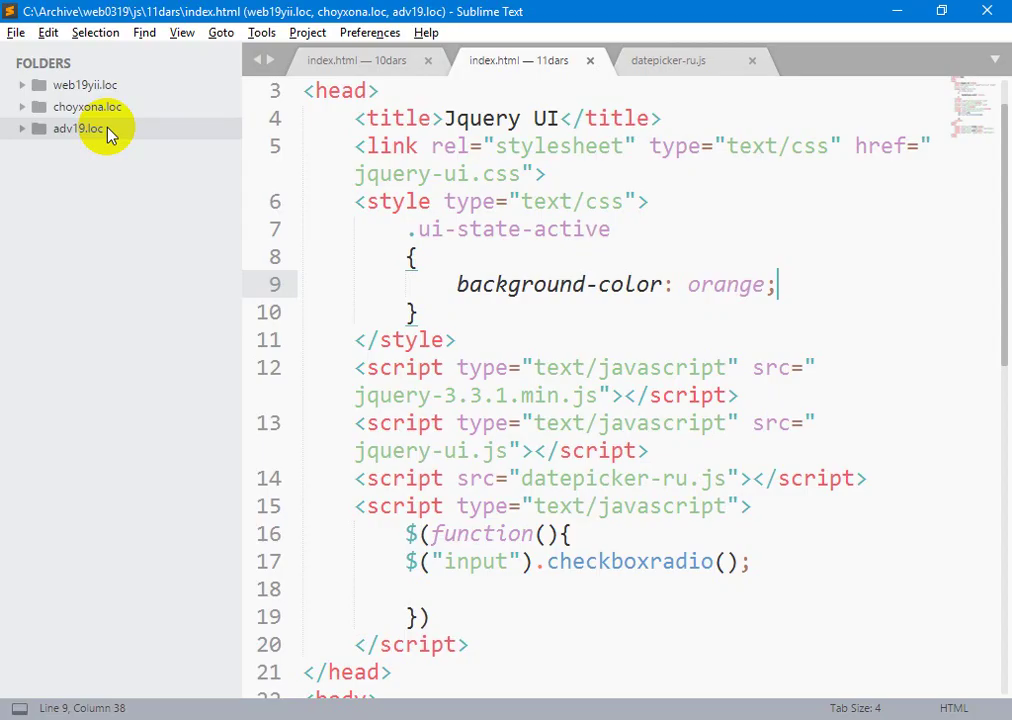
key("ctrl+slash")
key("ctrl+s")
Step: Switch to Chrome, reload the local page and select Erkak and Ayol in turn to check their active color
key("alt+Tab")
key("F5")
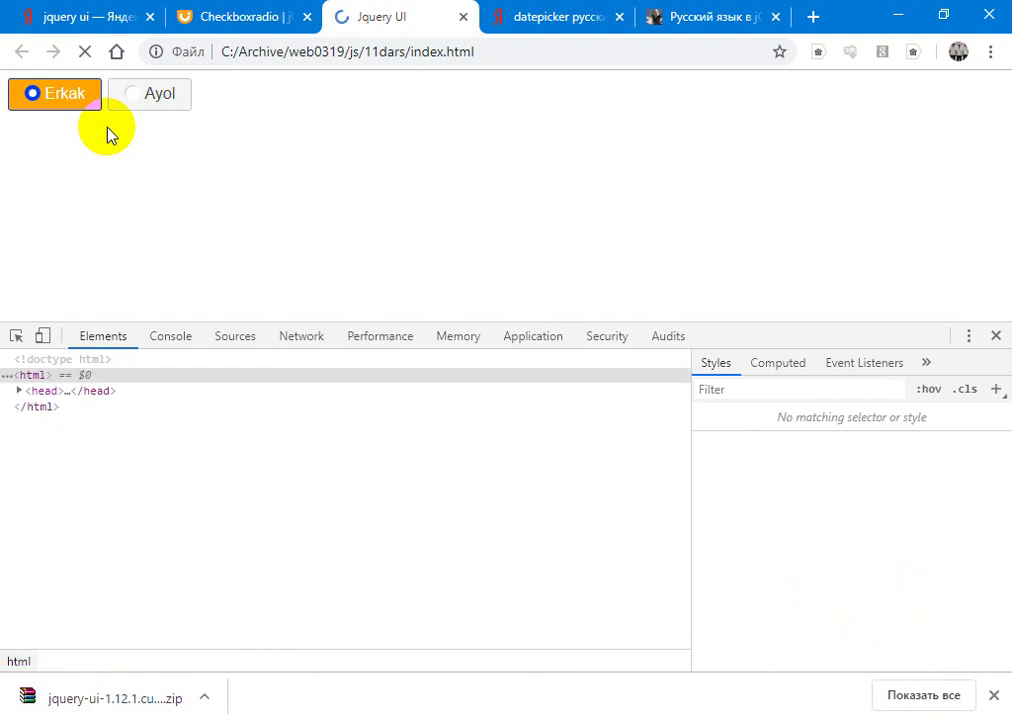
left_click(82, 96)
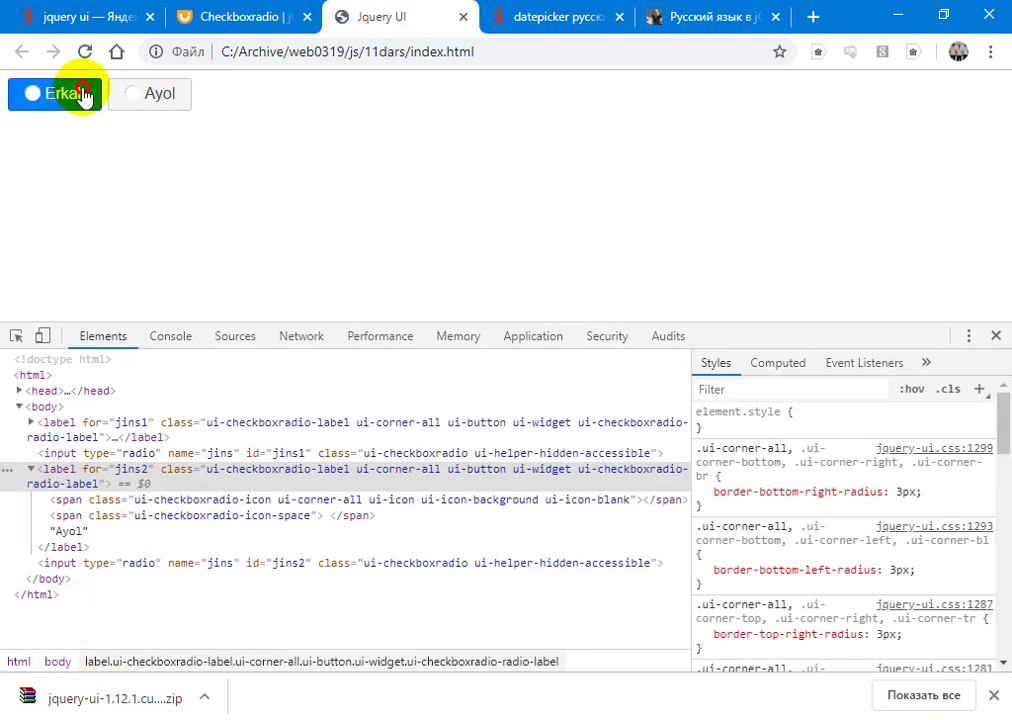
left_click(181, 95)
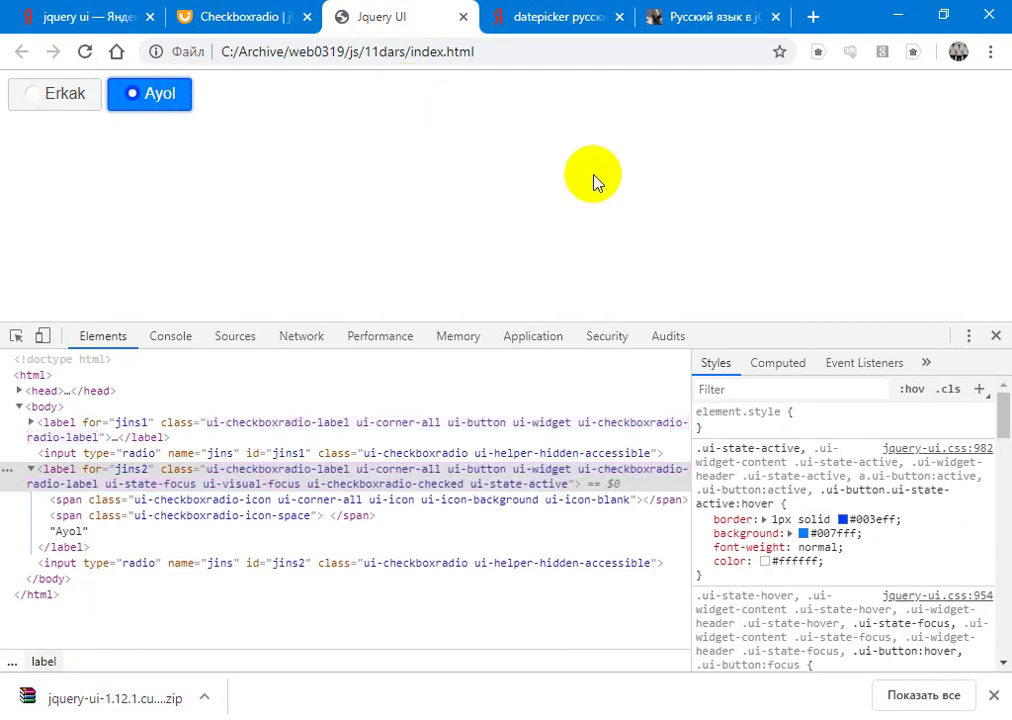
Step: Open the No Icons example on the Checkboxradio demo page and try its location options and the 4 Star and 5 Star checkboxes
left_click(290, 16)
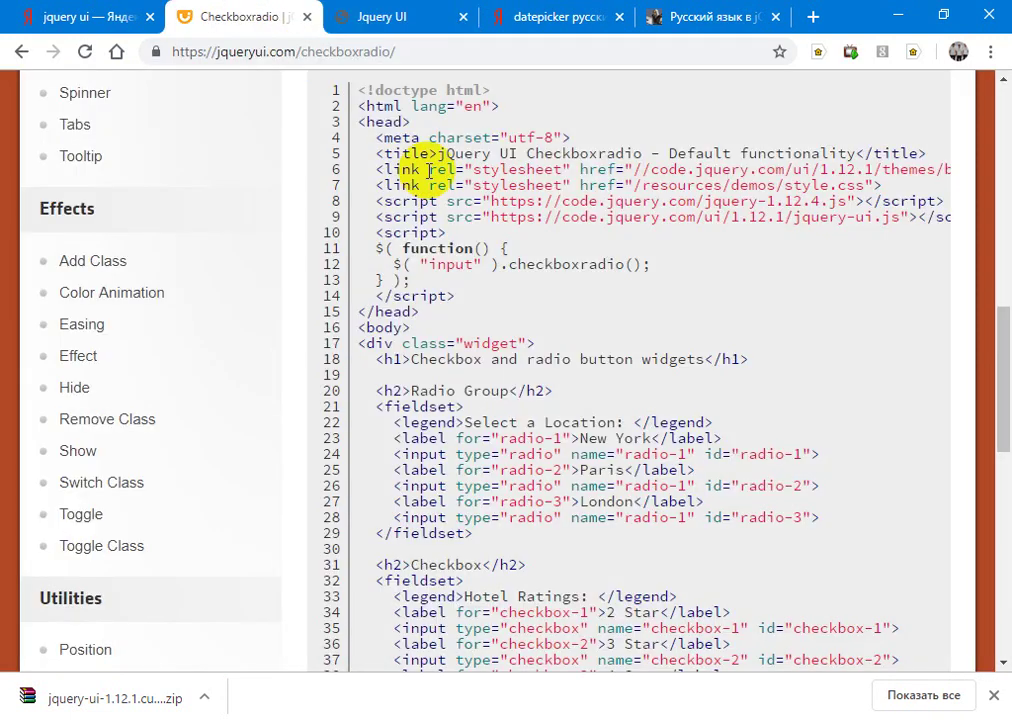
scroll(563, 233, "up", 4)
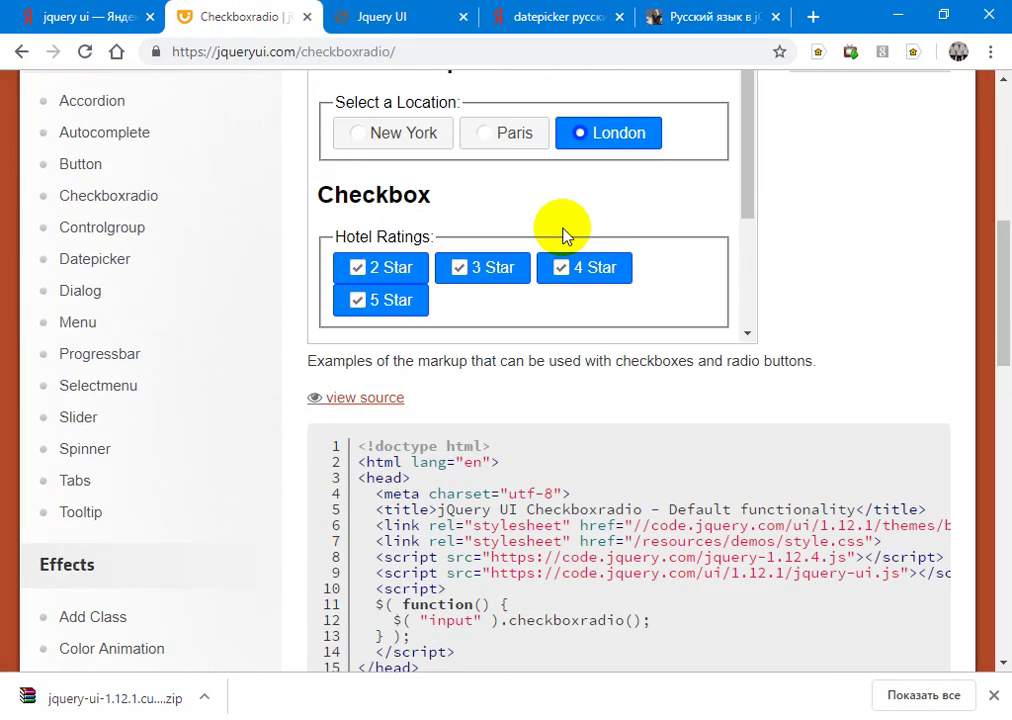
scroll(563, 233, "up", 2)
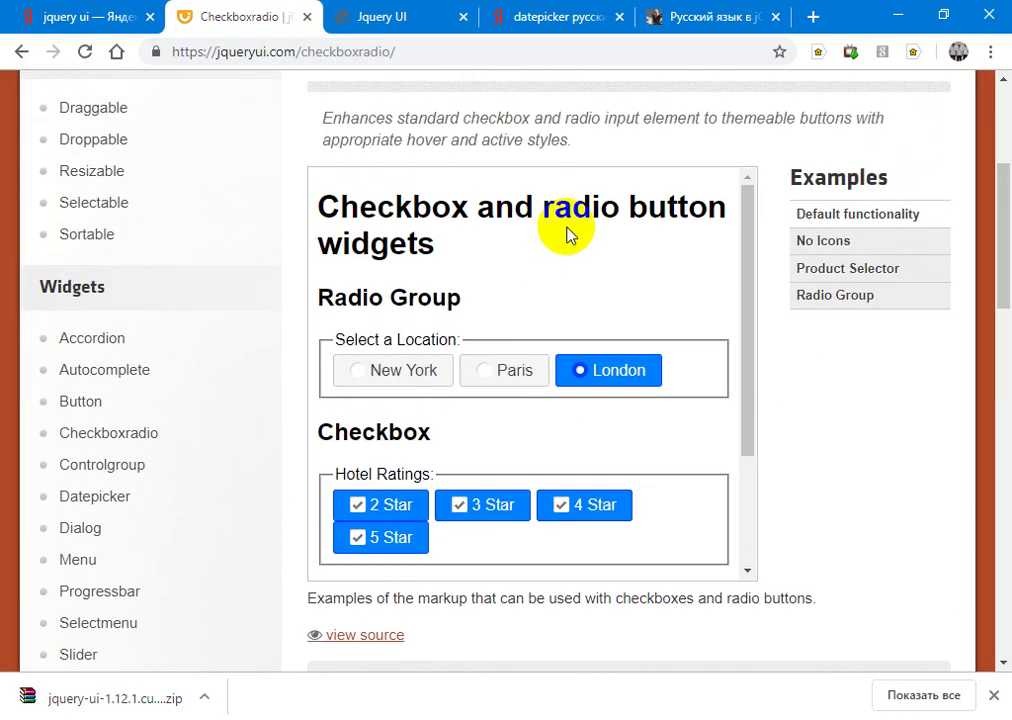
left_click(872, 251)
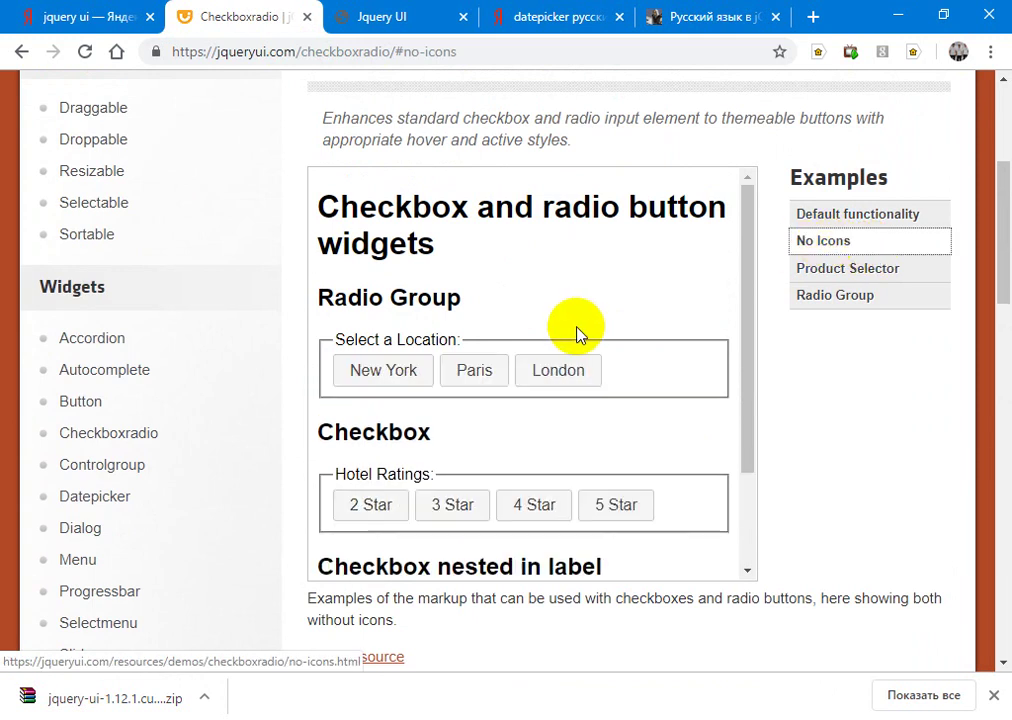
left_click(476, 376)
left_click(560, 375)
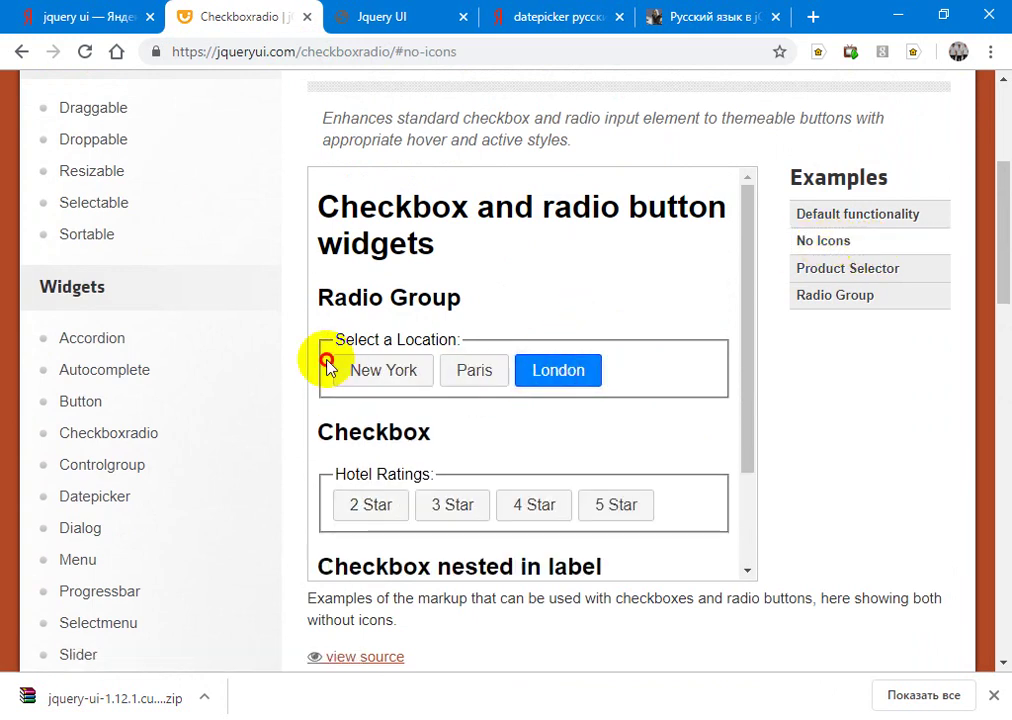
left_click(385, 375)
left_click(478, 375)
left_click(540, 505)
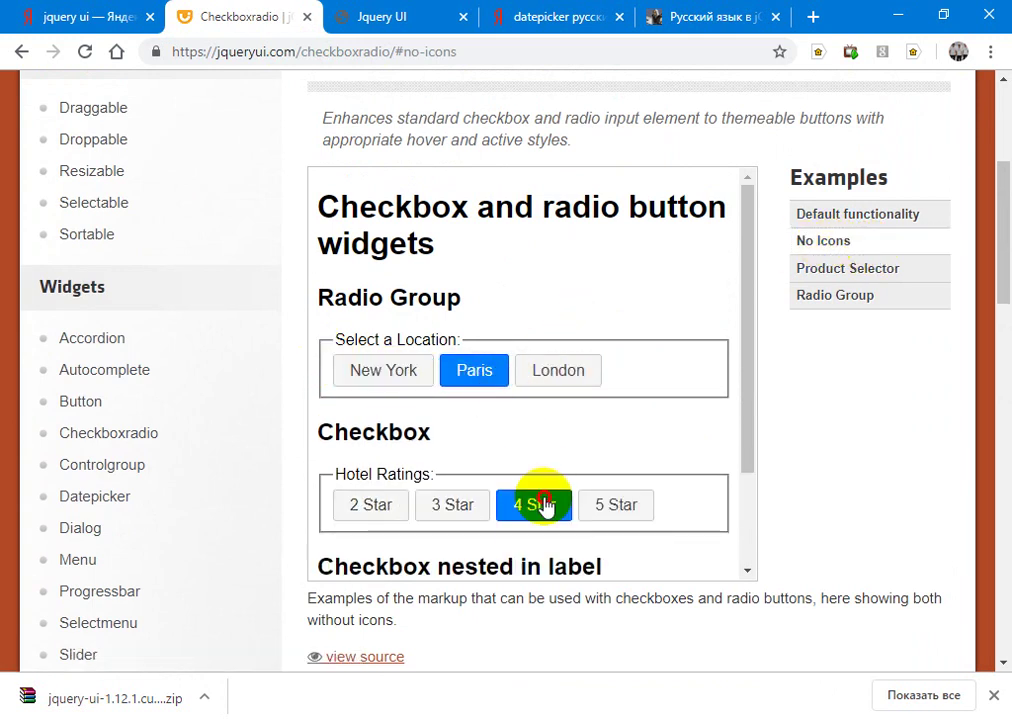
left_click(606, 507)
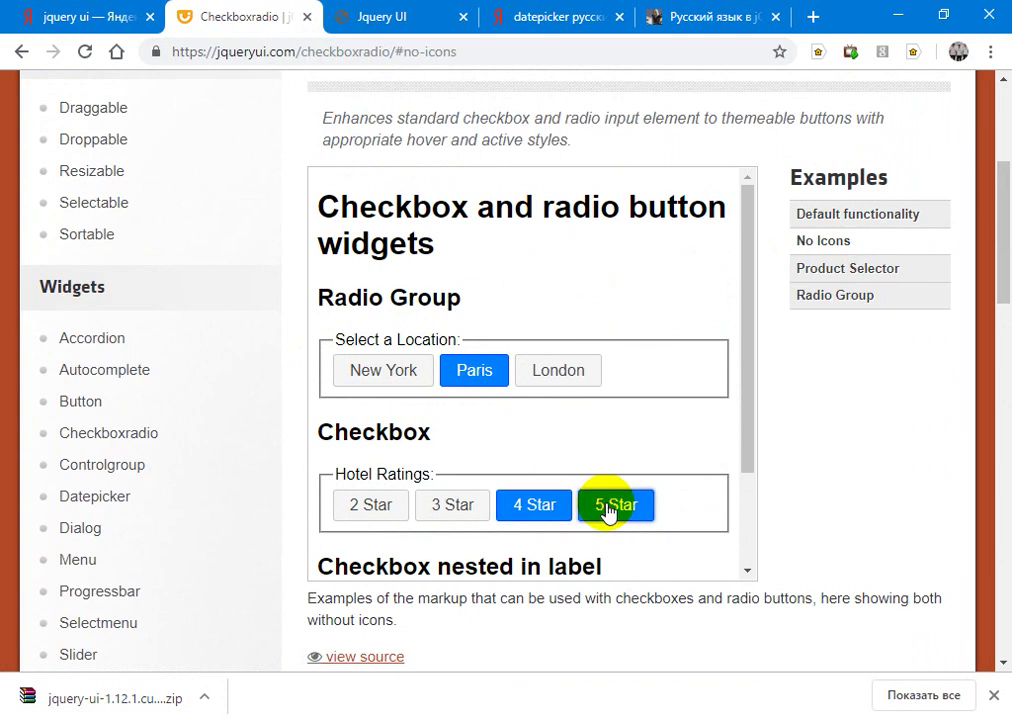
Step: Open the Product Selector example and try the QUnit brand and Square shape options
left_click(829, 270)
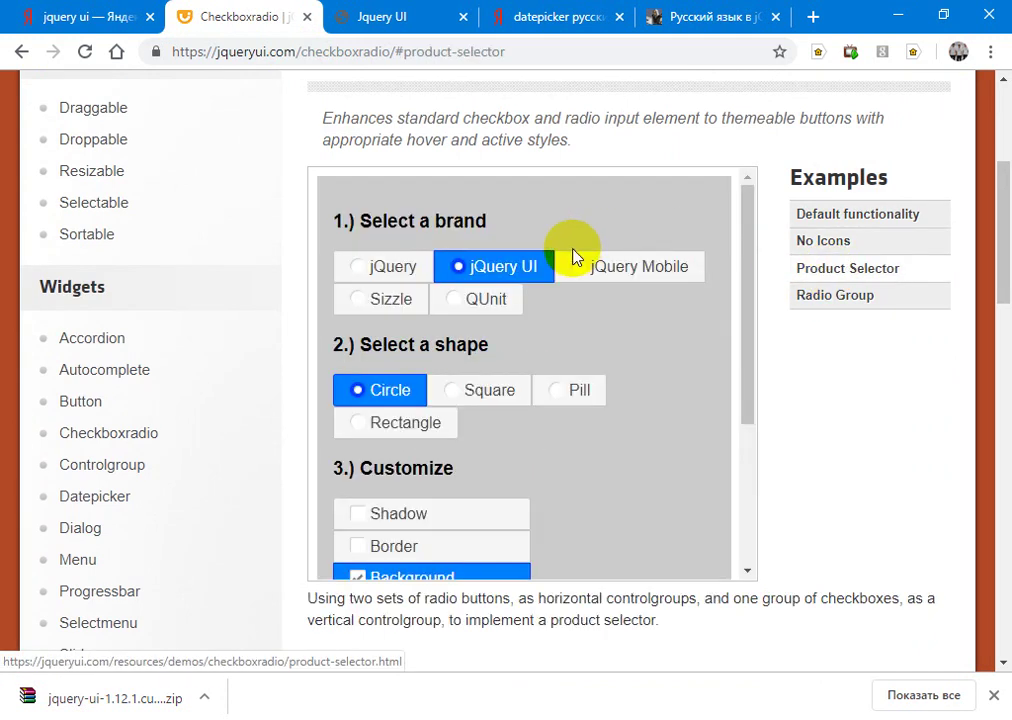
left_click(484, 297)
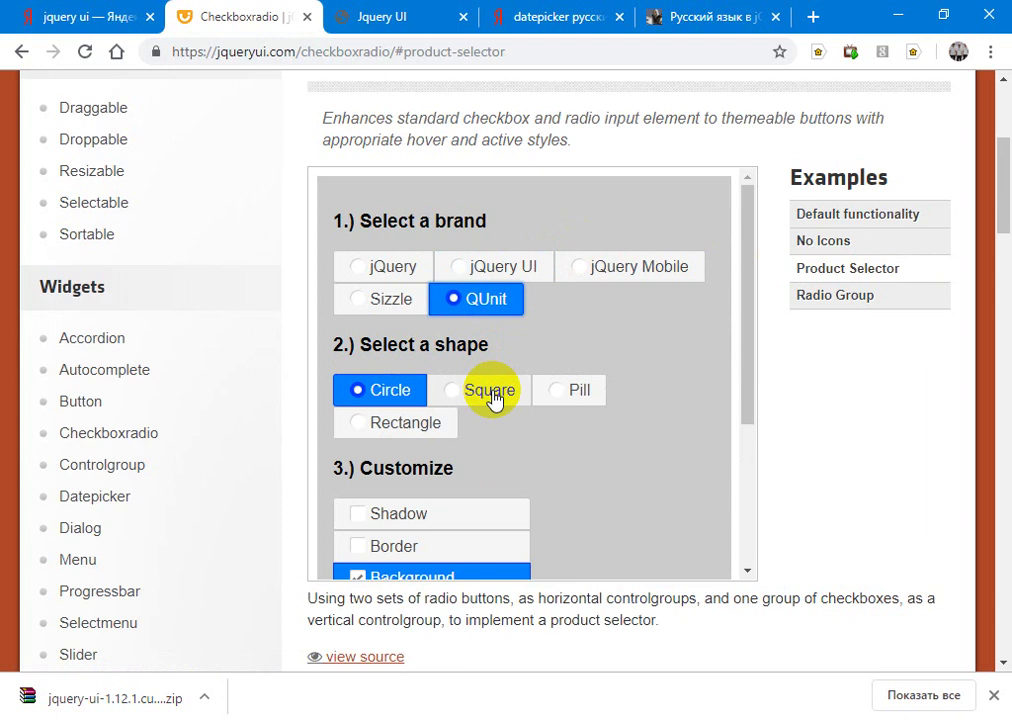
left_click(492, 397)
Step: Open the Radio Group example and try the New York, Paris and London options, ending on New York
left_click(807, 293)
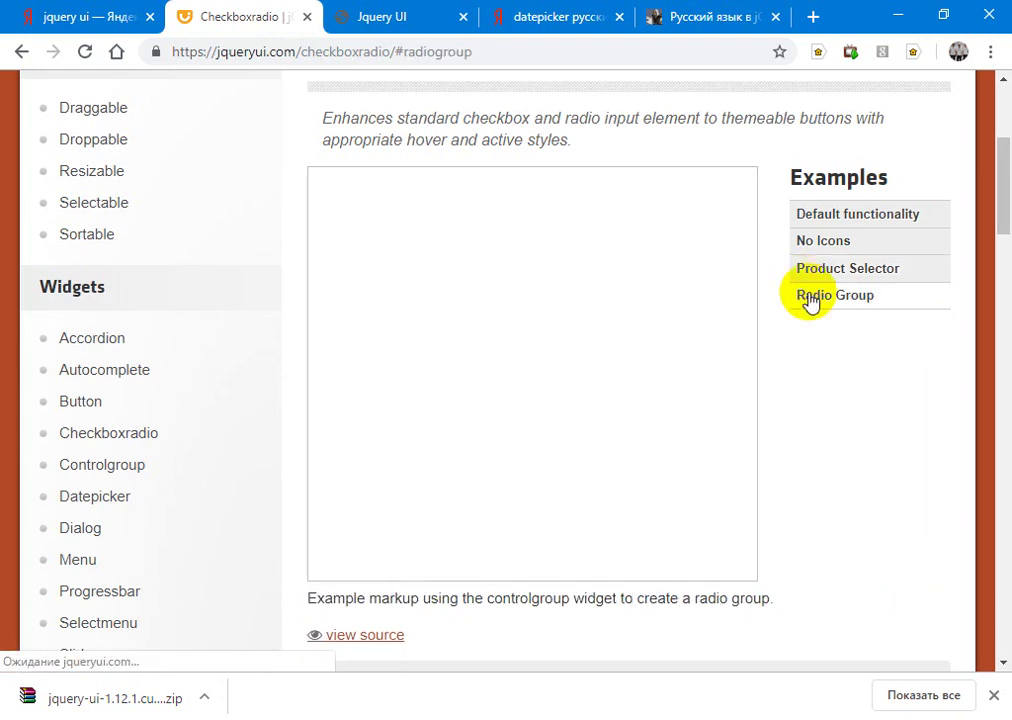
left_click(810, 300)
left_click(441, 262)
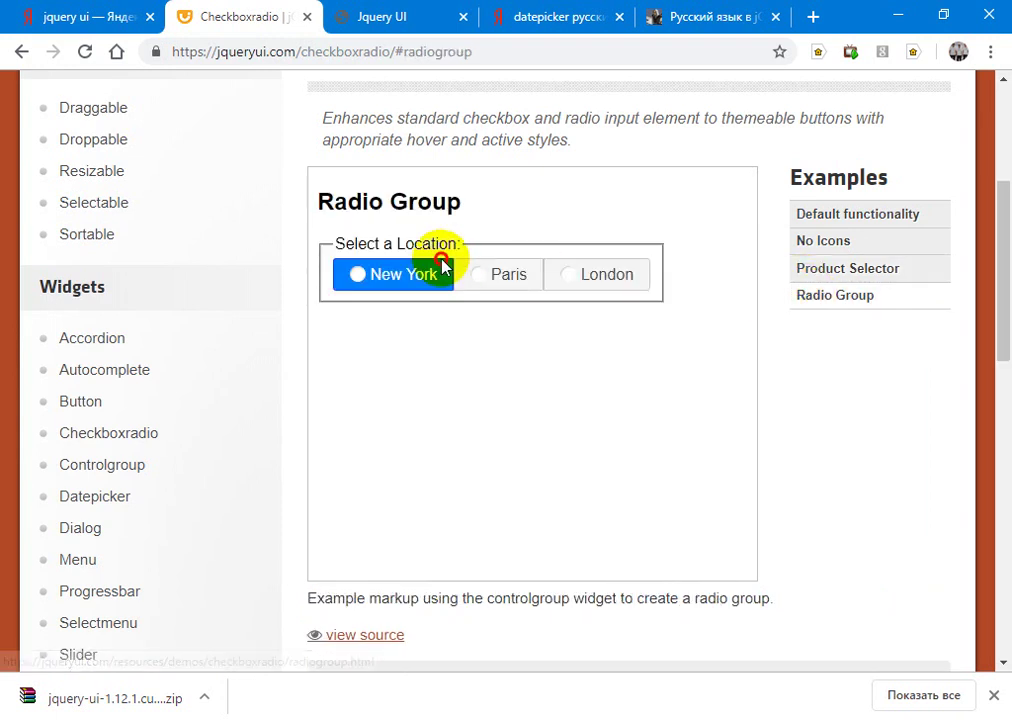
left_click(512, 282)
left_click(594, 284)
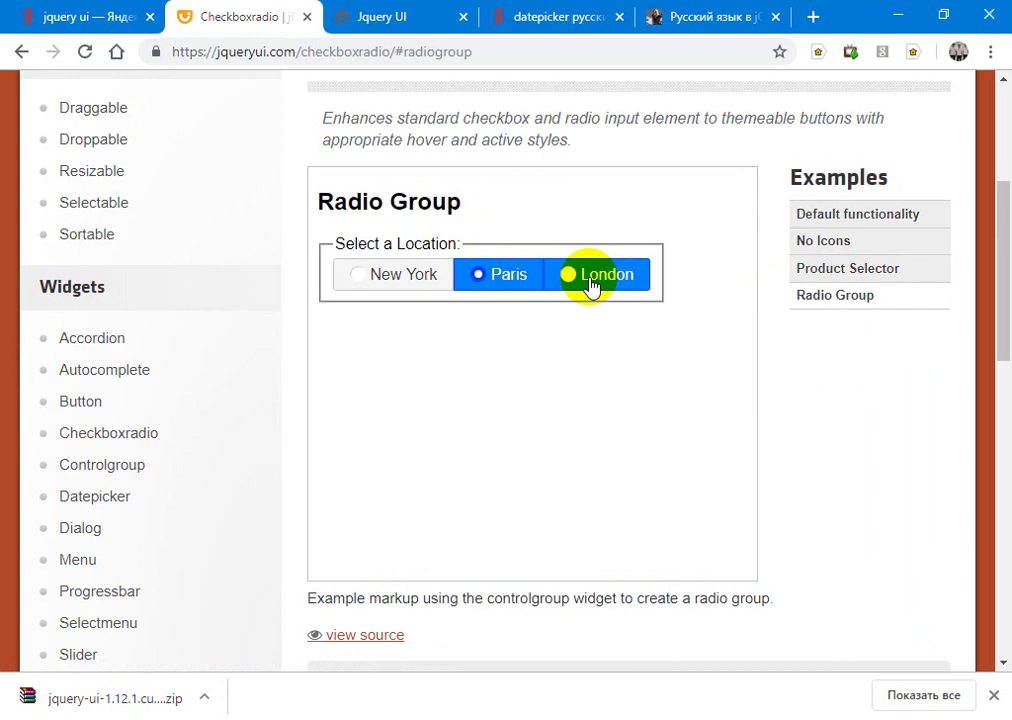
left_click(405, 280)
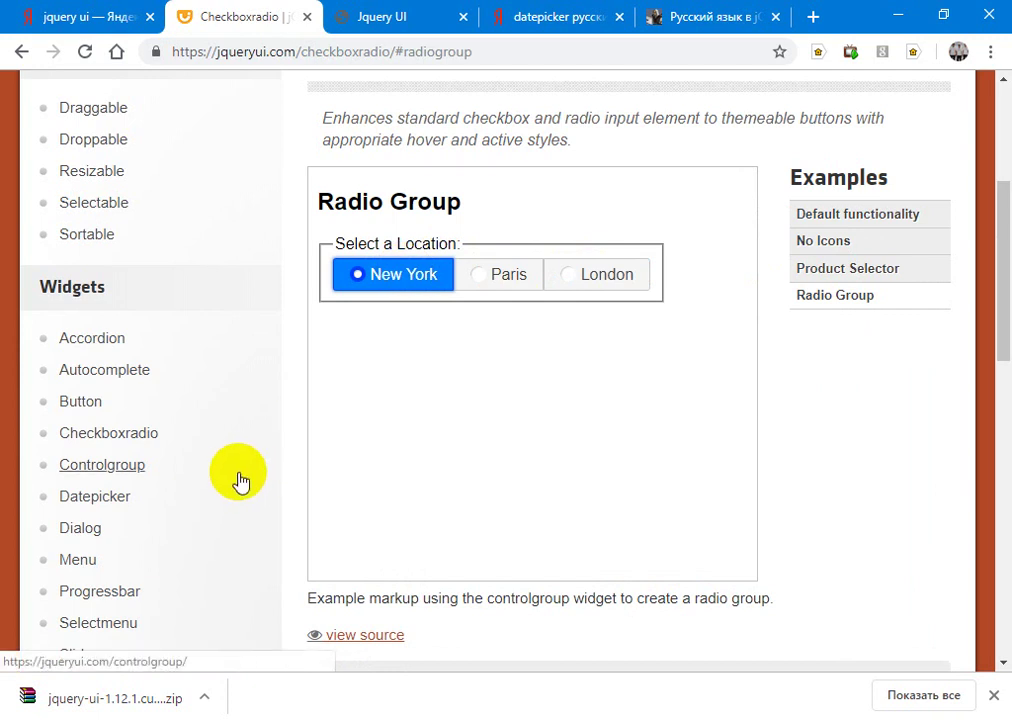
Step: Open the Controlgroup widget's demo page and examine the source code of its default example
left_click(150, 467)
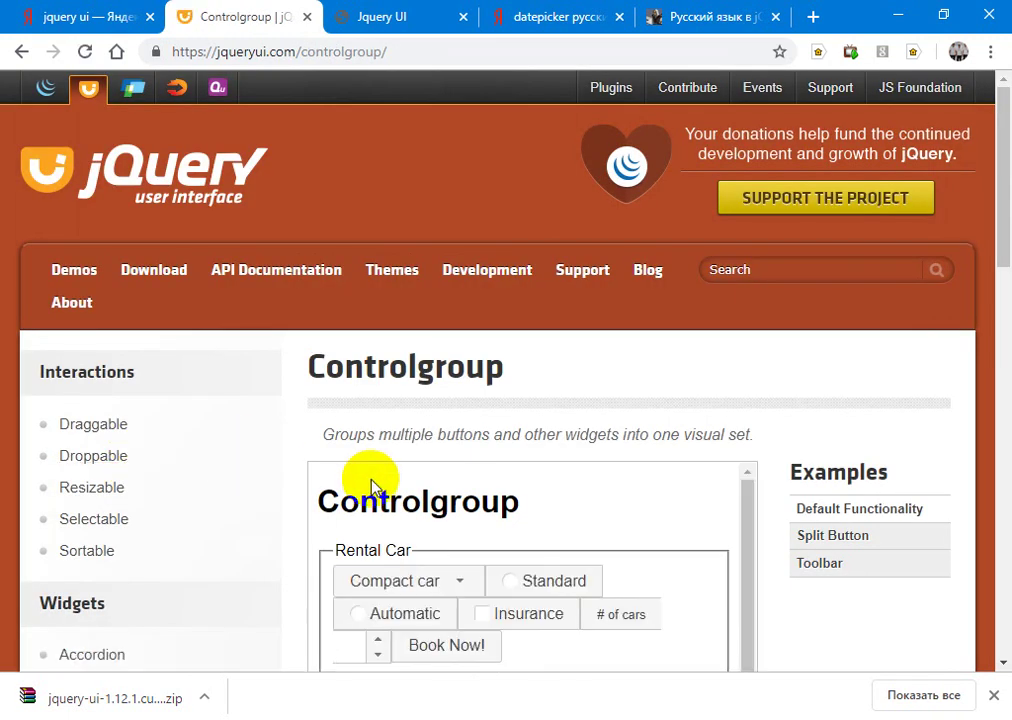
left_click_drag(998, 219, 998, 327)
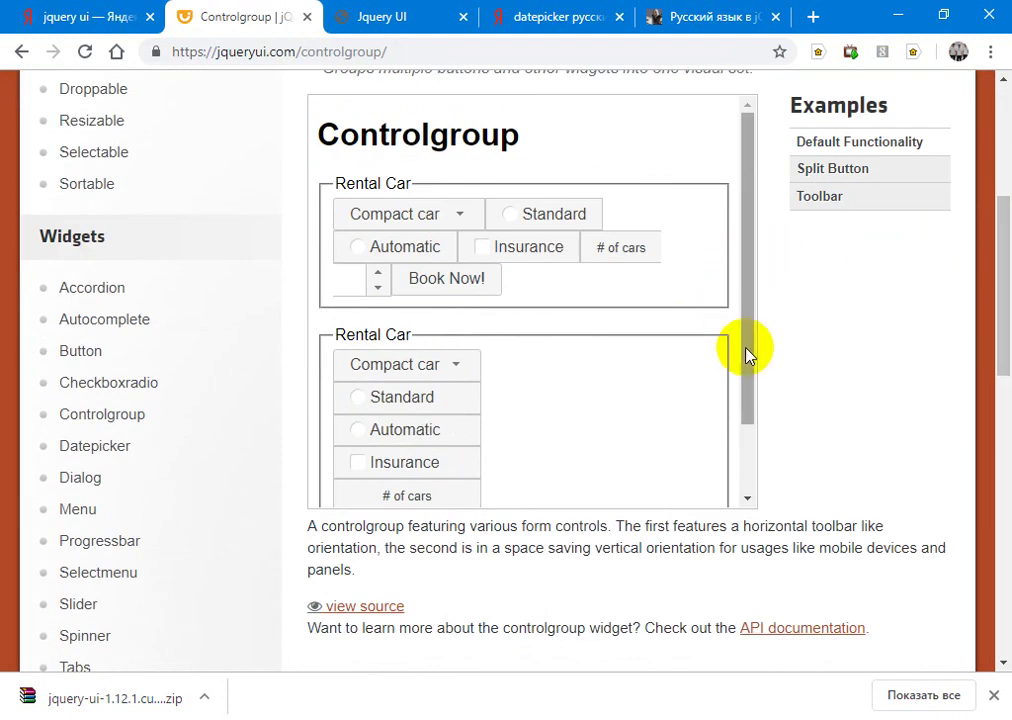
left_click(378, 607)
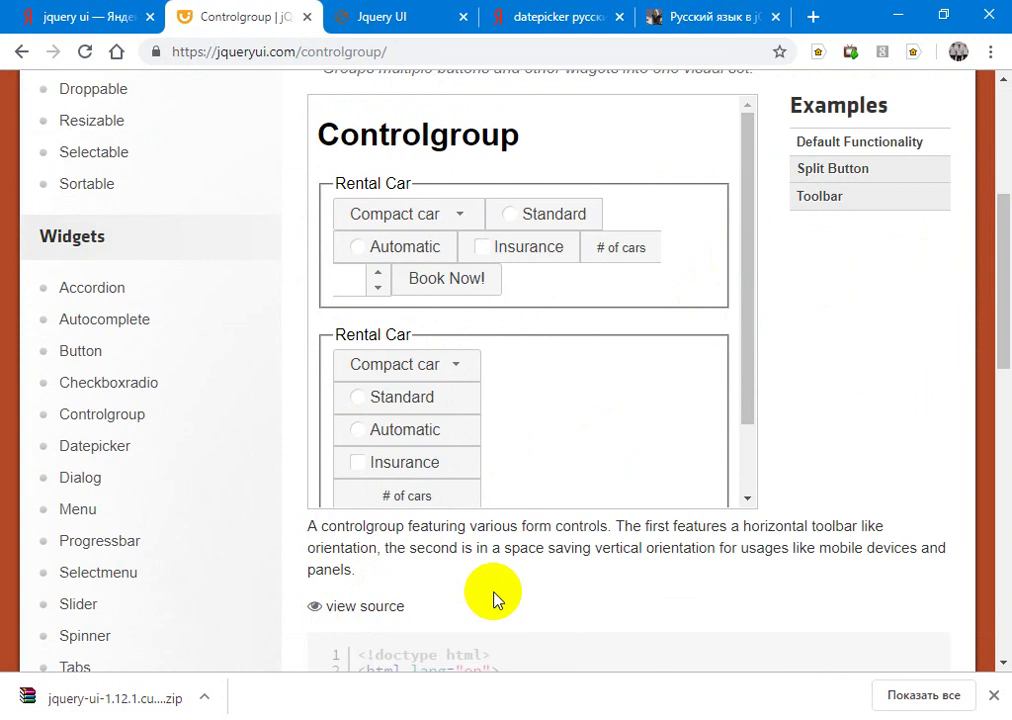
scroll(492, 598, "down", 4)
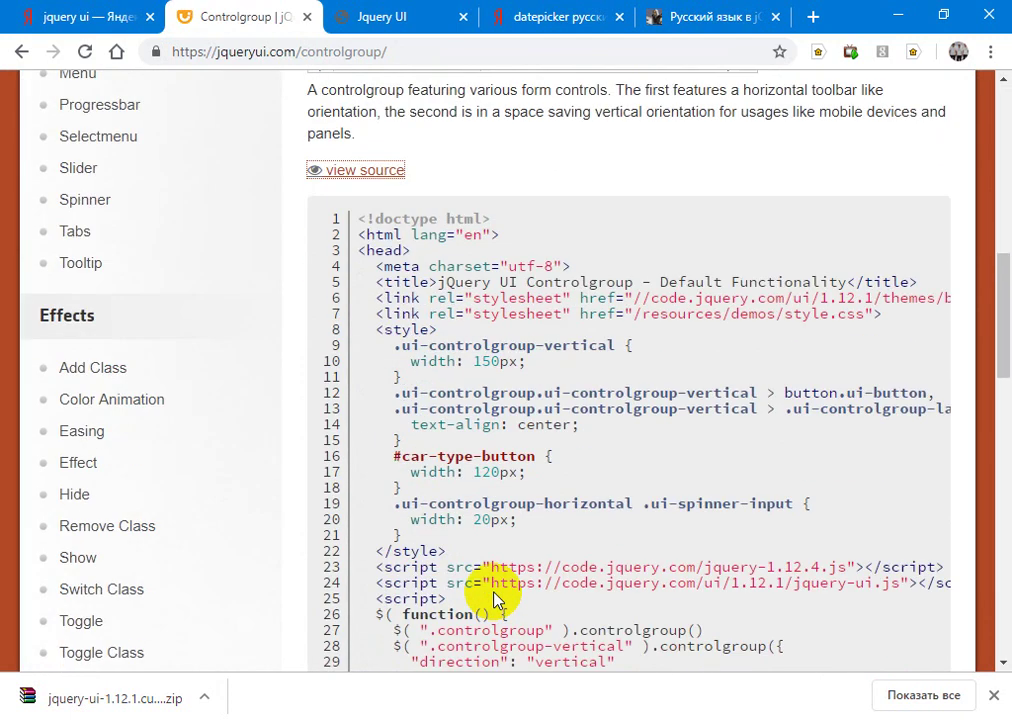
scroll(493, 597, "down", 1)
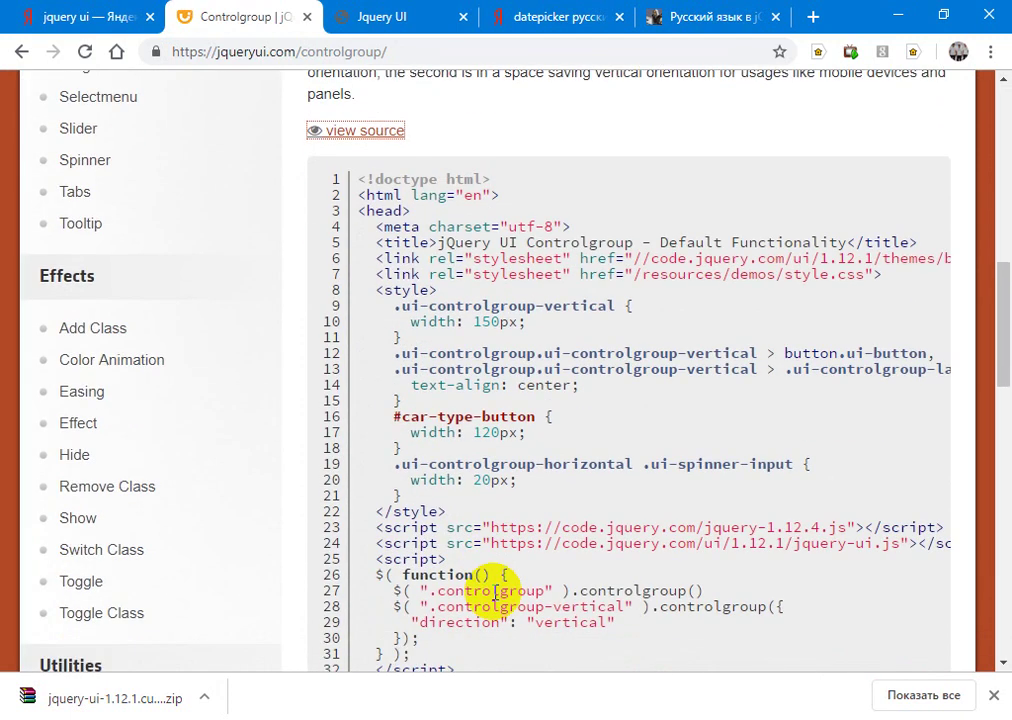
scroll(493, 597, "up", 1)
scroll(493, 597, "up", 6)
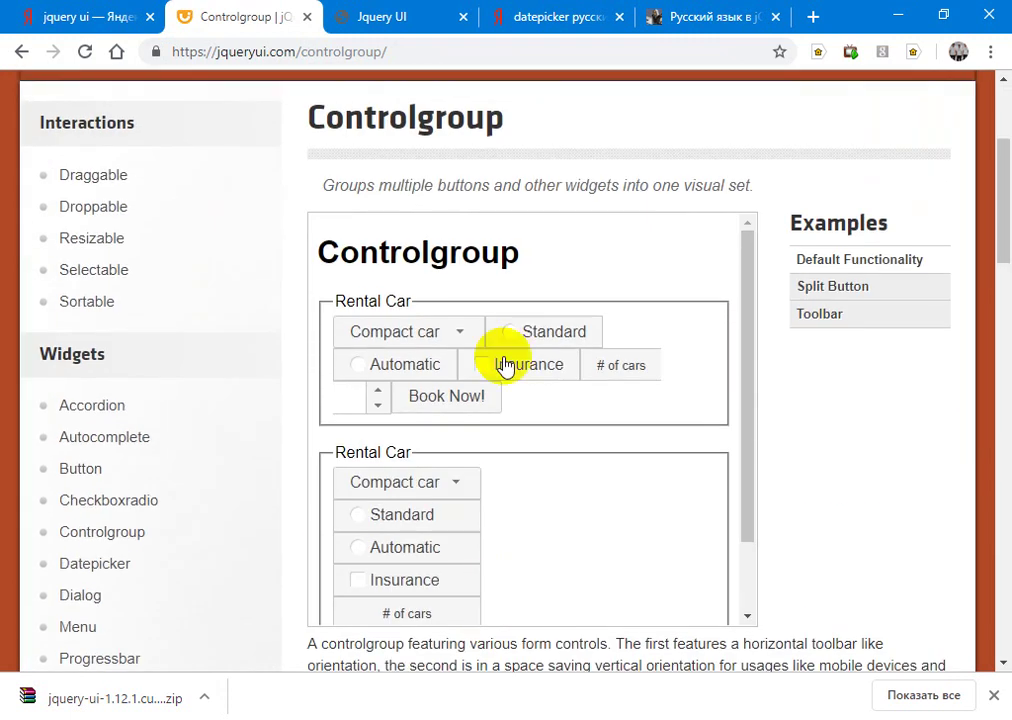
Step: Try the Rental Car demos: choose Full size car in the horizontal group, then Standard and 1 car in the vertical group
left_click(436, 333)
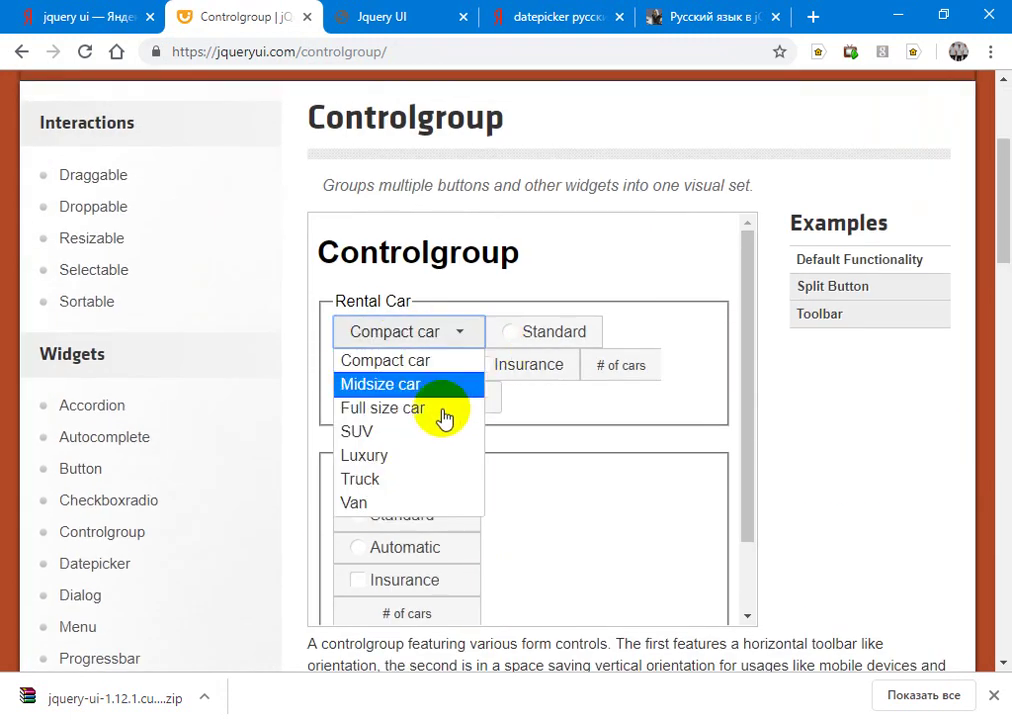
left_click(444, 410)
left_click(575, 443)
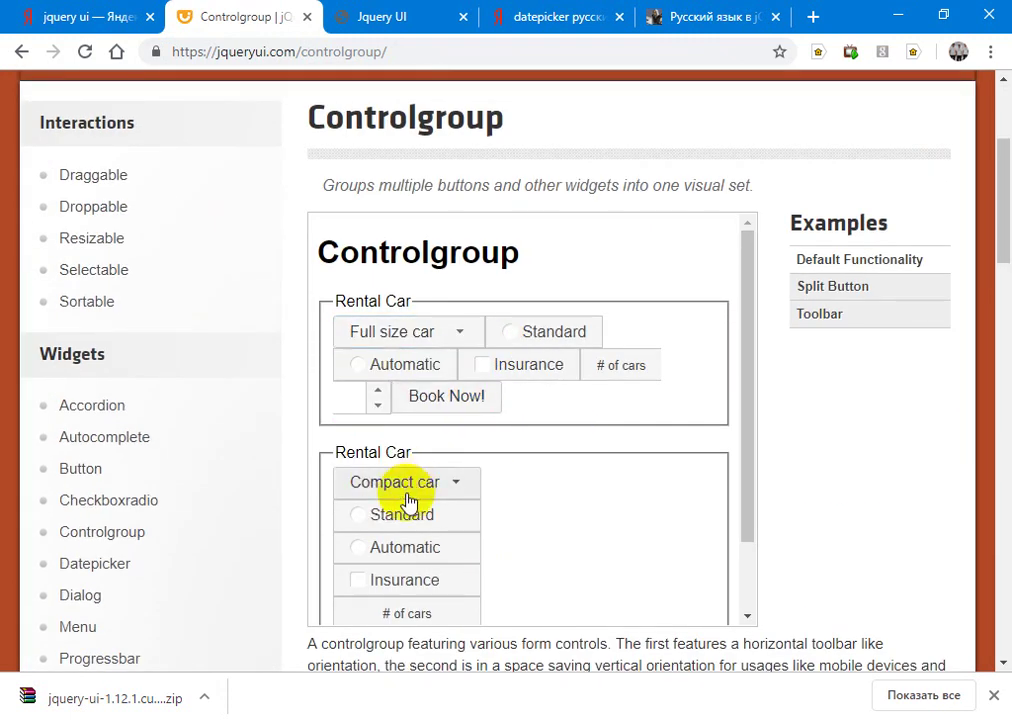
left_click(415, 550)
left_click(430, 518)
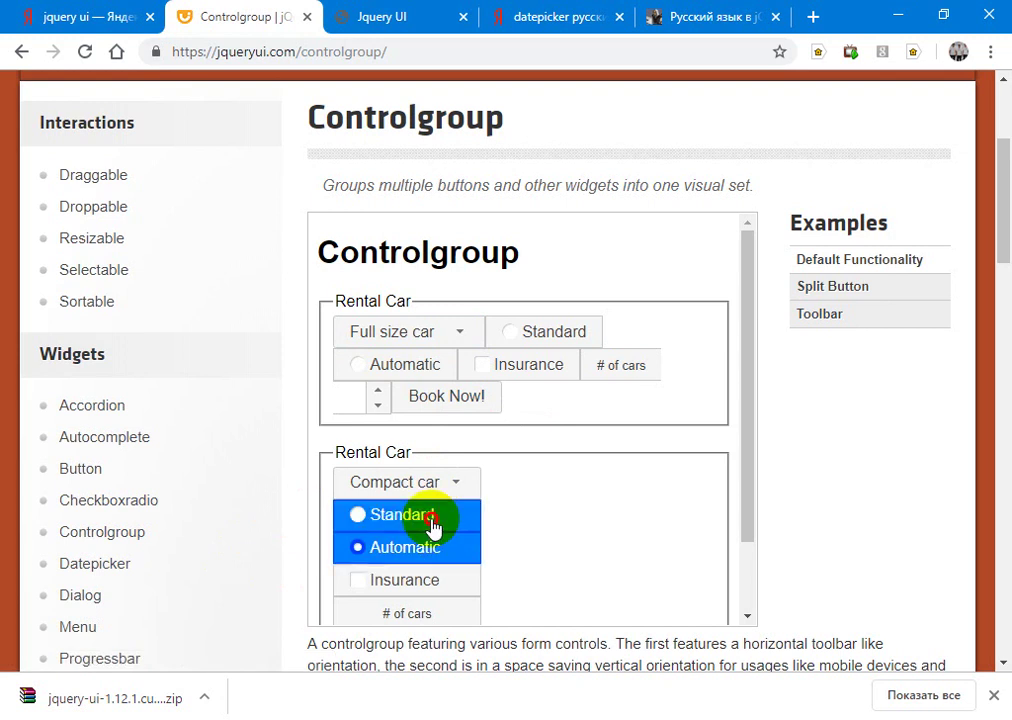
left_click(420, 582)
left_click_drag(756, 464, 760, 549)
left_click(440, 500)
left_click(440, 552)
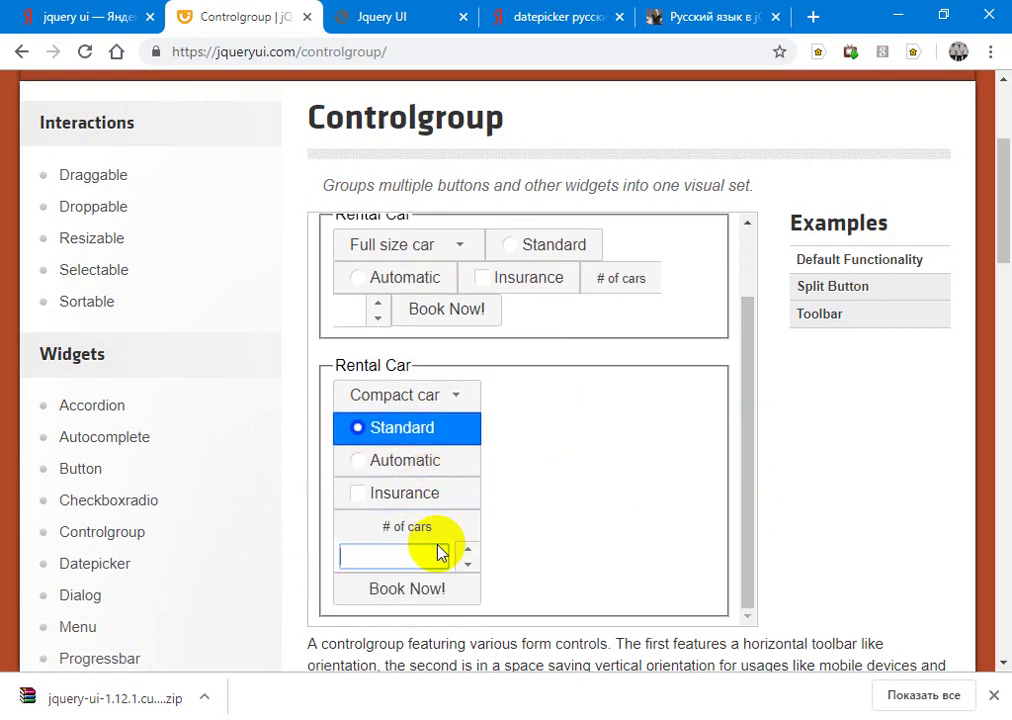
left_click(467, 550)
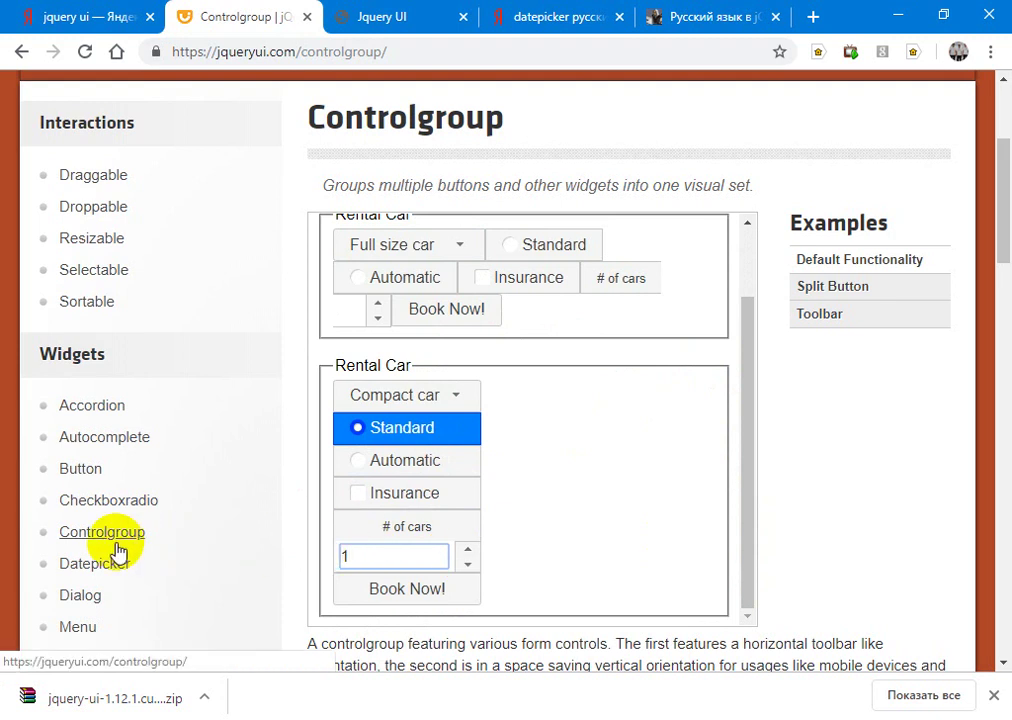
Step: Open the Dialog widget's demo page and examine the source code of the basic dialog example
left_click(88, 598)
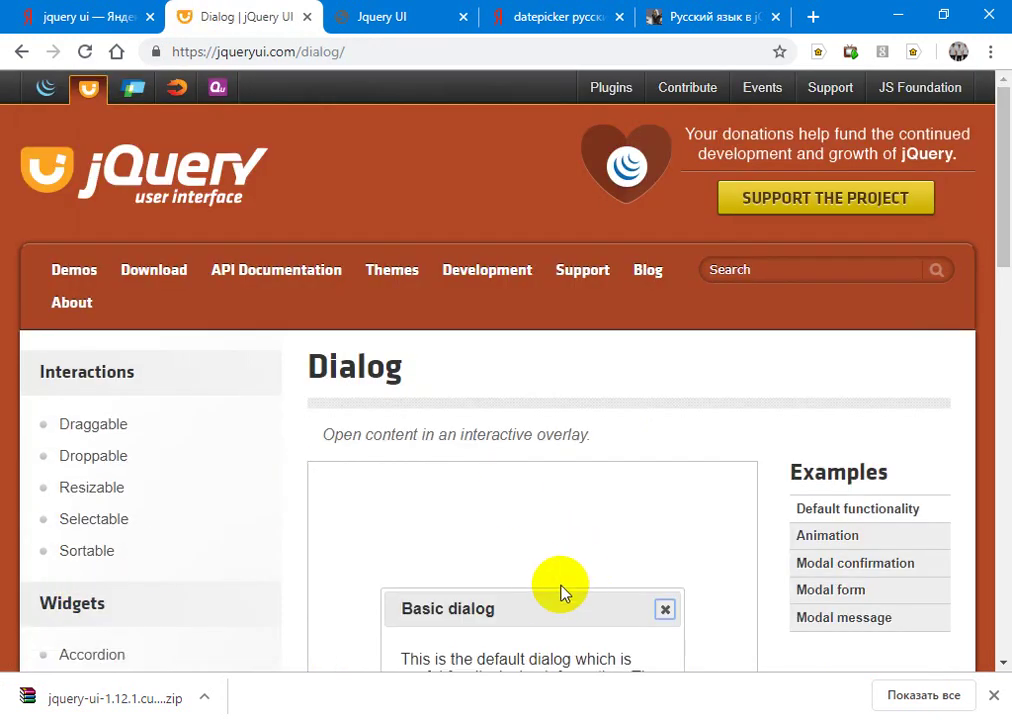
left_click(529, 577)
scroll(524, 570, "down", 1)
scroll(494, 488, "down", 4)
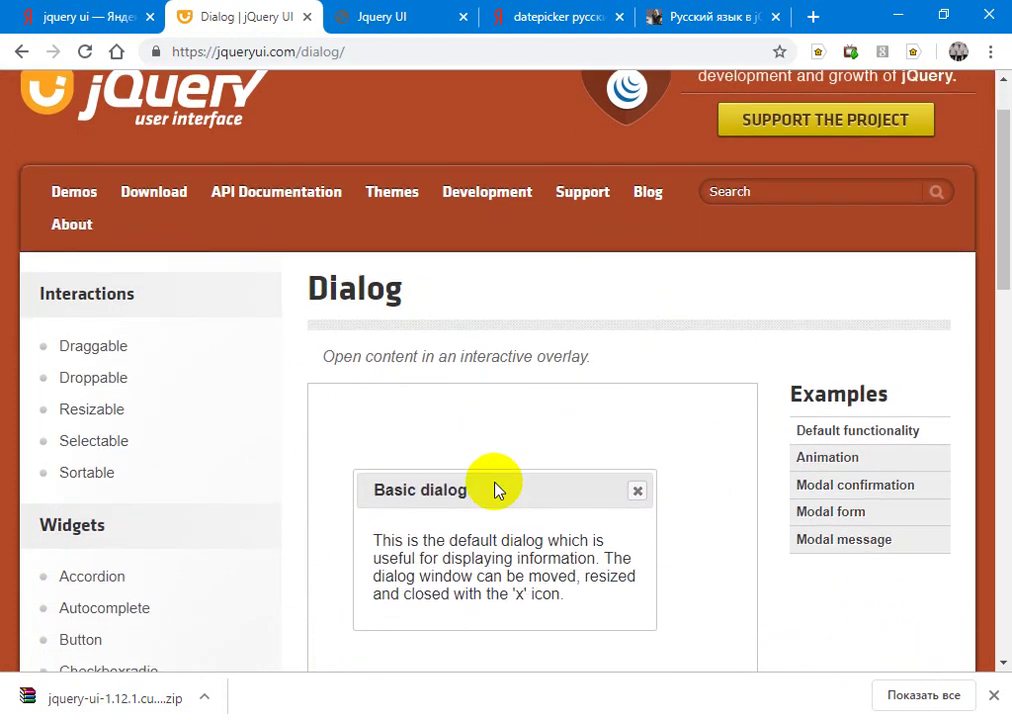
left_click(346, 500)
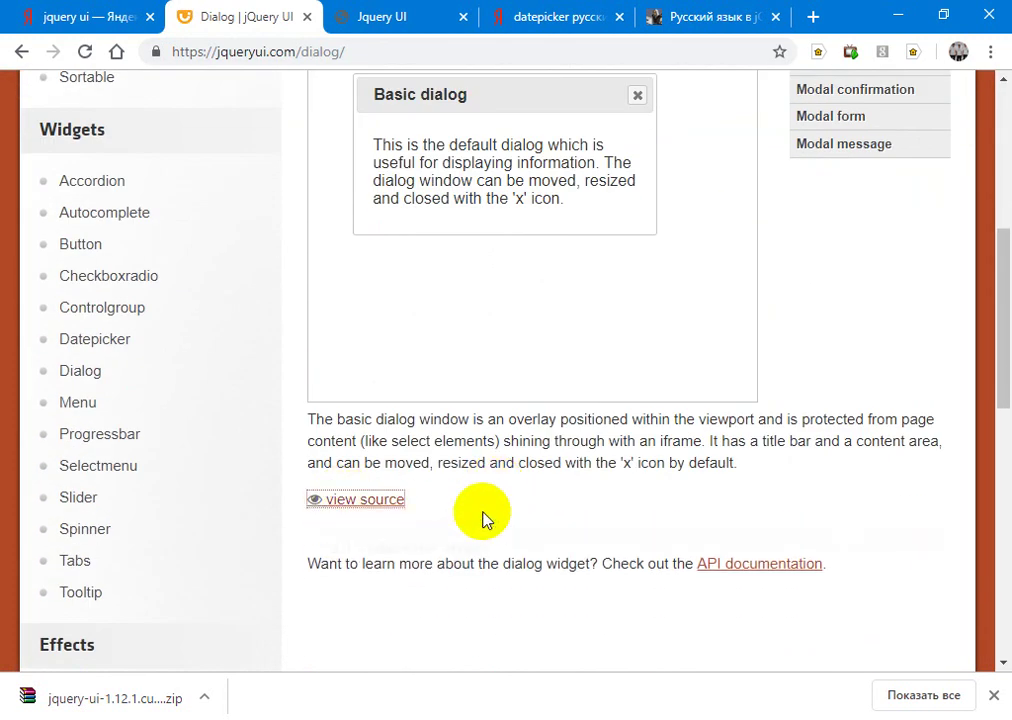
scroll(482, 515, "down", 3)
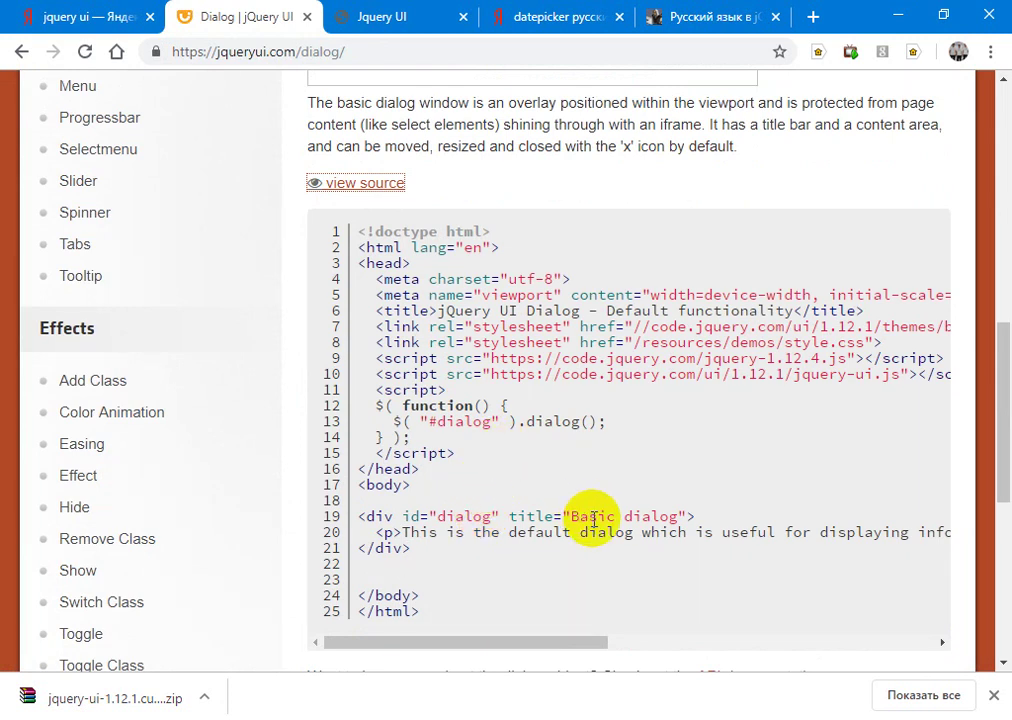
Step: In Sublime Text, replace the Erkak and Ayol radio labels and inputs in the body with an opening div tag with id "blok"
key("alt+Tab")
key("Down")
key("Down")
key("Down")
key("Down")
key("Down")
key("Down")
key("Down")
key("Down")
key("Down")
key("Down")
key("Down")
key("Down")
key("Down")
key("Down")
key("Down")
key("Down")
key("Down")
key("Down")
key("Down")
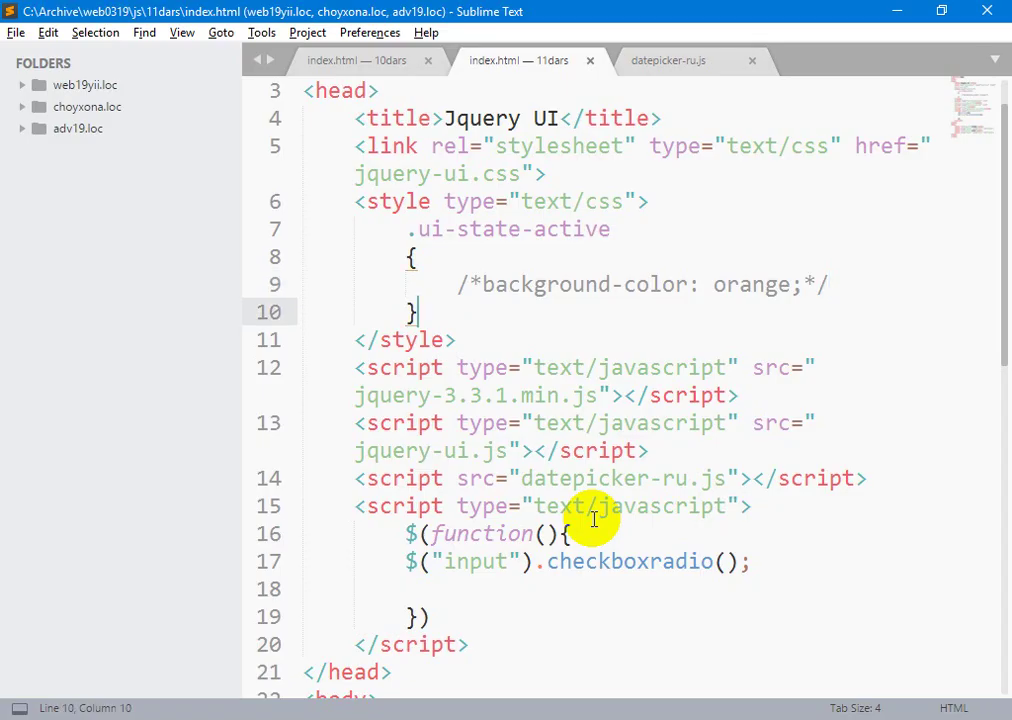
key("Up")
key("Up")
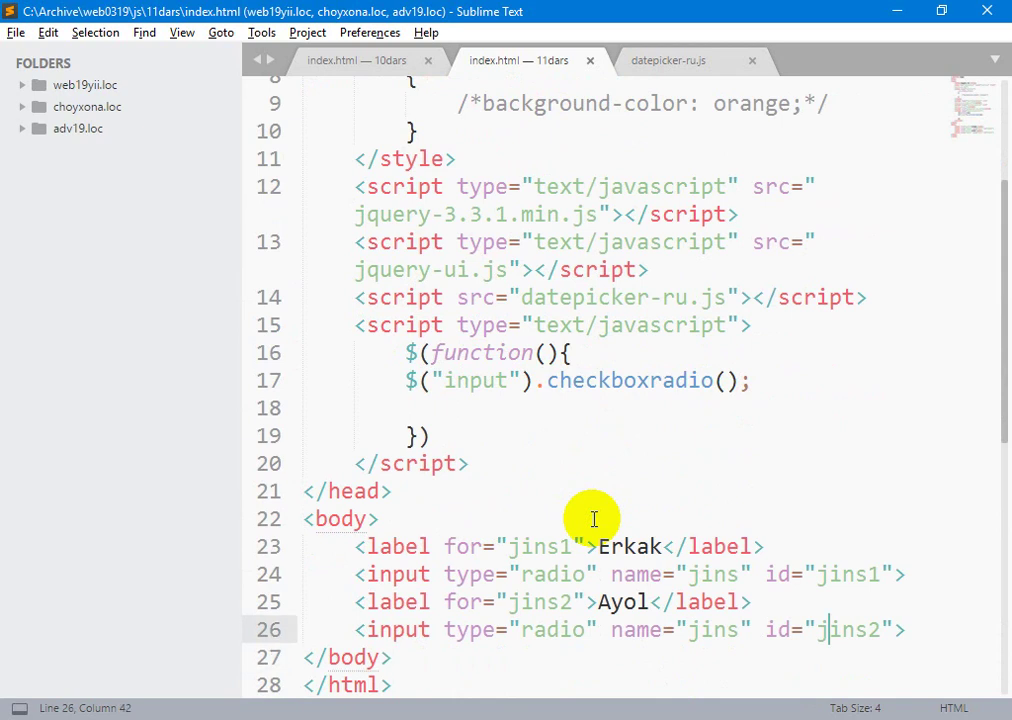
key("shift+Home")
key("shift+Up")
key("shift+Up")
key("shift+Up")
type("<")
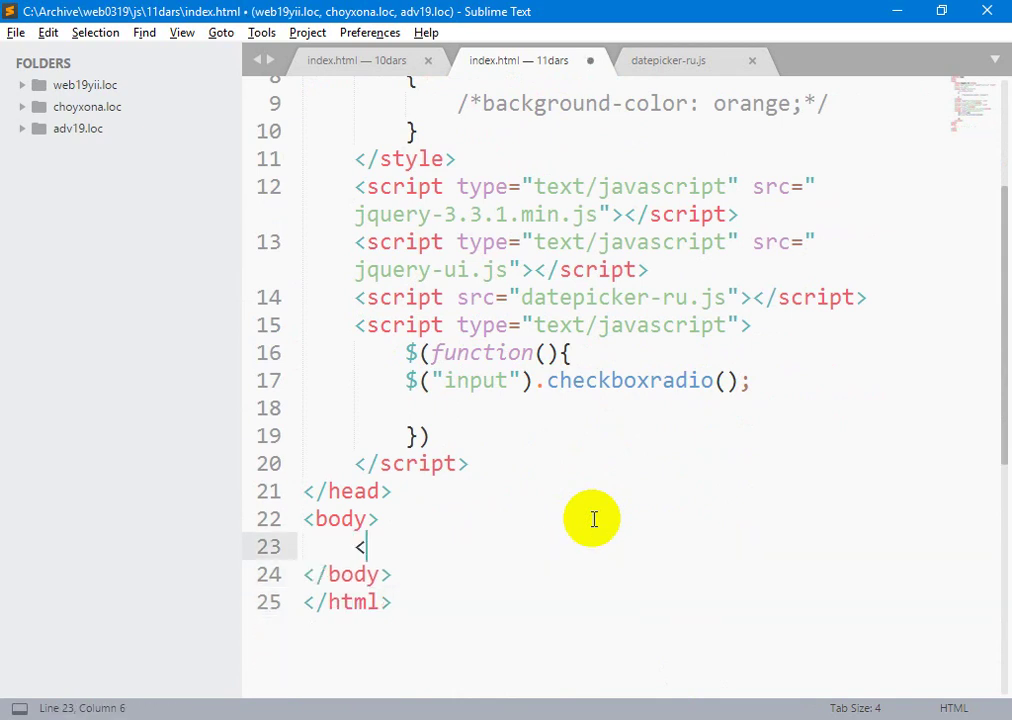
type("div id")
key("Return")
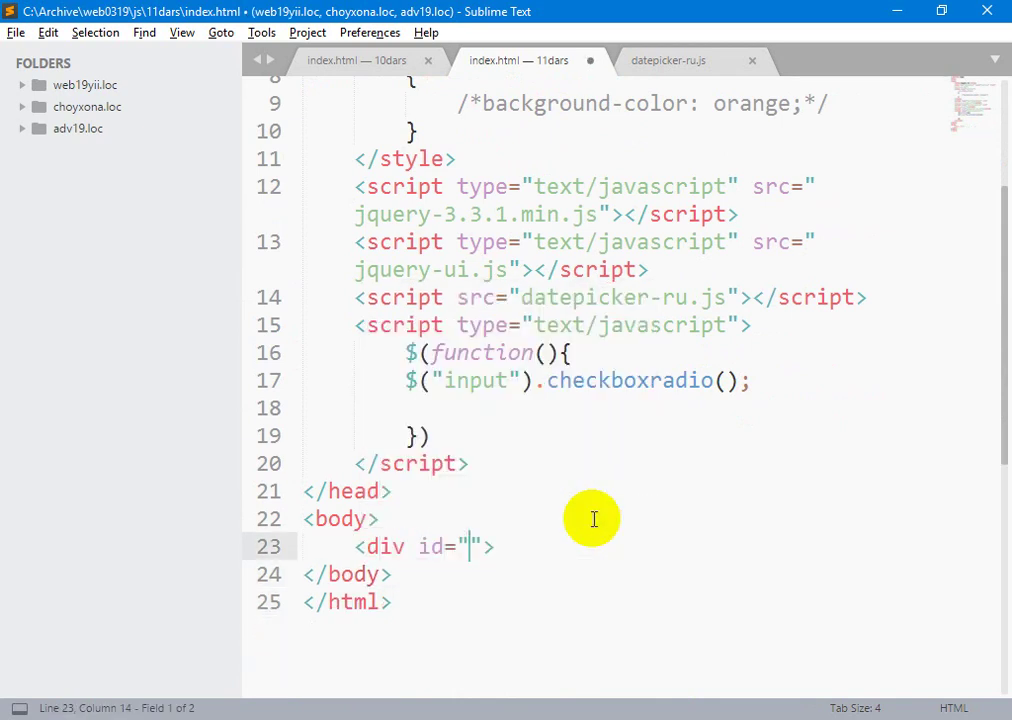
type("blok")
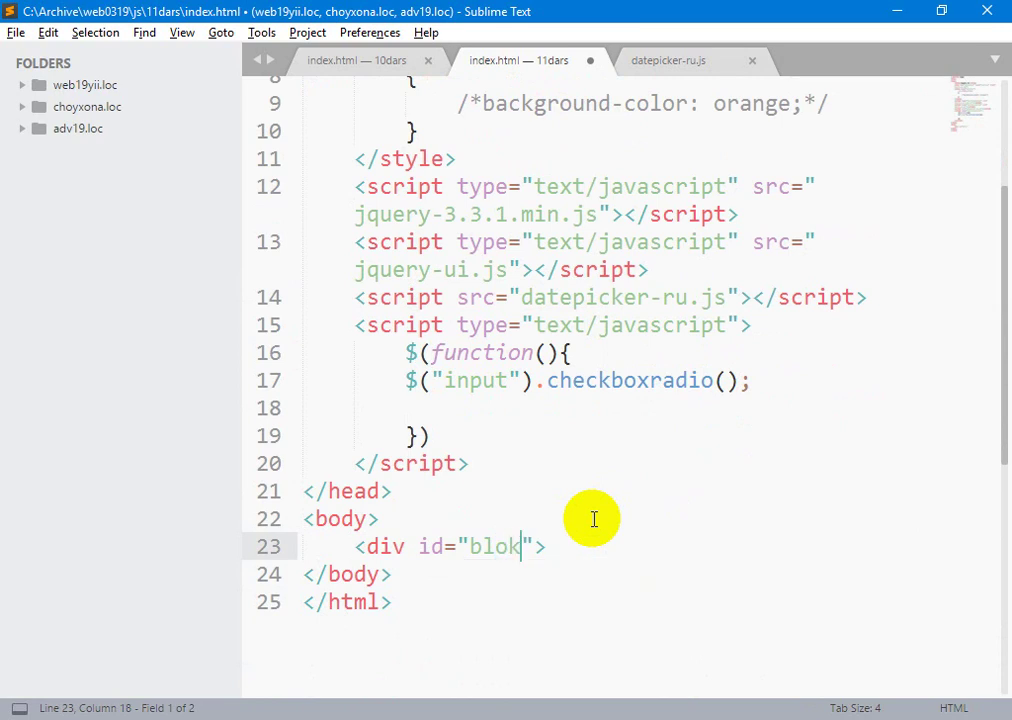
key("Tab")
key("ctrl+s")
Step: Add the title "My blok" to the div and insert its closing tag, leaving an empty line between
type("tit")
key("Return")
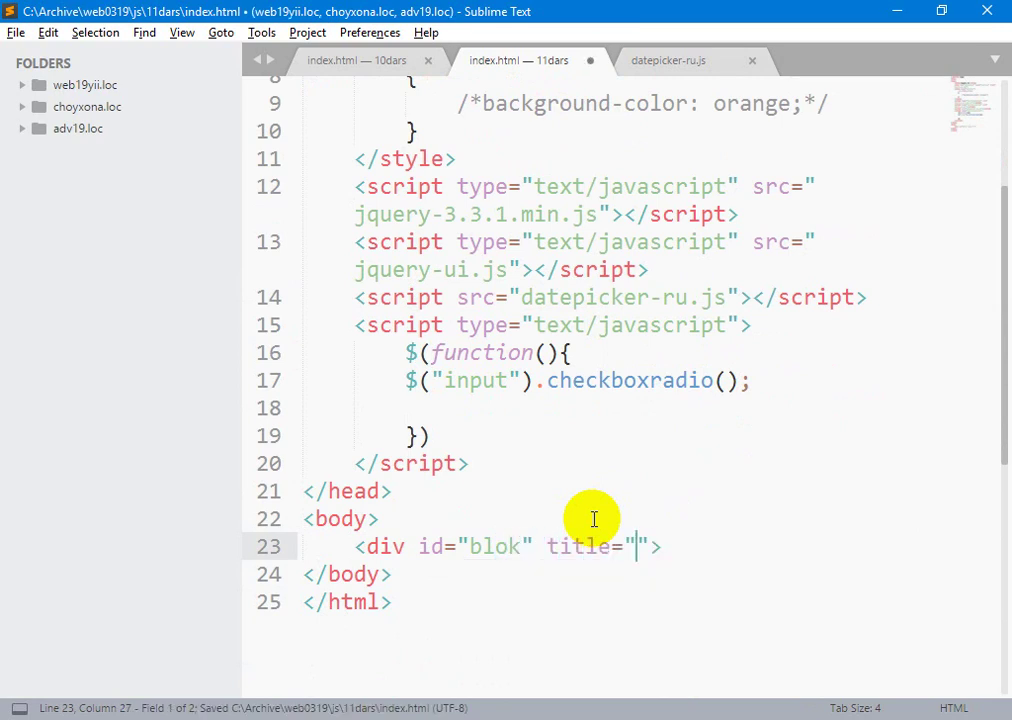
type("My blo")
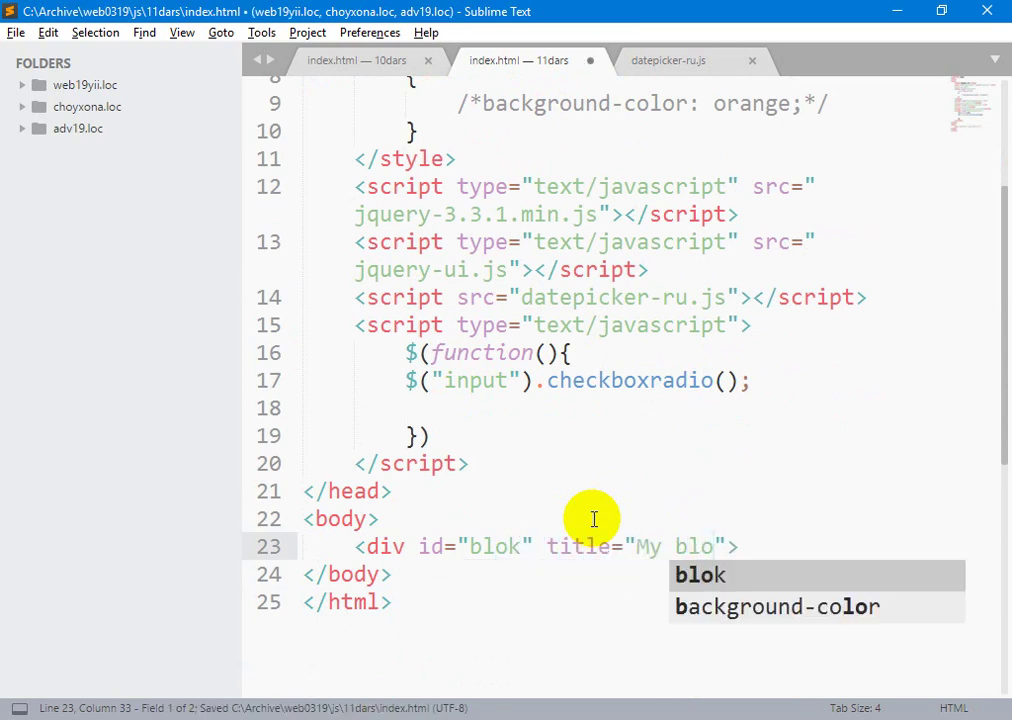
type("k")
key("Tab")
key("Return")
key("Return")
type("</div>")
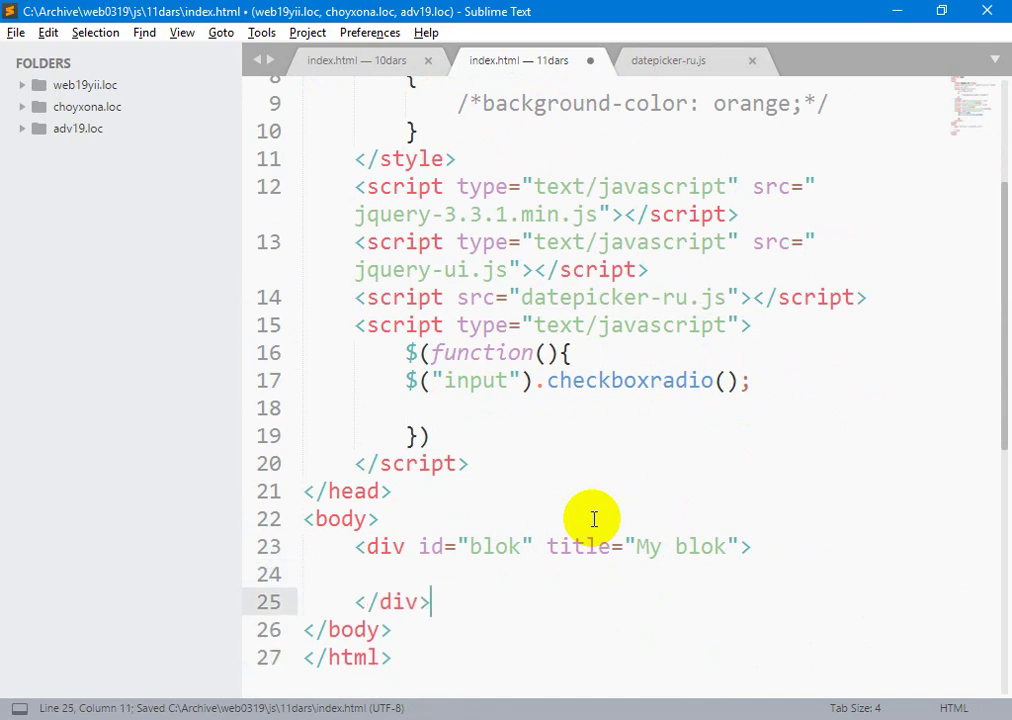
Step: Insert a paragraph filled with Lorem ipsum placeholder text inside the blok div and save index.html
key("Up")
type("<p")
key("Tab")
type("l")
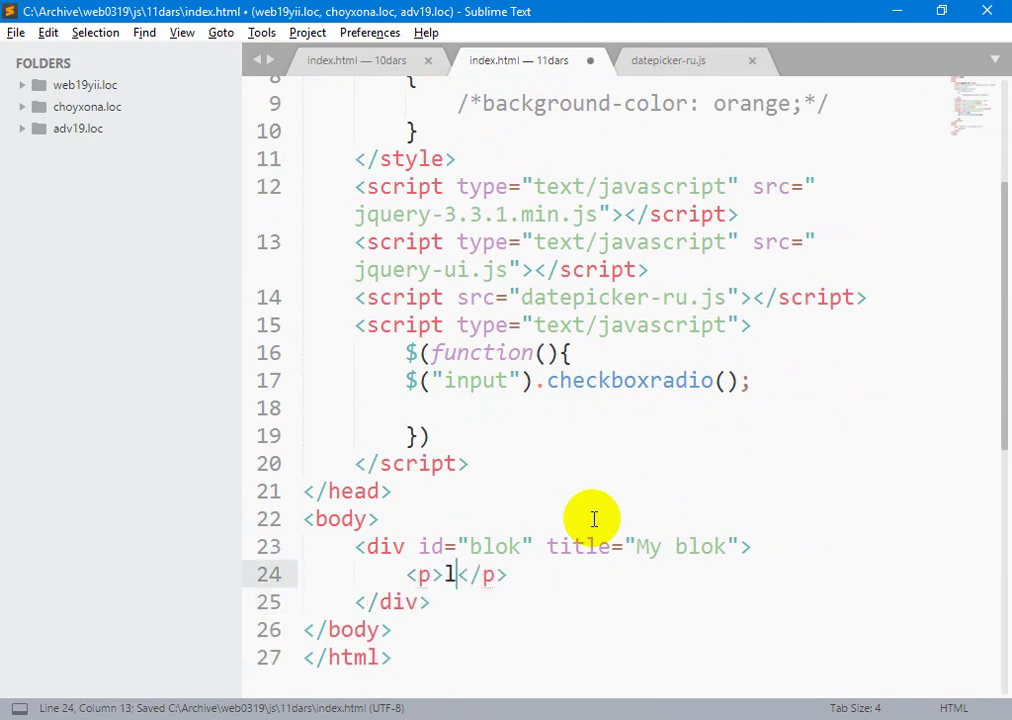
key("Tab")
key("ctrl+s")
Step: Switch to Chrome and reload the Jquery UI test page to check how the new div's text is displayed
key("alt+Tab")
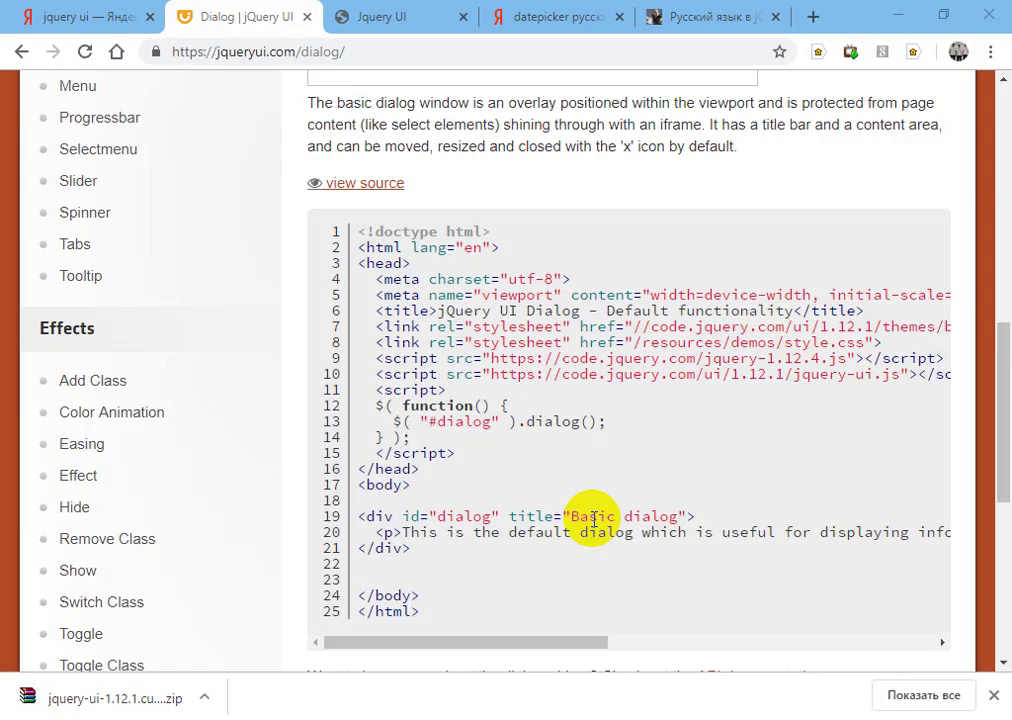
key("ctrl+Tab")
key("F5")
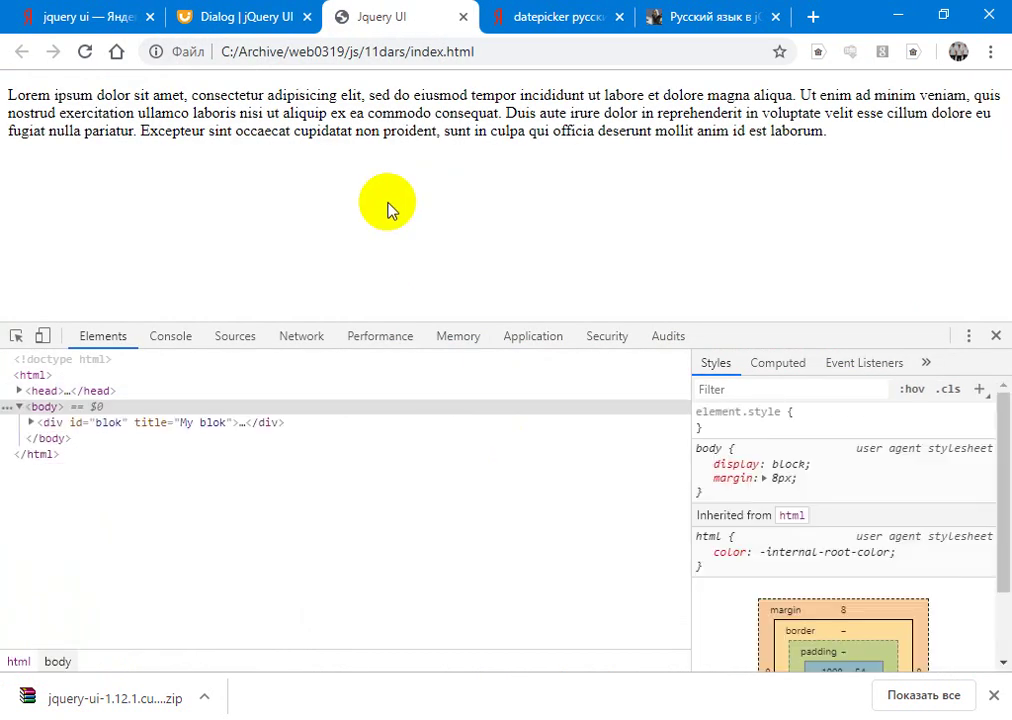
double_click(322, 131)
Step: Back in Sublime Text, replace the checkboxradio call in the script with $("#blok").dialog(); and save the file
key("alt+Tab")
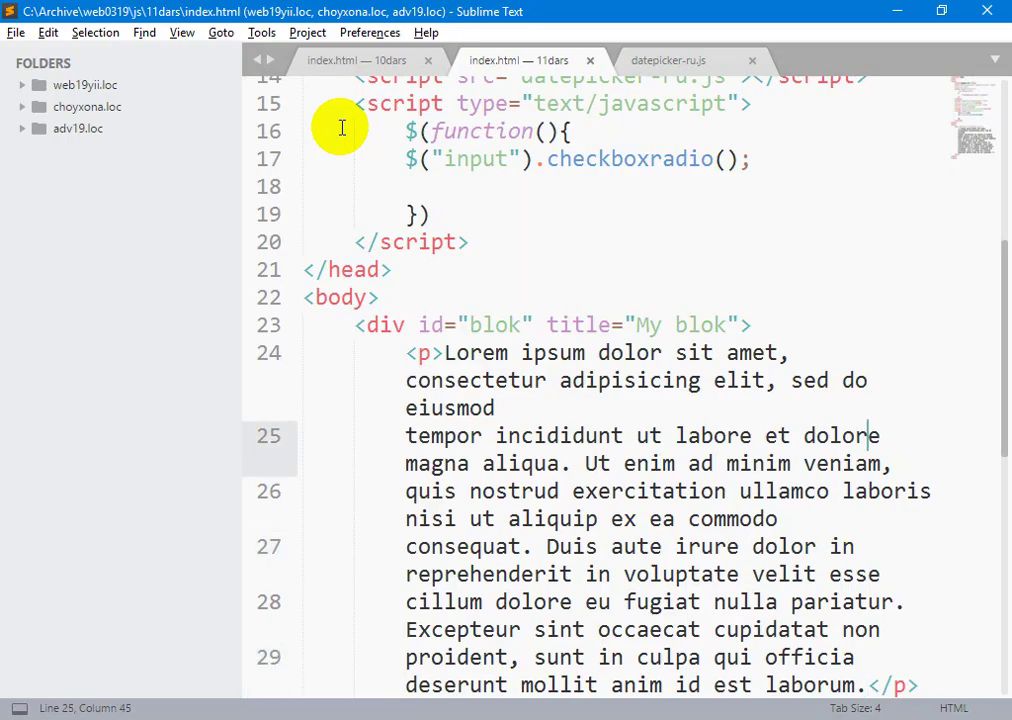
key("Up")
key("Up")
key("Up")
key("Up")
key("Up")
key("Up")
key("Up")
key("Up")
key("Up")
key("Up")
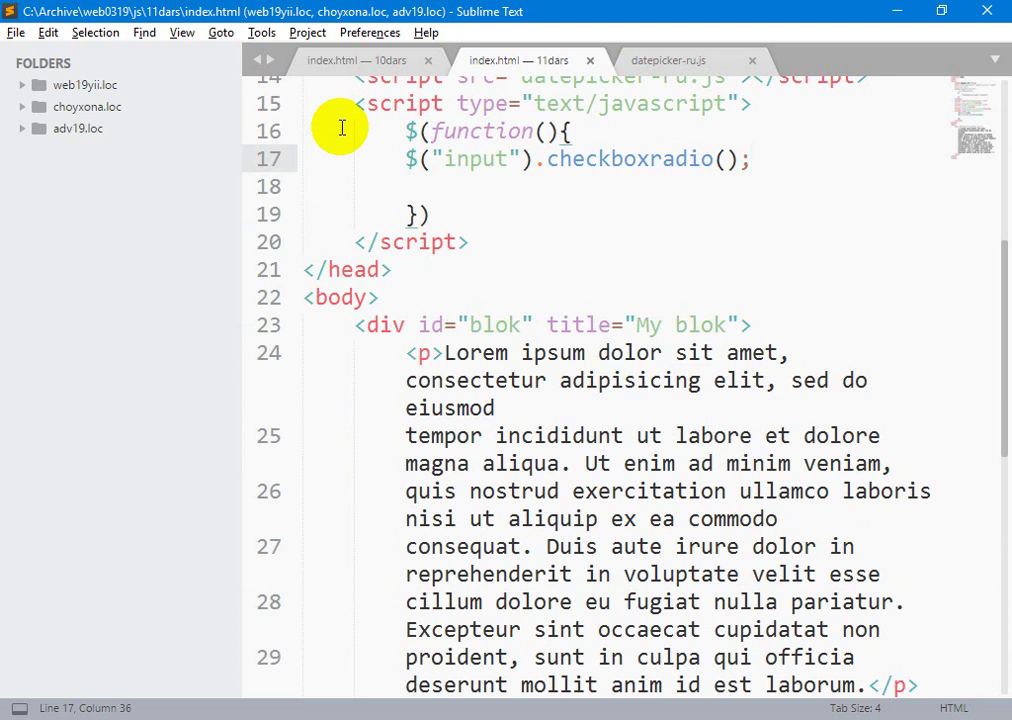
key("shift+Home")
type("$(")
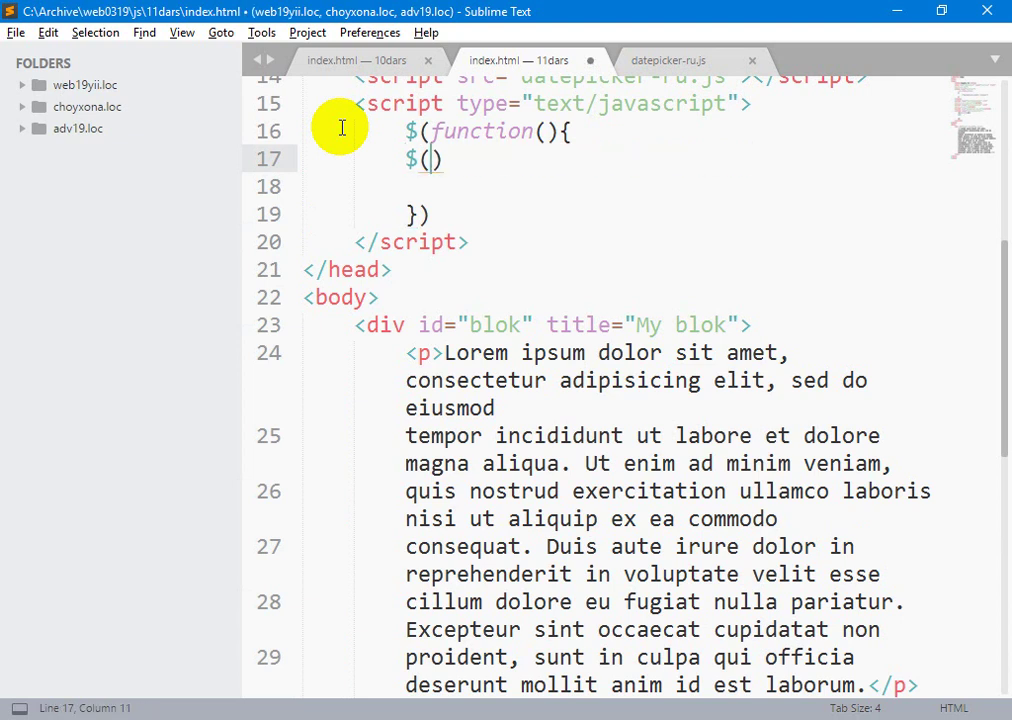
type("\"#blok\")")
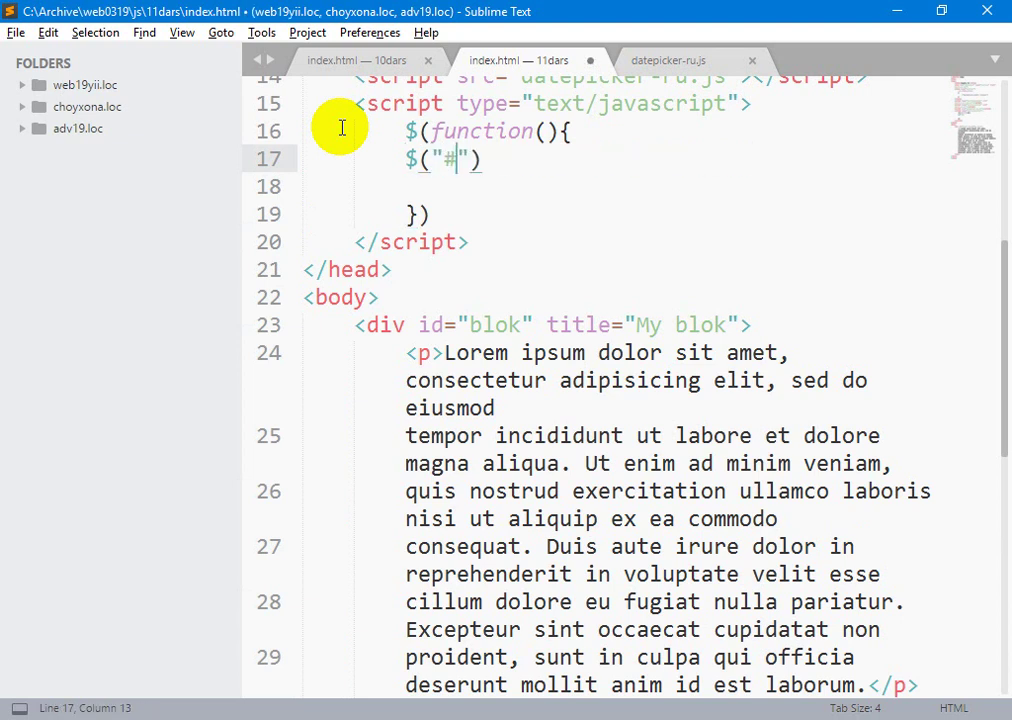
type(".dialog()")
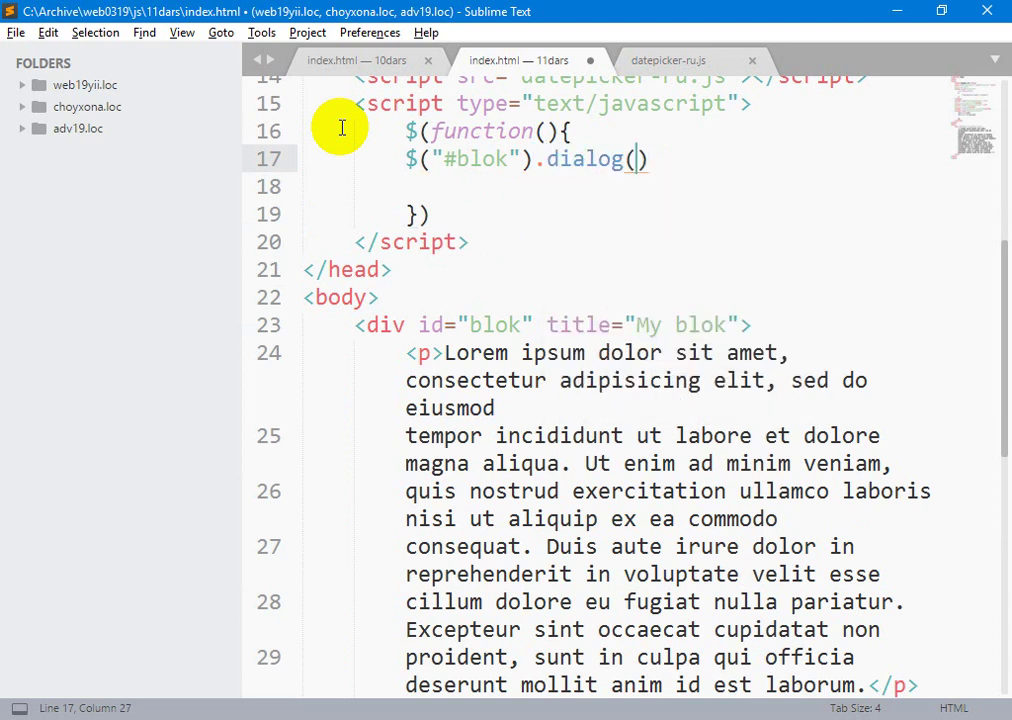
key("ctrl+s")
type(";")
key("ctrl+s")
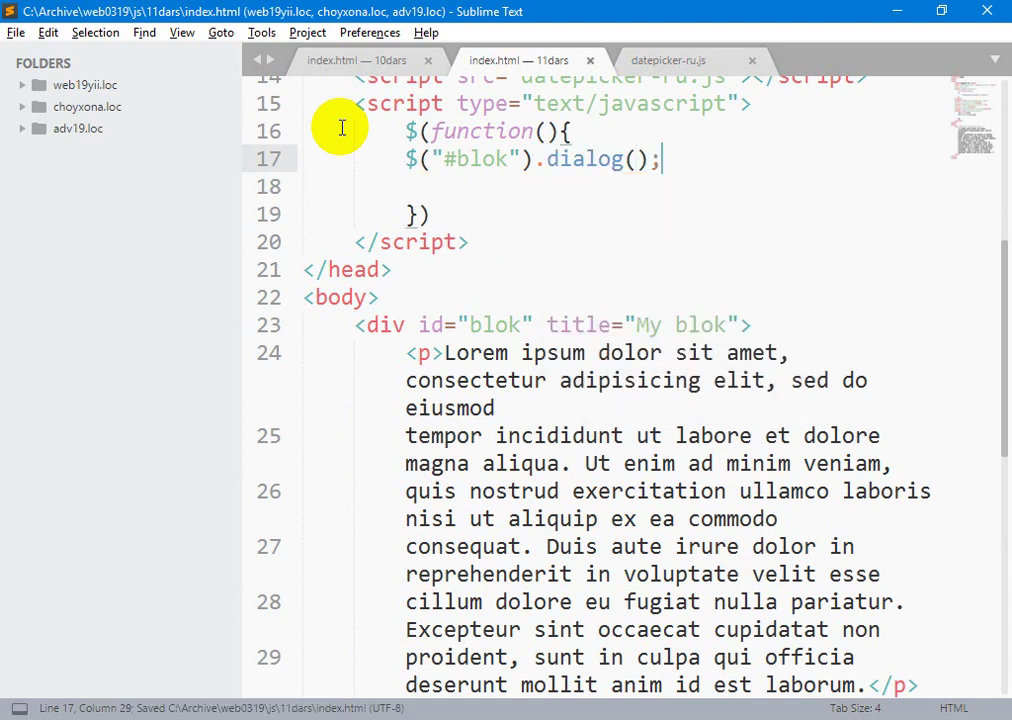
Step: Reload the test page in Chrome, close the developer tools and try moving the My blok dialog down and to the left
key("alt+Tab")
key("F5")
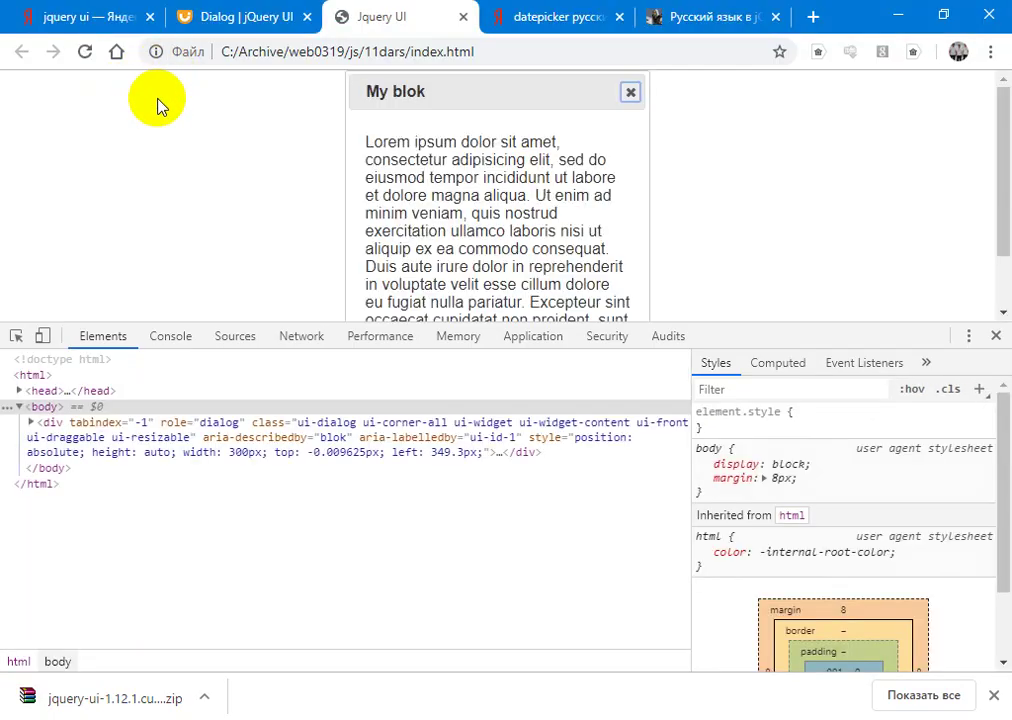
left_click(996, 336)
left_click_drag(563, 125, 447, 244)
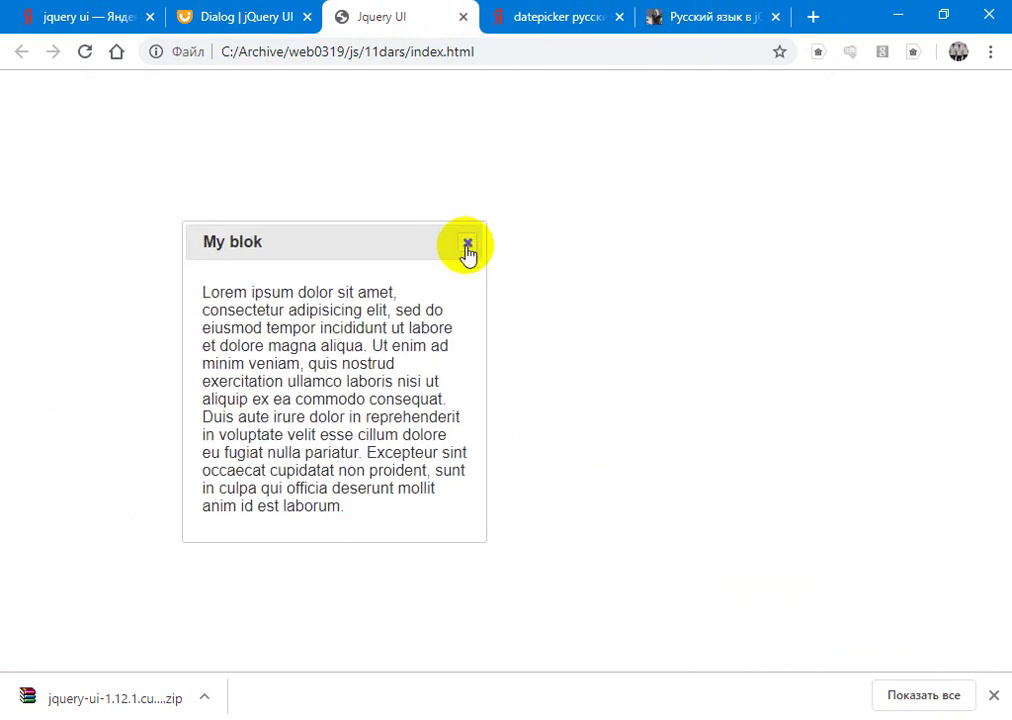
Step: Close the My blok dialog and, in Sublime Text, insert an empty button element directly below the opening body tag
left_click(467, 243)
key("alt+Tab")
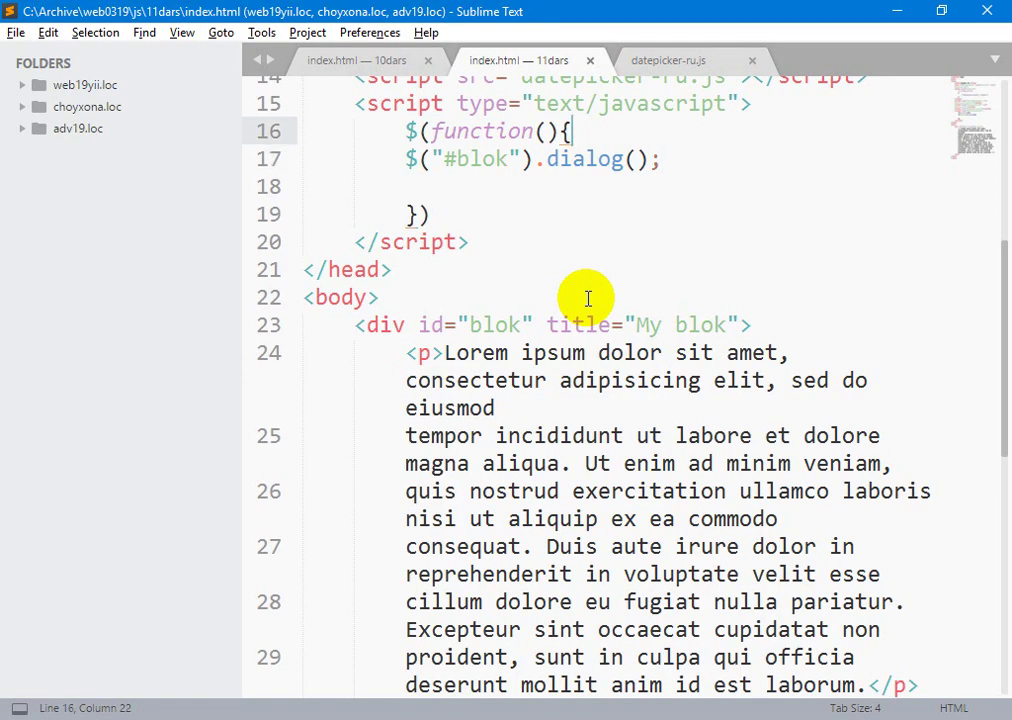
key("Down")
key("Down")
key("Down")
key("Down")
key("Down")
key("Down")
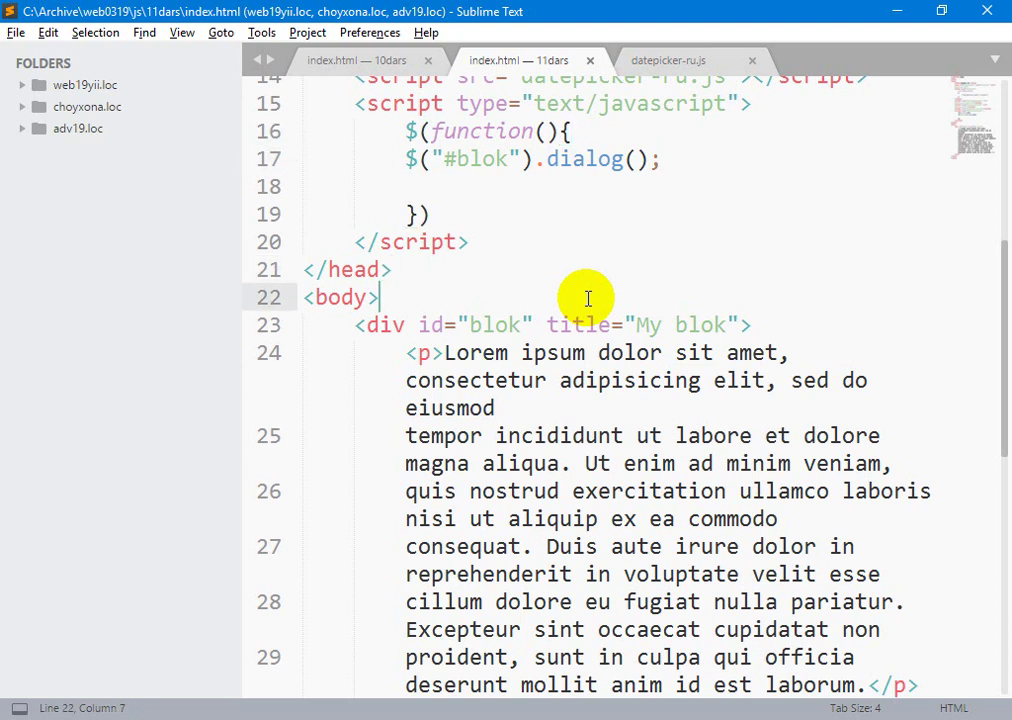
key("Return")
type("<but")
key("Return")
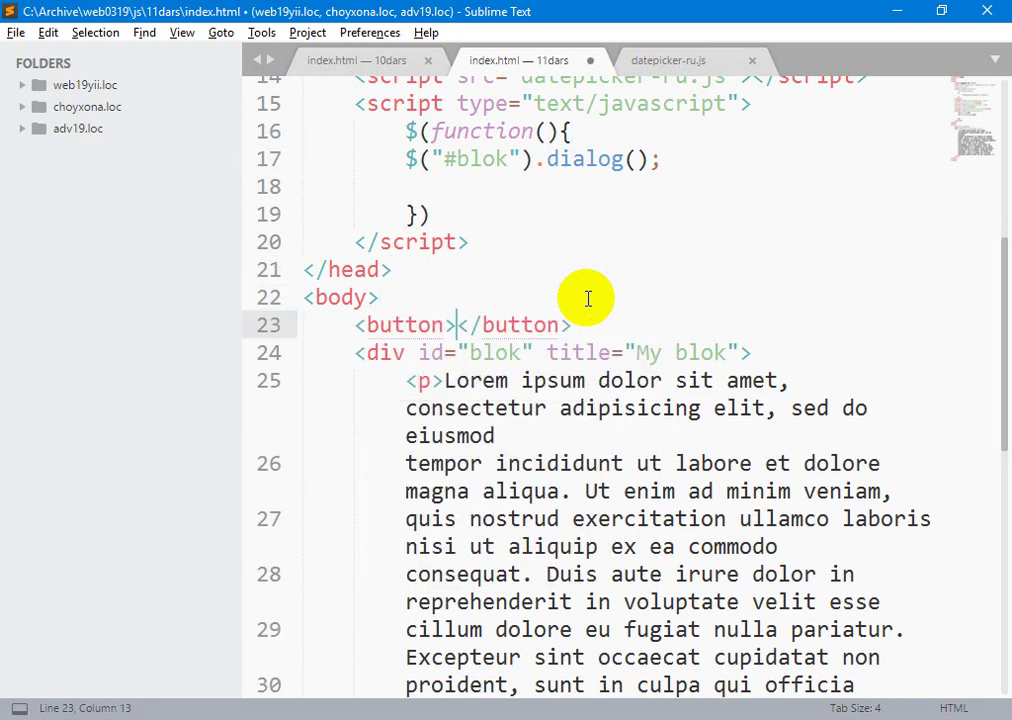
Step: Give the new button the id "b20" and the label "Show", and save the file
type("id")
key("Tab")
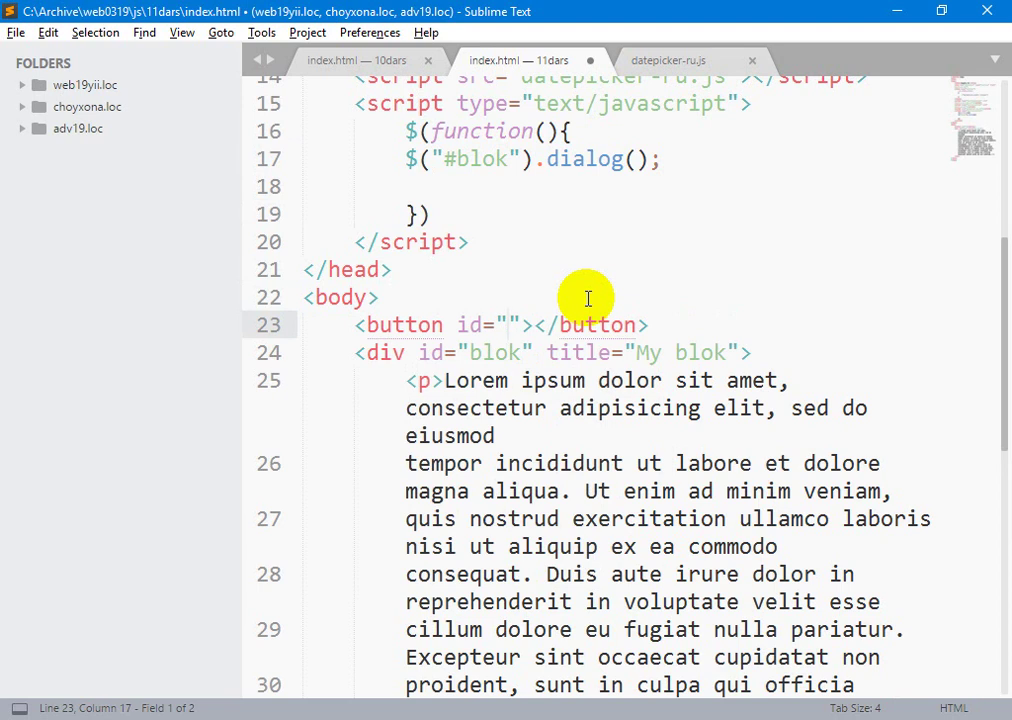
type("b20\">")
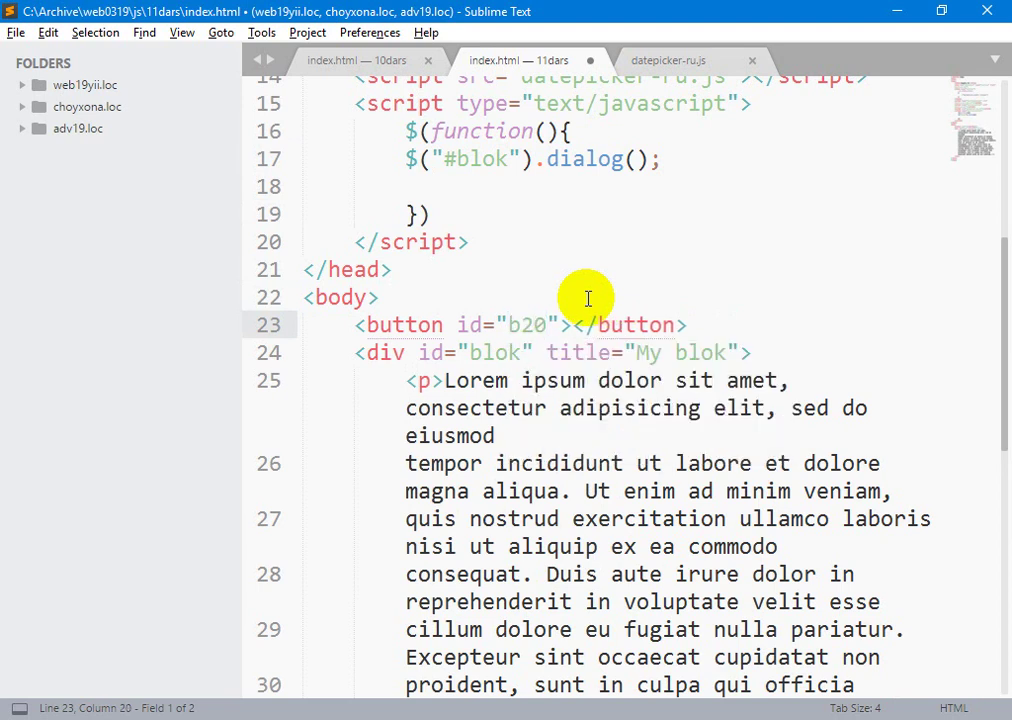
type("Show")
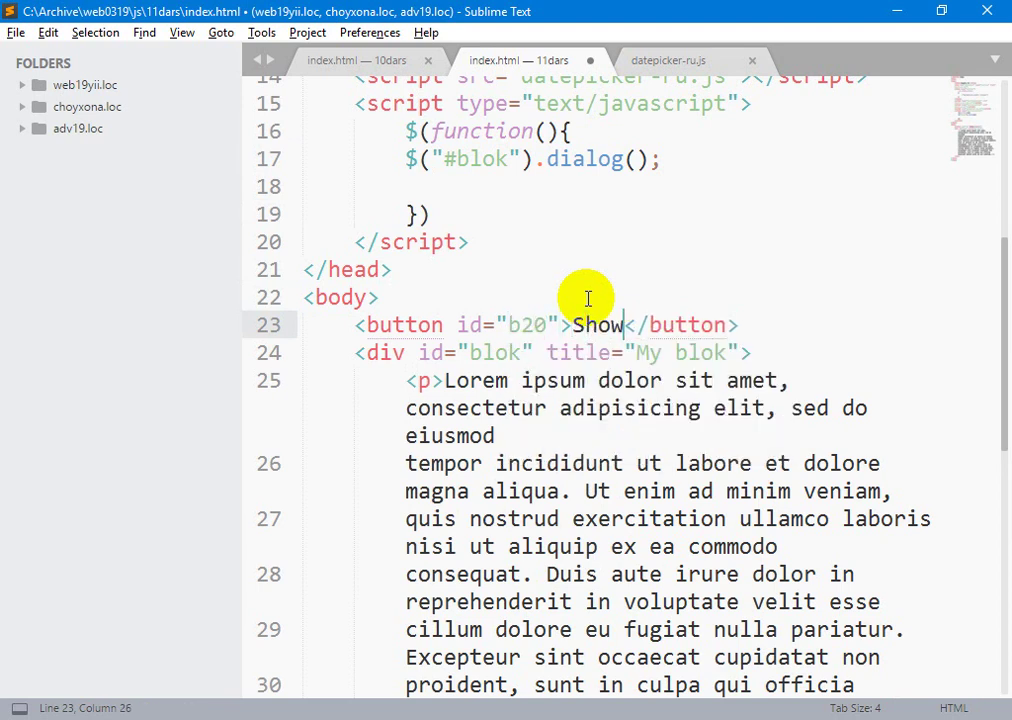
key("ctrl+s")
Step: Add $("#blok").hide(); as the first statement of the document-ready function
key("Up")
key("Up")
key("Up")
key("Up")
key("Up")
key("Up")
key("Up")
key("Up")
key("Down")
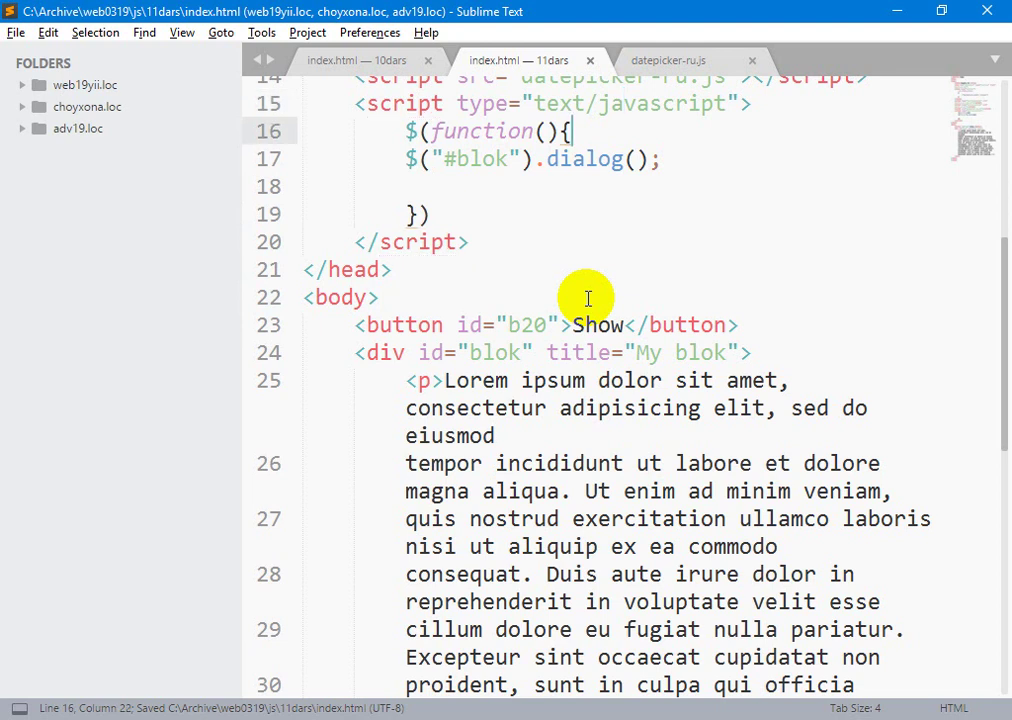
key("Return")
type("$(\"")
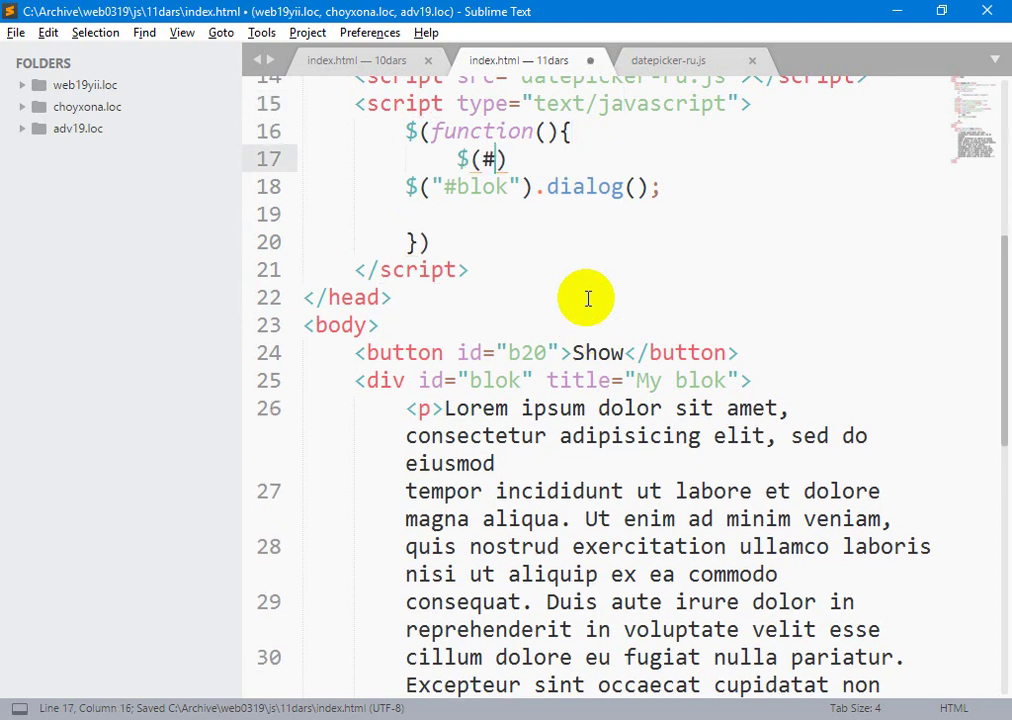
type("#b")
key("BackSpace")
key("BackSpace")
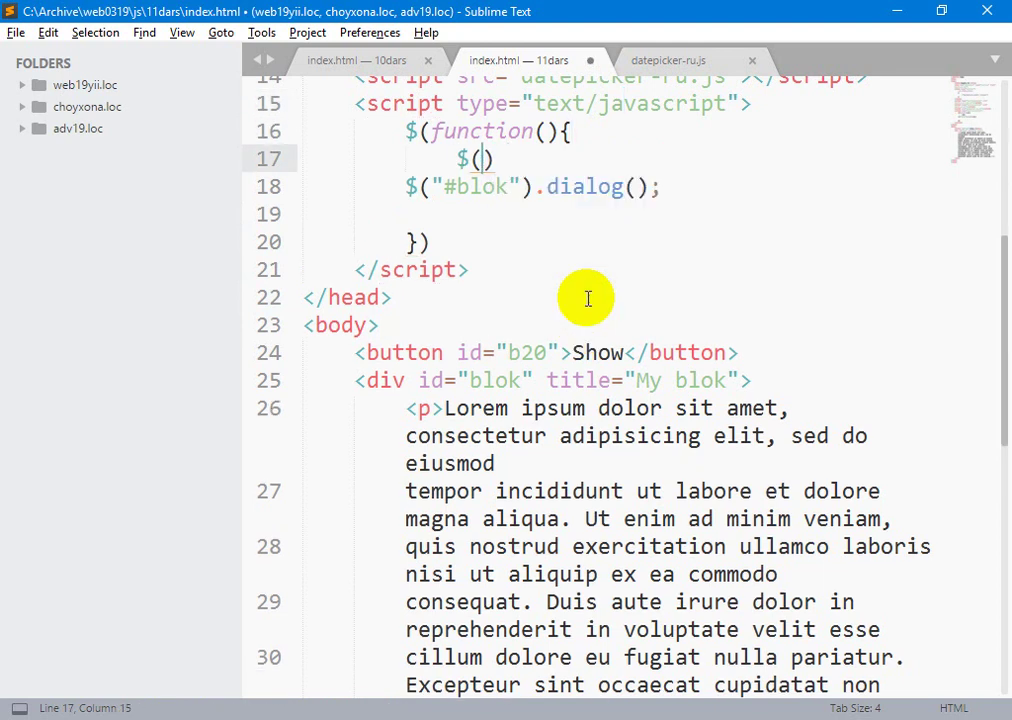
type("\"#blok\")")
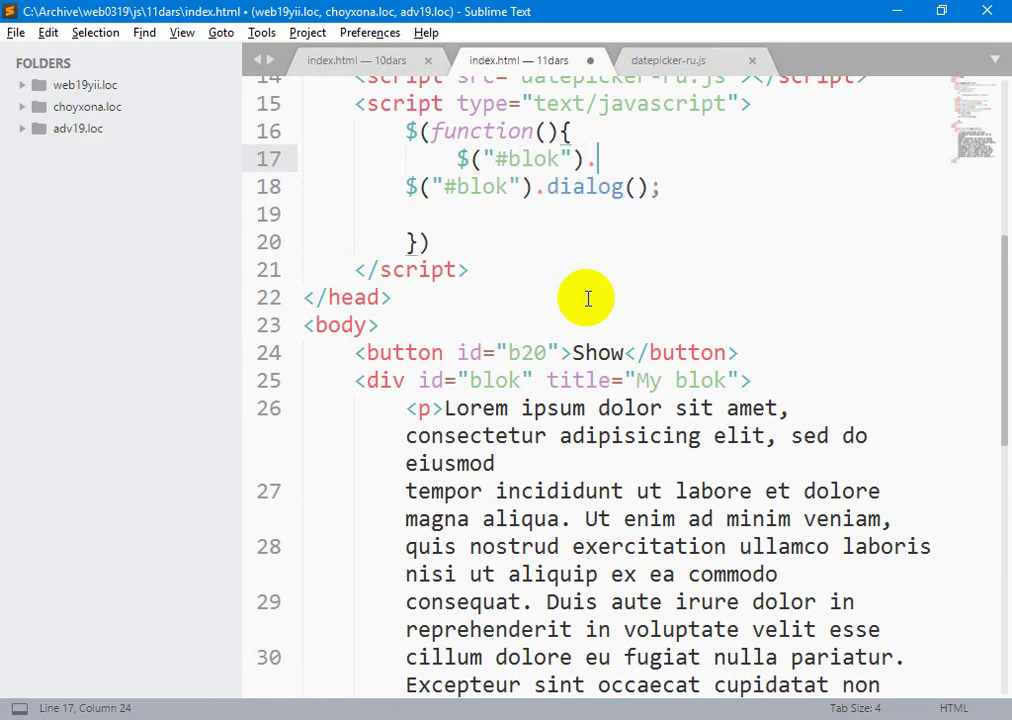
type(".hide()")
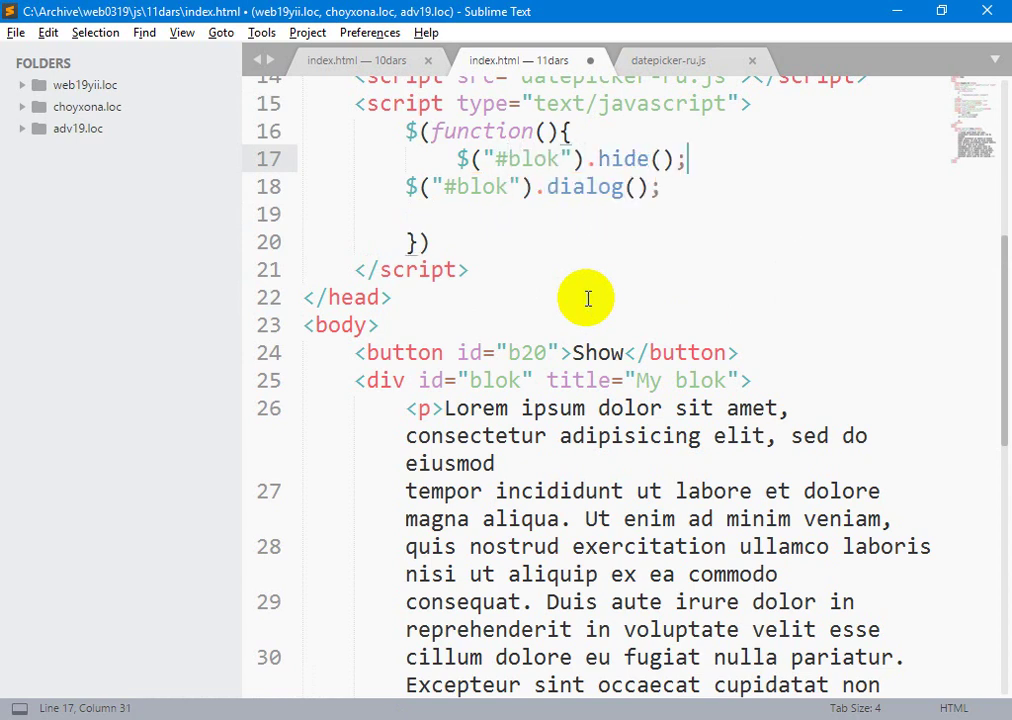
type(";")
Step: Below the hide call, add $("#b20").click(function(){}) as an empty click handler
key("Return")
type("$(\"#")
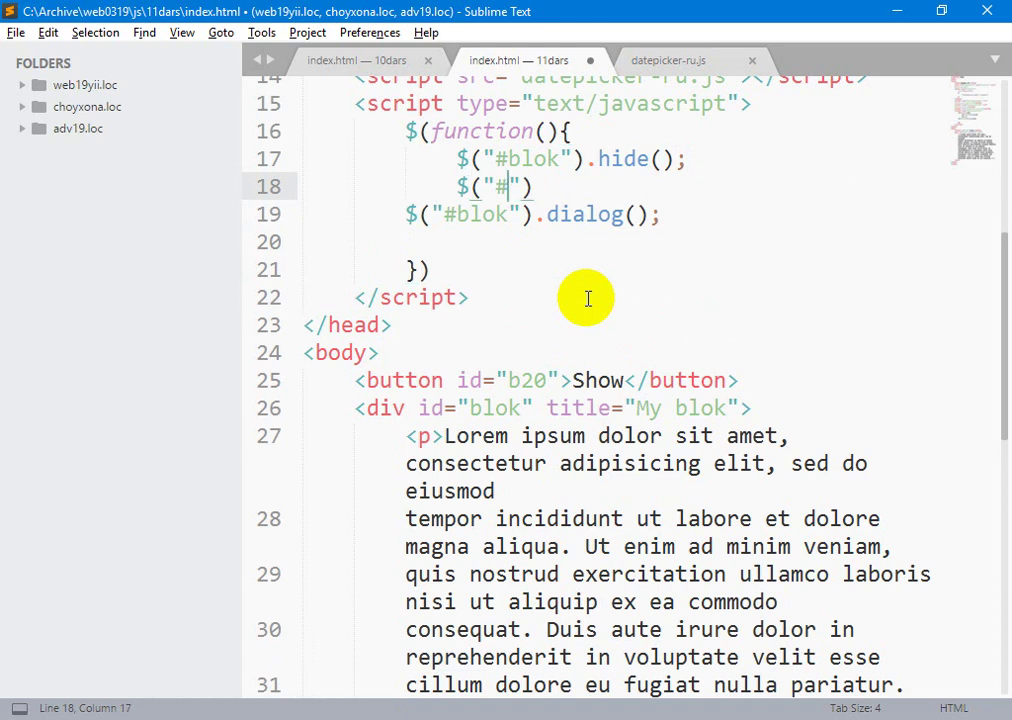
type("b20\").s")
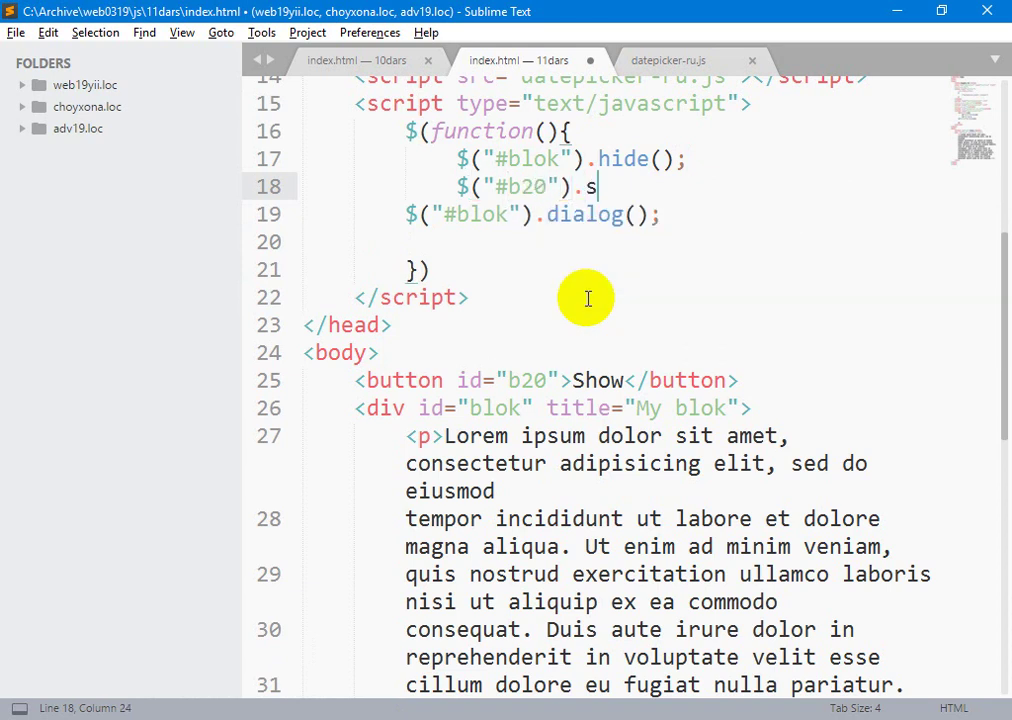
type("jow")
key("BackSpace")
key("BackSpace")
key("BackSpace")
type("clikc")
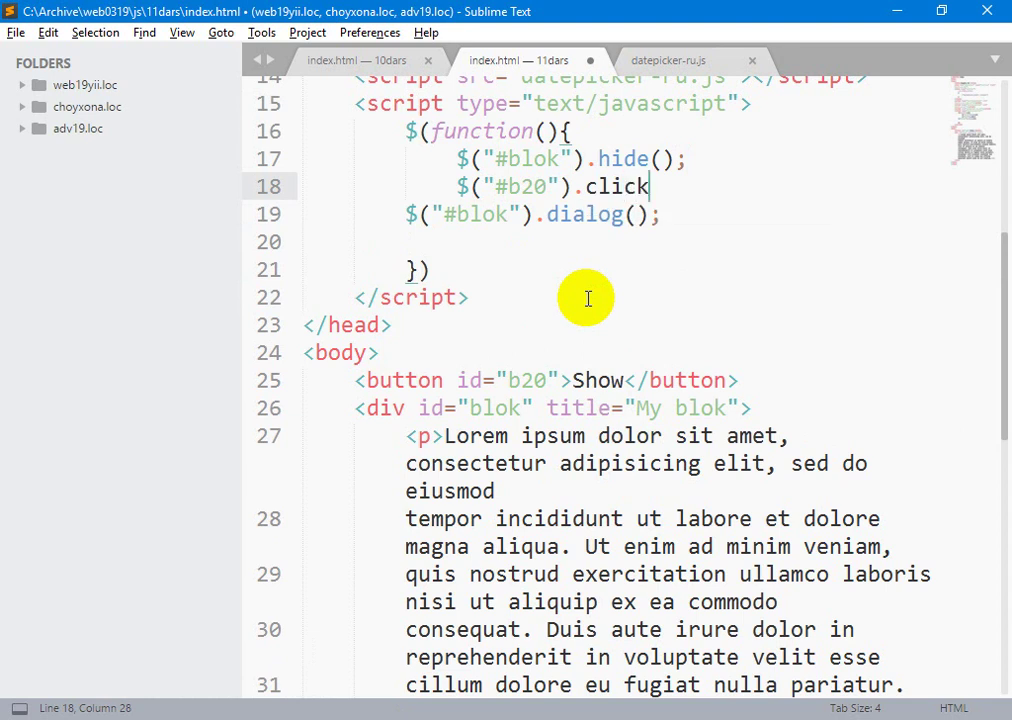
type("()")
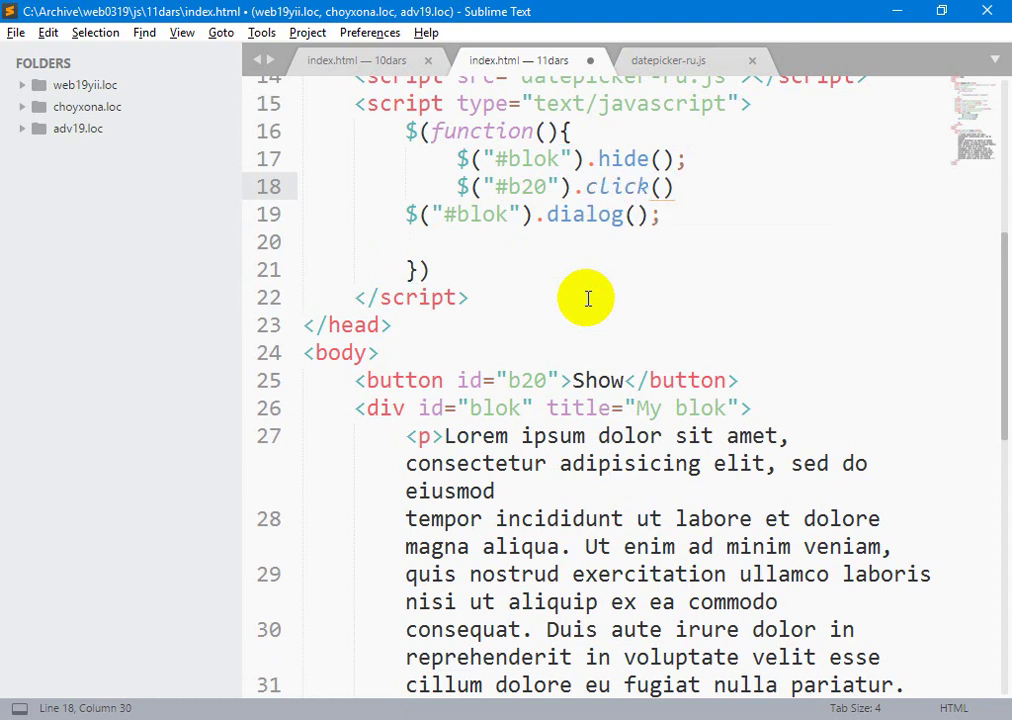
type("function")
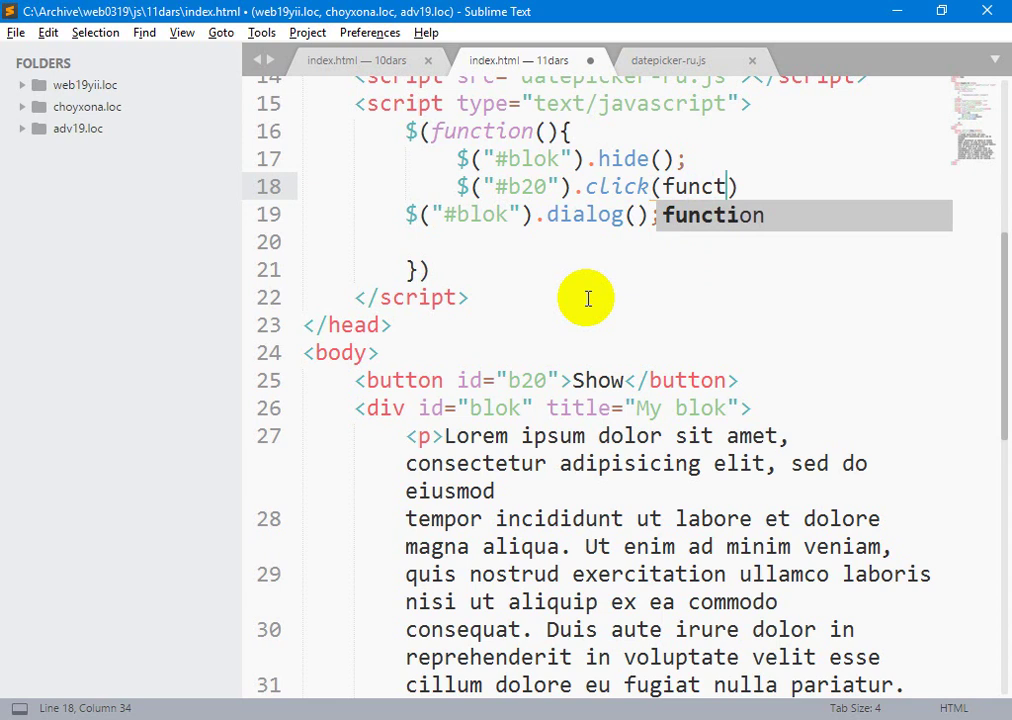
type("()")
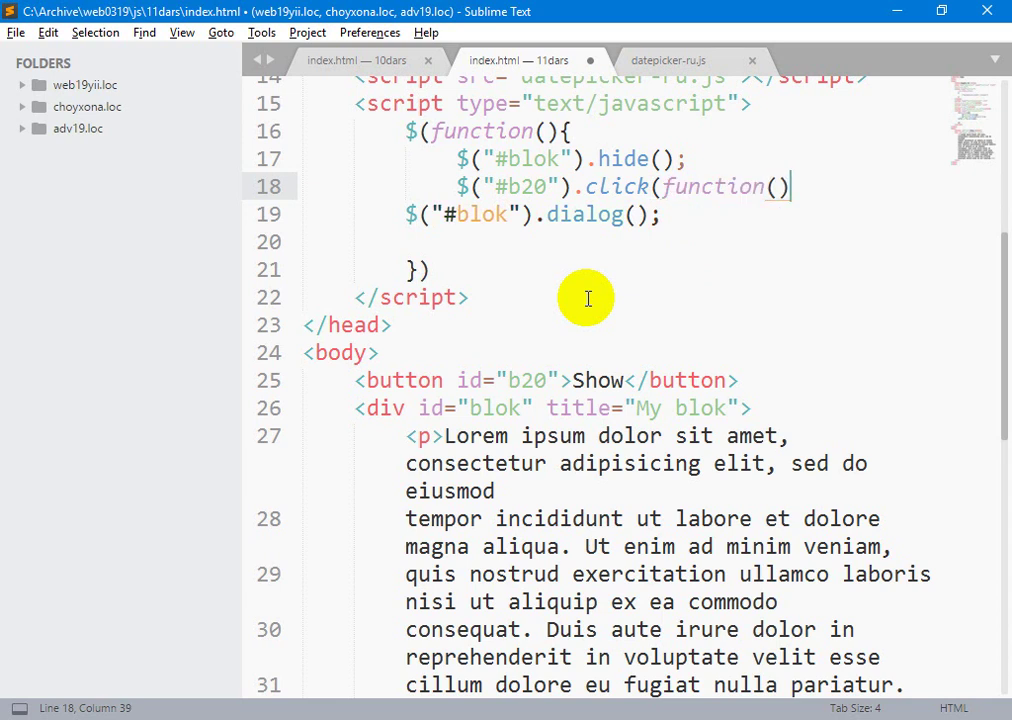
type("{}")
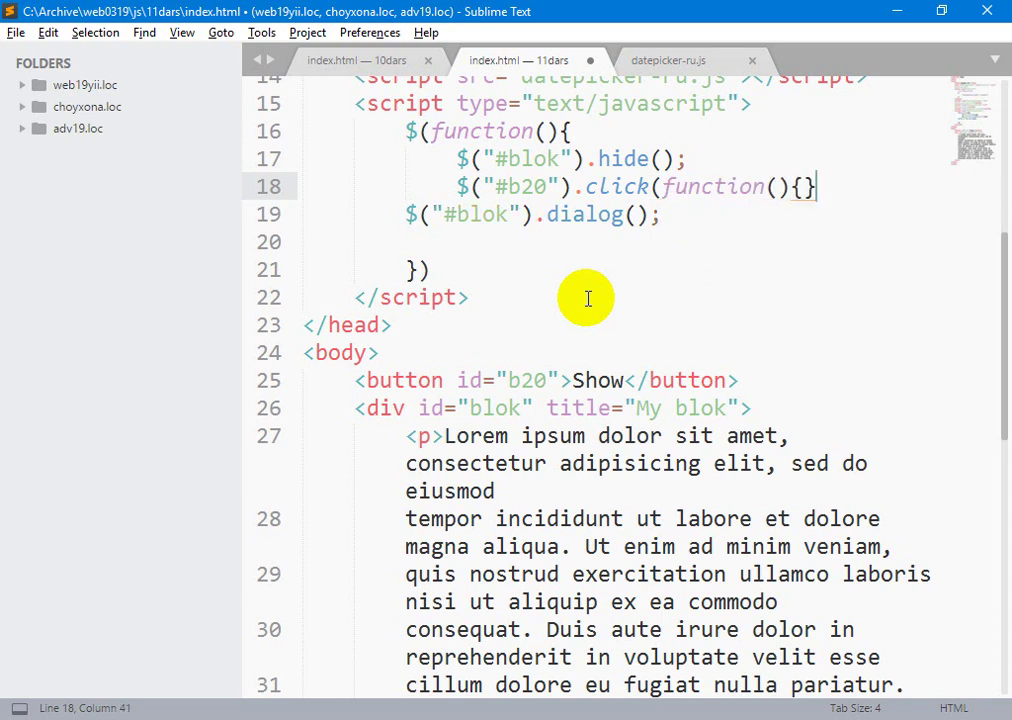
Step: Enclose the #blok dialog call in the click handler by moving its closing brackets below it, indent the call and save
key("shift+End")
key("ctrl+x")
key("Down")
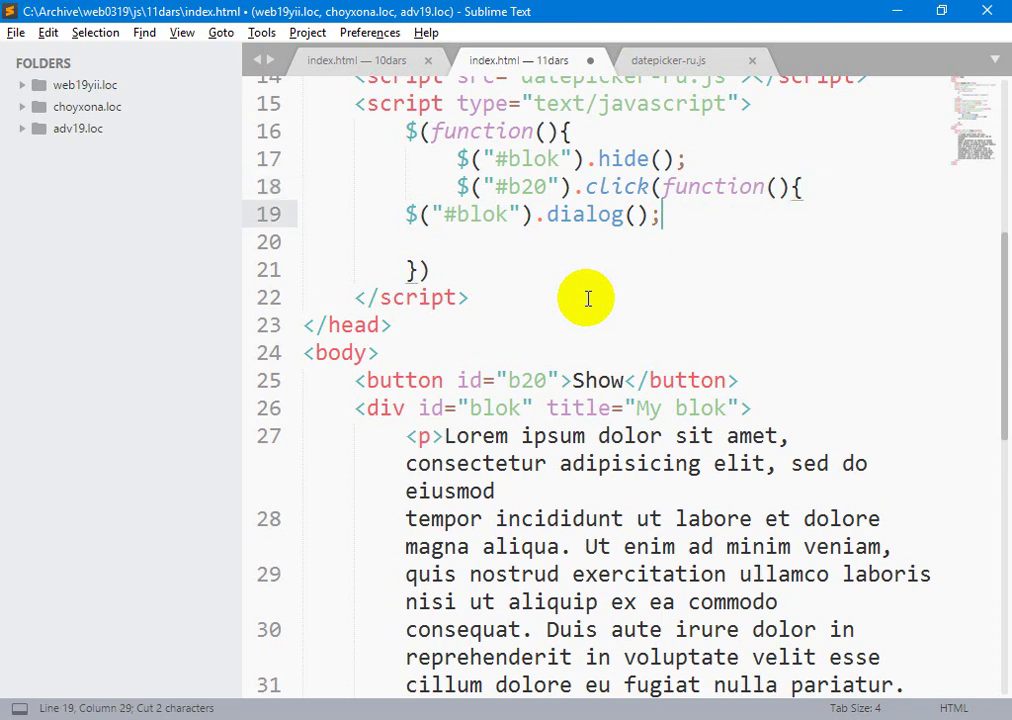
key("Down")
key("Down")
key("Up")
key("ctrl+v")
key("Down")
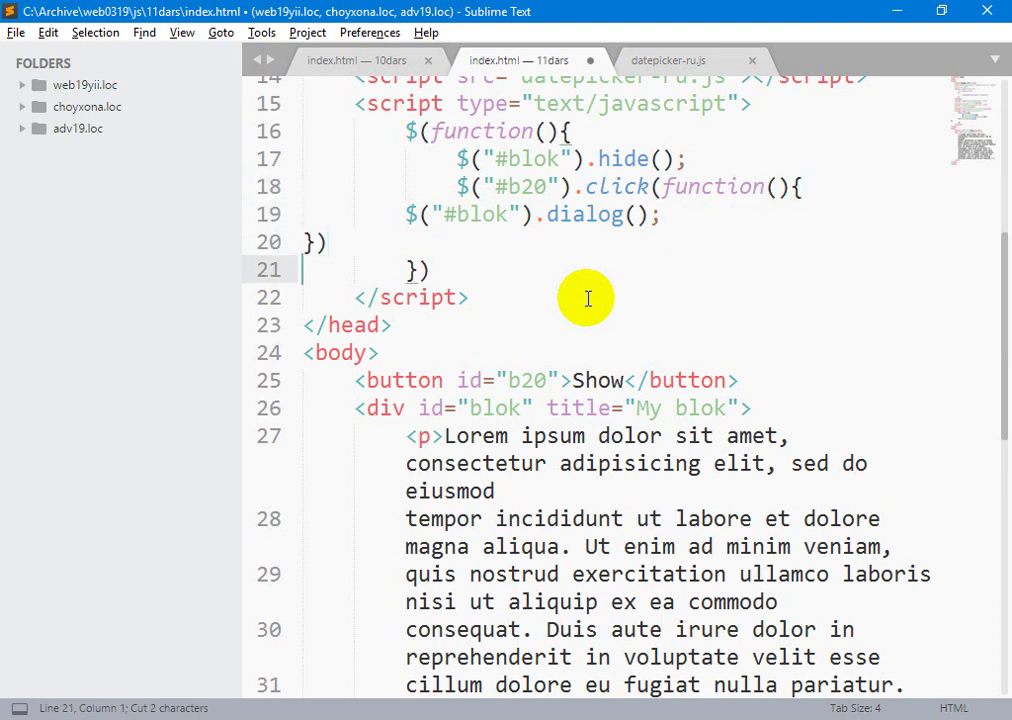
key("Up")
key("Up")
key("Tab")
key("Tab")
key("ctrl+s")
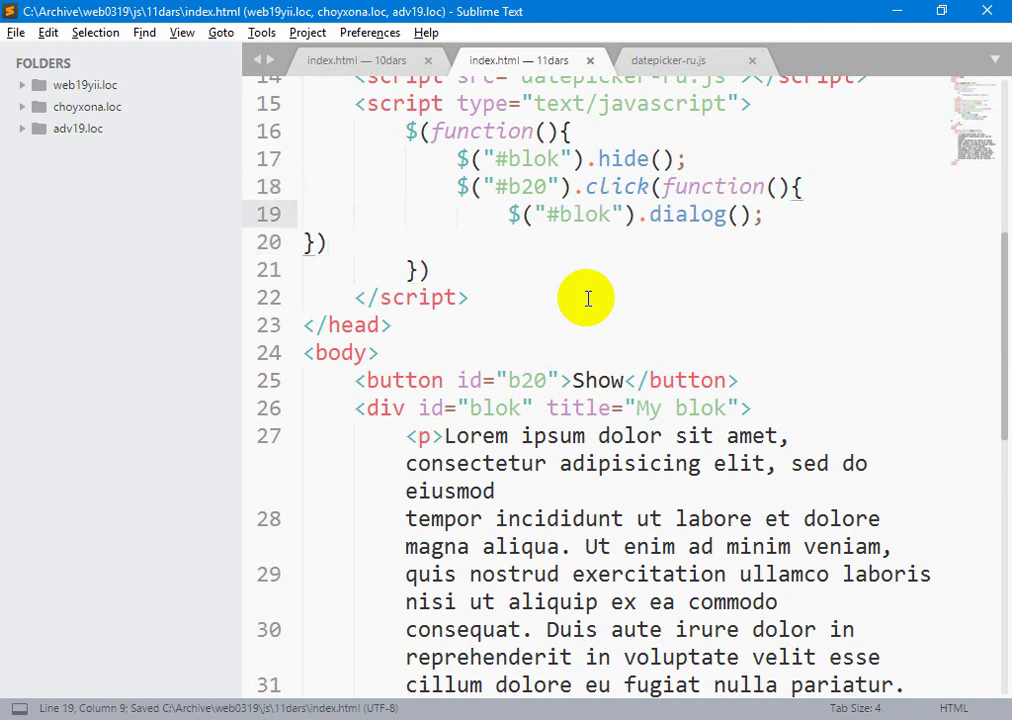
Step: Chain .show(1500) onto the #blok dialog call and save the file
key("ctrl+Right")
key("ctrl+Right")
key("End")
key("Left")
type(".show()")
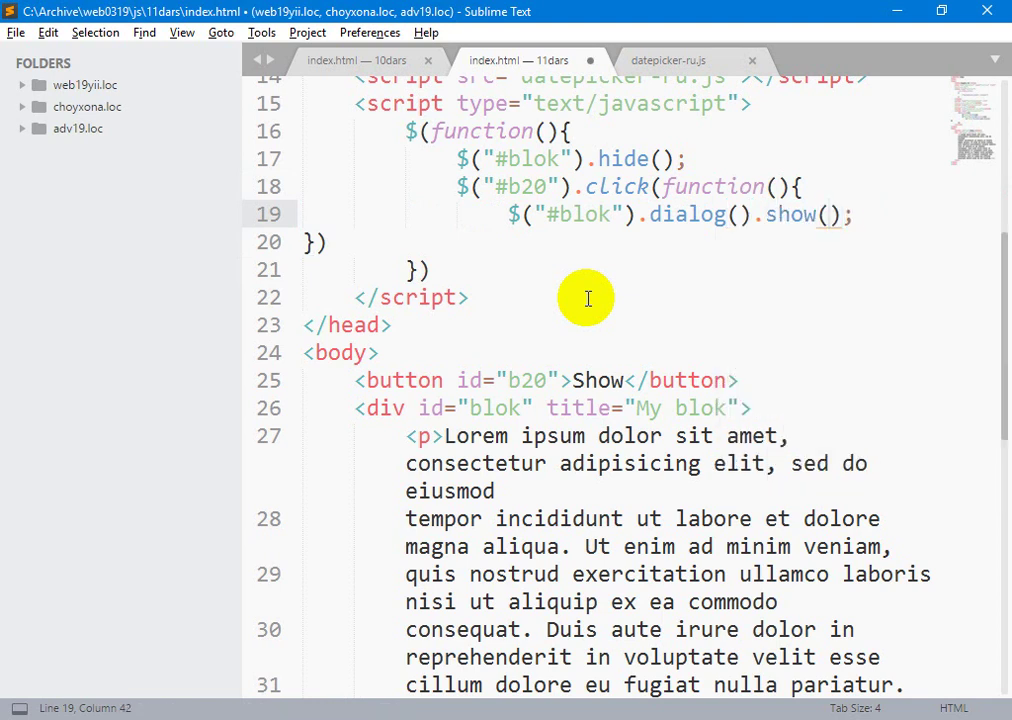
type("1500")
key("ctrl+s")
Step: Test the page in the browser: show the My blok dialog, move it, close it and show it again
key("alt+Tab")
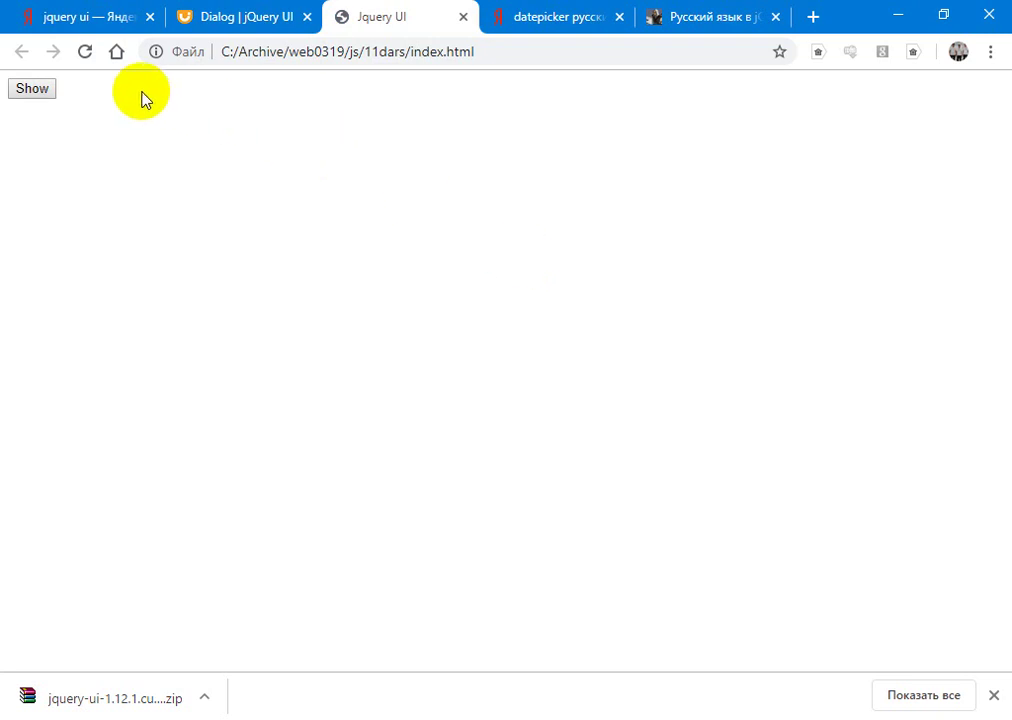
left_click(44, 91)
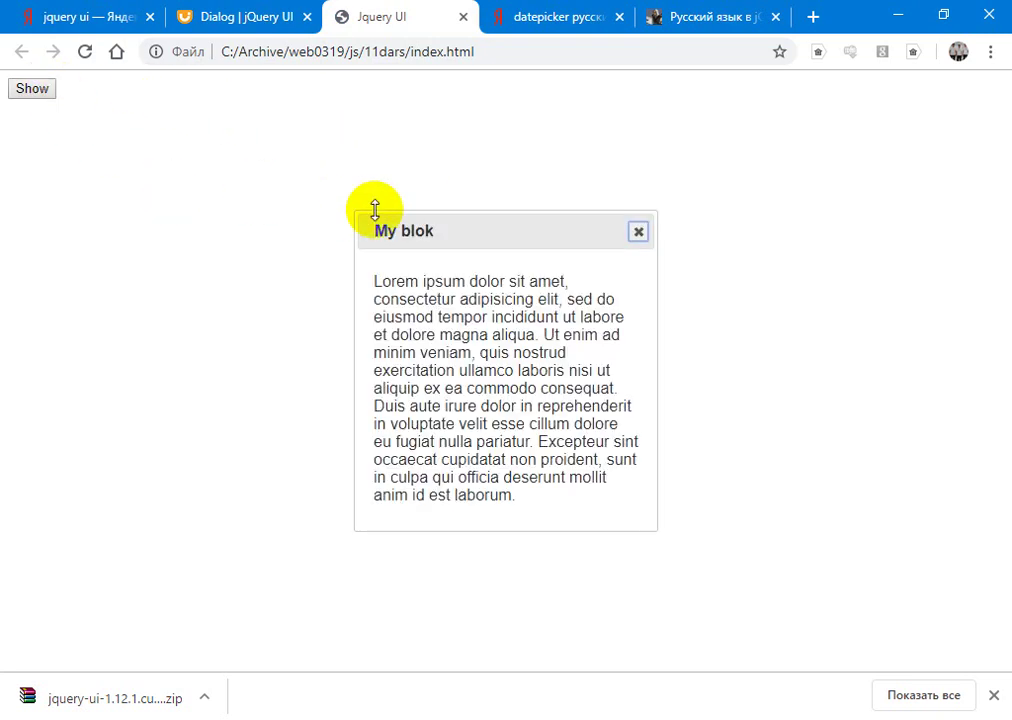
left_click_drag(413, 228, 200, 150)
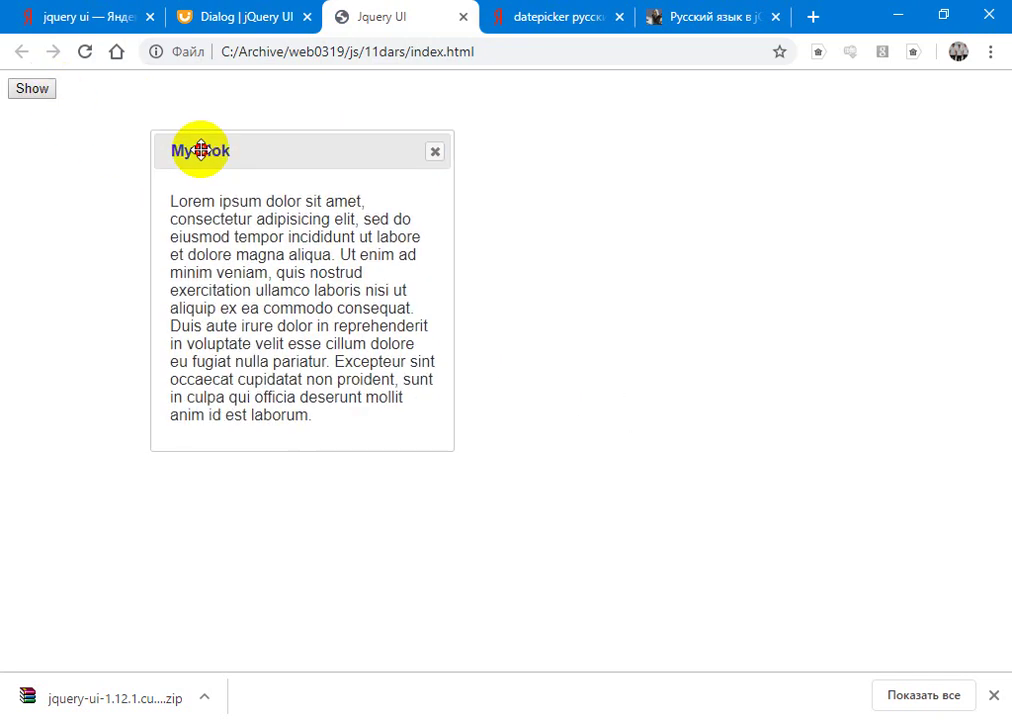
key("Escape")
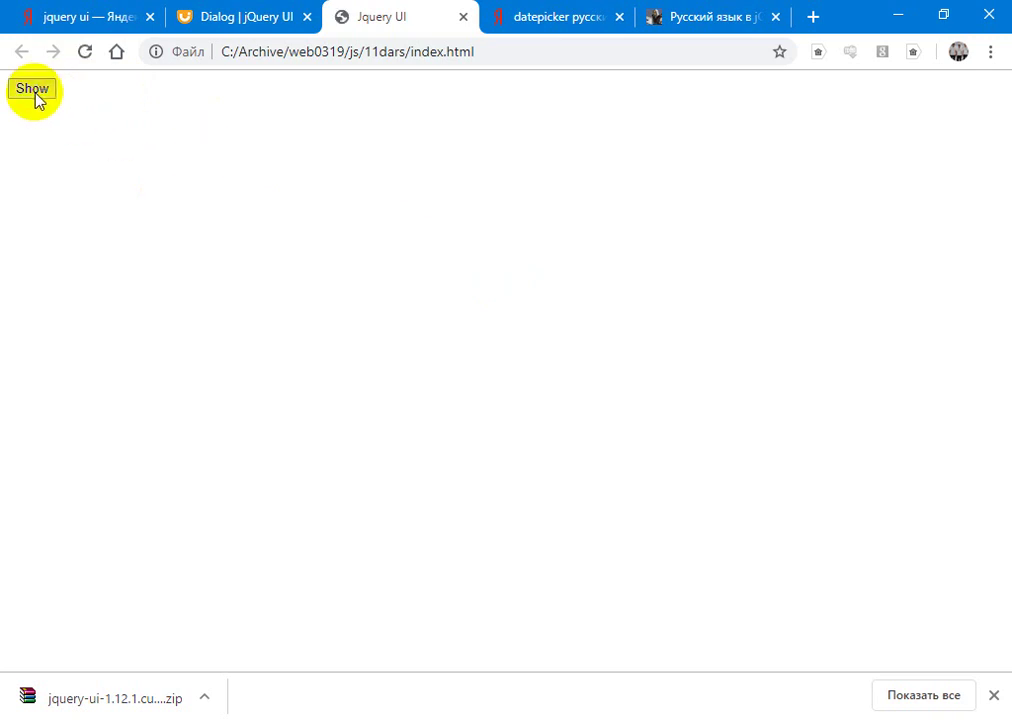
left_click(36, 94)
Step: In Sublime Text, remove .show(1500) from the #blok dialog call, end the statement with a semicolon and save
key("alt+Tab")
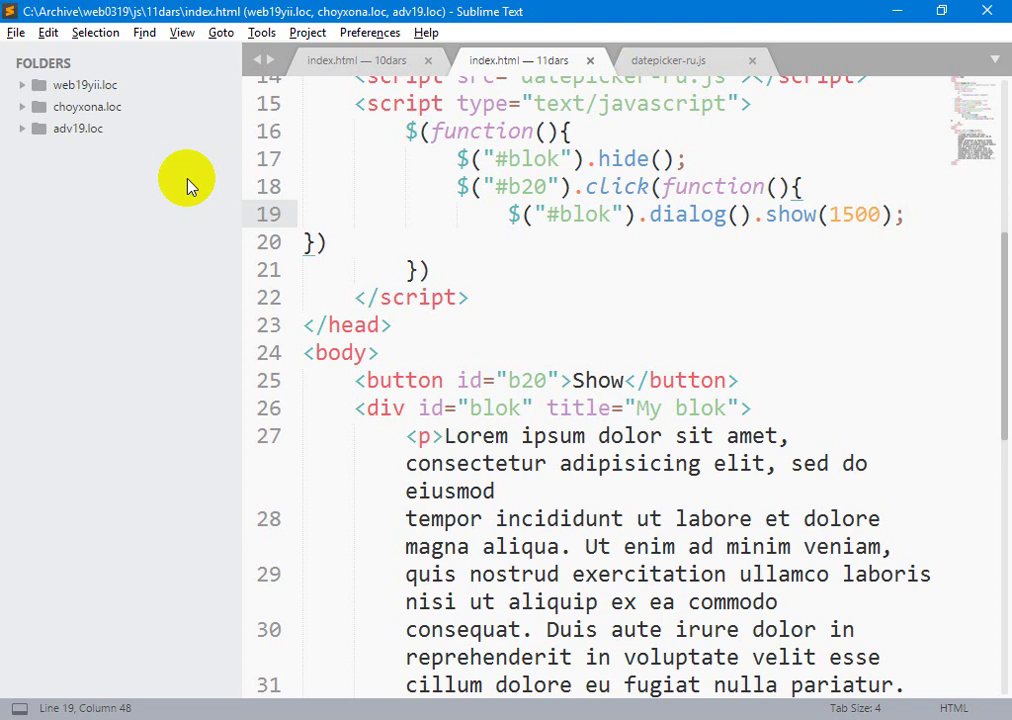
key("shift+Left")
key("shift+Left")
key("shift+Left")
key("shift+Left")
key("shift+Left")
key("shift+Left")
key("shift+Left")
key("shift+Left")
key("shift+Left")
key("shift+Left")
key("shift+Left")
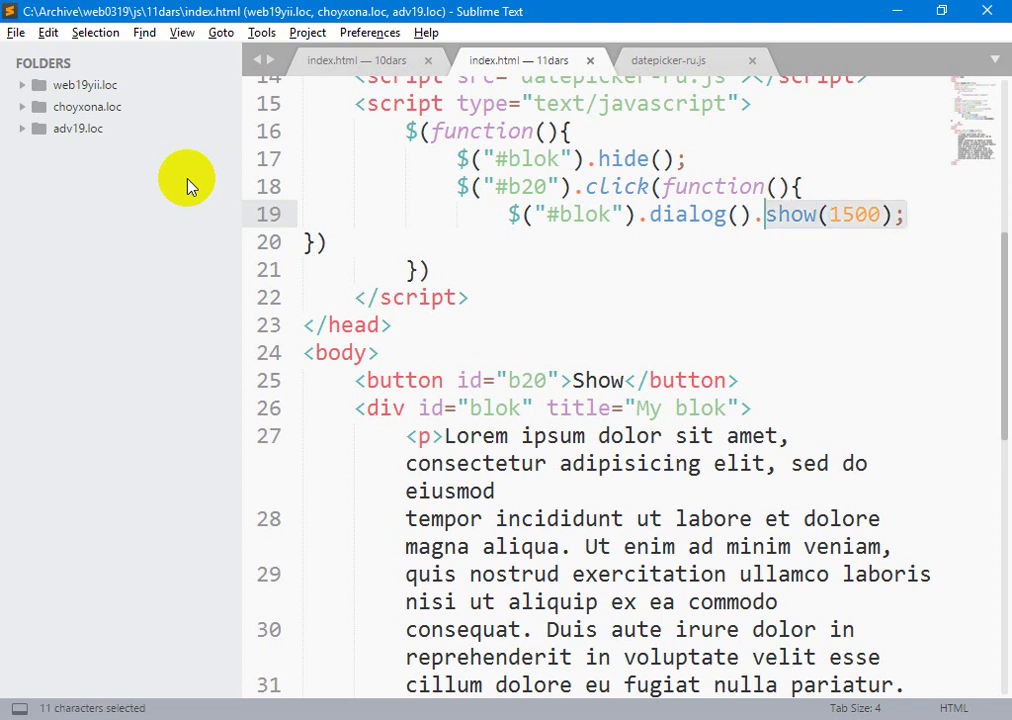
key("ctrl+x")
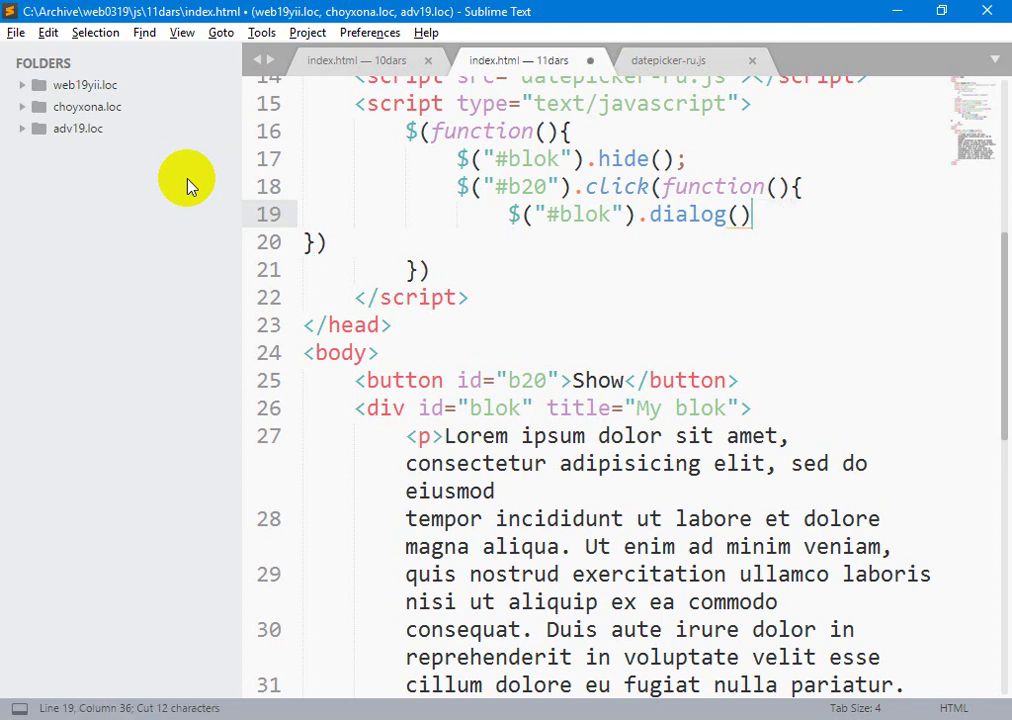
type(".dialog();")
key("ctrl+s")
Step: Reload the page in the browser and test the dialog with the Show button
key("alt+Tab")
key("F5")
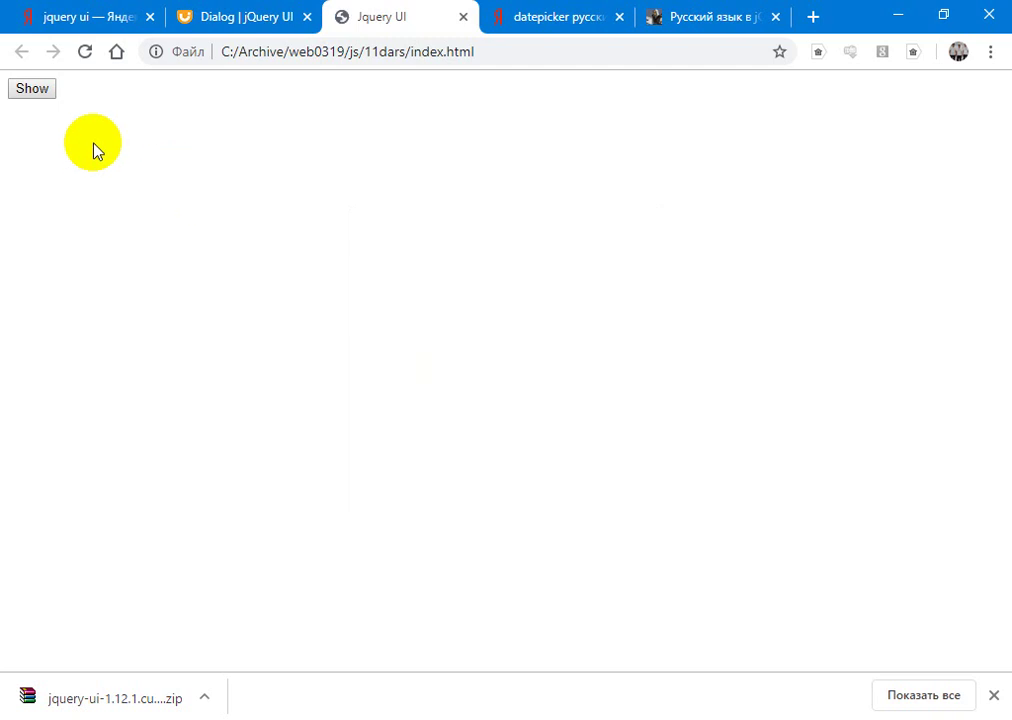
left_click(30, 89)
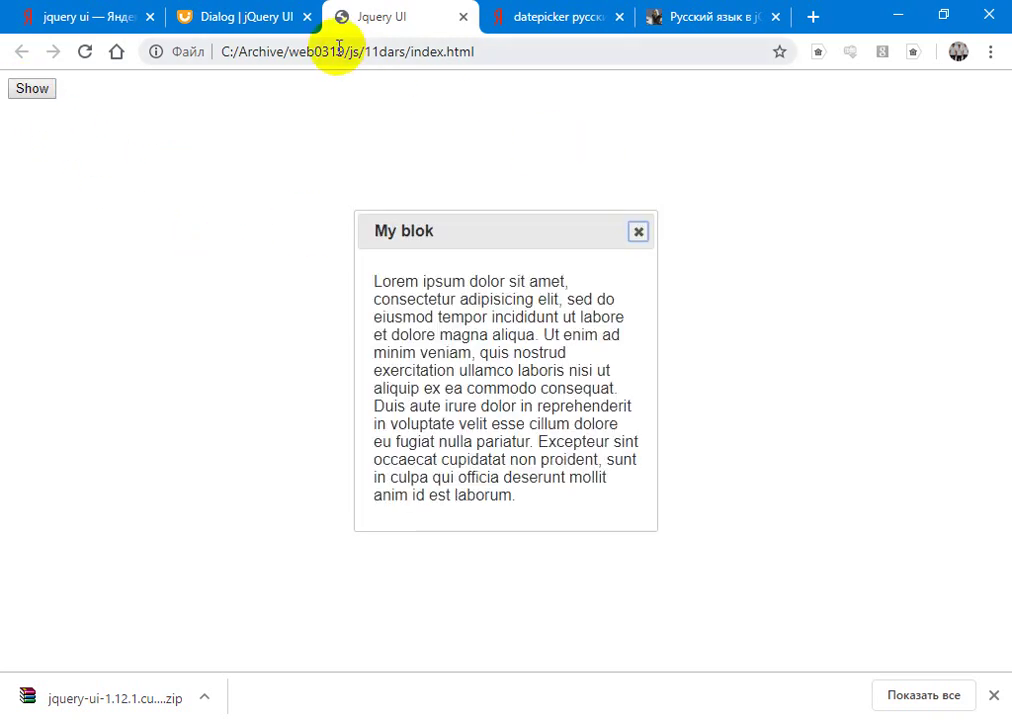
Step: Run the Animation example's demo on the jQuery UI Dialog page and examine the show and hide options in its source
left_click(267, 23)
left_click_drag(1005, 345, 1002, 190)
left_click(869, 260)
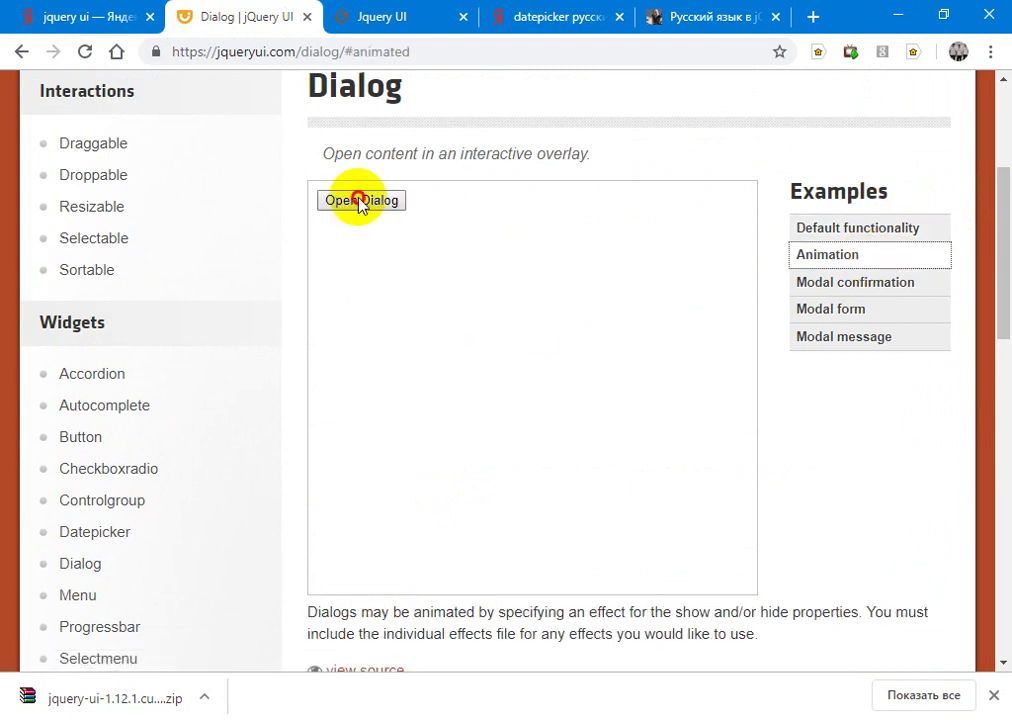
left_click(361, 200)
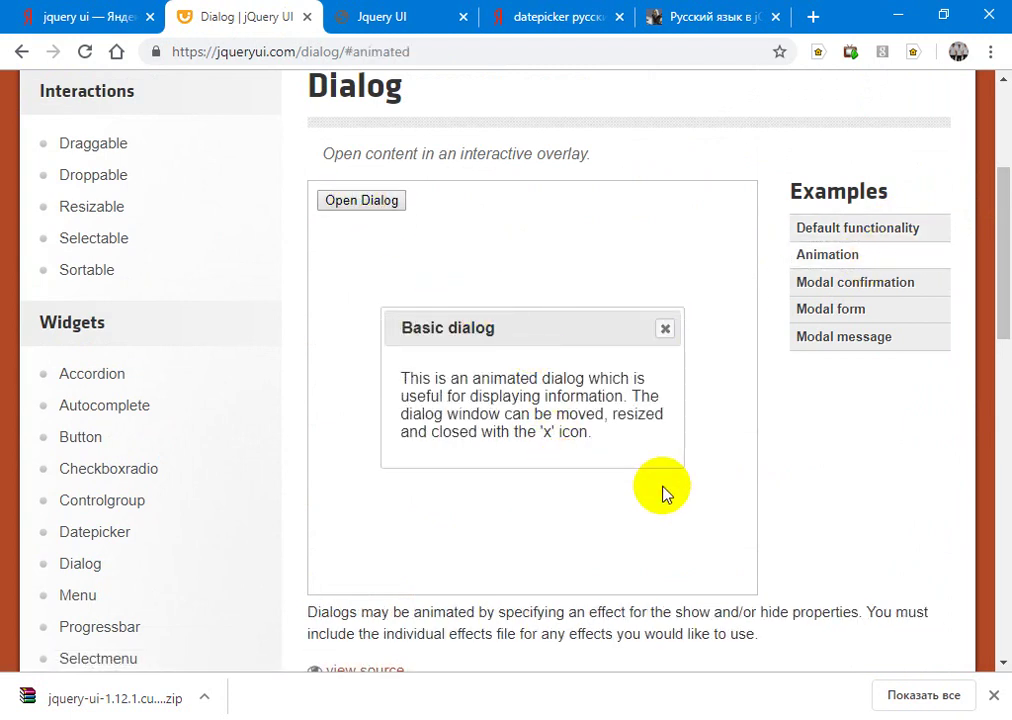
scroll(666, 492, "down", 3)
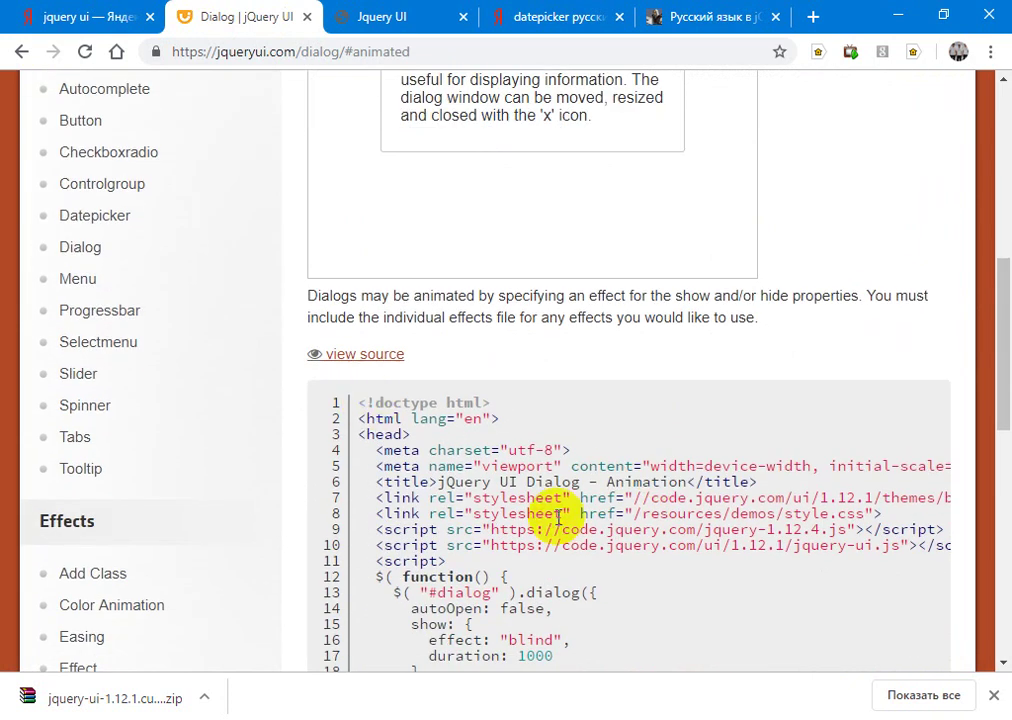
scroll(558, 515, "down", 1)
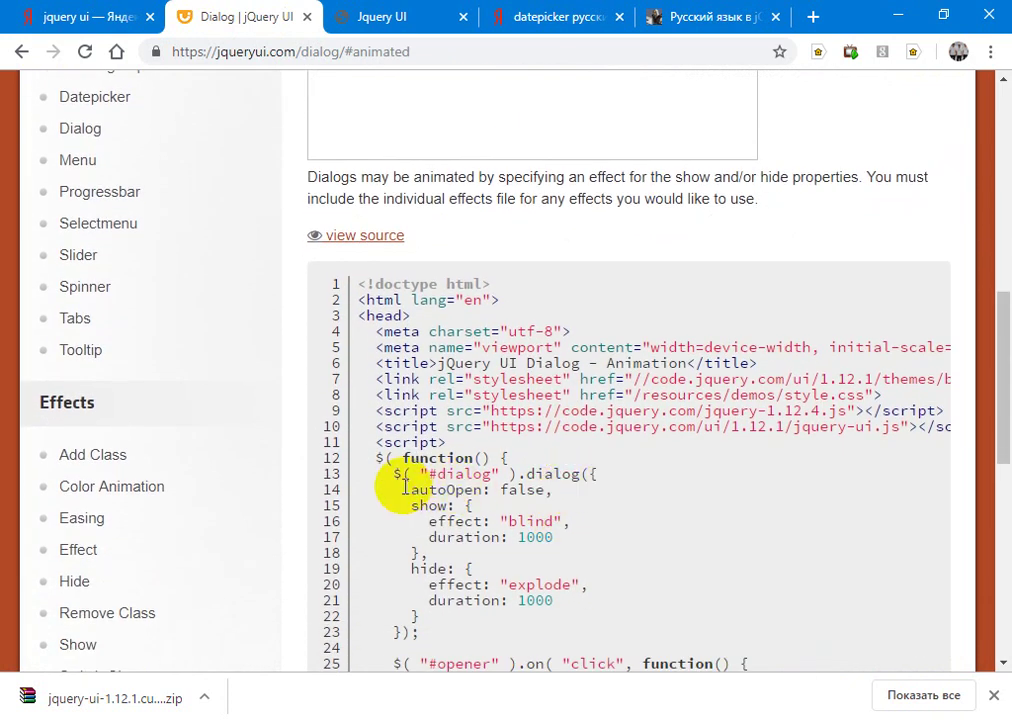
Step: Copy the autoOpen, show and hide options from the #dialog call in the Animation example's source
left_click_drag(407, 489, 549, 617)
key("ctrl+c")
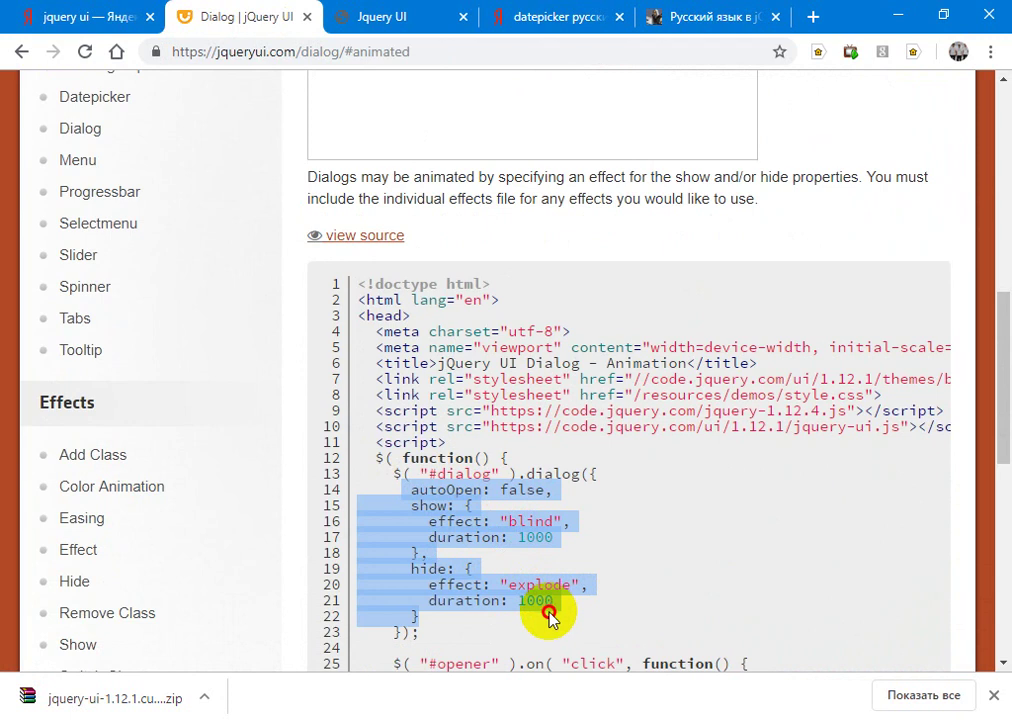
scroll(549, 617, "down", 2)
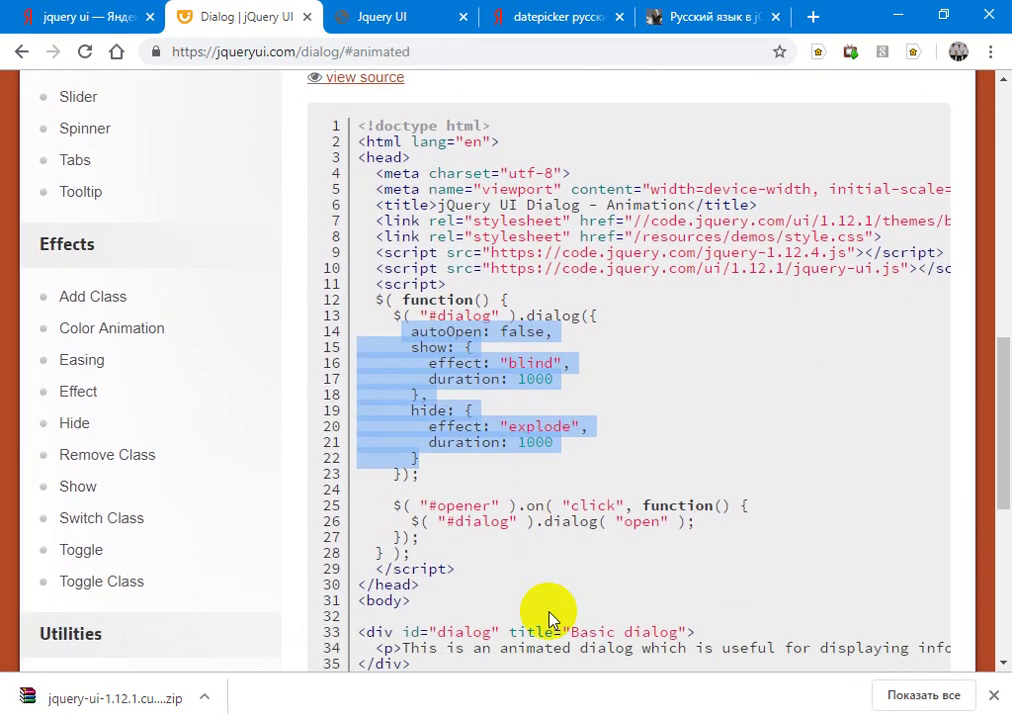
Step: In Sublime Text, add an empty line at the start of the ready function in index.html, above the #blok hide call
key("alt+Tab")
key("Up")
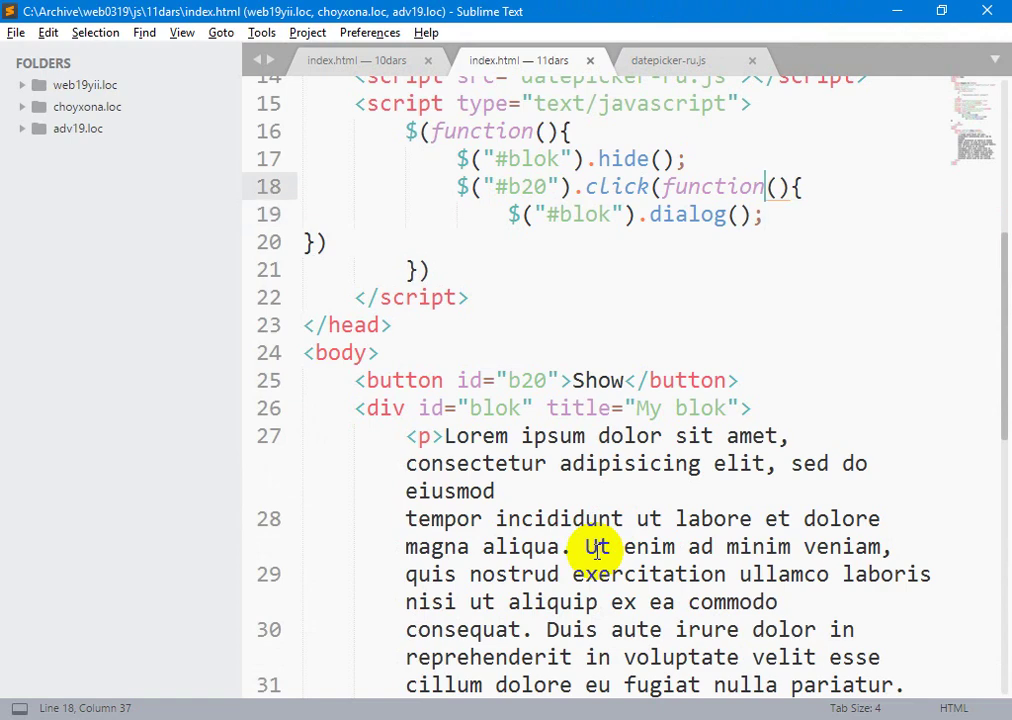
key("alt+Tab")
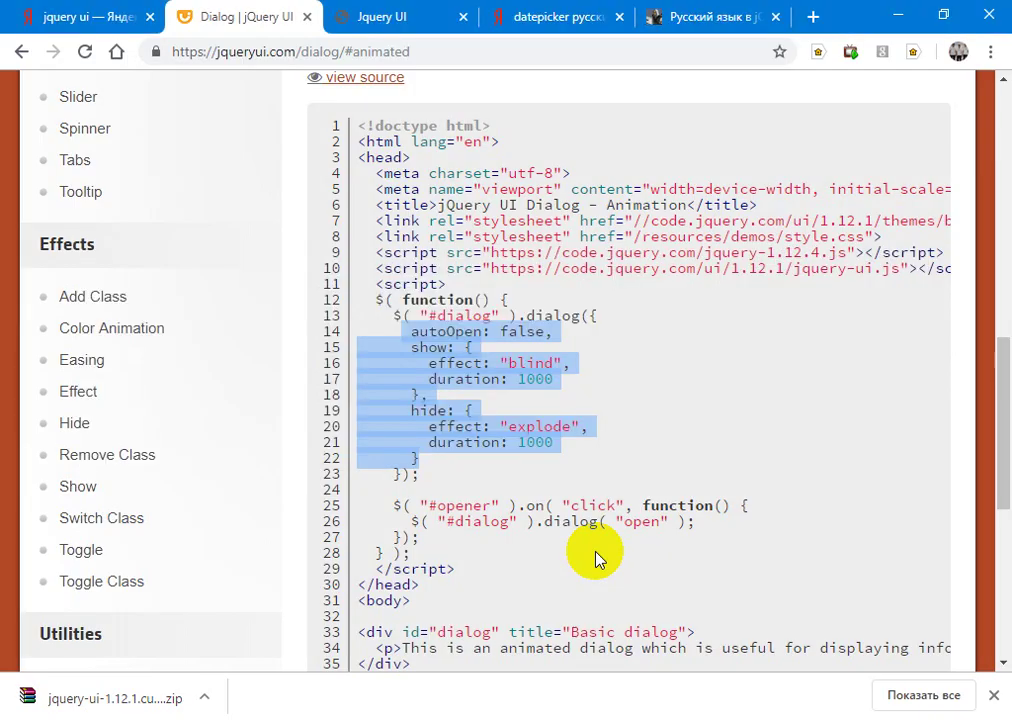
key("alt+Tab")
key("Up")
key("Up")
key("Return")
key("ctrl+v")
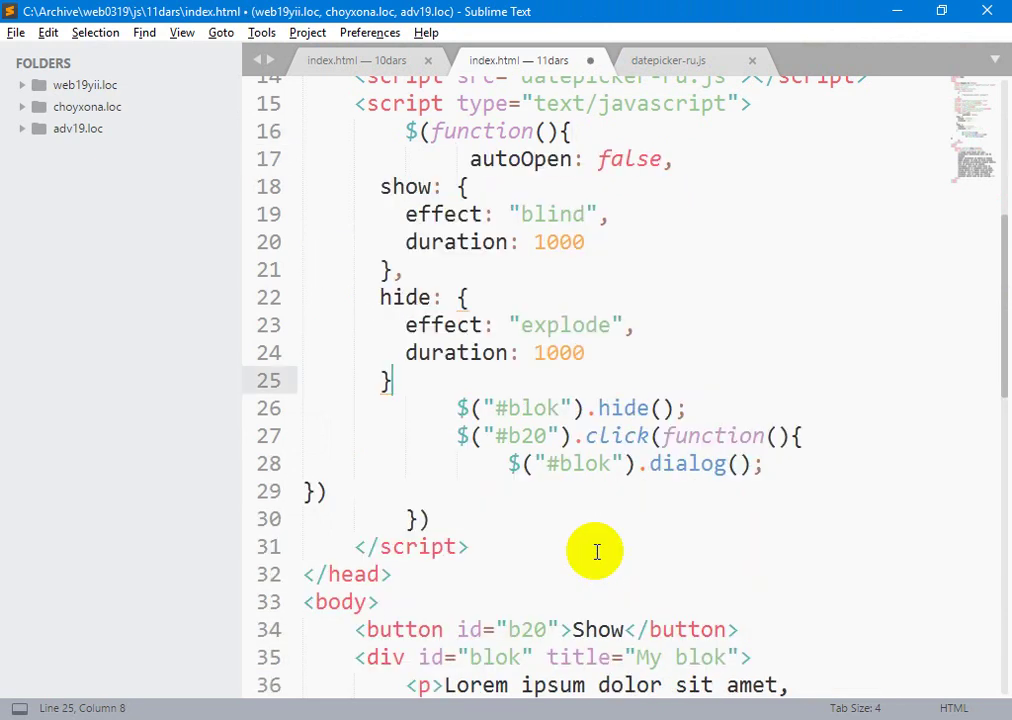
key("alt+Tab")
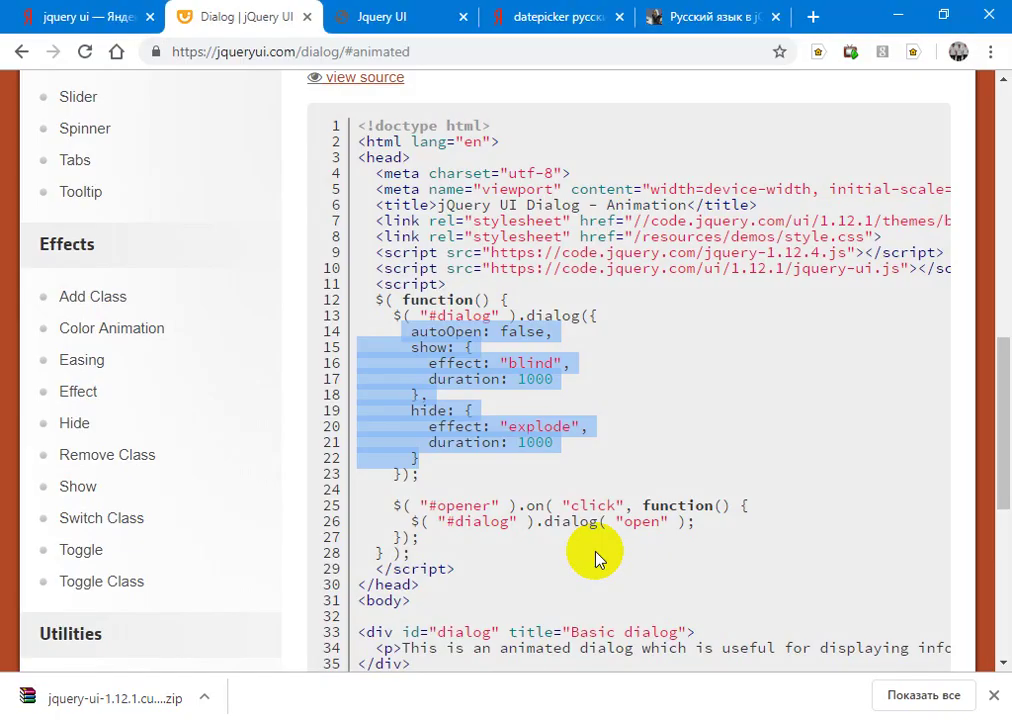
key("alt+Tab")
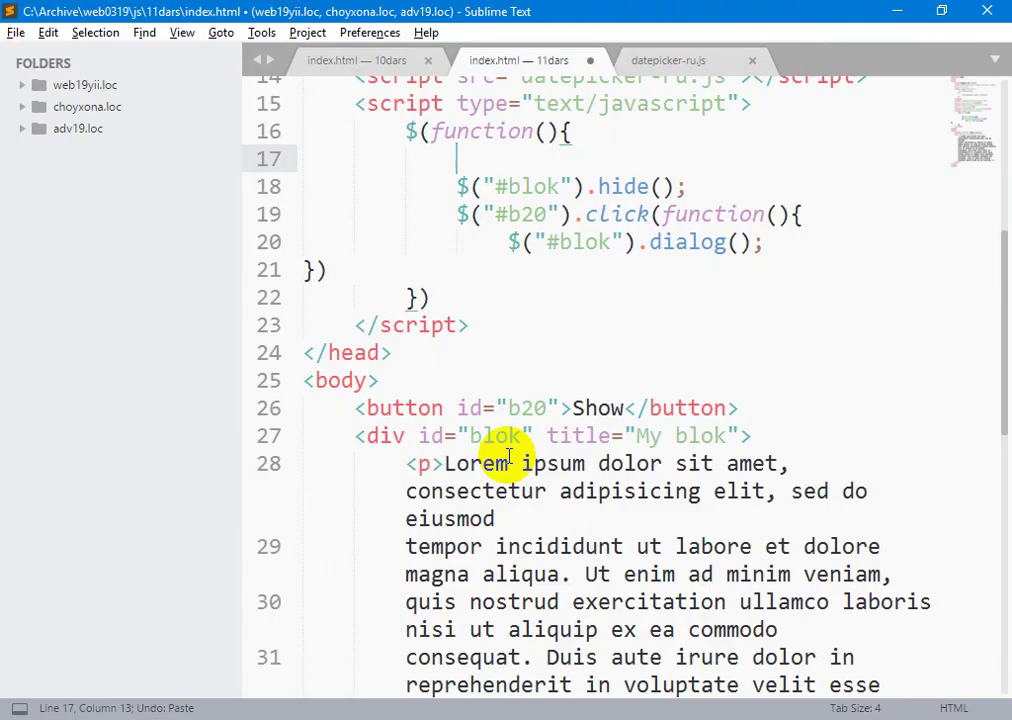
Step: Add a $("#blok").dialog({}) call on the empty line, paste the copied autoOpen, show and hide options inside its braces, and save
key("Down")
key("Down")
key("Up")
key("Up")
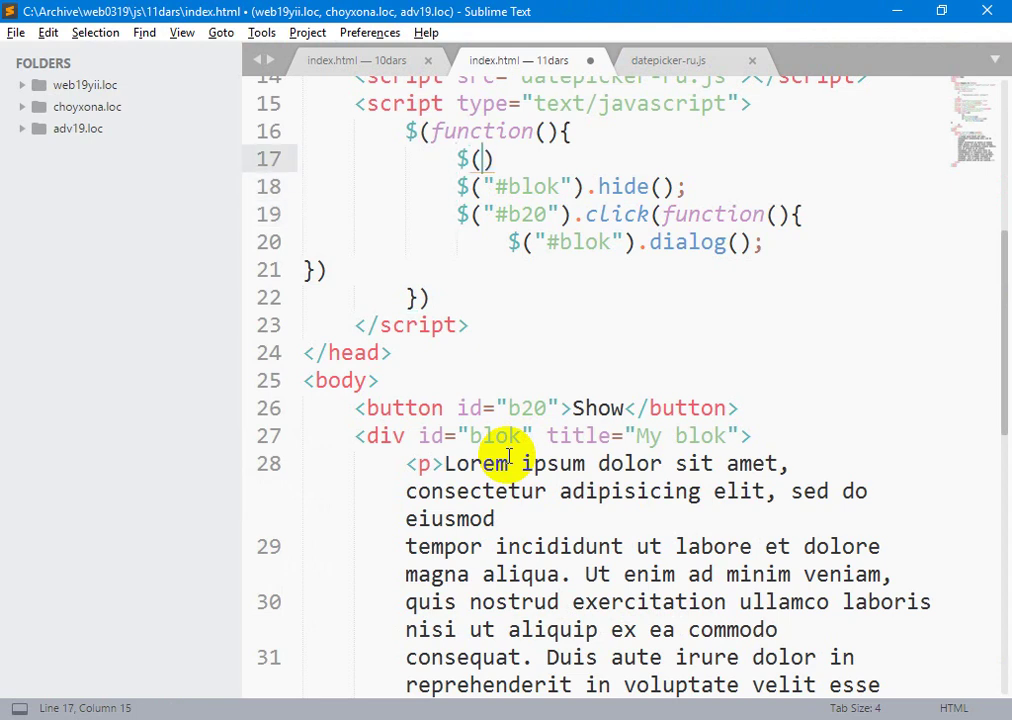
type("$(\"#blok")
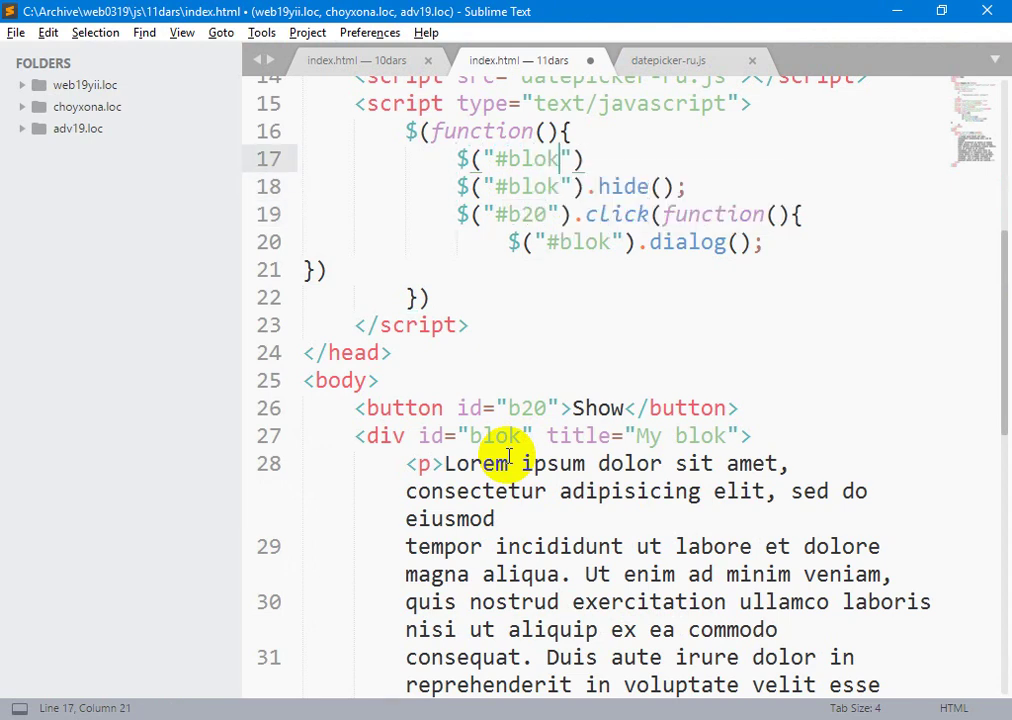
type("\").di")
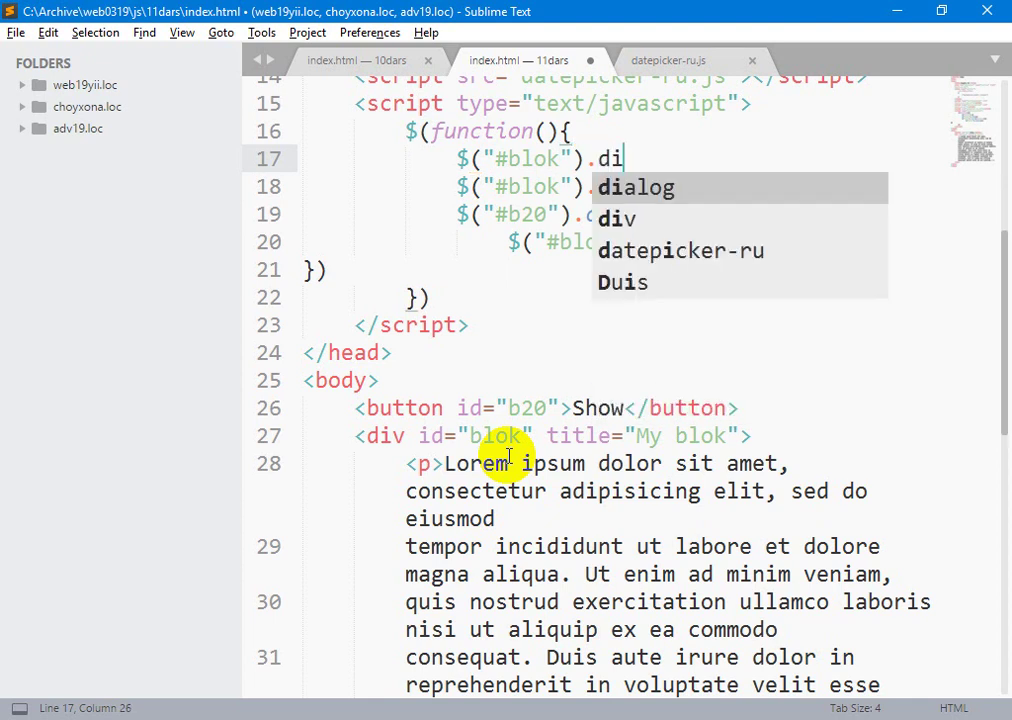
type("alog")
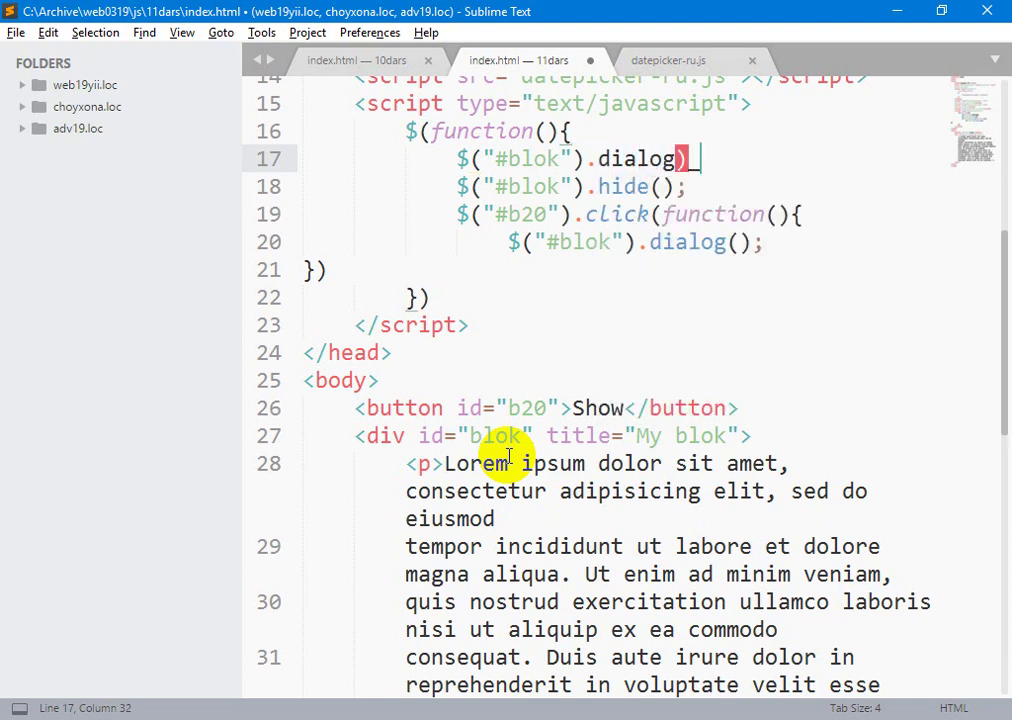
type("()")
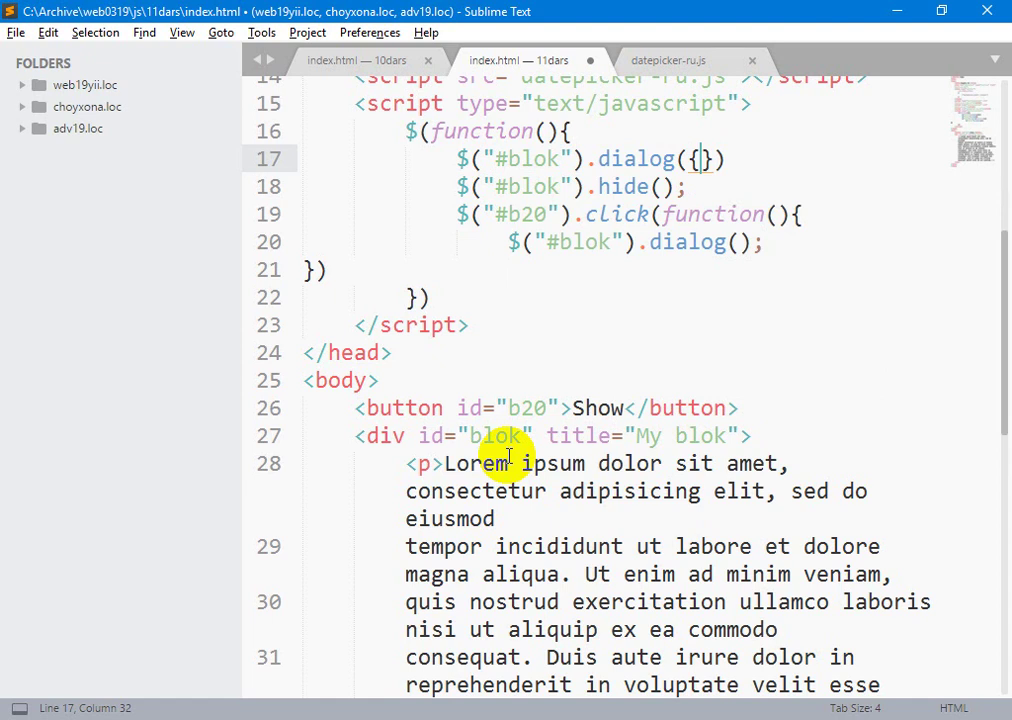
key("ctrl+v")
key("ctrl+s")
key("Up")
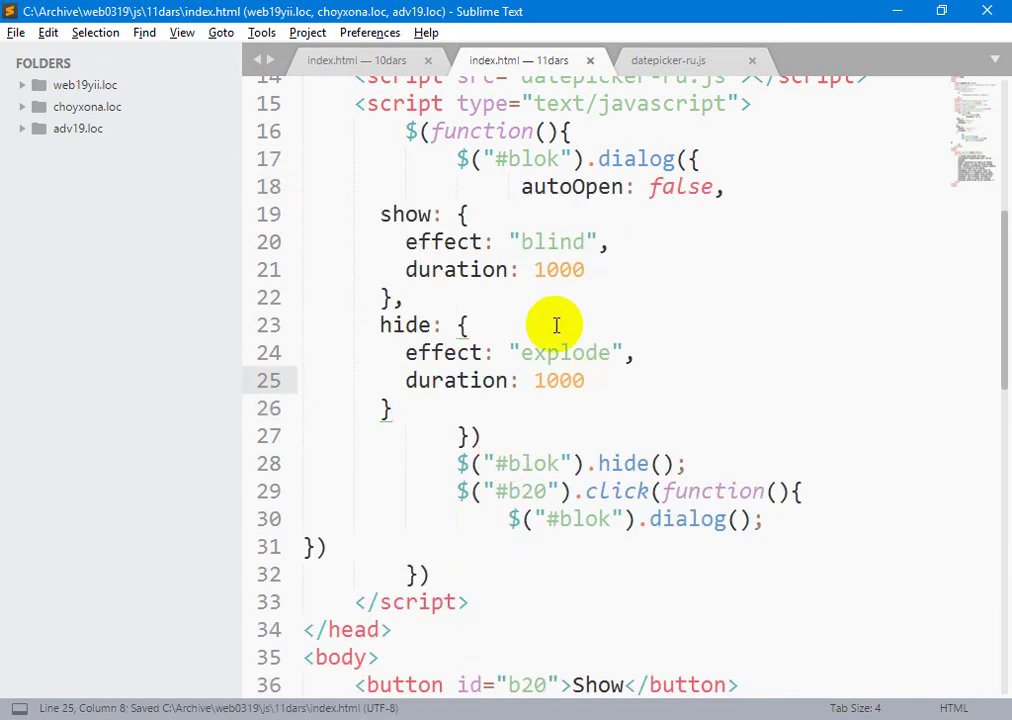
Step: Remove the indentation in front of autoOpen: false in the #blok dialog options and save
left_click(511, 185)
key("BackSpace")
key("BackSpace")
key("BackSpace")
key("BackSpace")
key("BackSpace")
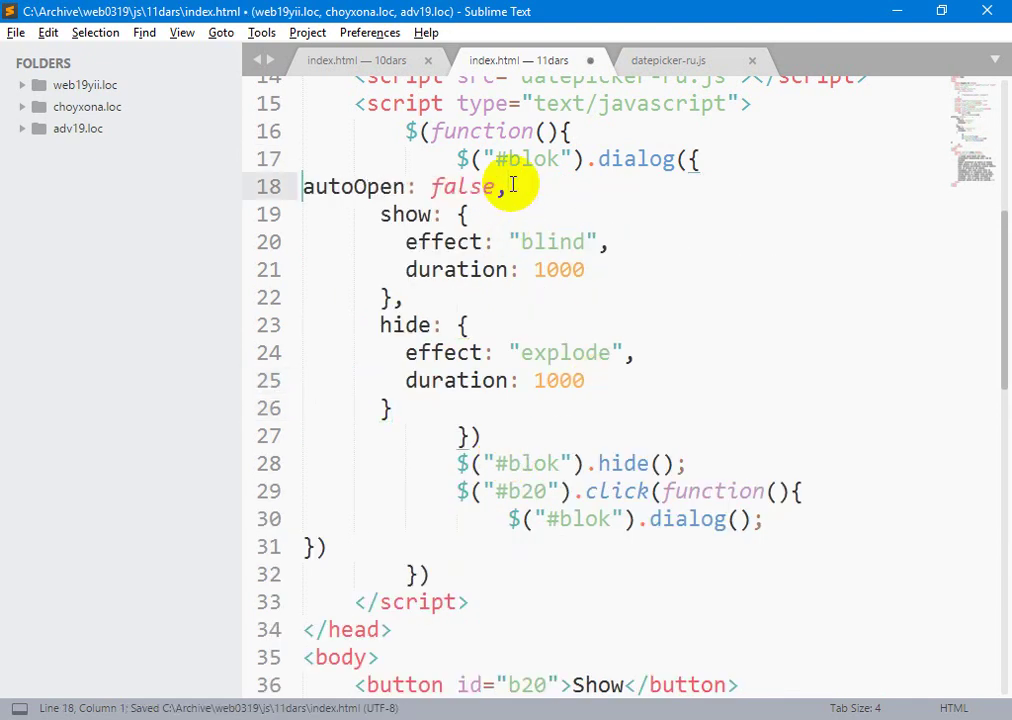
Step: Examine the effect names in the show and hide options of the #blok dialog call
key("ctrl+Right")
key("ctrl+Right")
key("Down")
key("Down")
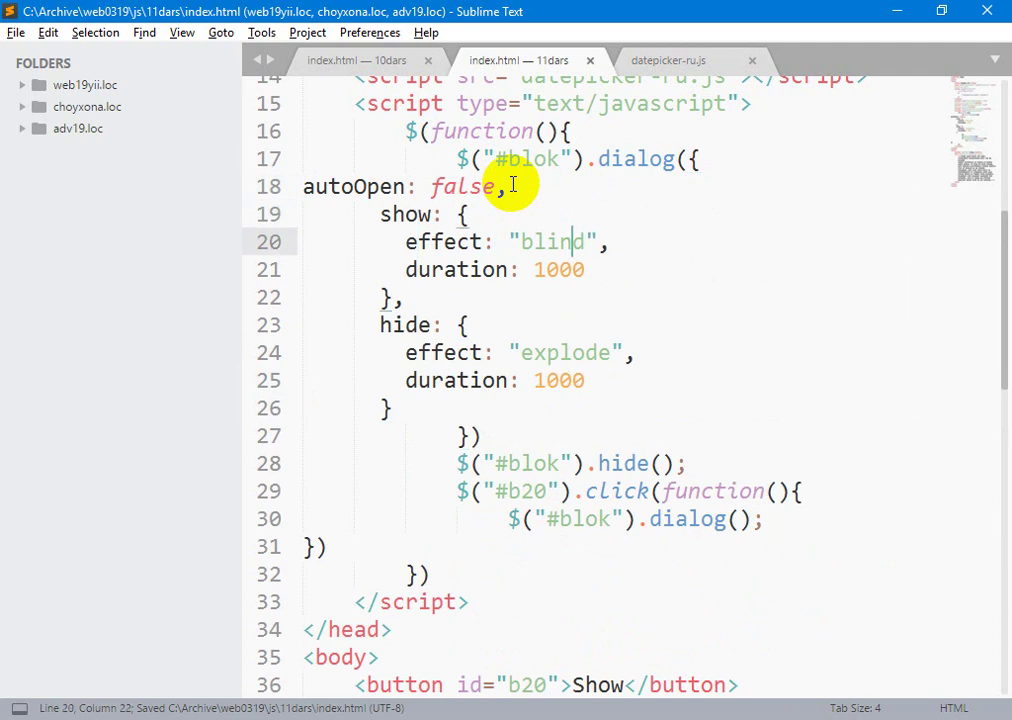
key("Right")
key("ctrl+shift+Left")
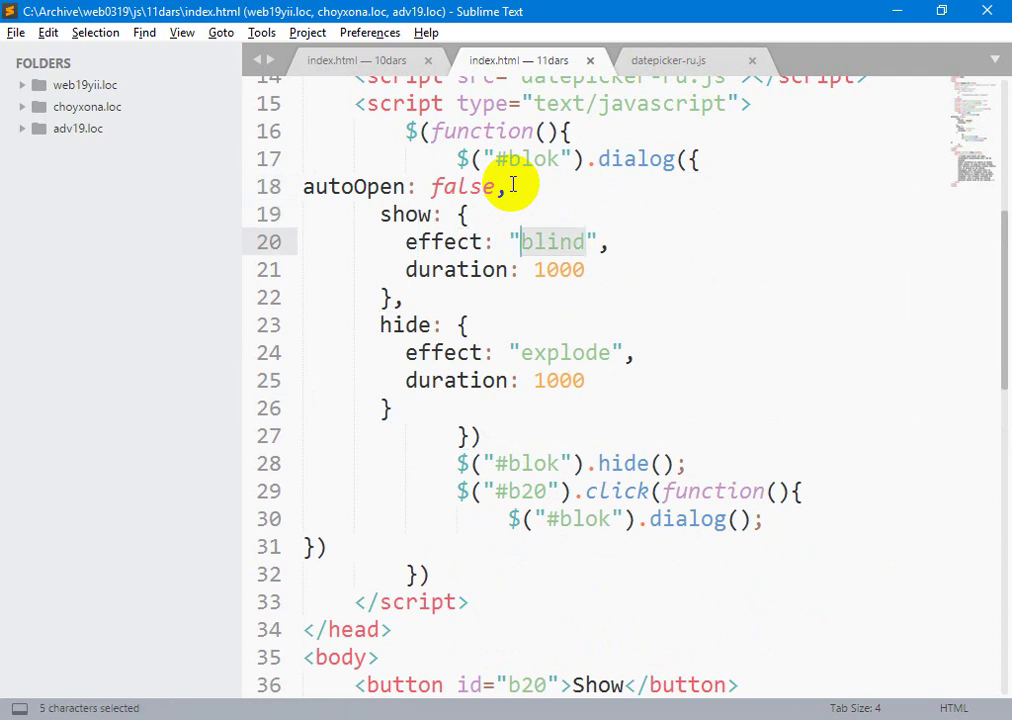
key("Down")
key("Down")
key("Down")
key("Down")
key("Down")
key("Down")
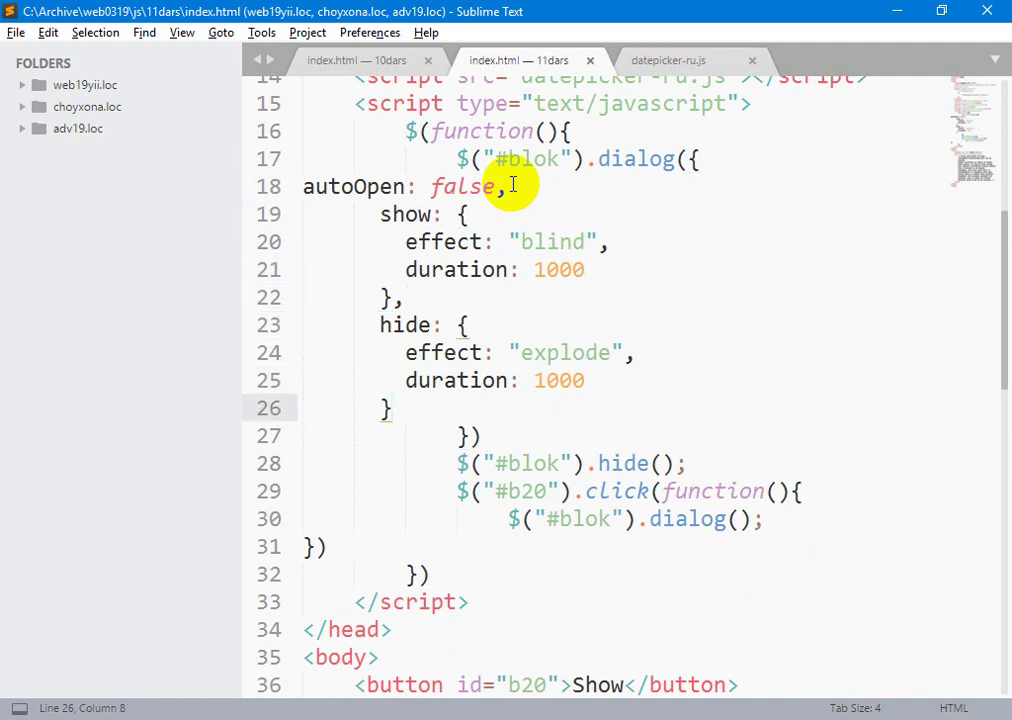
key("Up")
key("Up")
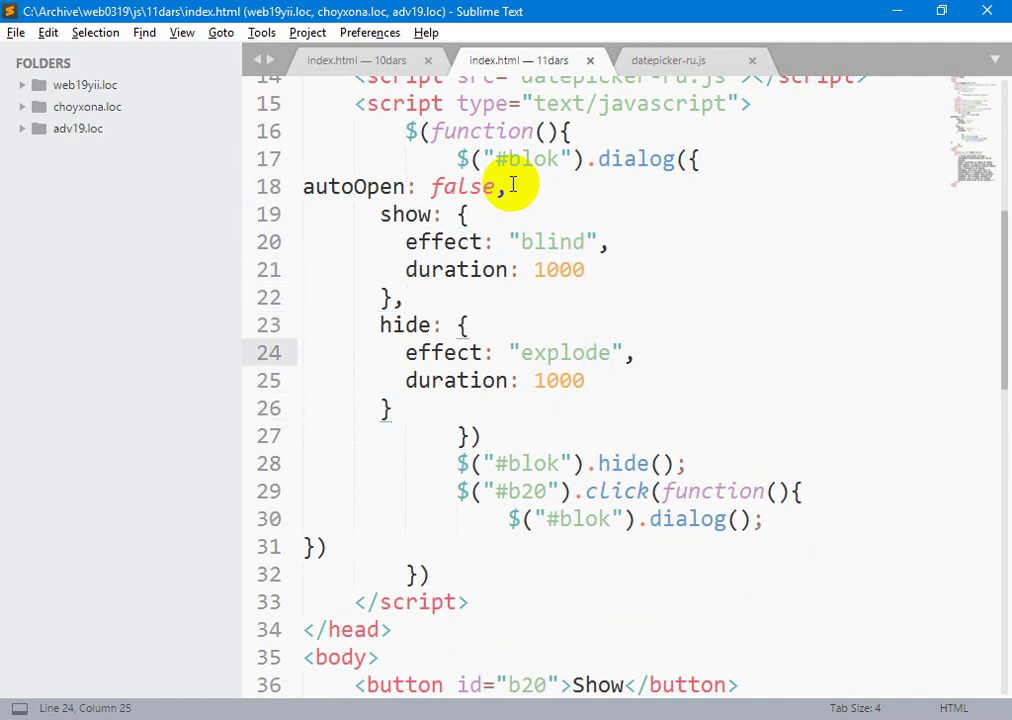
Step: Comment out the $("#blok").hide(); line below the dialog options
key("Down")
key("Down")
key("Down")
key("Down")
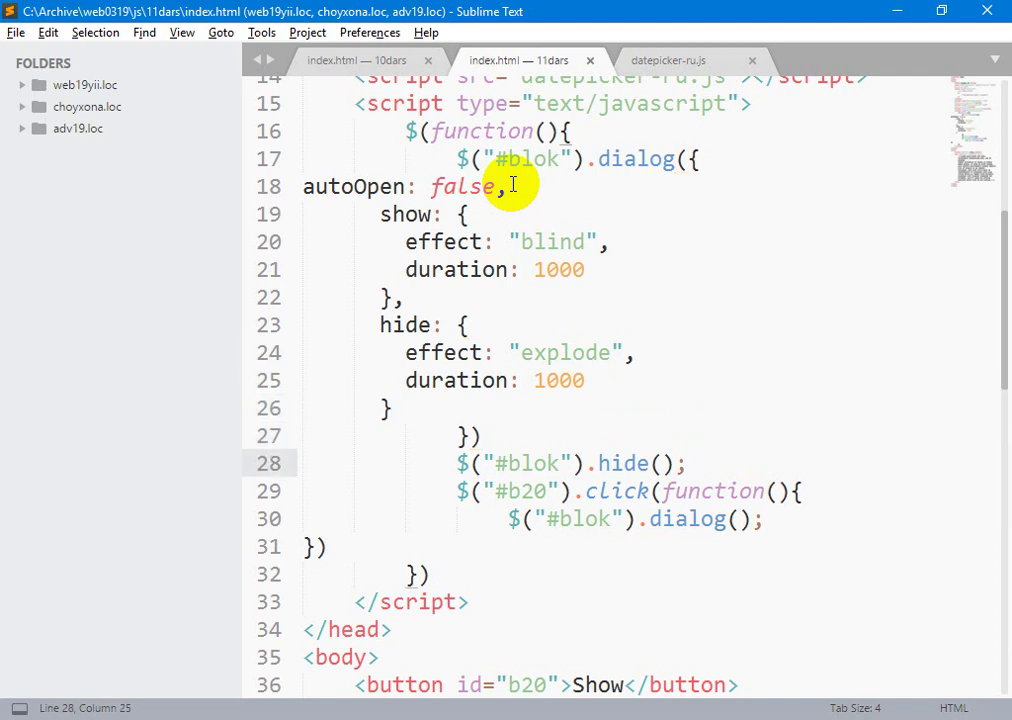
key("ctrl+slash")
key("Down")
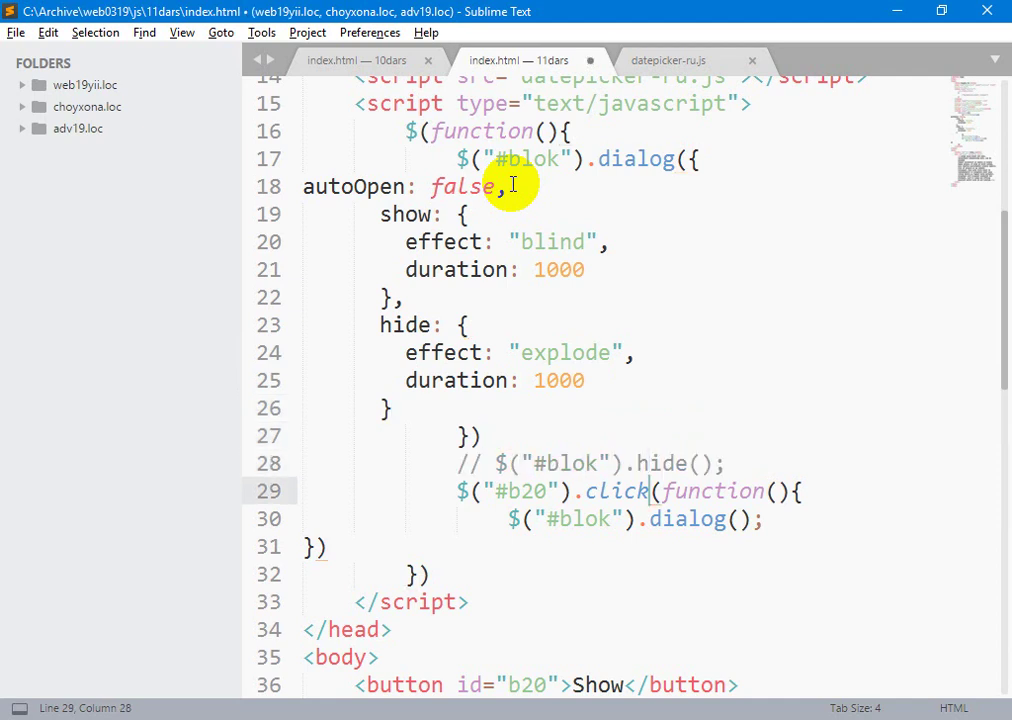
Step: Pass "open" to the #blok dialog call inside the #b20 click handler and save the file
key("alt+Tab")
key("alt+Tab")
key("Down")
key("ctrl+Right")
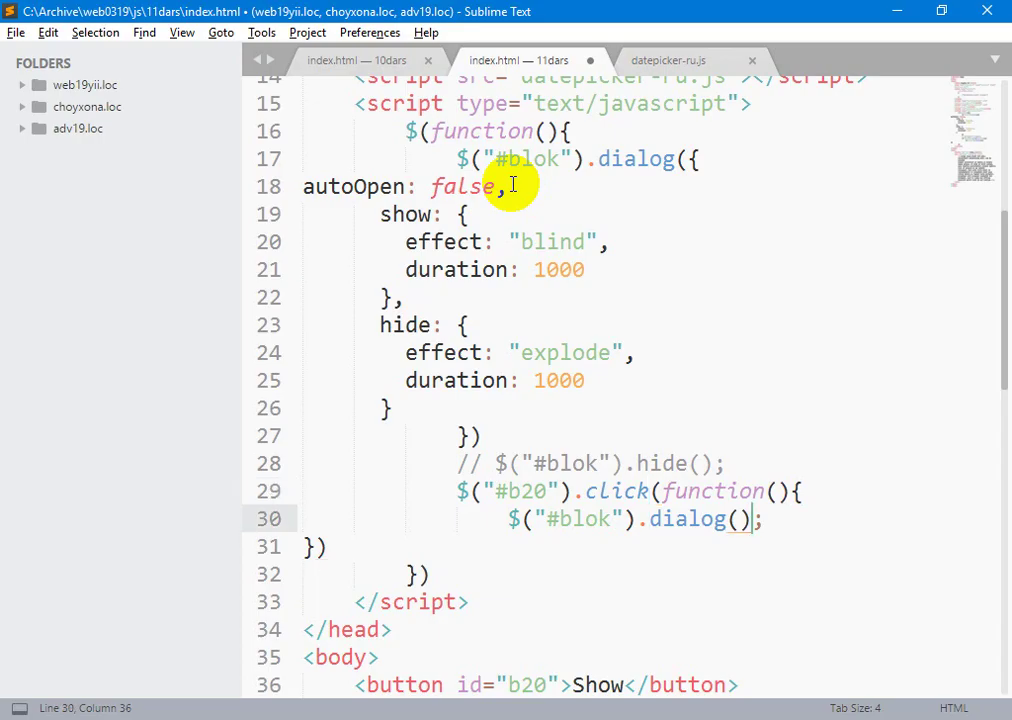
type("(\"opne")
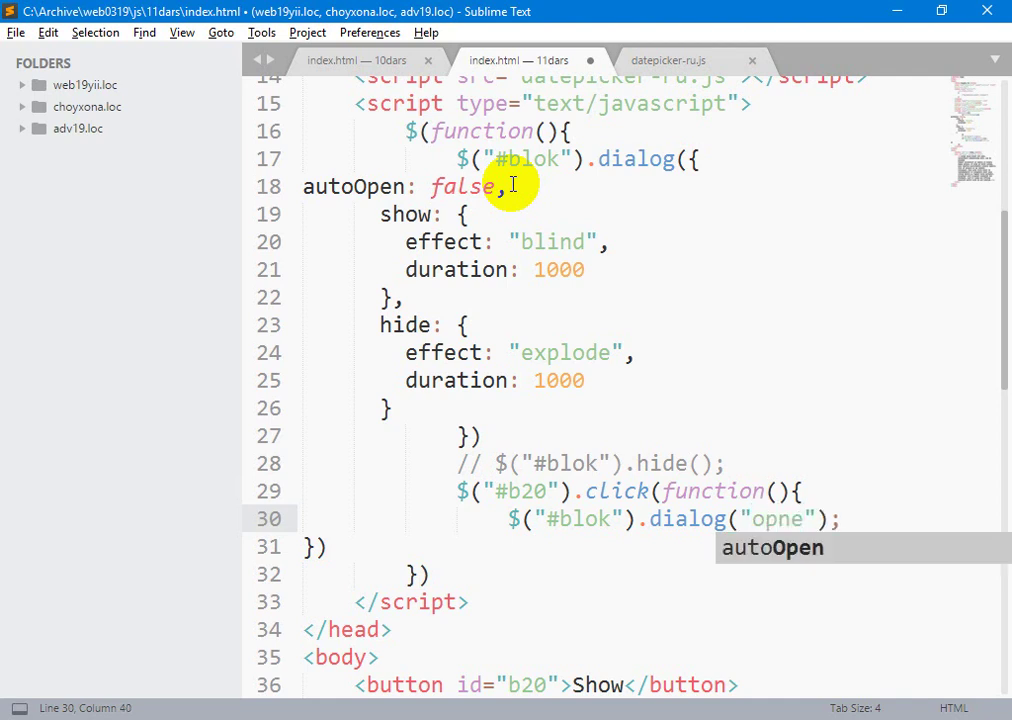
type("n")
key("ctrl+s")
Step: Reload the lesson page in the browser and test the My blok dialog's animation by showing and closing it twice
key("alt+Tab")
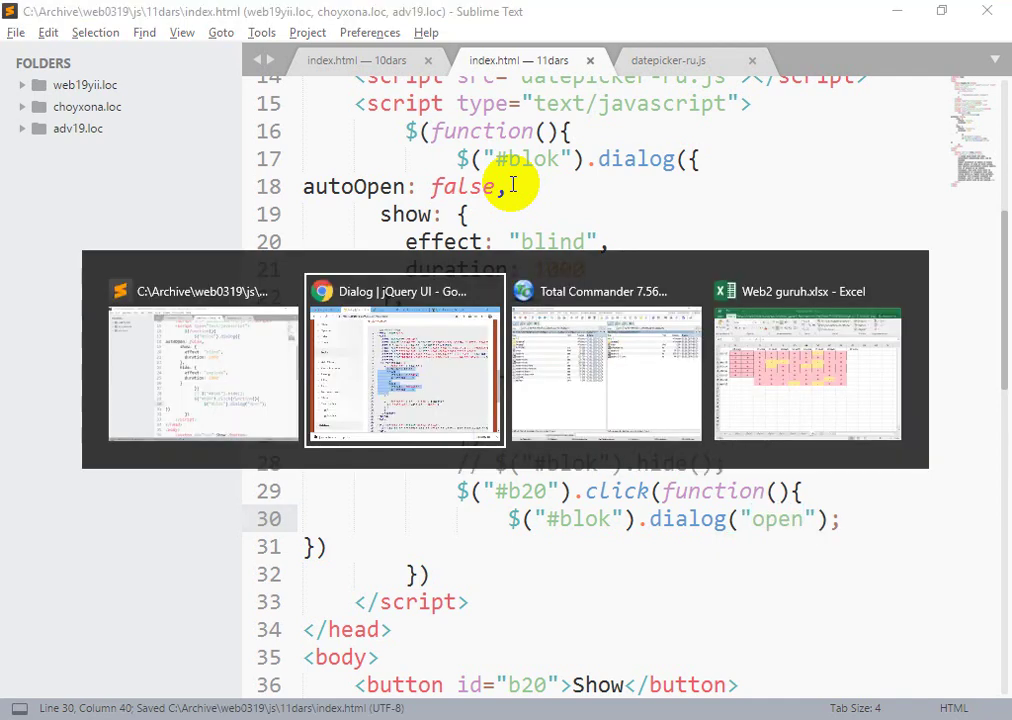
key("ctrl+Tab")
key("F5")
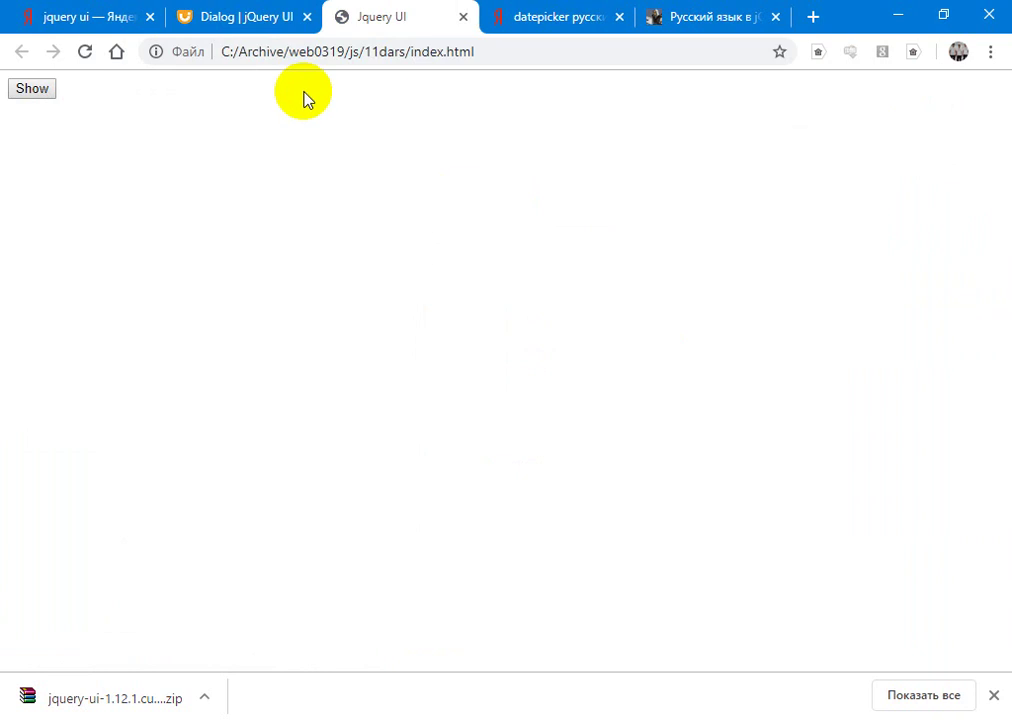
left_click(36, 91)
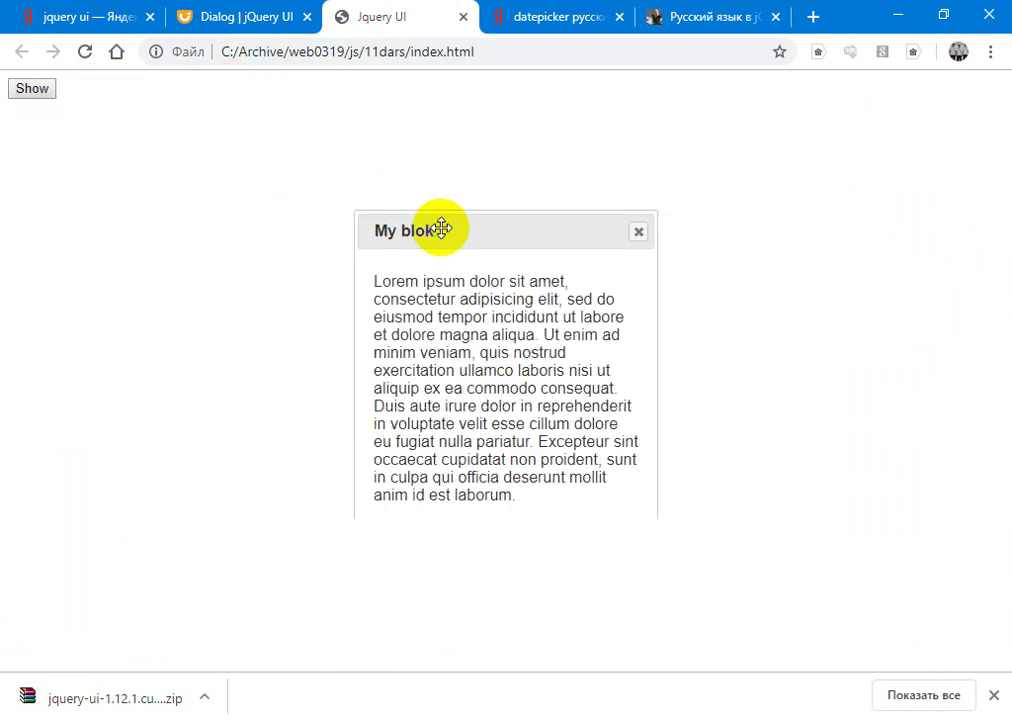
left_click(638, 240)
left_click(36, 95)
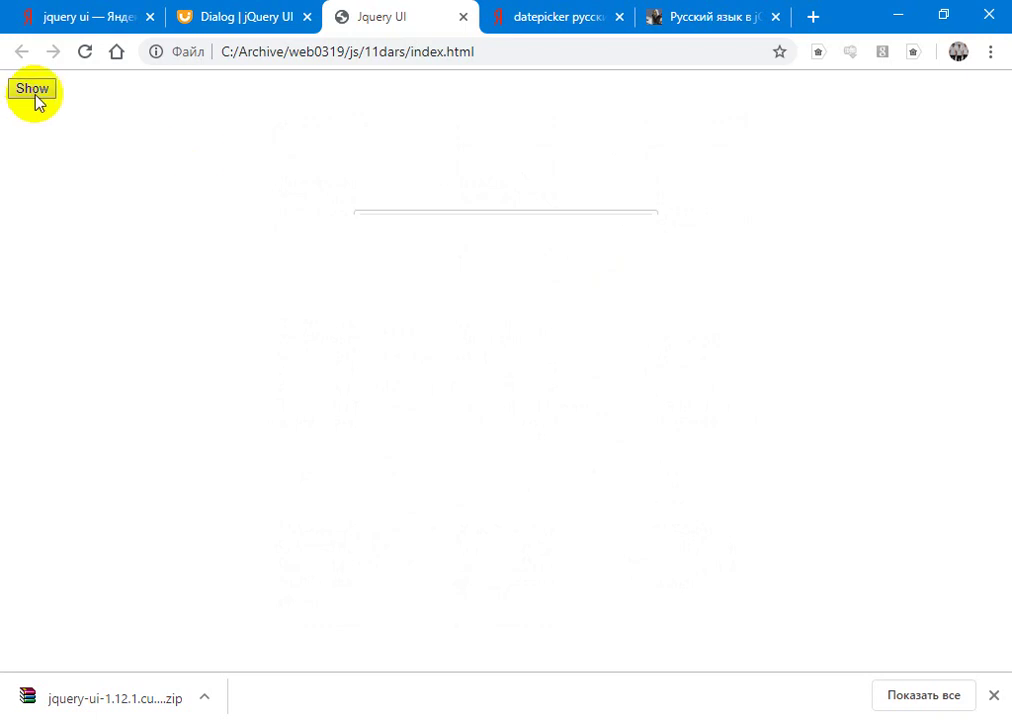
left_click(638, 242)
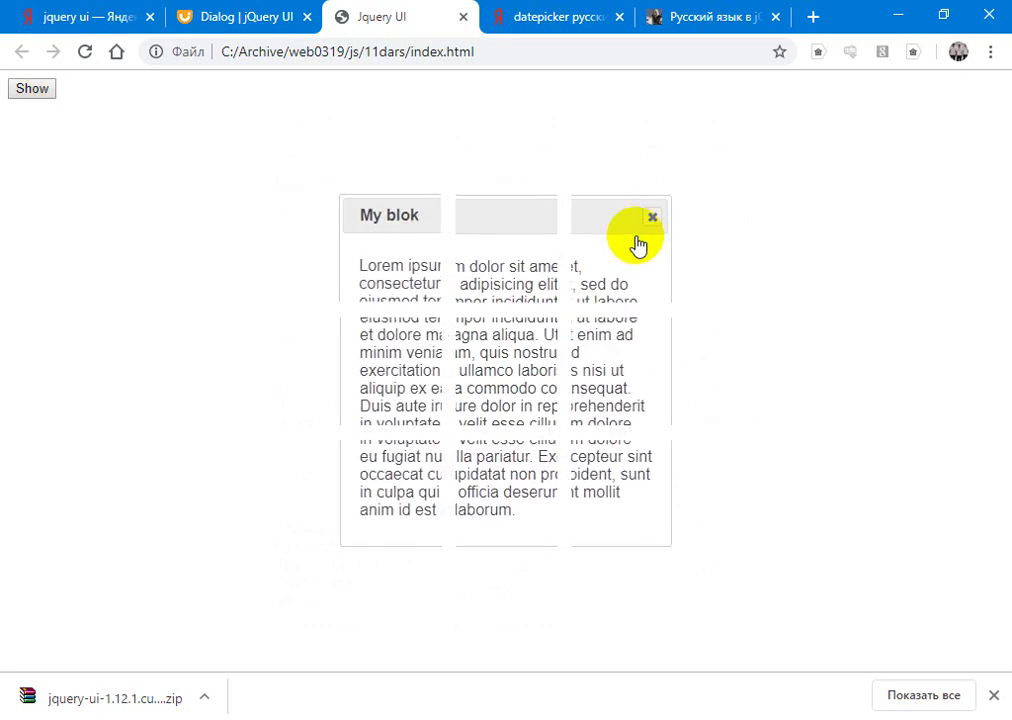
Step: Return to the jQuery UI Dialog page and open its Effect page in a new browser tab
left_click(268, 14)
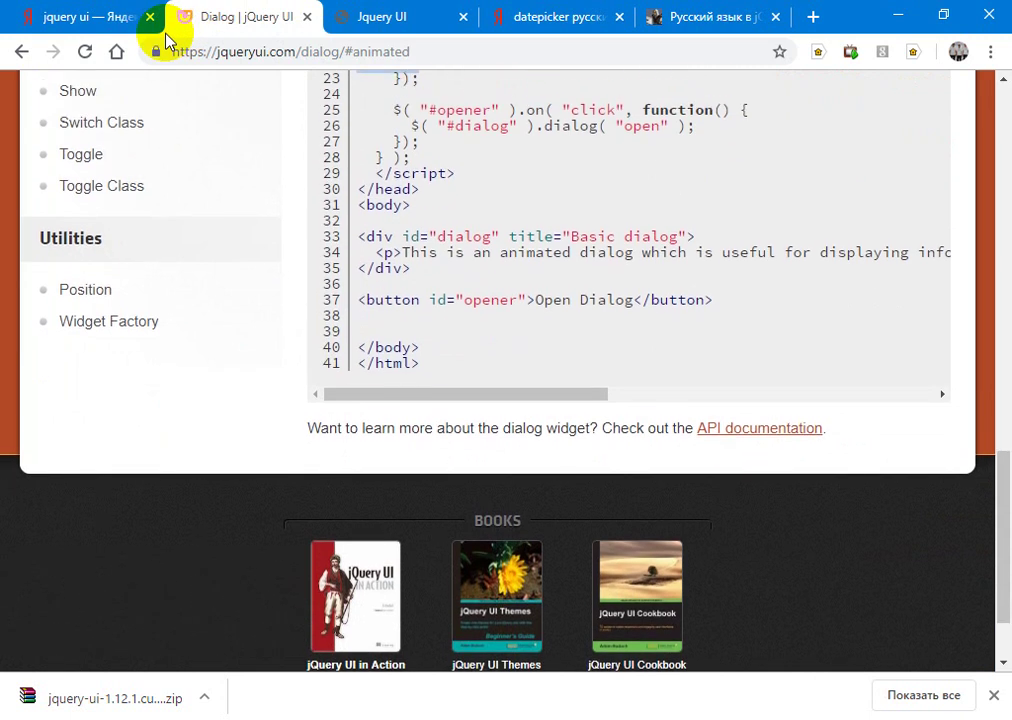
key("Up")
key("Up")
key("Up")
key("Up")
key("Up")
key("Up")
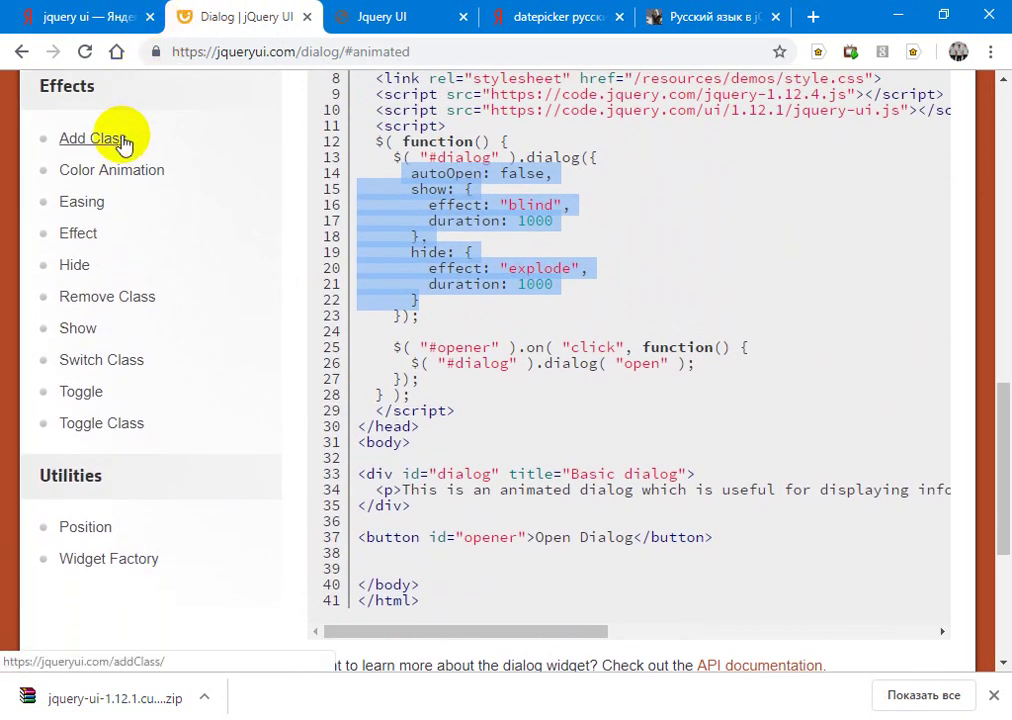
middle_click(80, 234)
left_click(338, 12)
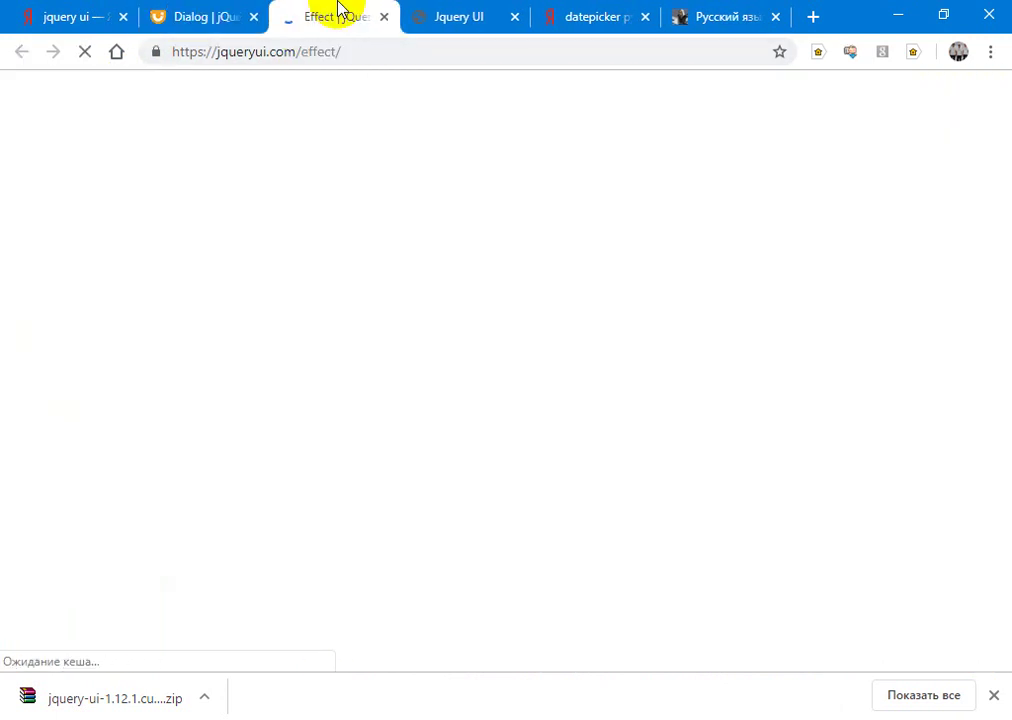
Step: Preview the Highlight effect in the jQuery UI Effect demo
scroll(447, 302, "down", 1)
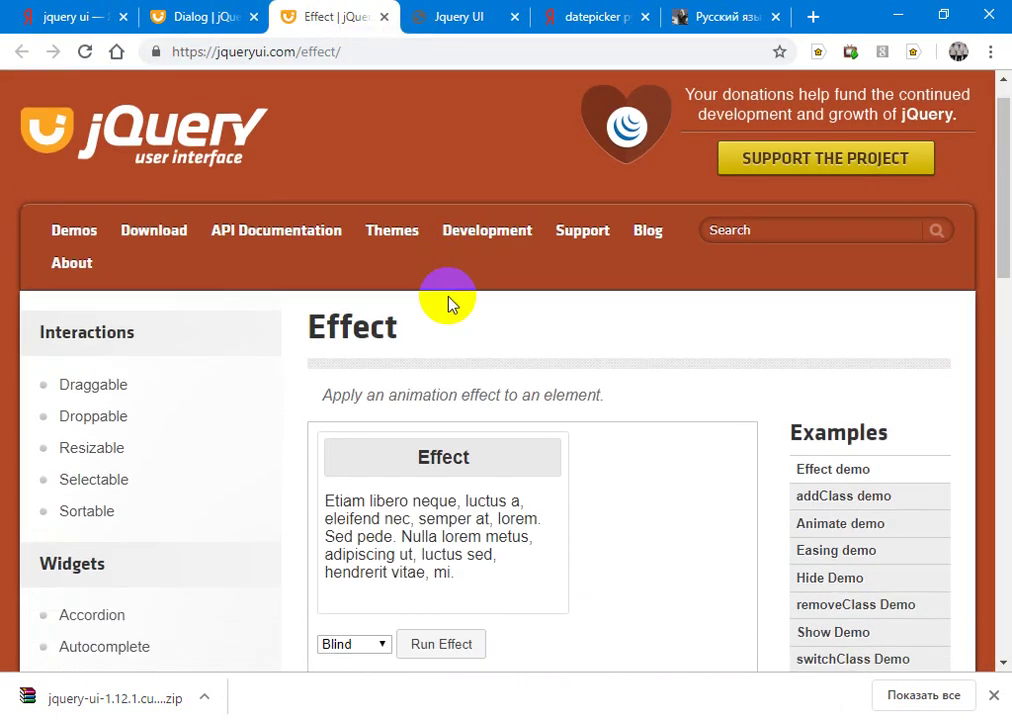
scroll(447, 302, "down", 4)
left_click(350, 291)
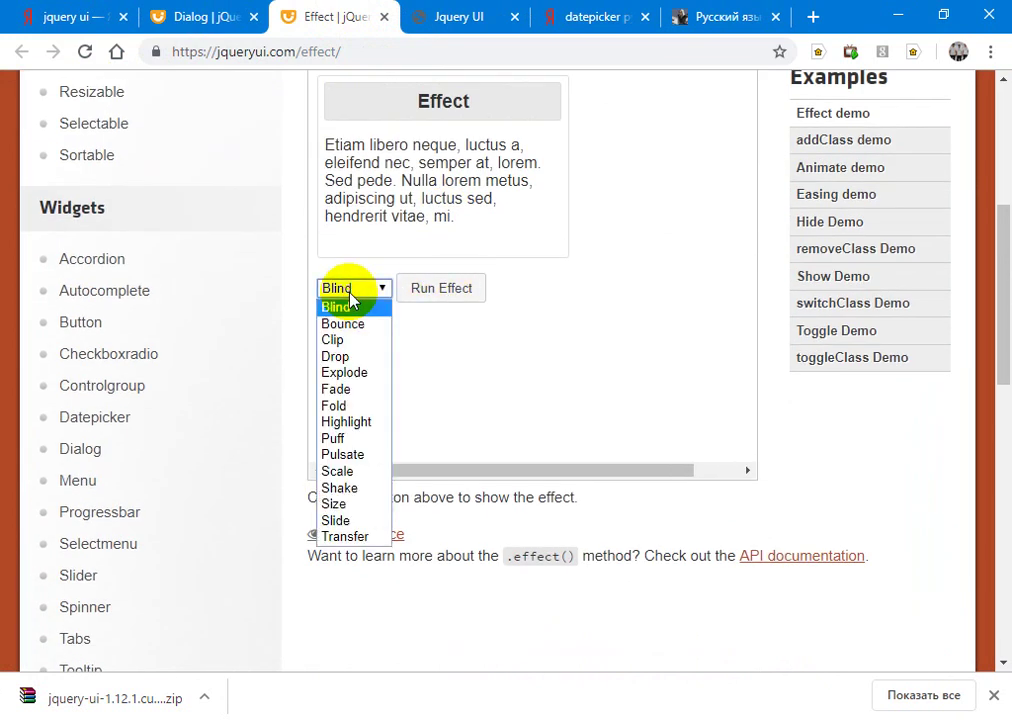
left_click(362, 421)
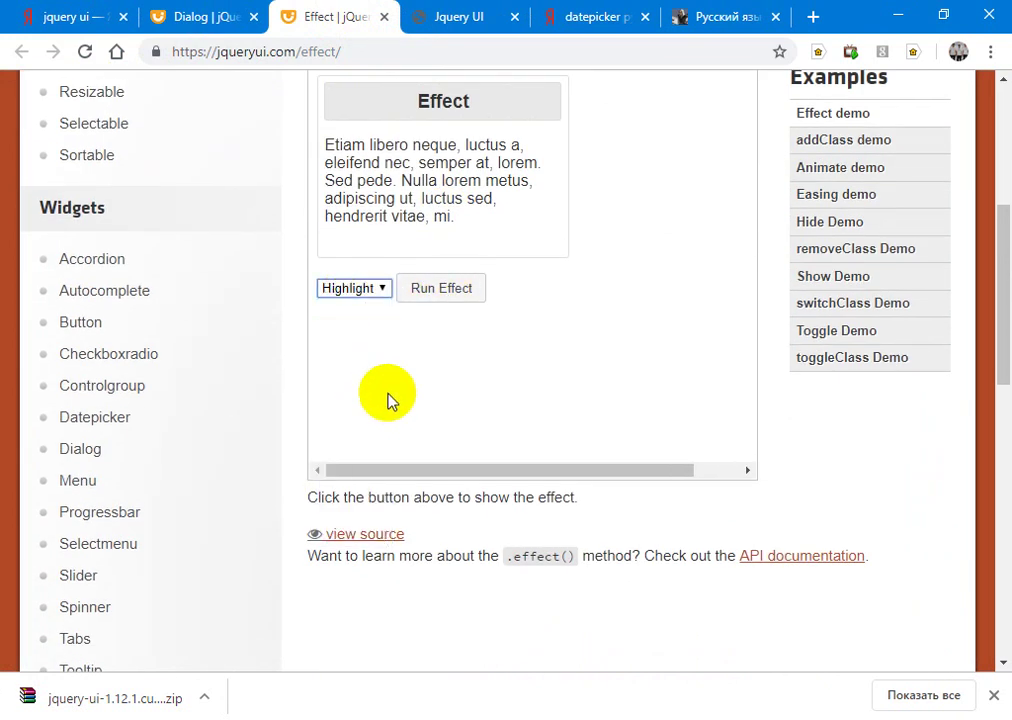
left_click(440, 299)
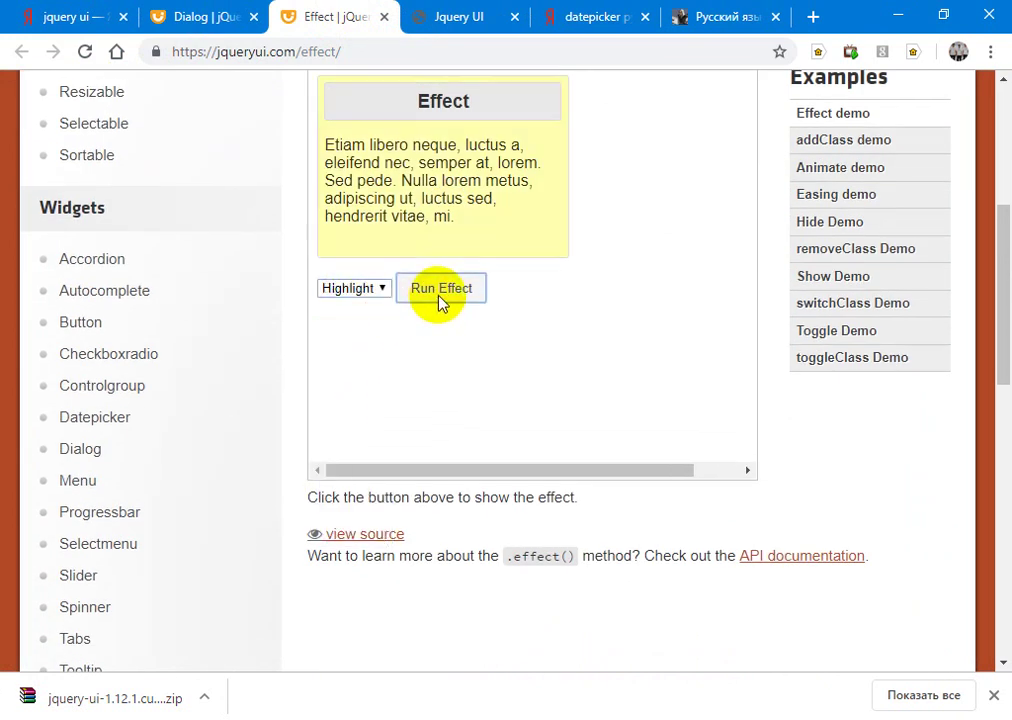
Step: Run the Scale and Shake effects in the demo to preview them
left_click(358, 288)
left_click(345, 470)
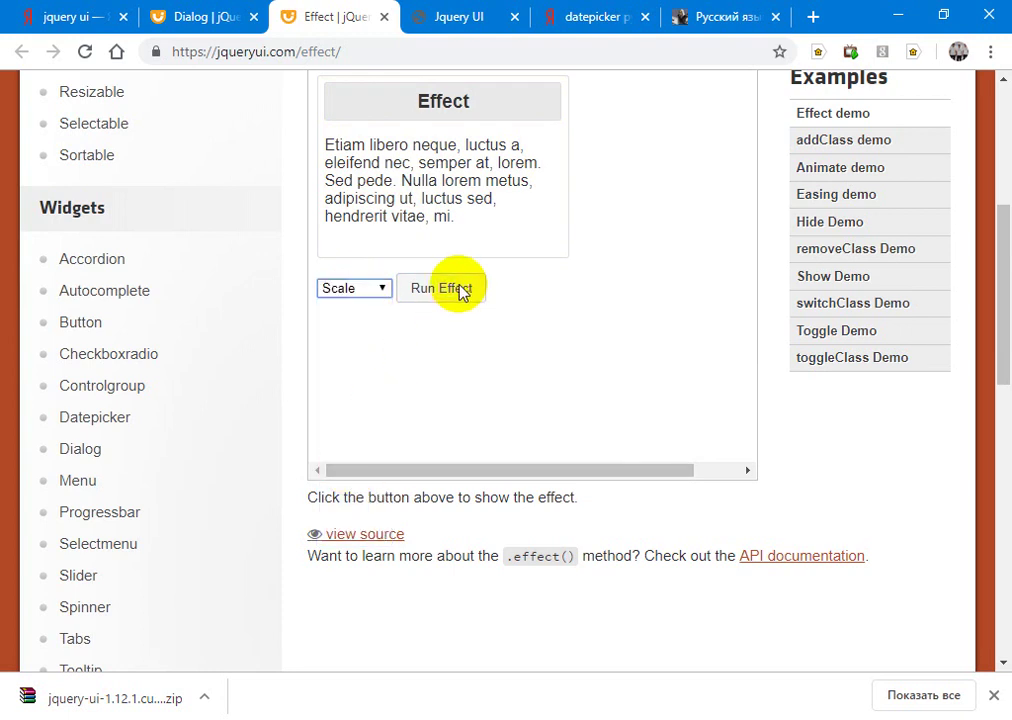
left_click(455, 288)
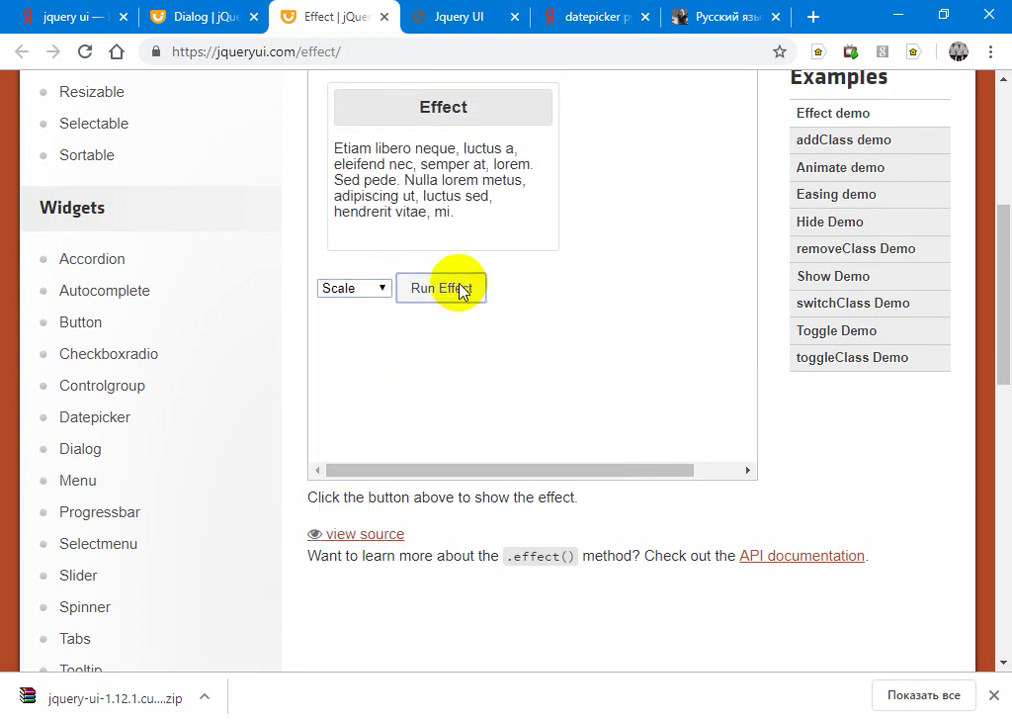
left_click(366, 288)
left_click(345, 488)
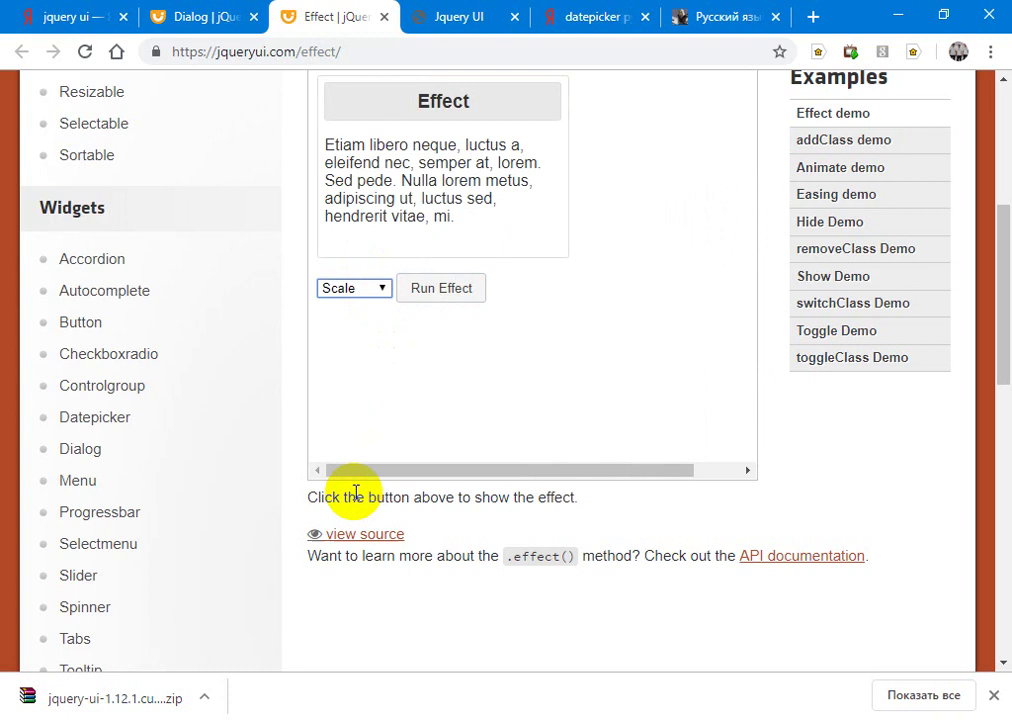
left_click(428, 293)
Step: In Sublime Text, set the #blok dialog's show effect to "shake" and save the file
key("alt+Tab")
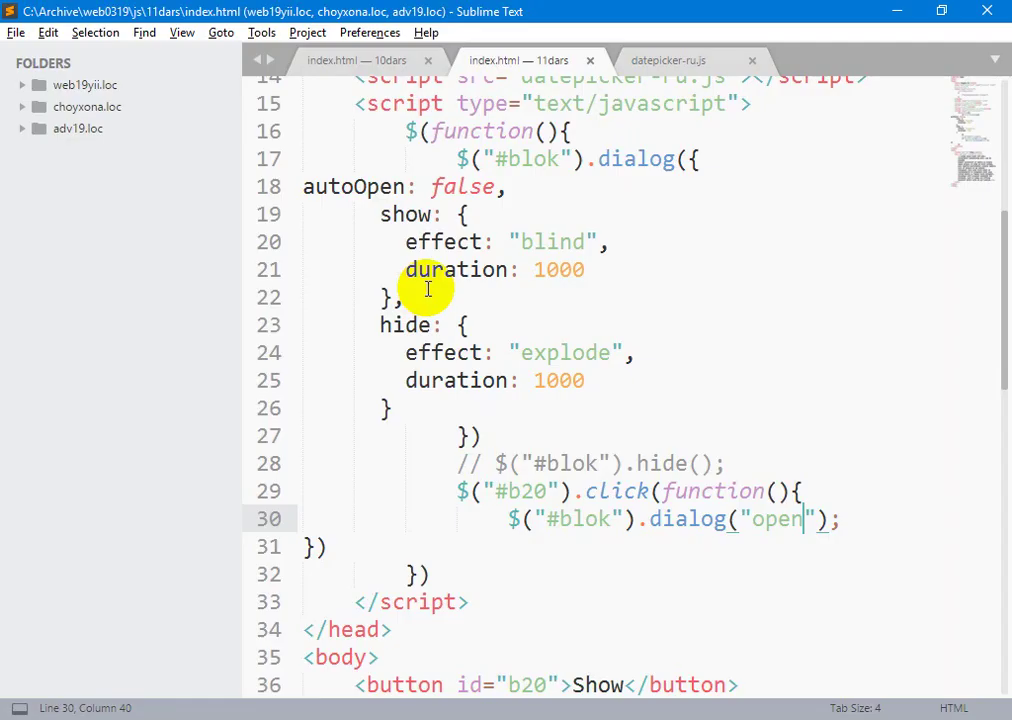
double_click(565, 350)
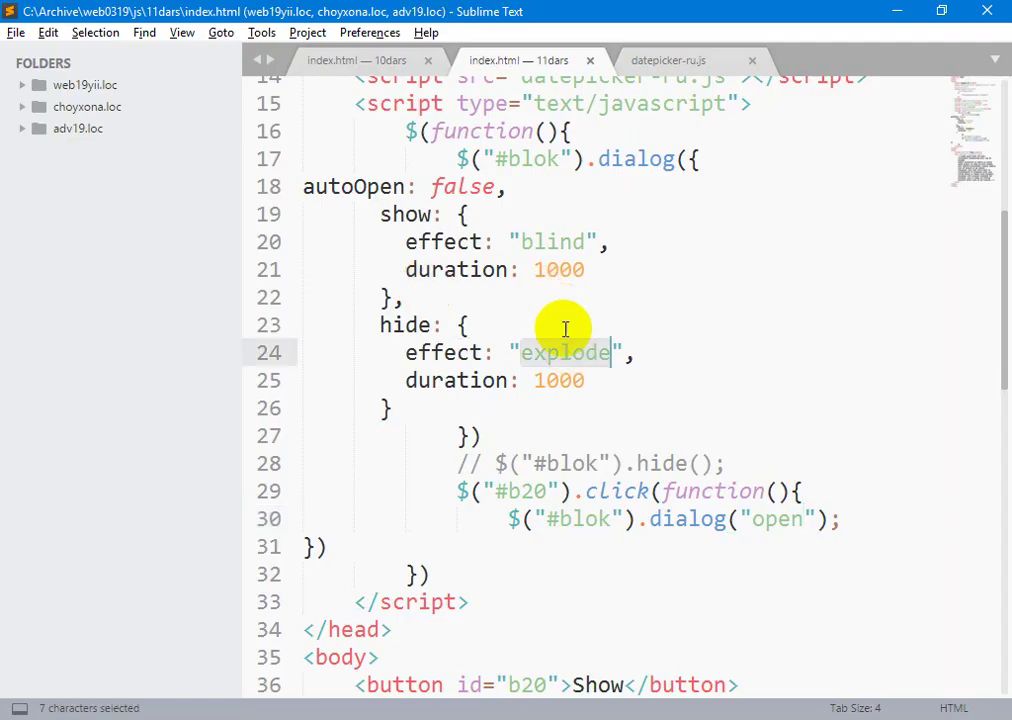
double_click(549, 245)
type("sha")
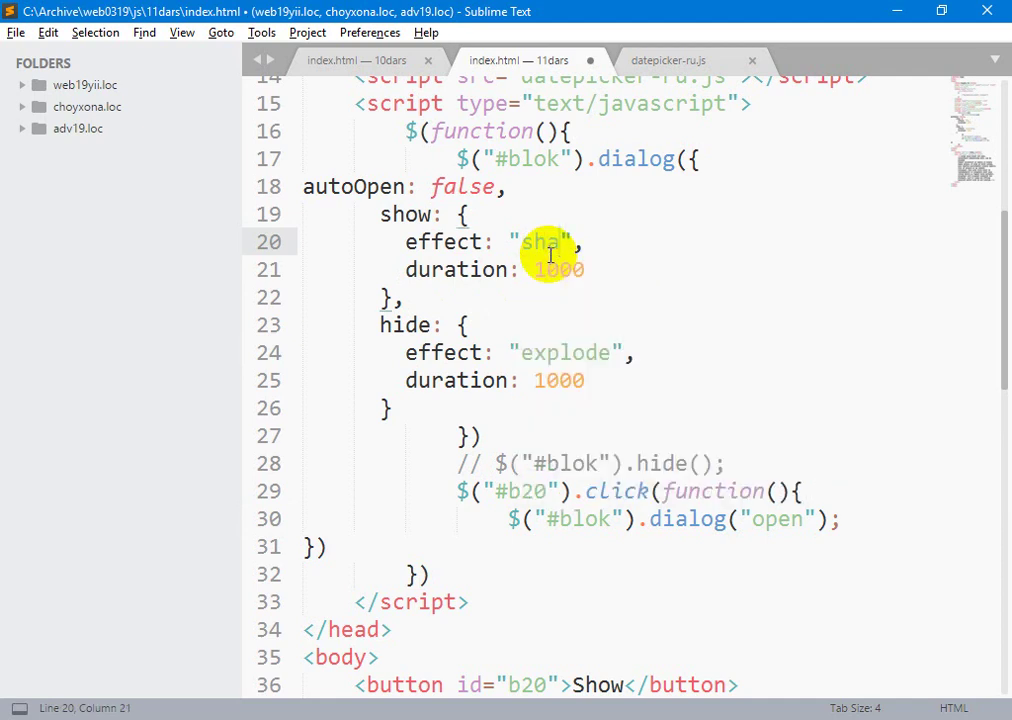
type("ke")
key("ctrl+s")
Step: Return to the browser's Effect demo and preview the Explode and Transfer effects
key("alt+Tab")
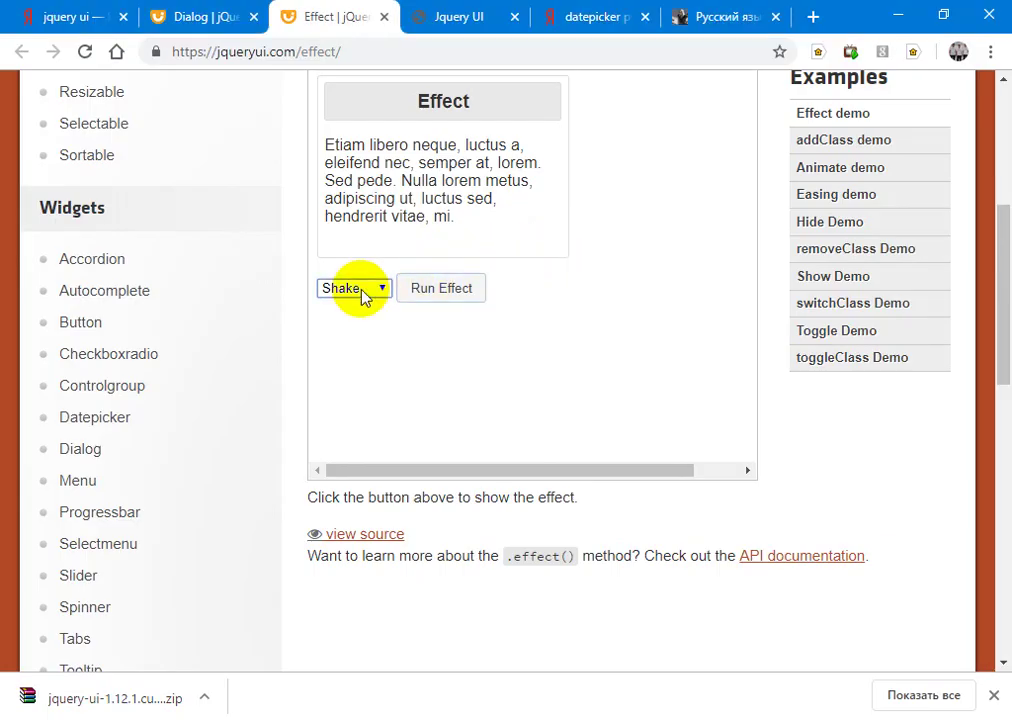
left_click(358, 289)
left_click(366, 374)
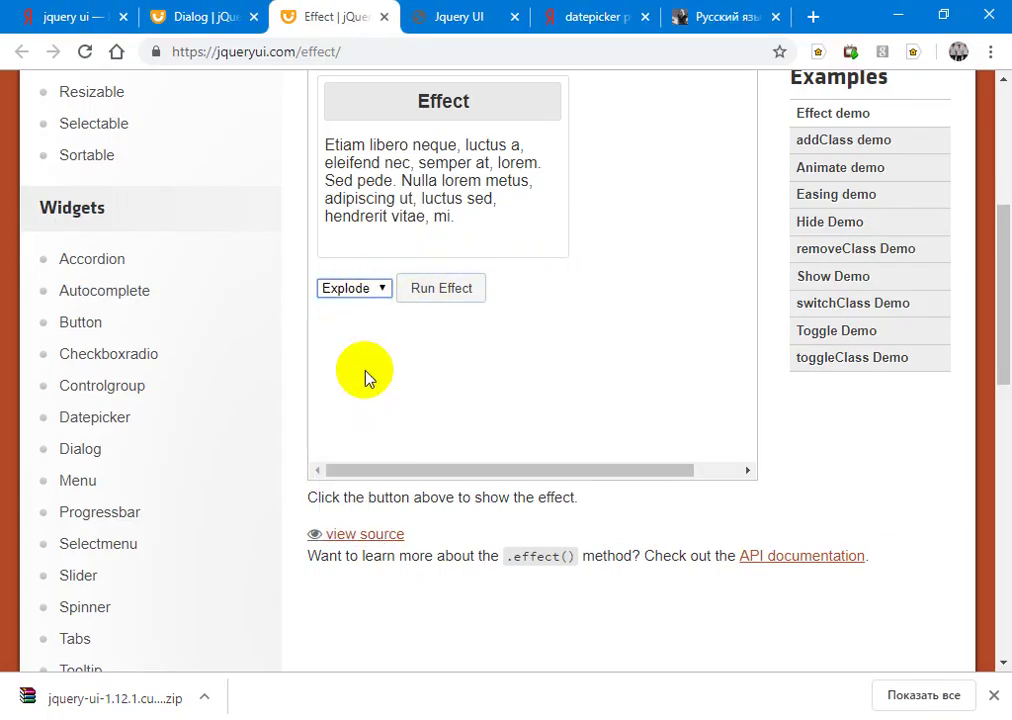
left_click(411, 289)
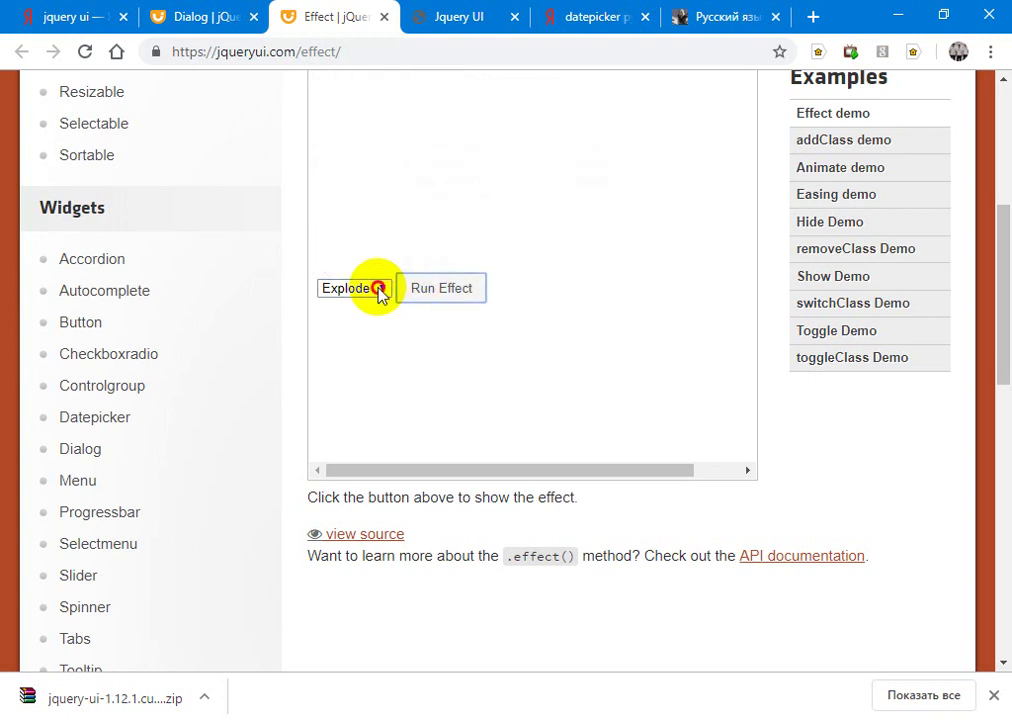
left_click(377, 289)
left_click(338, 536)
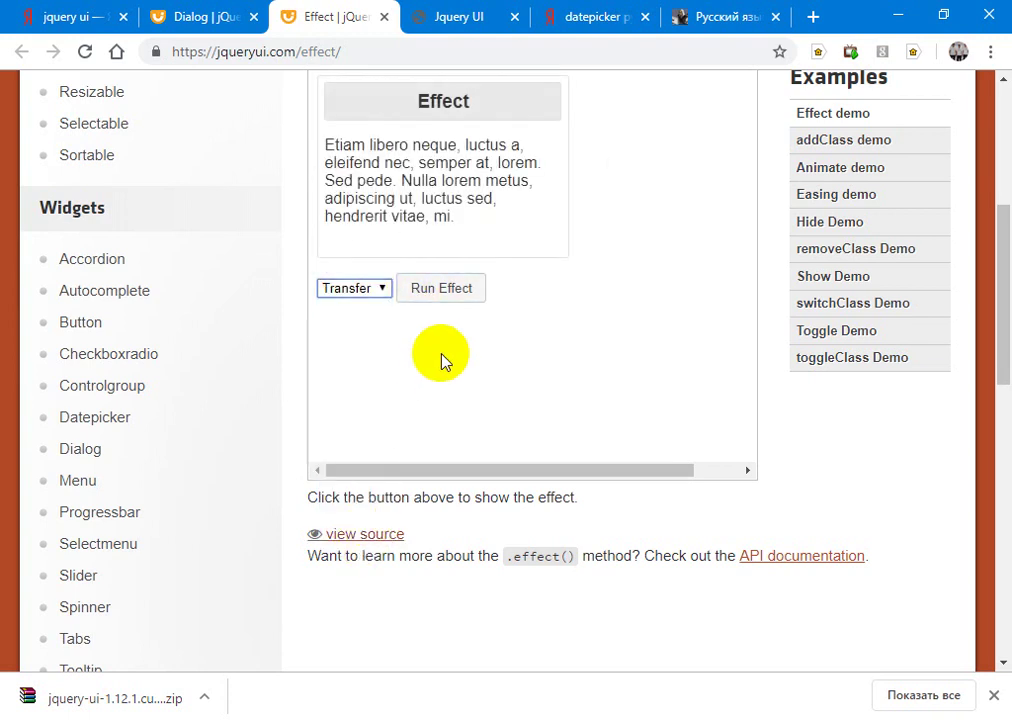
left_click(446, 291)
Step: In Sublime Text, set the #blok dialog's hide effect to "transfer" and save the file
key("alt+Tab")
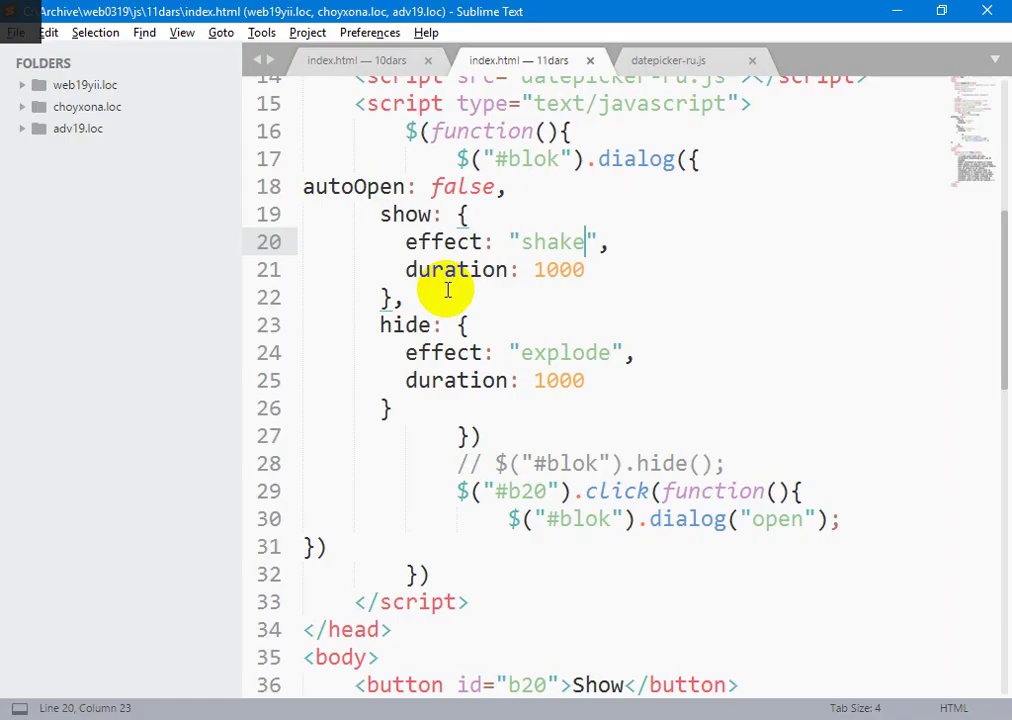
key("Down")
key("Down")
key("Down")
key("Down")
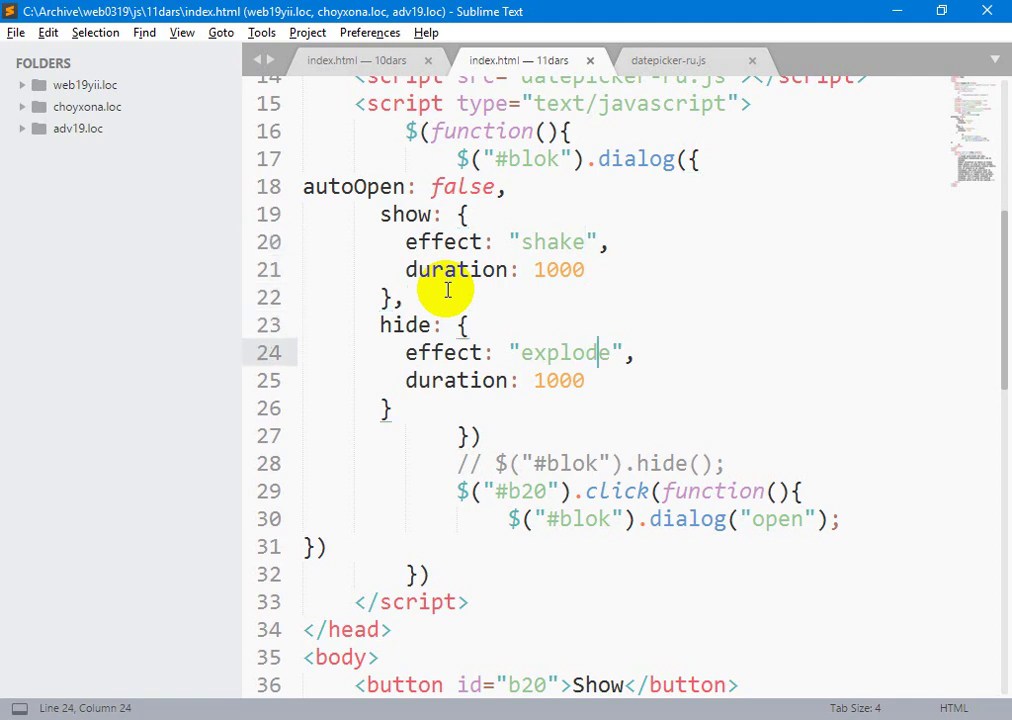
key("ctrl+d")
type("tra")
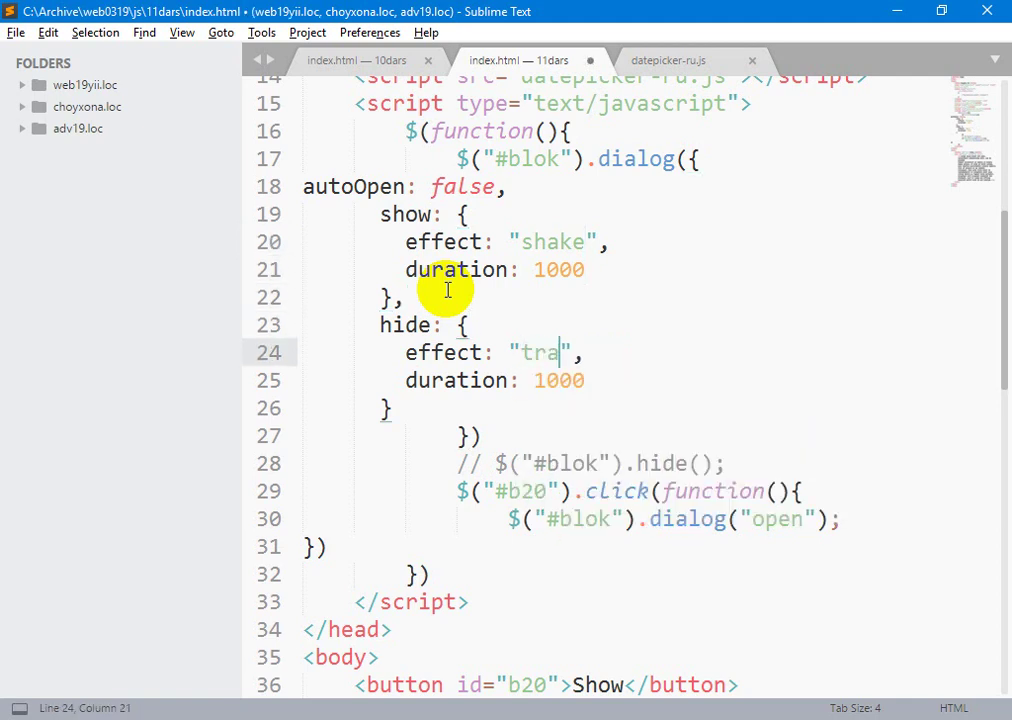
type("nsfer")
key("ctrl+s")
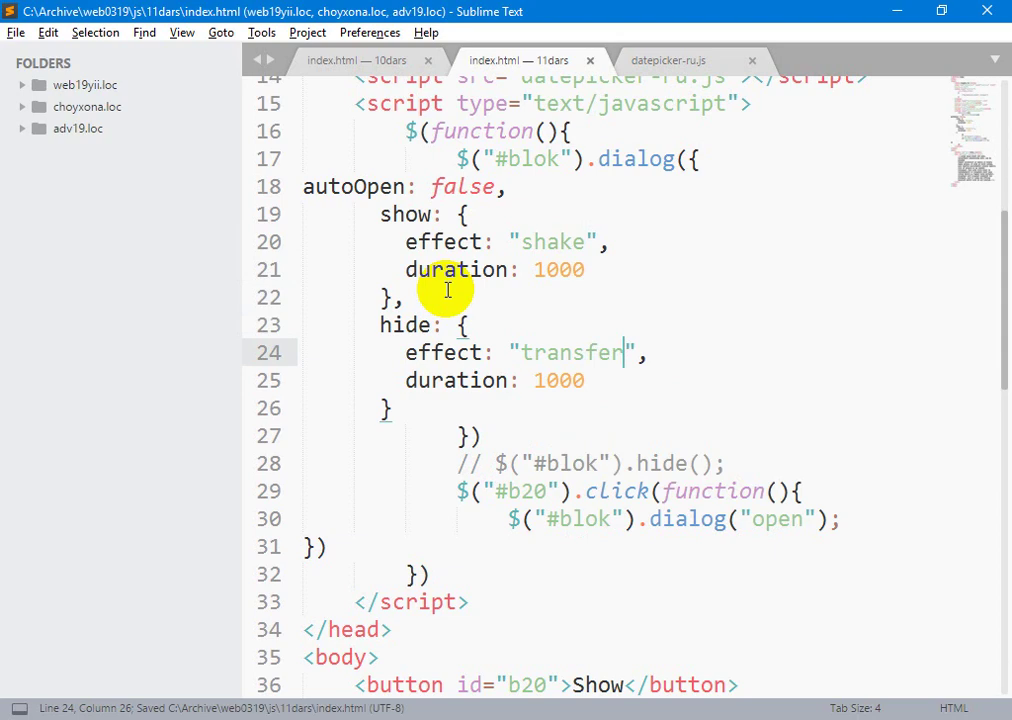
Step: Reload the lesson page in the browser and test the shake and transfer effects by showing and closing the My blok dialog
key("alt+Tab")
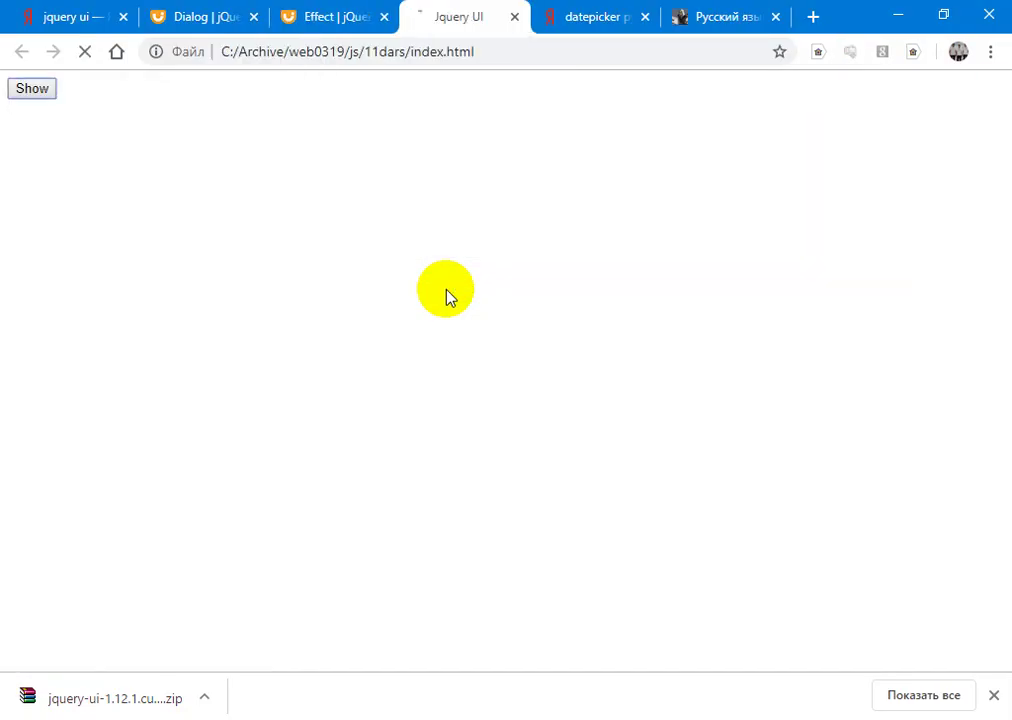
left_click(30, 90)
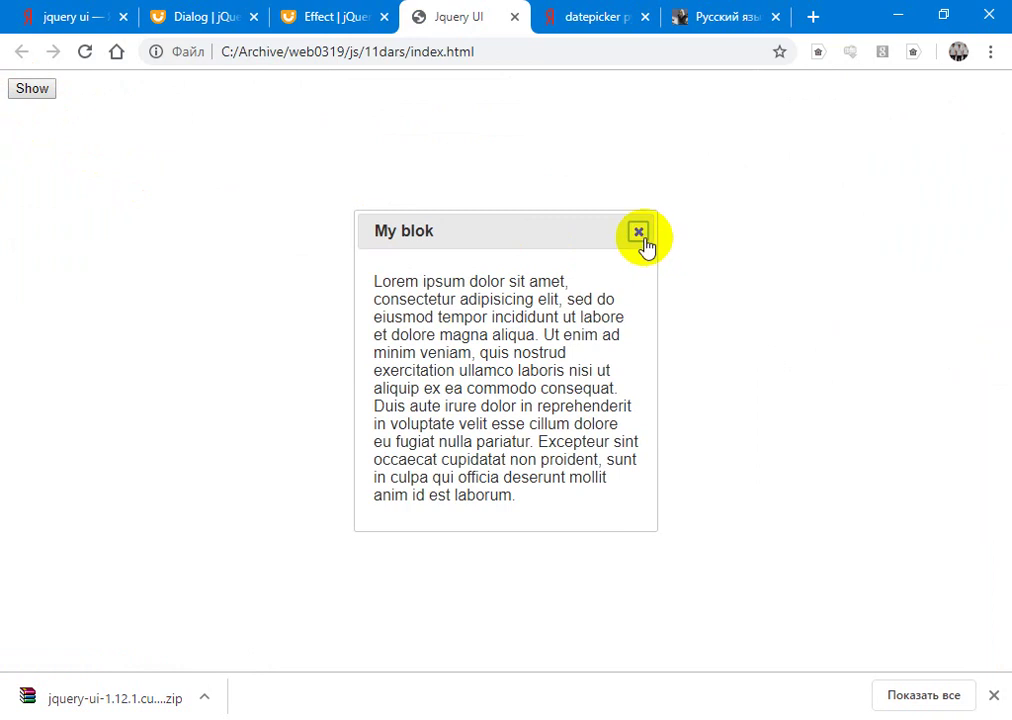
left_click(635, 234)
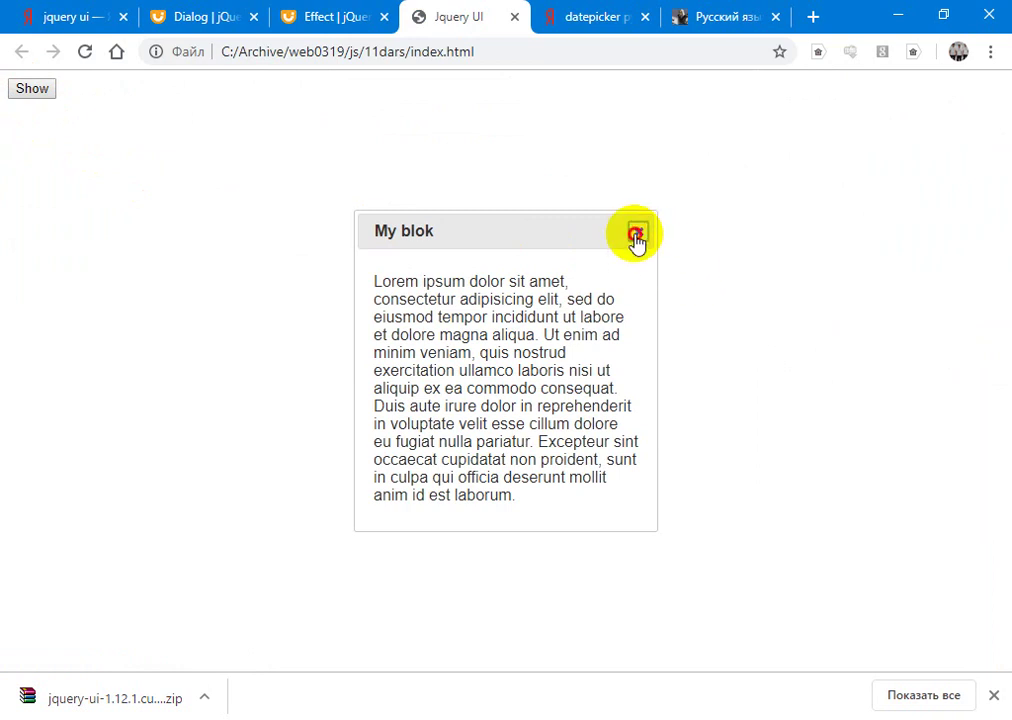
Step: Go back to the Effect demo page and preview the Drop effect
key("alt+Tab")
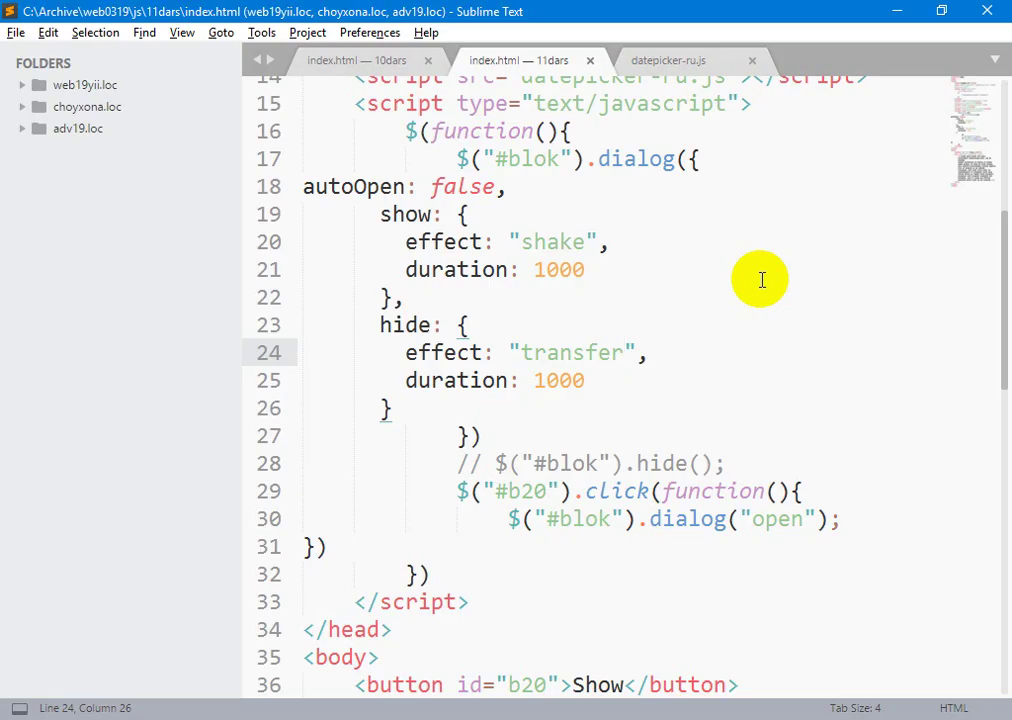
key("alt+Tab")
left_click(322, 10)
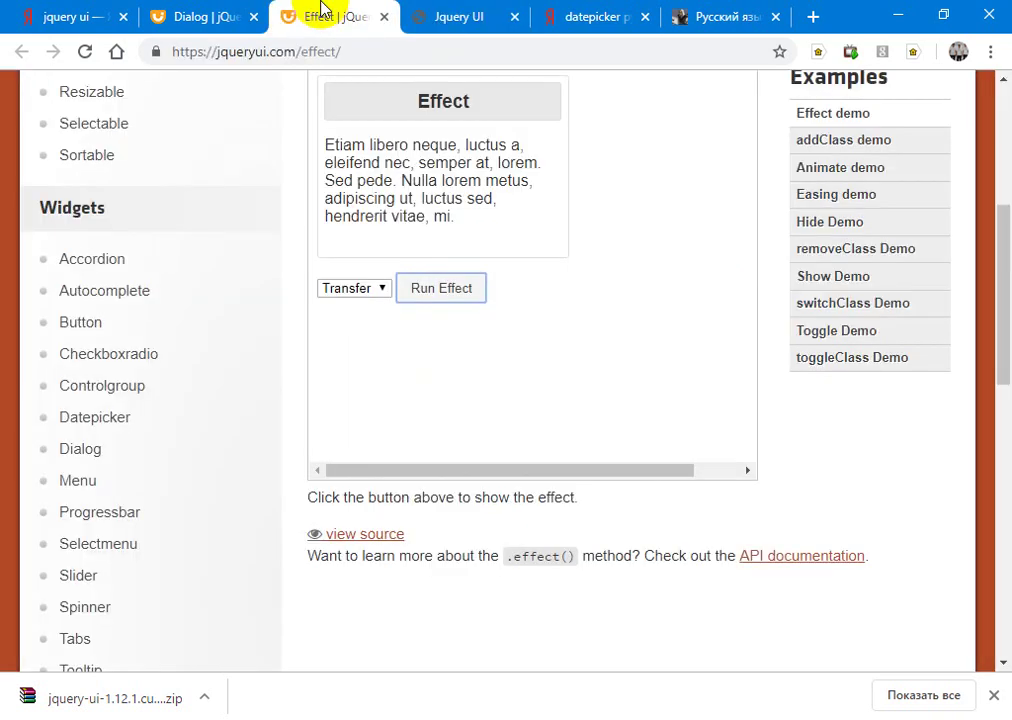
left_click_drag(375, 272, 378, 289)
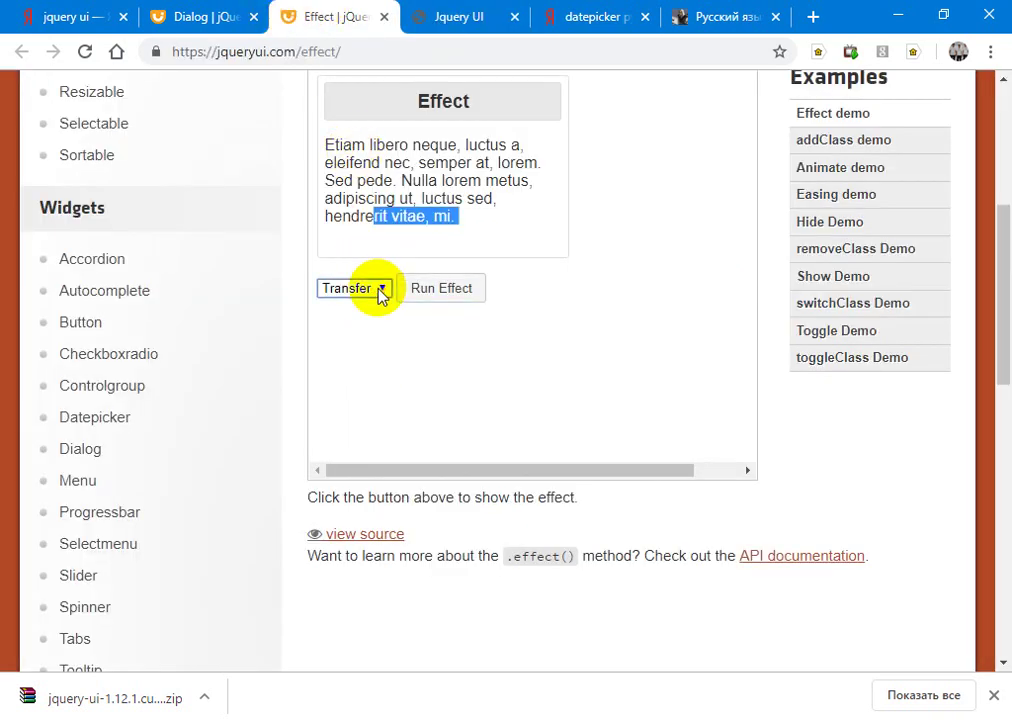
left_click(378, 289)
left_click(354, 360)
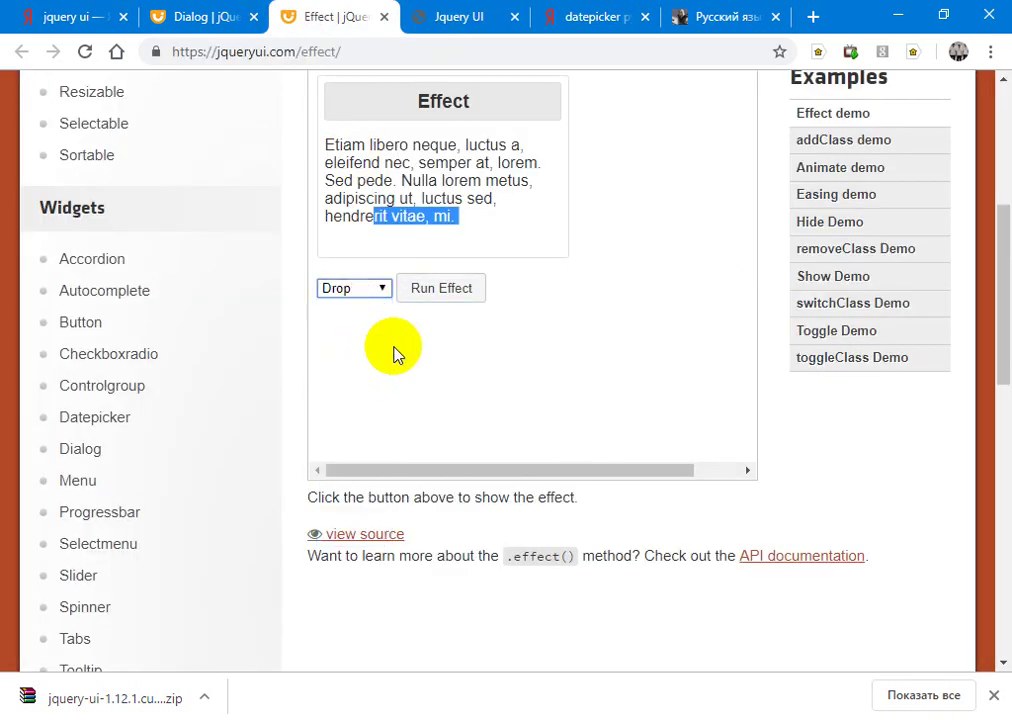
left_click(451, 289)
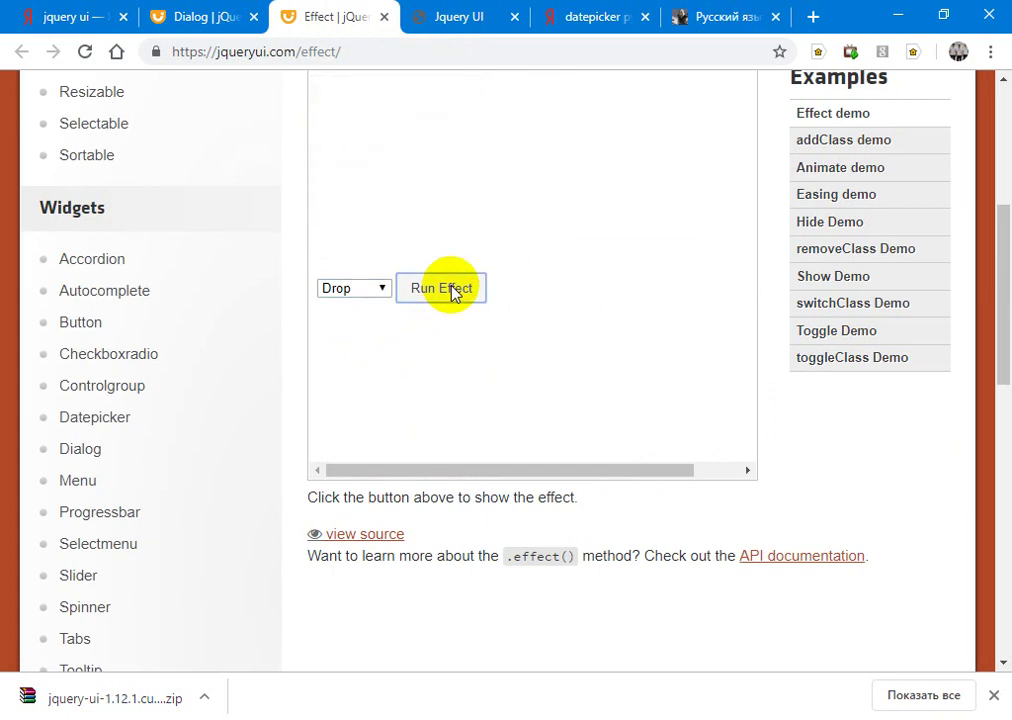
Step: Preview the Bounce and Pulsate effects in the demo, and select Drop again
left_click(383, 288)
left_click(367, 330)
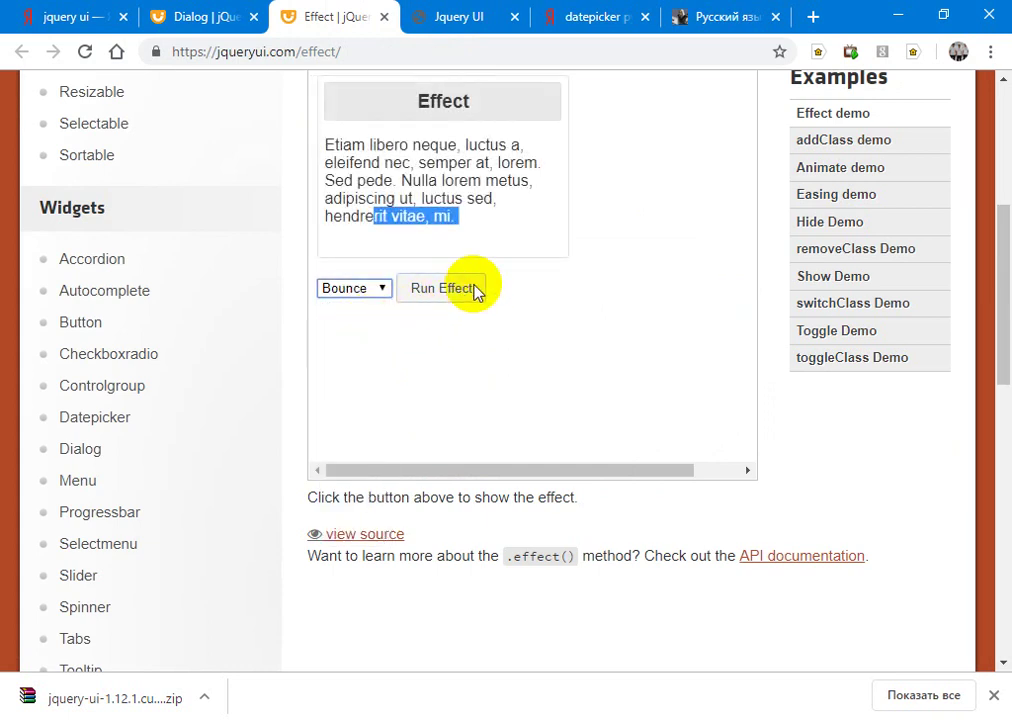
left_click(450, 289)
left_click(377, 288)
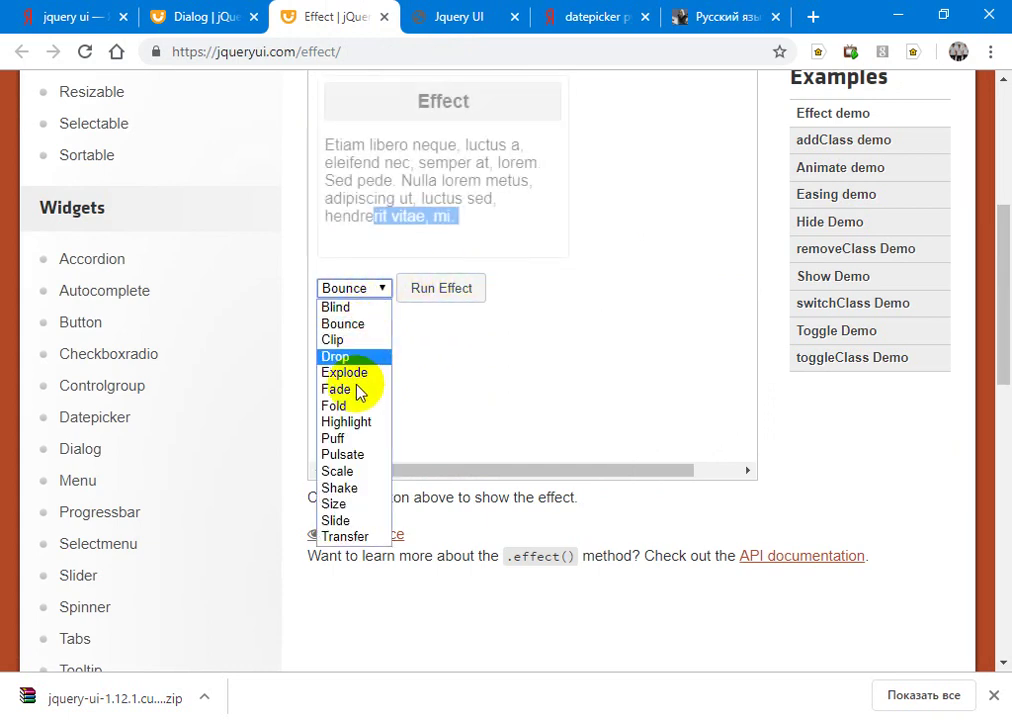
left_click(350, 454)
left_click(452, 289)
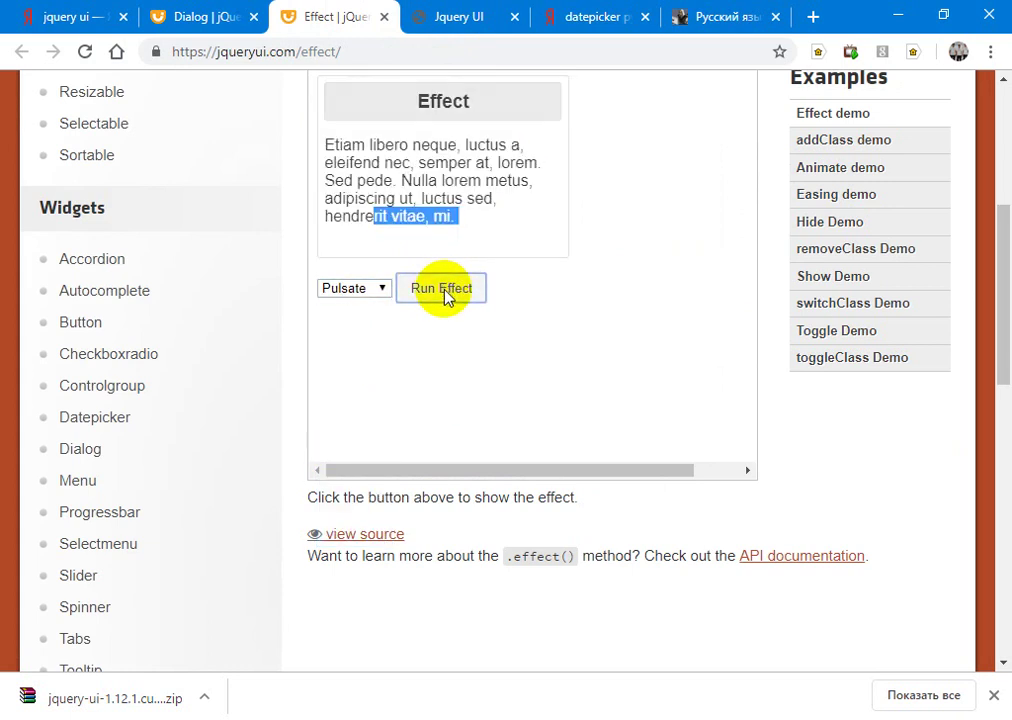
left_click(382, 292)
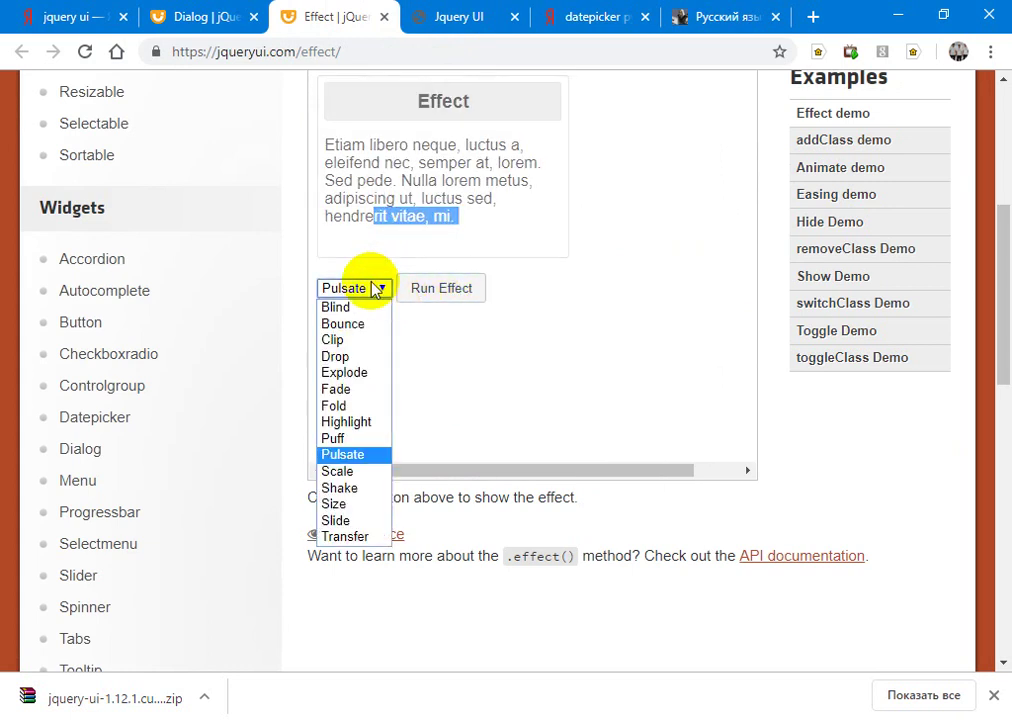
left_click(361, 357)
Step: In Sublime Text, replace the #blok dialog's hide effect with "drop"
key("alt+Tab")
key("ctrl+d")
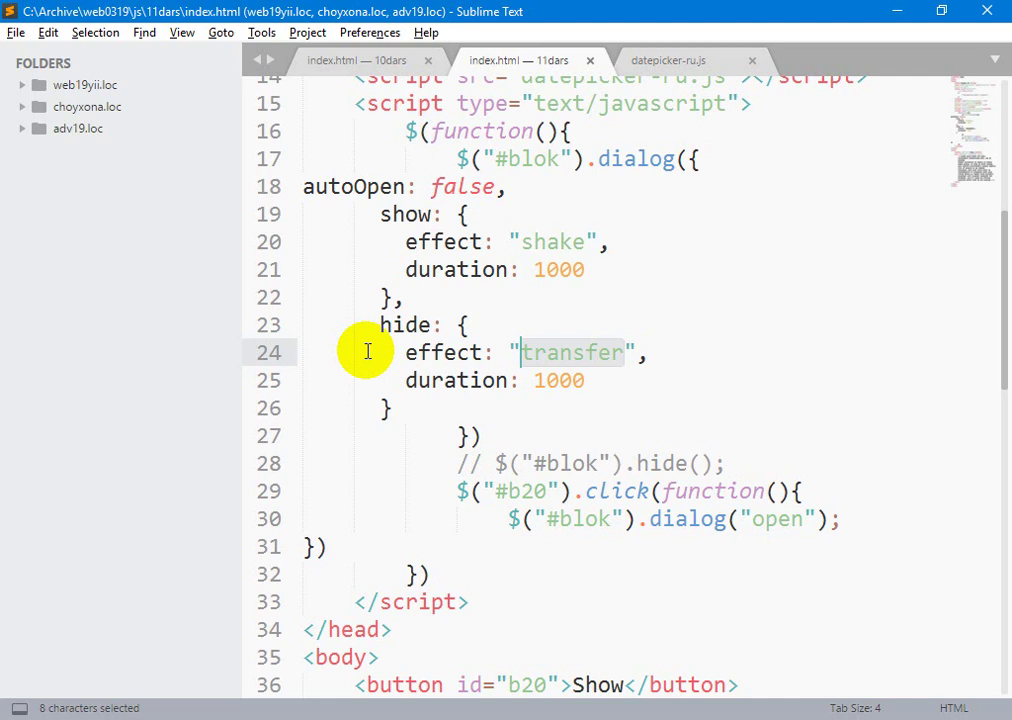
type("f")
key("BackSpace")
type("drop")
Step: Switch to the browser, reload the lesson page, and test the drop closing effect by showing and closing the My blok dialog
key("alt+Tab")
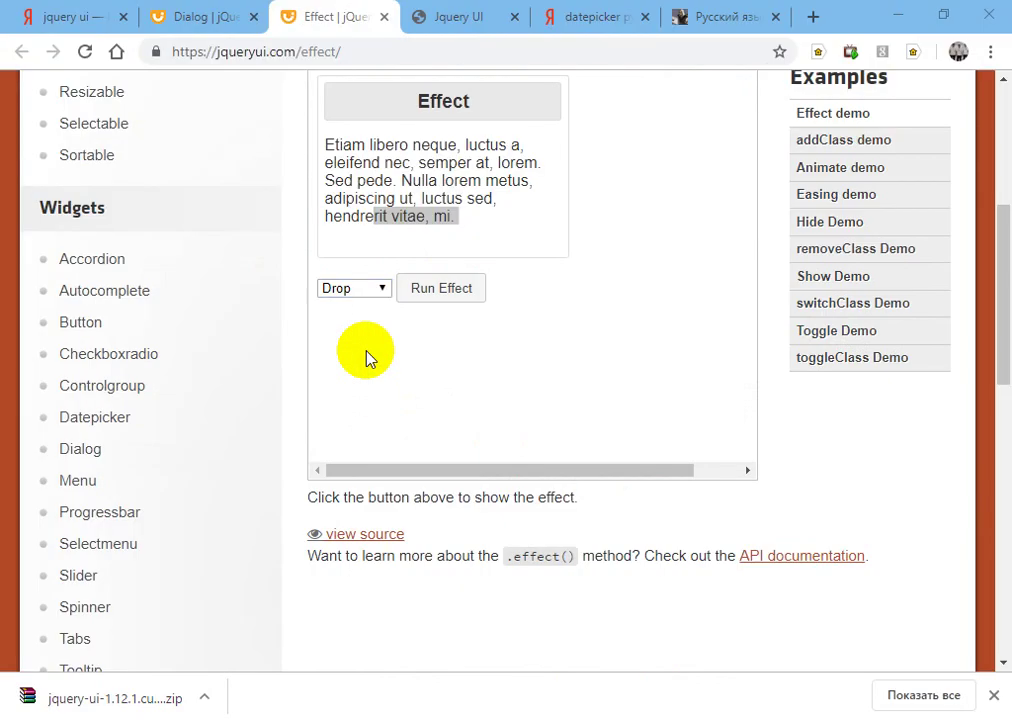
left_click(215, 8)
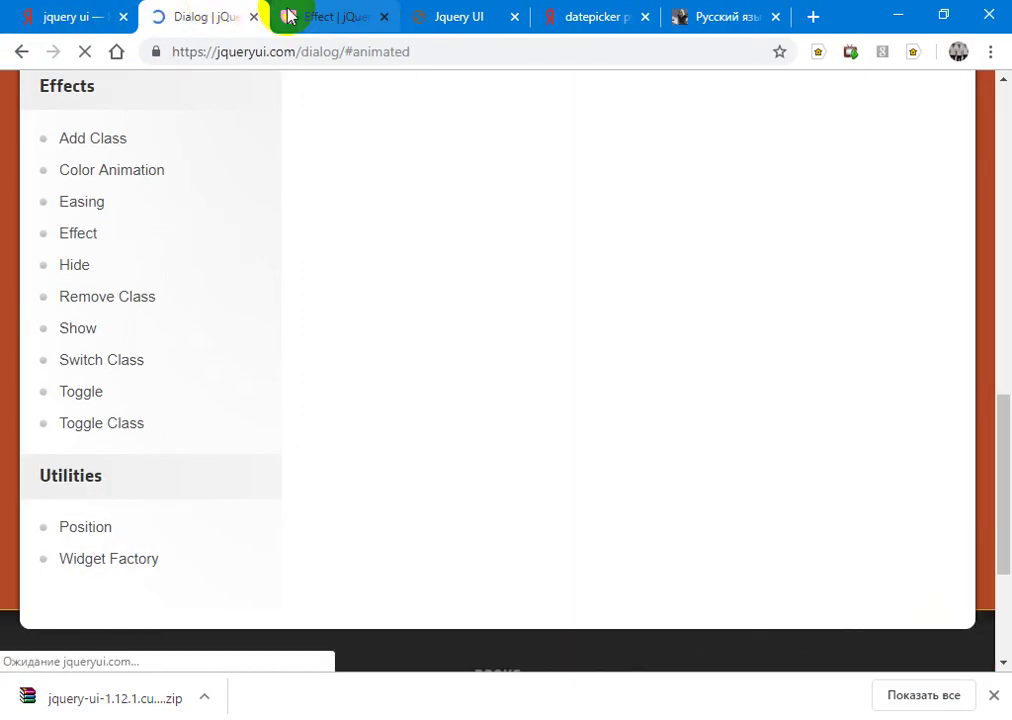
left_click(289, 16)
key("ctrl+Tab")
key("F5")
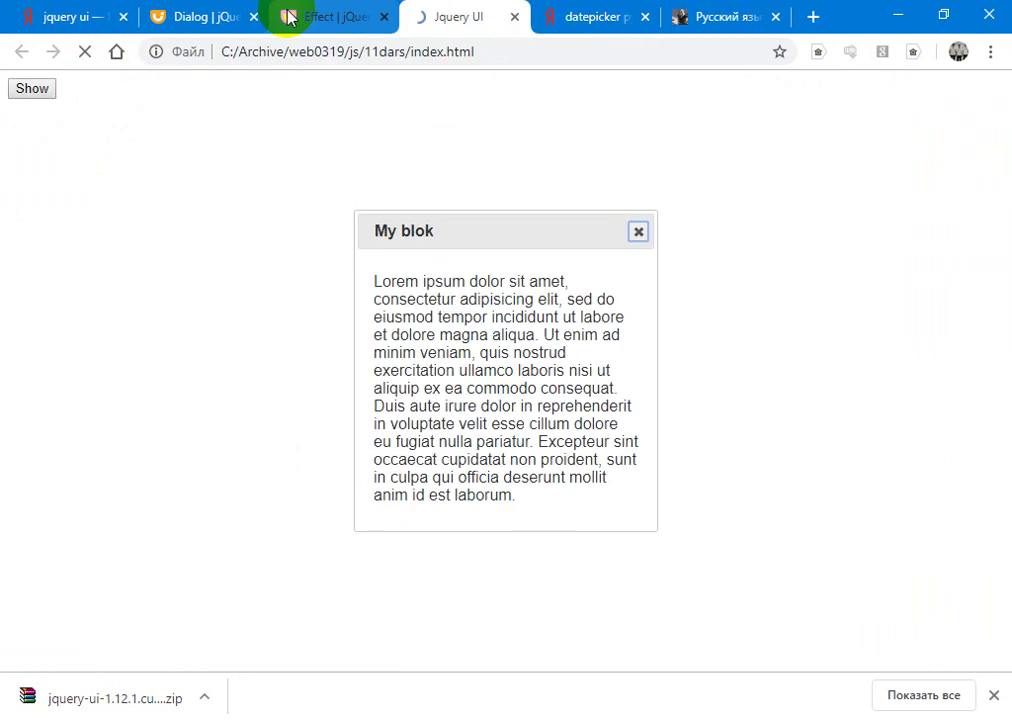
left_click(32, 88)
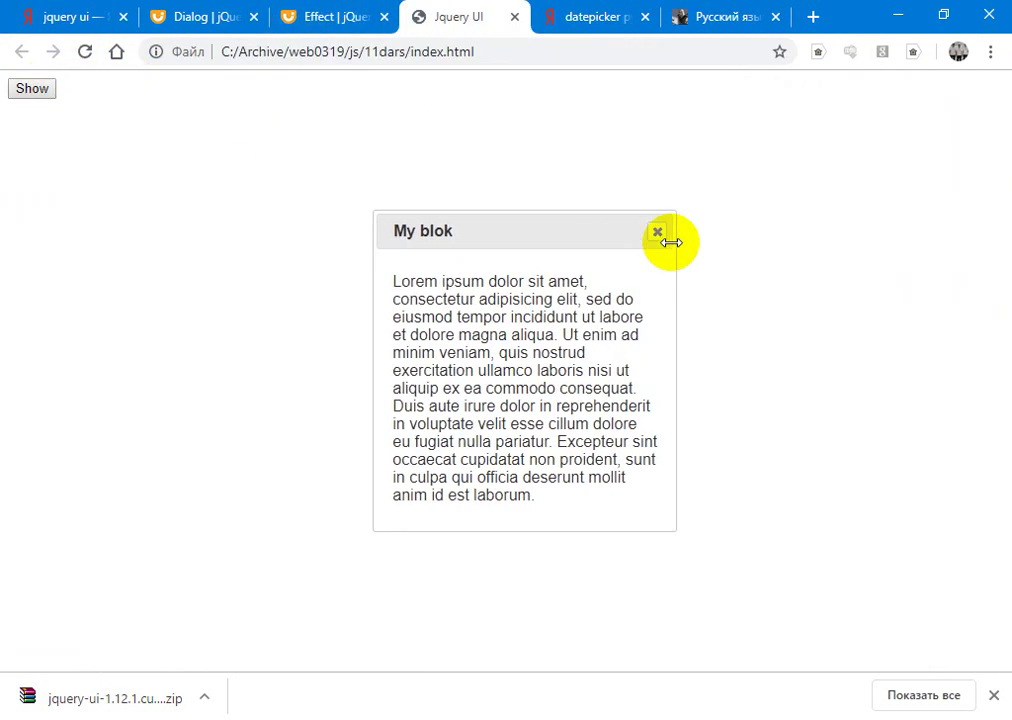
left_click(638, 235)
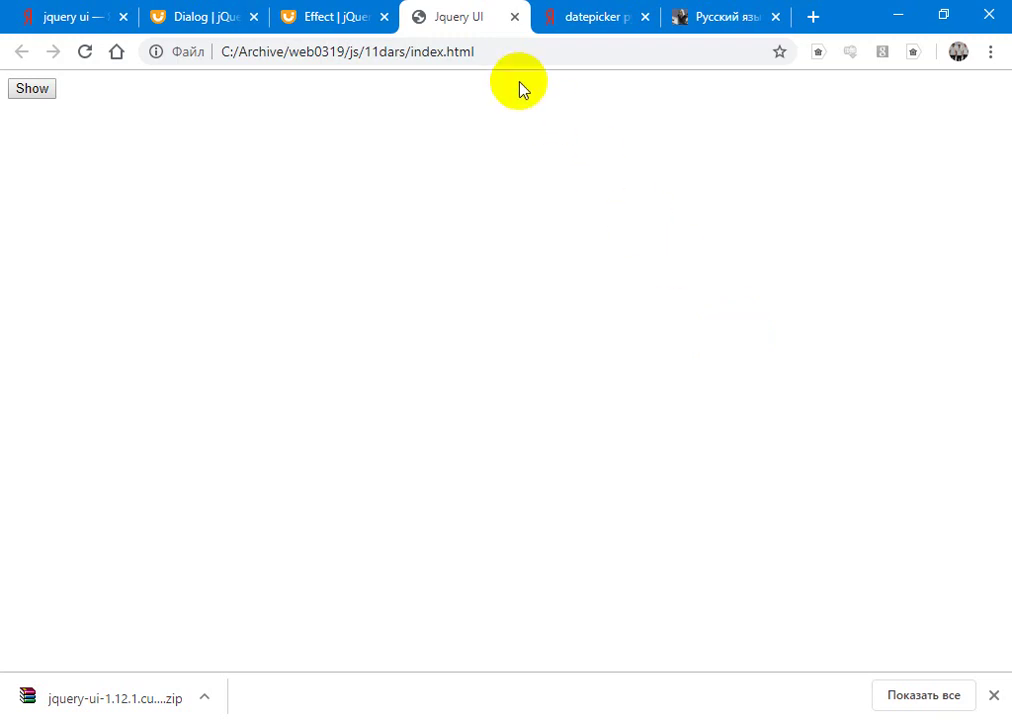
Step: Return to the jQuery UI Effect demo page and open the Menu widget's demo page from there
left_click(345, 16)
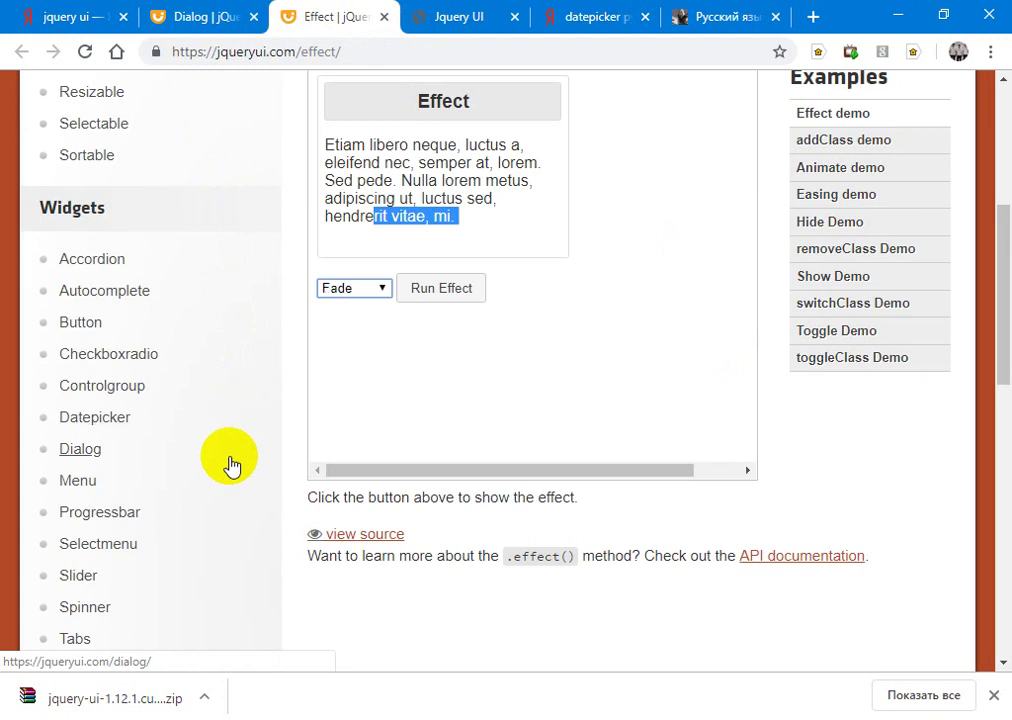
left_click(538, 357)
scroll(537, 357, "down", 1)
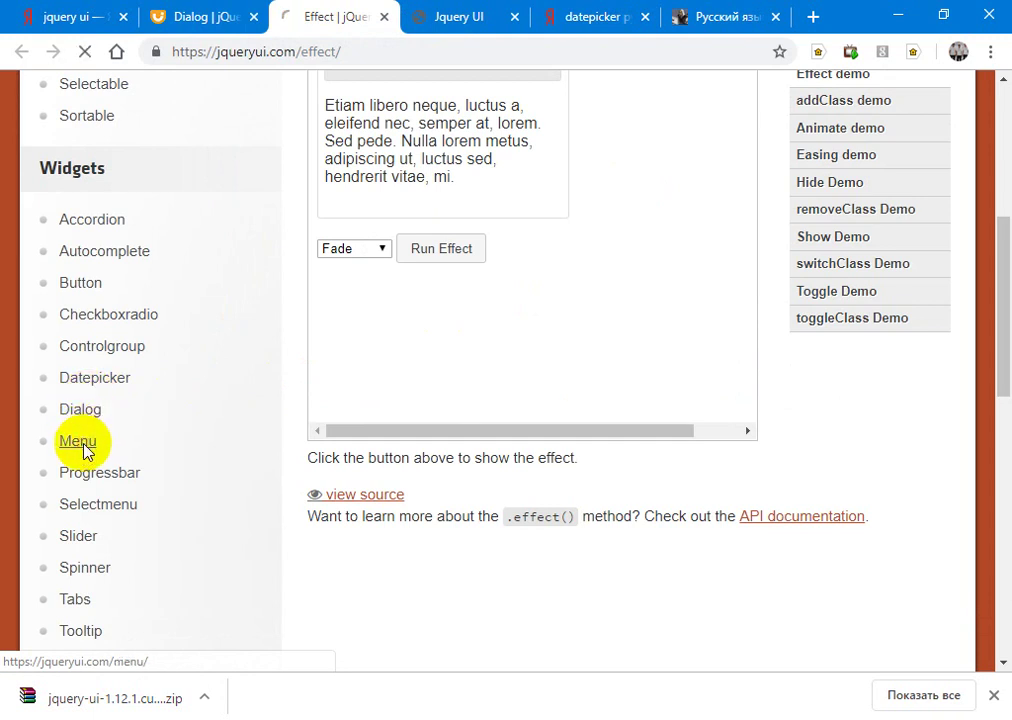
left_click(84, 446)
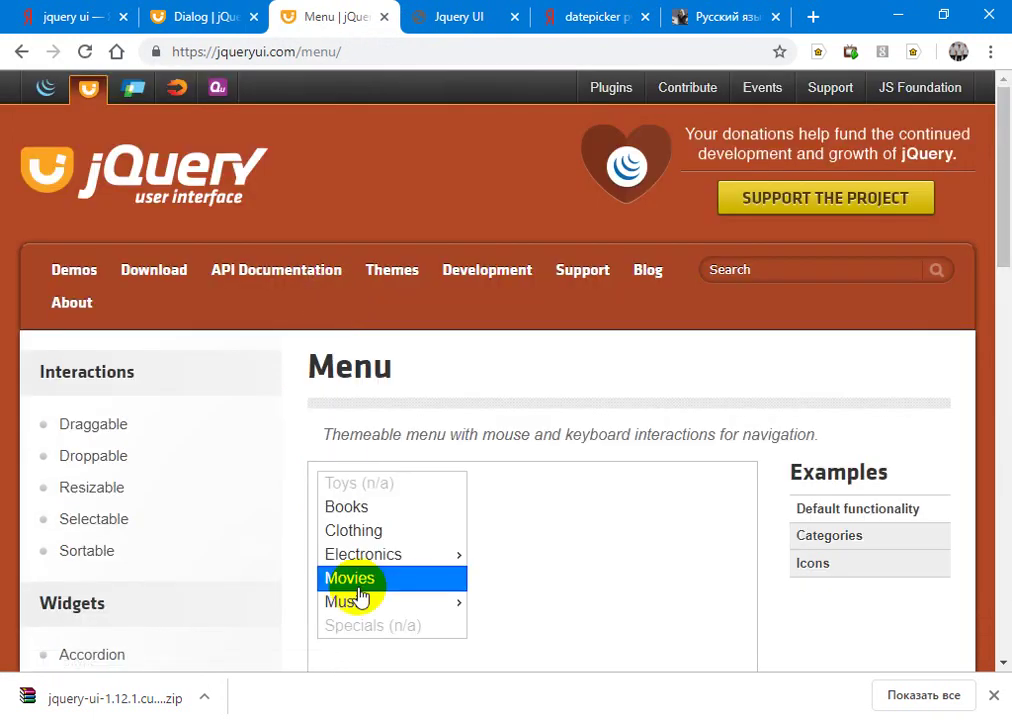
Step: Launch Paint by running the mspaint command
key("super+r")
type("ms")
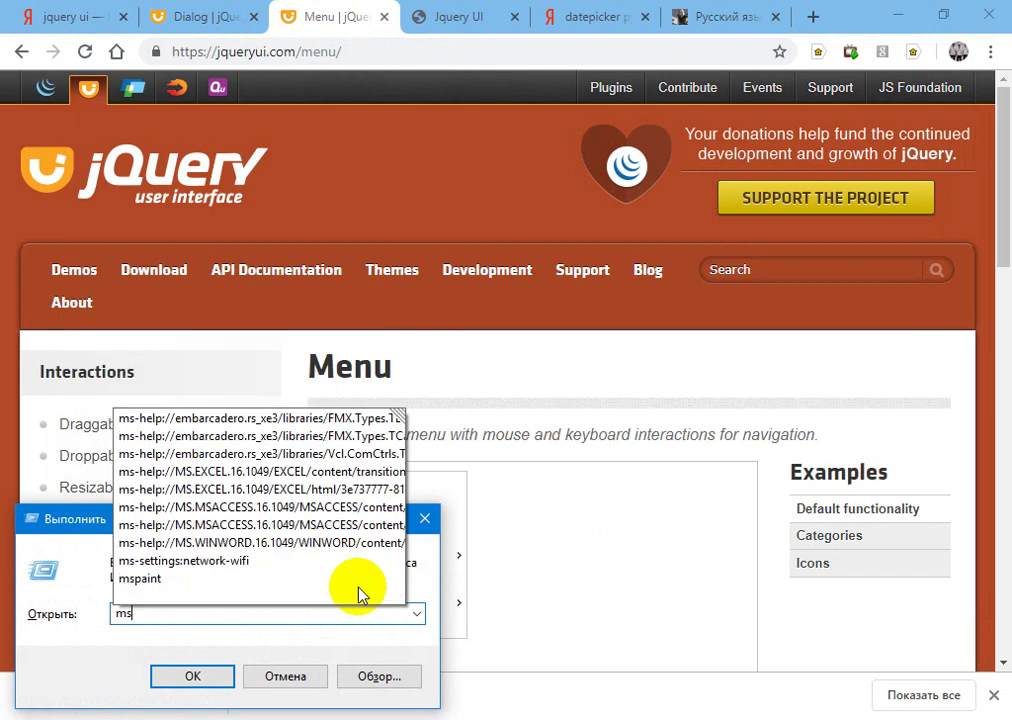
type("paint")
key("Return")
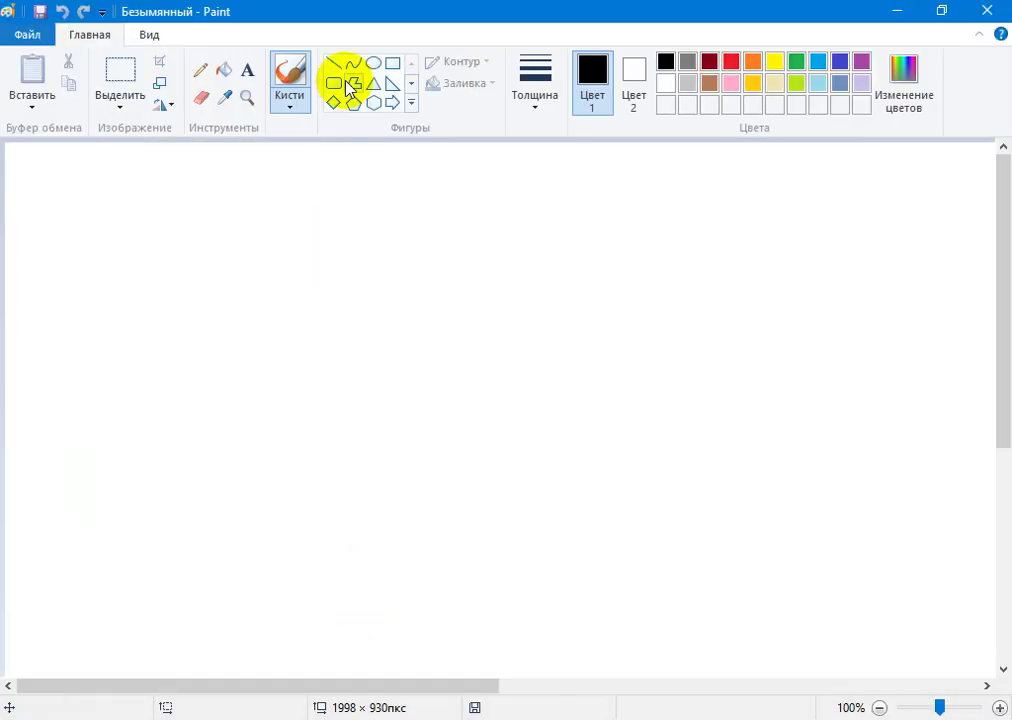
left_click(373, 64)
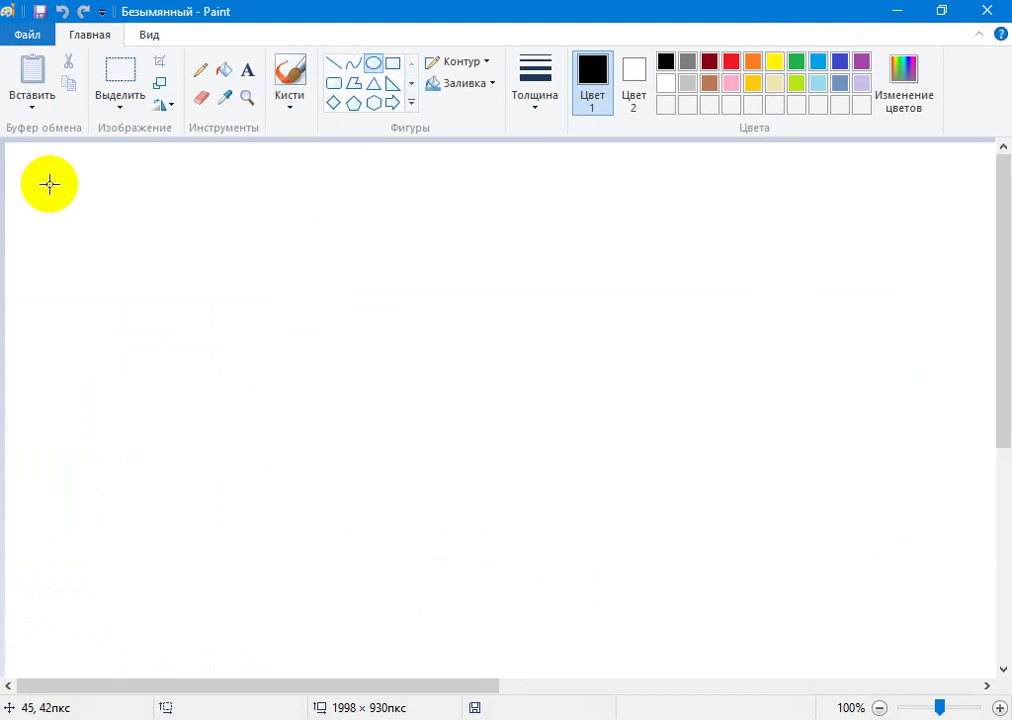
left_click_drag(50, 184, 96, 218)
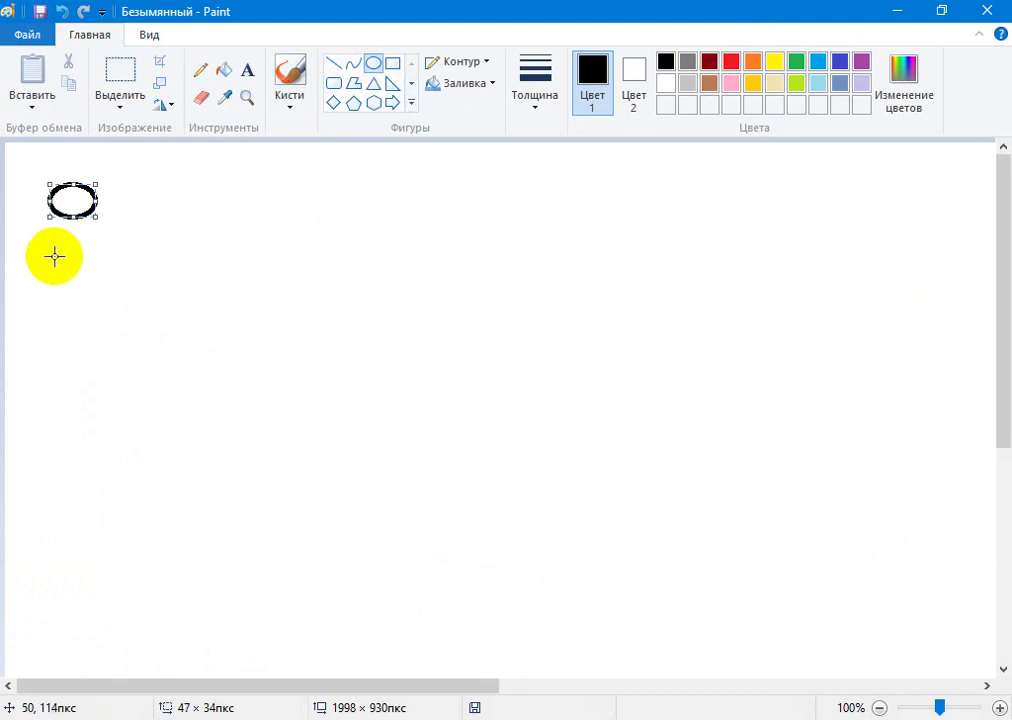
key("ctrl+z")
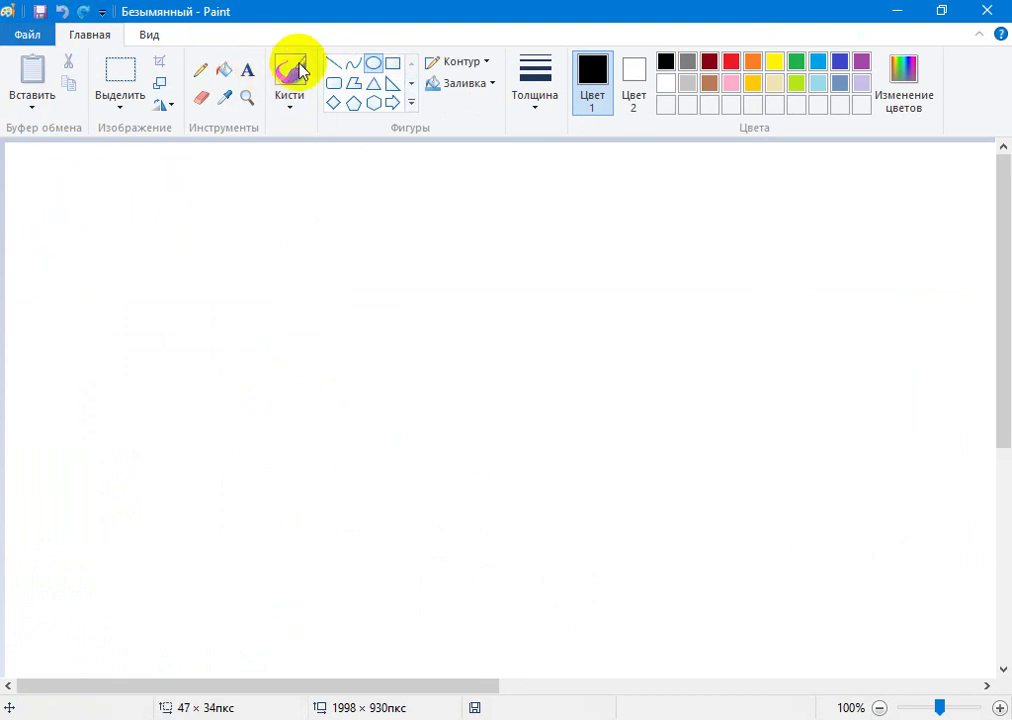
Step: Draw four black-outlined rectangles in a row near the canvas's upper edge, making the last one about 180 × 59 px
left_click(391, 64)
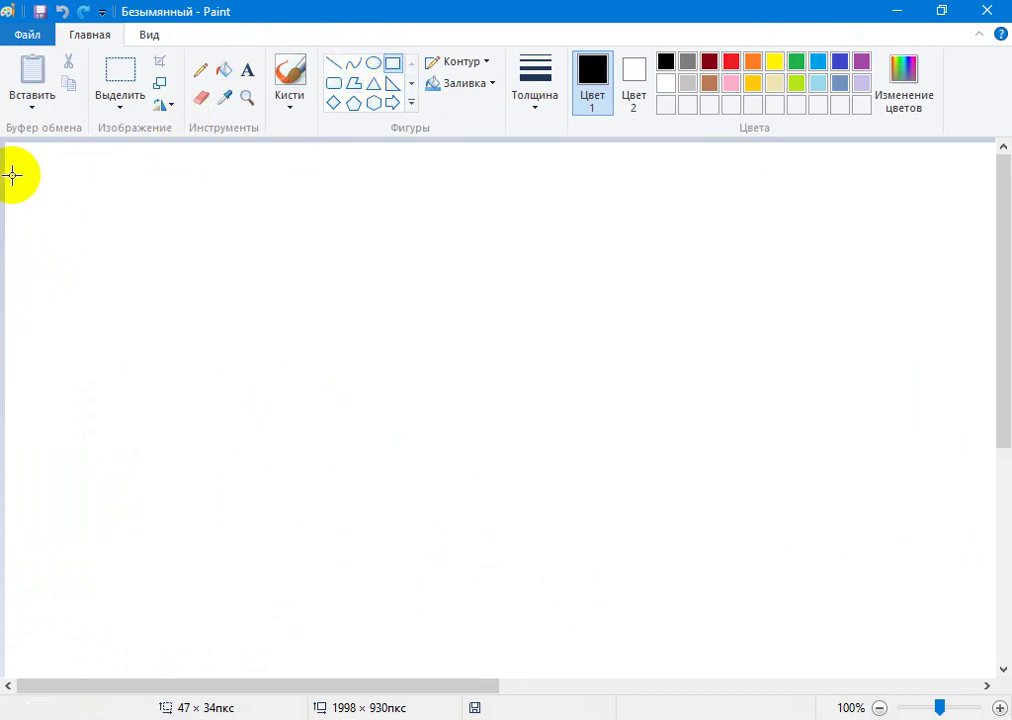
left_click_drag(7, 176, 190, 239)
left_click_drag(238, 175, 449, 242)
left_click_drag(498, 173, 673, 230)
left_click_drag(721, 177, 898, 235)
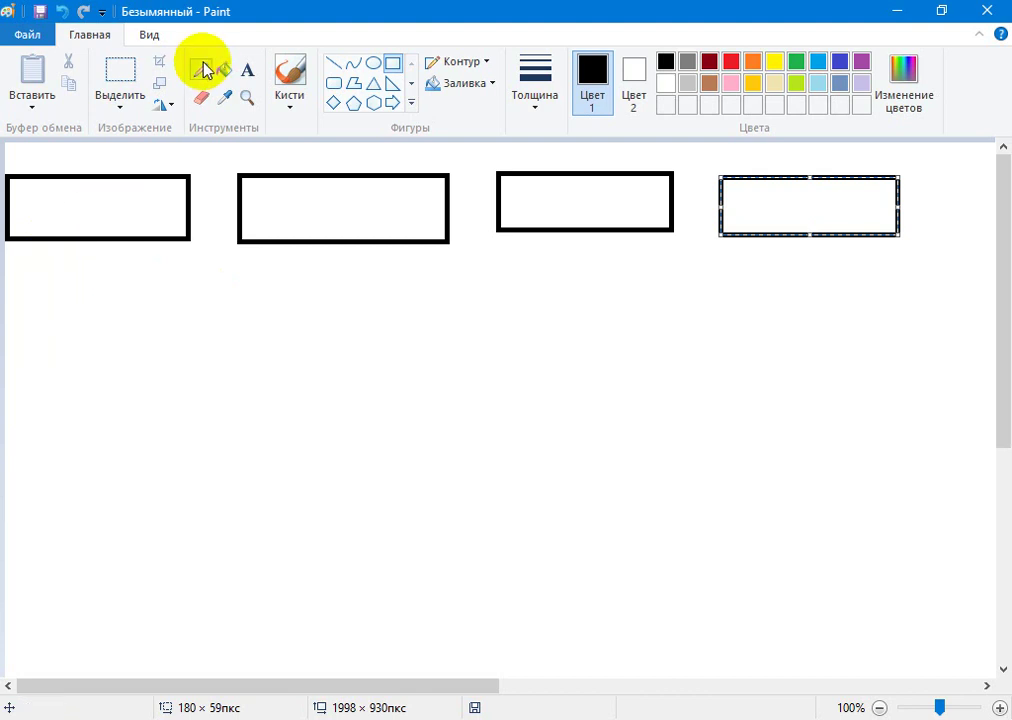
Step: Add the text "OK" in Calibri size 30 below the first rectangle
left_click(247, 70)
left_click(41, 294)
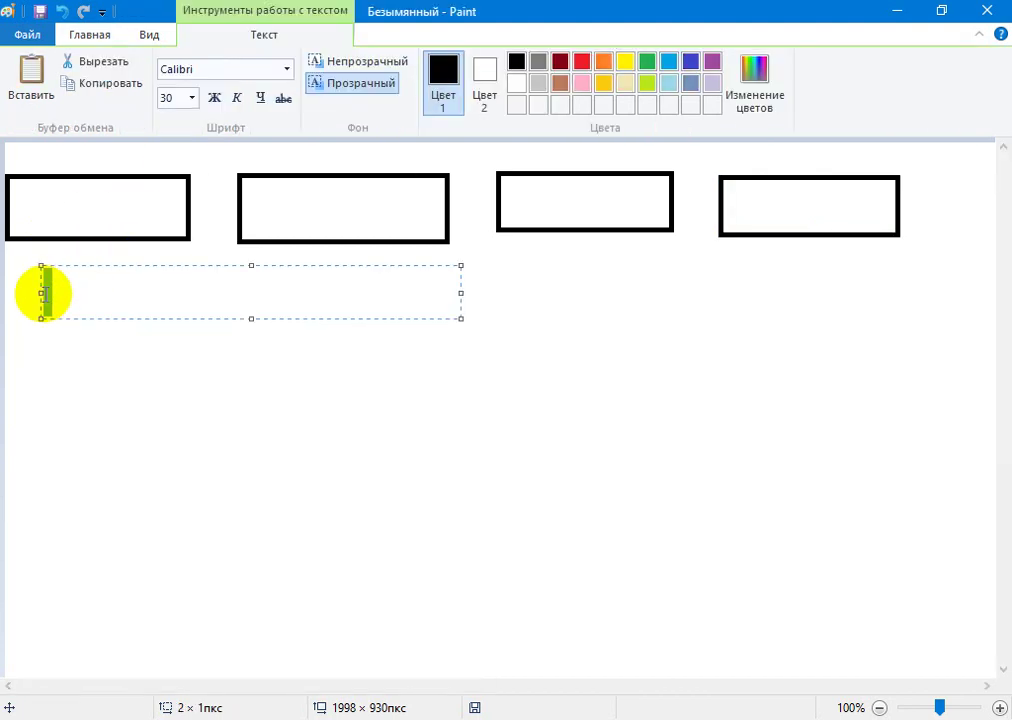
type("OK")
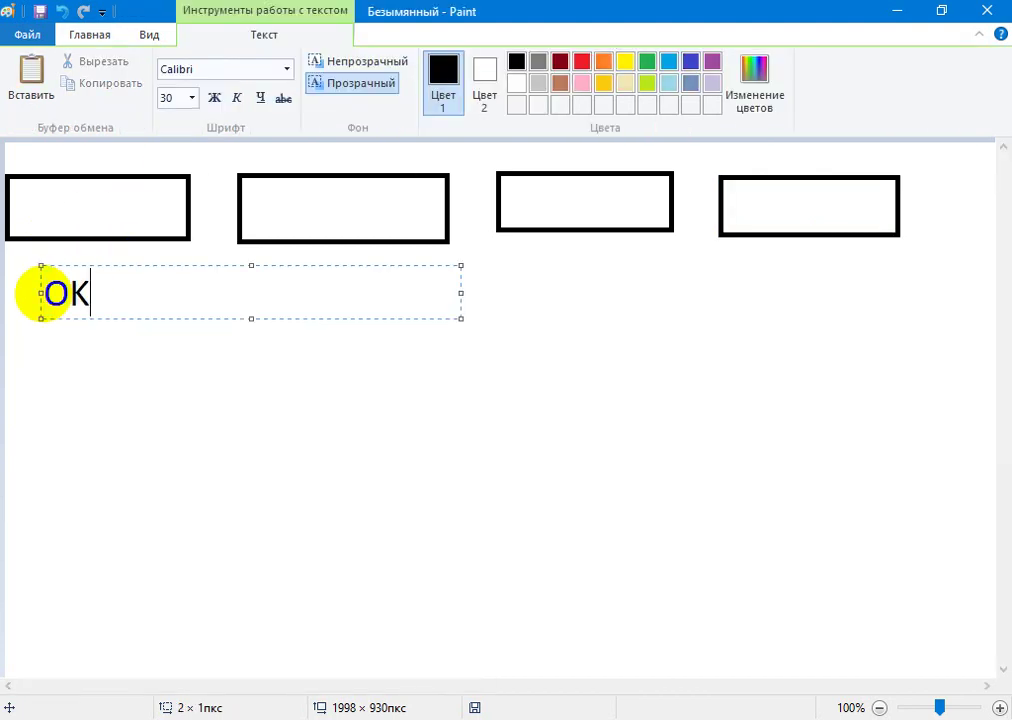
left_click(33, 315)
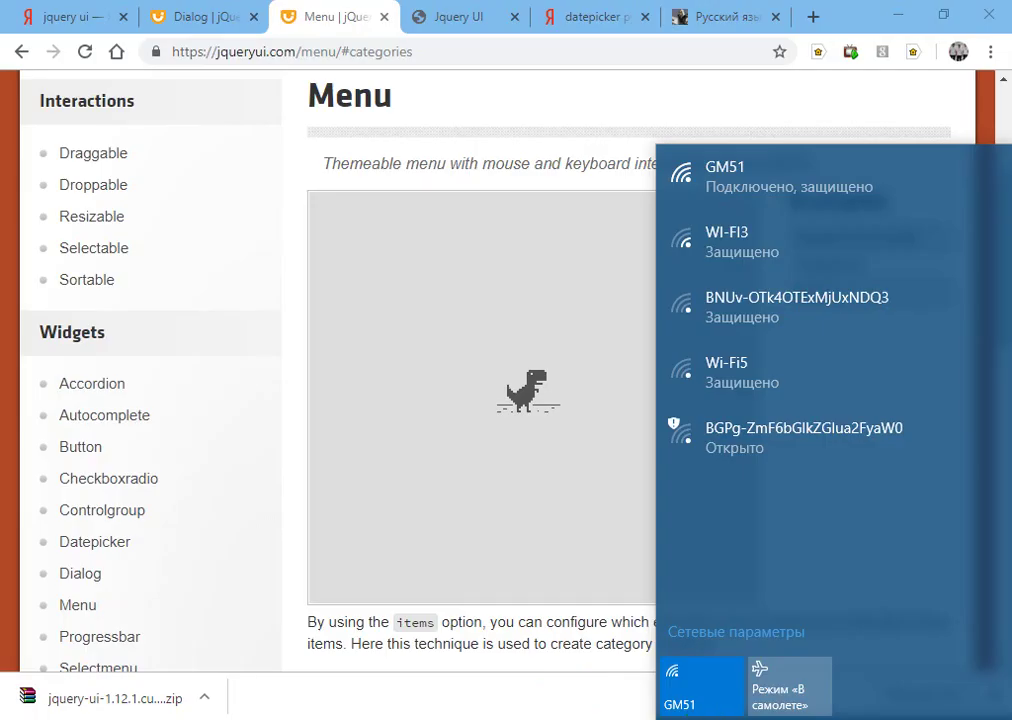
Step: Dismiss the Wi-Fi network list and open the jQuery UI Autocomplete demo page
left_click(605, 621)
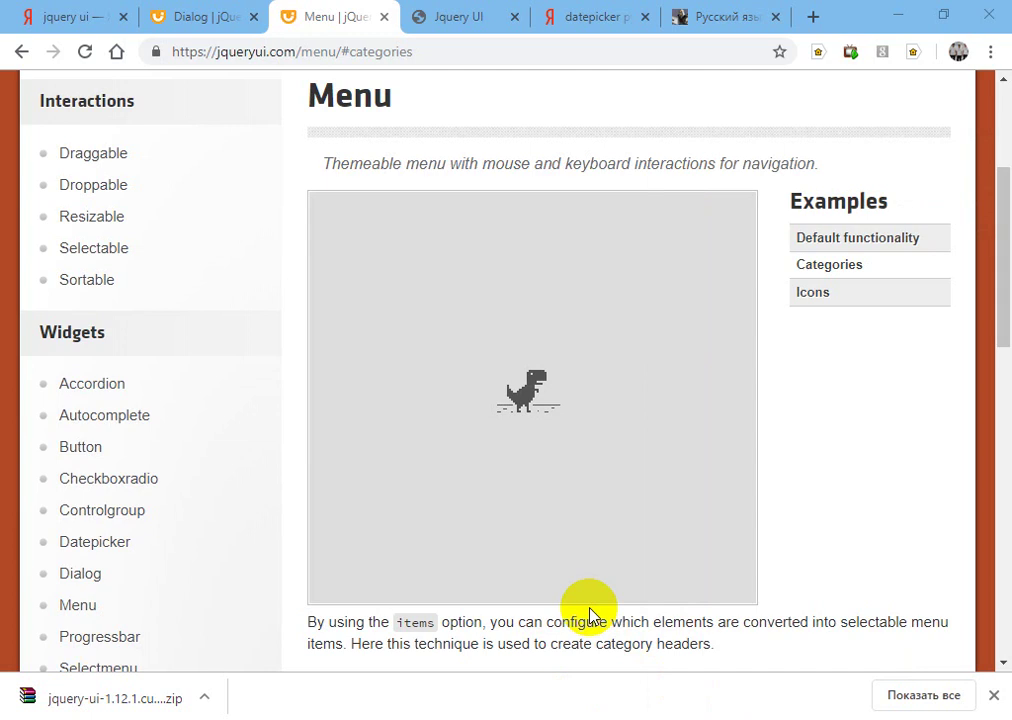
left_click(105, 418)
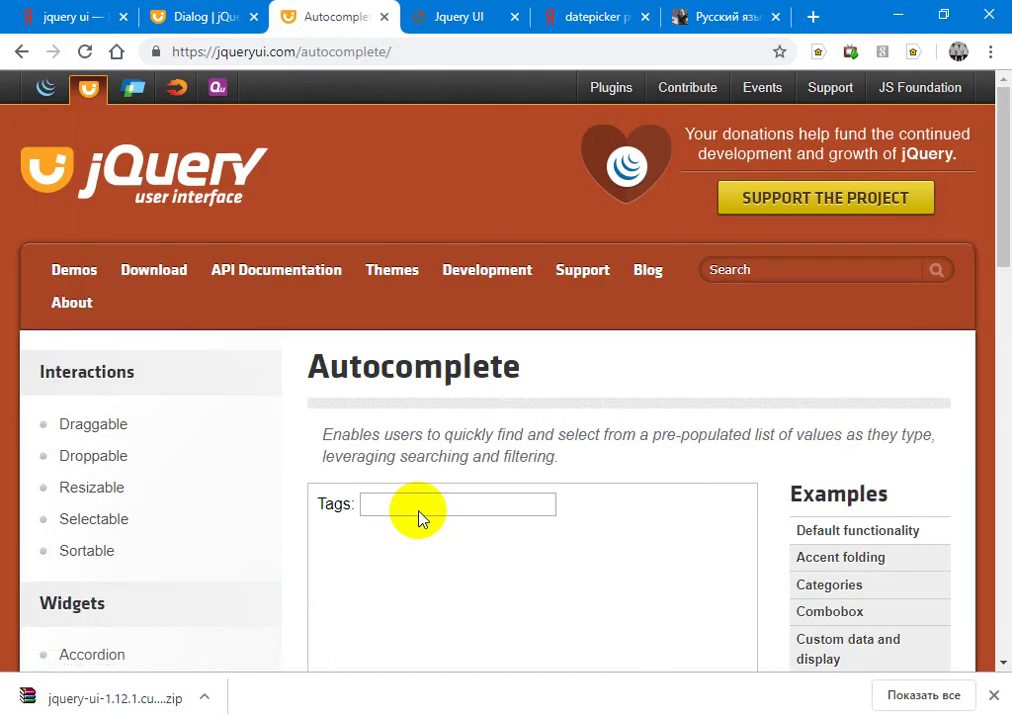
scroll(418, 518, "down", 3)
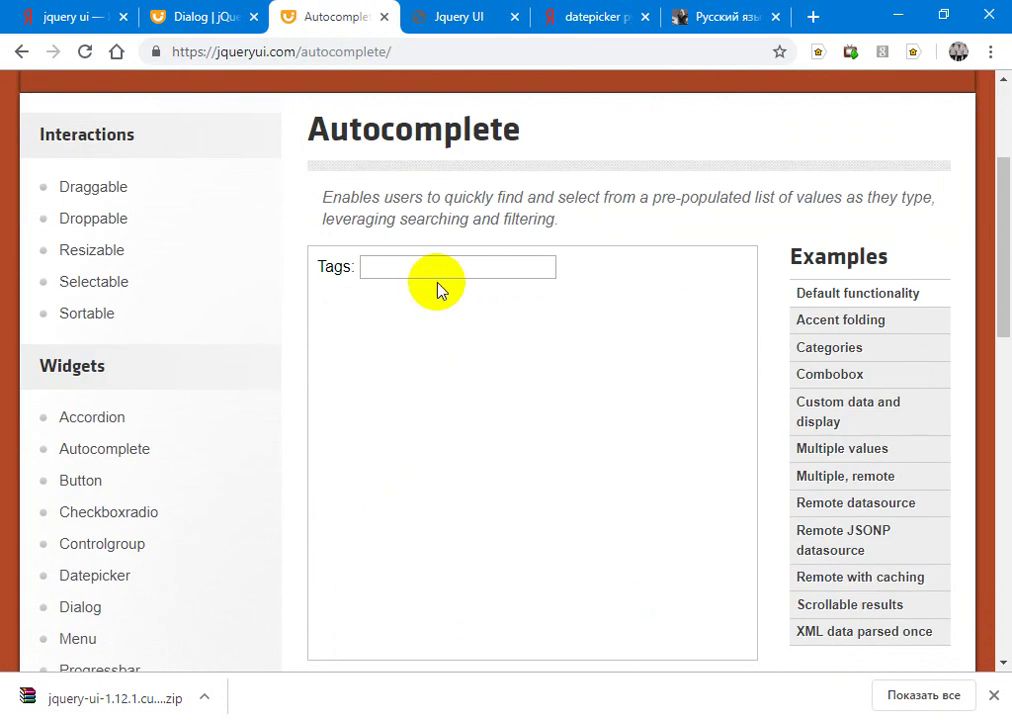
Step: Try the Autocomplete demo's suggestions by entering "php", "j" and "sc" in the Tags field, leaving "sc" in place
left_click(432, 276)
type("p")
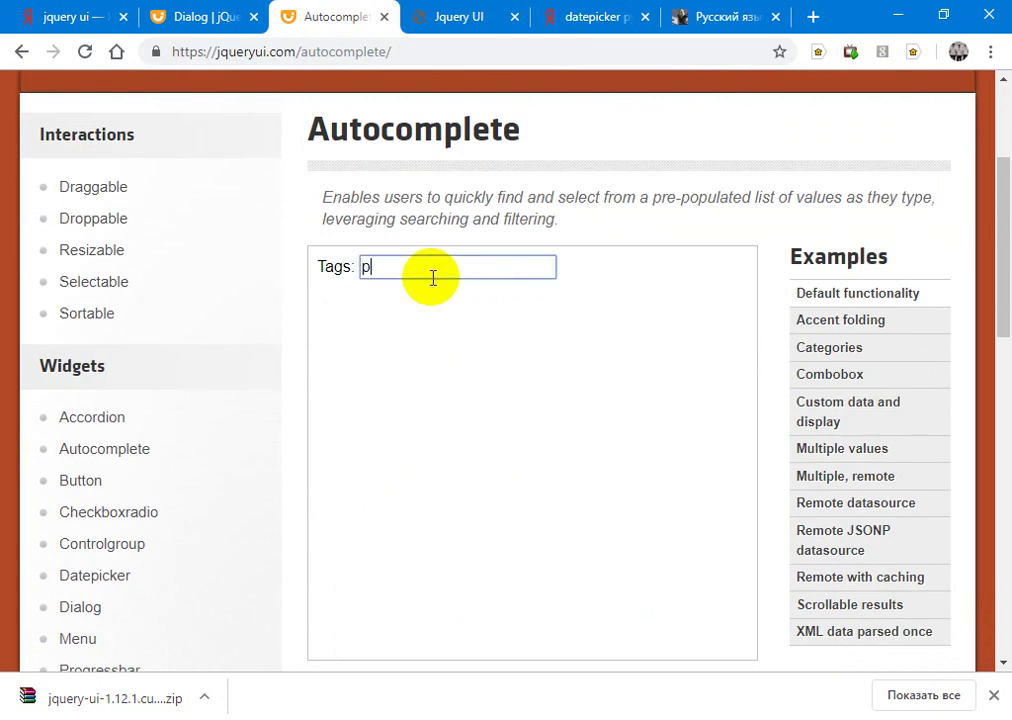
type("hp")
key("BackSpace")
key("BackSpace")
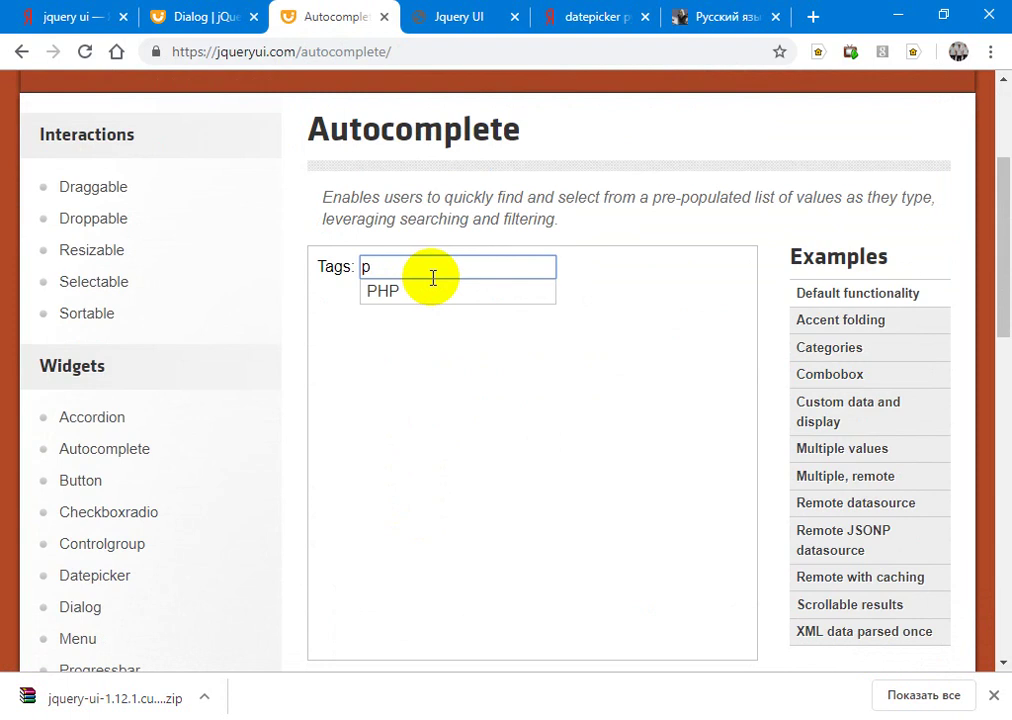
key("BackSpace")
type("j")
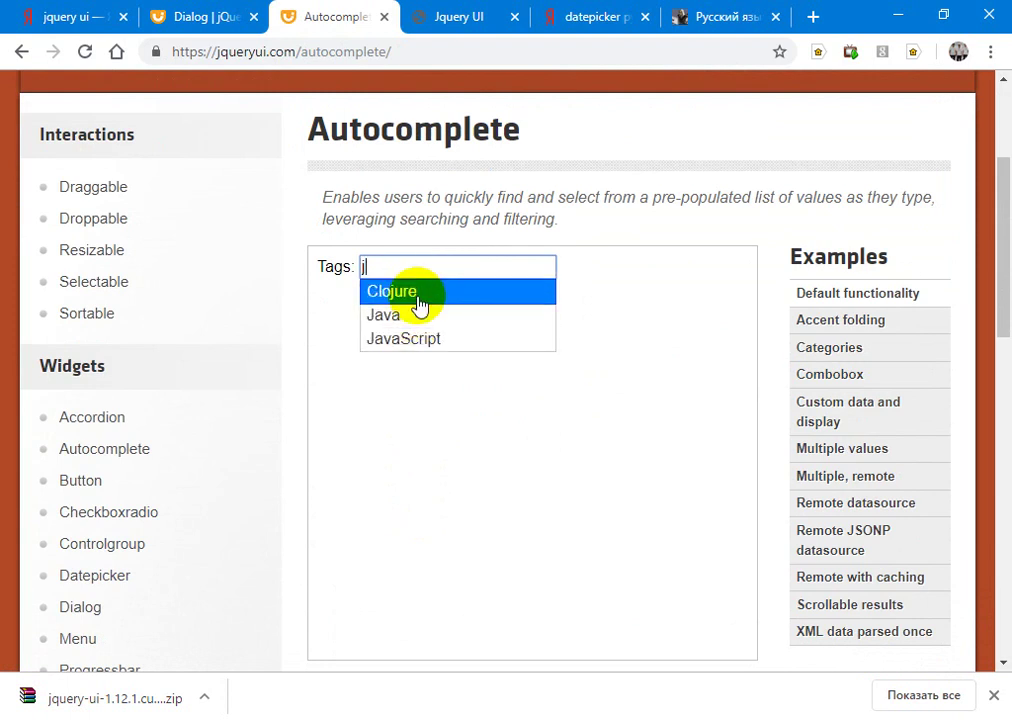
key("BackSpace")
type("sc")
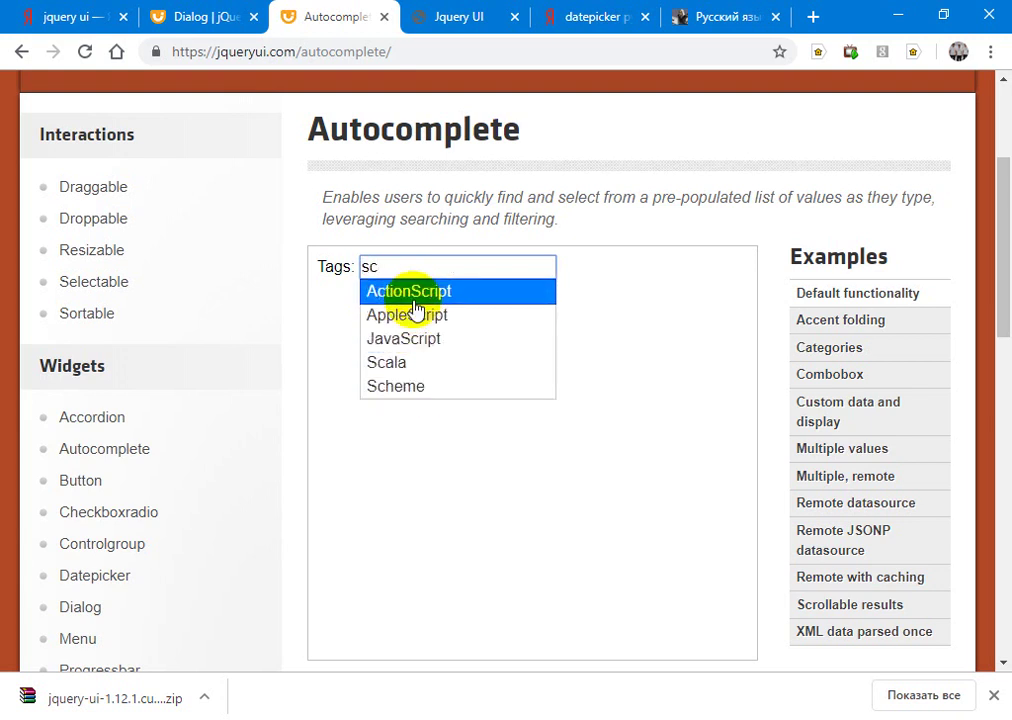
left_click(533, 487)
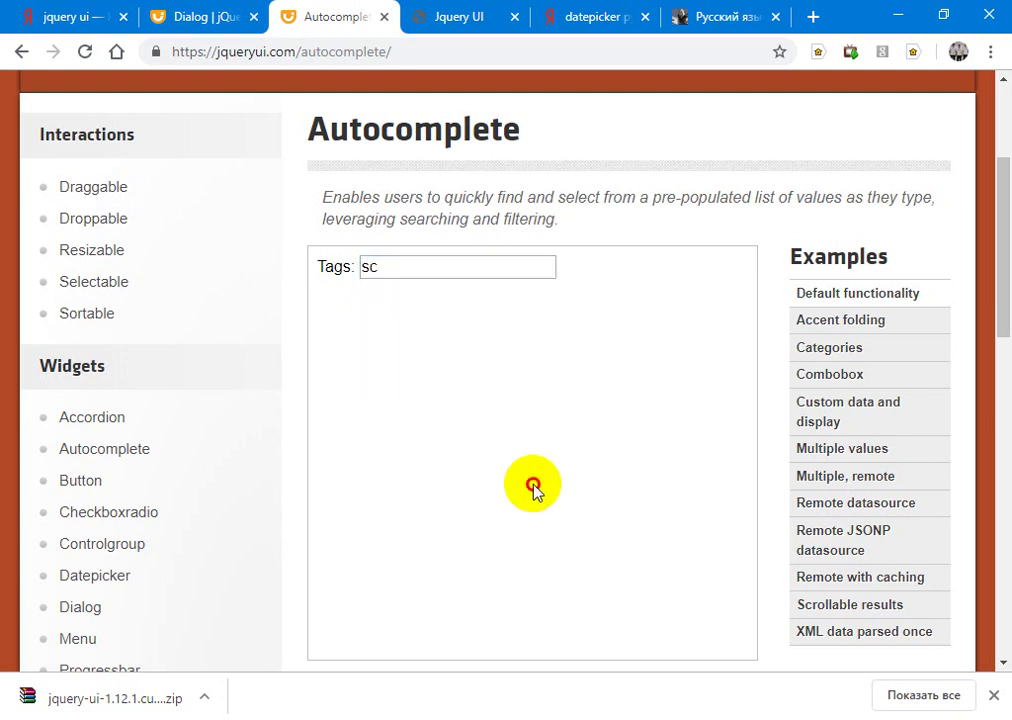
Step: Open the Autocomplete demo's source and examine its tag array, autocomplete call and input markup
scroll(533, 487, "down", 5)
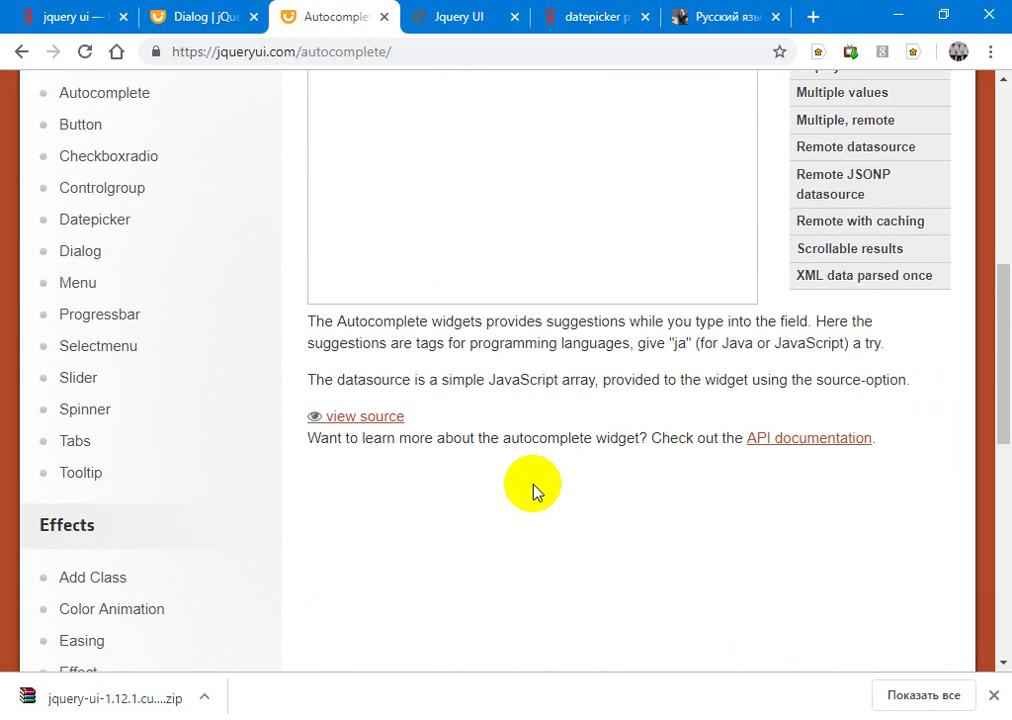
left_click(387, 420)
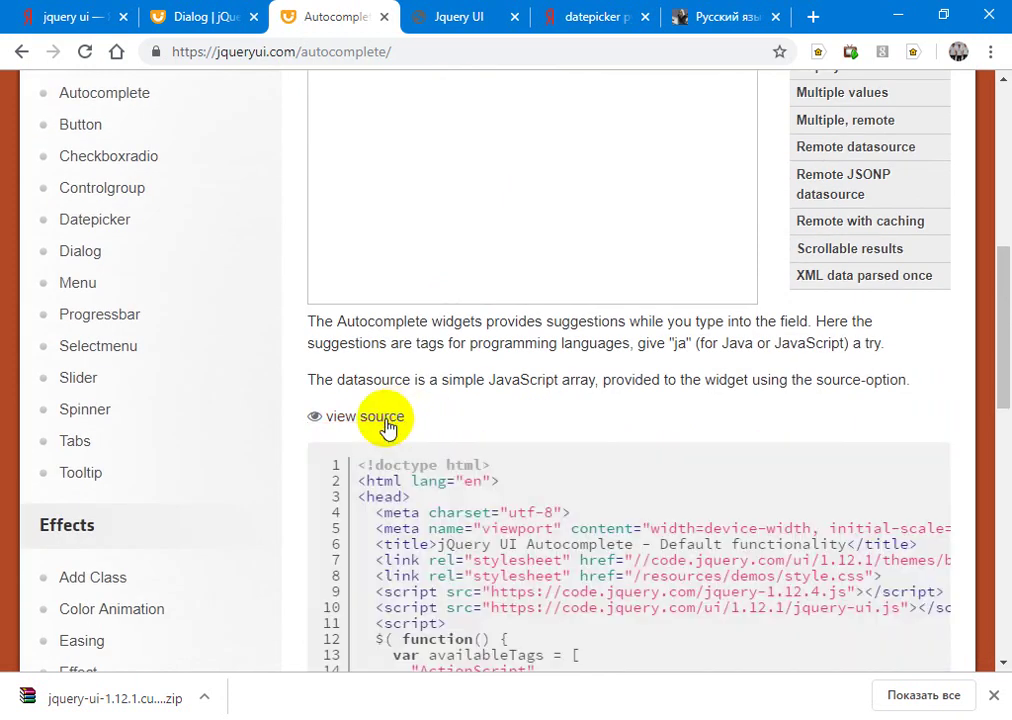
scroll(387, 425, "down", 10)
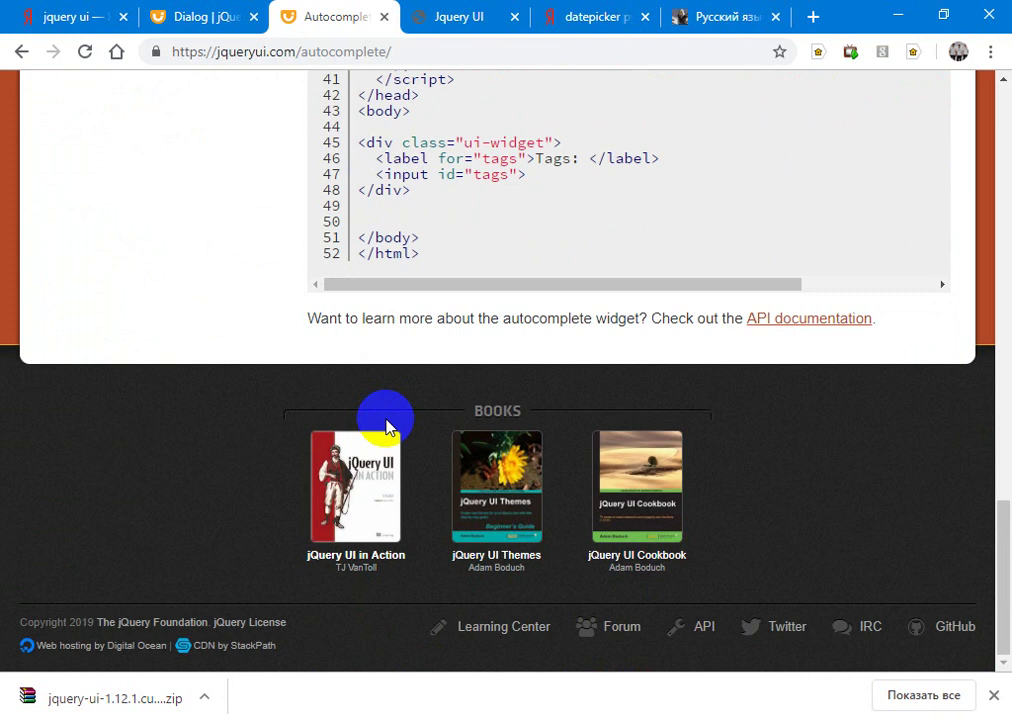
scroll(385, 422, "up", 3)
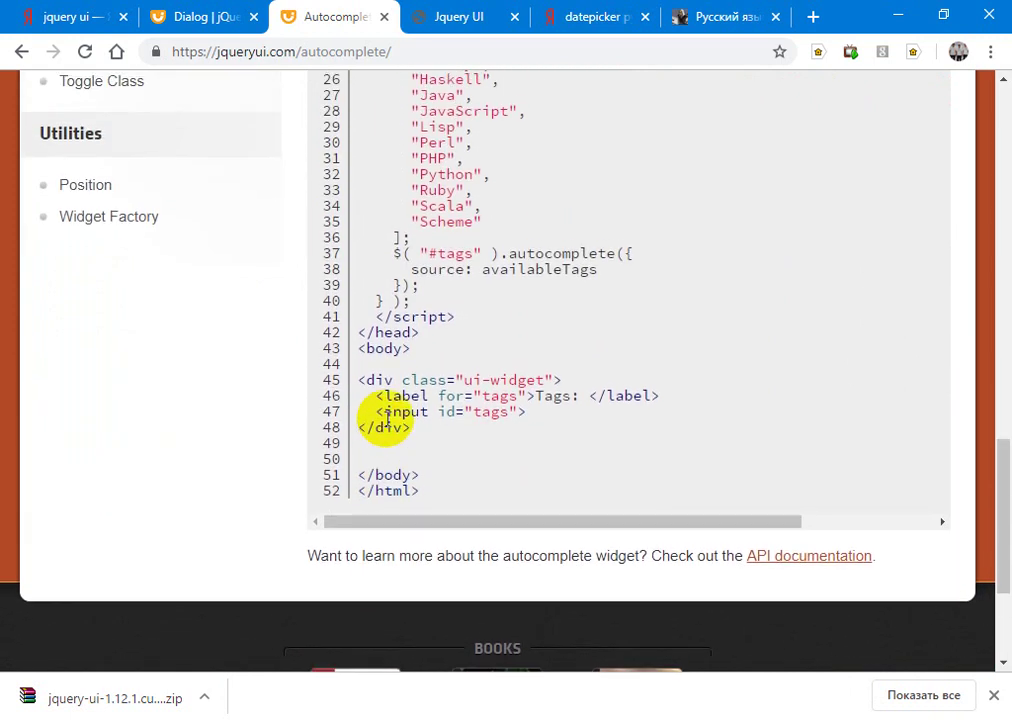
scroll(387, 419, "up", 1)
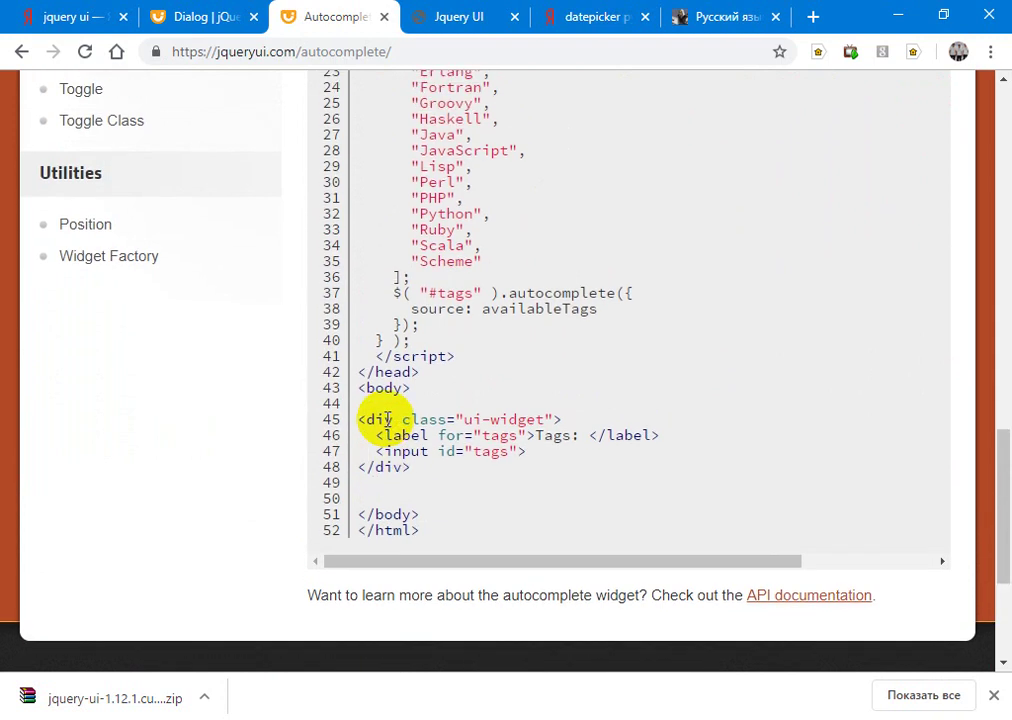
Step: Switch to Sublime Text, delete the dialog and button click code from the ready function in the 11dars index.html, and save
key("alt+Tab")
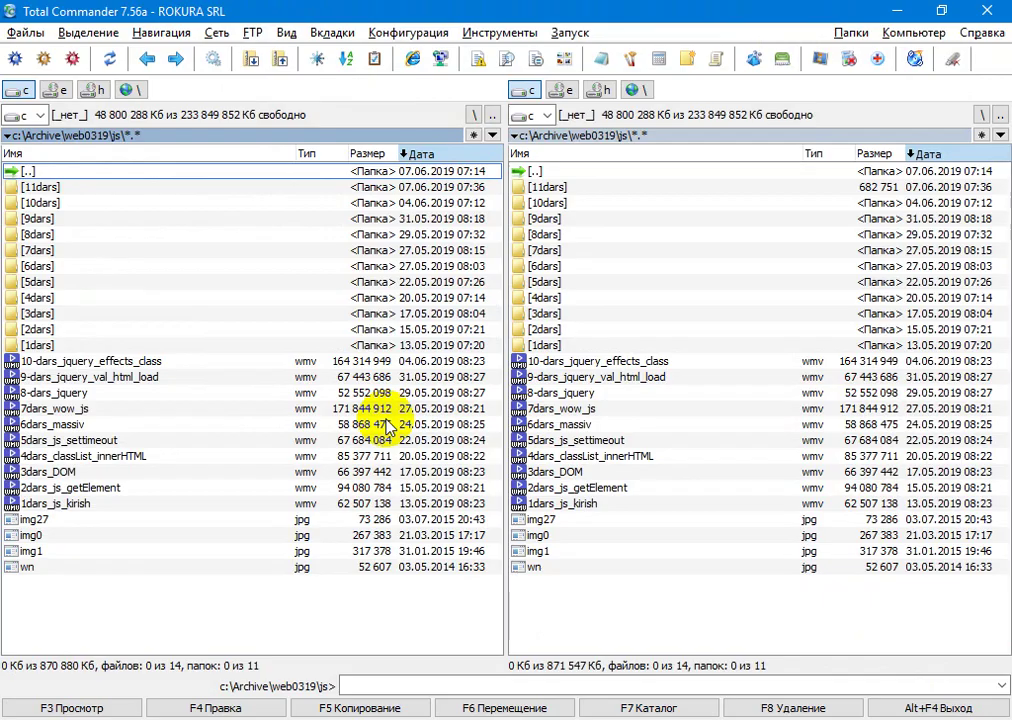
key("alt+Tab")
key("alt+Tab")
key("alt+Tab")
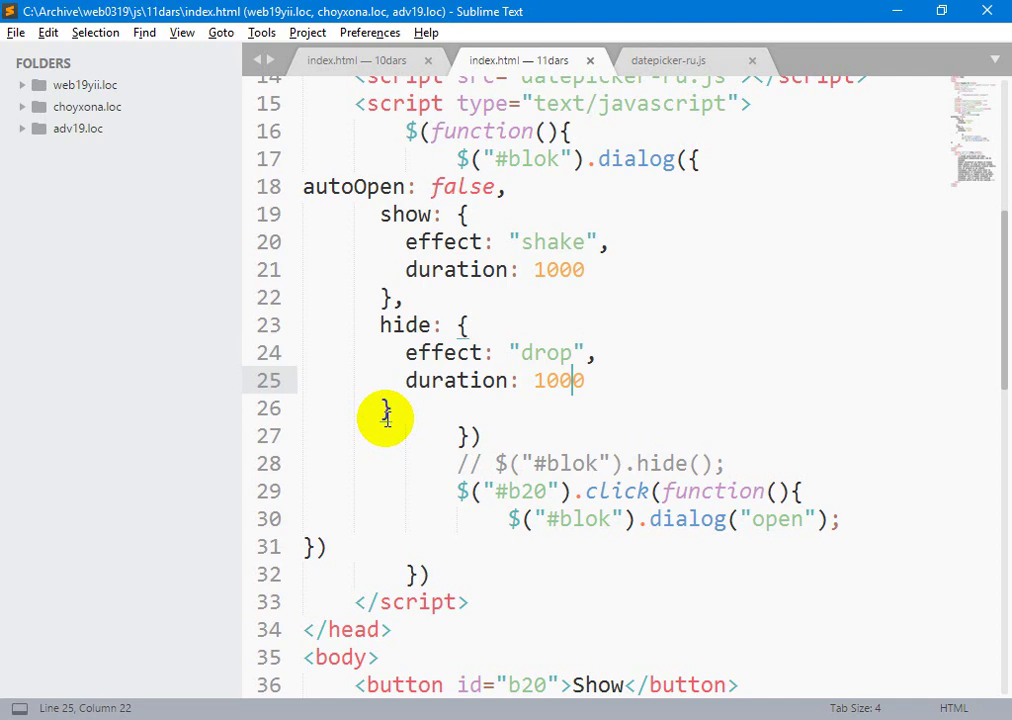
key("Down")
key("Up")
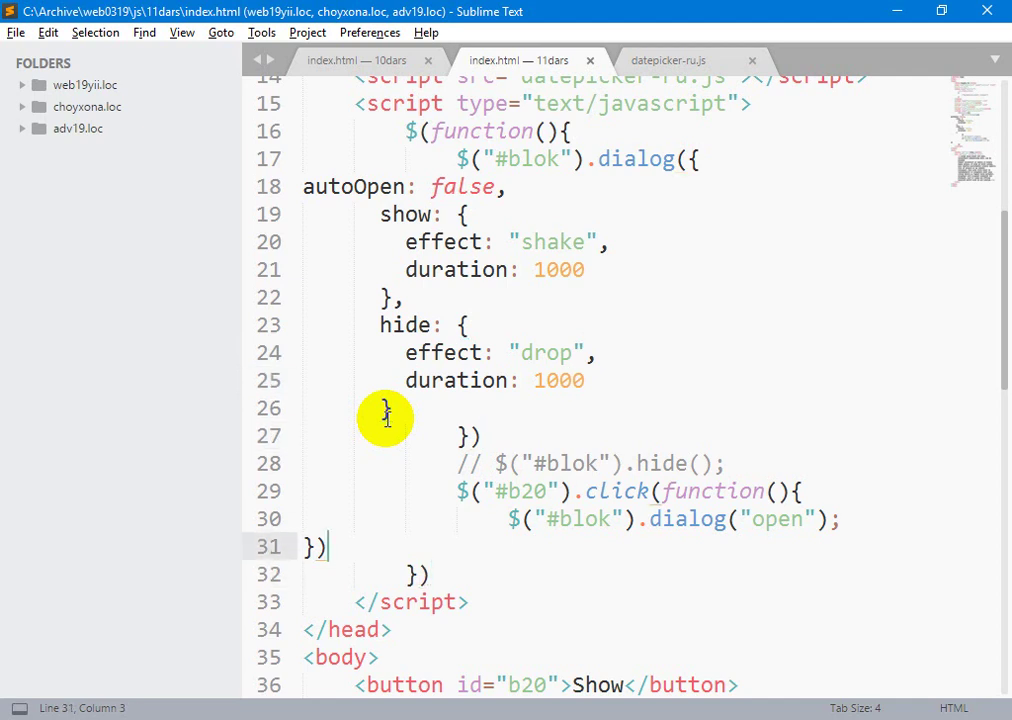
key("shift+Up")
key("shift+Up")
key("shift+Up")
key("shift+Up")
key("shift+Up")
key("shift+Up")
key("shift+Up")
key("shift+Up")
key("shift+Up")
key("shift+Up")
key("shift+Up")
key("shift+Up")
key("shift+Up")
key("shift+Up")
key("shift+Home")
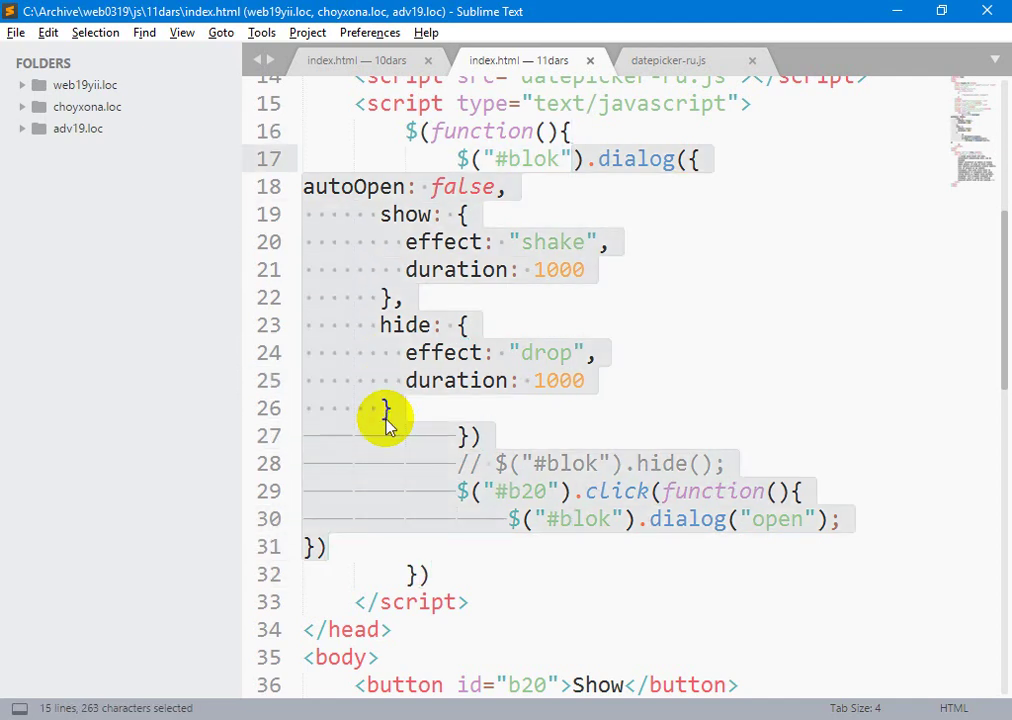
key("BackSpace")
key("ctrl+s")
key("Down")
key("Down")
key("Down")
key("Down")
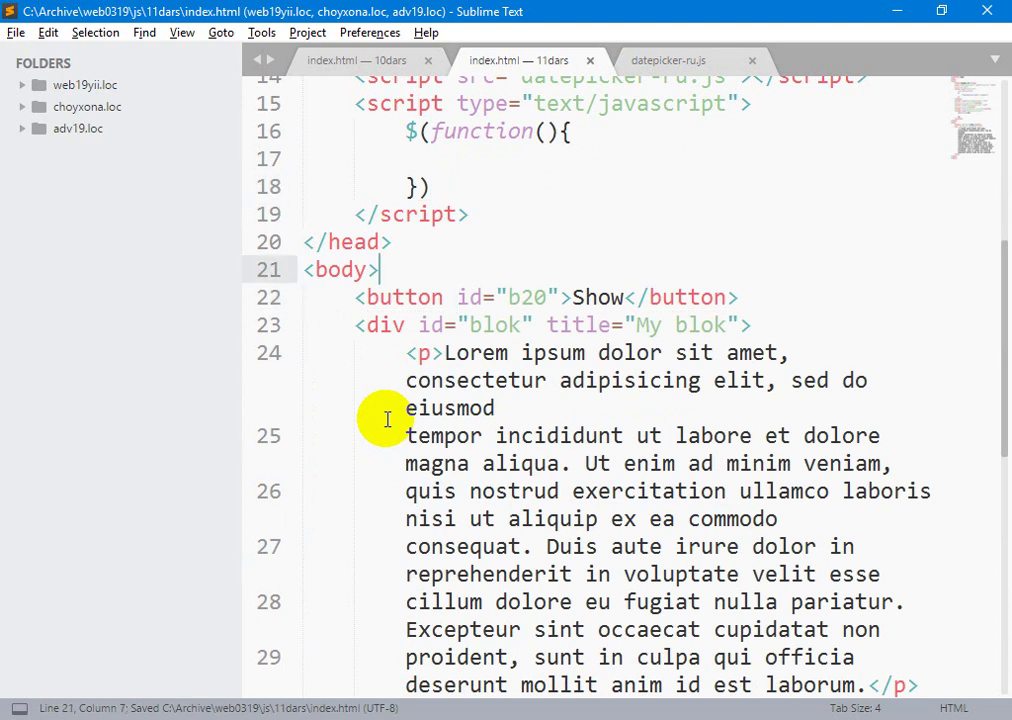
key("Down")
key("Home")
key("shift+Down")
key("shift+End")
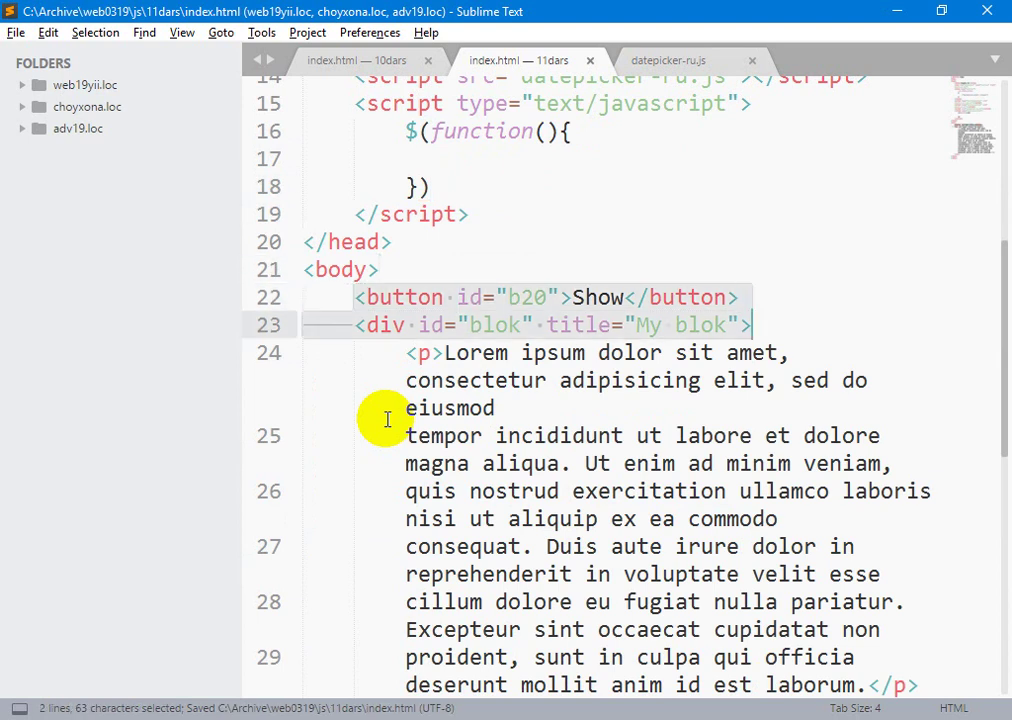
key("ctrl+shift+Down")
key("ctrl+shift+Down")
key("ctrl+shift+Down")
key("Up")
key("Up")
key("Up")
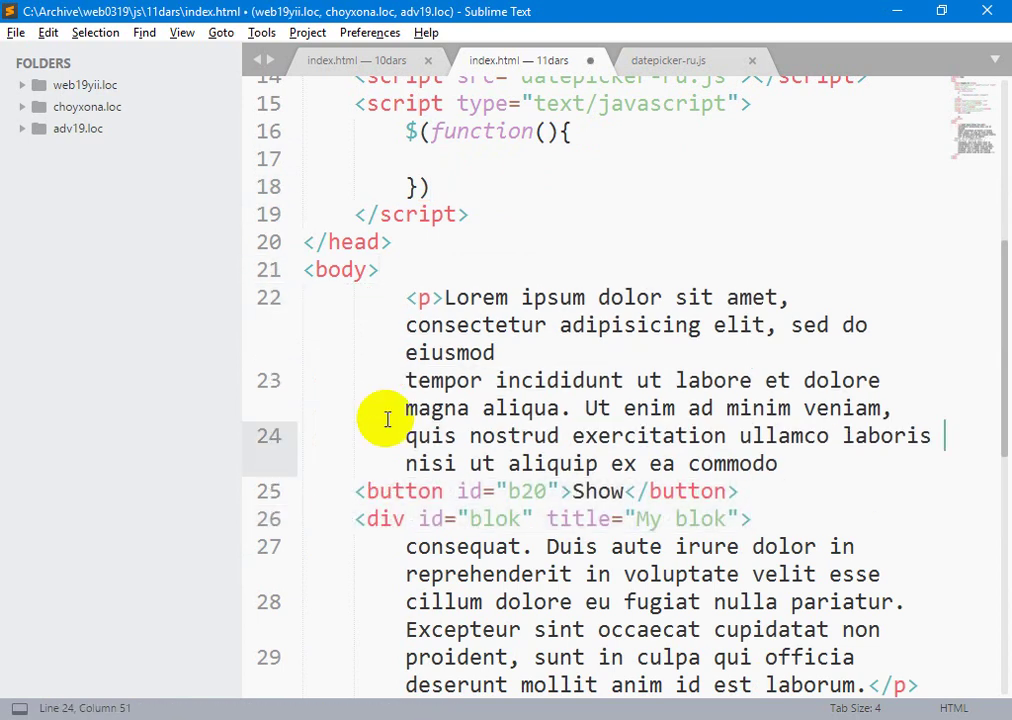
Step: Clear everything inside the body element, including the Show button, the dialog div and its lorem ipsum paragraph, and save
key("Up")
key("Up")
key("Up")
key("Up")
key("Up")
key("Up")
key("Down")
key("Down")
key("Home")
key("shift+End")
key("shift+Down")
key("shift+Down")
key("shift+Down")
key("shift+Down")
key("shift+Down")
key("shift+Down")
key("shift+Down")
key("shift+Down")
key("shift+Down")
key("shift+Down")
key("shift+Down")
key("shift+Down")
key("shift+Down")
key("shift+Down")
key("shift+Down")
key("shift+Down")
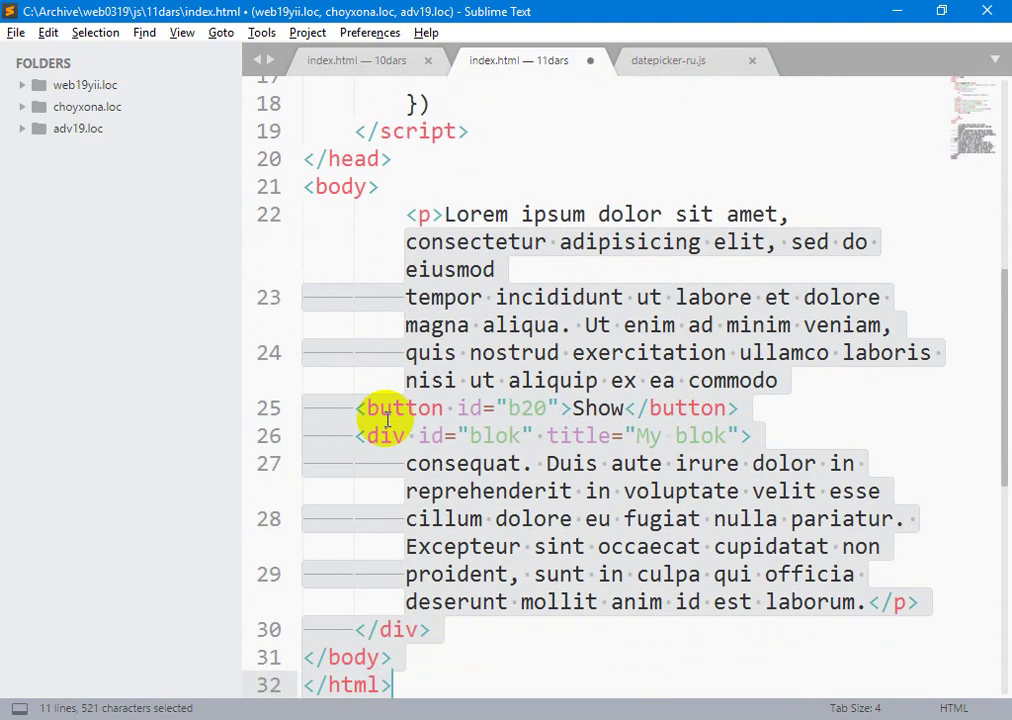
key("shift+Up")
key("shift+Up")
key("BackSpace")
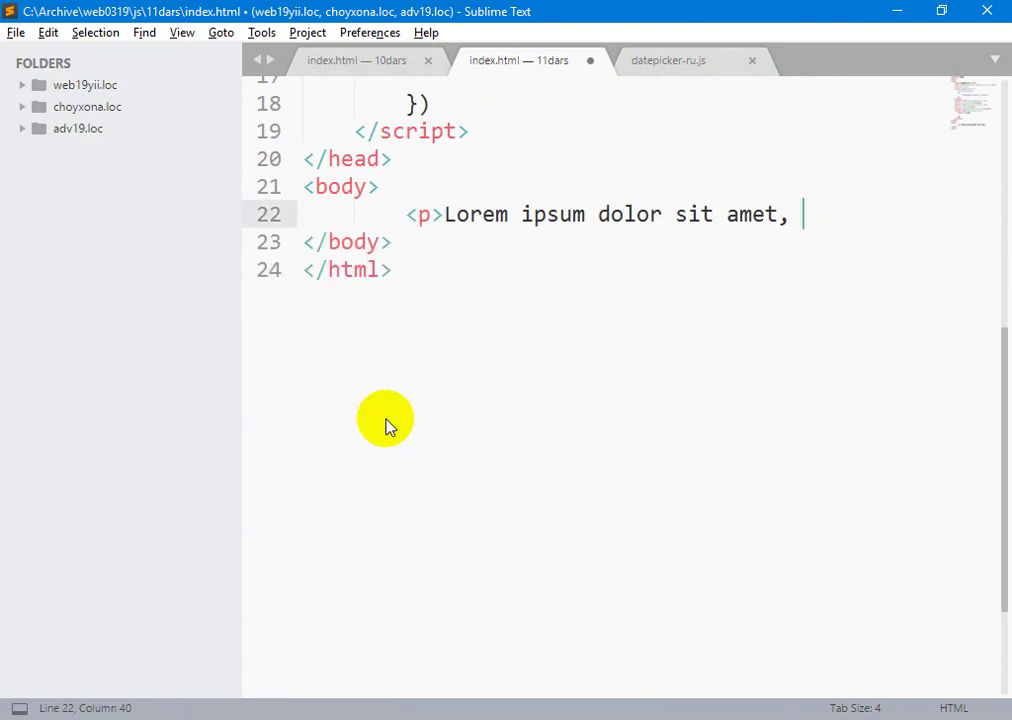
key("ctrl+s")
key("shift+Home")
key("BackSpace")
Step: Switch to Chrome and review the Autocomplete demo's input markup and availableTags array
key("alt+Tab")
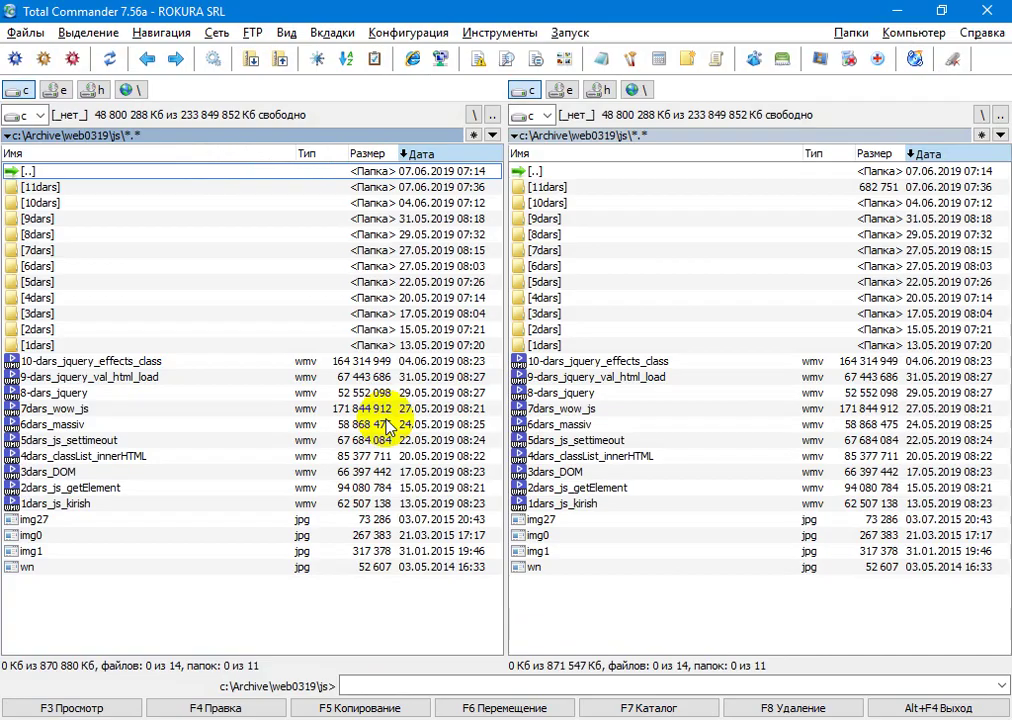
key("alt+Tab")
key("alt+Tab")
scroll(393, 418, "down", 1)
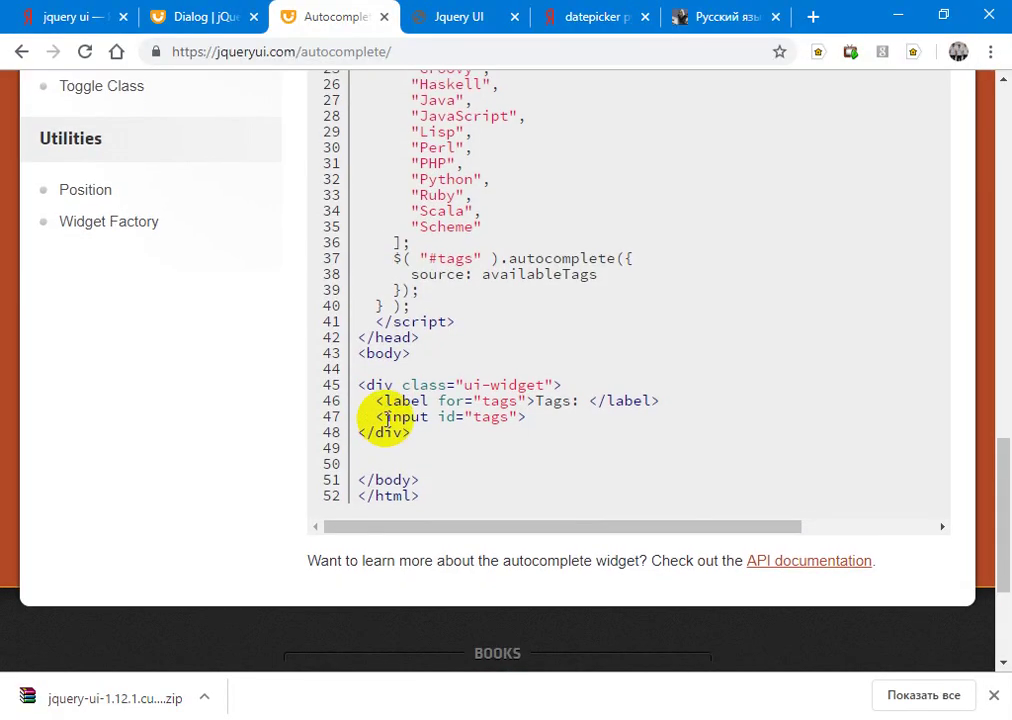
scroll(388, 420, "up", 2)
scroll(388, 420, "up", 2)
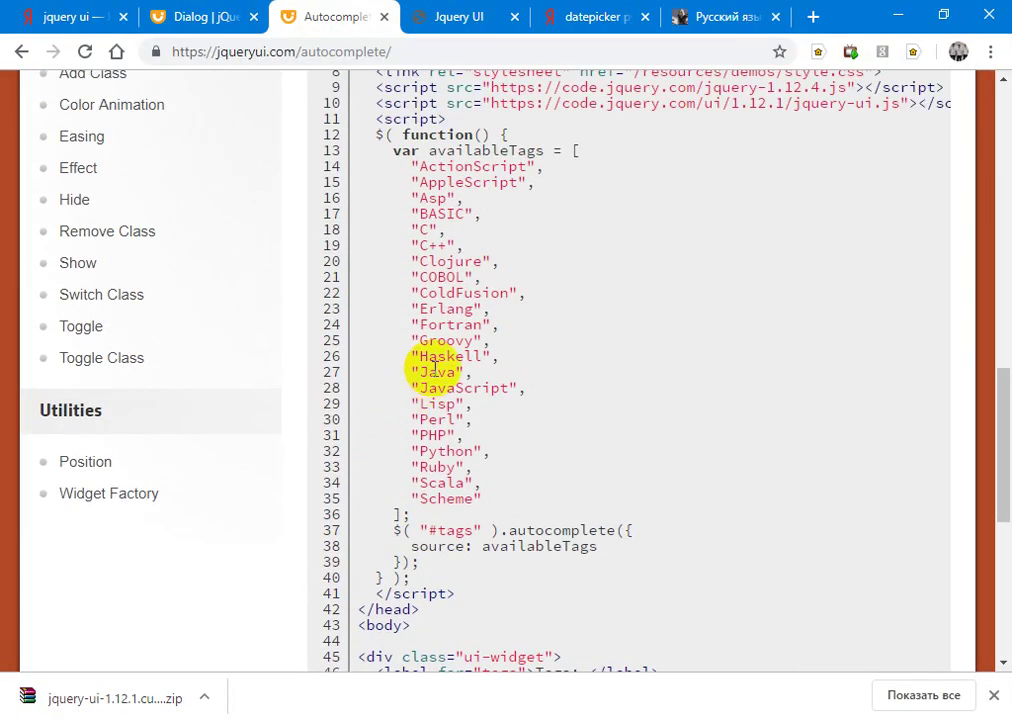
Step: Switch to Sublime Text and declare a variable gur as an empty multi-line array inside the ready function
key("alt+Tab")
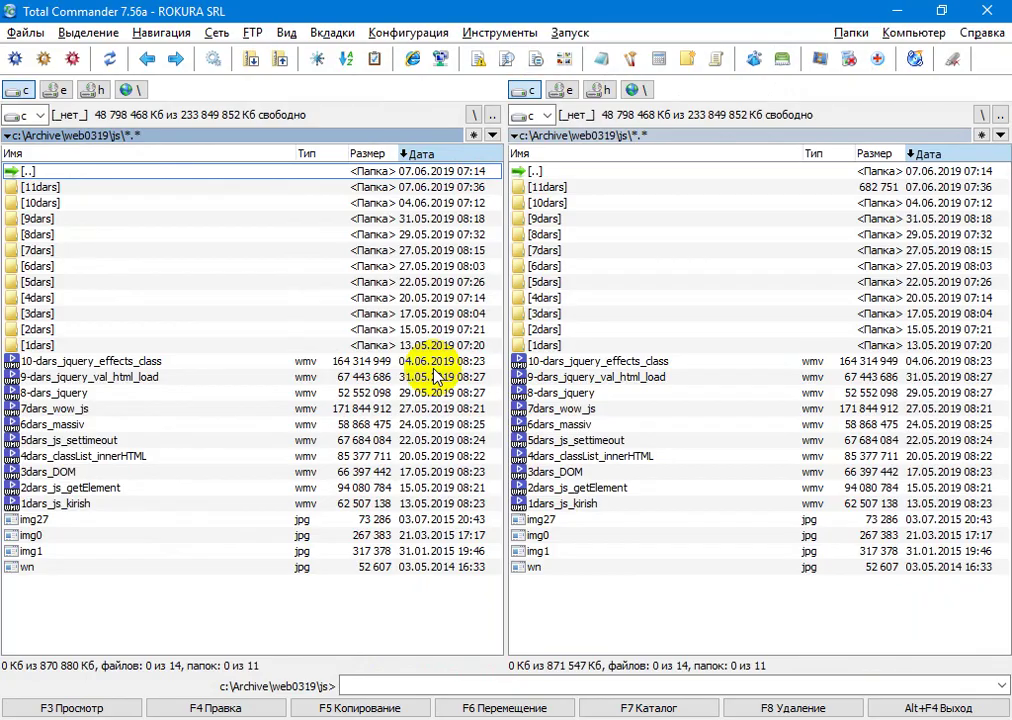
key("alt+Tab")
key("alt+Tab")
key("Up")
key("Up")
key("Up")
key("Up")
key("Up")
key("Up")
key("Up")
key("Up")
key("Up")
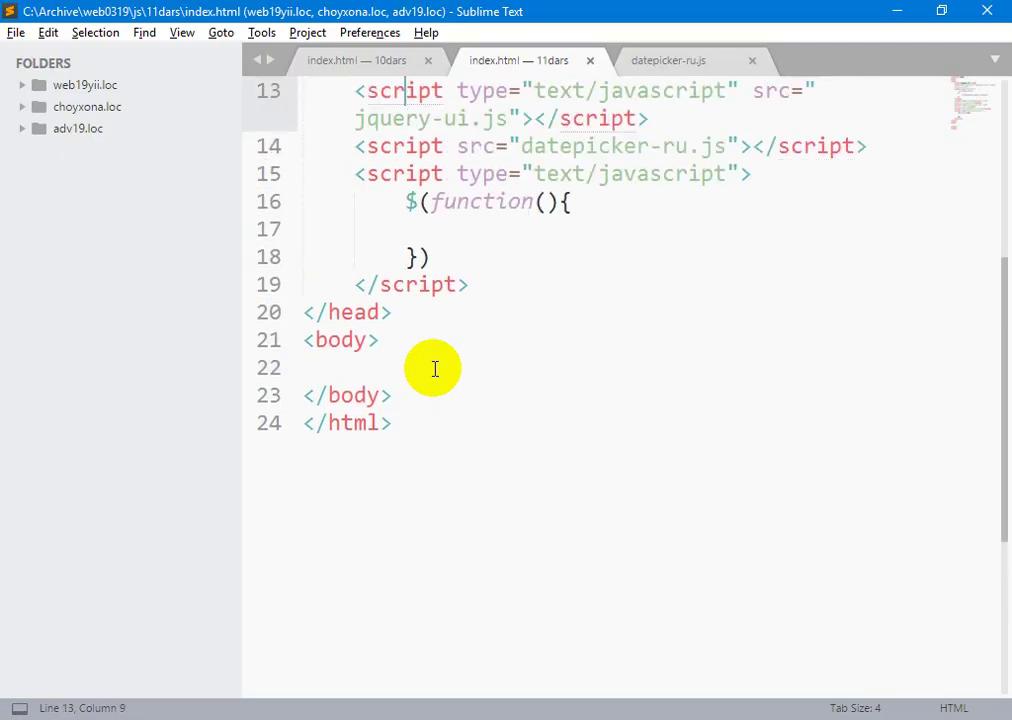
key("Down")
key("Down")
key("Down")
key("Down")
type("var ")
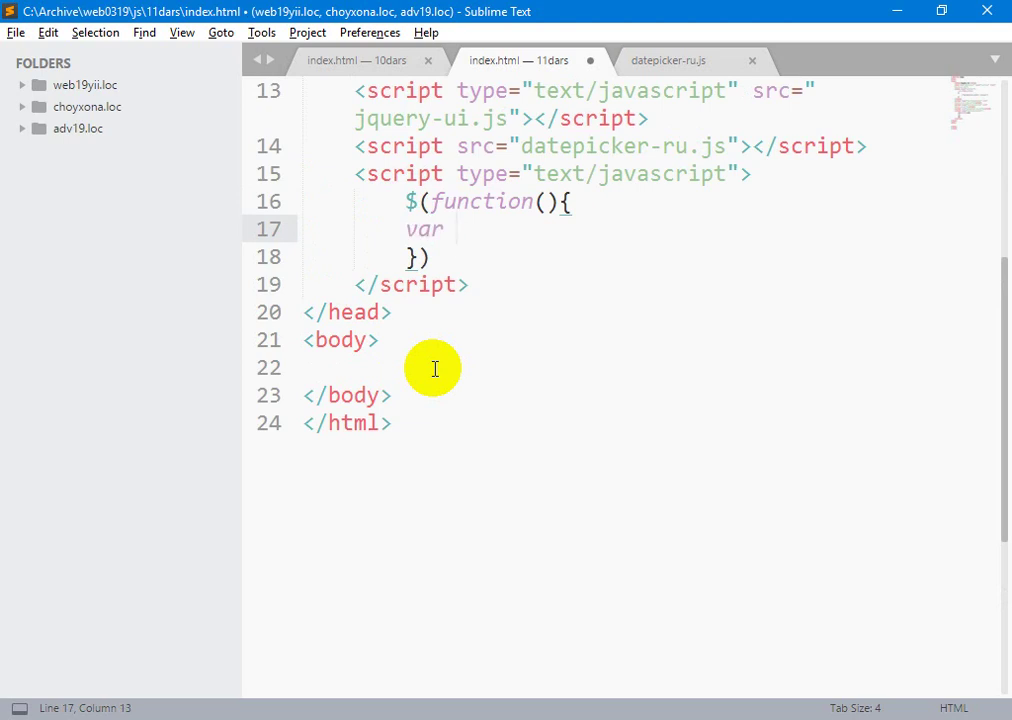
type("gur=")
key("alt+Tab")
key("alt+Tab")
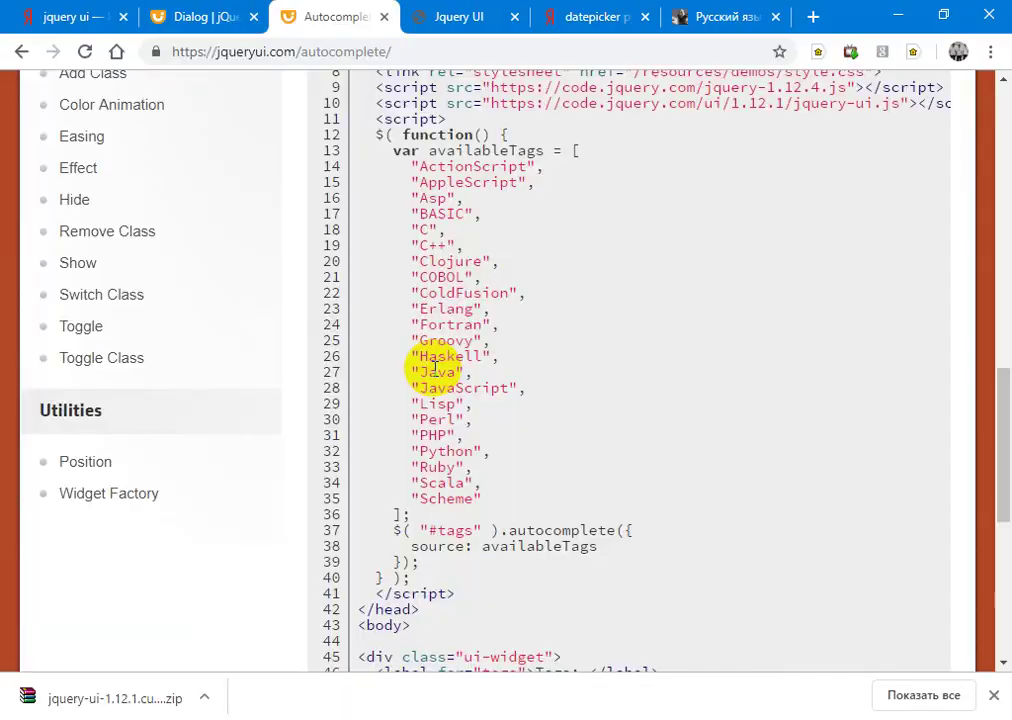
key("alt+Tab")
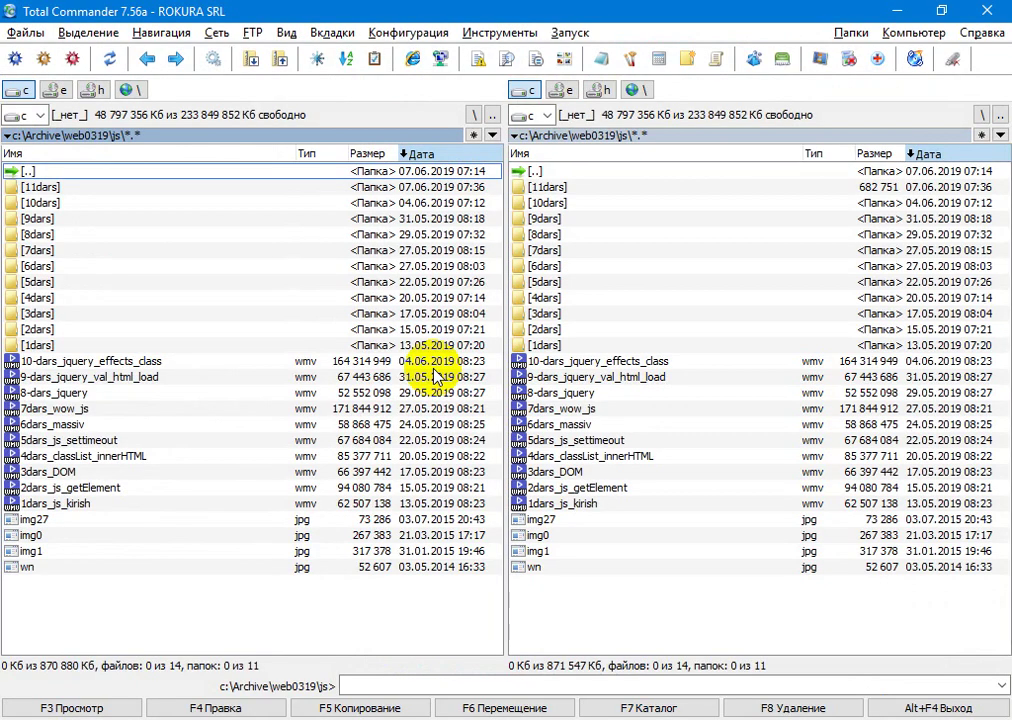
key("alt+Tab")
type("[")
key("Return")
key("Return")
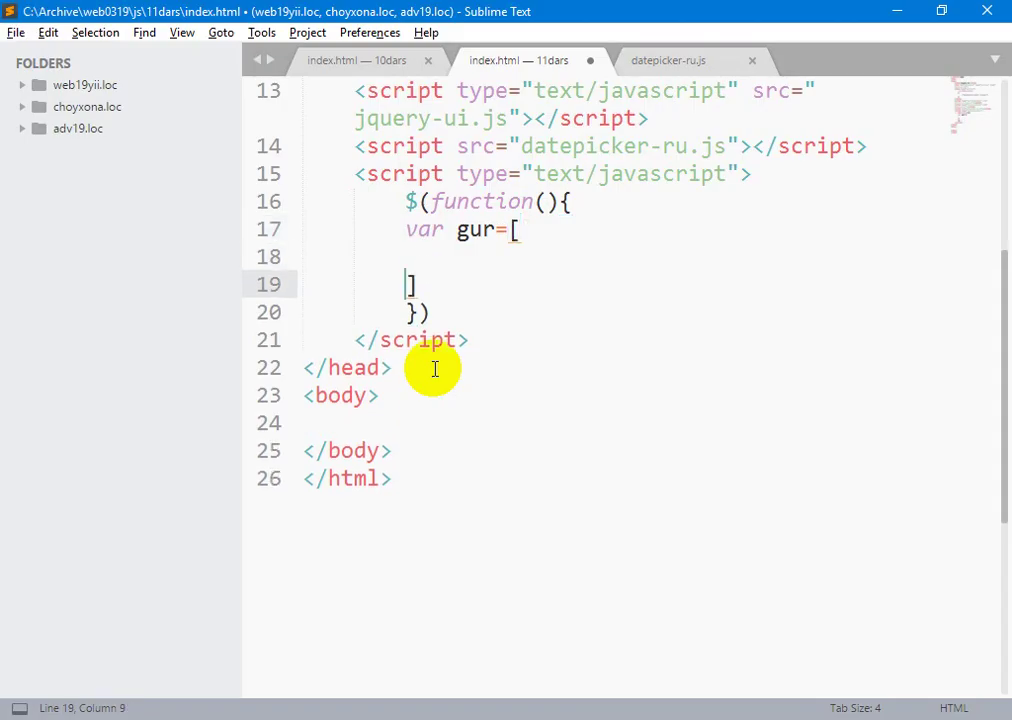
Step: Enter '610-16', as the first gur array entry and duplicate that line five times
key("Up")
key("Tab")
type("'610")
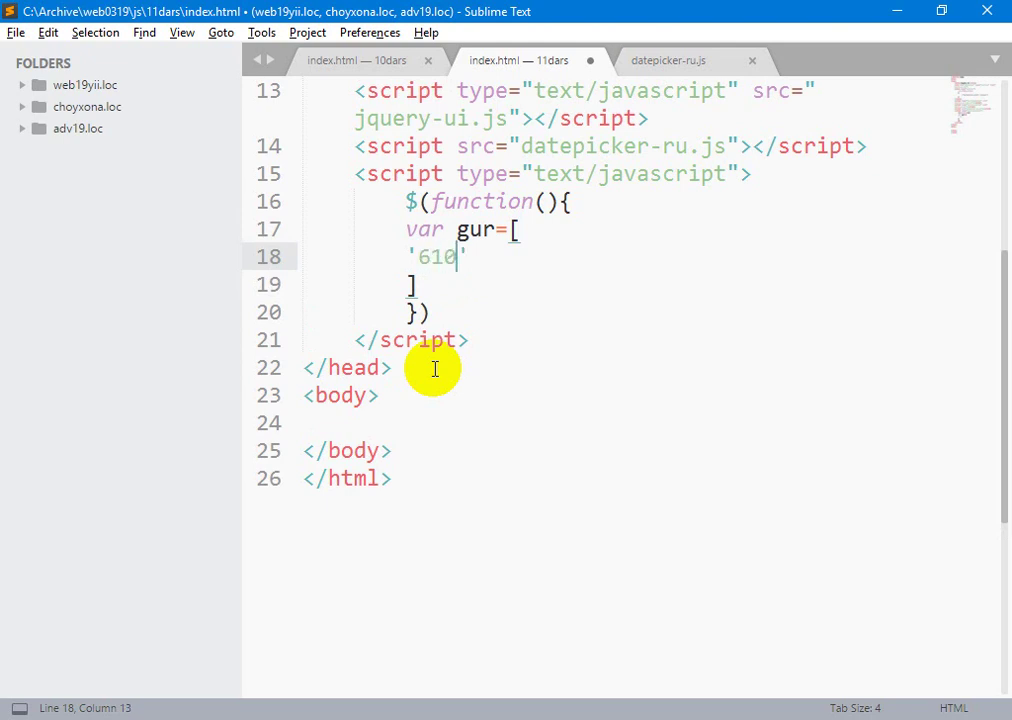
type("-16',")
key("ctrl+shift+d")
key("ctrl+shift+d")
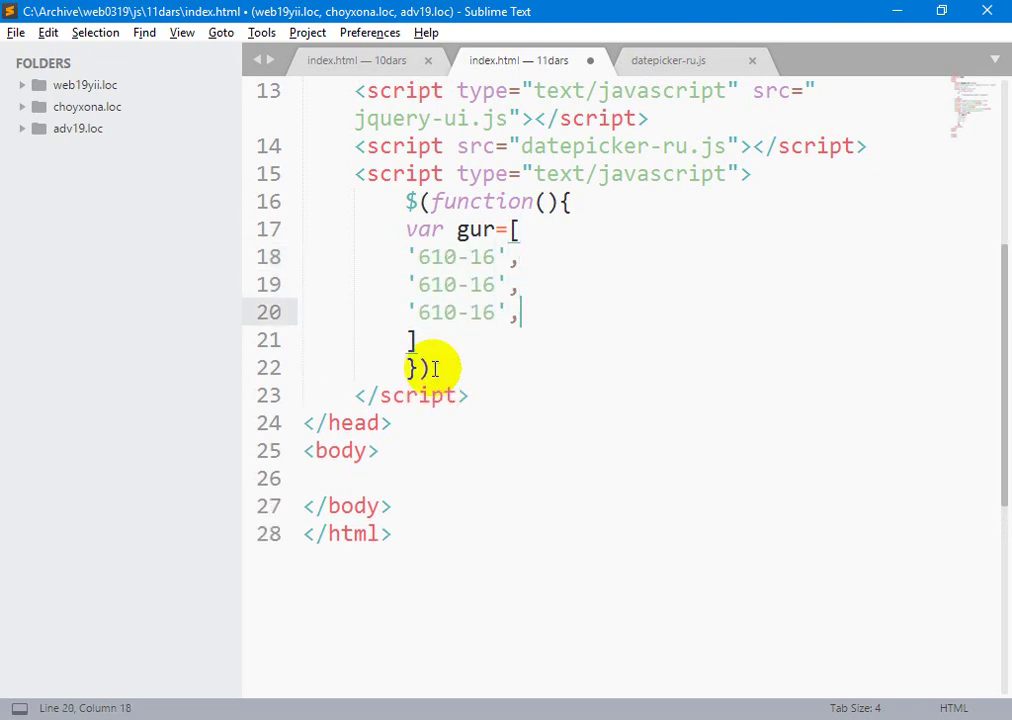
key("ctrl+shift+d")
key("ctrl+shift+d")
key("ctrl+shift+d")
Step: Renumber the second through sixth gur entries as 611-16, 612-16, 613-16, 614-16 and 615-16
key("Up")
key("Left")
key("Left")
key("Left")
key("Up")
key("Up")
key("Left")
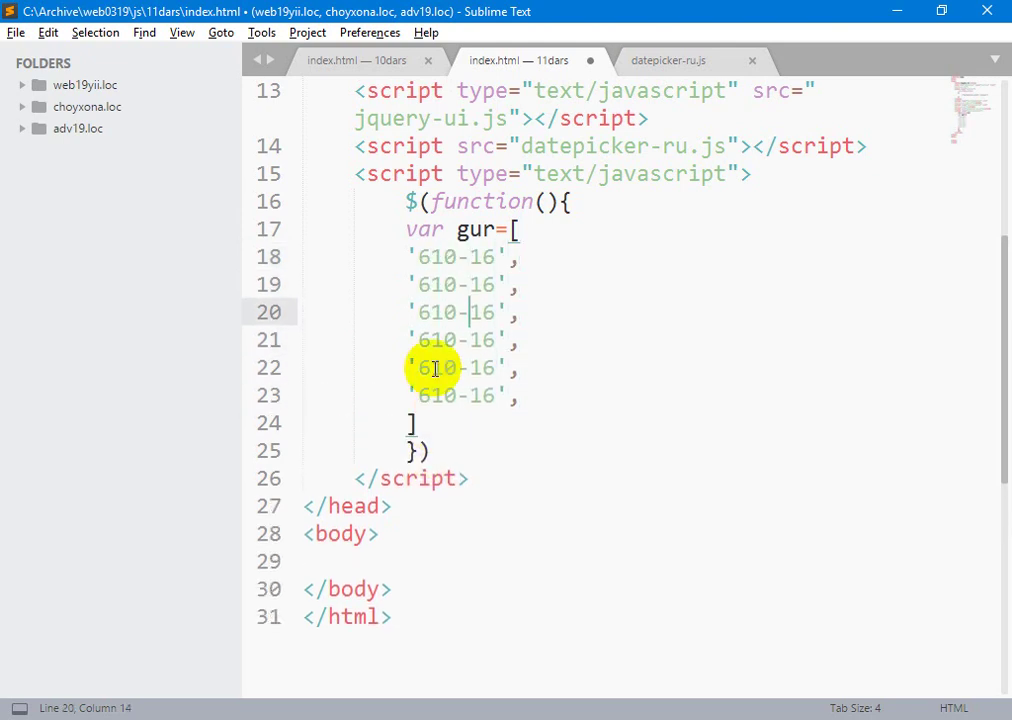
key("Up")
key("Left")
key("shift+Left")
type("1")
key("Down")
key("shift+Left")
type("2")
key("Down")
key("shift+Left")
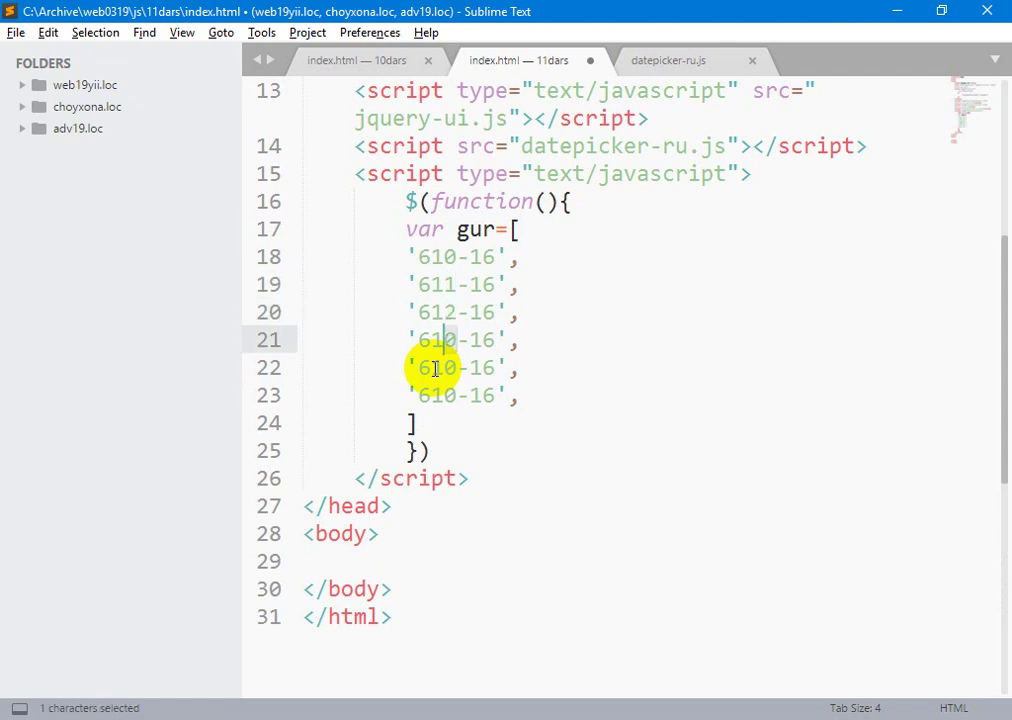
type("3")
key("Down")
key("shift+Left")
type("4")
key("Down")
key("shift+Left")
type("5")
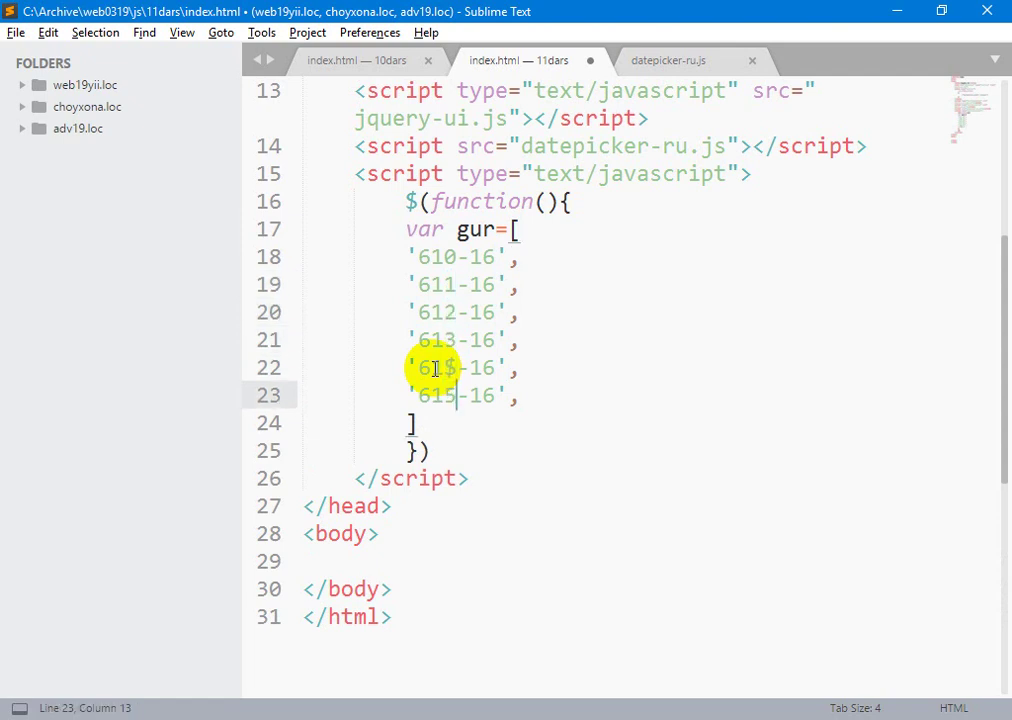
key("Up")
key("shift+Left")
key("Down")
Step: Append three duplicated entries to the gur array, change them to 650-16, 651-16 and 652-16, and save
key("ctrl+shift+d")
key("ctrl+shift+d")
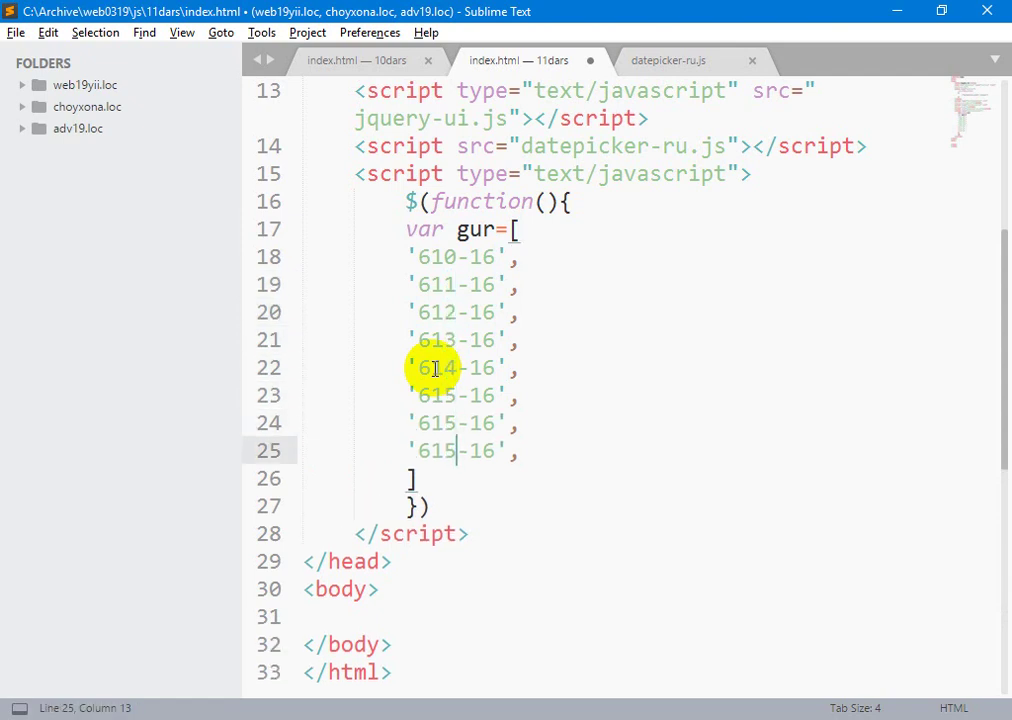
key("ctrl+shift+d")
key("Up")
key("Up")
key("shift+Left")
key("shift+Left")
type("50")
key("Down")
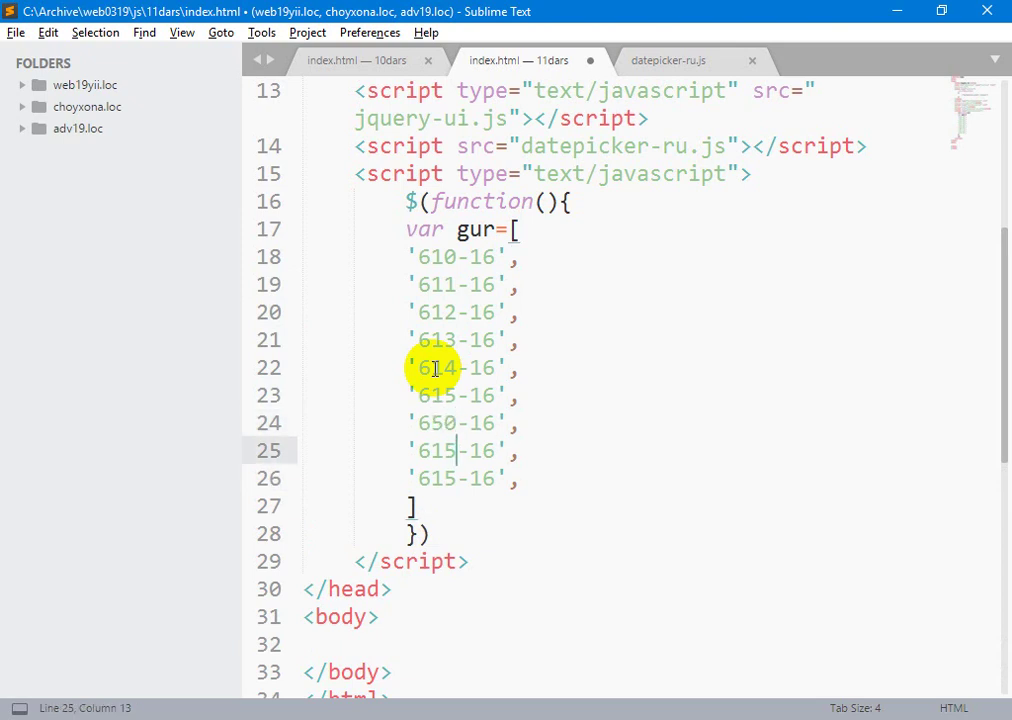
key("shift+Left")
key("shift+Left")
type("51")
key("Down")
key("shift+Left")
key("shift+Left")
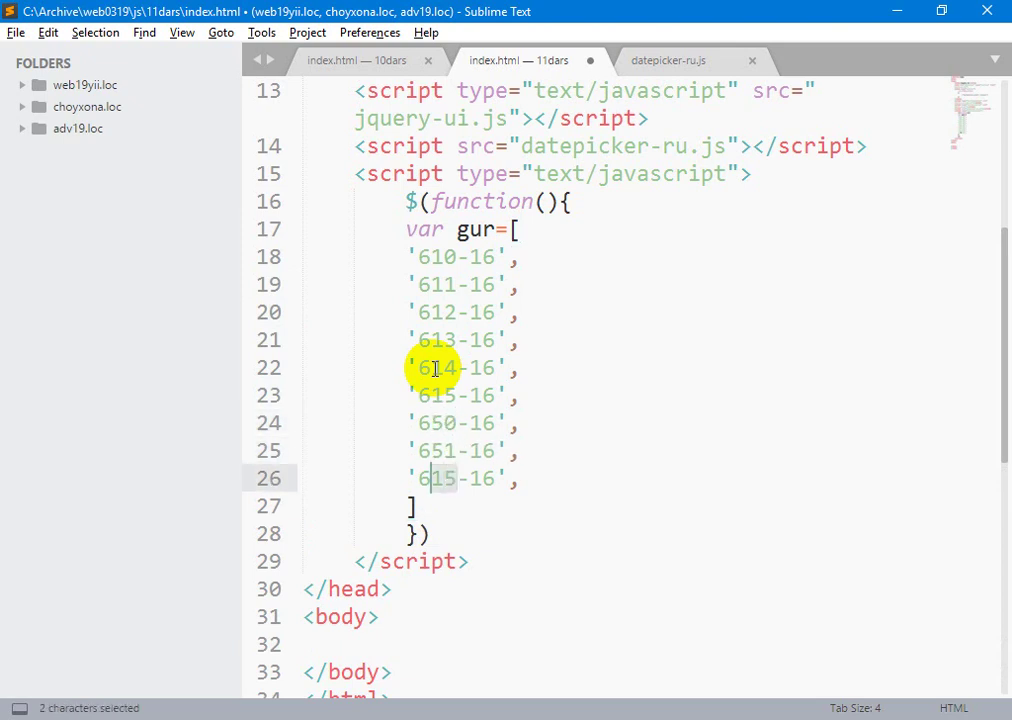
type("52")
key("ctrl+s")
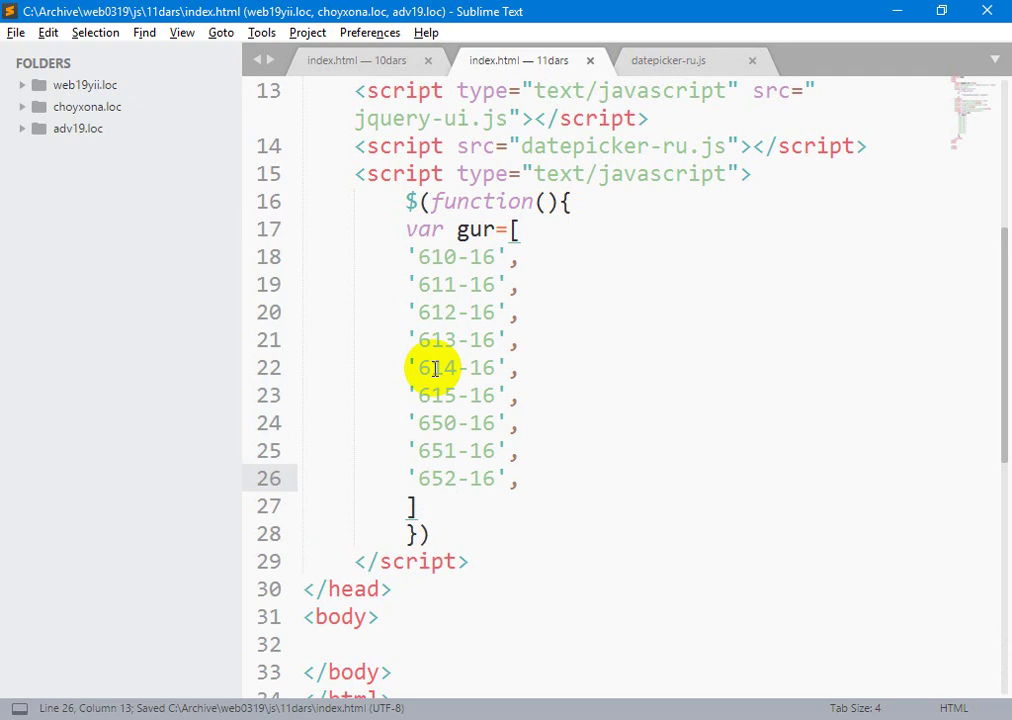
Step: Check how the demo's tag array is closed and end the gur array declaration with a semicolon
key("Down")
key("alt+Tab")
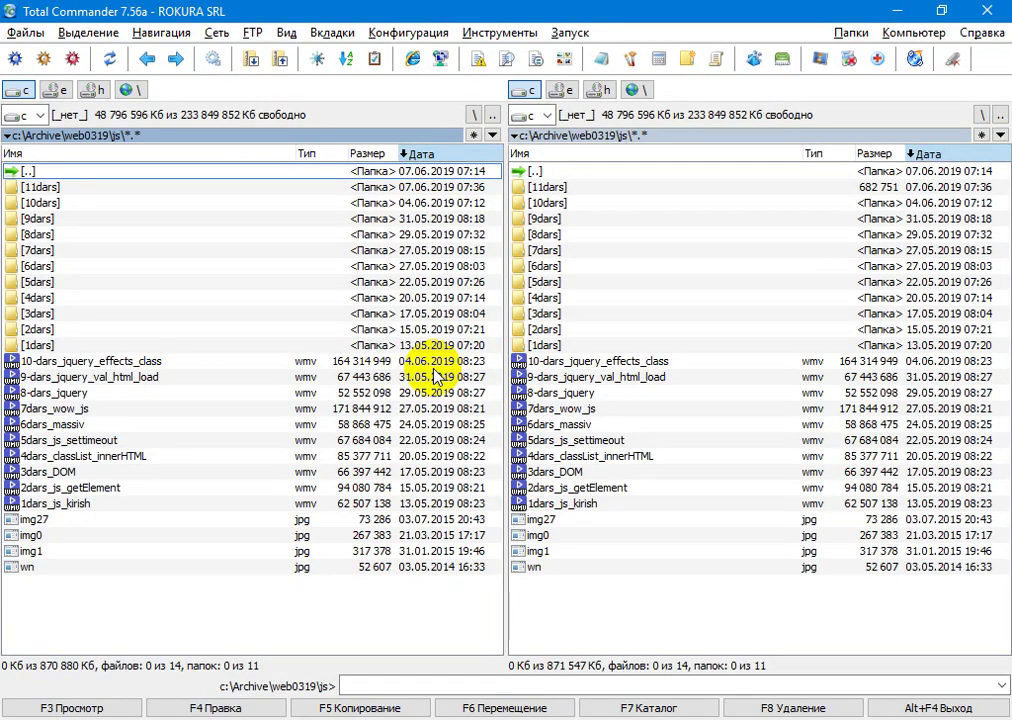
key("alt+Tab")
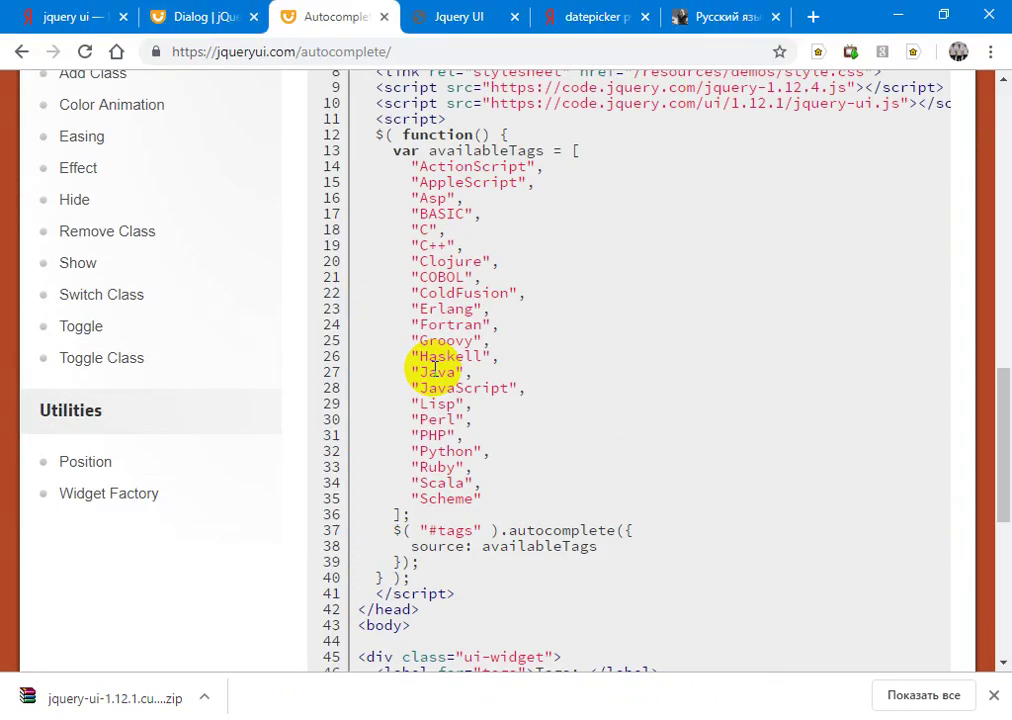
key("alt+Tab")
key("alt+Tab")
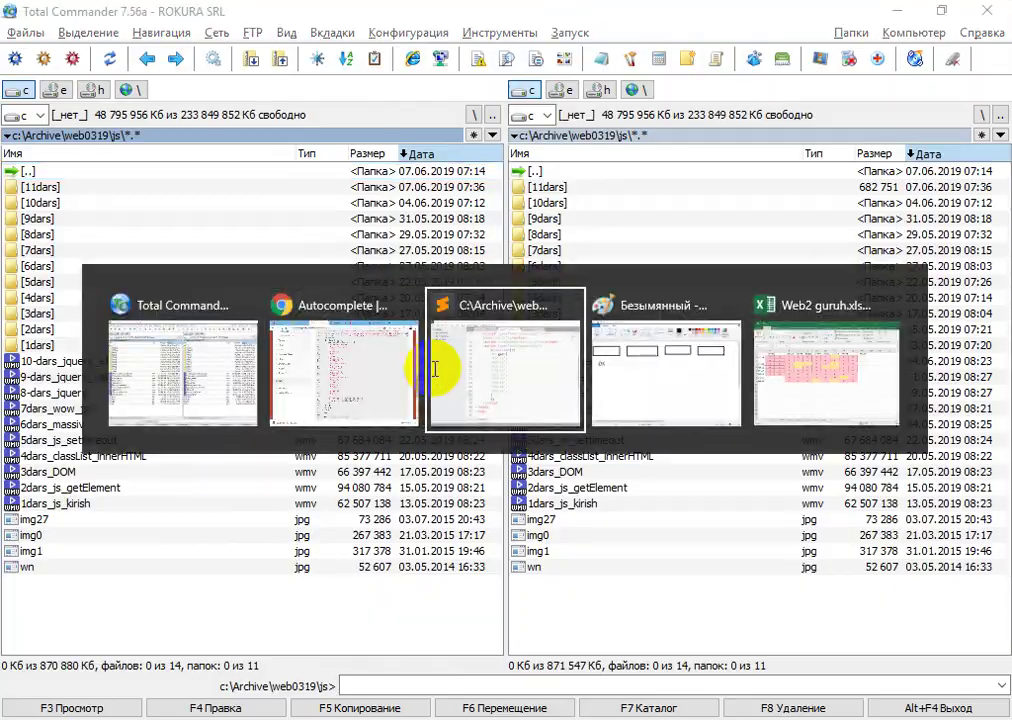
type(";")
key("Left")
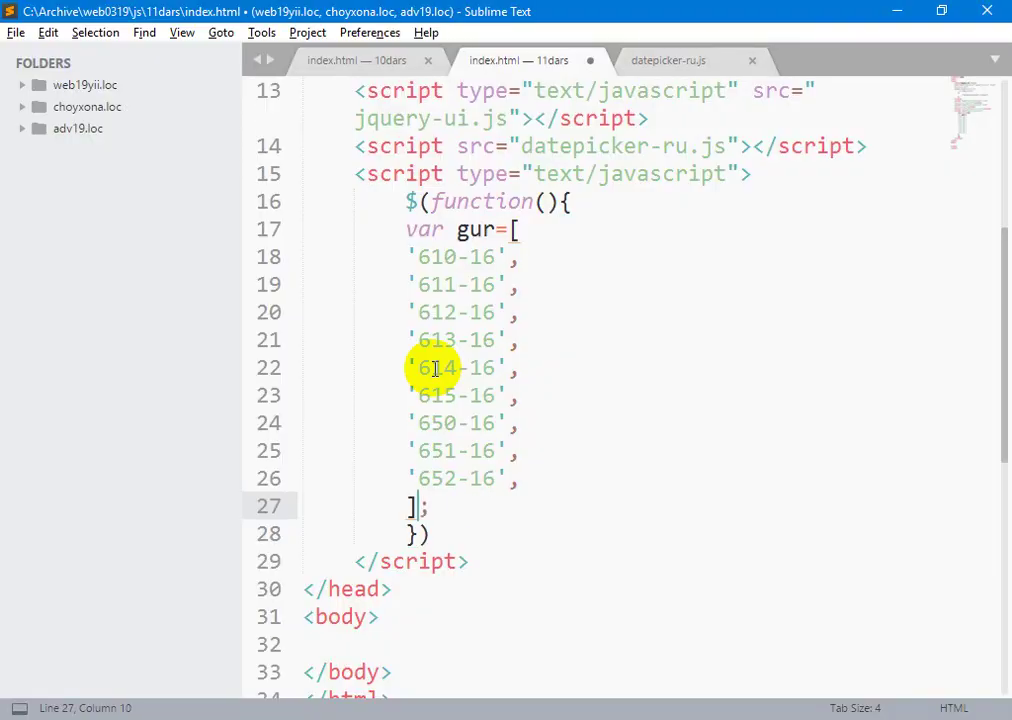
Step: Save the file and add an opening div tag with the id "test" inside the body
key("ctrl+s")
key("Down")
key("Down")
key("Down")
key("Down")
key("End")
key("Return")
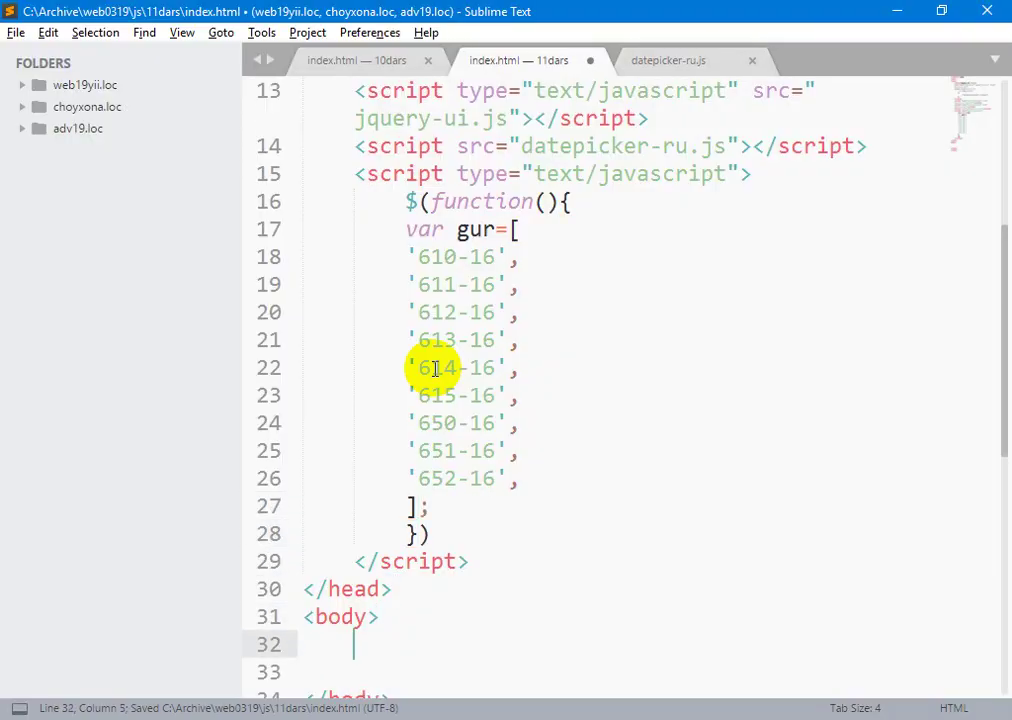
type("<div id")
key("Tab")
type("tes")
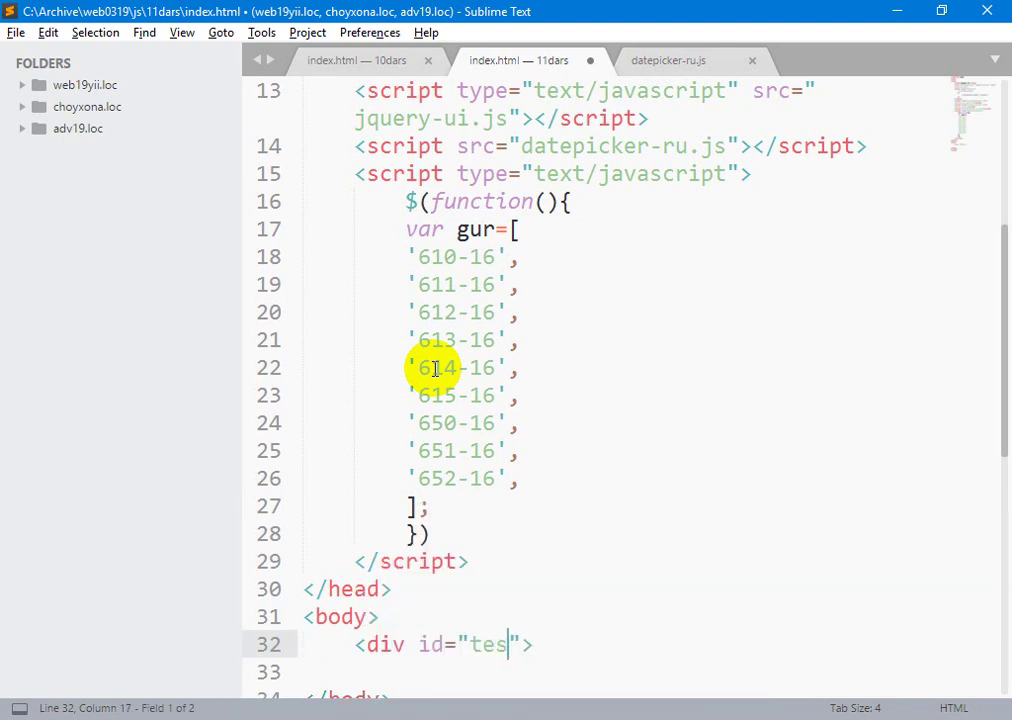
type("t")
key("Tab")
Step: Close the test div, leaving an empty line between its opening and closing tags
key("Return")
key("Return")
type("<?")
key("Up")
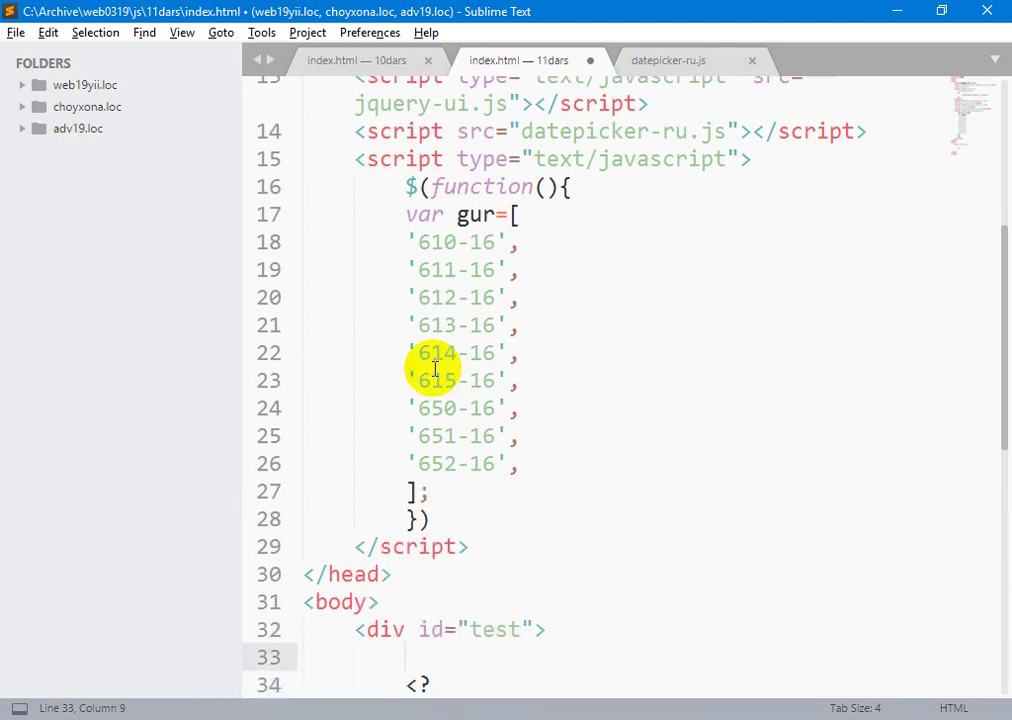
key("Down")
key("Down")
key("Up")
key("End")
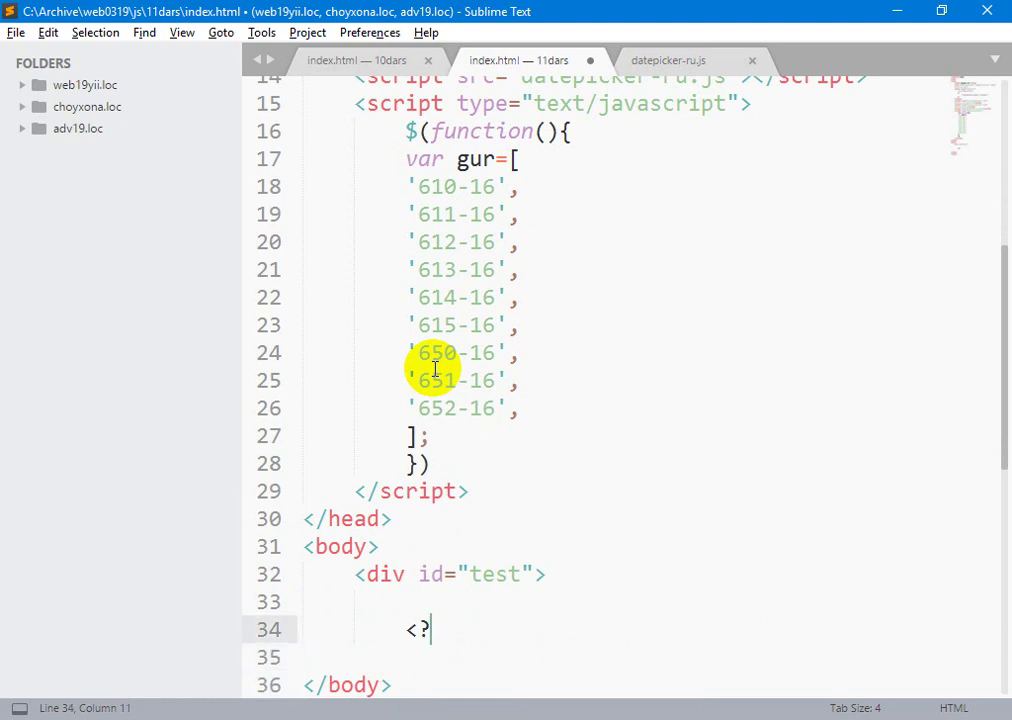
key("BackSpace")
type("/")
Step: Insert a text-type input named "g" inside the test div
key("Up")
key("Tab")
key("Tab")
type("<")
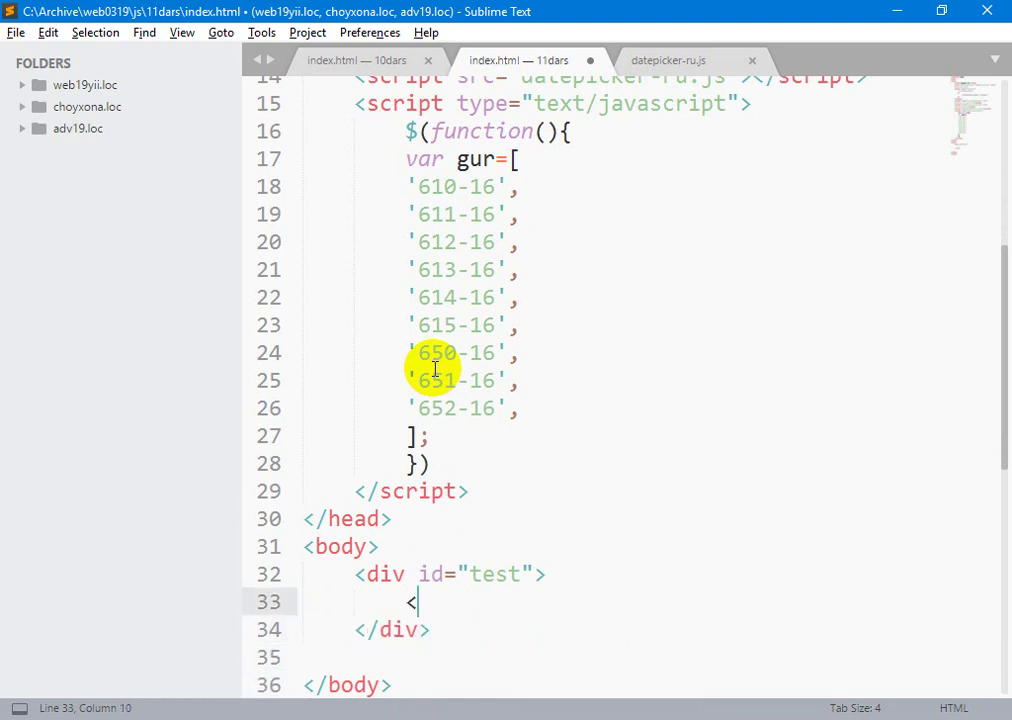
type("in")
key("Tab")
type("text")
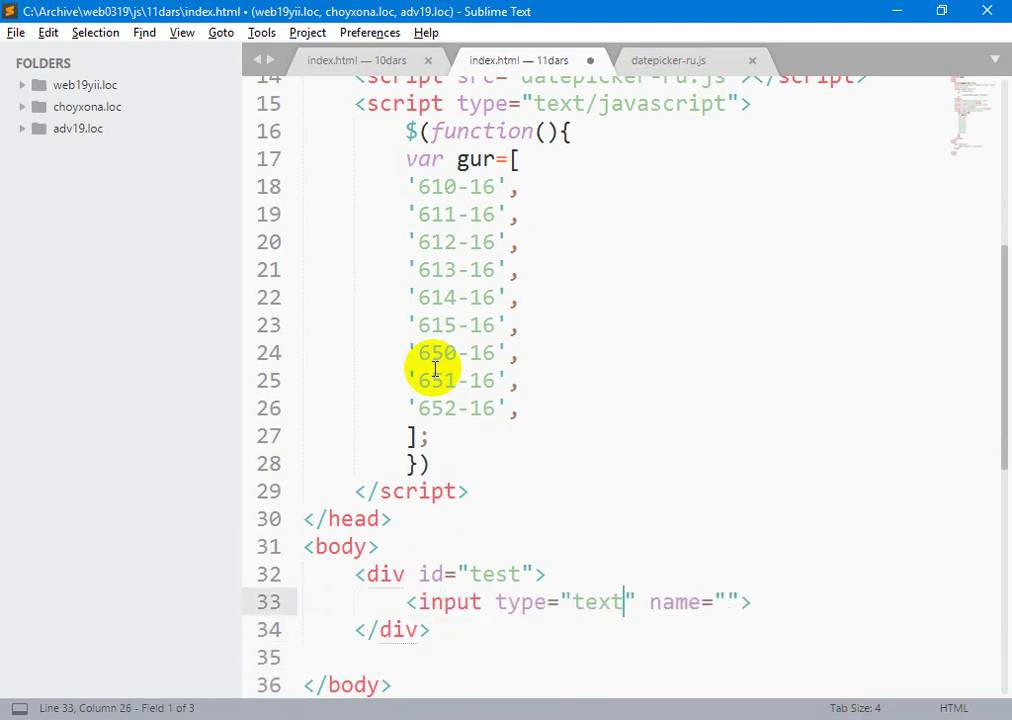
key("Tab")
key("Tab")
key("Left")
type("g")
Step: Give the input the id "guruh" and save the file
key("Right")
type("id")
key("Tab")
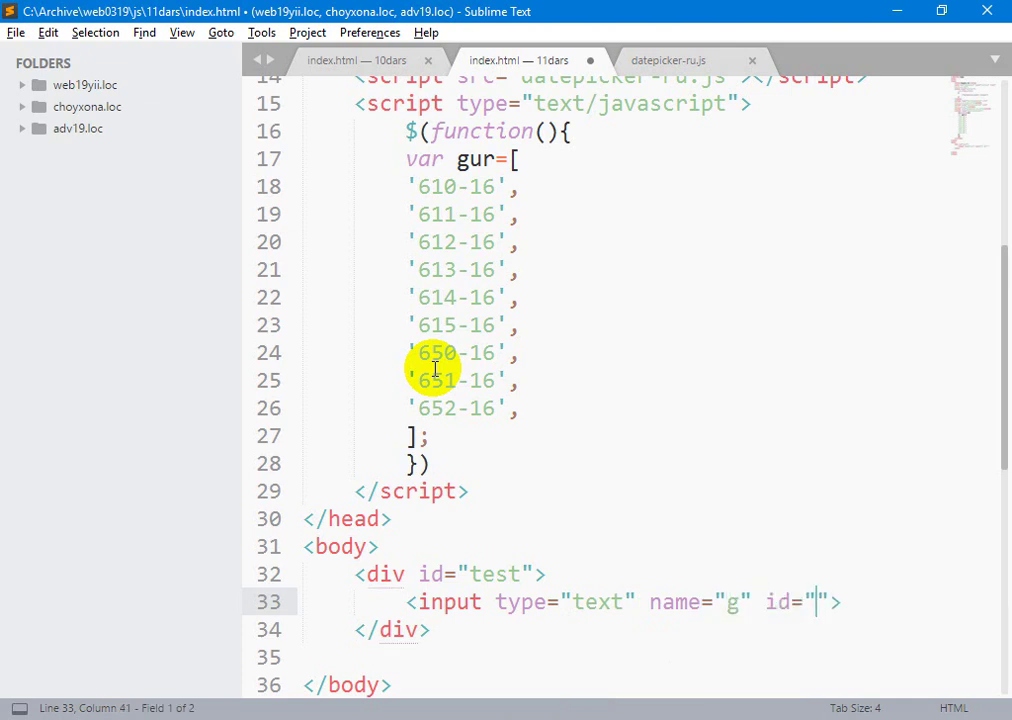
type("gurug")
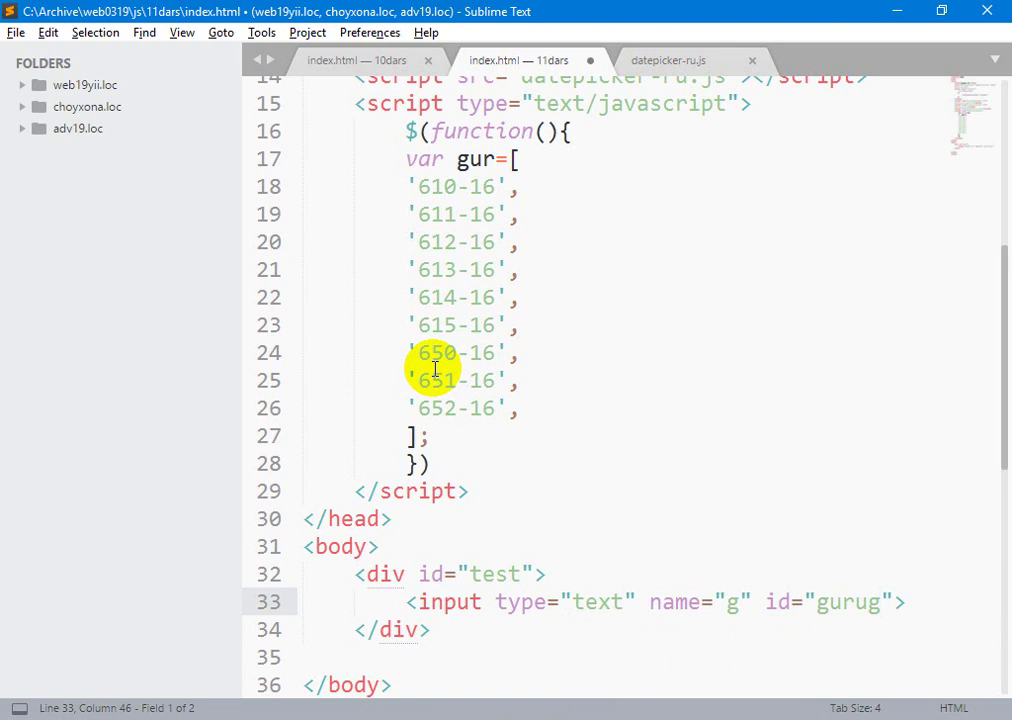
key("BackSpace")
type("h")
key("ctrl+s")
Step: Add a jQuery selector $("#guruh") on a new line below the gur array
key("Up")
key("Up")
key("Up")
key("Up")
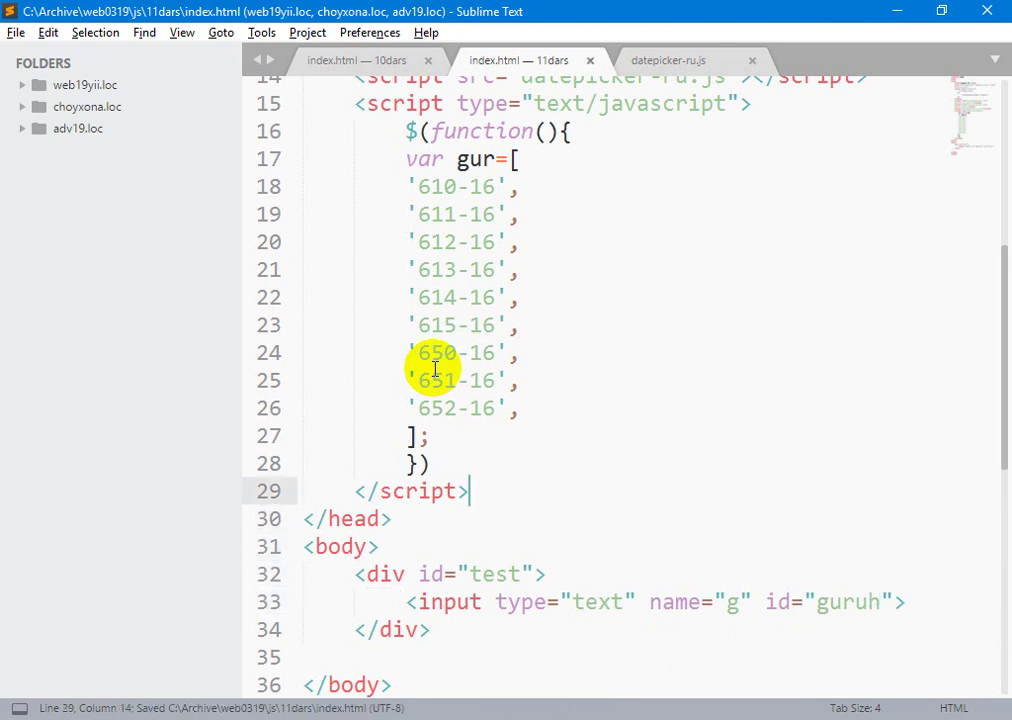
key("Up")
key("ctrl+shift+Return")
type("$(")
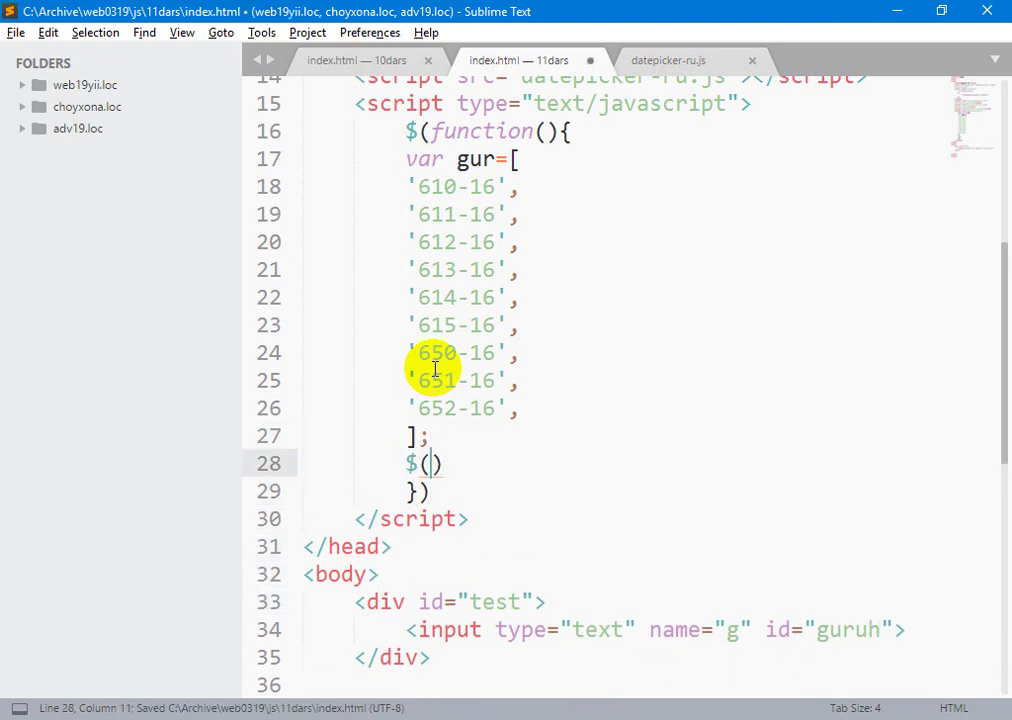
type("\"#gutu")
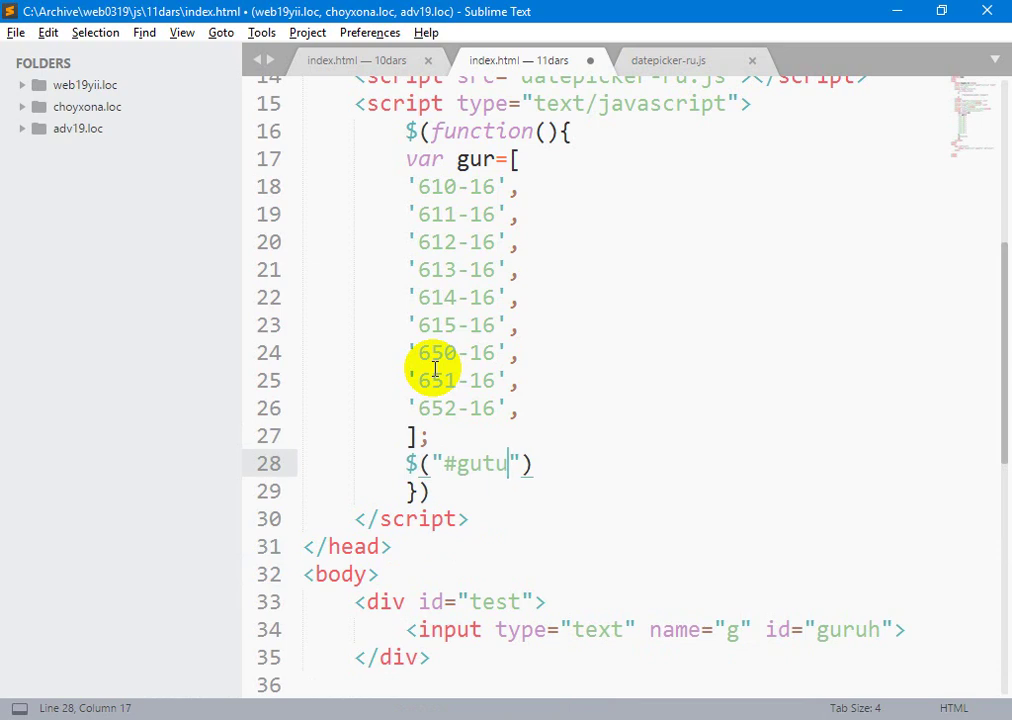
key("BackSpace")
key("BackSpace")
type("ruh")
key("End")
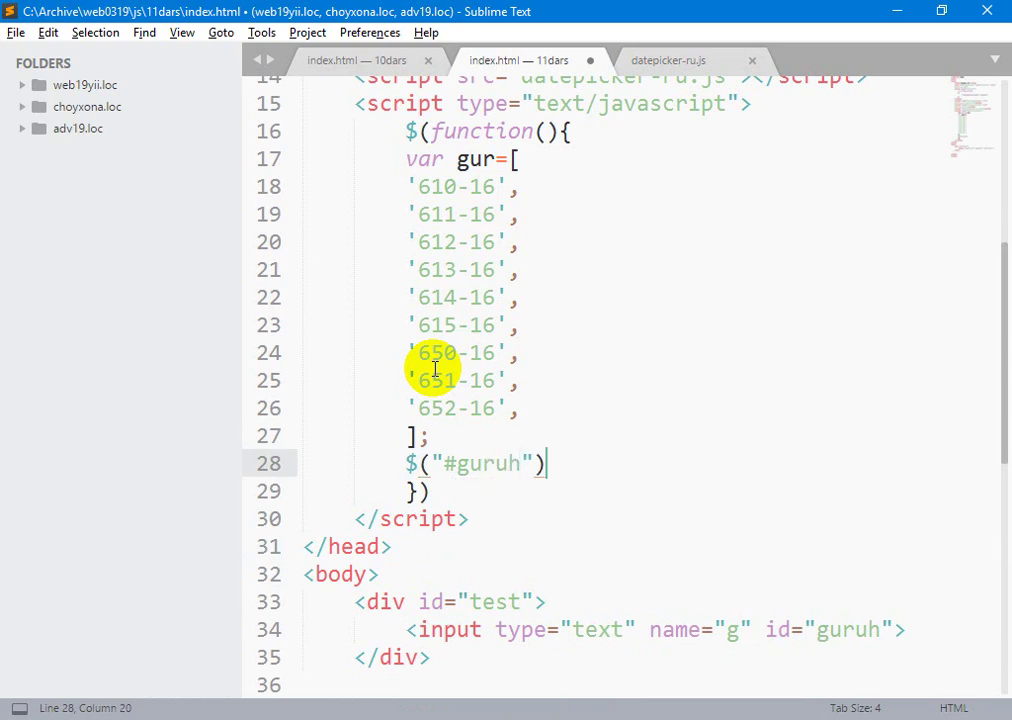
Step: Chain an autocomplete({ }) call to the #guruh selector with an empty options line
type(".auto")
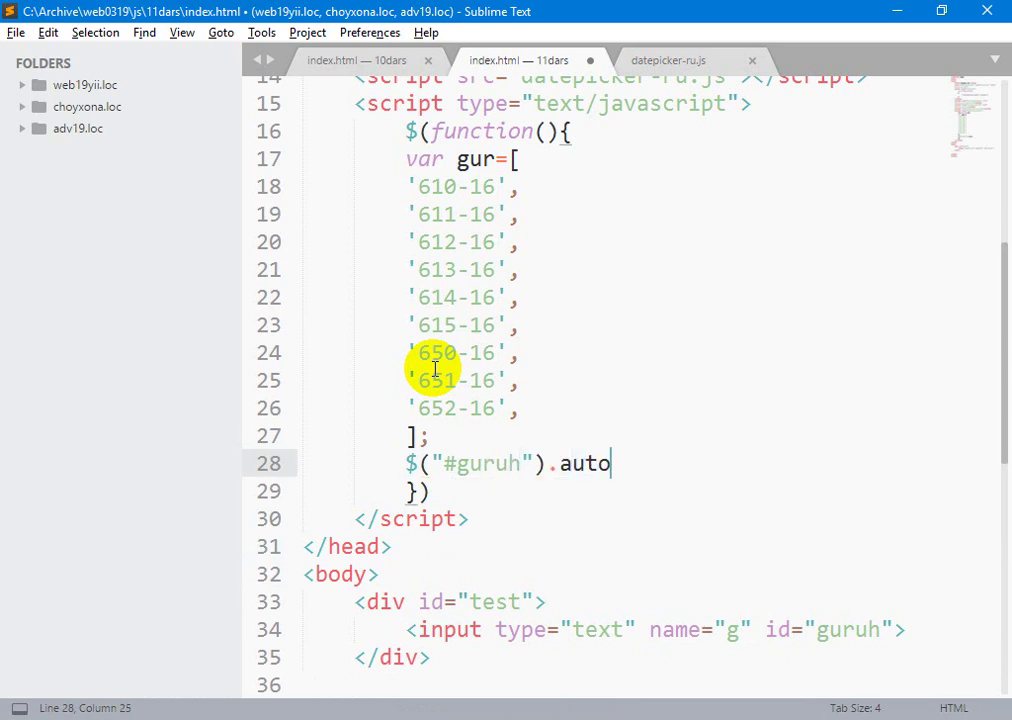
type("complete")
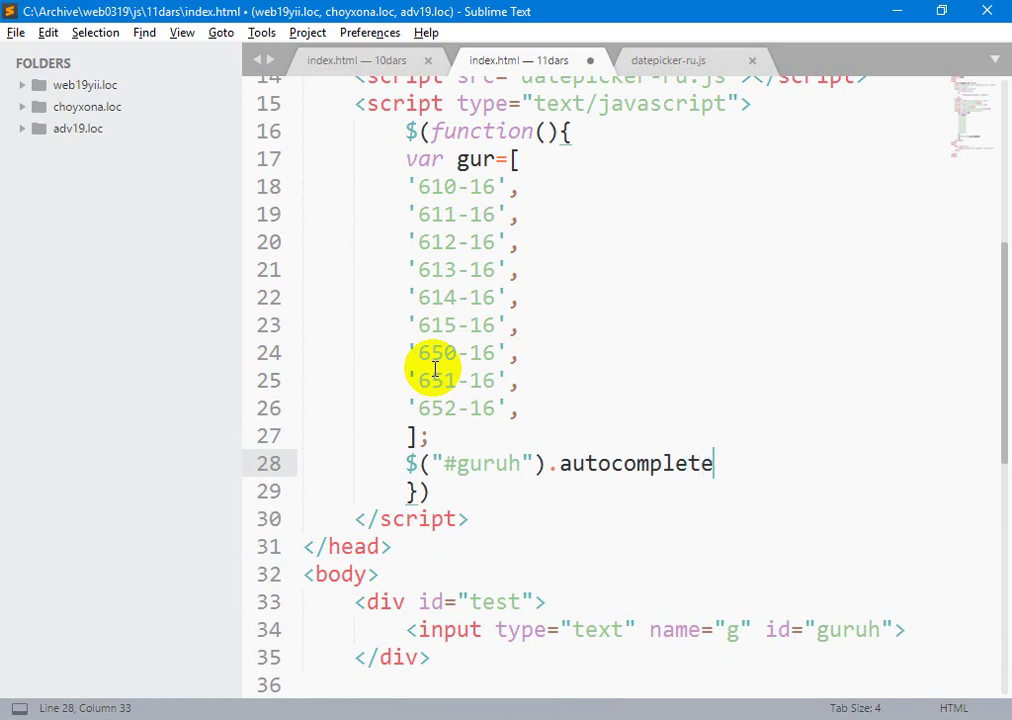
type("({")
key("Return")
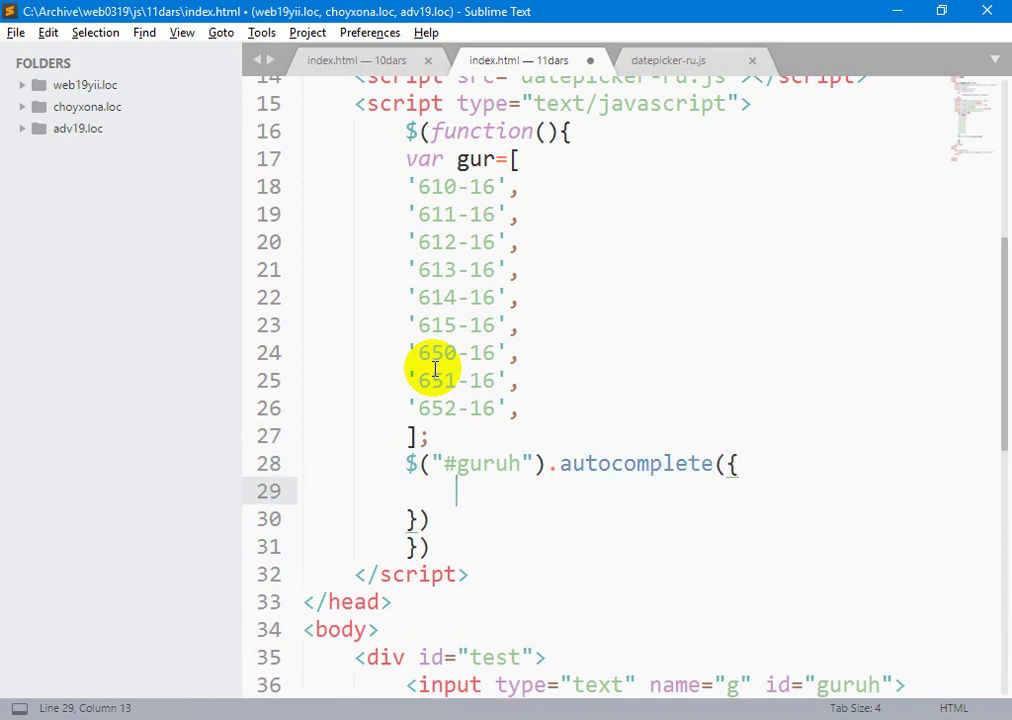
Step: Set the autocomplete option source:gur, comparing it with the official demo code, and save
key("alt+Tab")
key("alt+Tab")
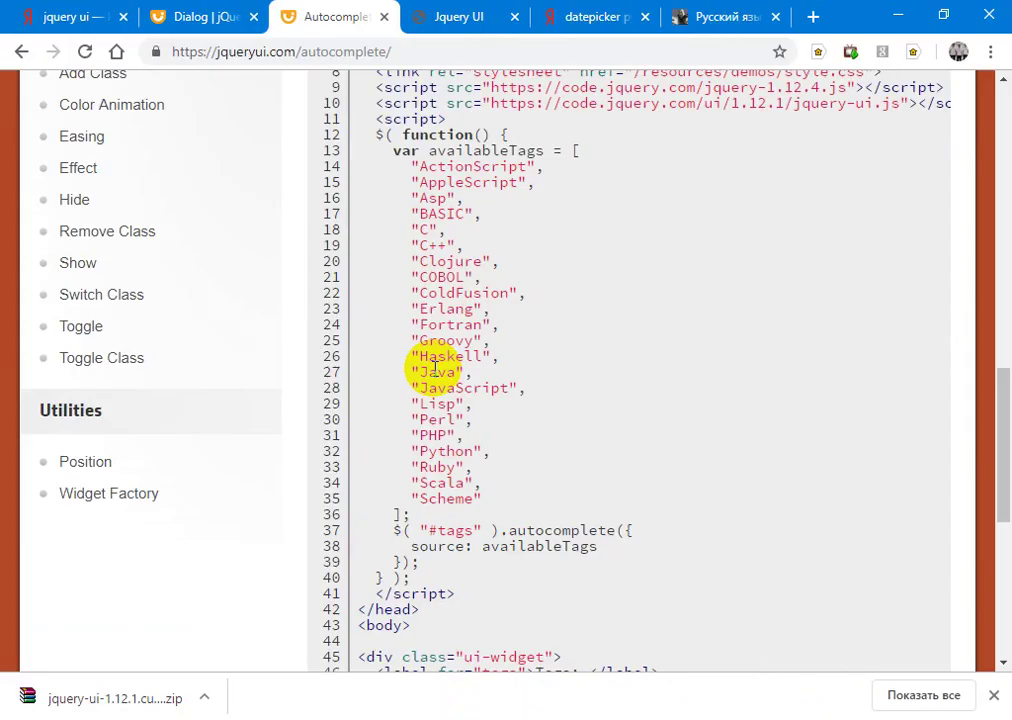
key("alt+Tab")
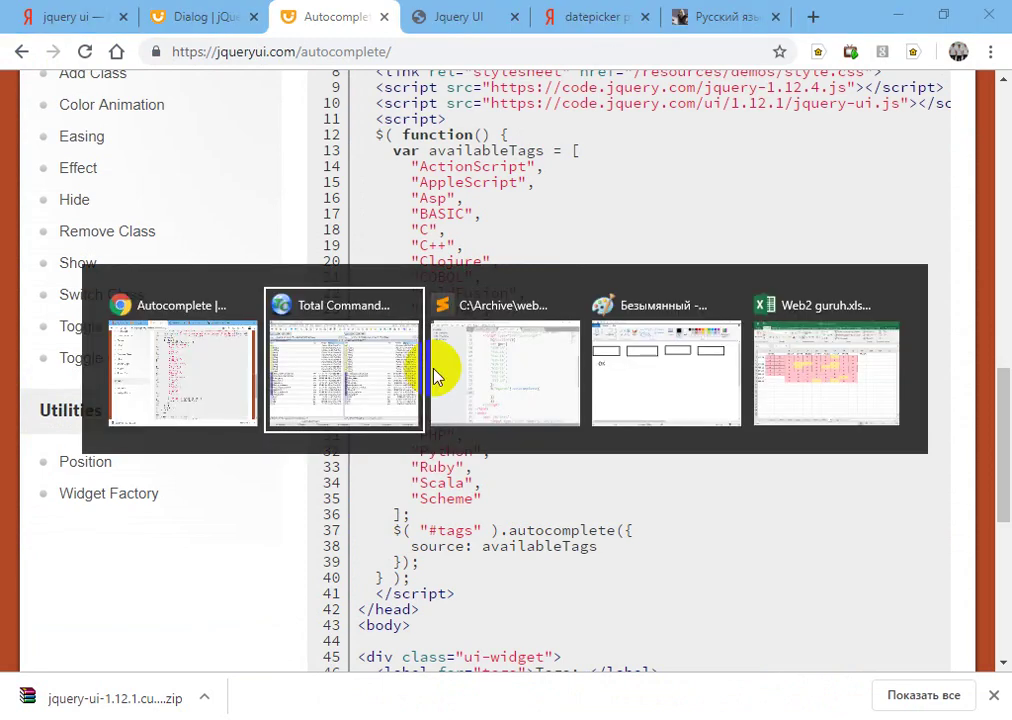
key("alt+Tab")
type("so")
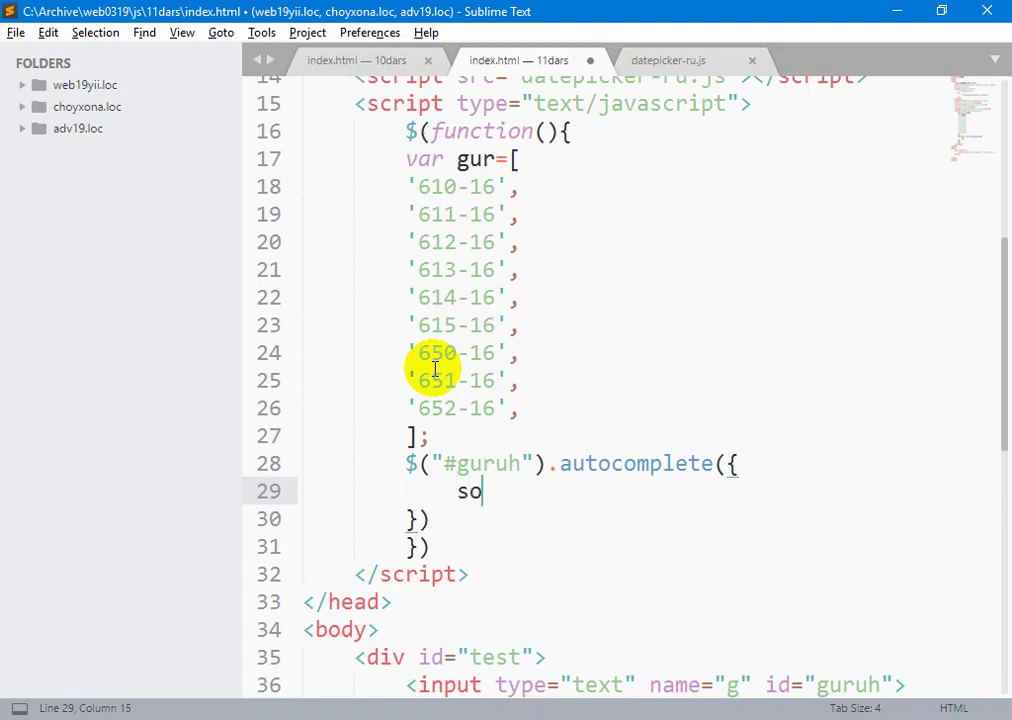
type("urce:gur")
key("alt+Tab")
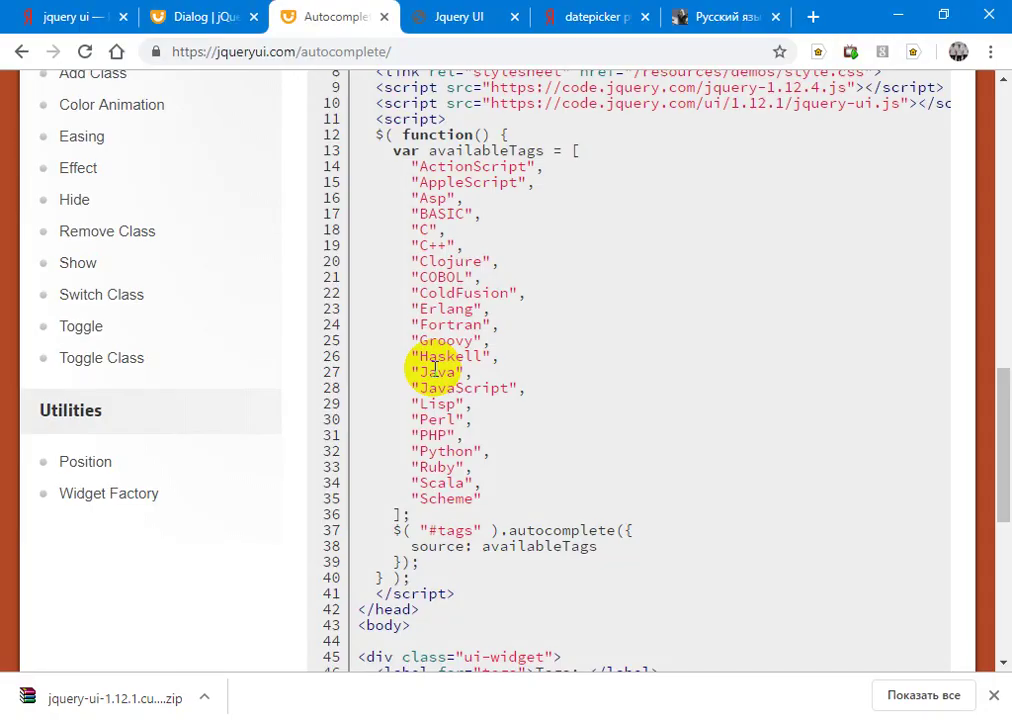
key("alt+Tab")
key("ctrl+s")
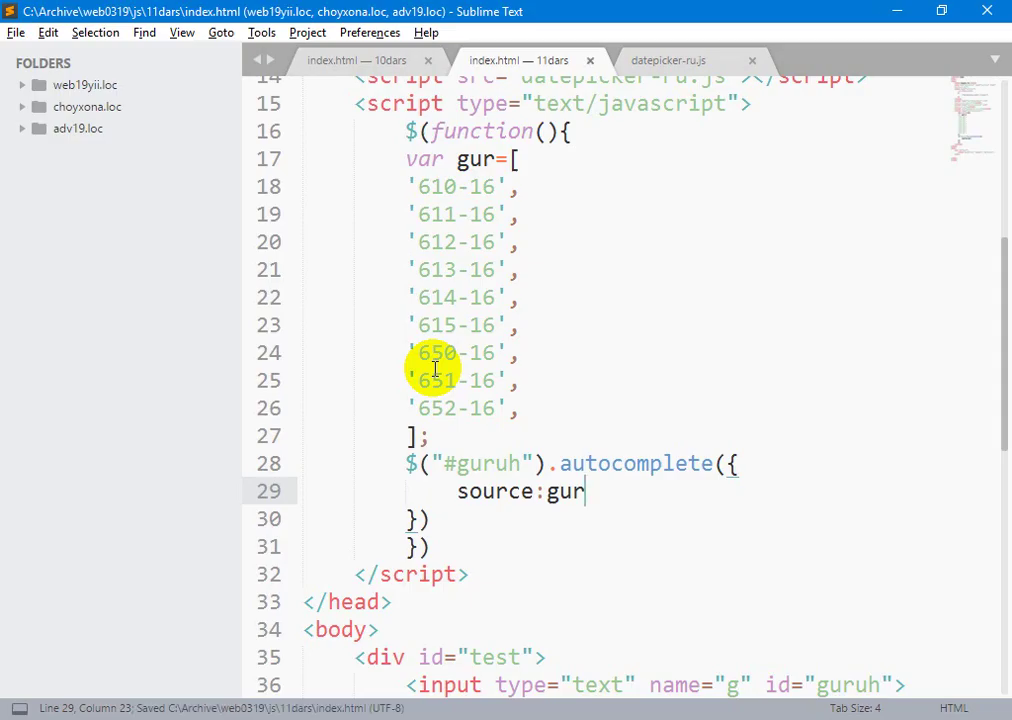
Step: Reload the lesson page in the browser, enter 610 in the field and choose the 610-16 suggestion
key("alt+Tab")
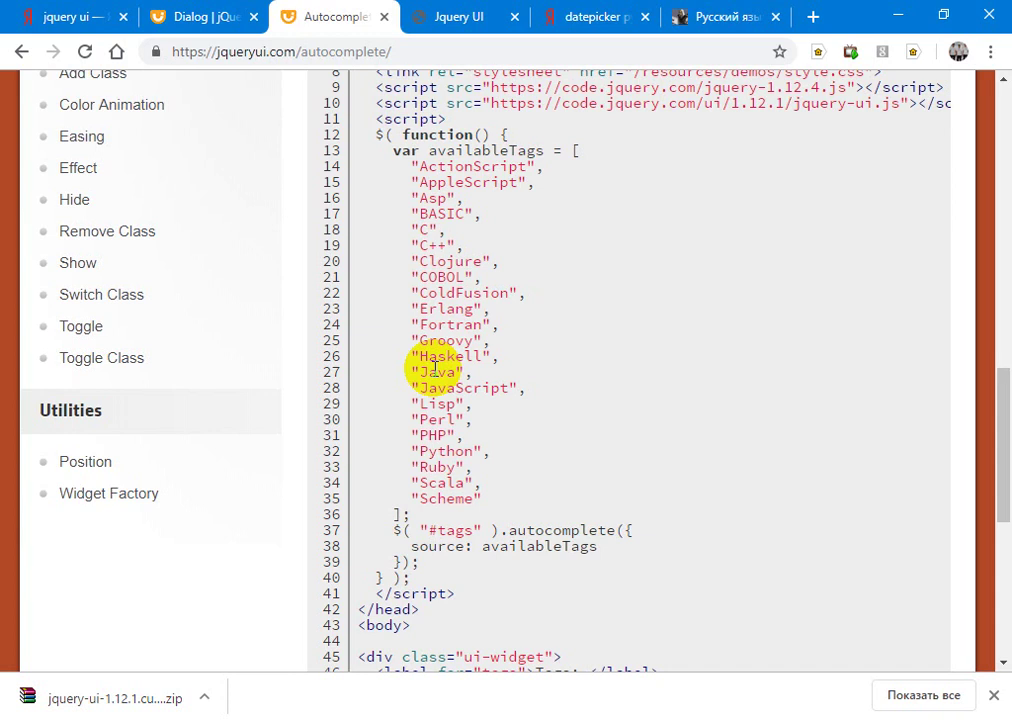
key("ctrl+Tab")
key("F5")
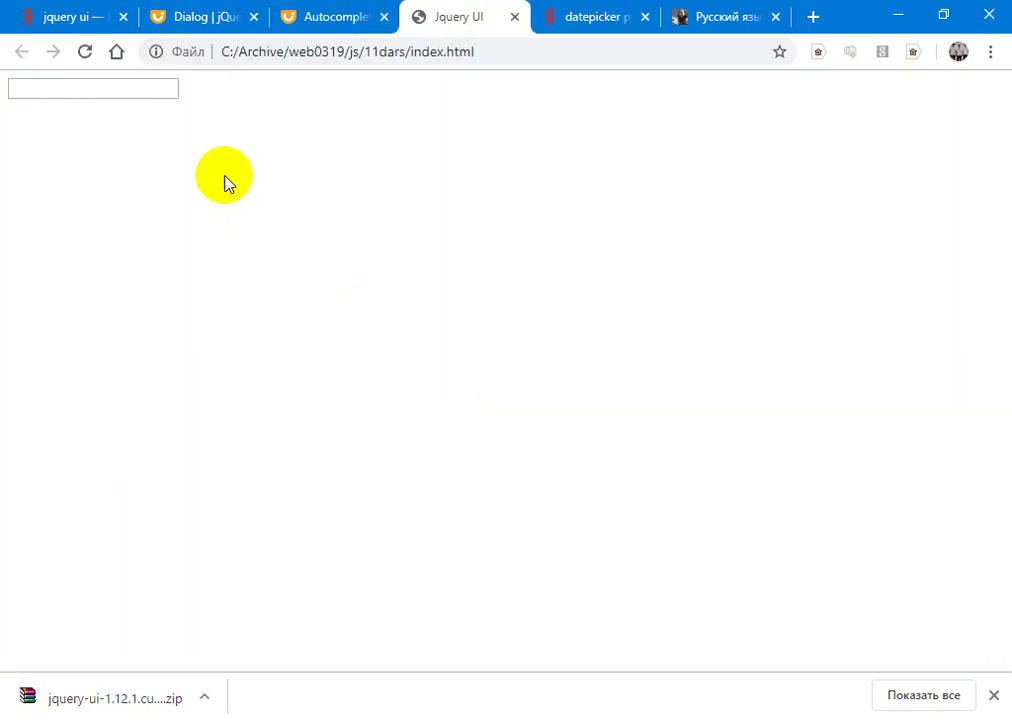
left_click(140, 89)
type("6")
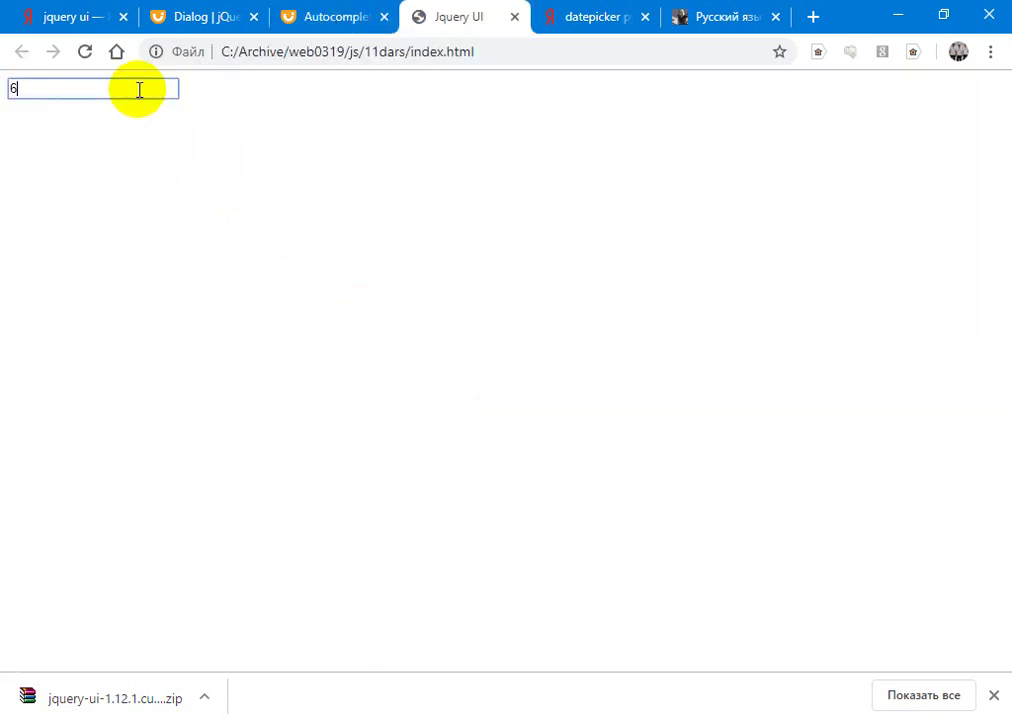
type("10")
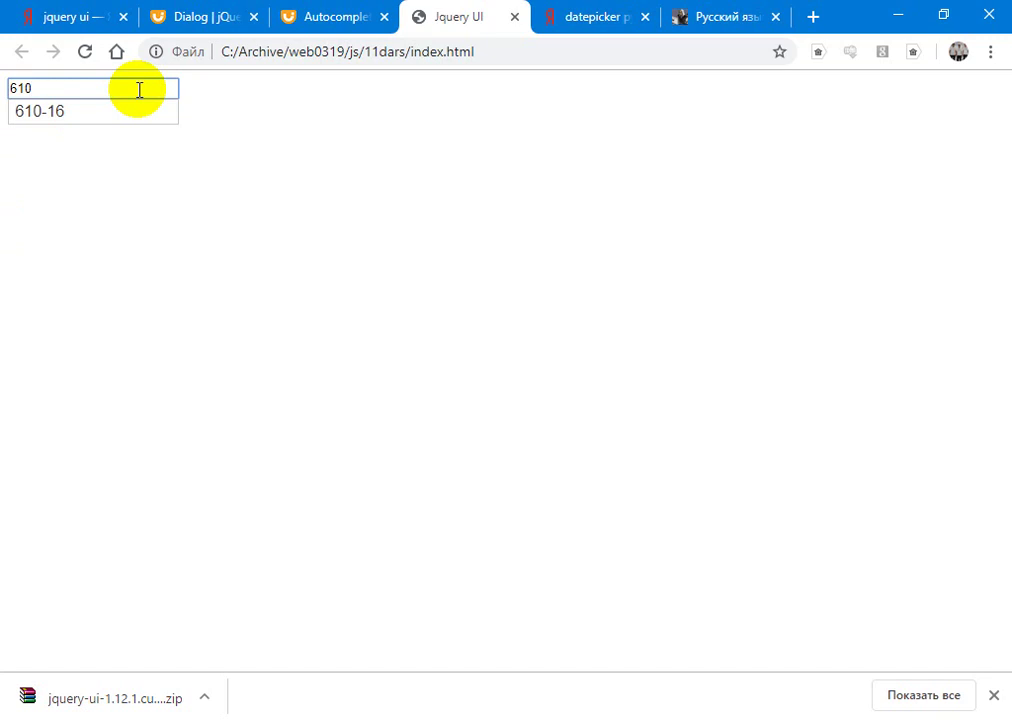
left_click(68, 112)
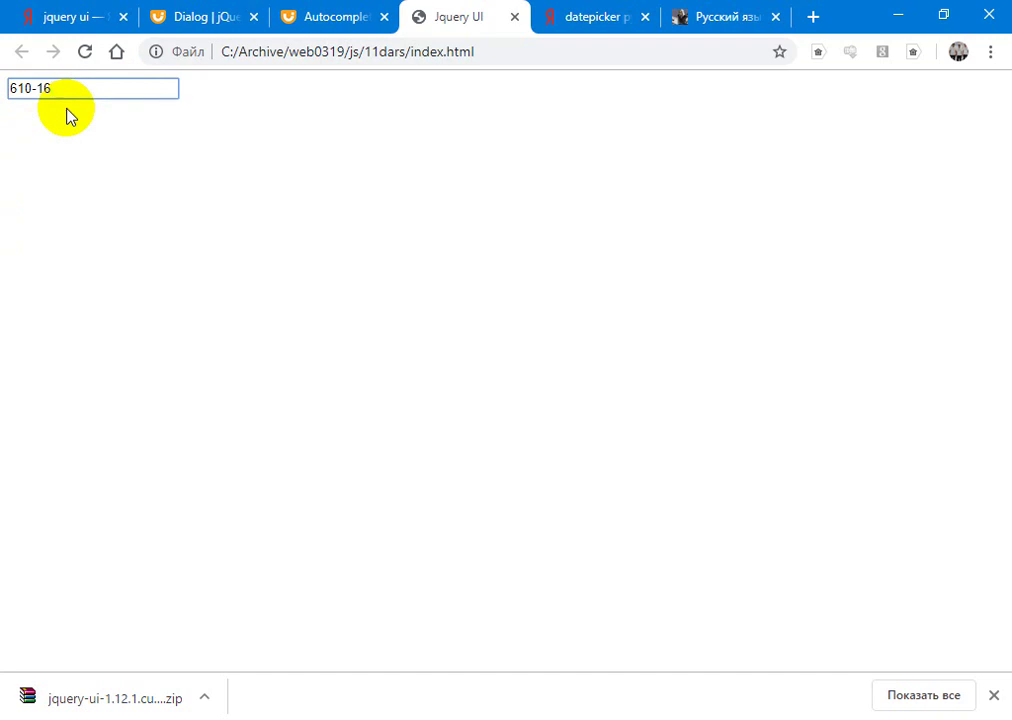
Step: Switch back to the code editor and review the entries of the gur array
double_click(45, 89)
left_click(405, 718)
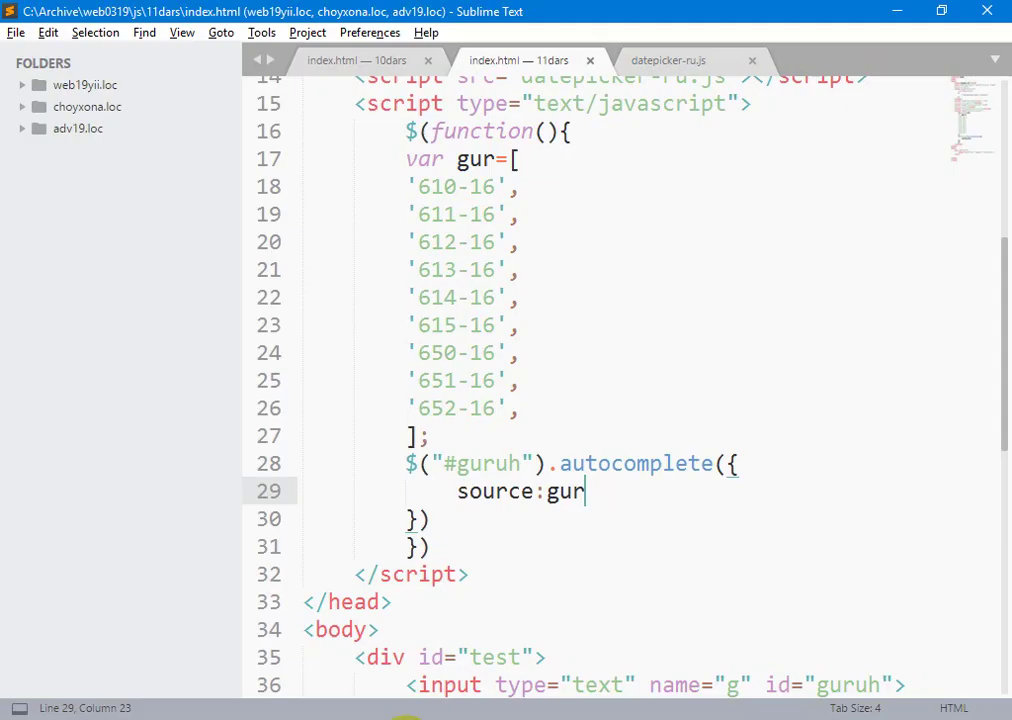
left_click(418, 407)
key("Up")
key("Up")
key("Up")
key("Up")
key("Up")
key("Up")
key("Up")
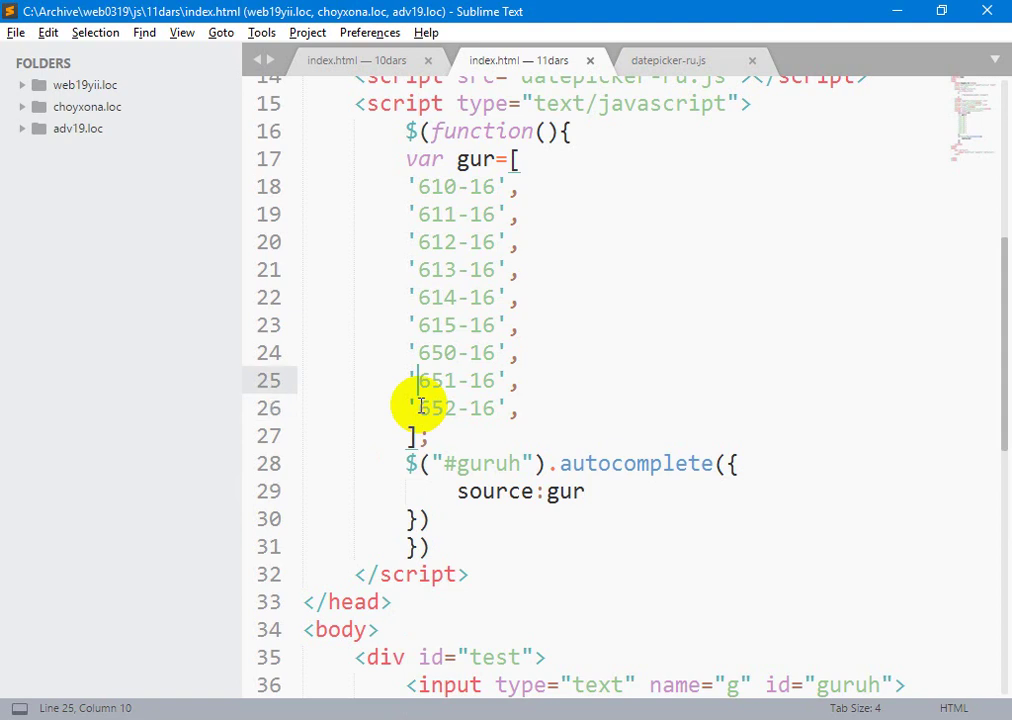
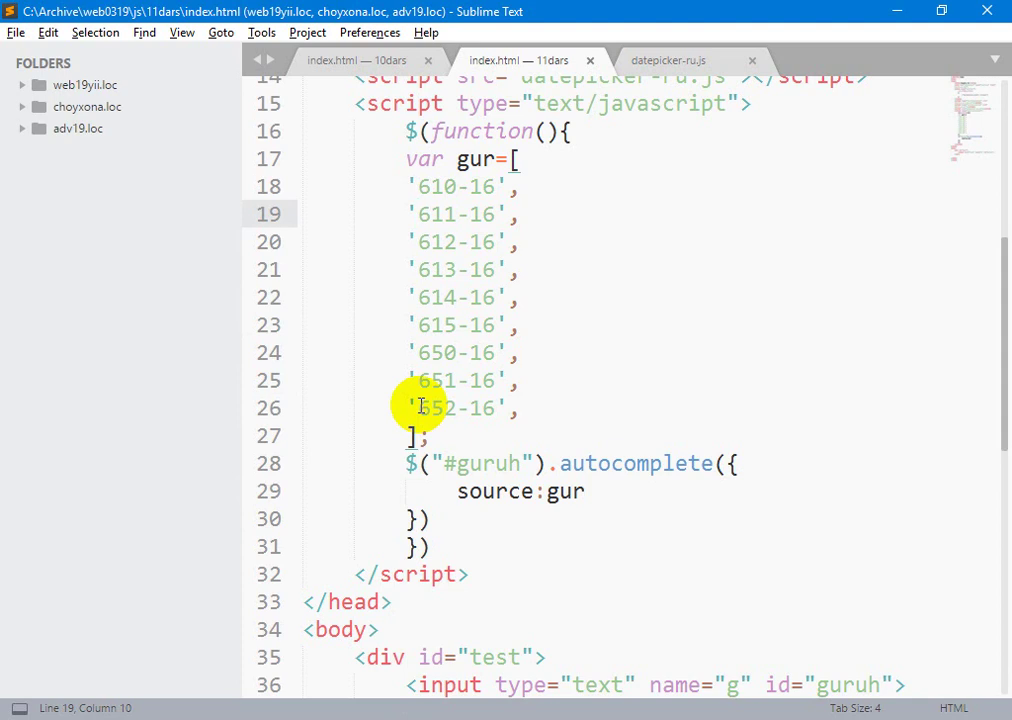
Step: Reload the lesson page in the browser, enter 65 in the field and choose 651-16
left_click(357, 714)
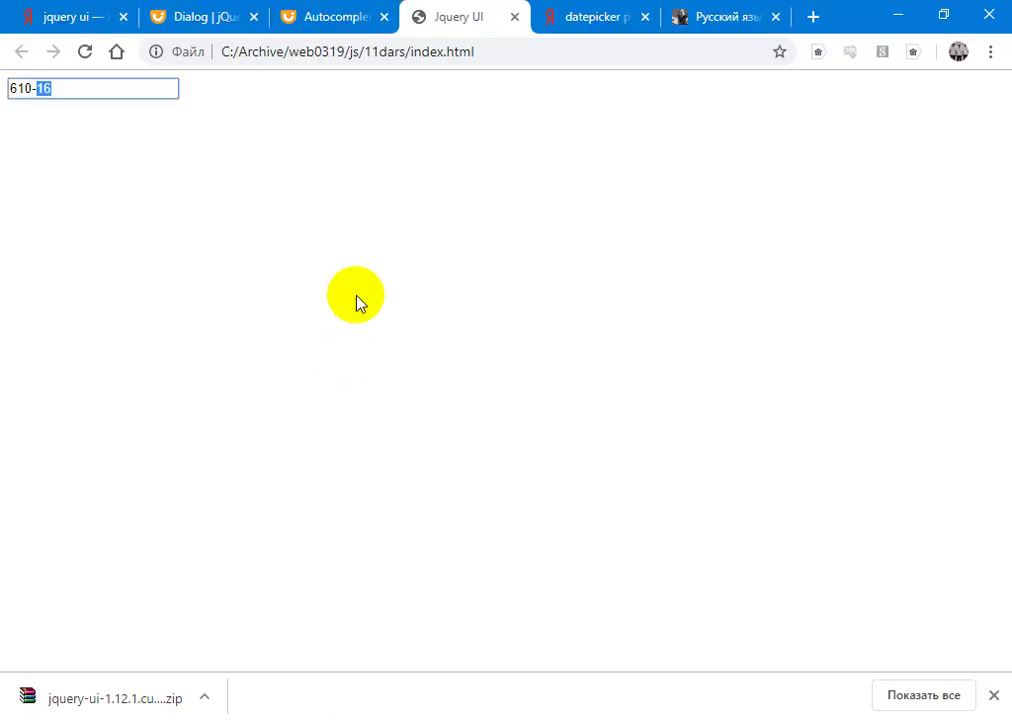
left_click(84, 51)
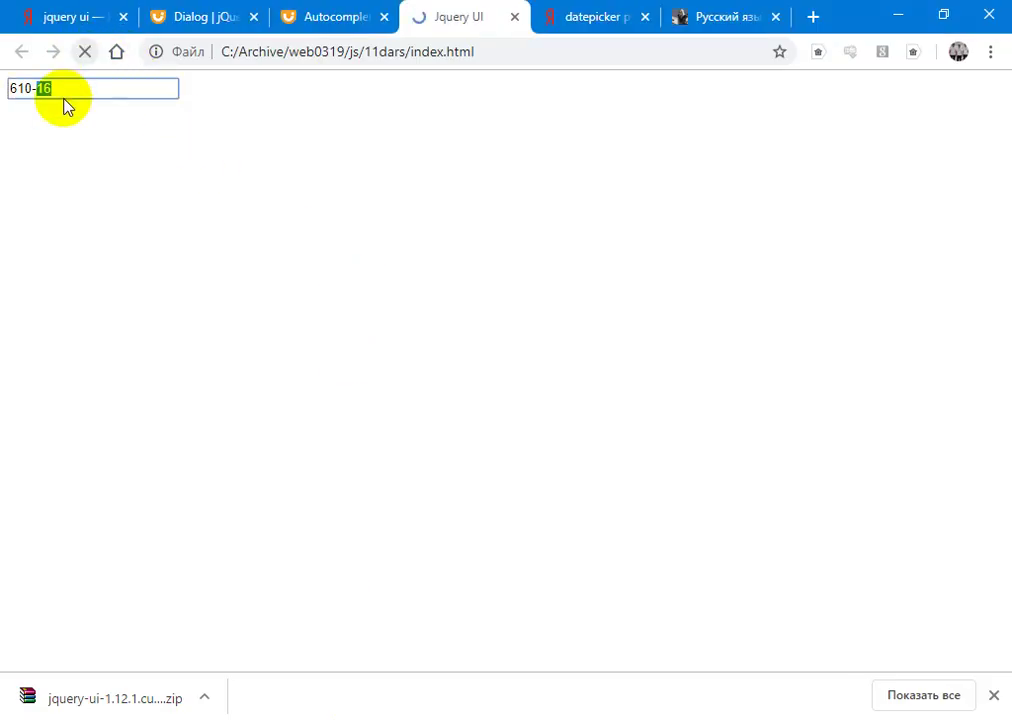
left_click(61, 85)
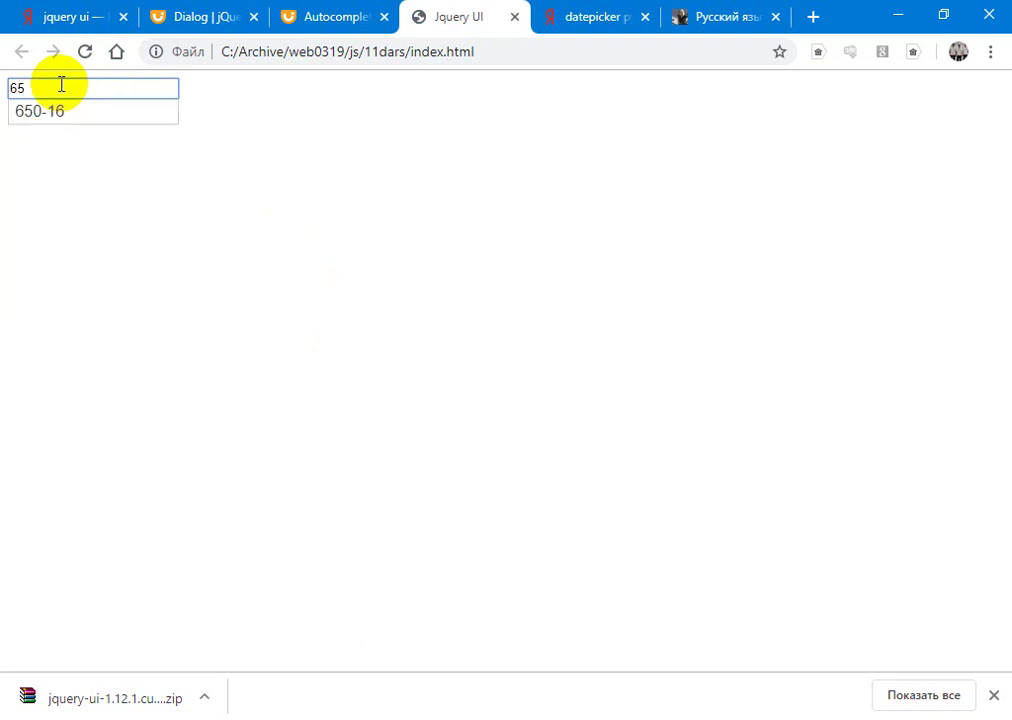
key("Down")
key("Down")
key("Return")
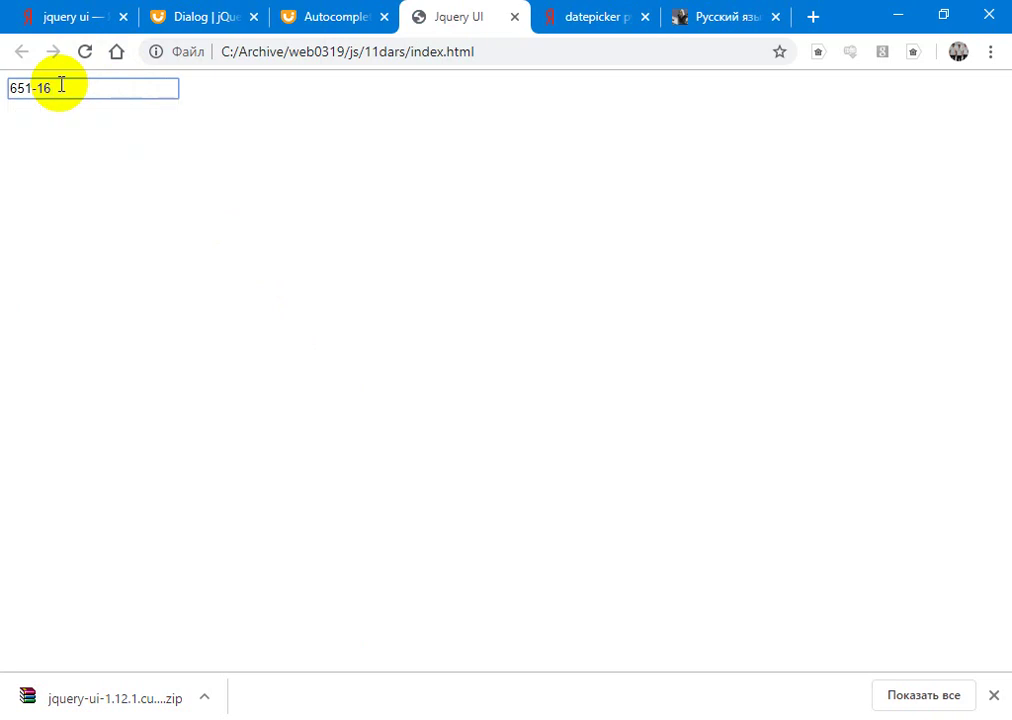
Step: Open the Accent folding example on the jQuery UI Autocomplete page and try "sc" in its Developer field
left_click(323, 16)
left_click_drag(1003, 420, 1005, 280)
left_click(855, 258)
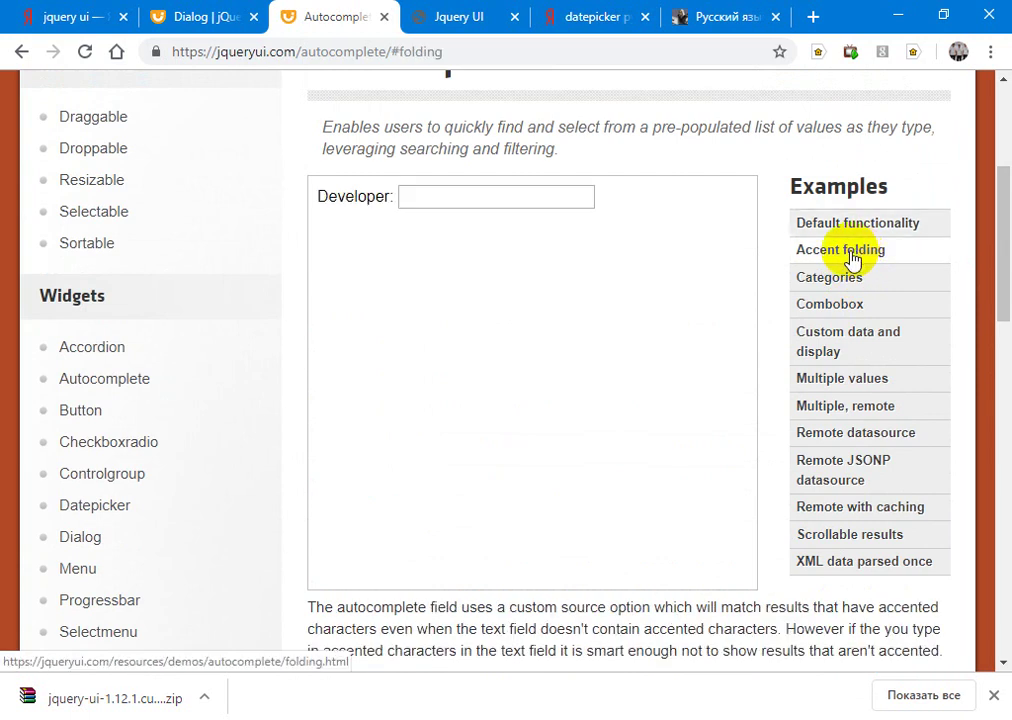
left_click(503, 198)
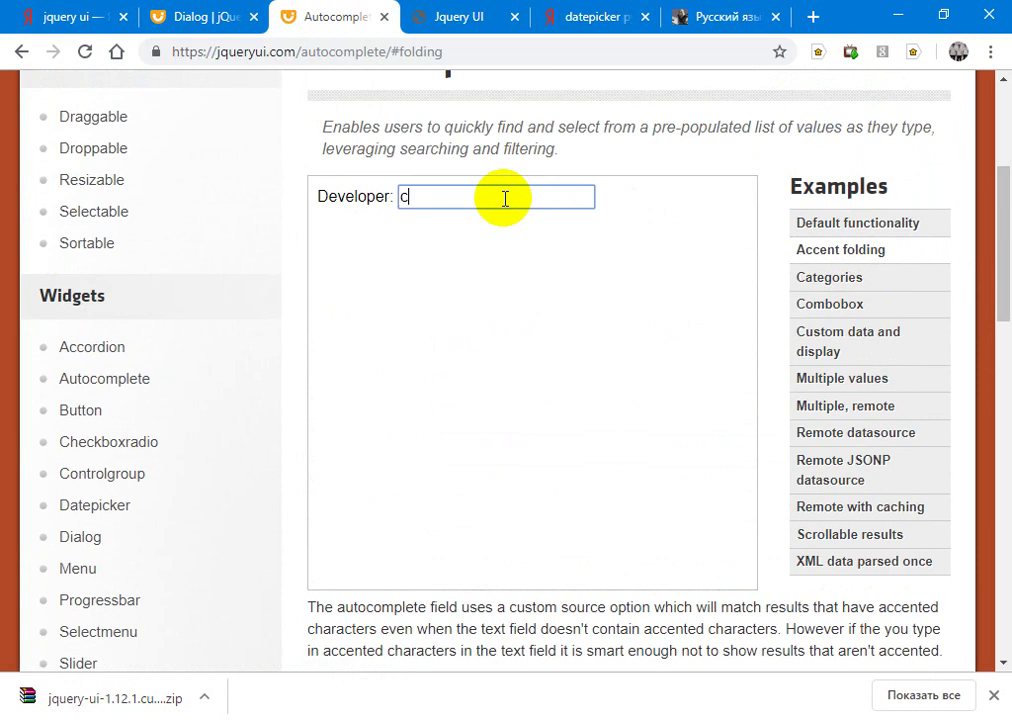
type("c")
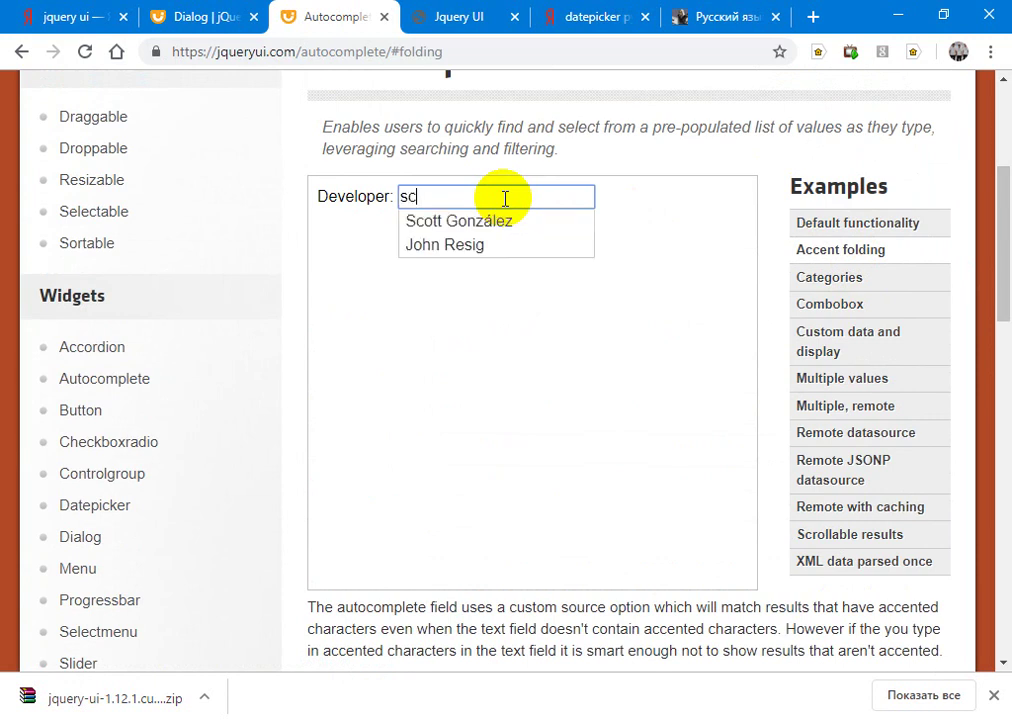
Step: Choose the first suggested developer in the Accent folding example, then examine the accentMap and normalize code in its source
left_click(497, 224)
left_click(575, 335)
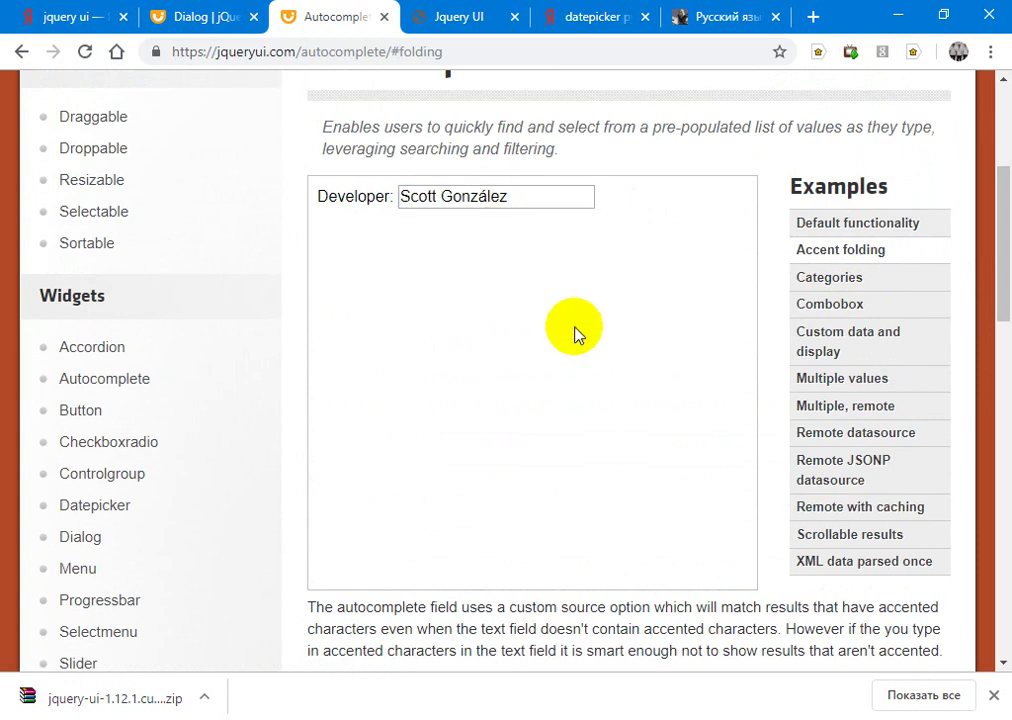
scroll(575, 335, "down", 5)
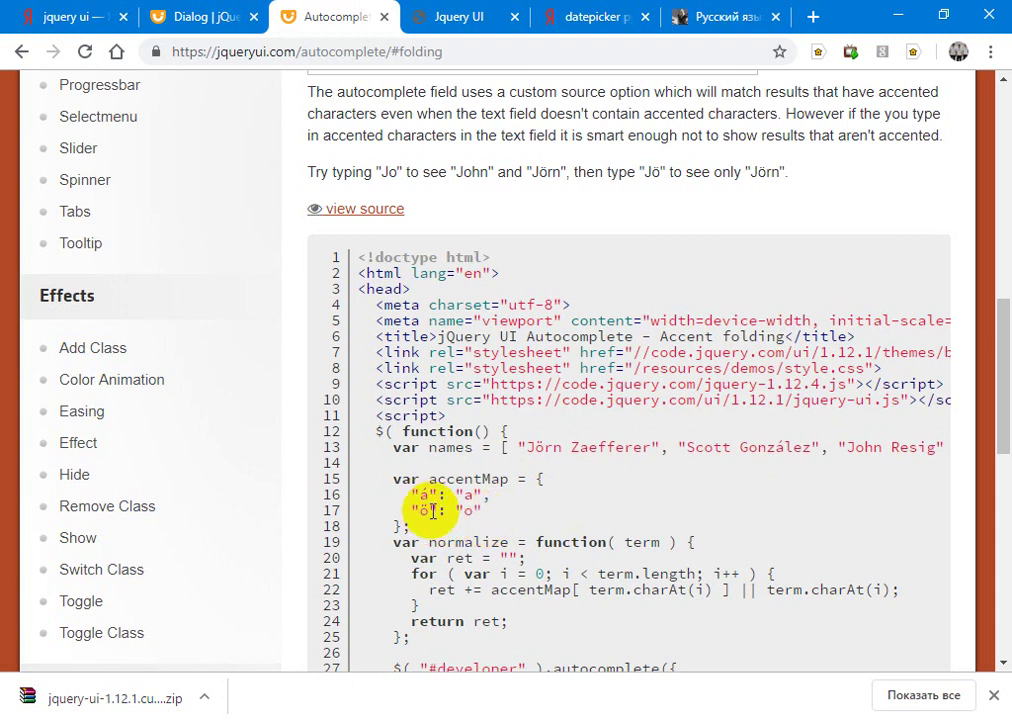
scroll(430, 511, "down", 5)
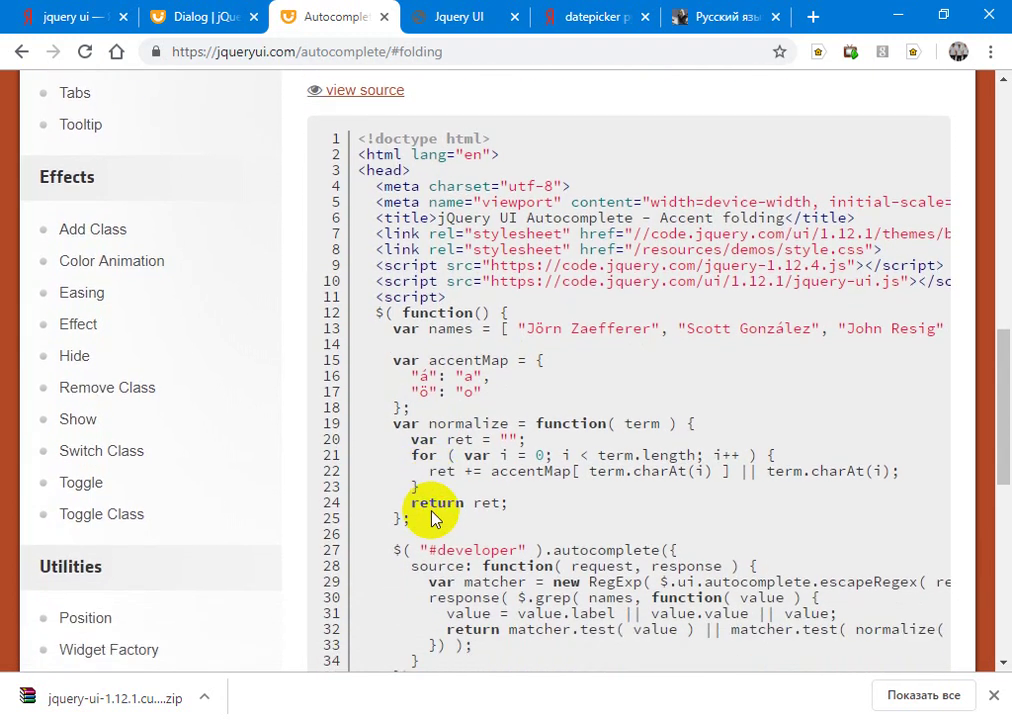
scroll(425, 515, "up", 10)
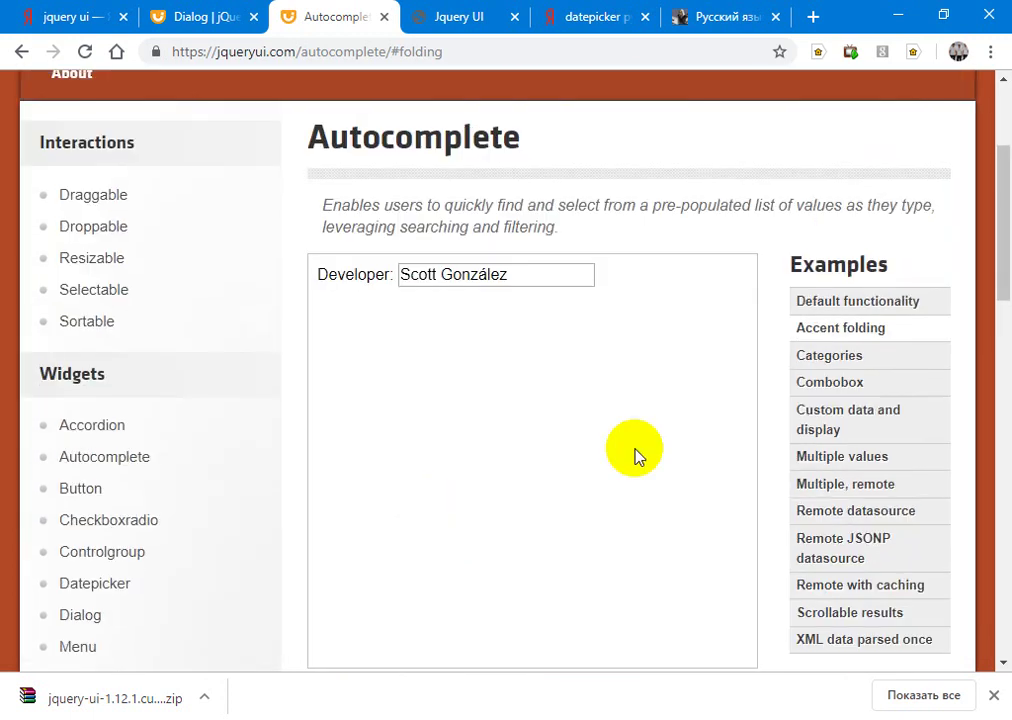
Step: Open the Autocomplete Categories example and try "h" and then "a" in its Search field
left_click(882, 356)
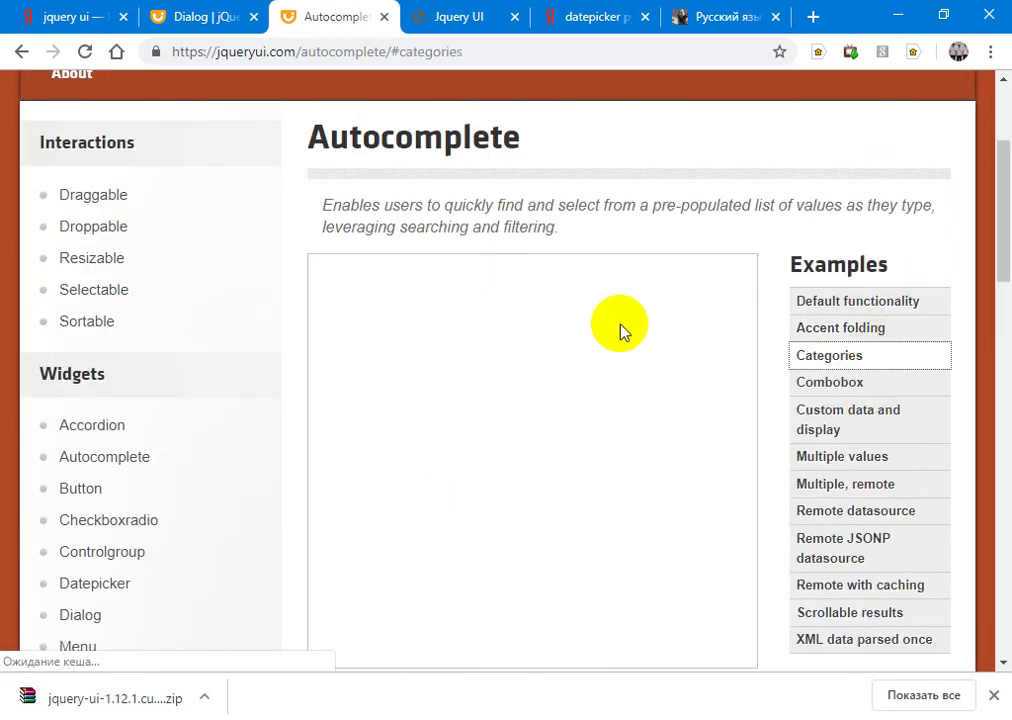
left_click(455, 273)
type("h")
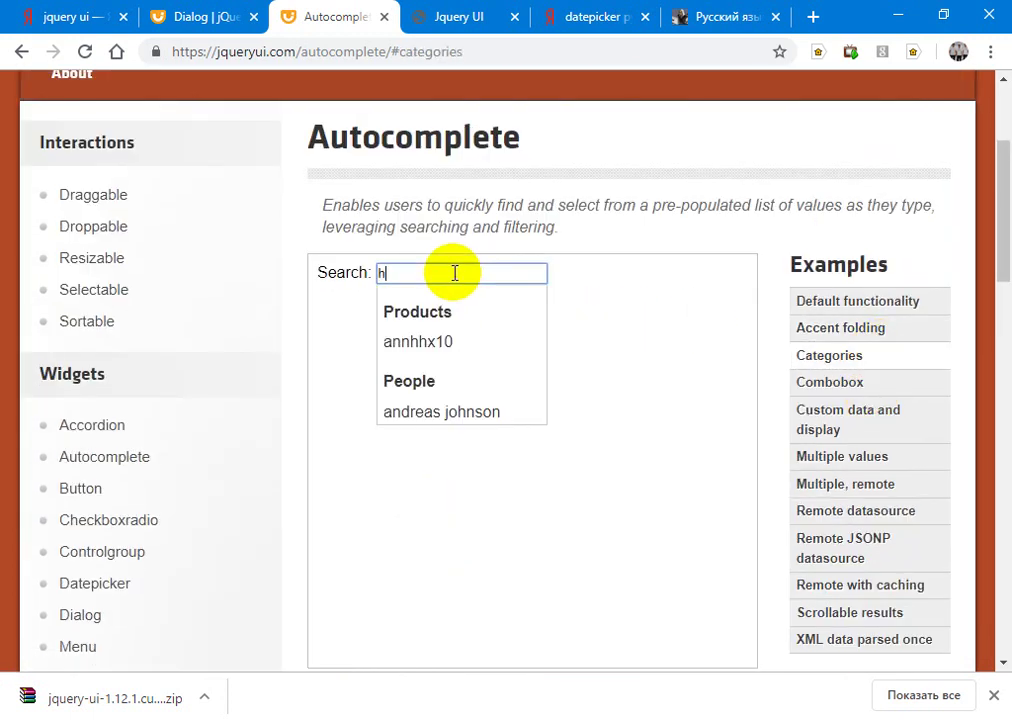
key("BackSpace")
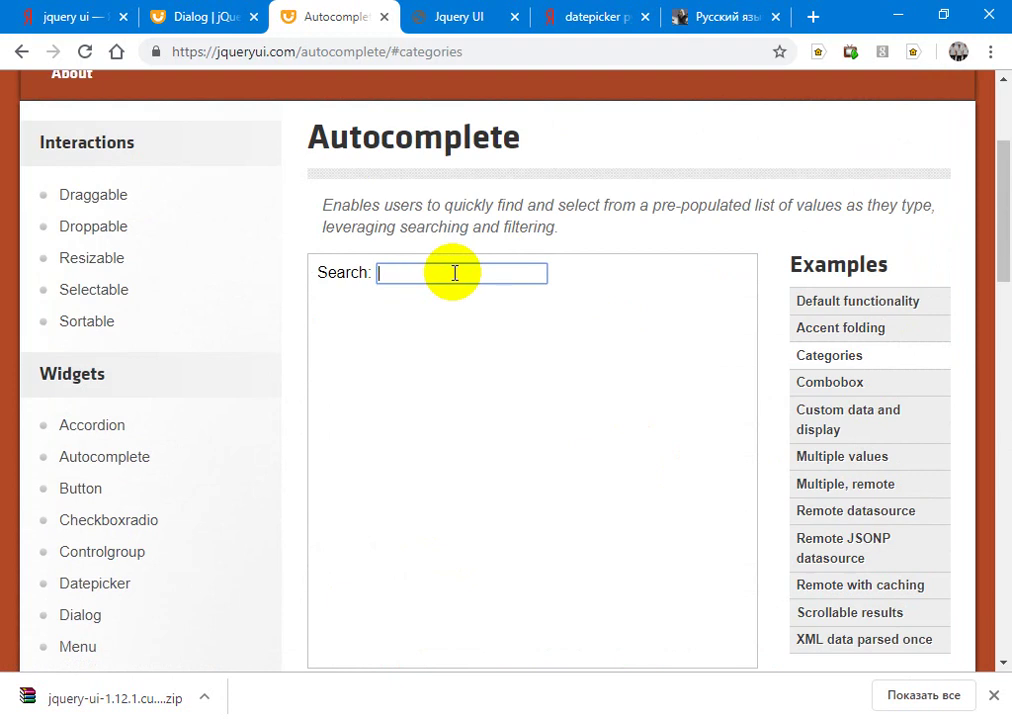
type("a")
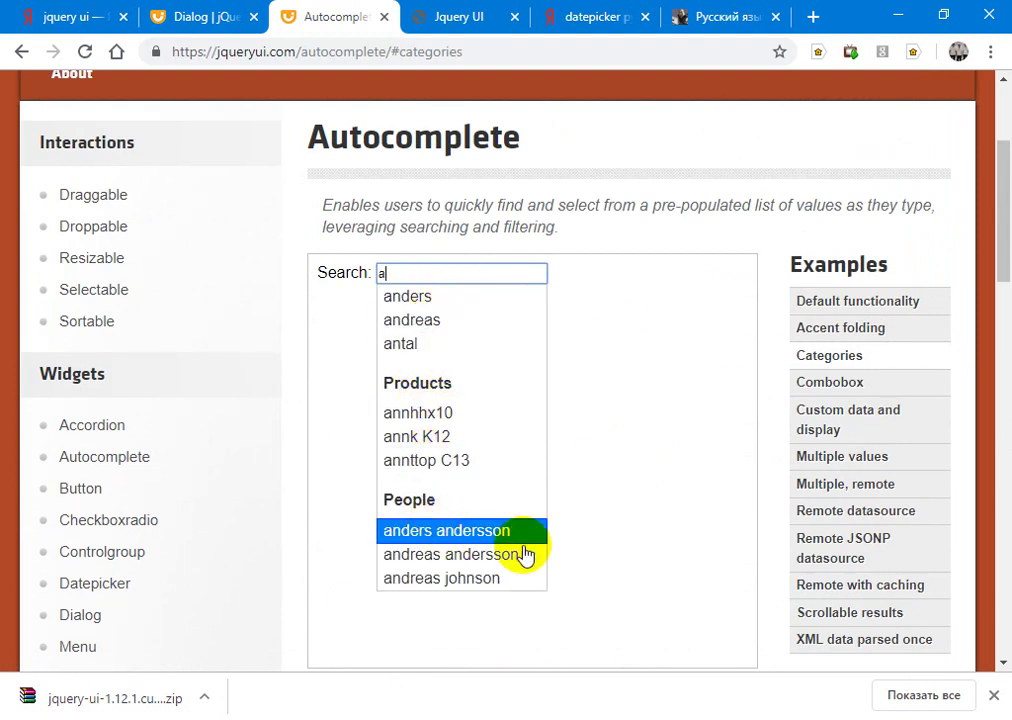
Step: Dismiss the suggestions and examine the Categories example's source, from the category styling to the data array with its category labels
left_click(638, 533)
scroll(640, 535, "down", 1)
scroll(637, 537, "down", 5)
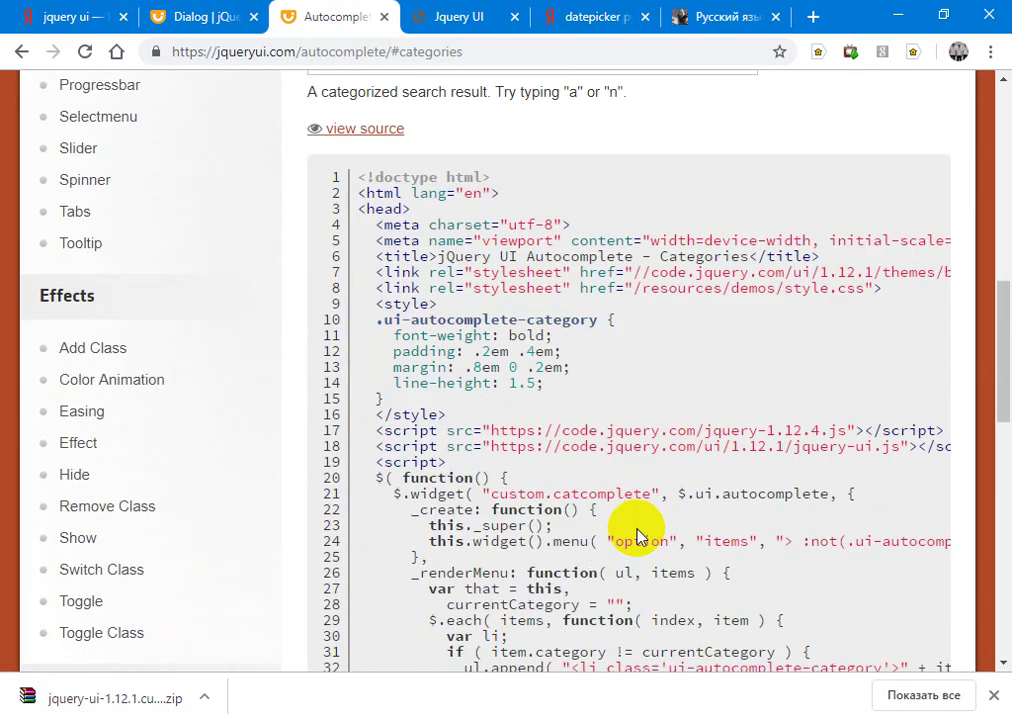
scroll(638, 535, "down", 1)
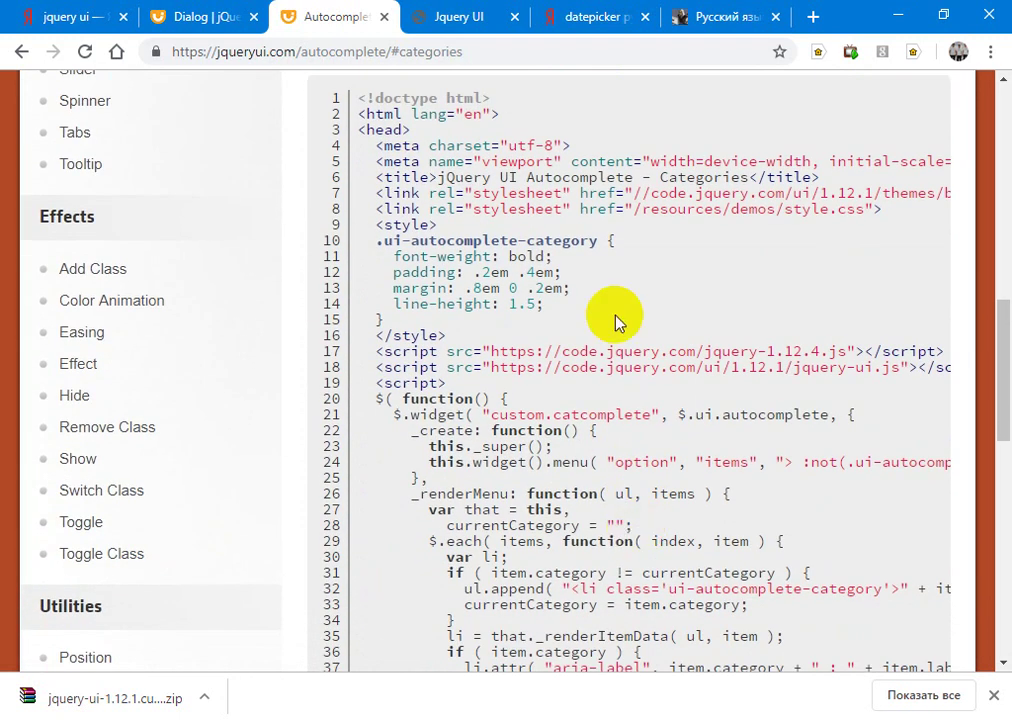
scroll(615, 320, "down", 4)
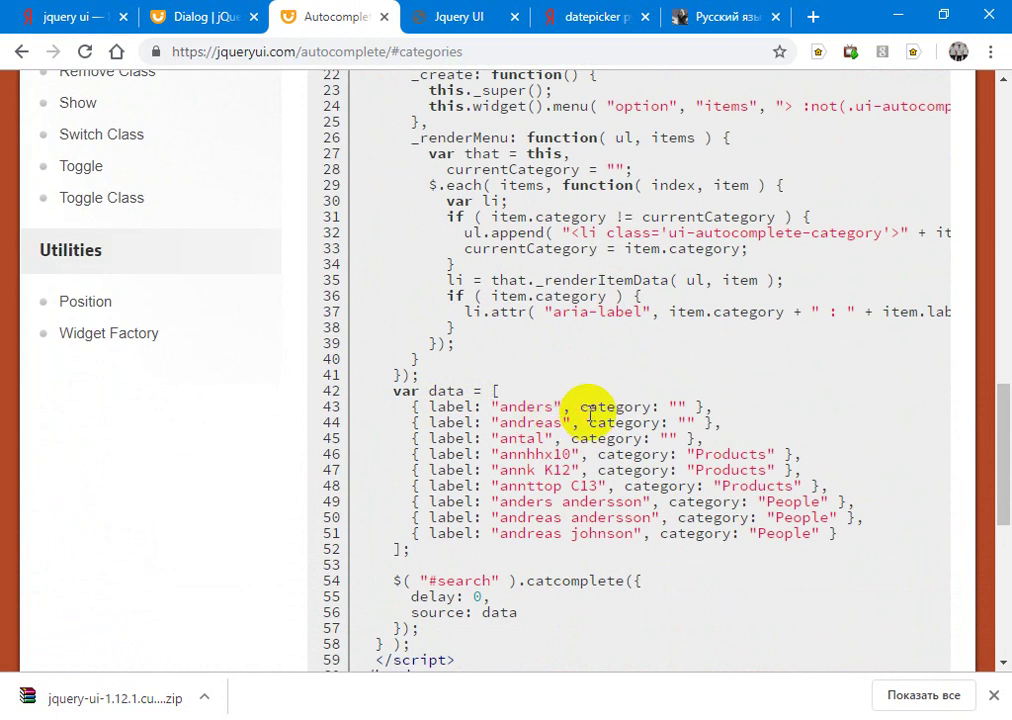
Step: Open the Combobox example and choose Clojure from the full list of programming languages
scroll(590, 415, "up", 12)
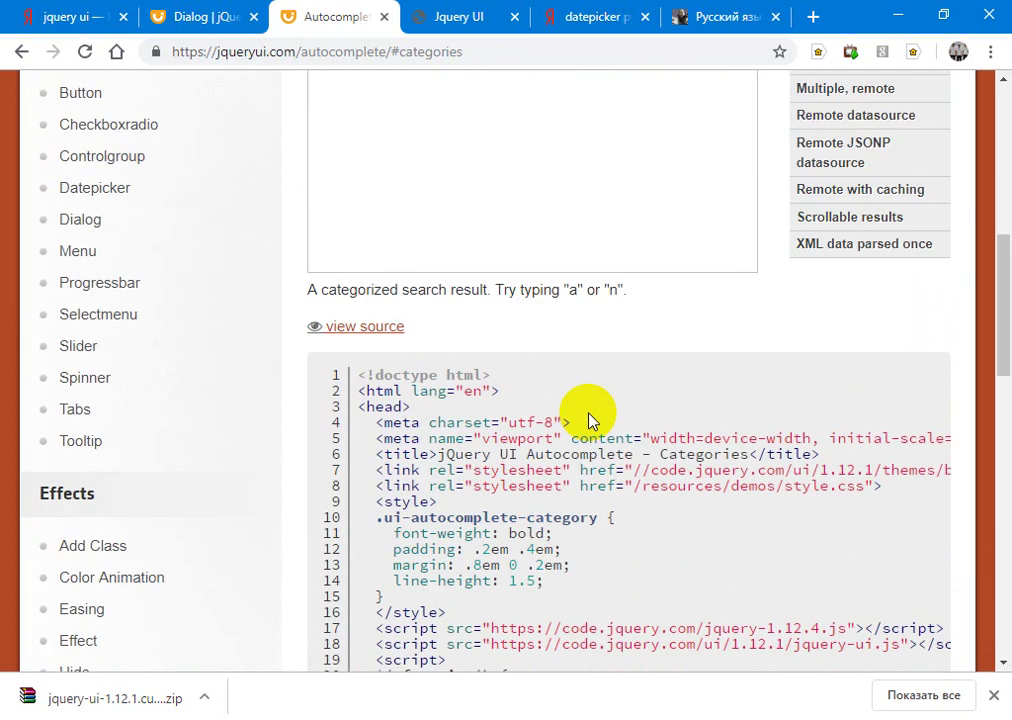
scroll(590, 418, "up", 5)
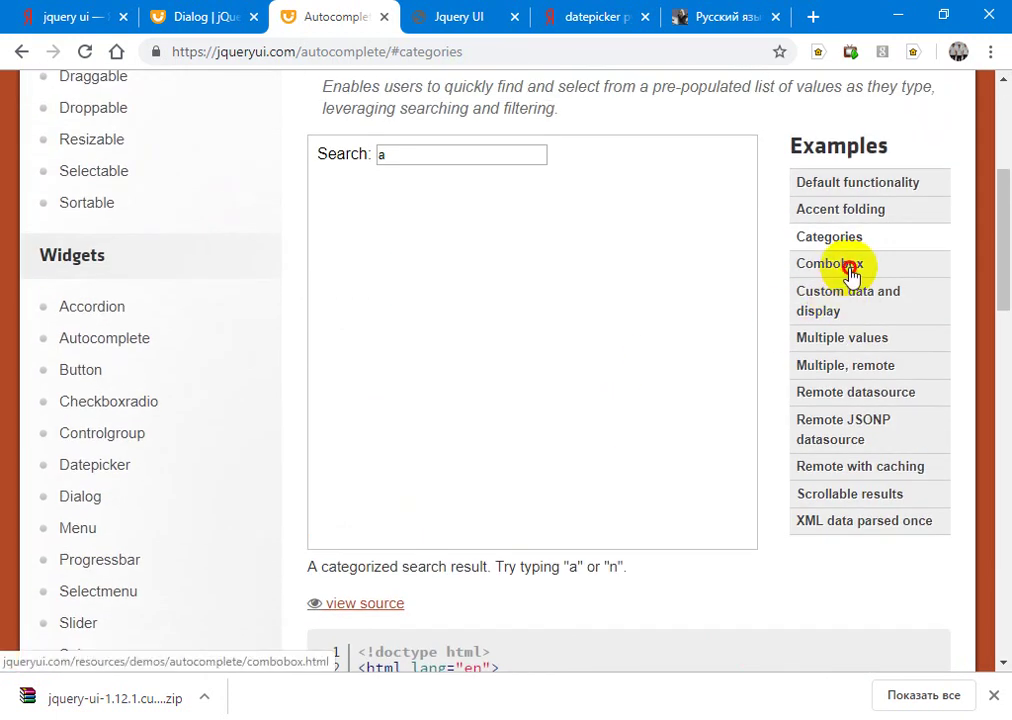
left_click(850, 266)
left_click(470, 181)
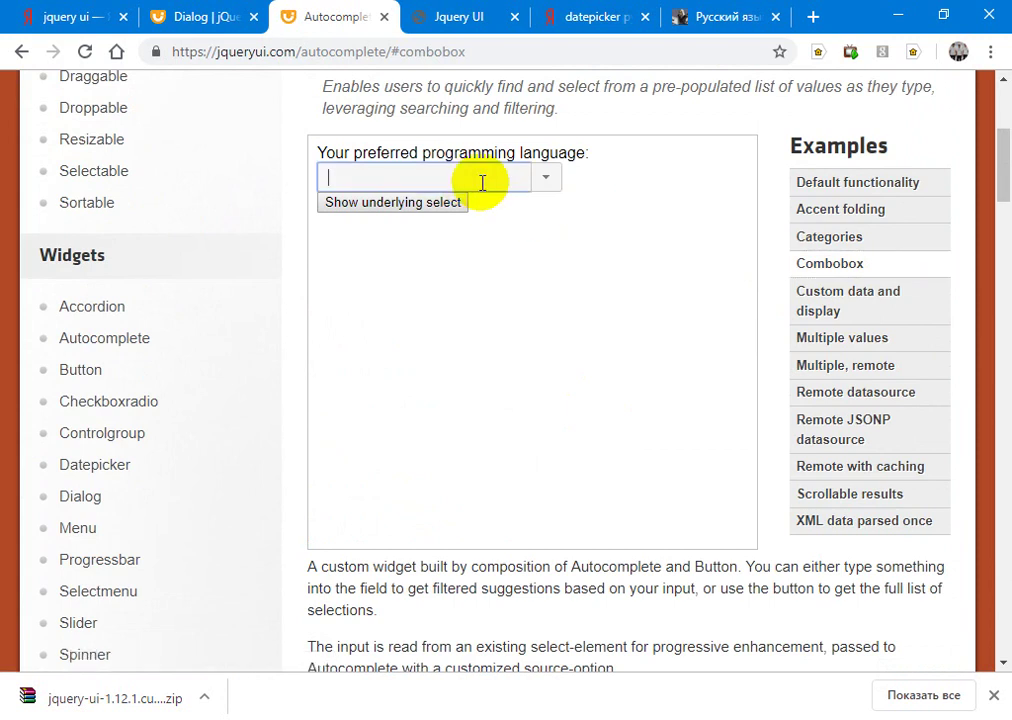
left_click(546, 177)
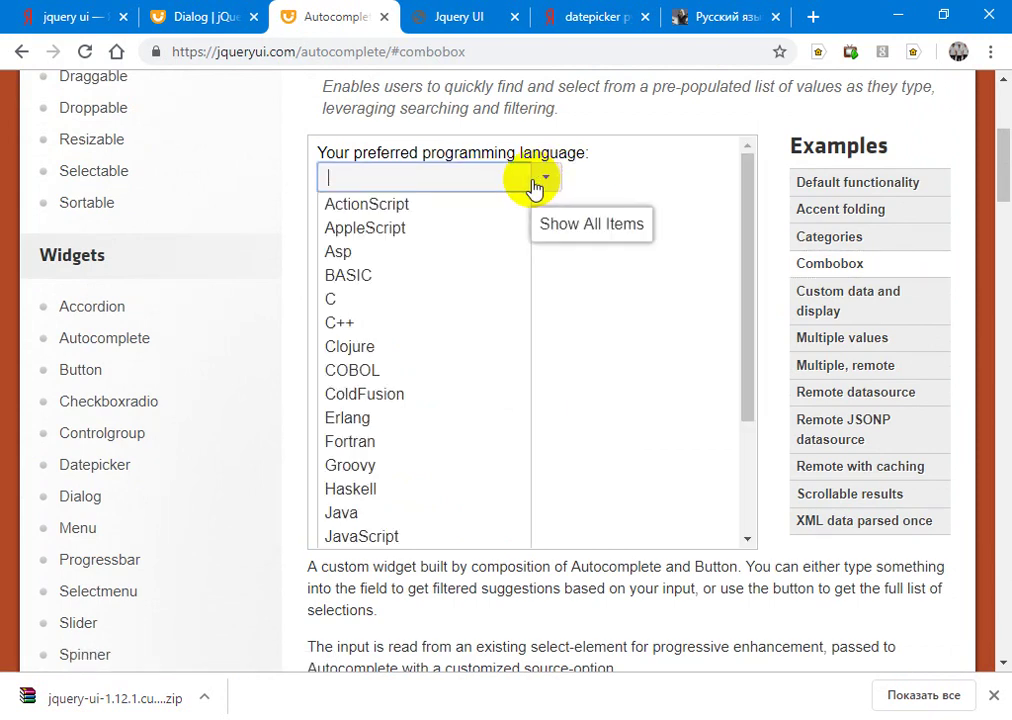
left_click(382, 348)
Step: Replace the combobox text with "sc" to filter the languages and choose JavaScript
double_click(418, 167)
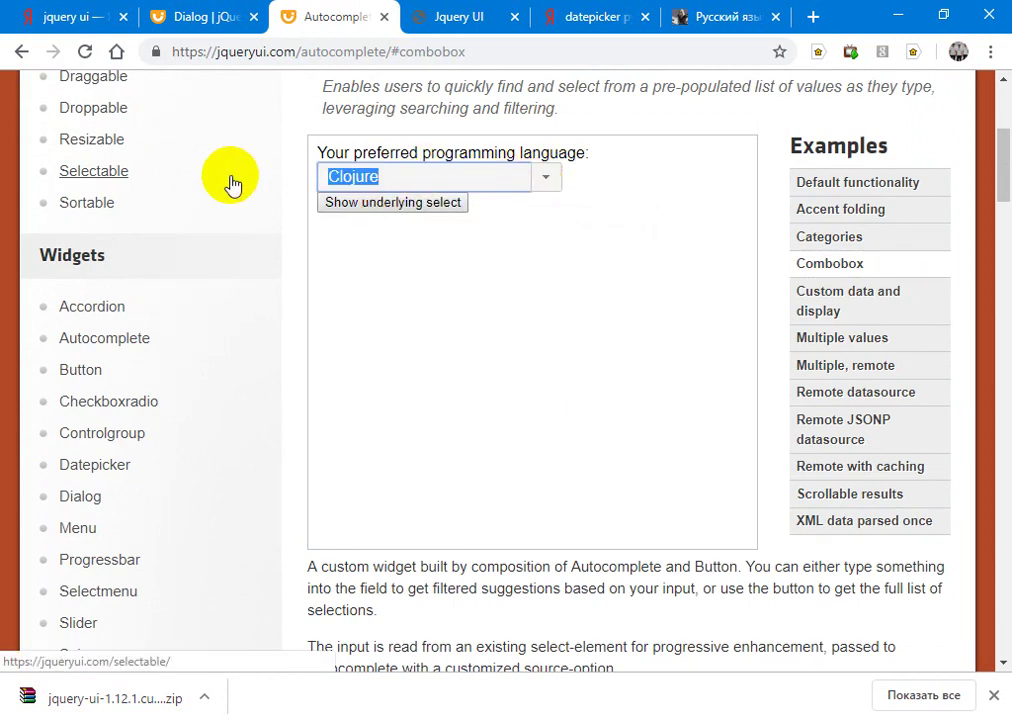
type("ga")
key("BackSpace")
key("BackSpace")
type("s")
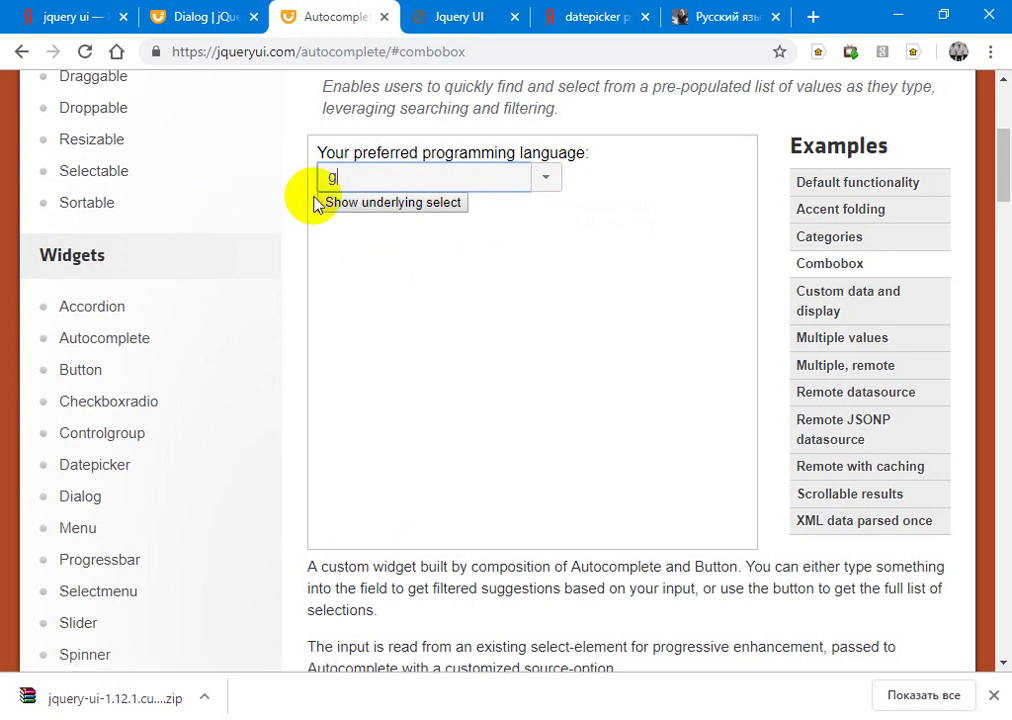
type("c")
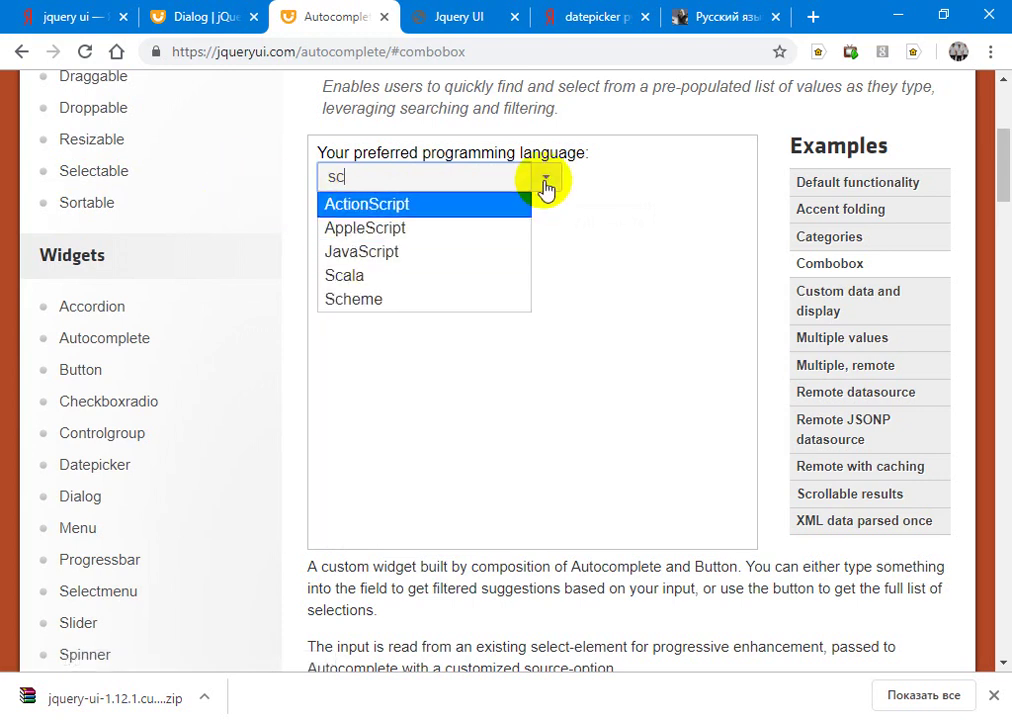
left_click(440, 255)
Step: Choose COBOL from the combobox's full list and show the underlying select element
left_click(546, 178)
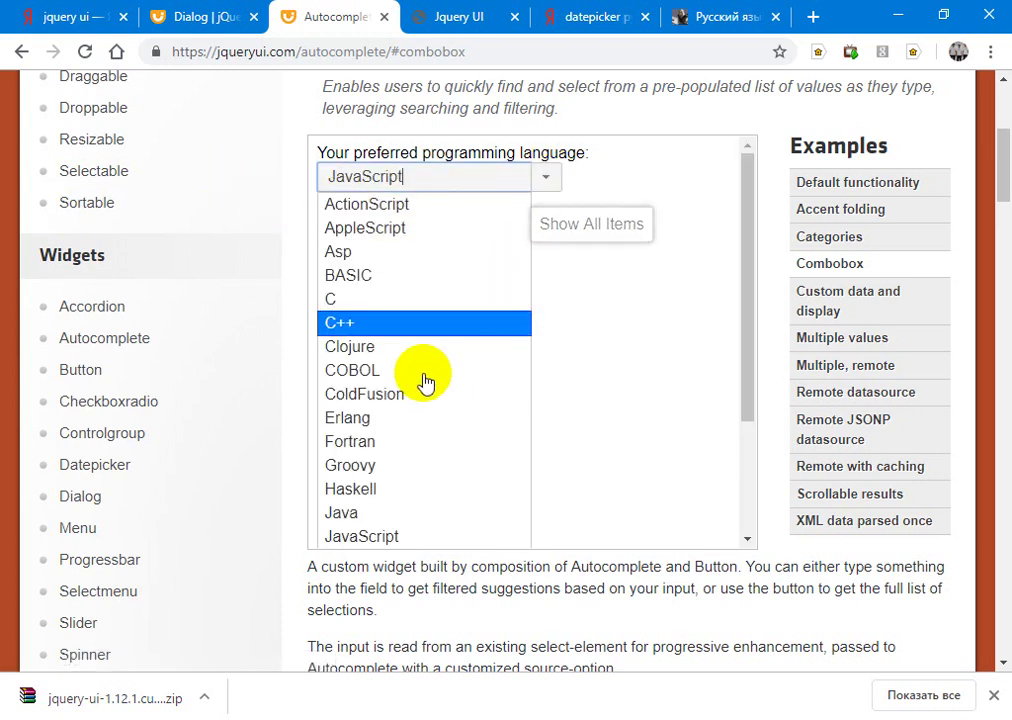
left_click(425, 350)
left_click(415, 204)
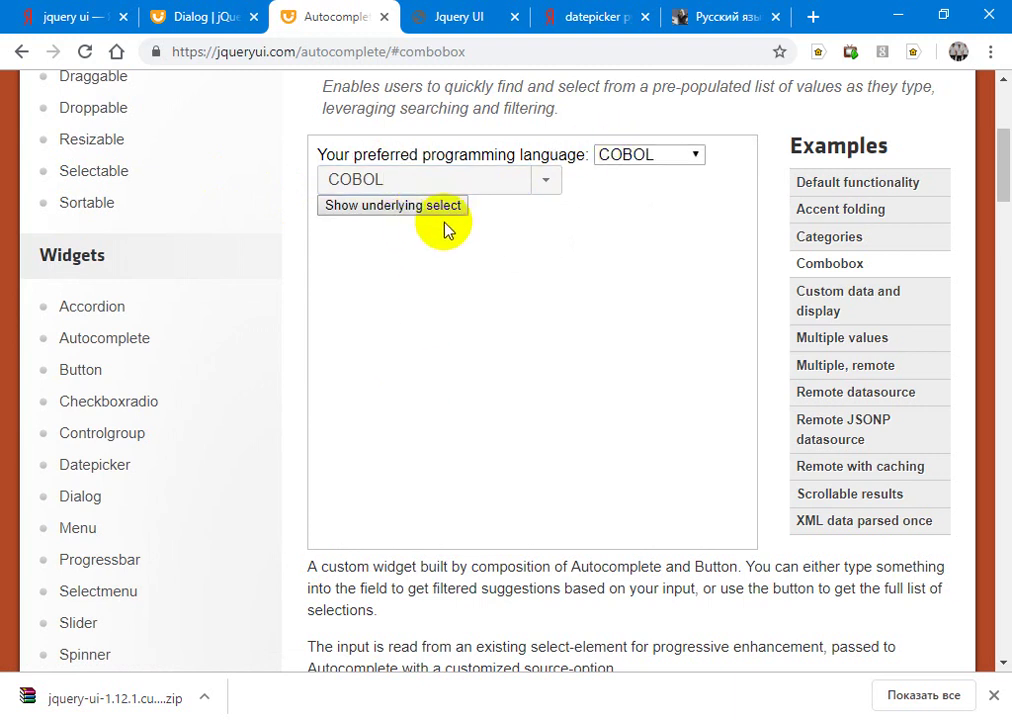
Step: Pick COBOL again in the combobox, then change the preferred language to Asp
left_click(497, 175)
left_click(545, 182)
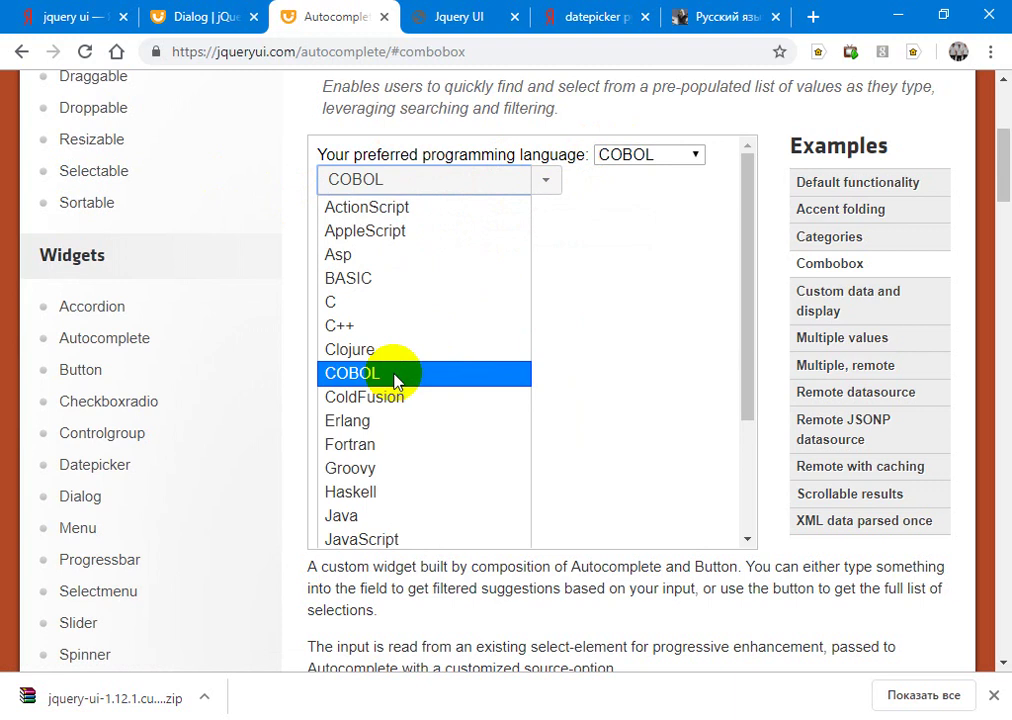
left_click(395, 374)
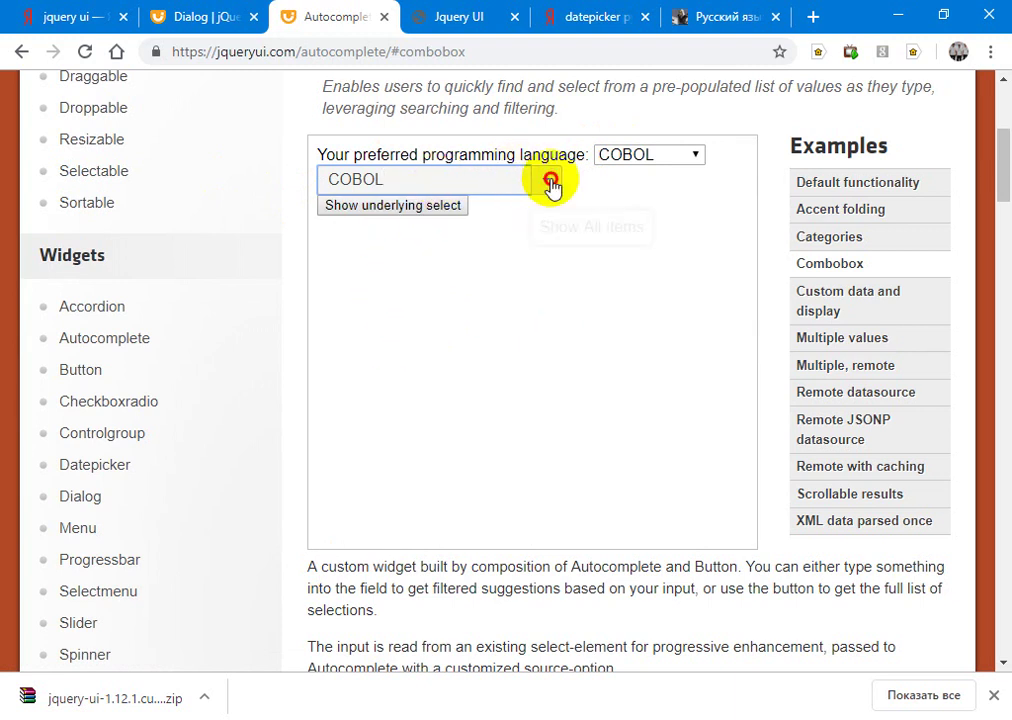
left_click(549, 181)
left_click(395, 252)
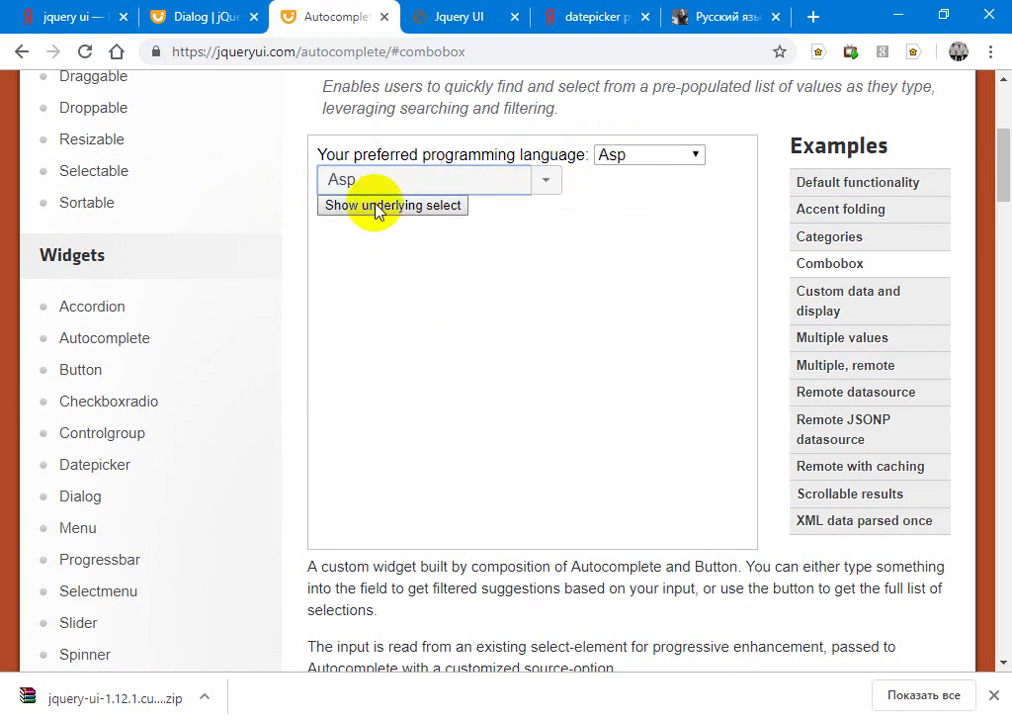
Step: Toggle the display of the combobox's underlying select element several times
left_click(361, 206)
left_click(420, 205)
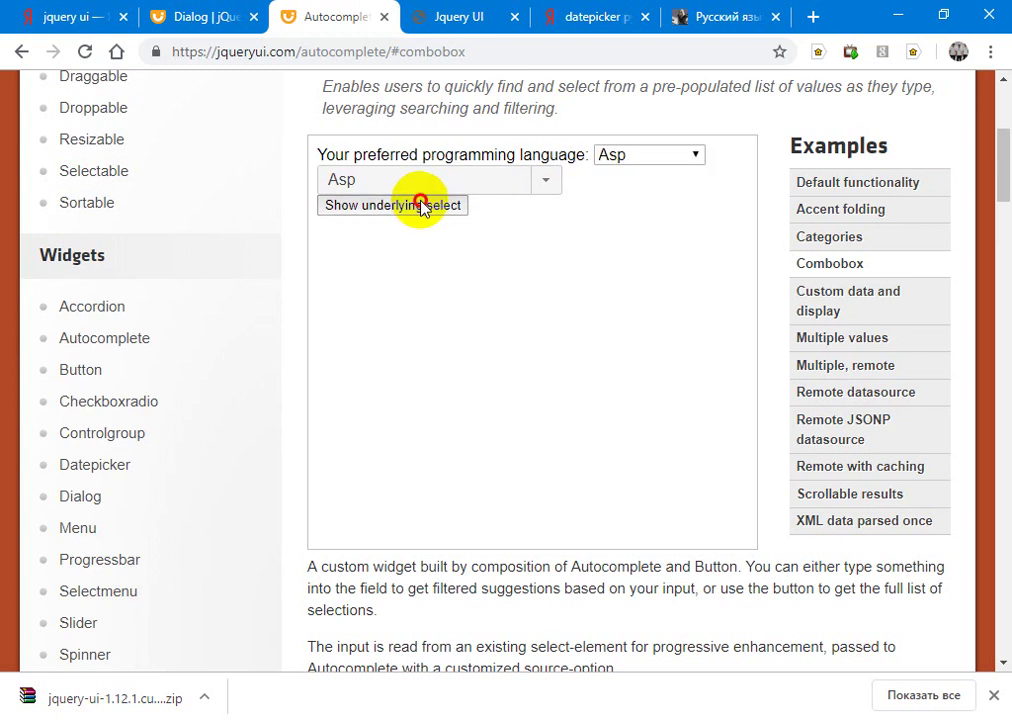
left_click(420, 205)
left_click(830, 263)
Step: Open the Progressbar widget page and look over its default functionality demo
mouse_move(1003, 165)
left_mouse_down()
mouse_move(1005, 282)
mouse_move(1005, 158)
mouse_move(1005, 178)
left_mouse_up()
scroll(203, 95, "up", 1)
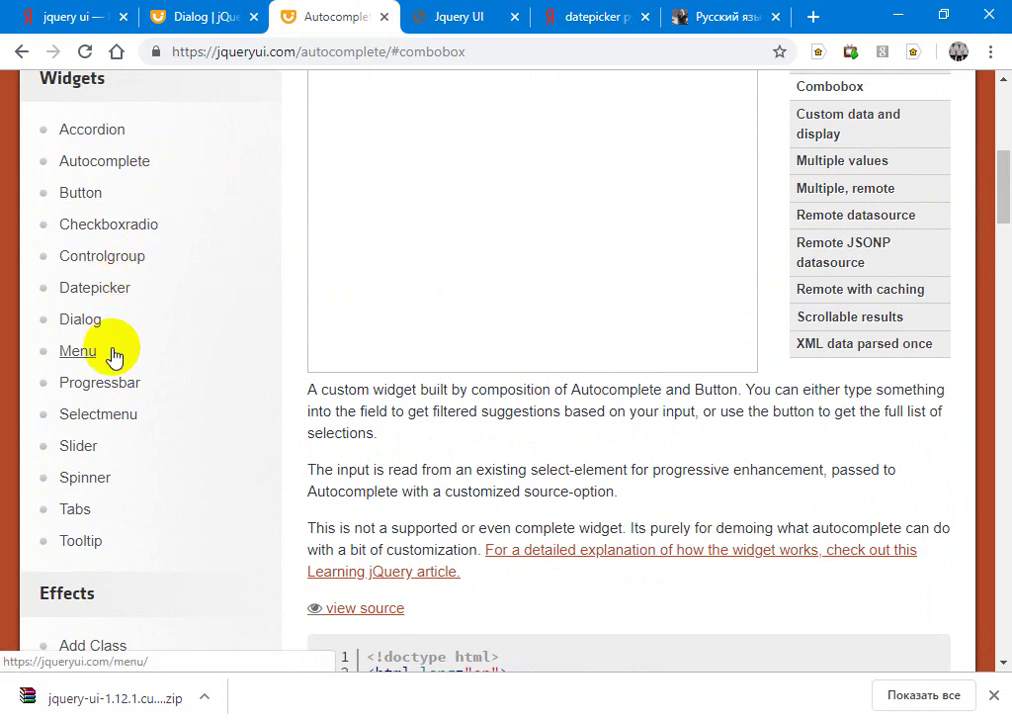
left_click(107, 388)
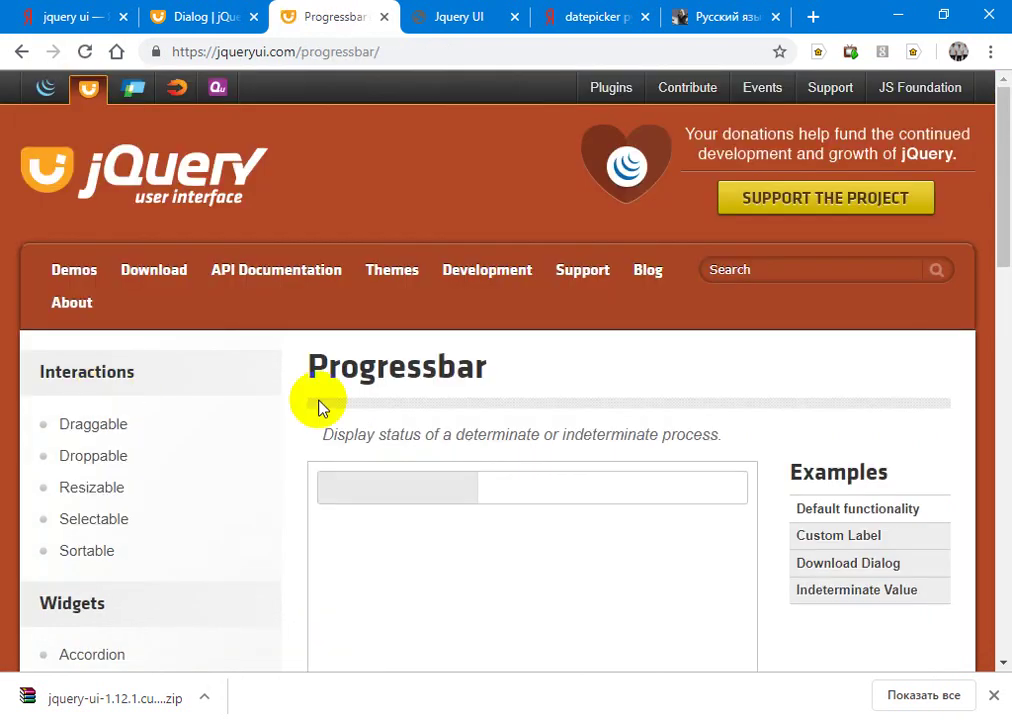
scroll(348, 405, "down", 1)
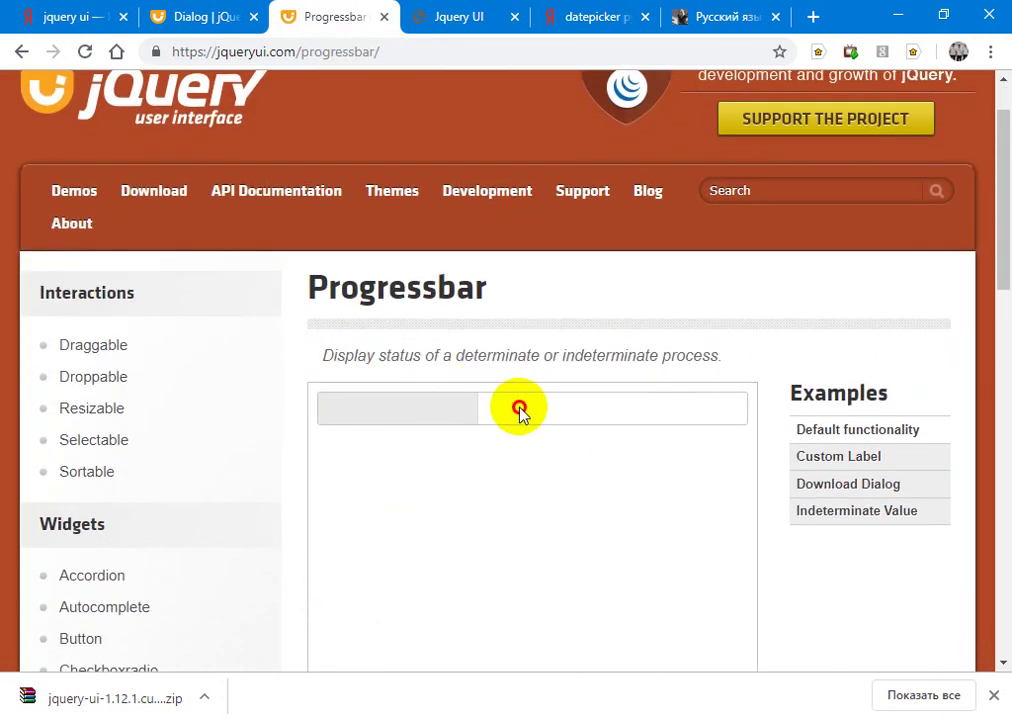
scroll(520, 412, "down", 3)
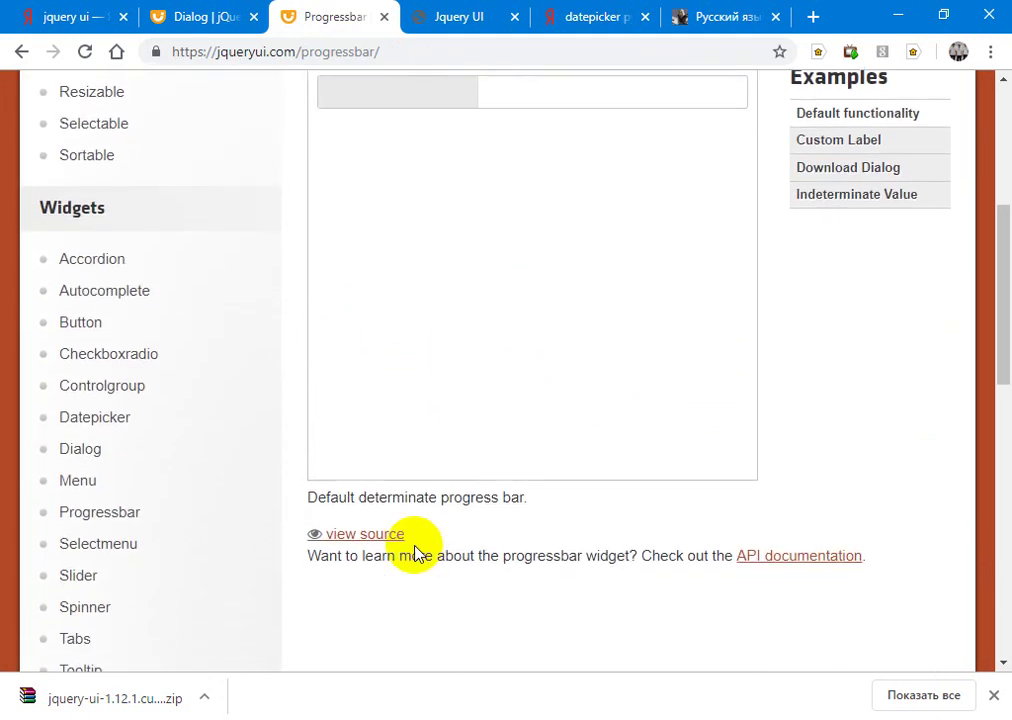
Step: Show the default Progressbar example's source and examine the progressbar call with its value option
left_click(372, 534)
scroll(505, 500, "down", 1)
scroll(507, 505, "down", 2)
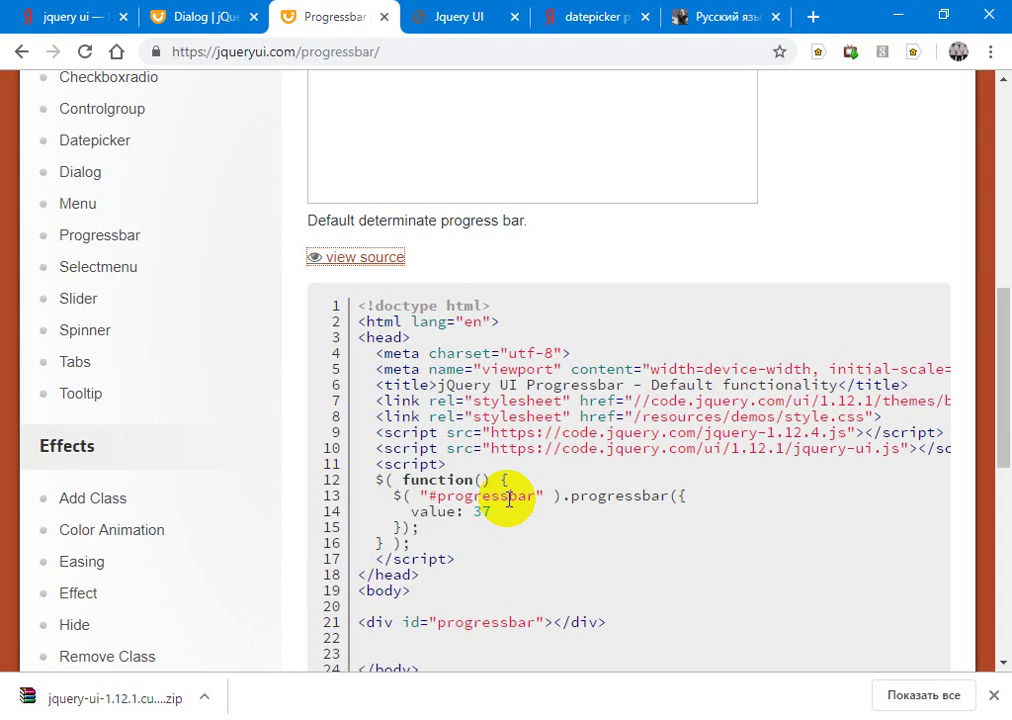
scroll(508, 498, "up", 4)
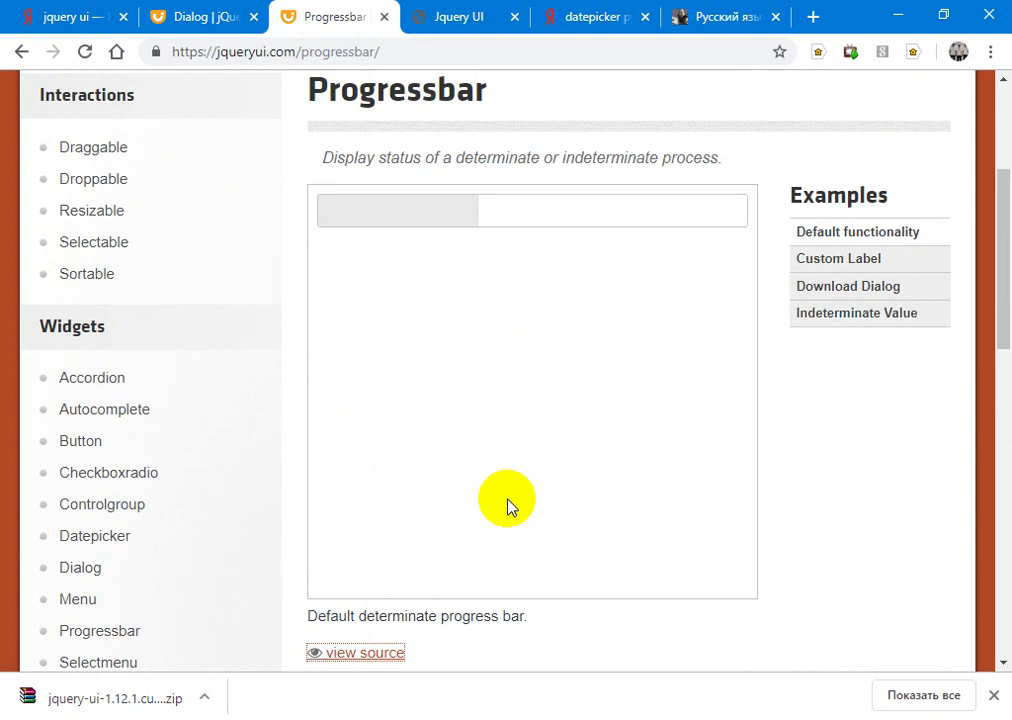
Step: Open the Selectmenu widget page, show its example source and examine the selectmenu calls in the script
scroll(507, 505, "down", 1)
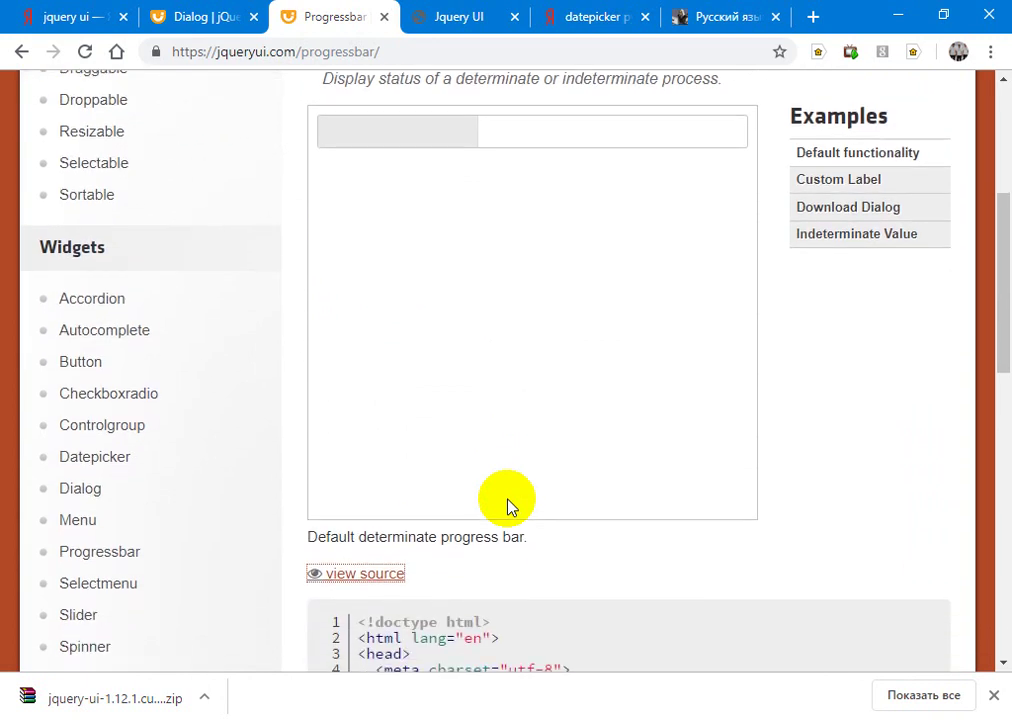
left_click(117, 588)
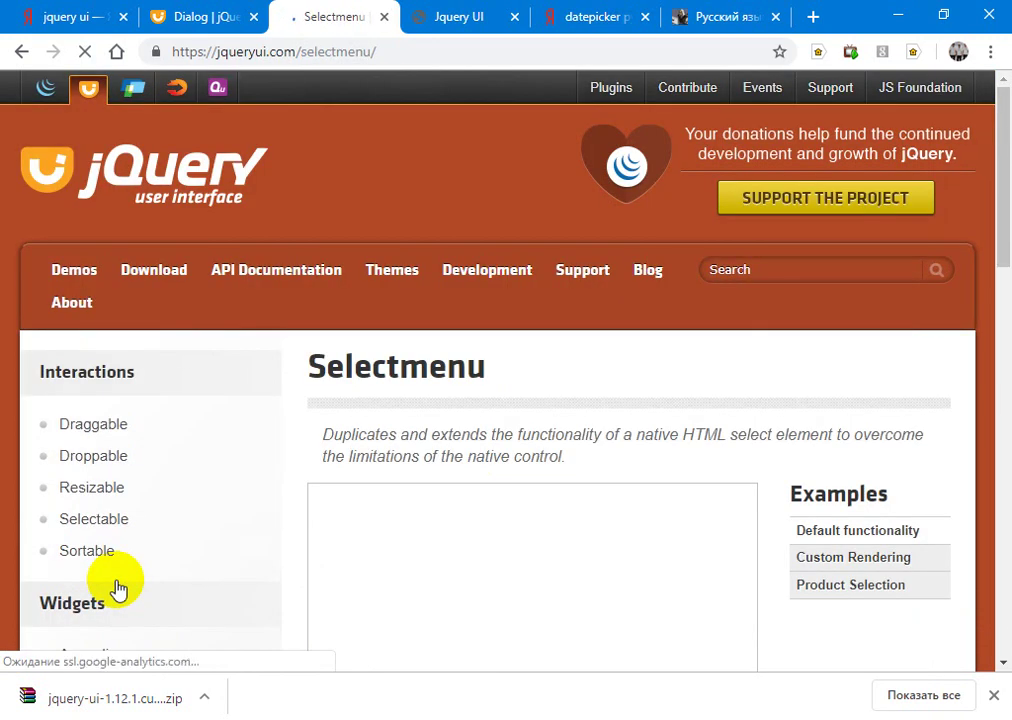
scroll(117, 588, "down", 6)
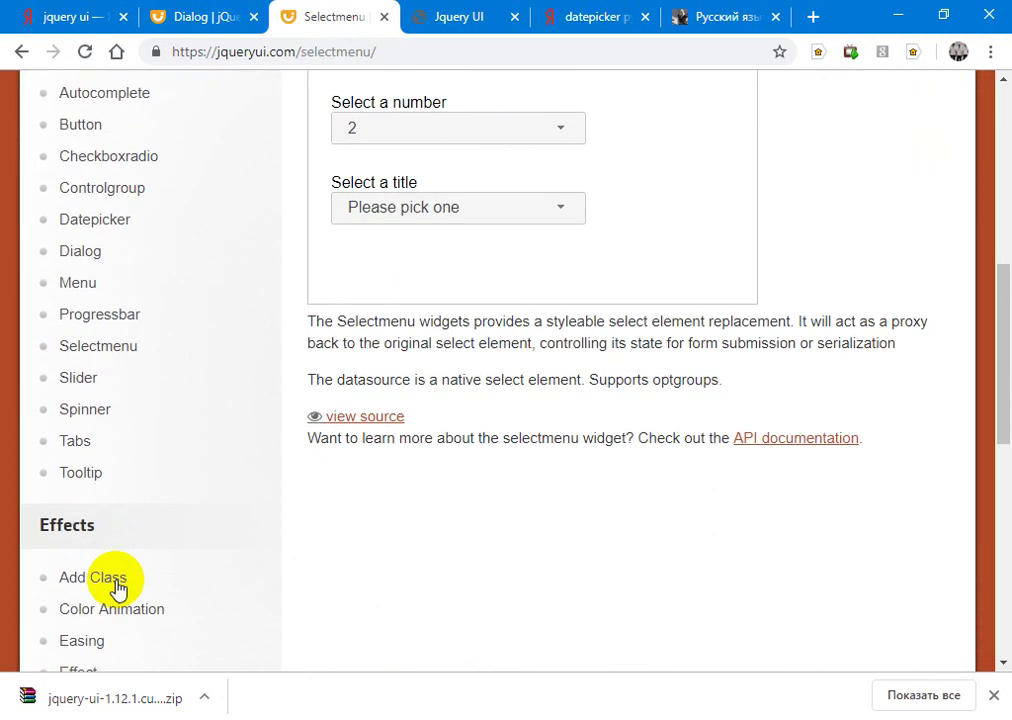
left_click(366, 416)
scroll(376, 420, "down", 6)
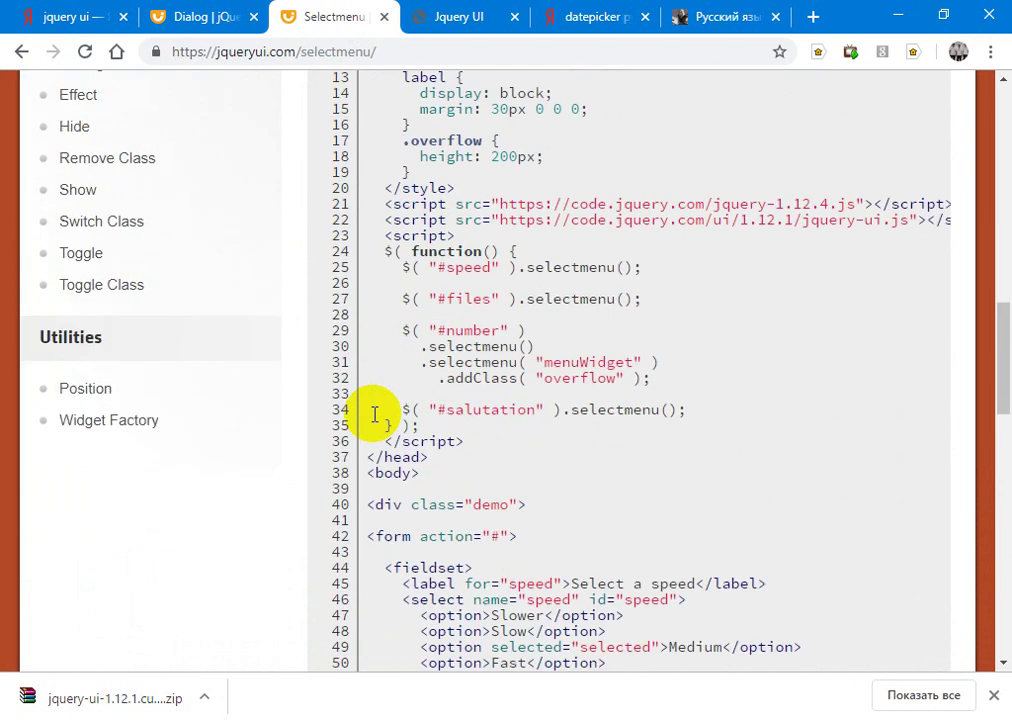
scroll(374, 414, "down", 1)
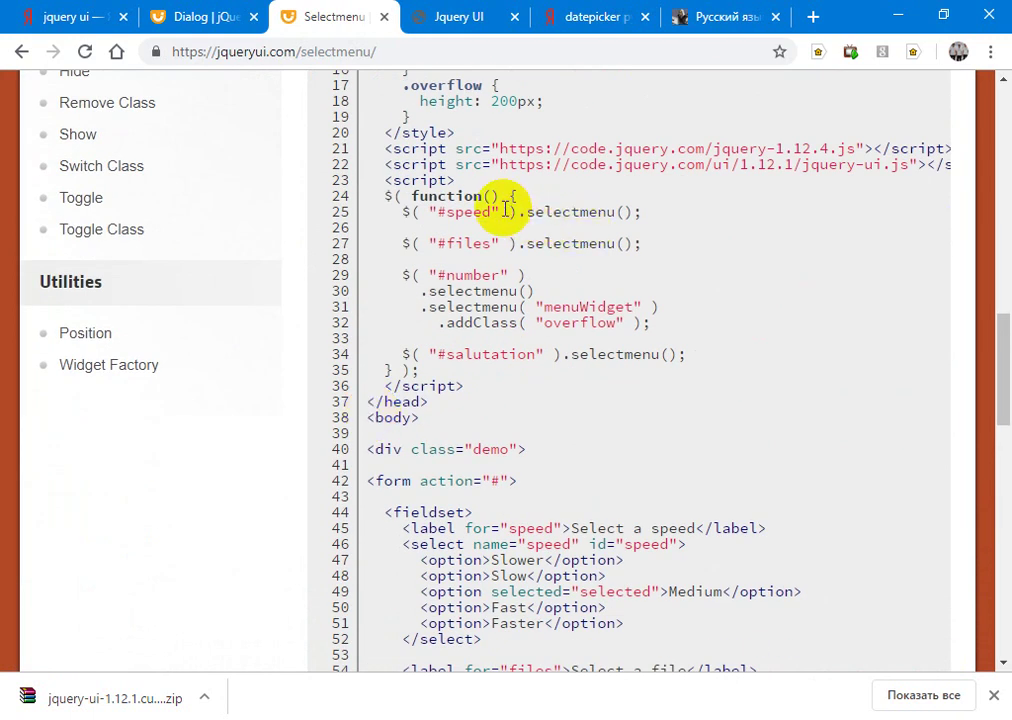
Step: Look over the select markup in the Selectmenu source and choose 5 in the demo's number menu
scroll(505, 205, "down", 2)
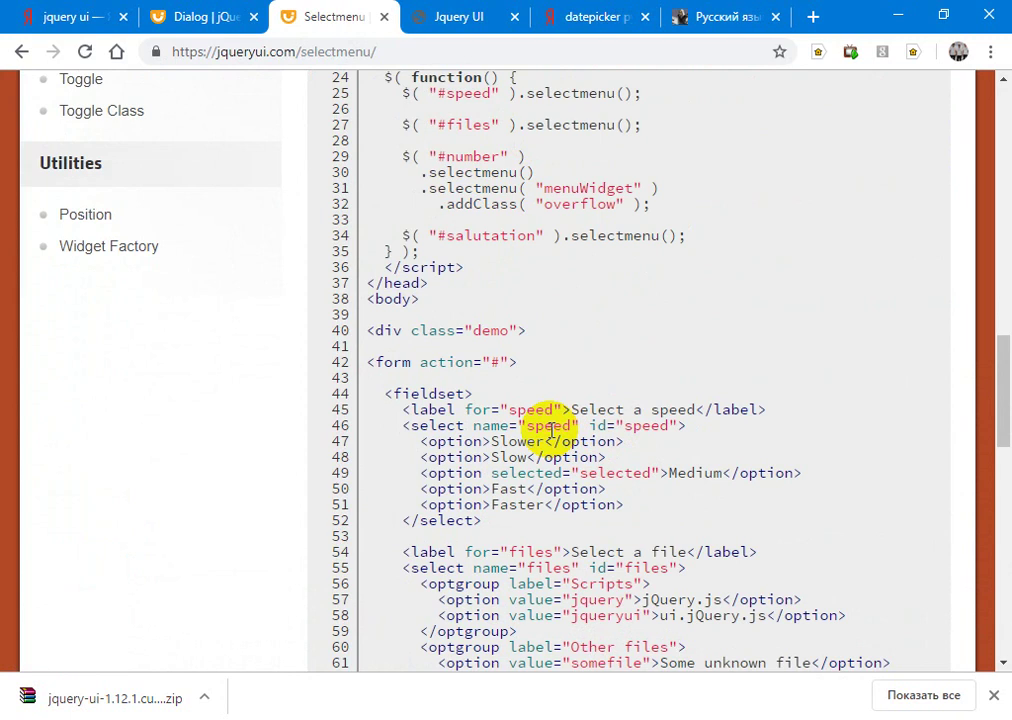
scroll(551, 428, "up", 9)
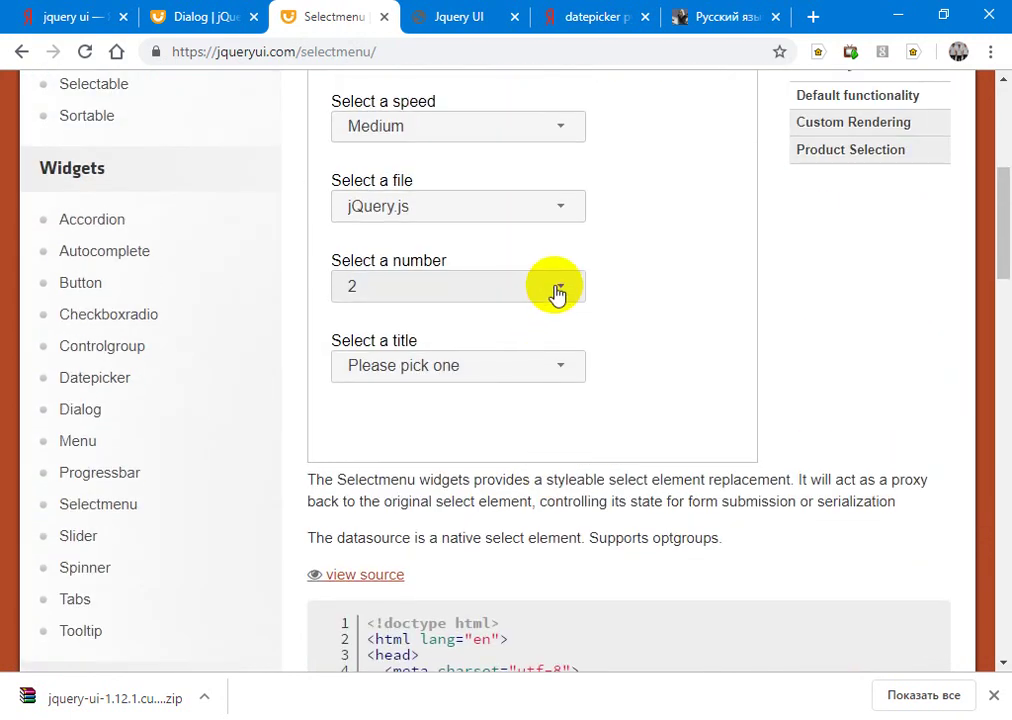
left_click(560, 289)
left_click(418, 420)
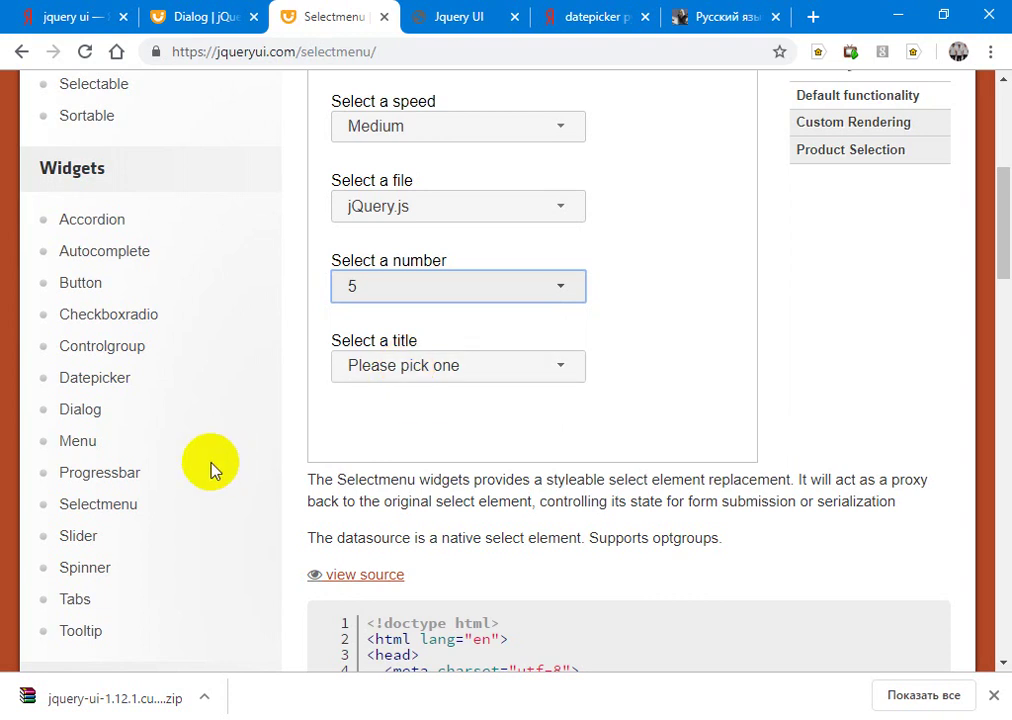
Step: Open the Slider widget page and move the demo's handle to about the middle of the track
left_click(83, 539)
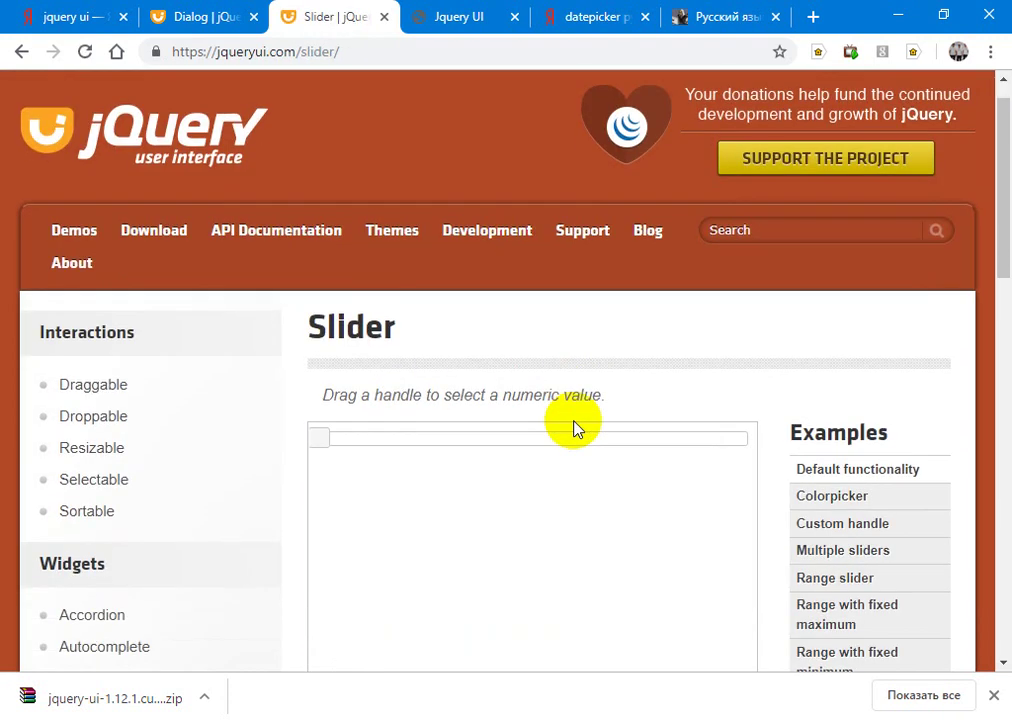
scroll(574, 428, "down", 2)
left_click_drag(323, 207, 530, 233)
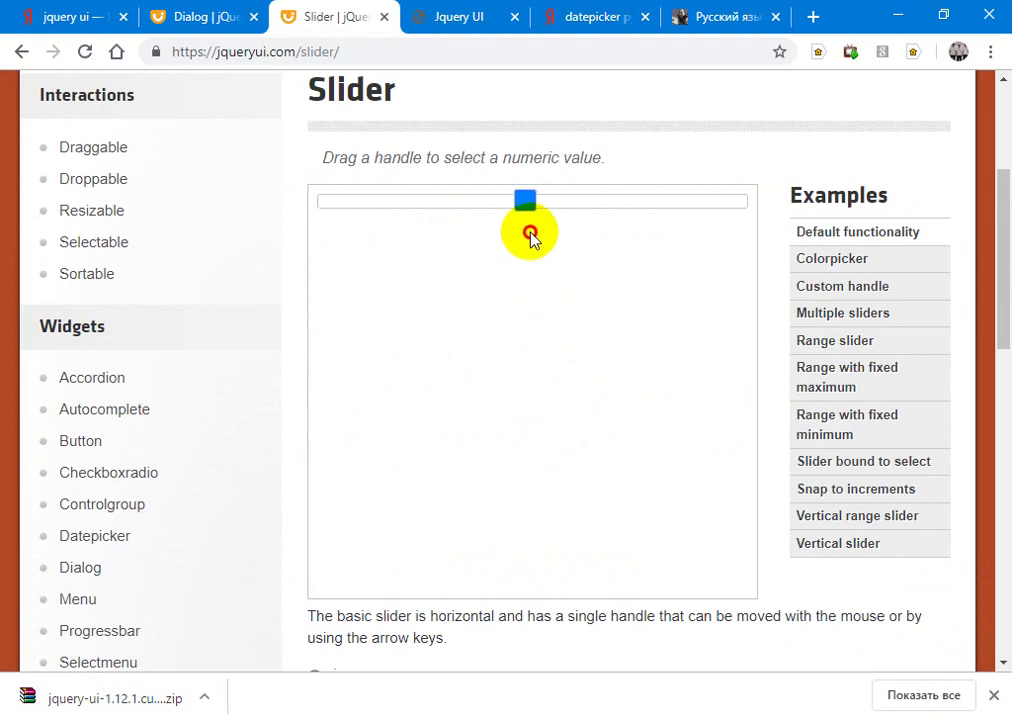
Step: Nudge the slider handle several increments down and back up using keyboard control
key("Left")
key("Left")
key("Left")
key("Left")
key("Left")
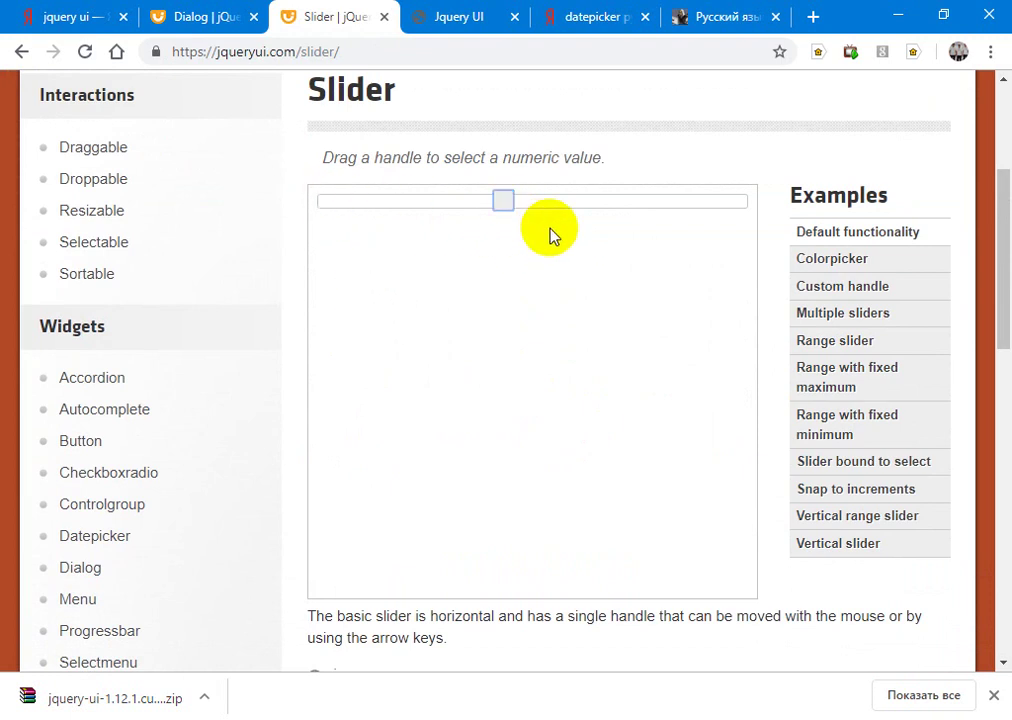
key("Right")
key("Right")
key("Right")
key("Right")
key("Right")
key("Right")
key("Right")
key("Right")
Step: Show the default Slider example's source and examine the slider call and the div it targets
scroll(549, 233, "down", 3)
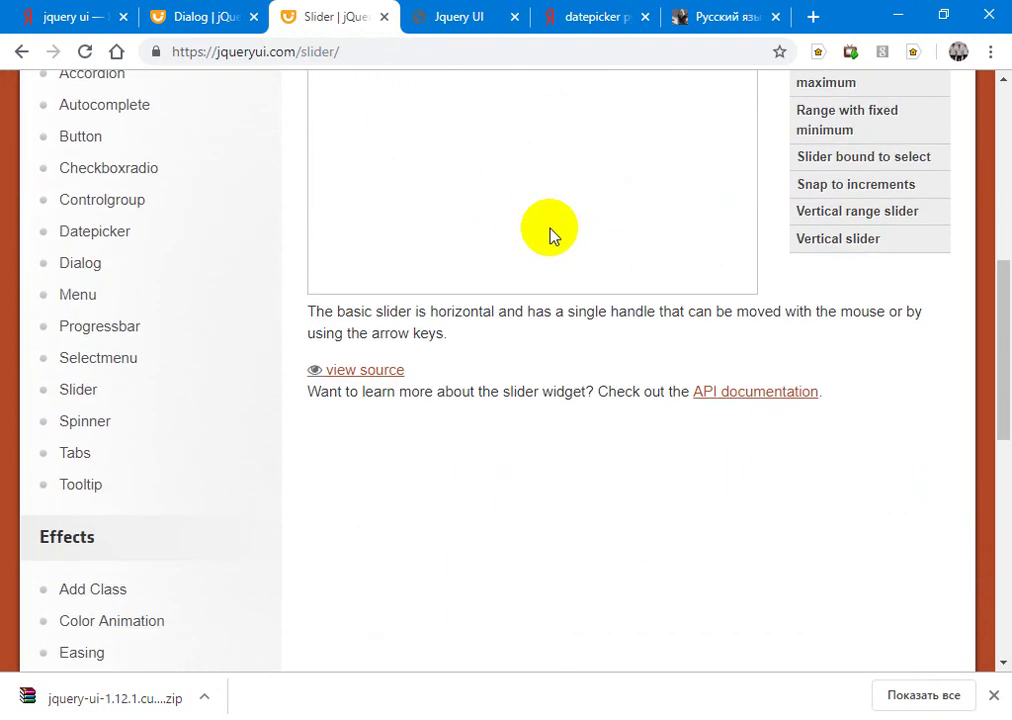
left_click(349, 362)
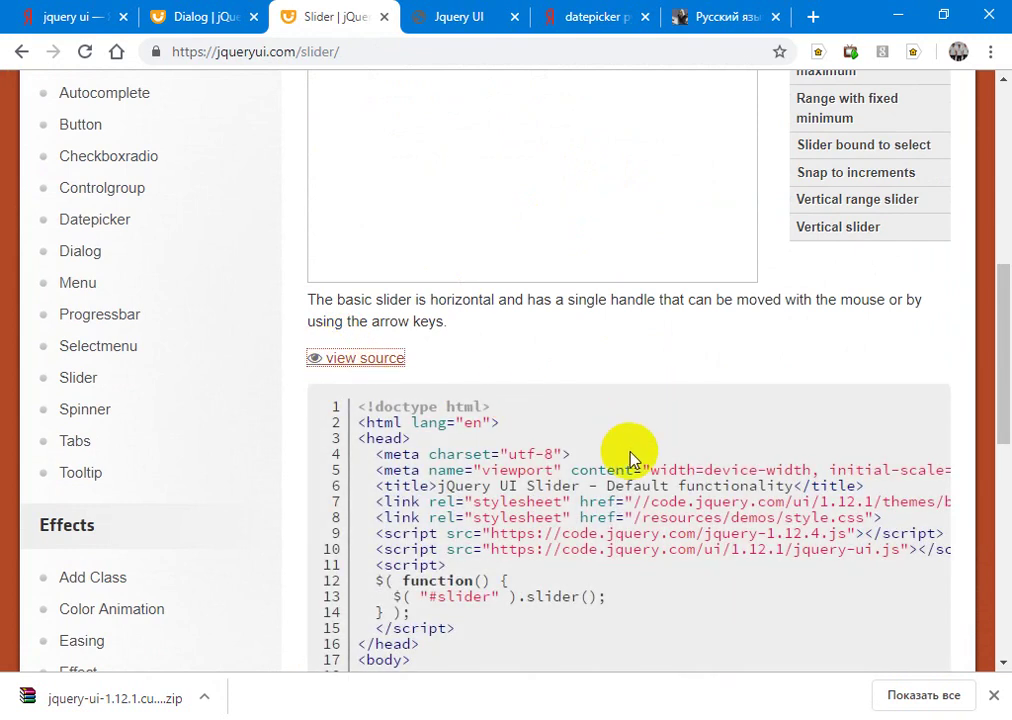
scroll(550, 508, "down", 1)
scroll(556, 510, "down", 4)
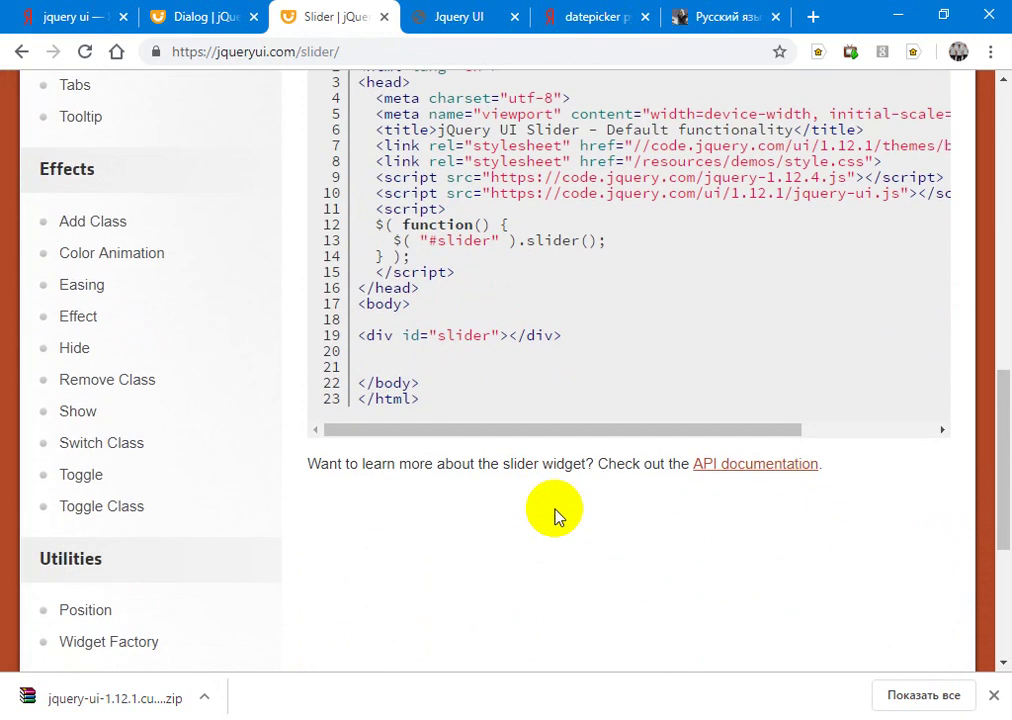
scroll(553, 515, "up", 3)
scroll(556, 513, "up", 2)
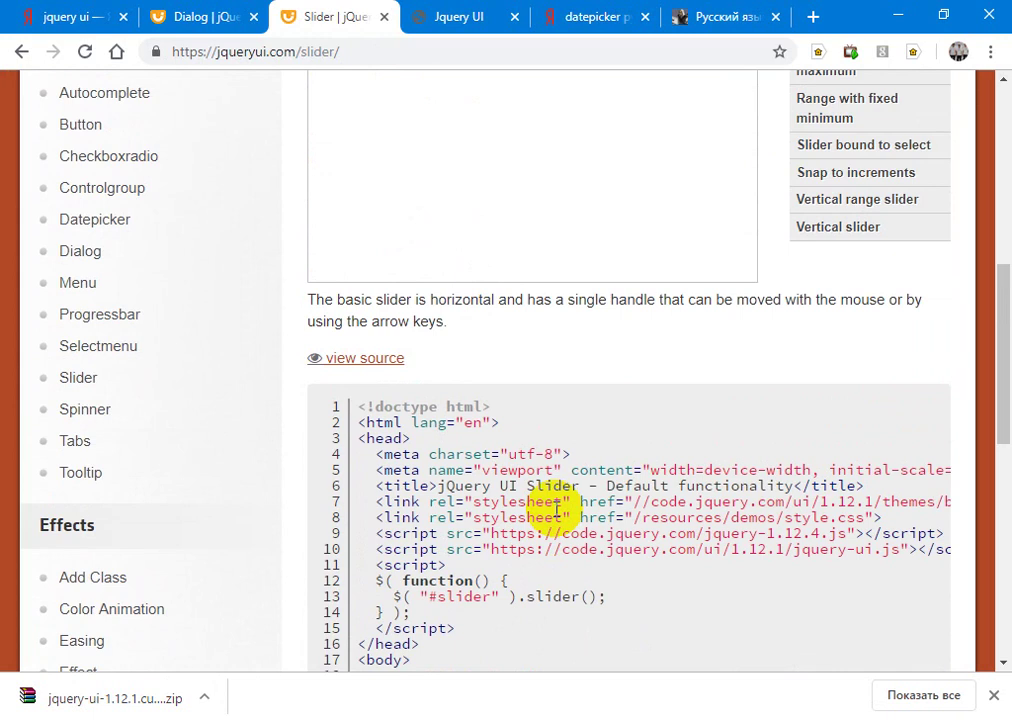
scroll(556, 510, "down", 4)
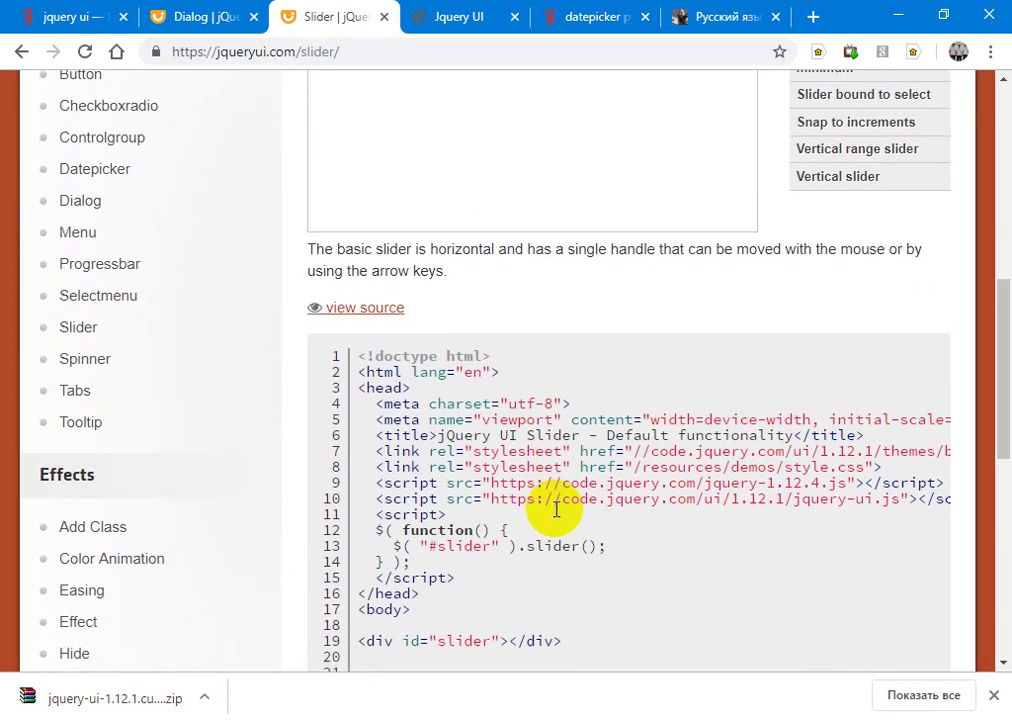
scroll(383, 540, "up", 4)
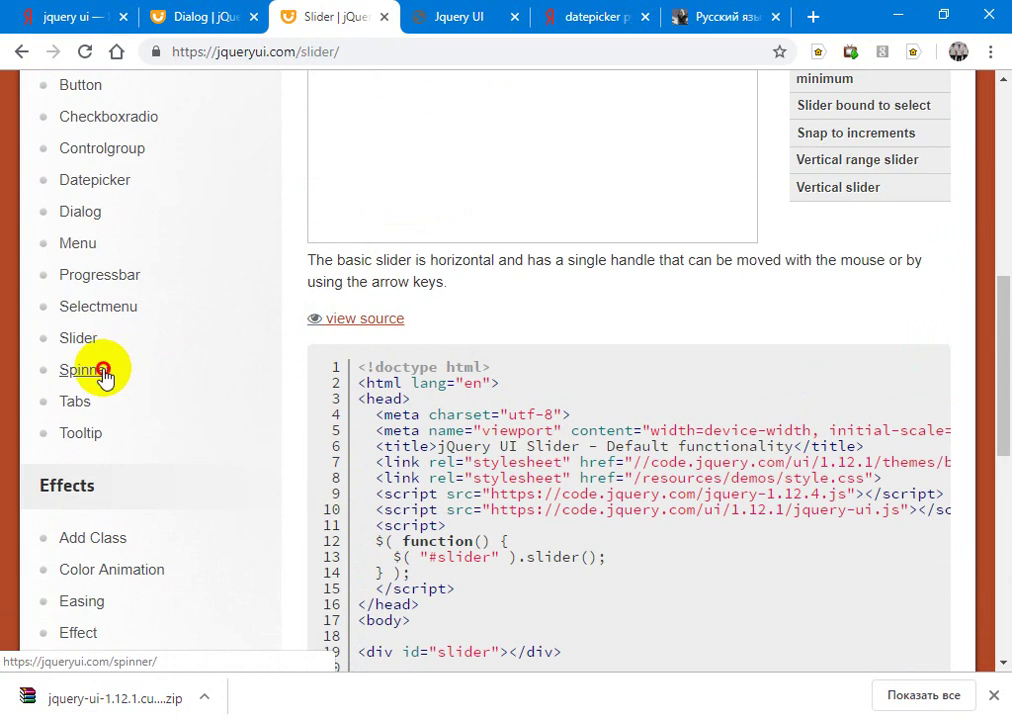
Step: Open the Spinner widget page and step the demo's value up to 6
left_click(103, 372)
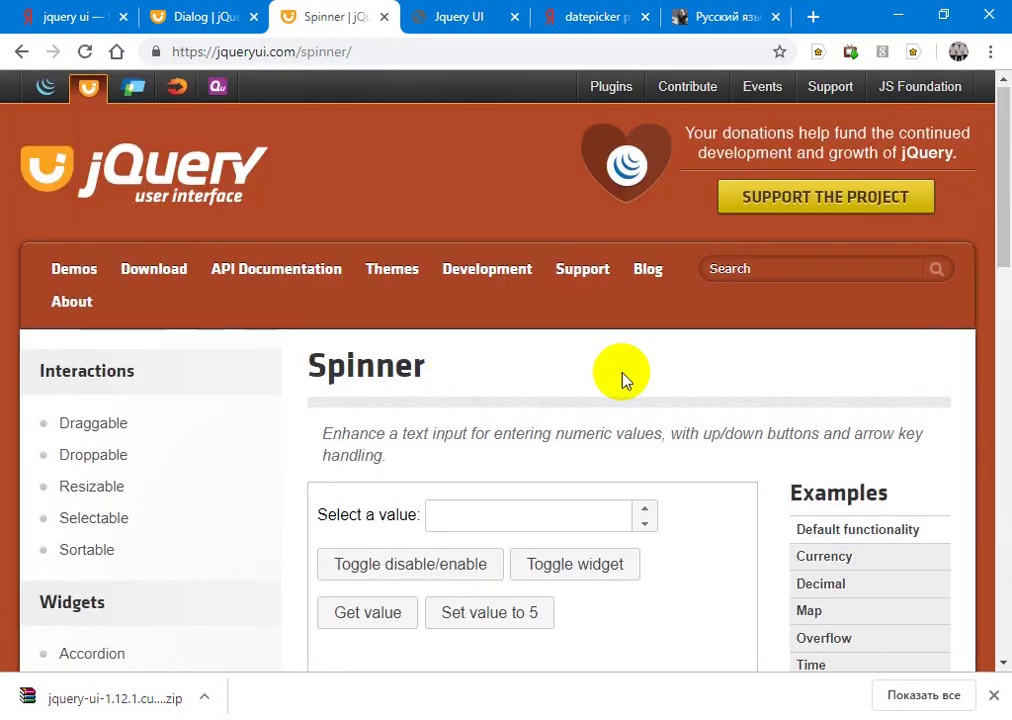
scroll(622, 378, "down", 2)
left_click(645, 326)
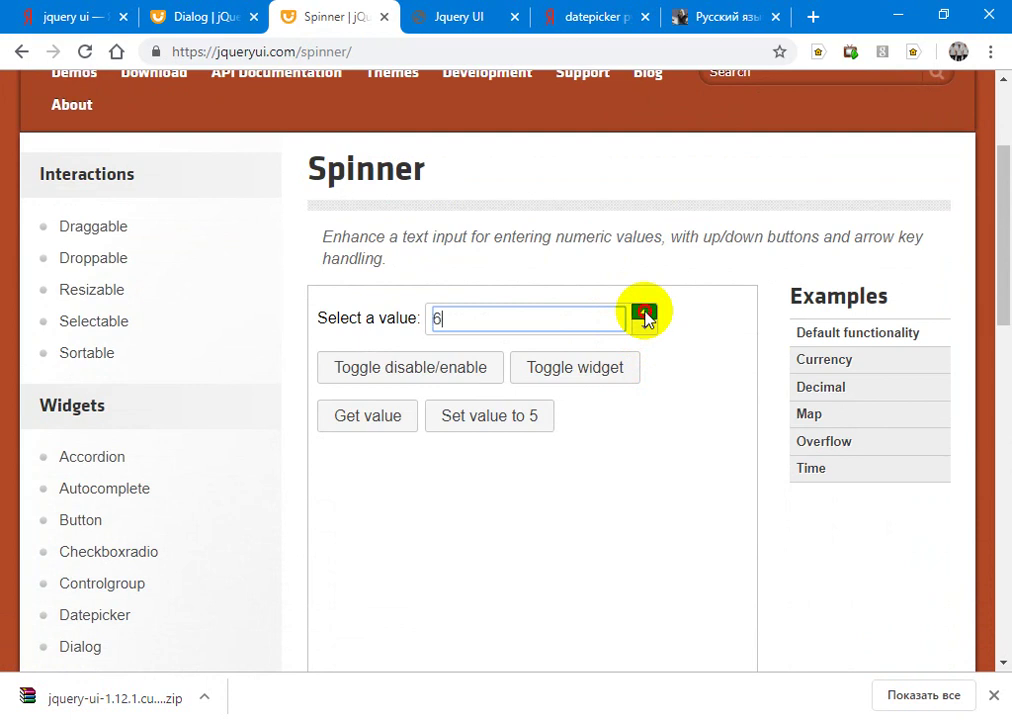
Step: Toggle the spinner widget off, try its disable, get-value and set-to-5 functions, and toggle the widget back on
left_click(574, 371)
left_click(479, 373)
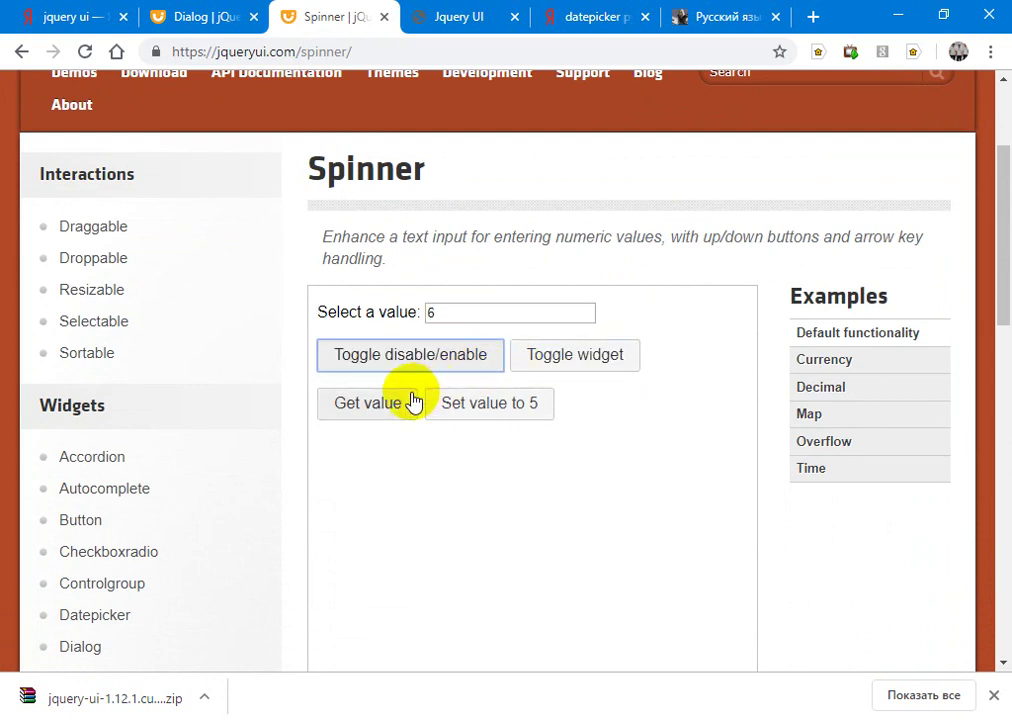
left_click(412, 402)
left_click(479, 408)
left_click(576, 321)
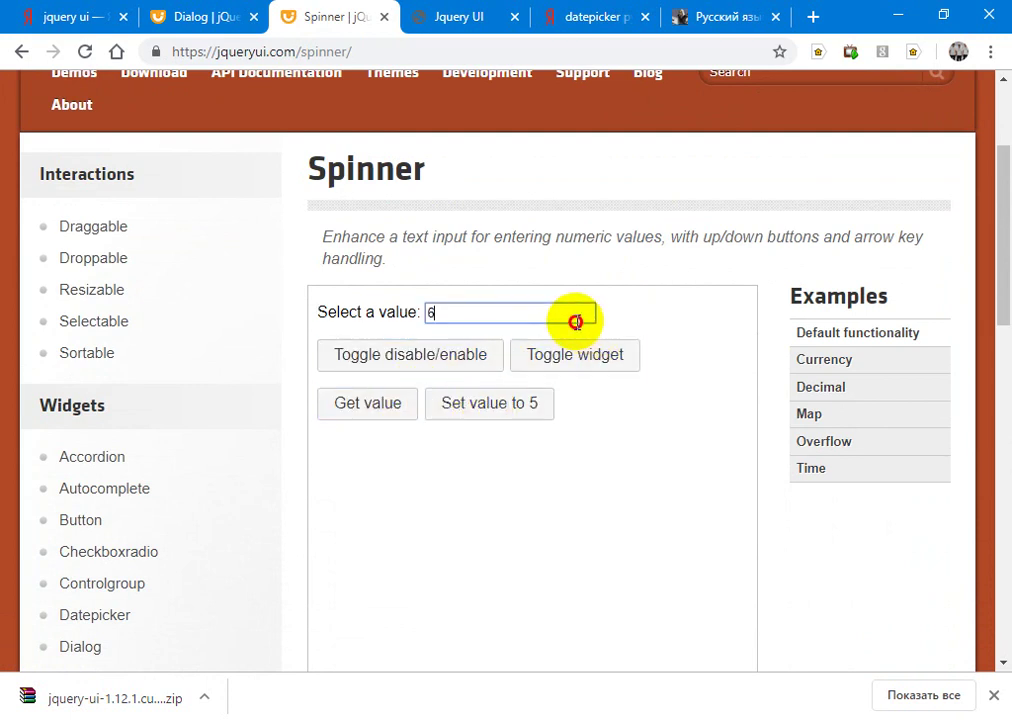
left_click(472, 358)
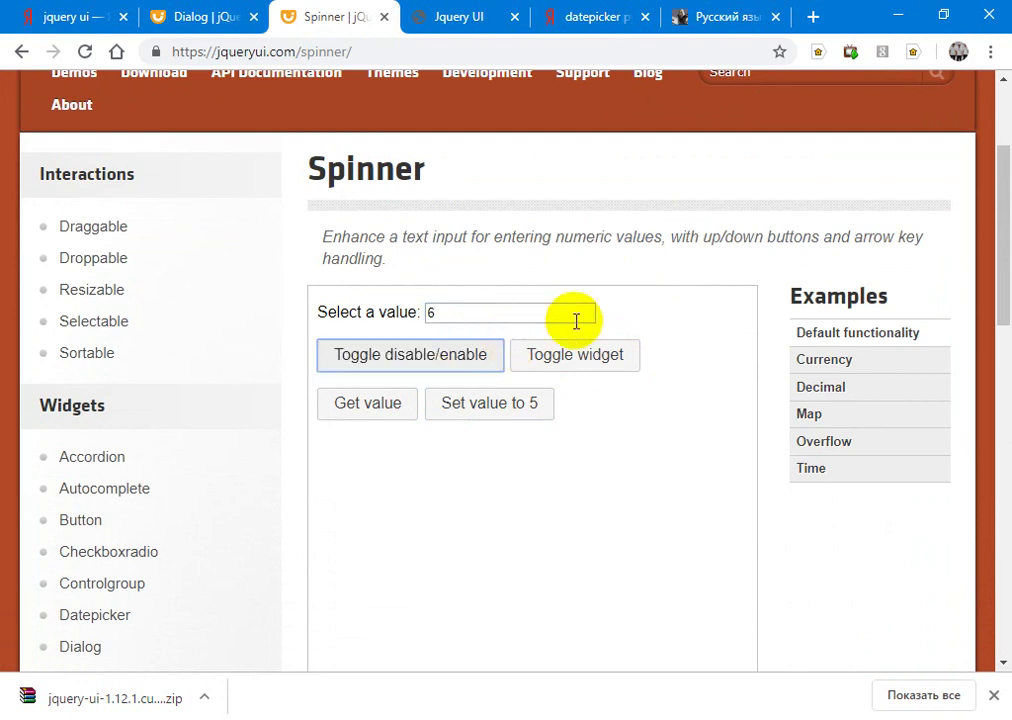
left_click(575, 358)
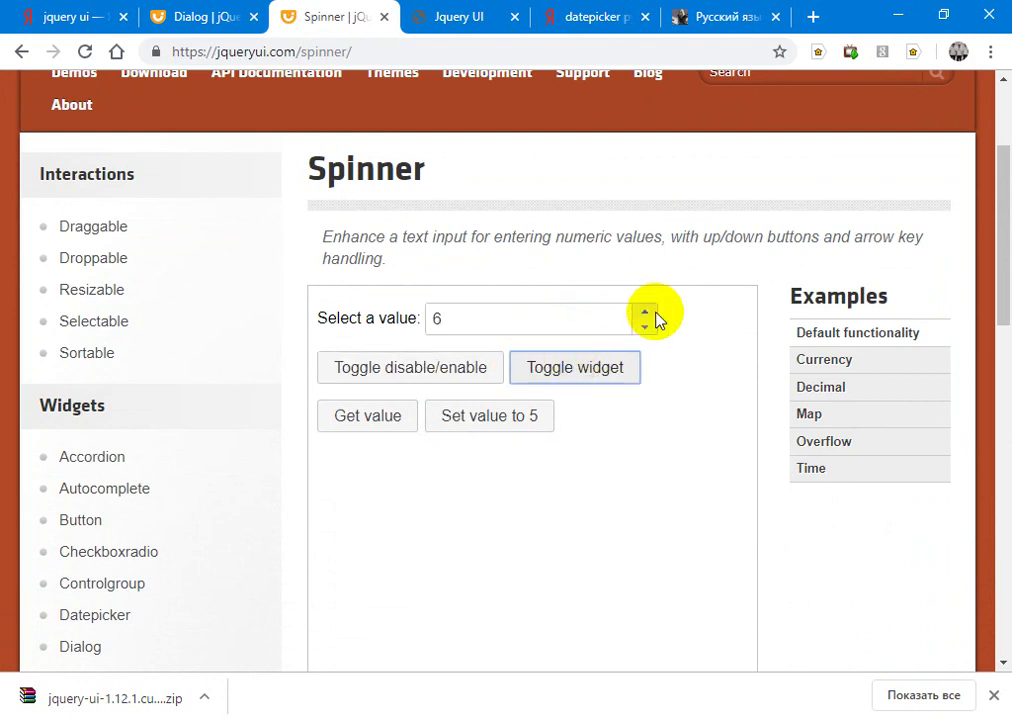
Step: Raise the restored spinner's value by several increments
left_click(645, 312)
left_click(645, 312)
left_click(645, 312)
Step: Open the Tabs widget page and switch repeatedly between the Nunc tincidunt, Proin dolor and Aenean lacinia panels
scroll(497, 577, "down", 5)
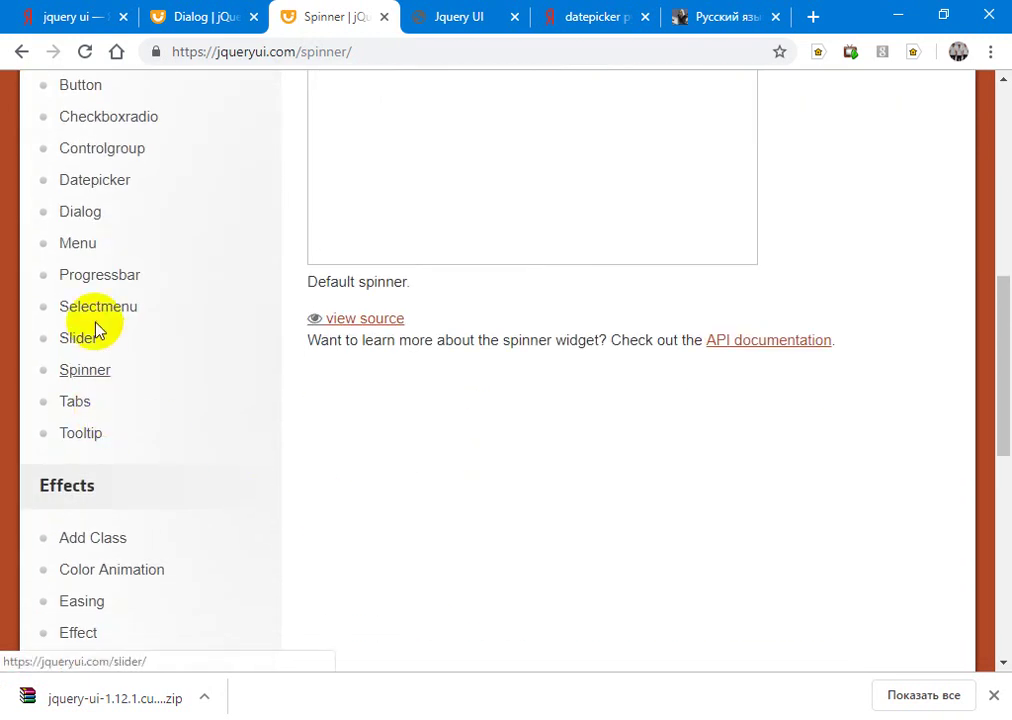
left_click(75, 402)
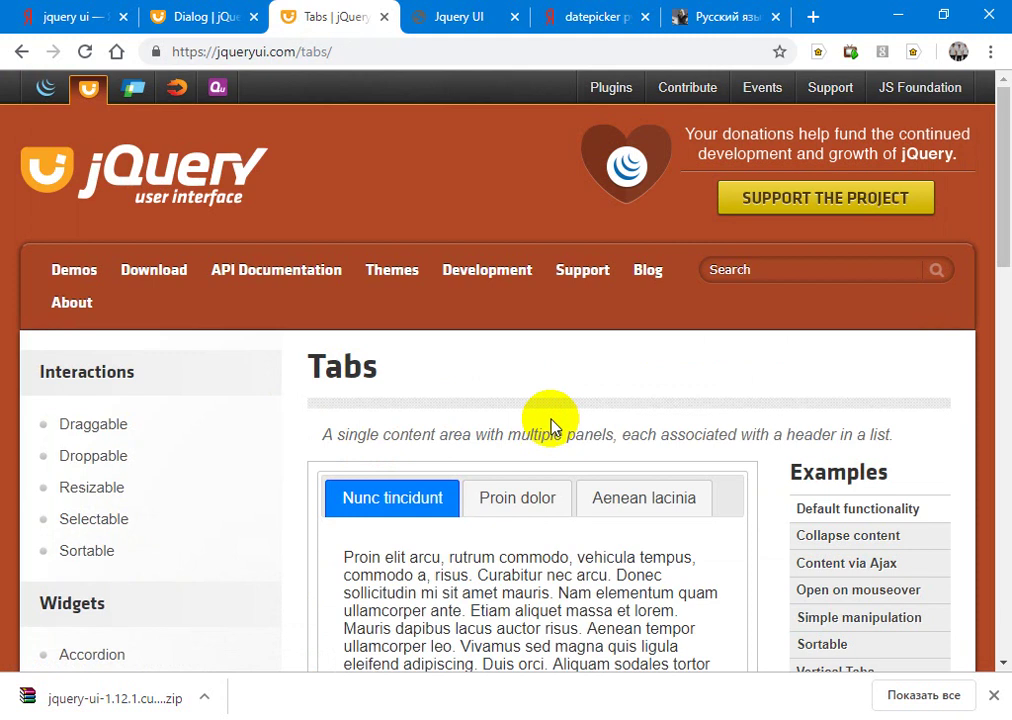
scroll(551, 428, "down", 1)
left_click(517, 385)
left_click(641, 393)
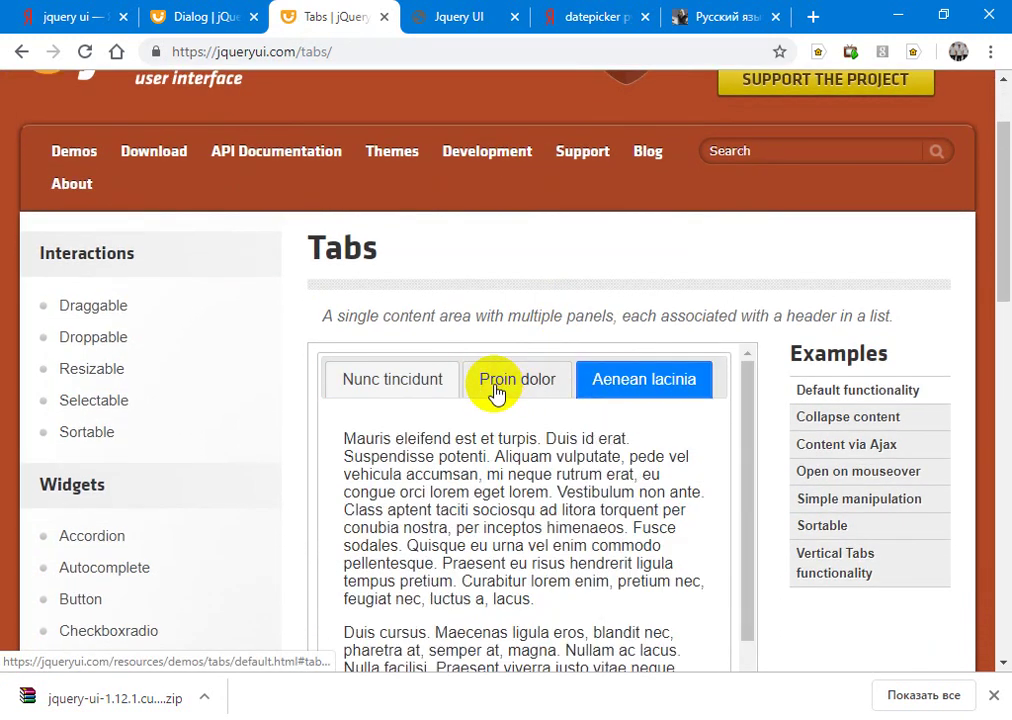
left_click(494, 388)
left_click(429, 384)
left_click(500, 388)
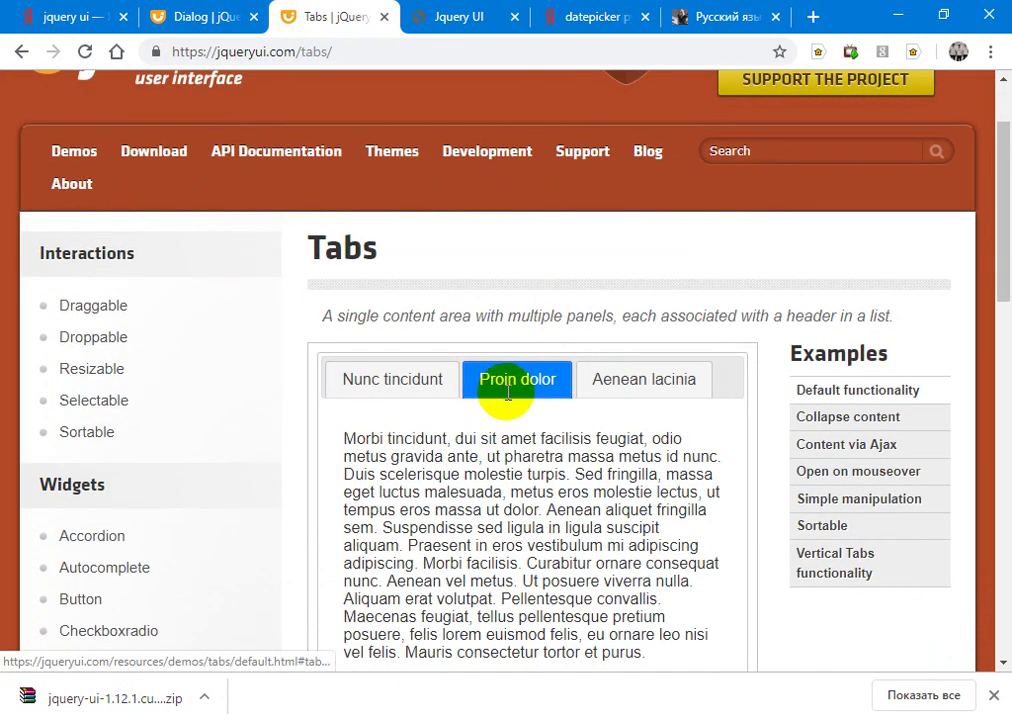
left_click(635, 389)
left_click(493, 382)
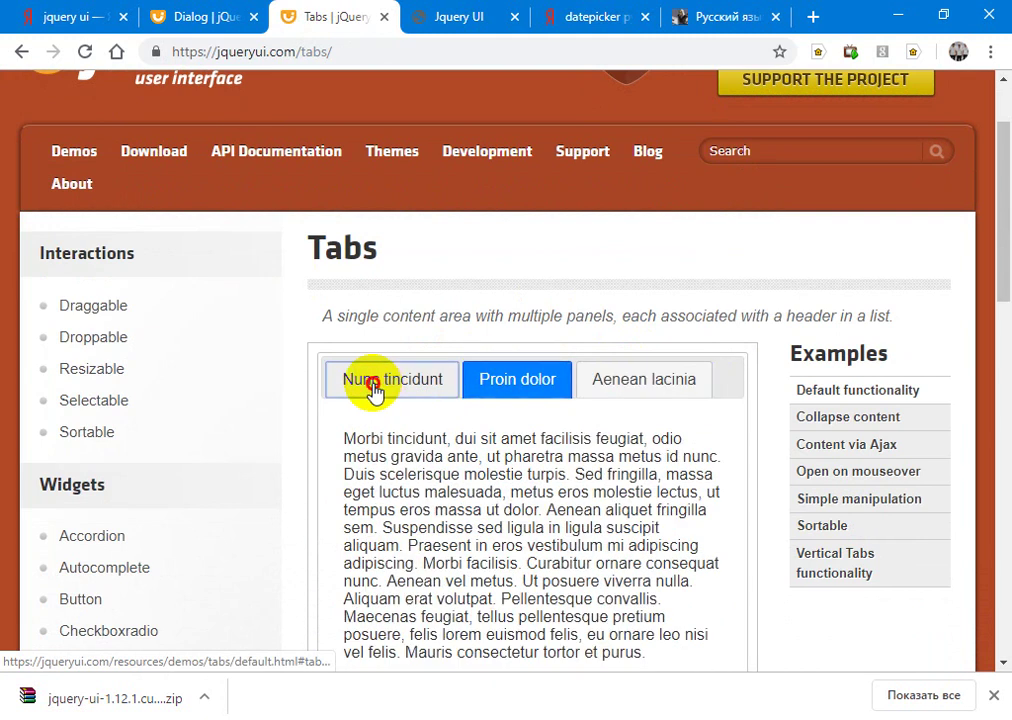
left_click(373, 390)
left_click(508, 381)
left_click(630, 390)
Step: Move through the demo's tabs by keyboard, back to Nunc tincidunt and forward to Proin dolor
key("Left")
key("Left")
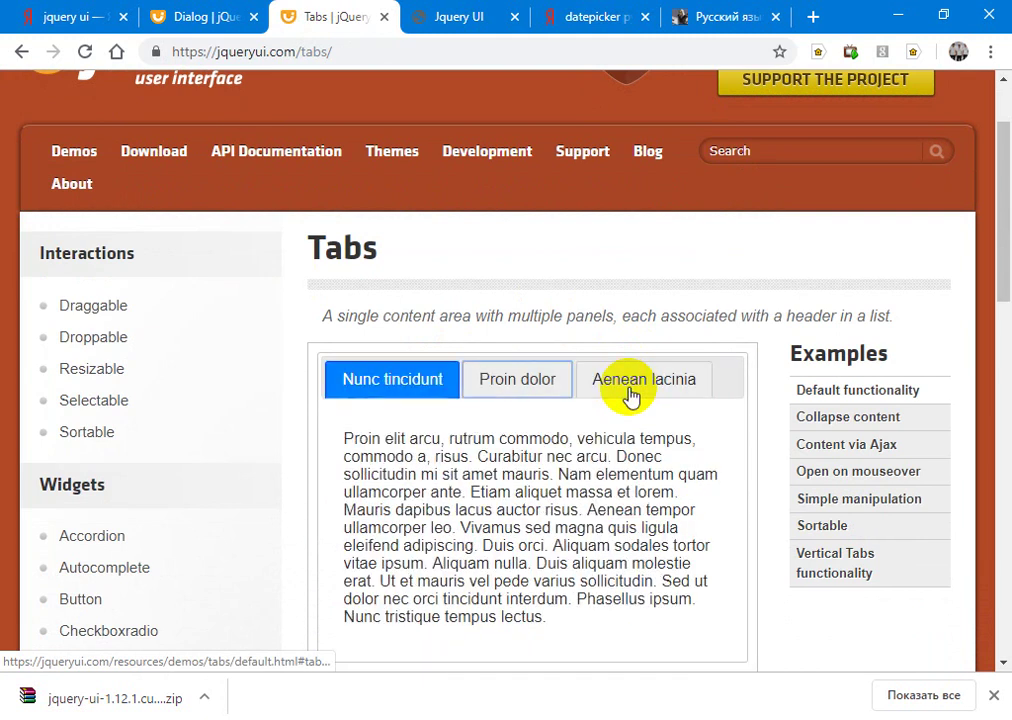
key("Right")
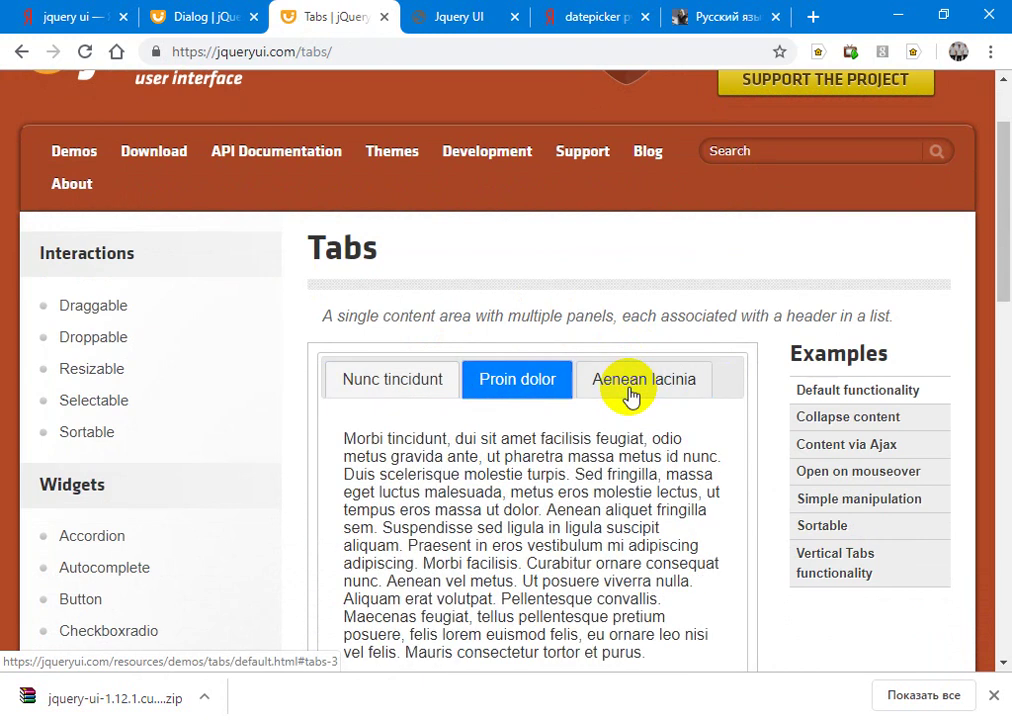
left_click_drag(636, 438, 642, 438)
Step: Open the Tooltip widget page and examine the tooltip on the demo's Tooltips link
scroll(642, 438, "down", 3)
scroll(642, 440, "down", 5)
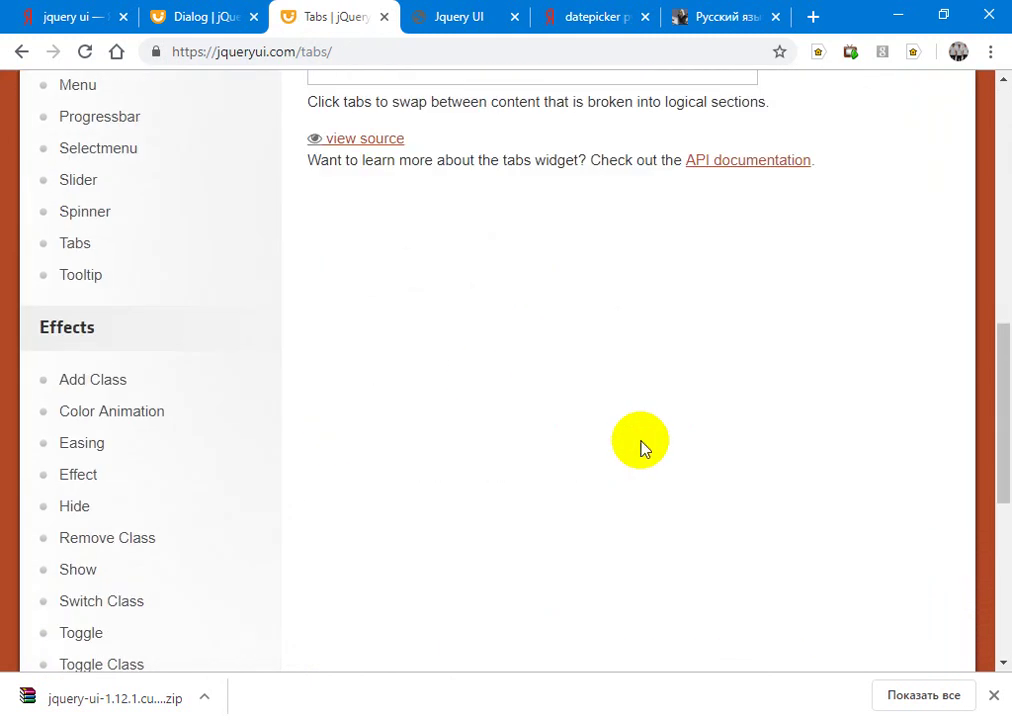
left_click(77, 278)
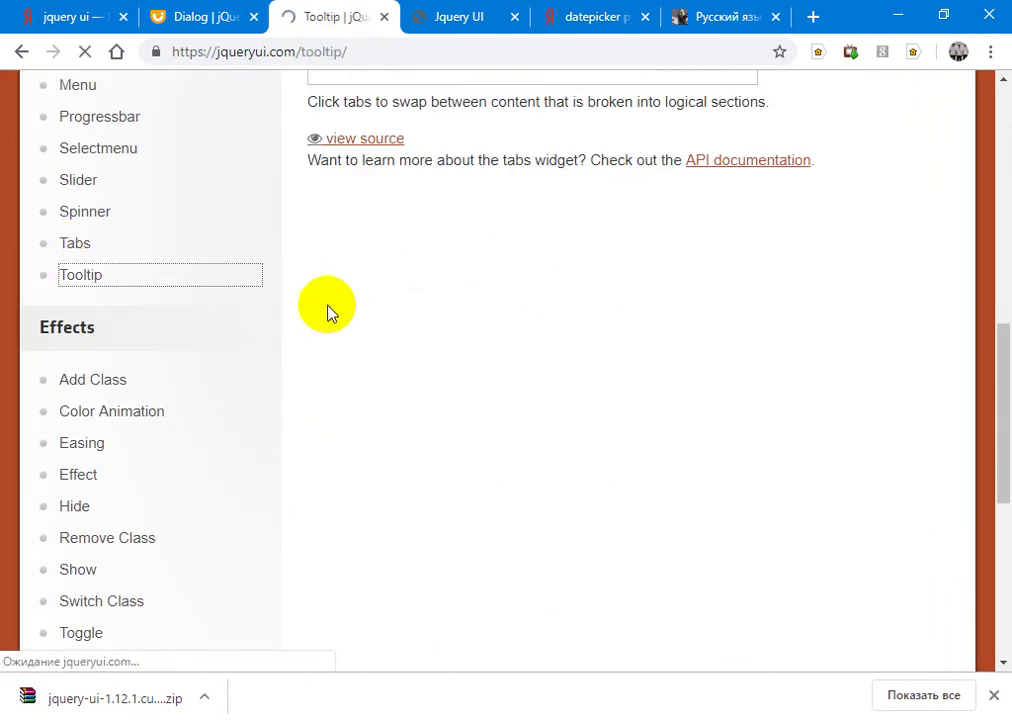
scroll(485, 375, "down", 1)
scroll(484, 375, "down", 1)
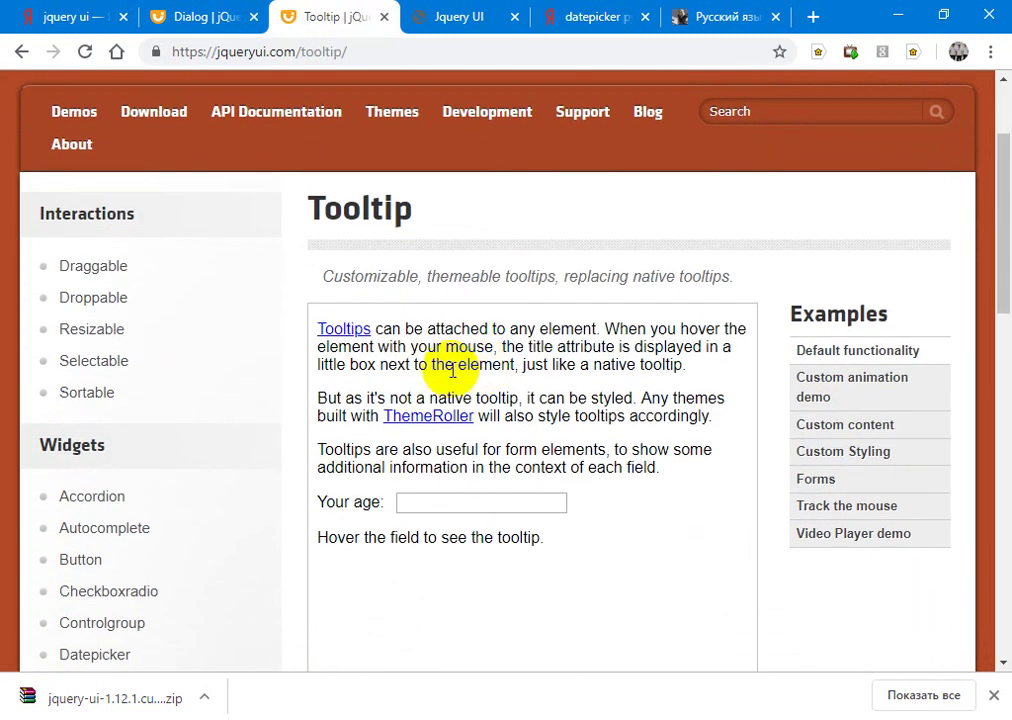
mouse_move(361, 343)
Step: Enter 57 as the age in the tooltip demo and reset the page zoom to 100%
scroll(361, 343, "down", 3)
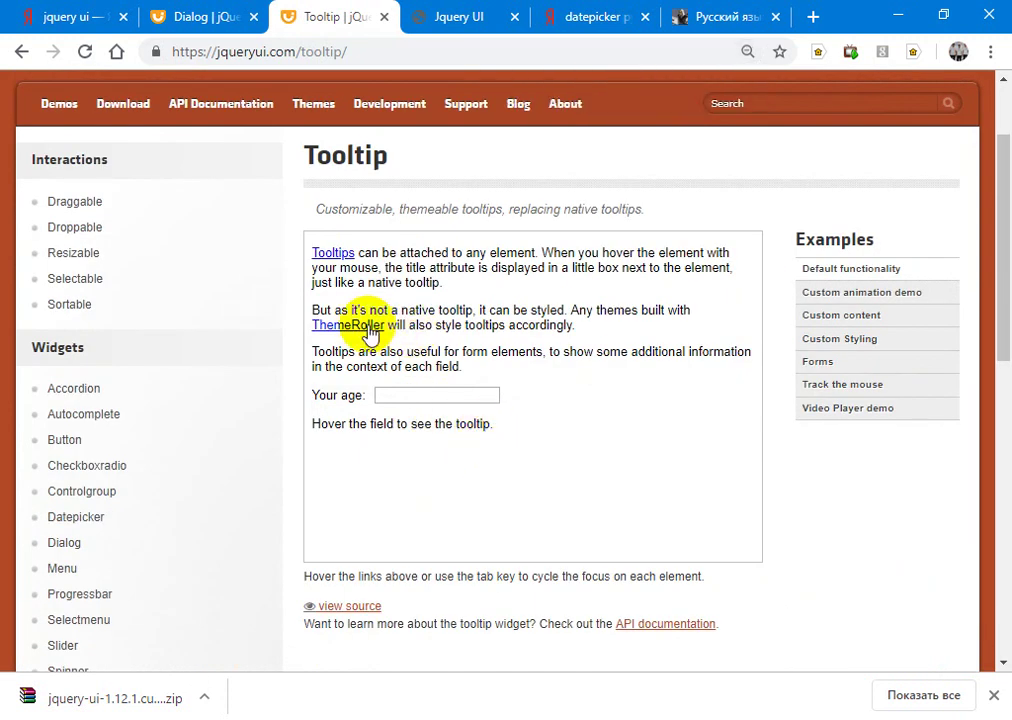
left_click(439, 393)
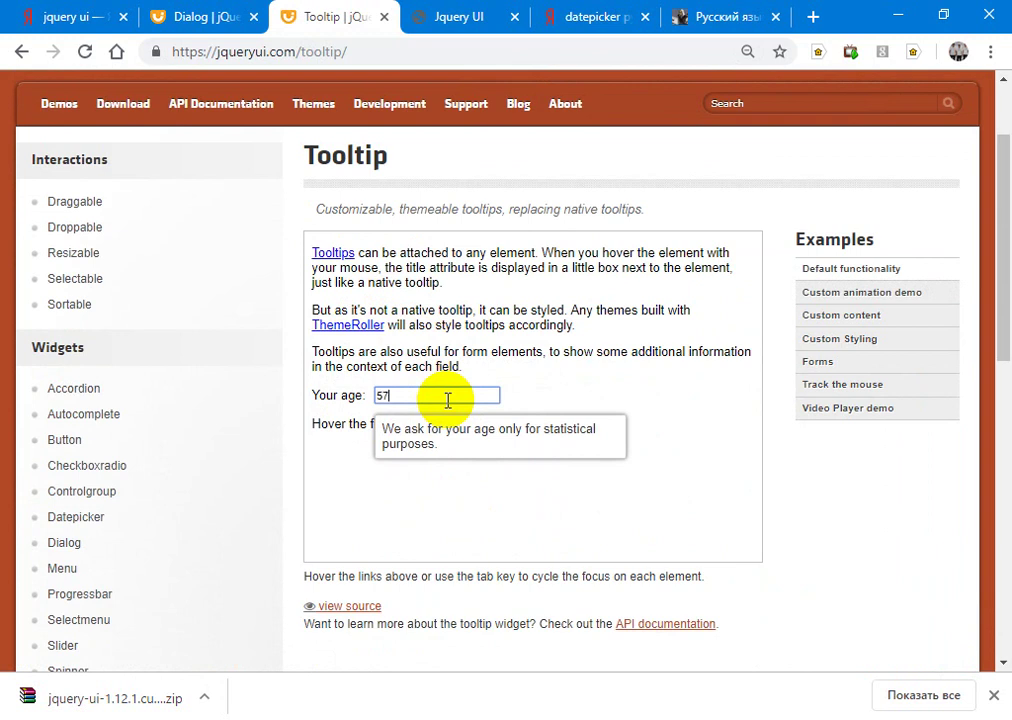
left_click(409, 576)
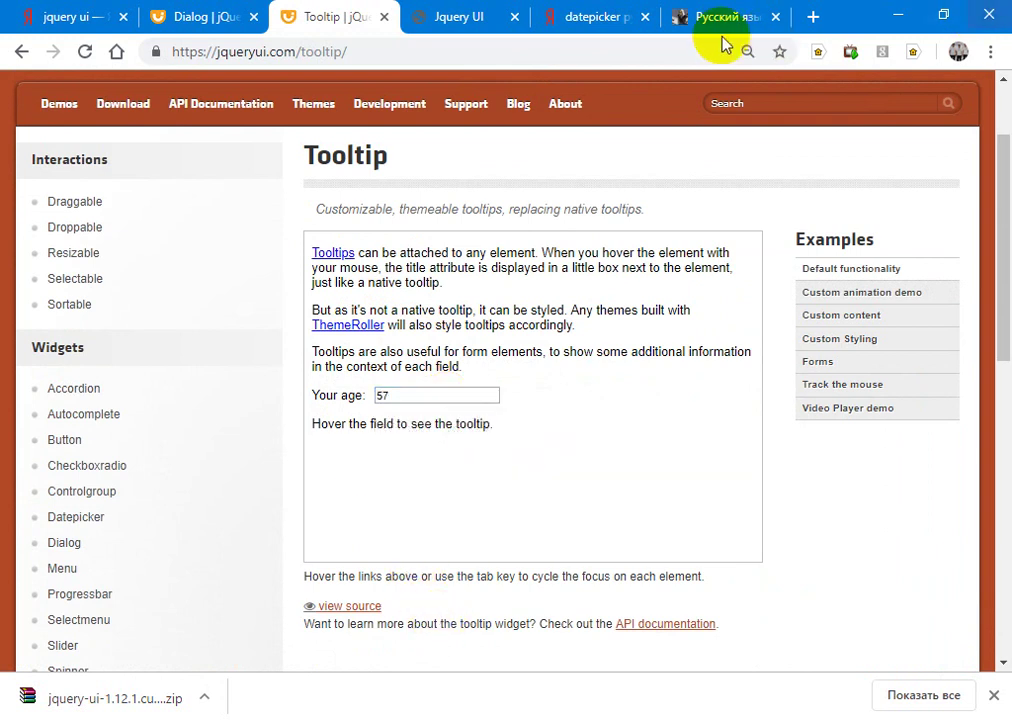
left_click(746, 51)
left_click(725, 91)
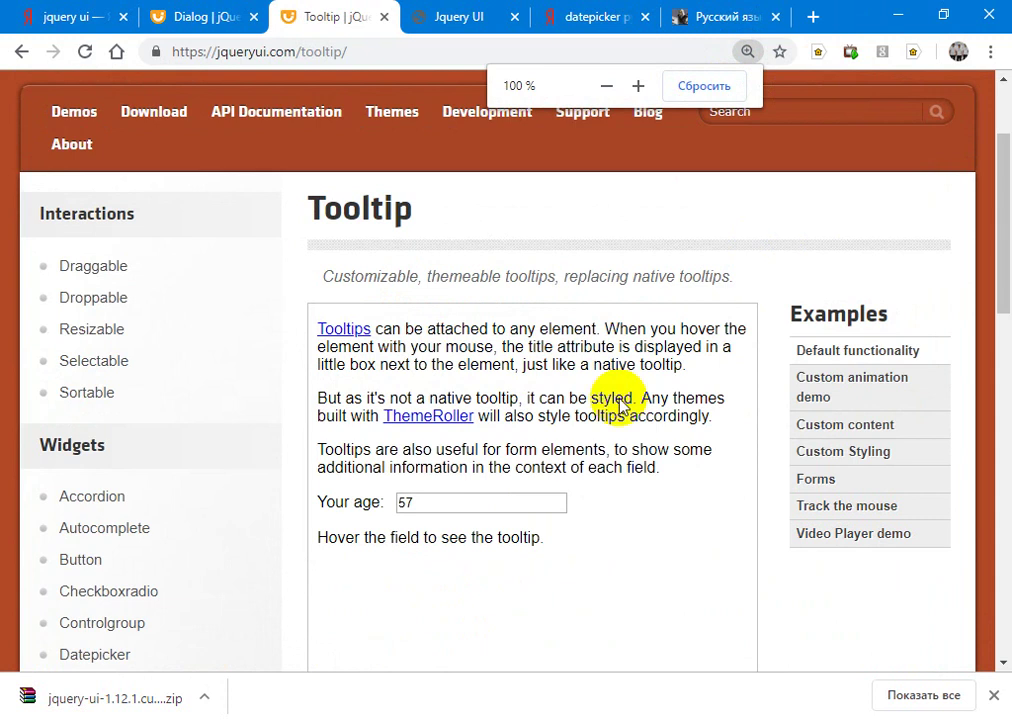
Step: Open the Add Class effect page
scroll(553, 394, "down", 3)
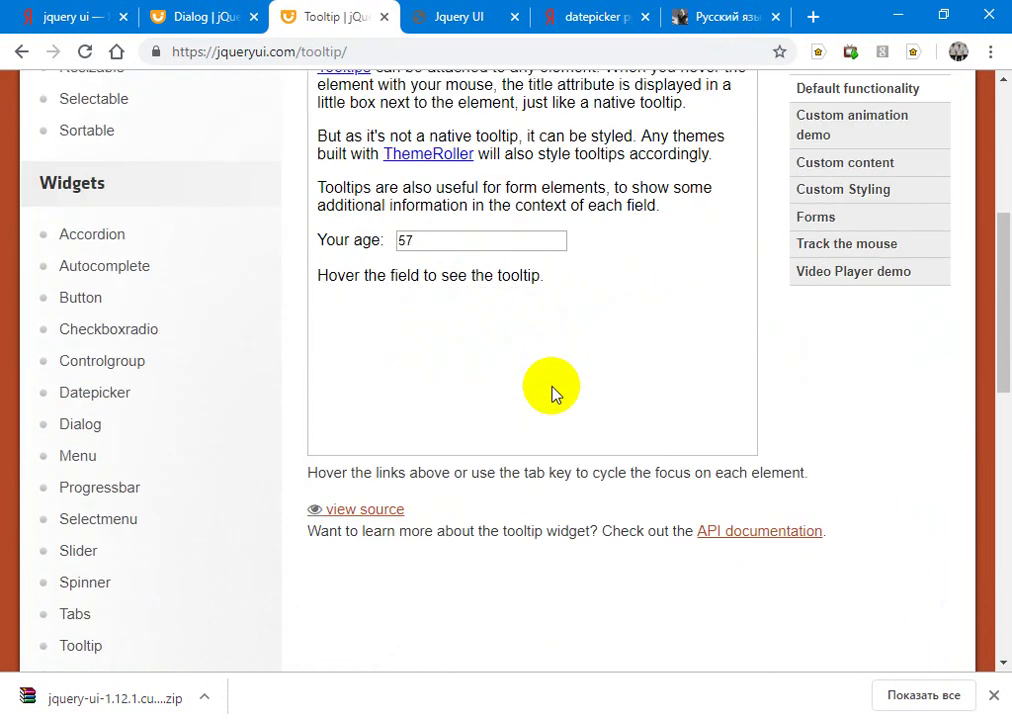
scroll(553, 394, "down", 3)
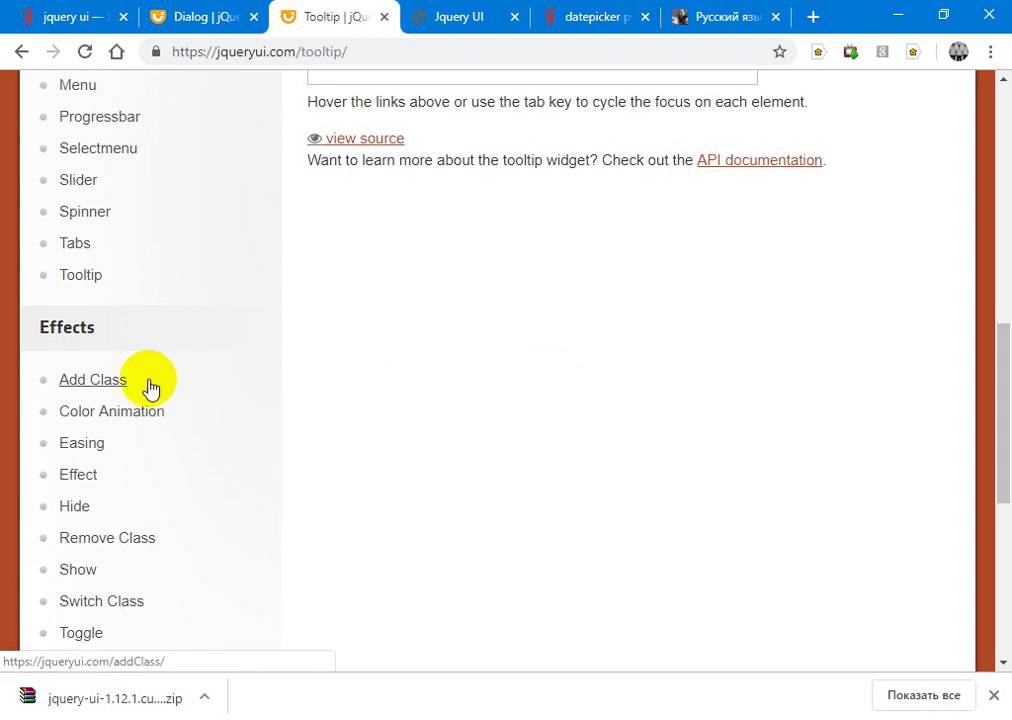
left_click(98, 383)
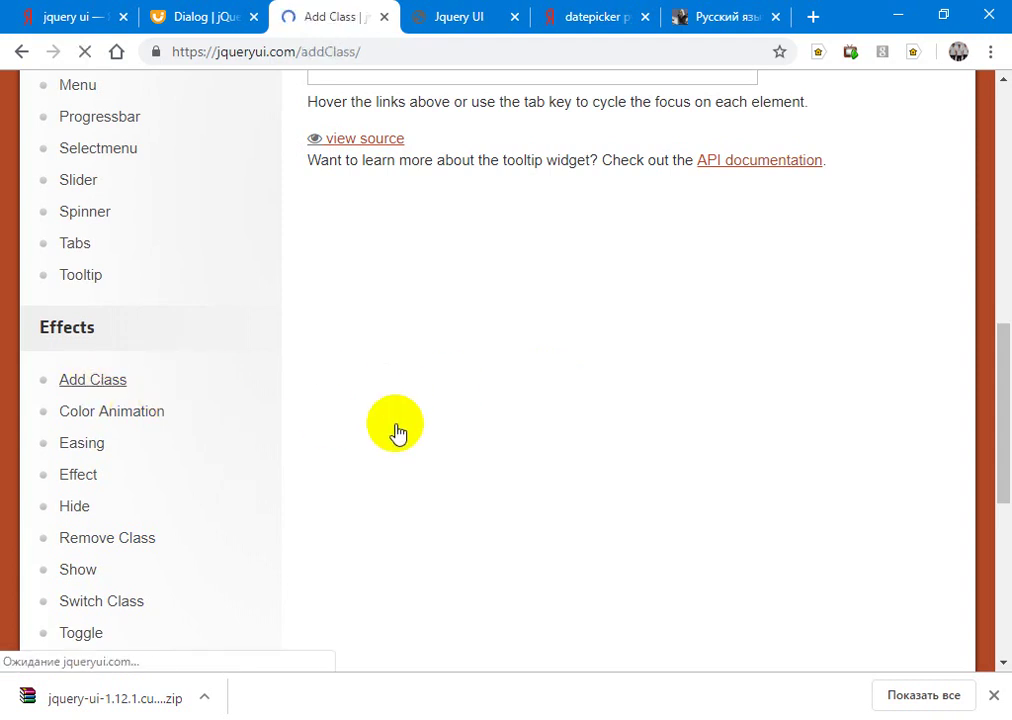
Step: Run the Add Class demo's effect on the text box
scroll(396, 430, "down", 3)
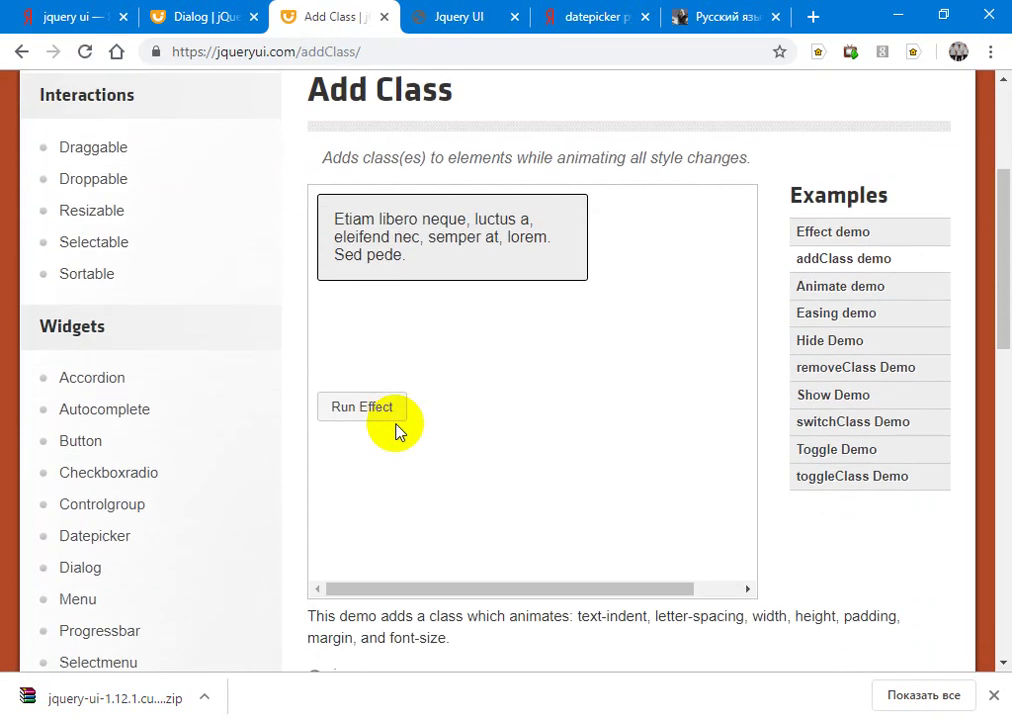
left_click(386, 410)
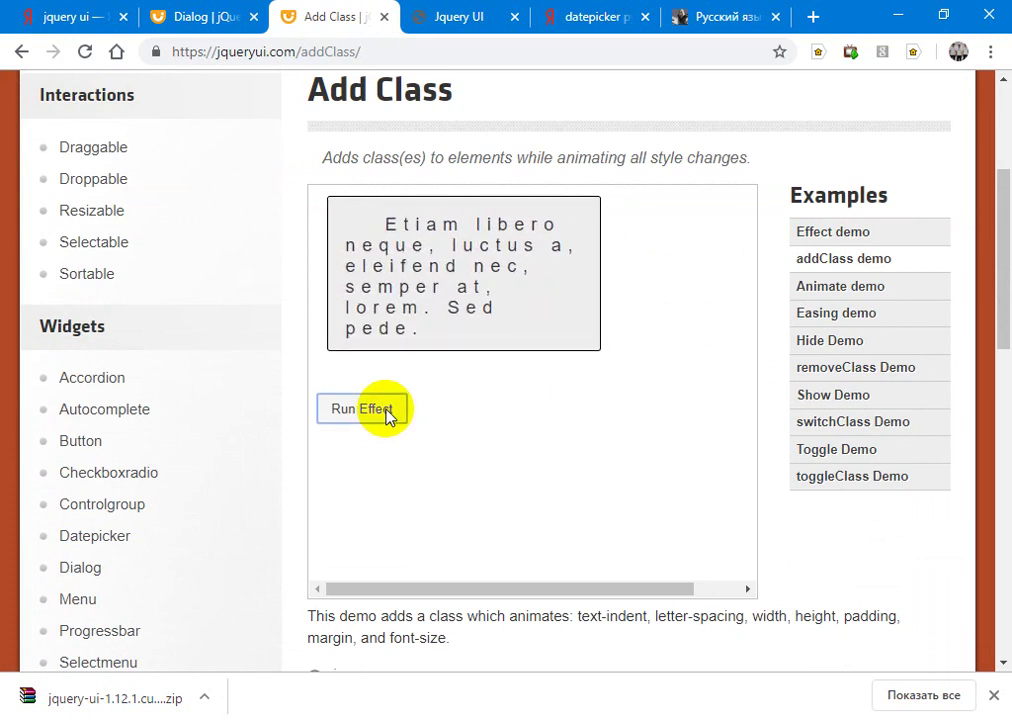
Step: Open the Toggle effect page and run its demo with the Blind effect
scroll(240, 432, "down", 5)
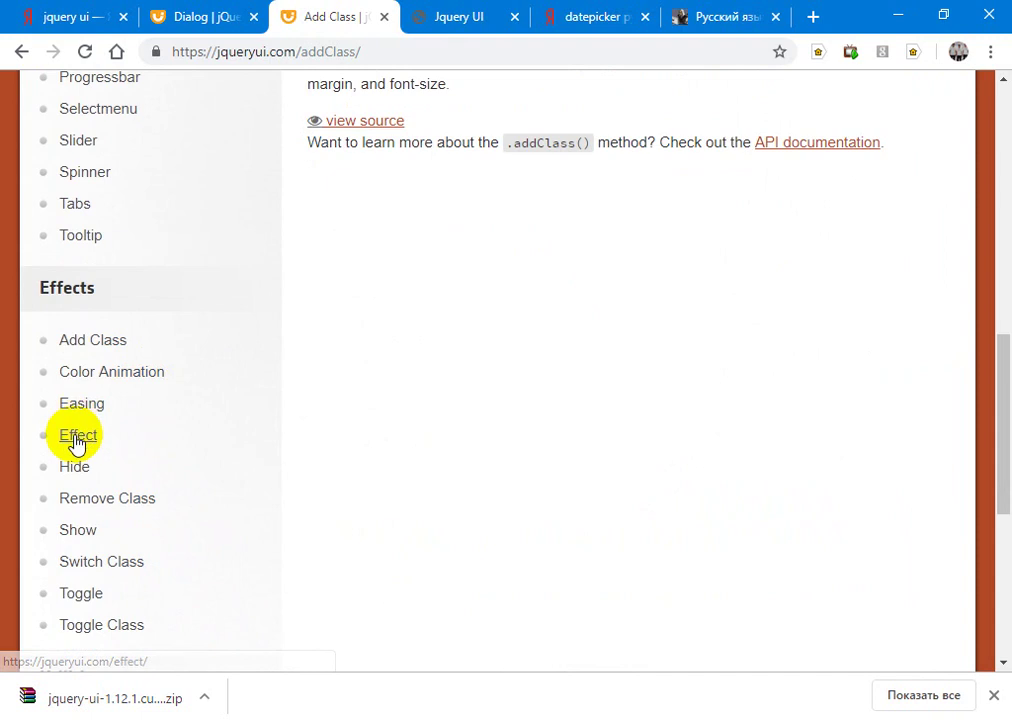
scroll(100, 520, "down", 1)
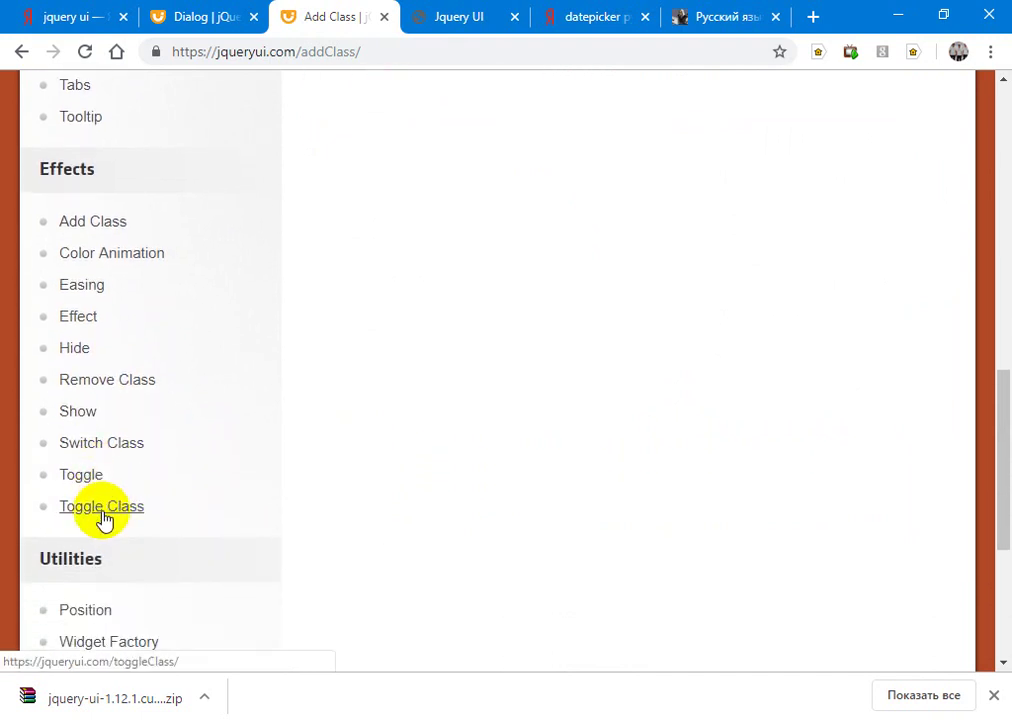
left_click(90, 480)
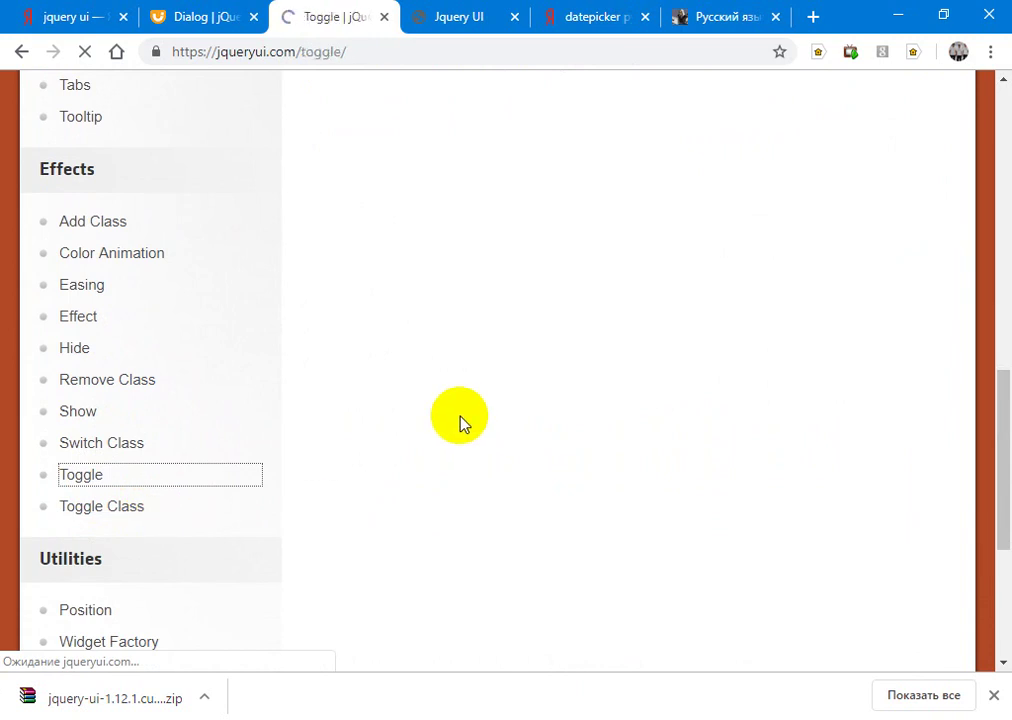
scroll(592, 404, "down", 1)
scroll(592, 400, "down", 2)
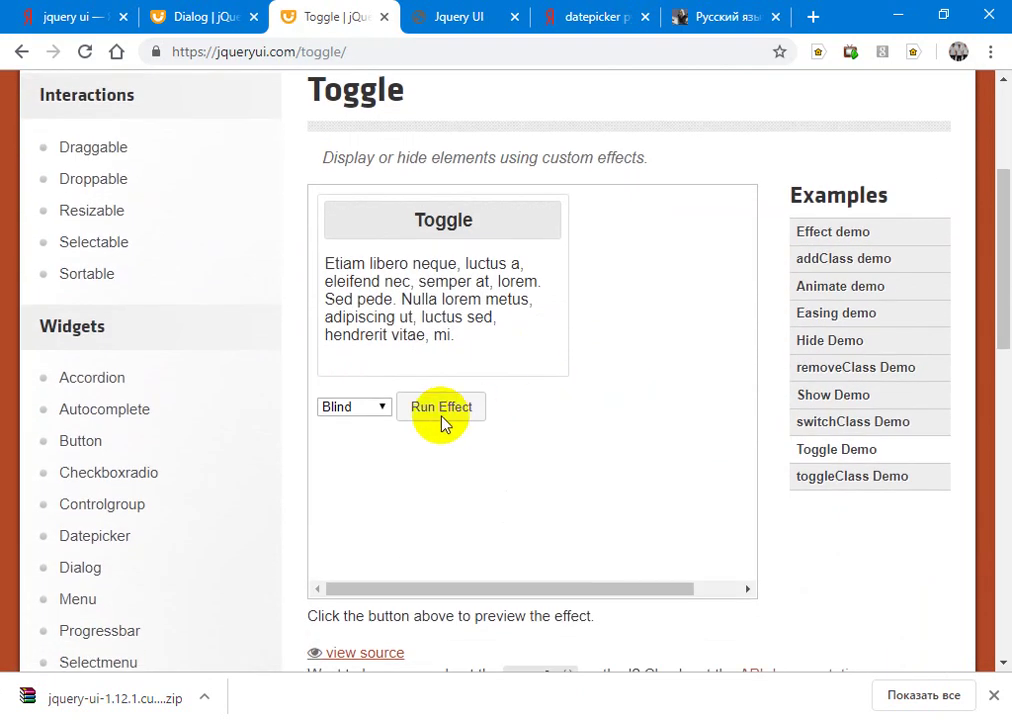
left_click(445, 412)
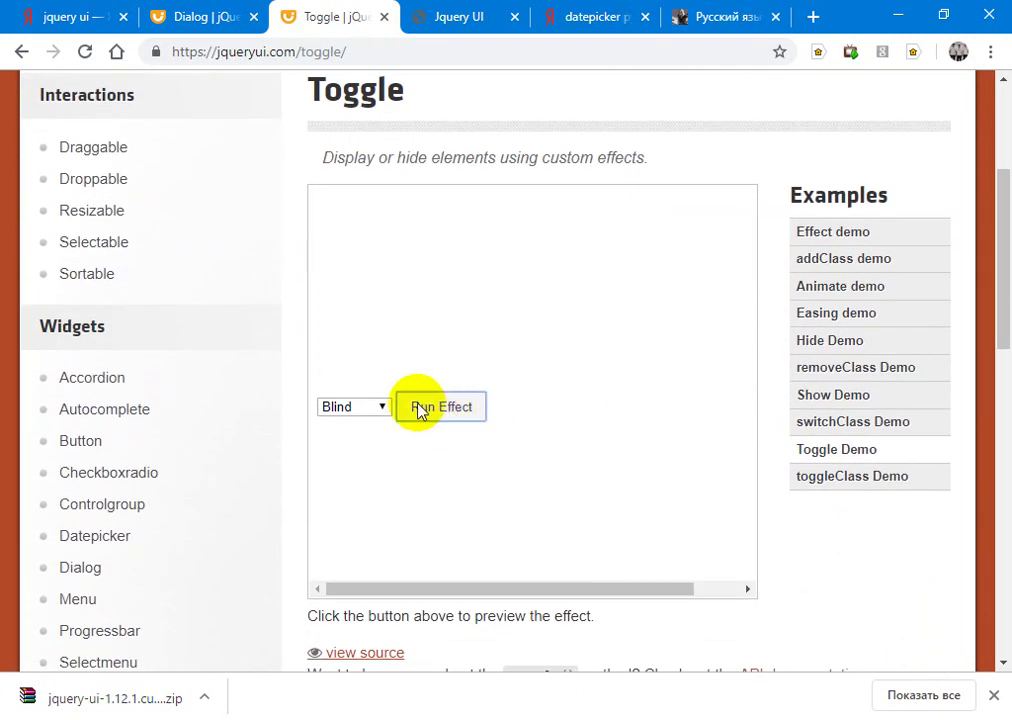
Step: Choose Highlight as the Toggle demo's effect and run it twice to hide and show the box
left_click(382, 408)
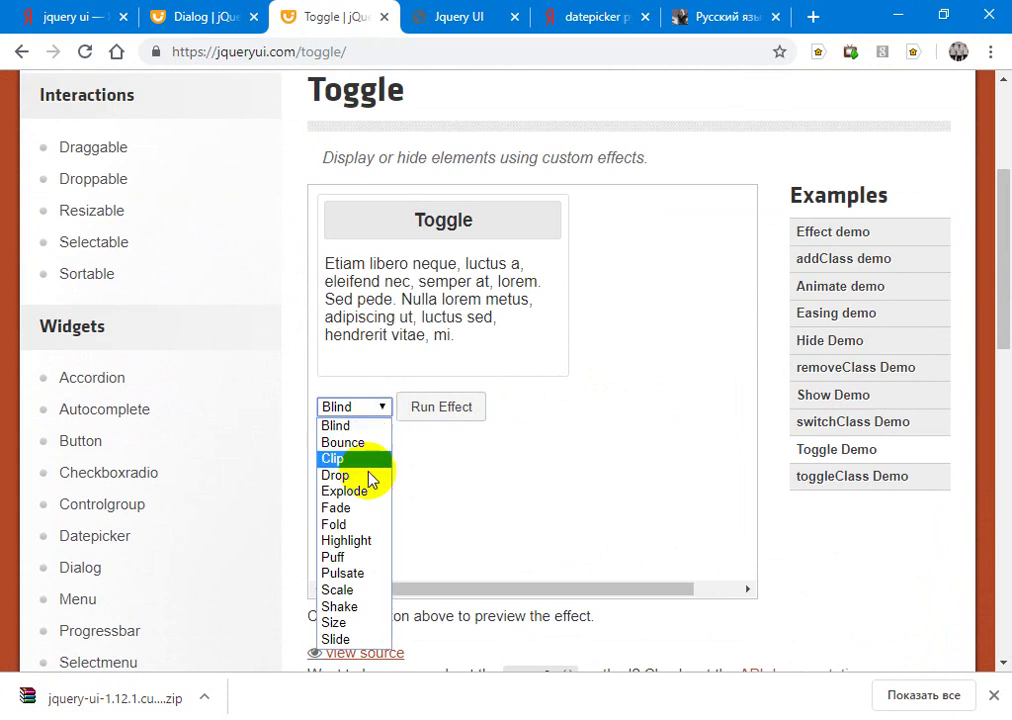
left_click(355, 538)
left_click(446, 409)
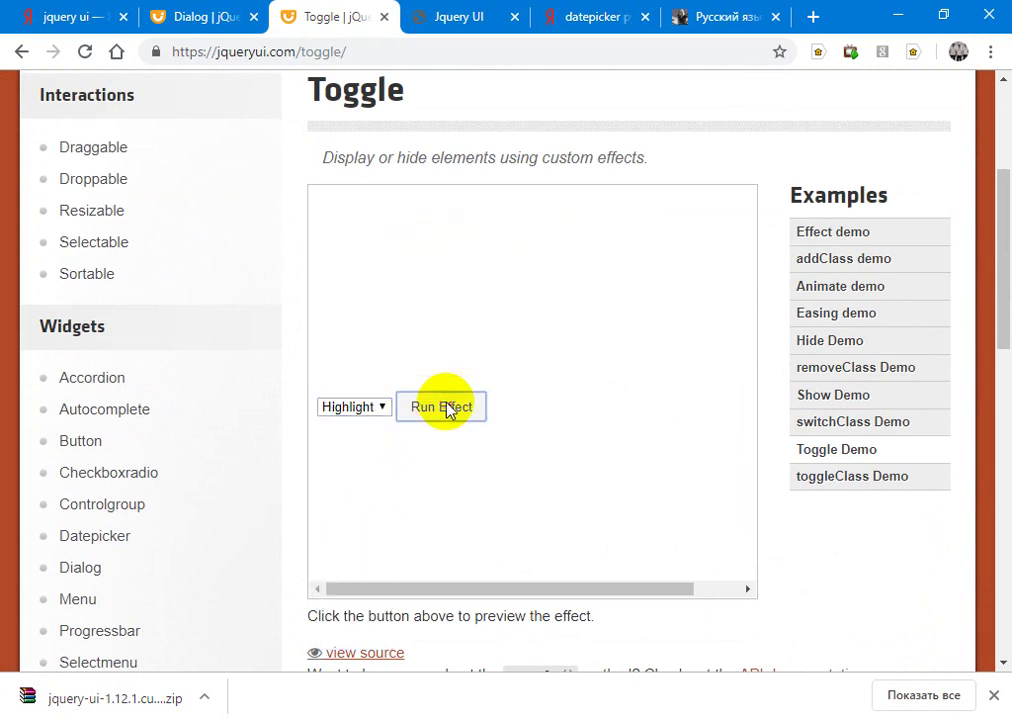
left_click(445, 410)
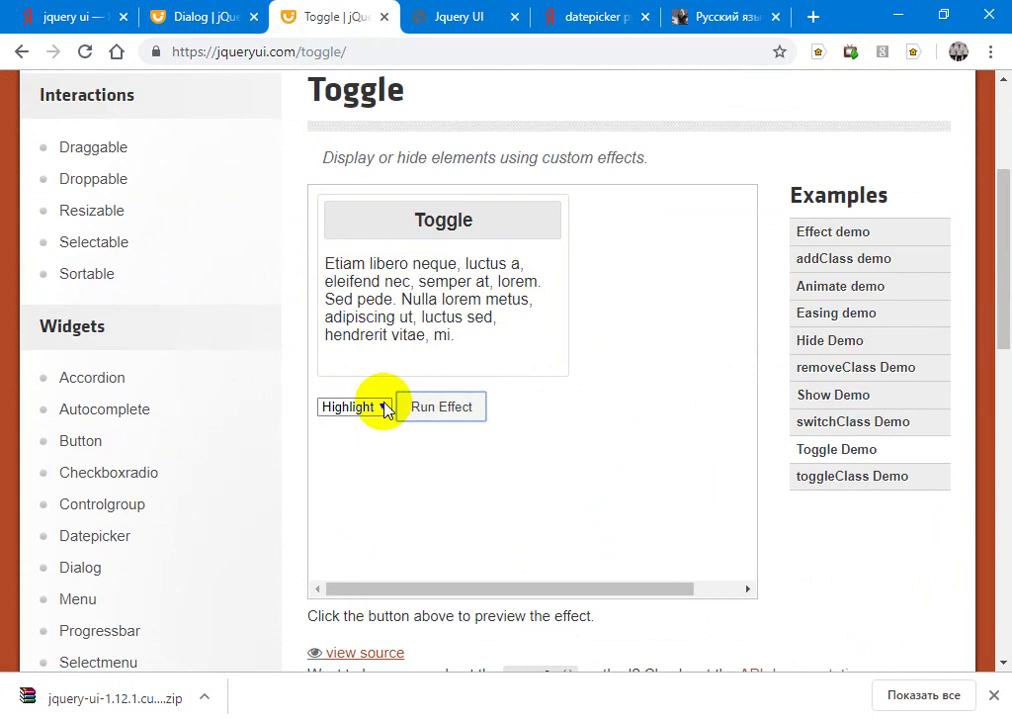
scroll(191, 370, "down", 1)
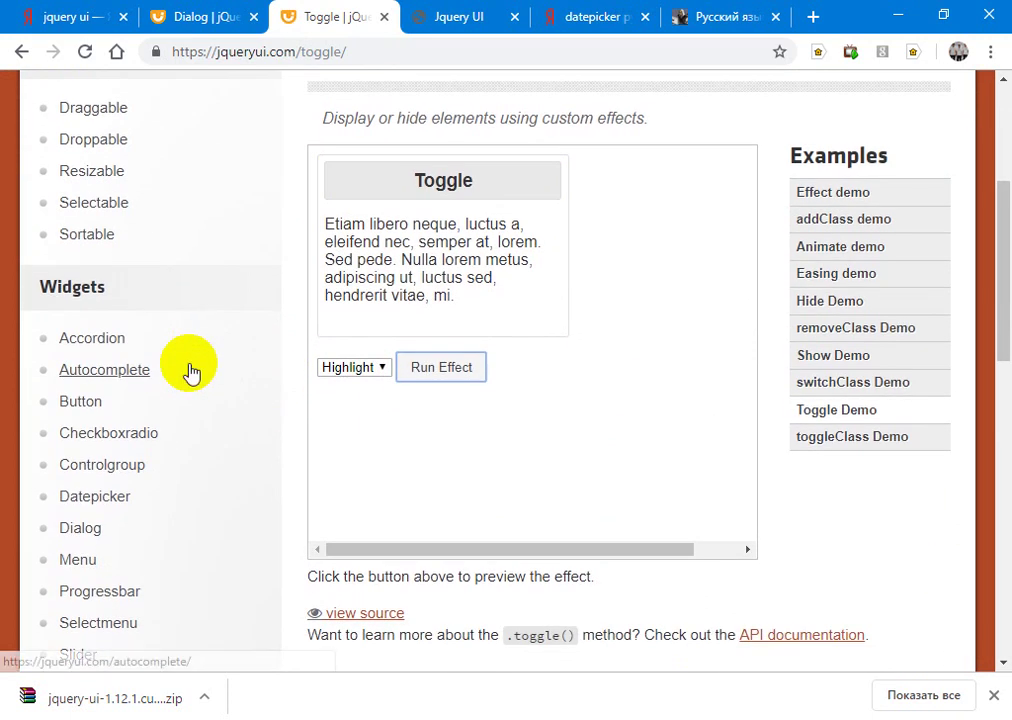
scroll(191, 372, "down", 5)
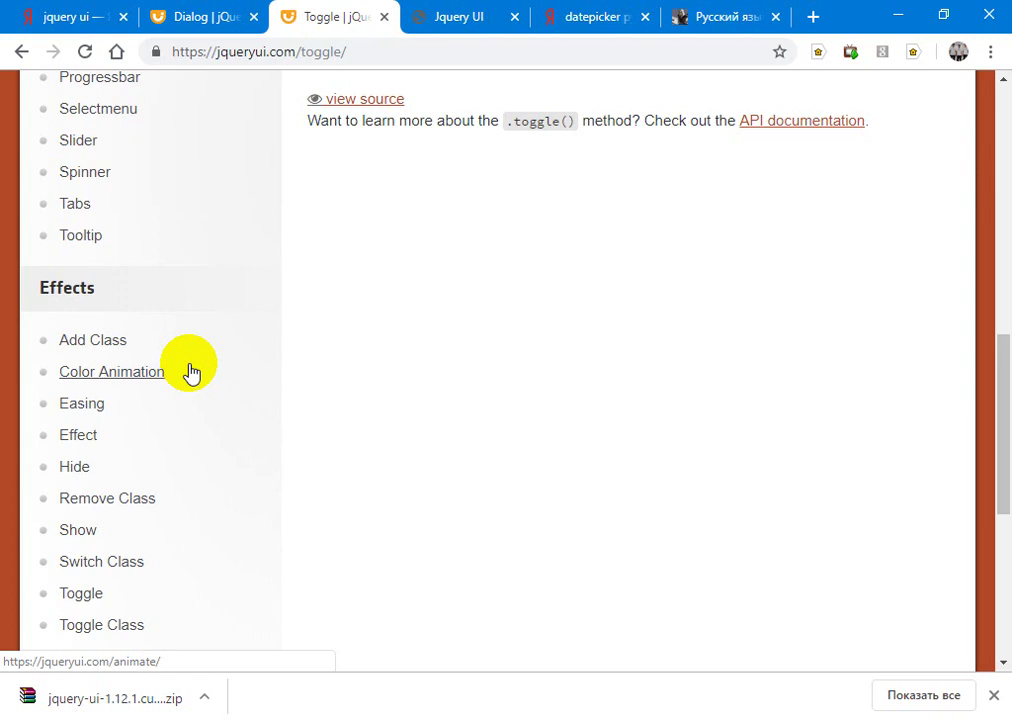
Step: Switch to Paint and clear everything from the canvas
key("alt+Tab")
key("alt+Tab")
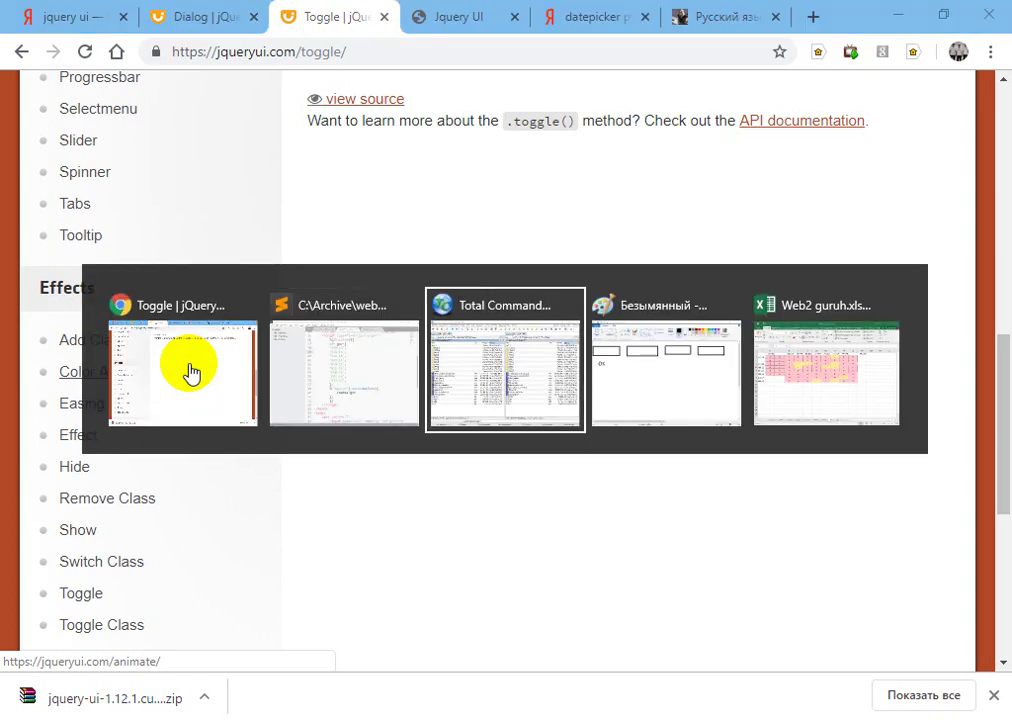
key("alt+Tab")
key("ctrl+a")
key("Delete")
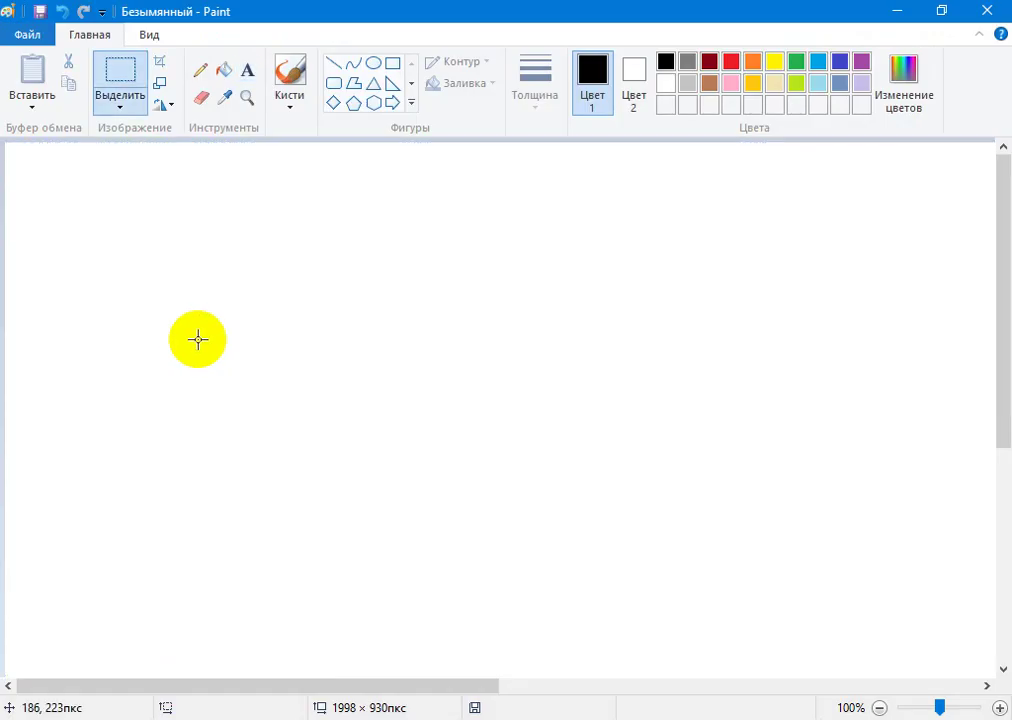
Step: Draw a large rectangular frame about 540 × 546 px and shift it slightly right and down on the canvas
left_click(393, 63)
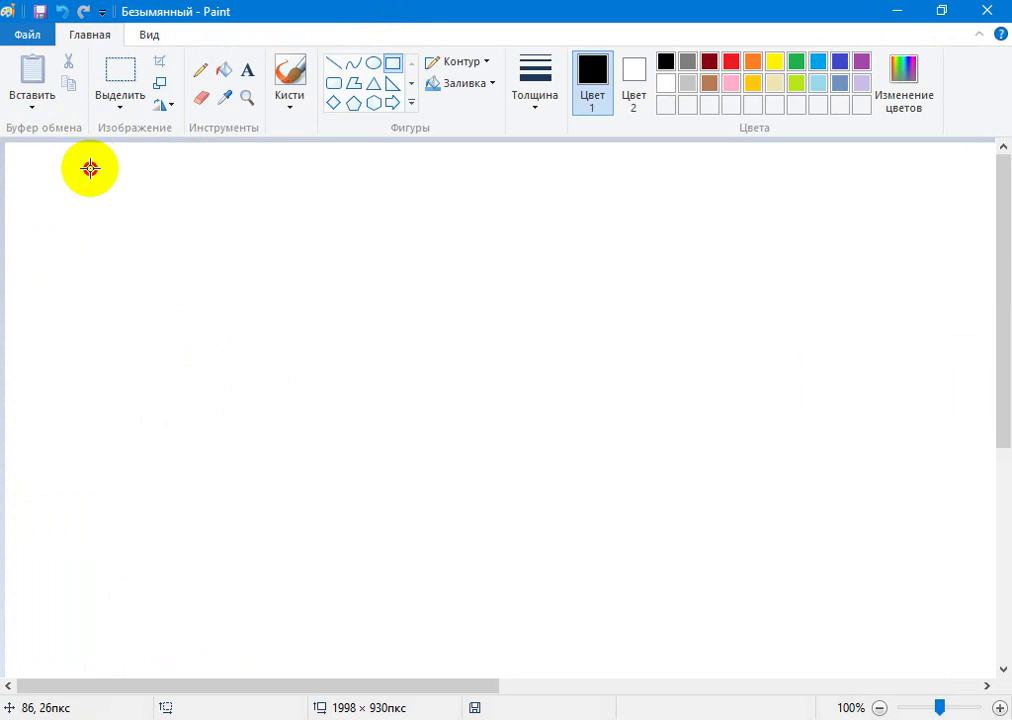
mouse_move(90, 169)
left_mouse_down()
mouse_move(651, 612)
mouse_move(651, 713)
mouse_move(622, 706)
left_mouse_up()
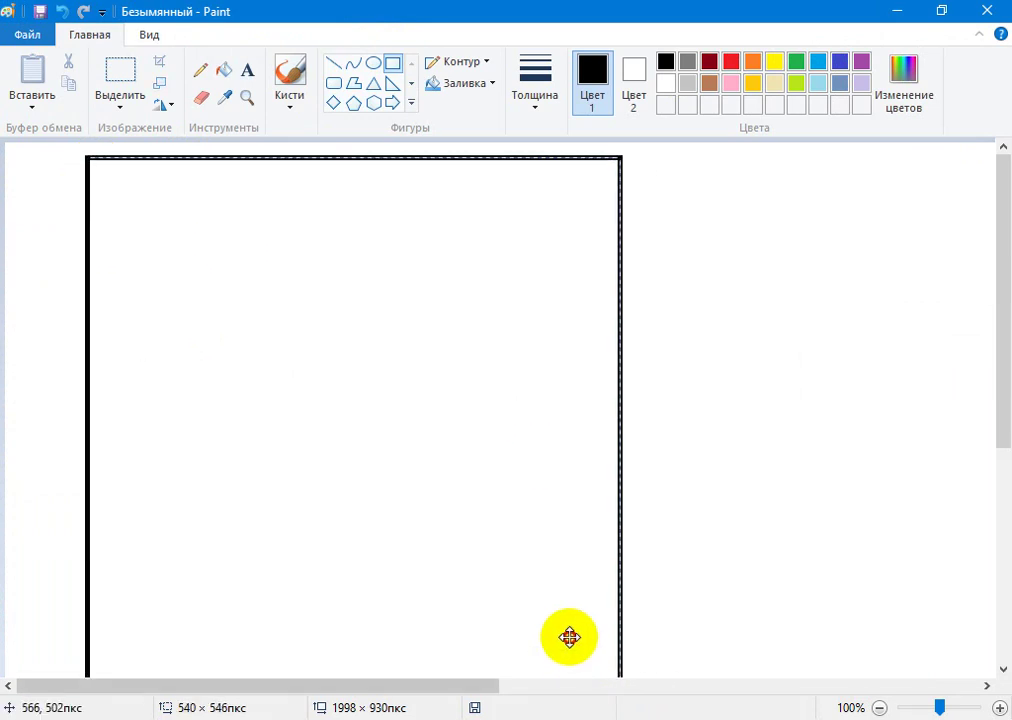
mouse_move(569, 639)
left_mouse_down()
mouse_move(588, 630)
mouse_move(598, 646)
left_mouse_up()
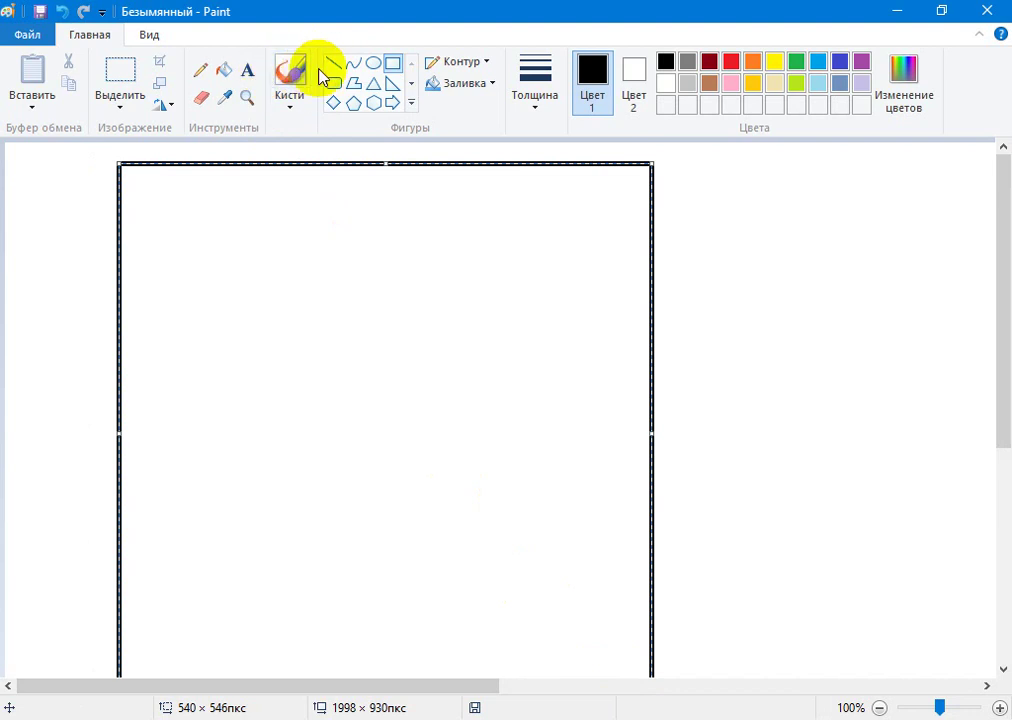
Step: Draw a tall rectangle about 125 × 295 px at the frame's upper left and a wide one about 370 × 161 px beside it
left_click(79, 219)
left_click_drag(139, 187, 233, 445)
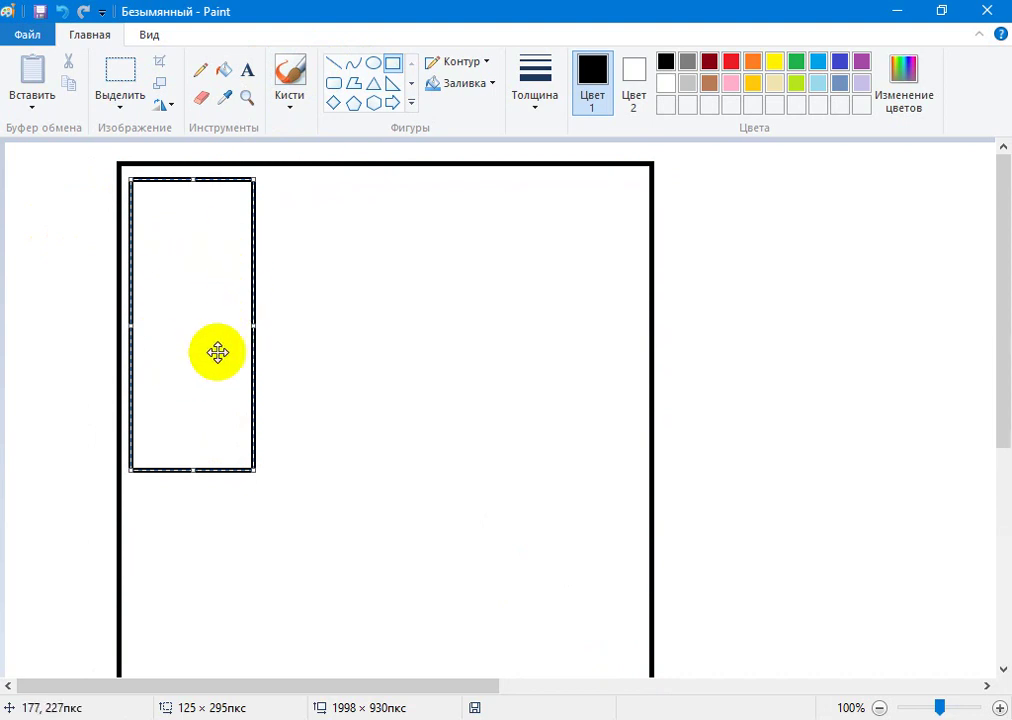
left_click(442, 320)
mouse_move(274, 189)
left_mouse_down()
mouse_move(552, 354)
mouse_move(644, 361)
mouse_move(643, 351)
left_mouse_up()
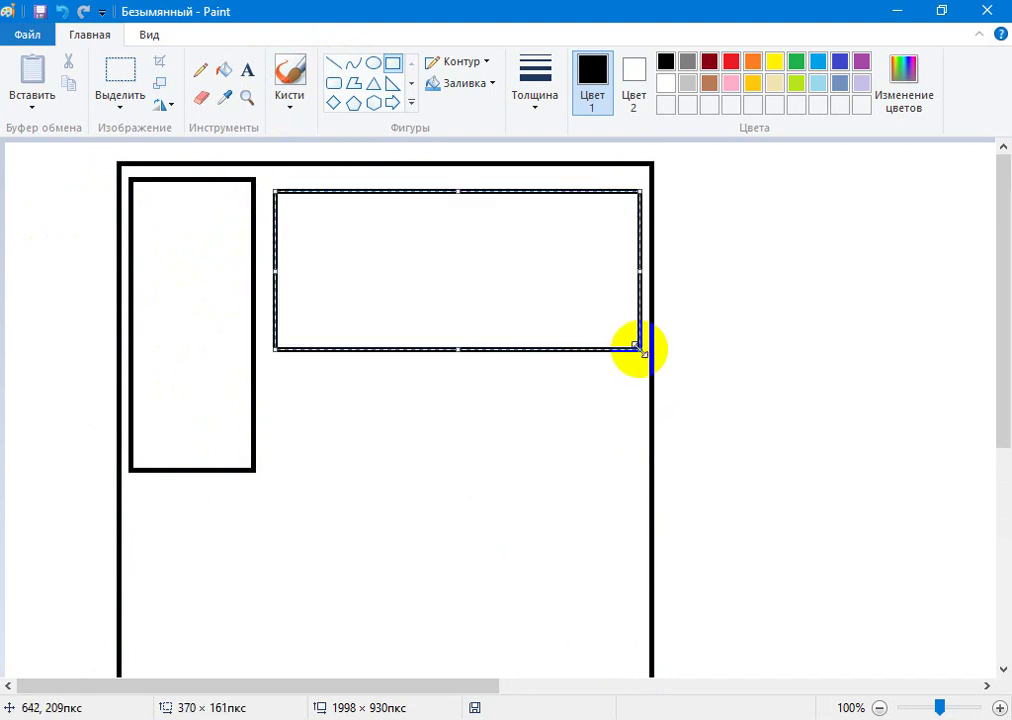
Step: Draw a row of three small rectangles, about 100 × 39 px each, along the top inside the wide rectangle
left_click(298, 165)
left_click_drag(275, 196, 491, 234)
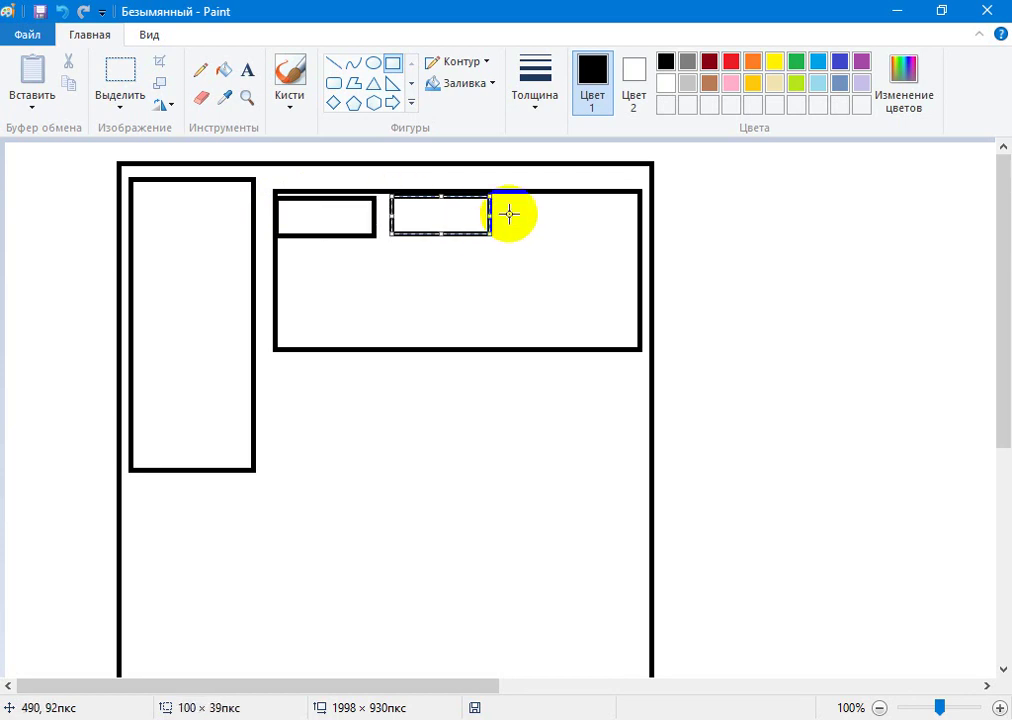
left_click_drag(514, 194, 602, 236)
left_click(426, 463)
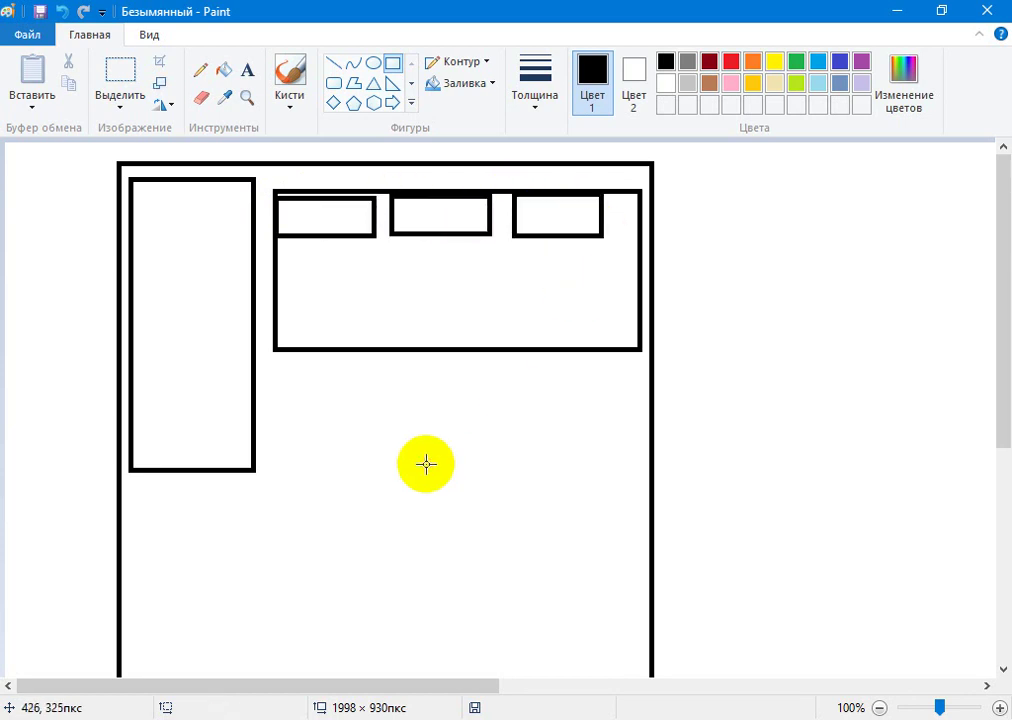
Step: Draw a horizontal dividing line across the frame below the tall rectangle, with a row of three small ellipses beneath it
left_click(333, 62)
mouse_move(118, 474)
left_mouse_down()
mouse_move(117, 503)
mouse_move(120, 483)
mouse_move(619, 474)
mouse_move(655, 489)
left_mouse_up()
left_click(370, 68)
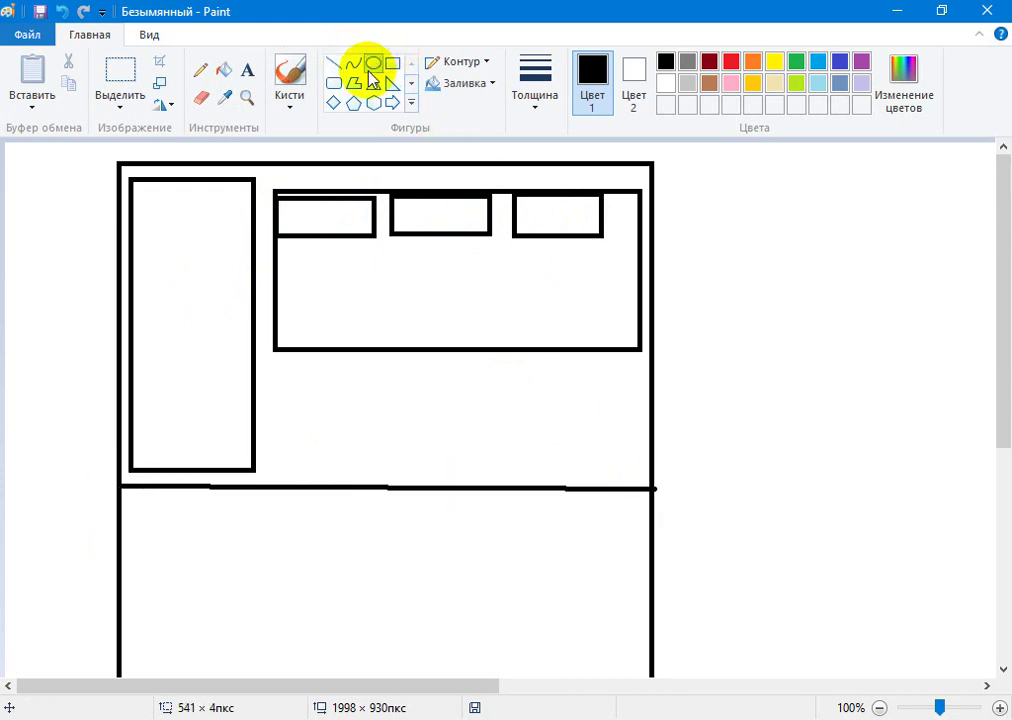
left_click_drag(129, 500, 164, 531)
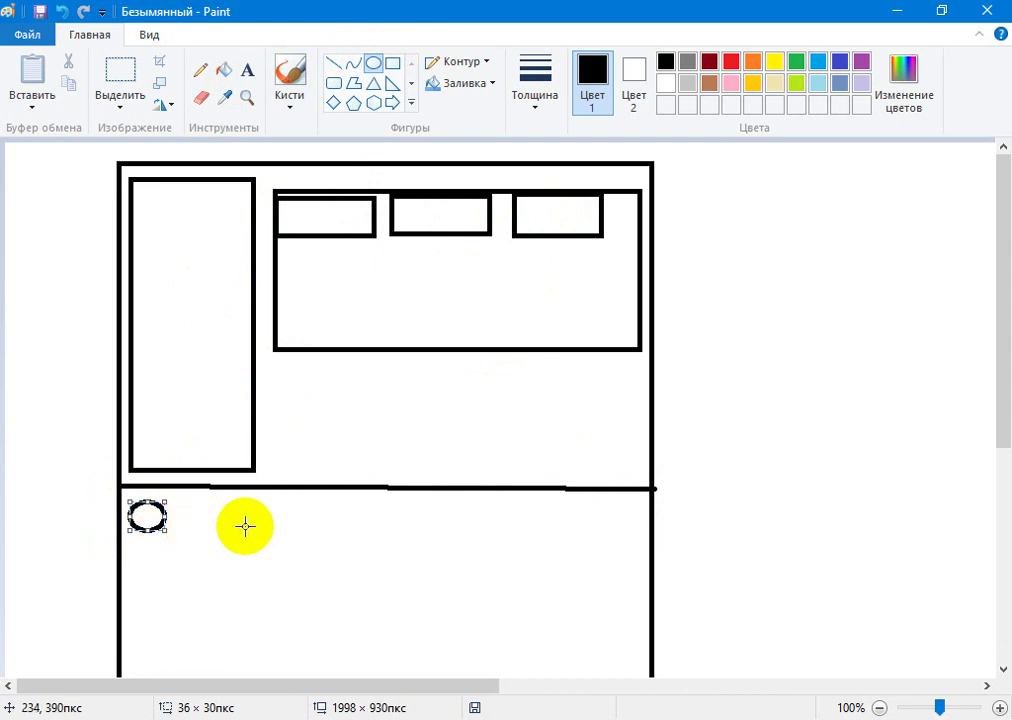
mouse_move(251, 501)
left_mouse_down()
mouse_move(332, 547)
mouse_move(308, 534)
left_mouse_up()
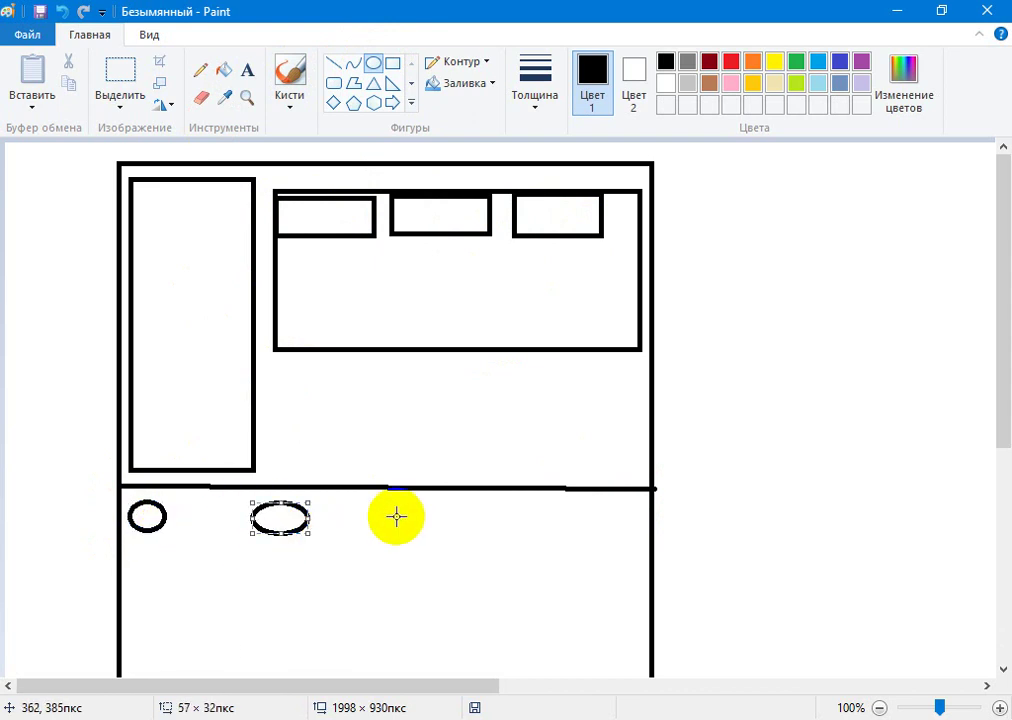
left_click_drag(399, 503, 443, 530)
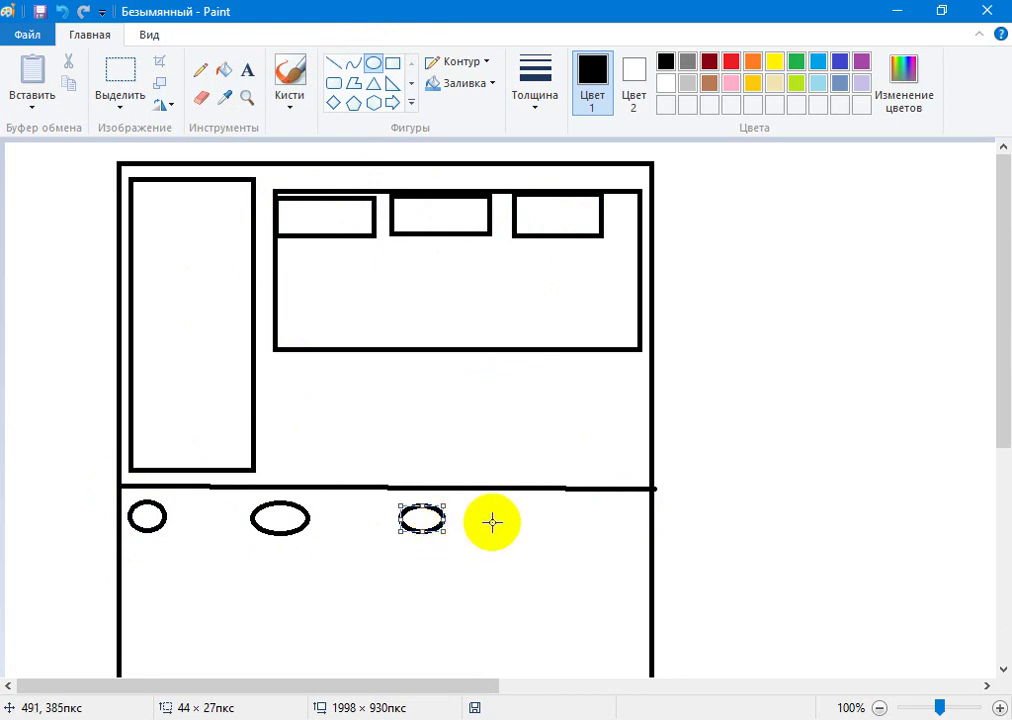
Step: Add the text "OK" to the right of the three ellipses
left_click(247, 69)
left_click(528, 518)
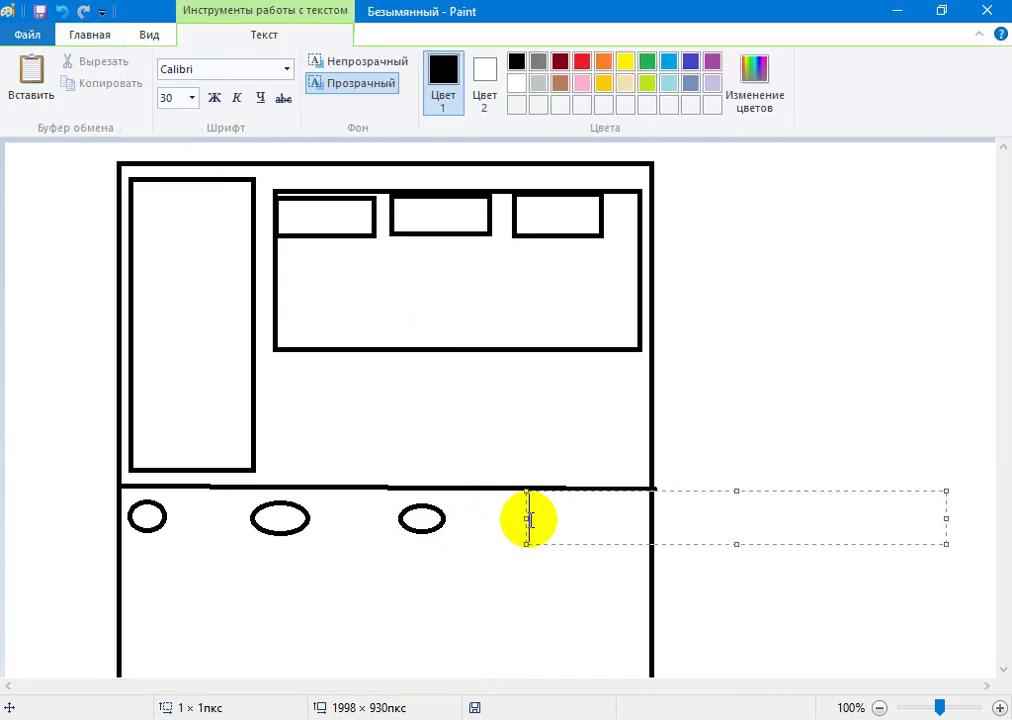
type("OK")
left_click(422, 603)
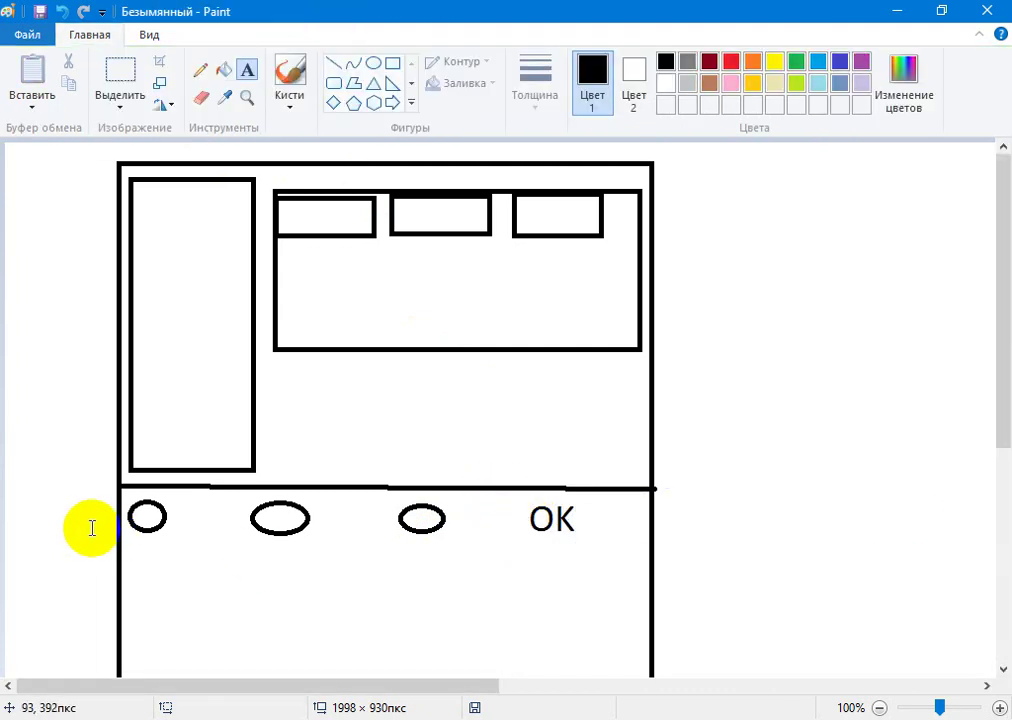